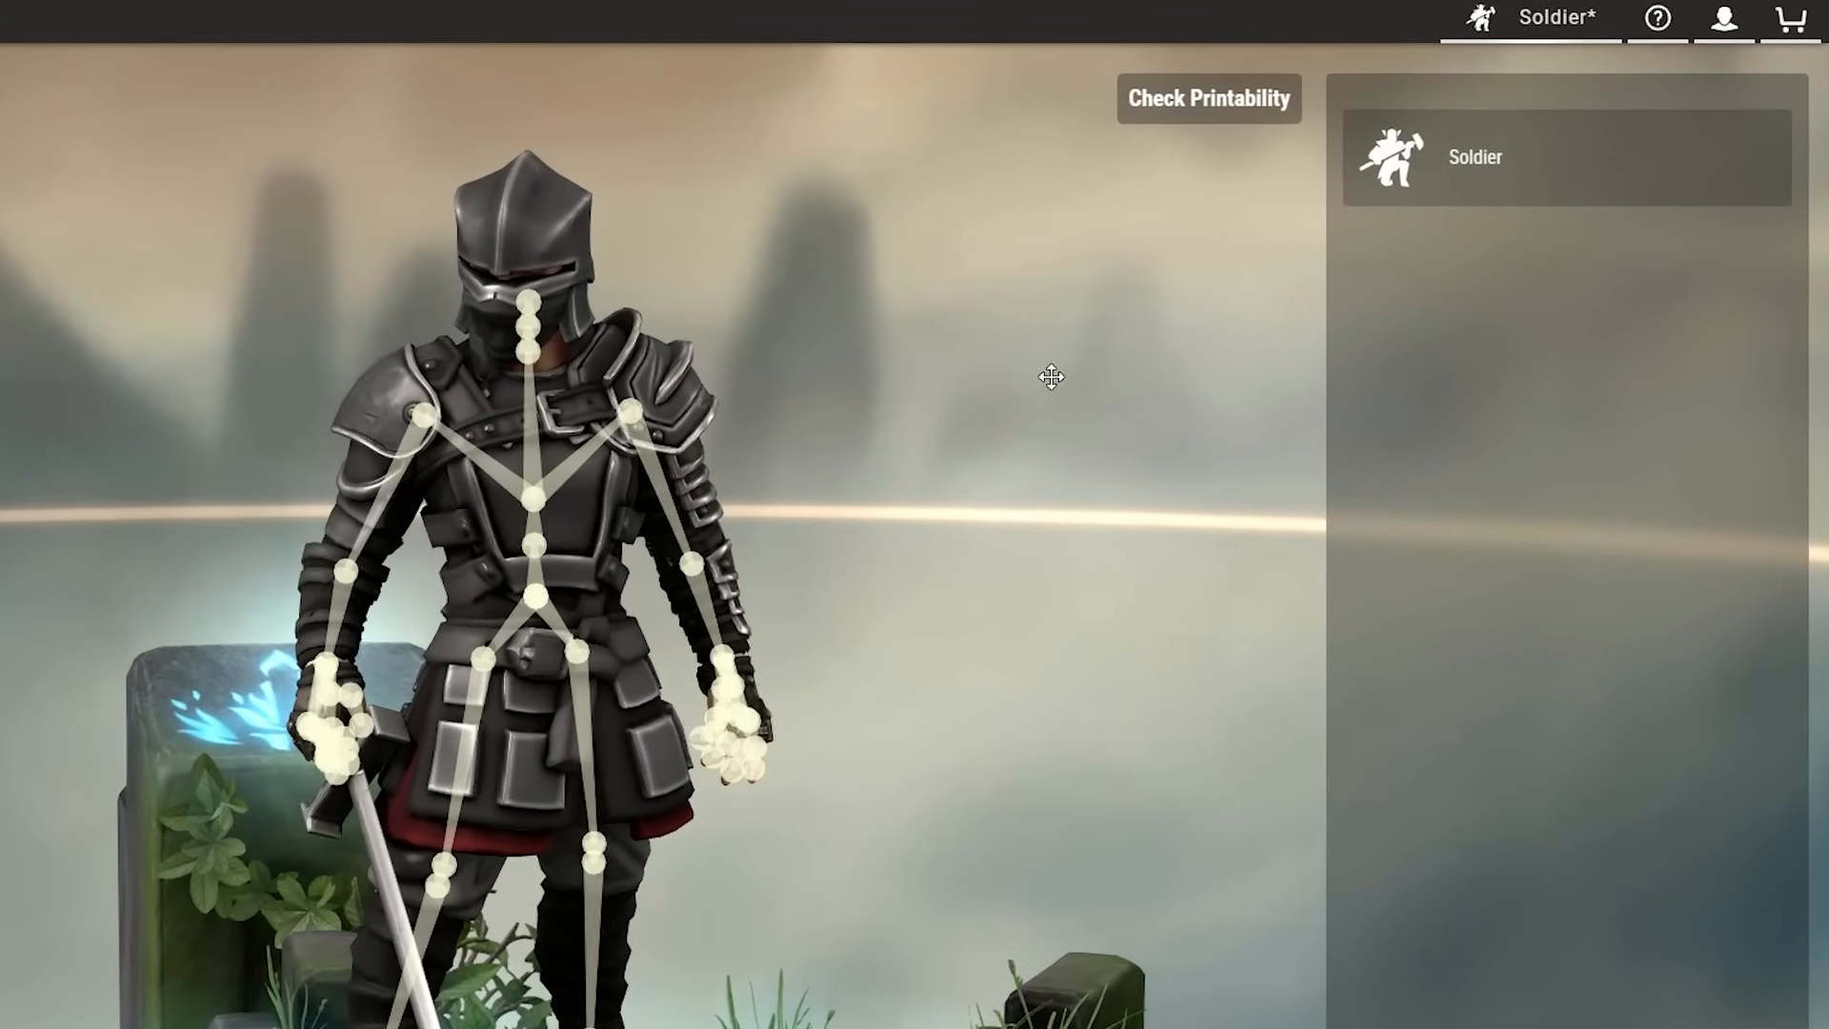
# Examine the soldier's armor and the joint handles on its skeleton from several angles.
pyautogui.moveTo(1096, 350); pyautogui.dragTo(1013, 326)
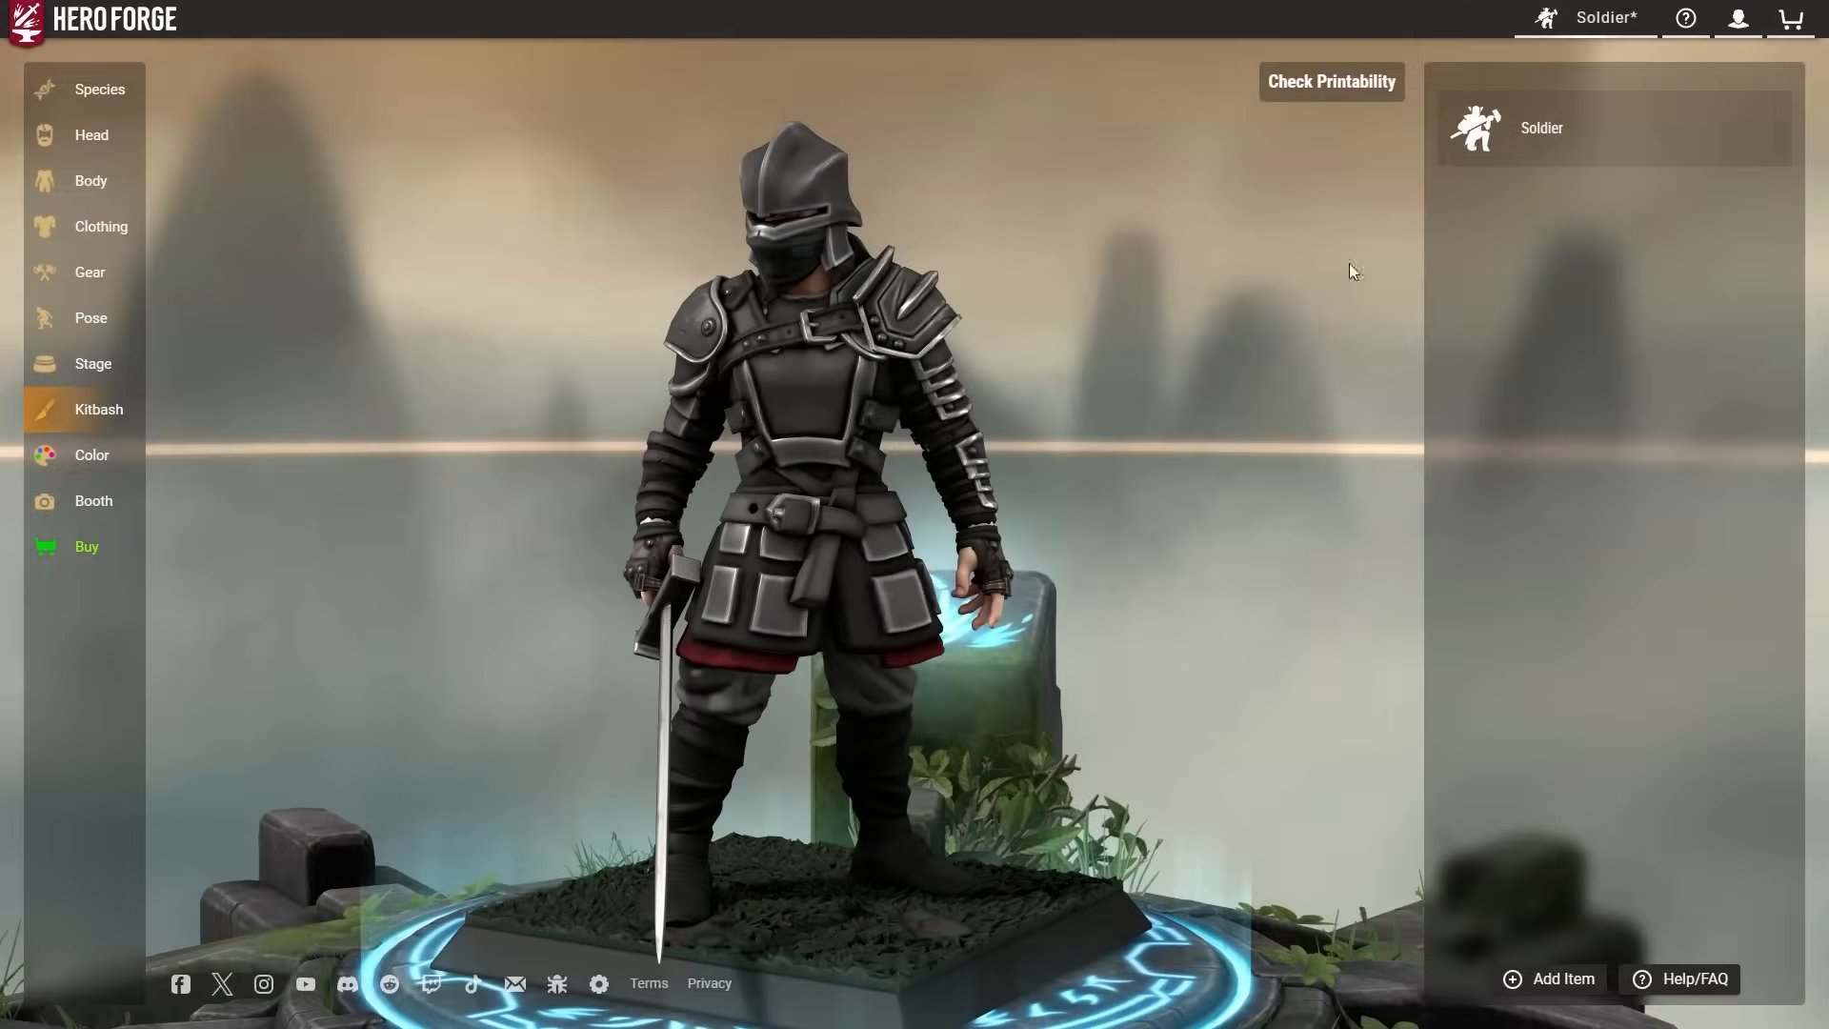
pyautogui.moveTo(1043, 463)
pyautogui.mouseDown()
pyautogui.moveTo(1156, 491)
pyautogui.moveTo(1044, 500)
pyautogui.mouseUp()
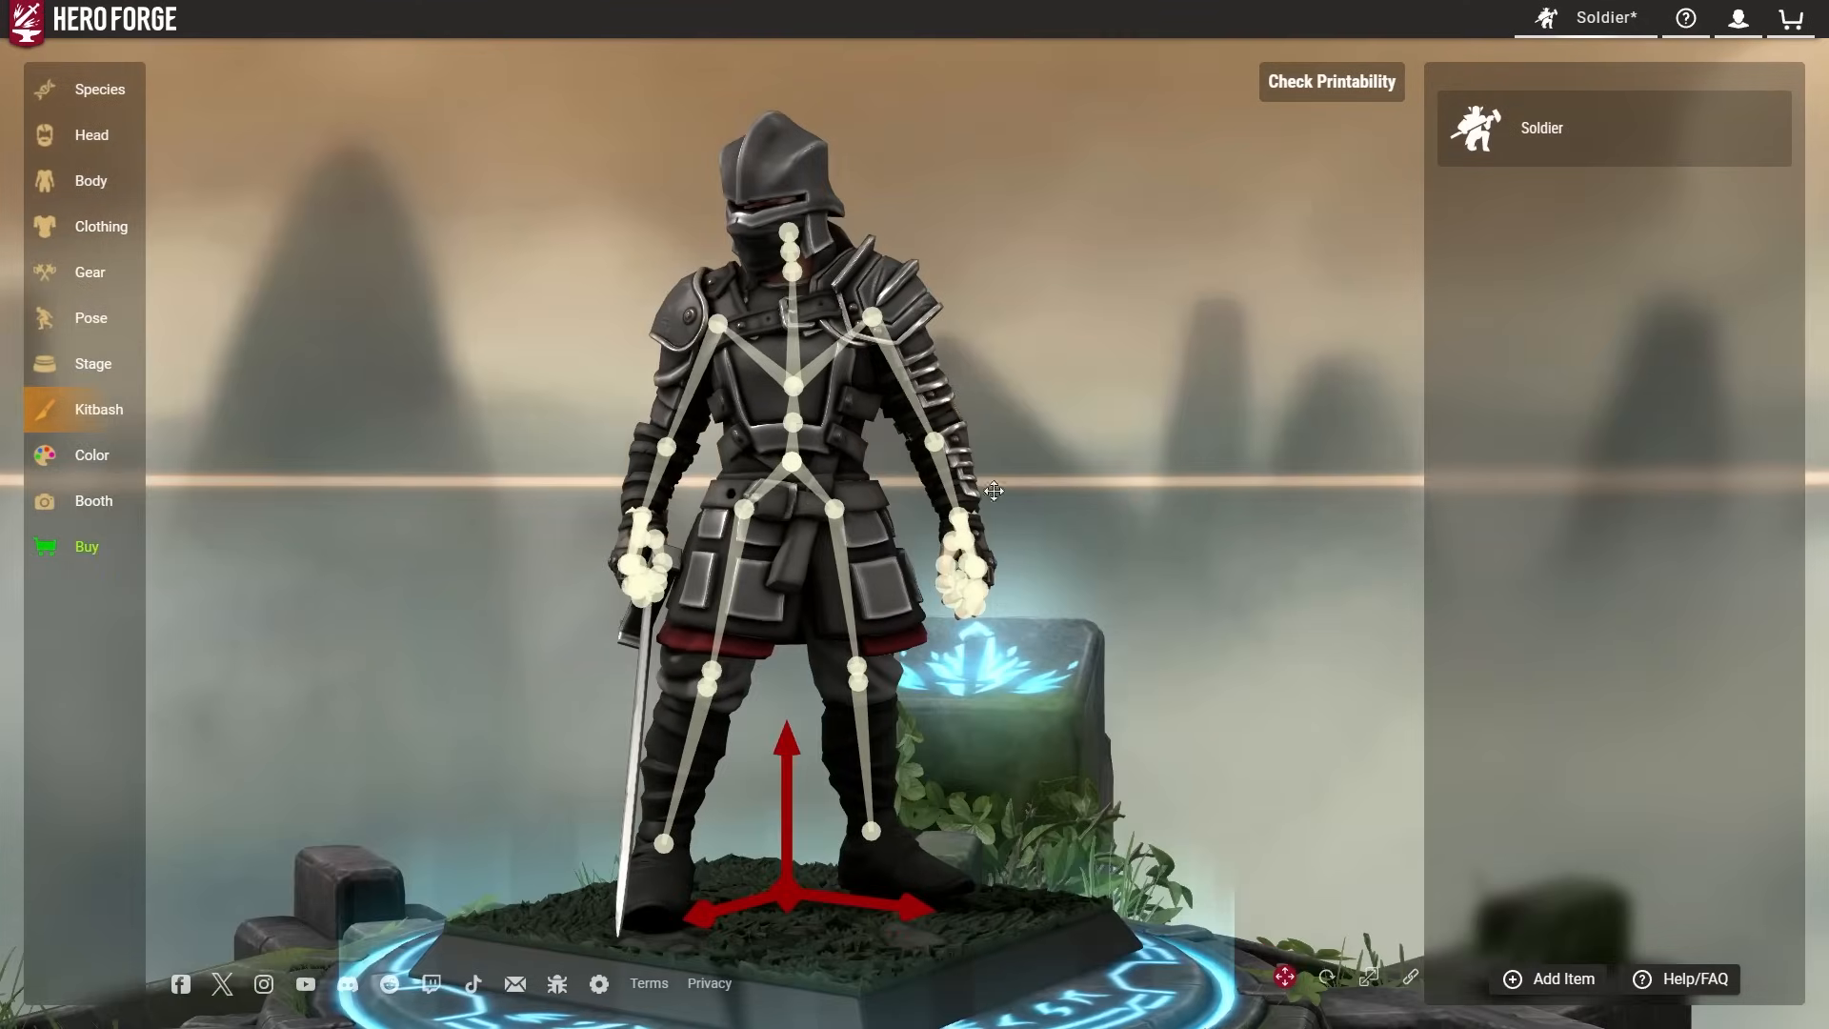
pyautogui.moveTo(1148, 551); pyautogui.dragTo(1250, 576)
pyautogui.click(1372, 984)
pyautogui.moveTo(1200, 705); pyautogui.dragTo(1038, 629)
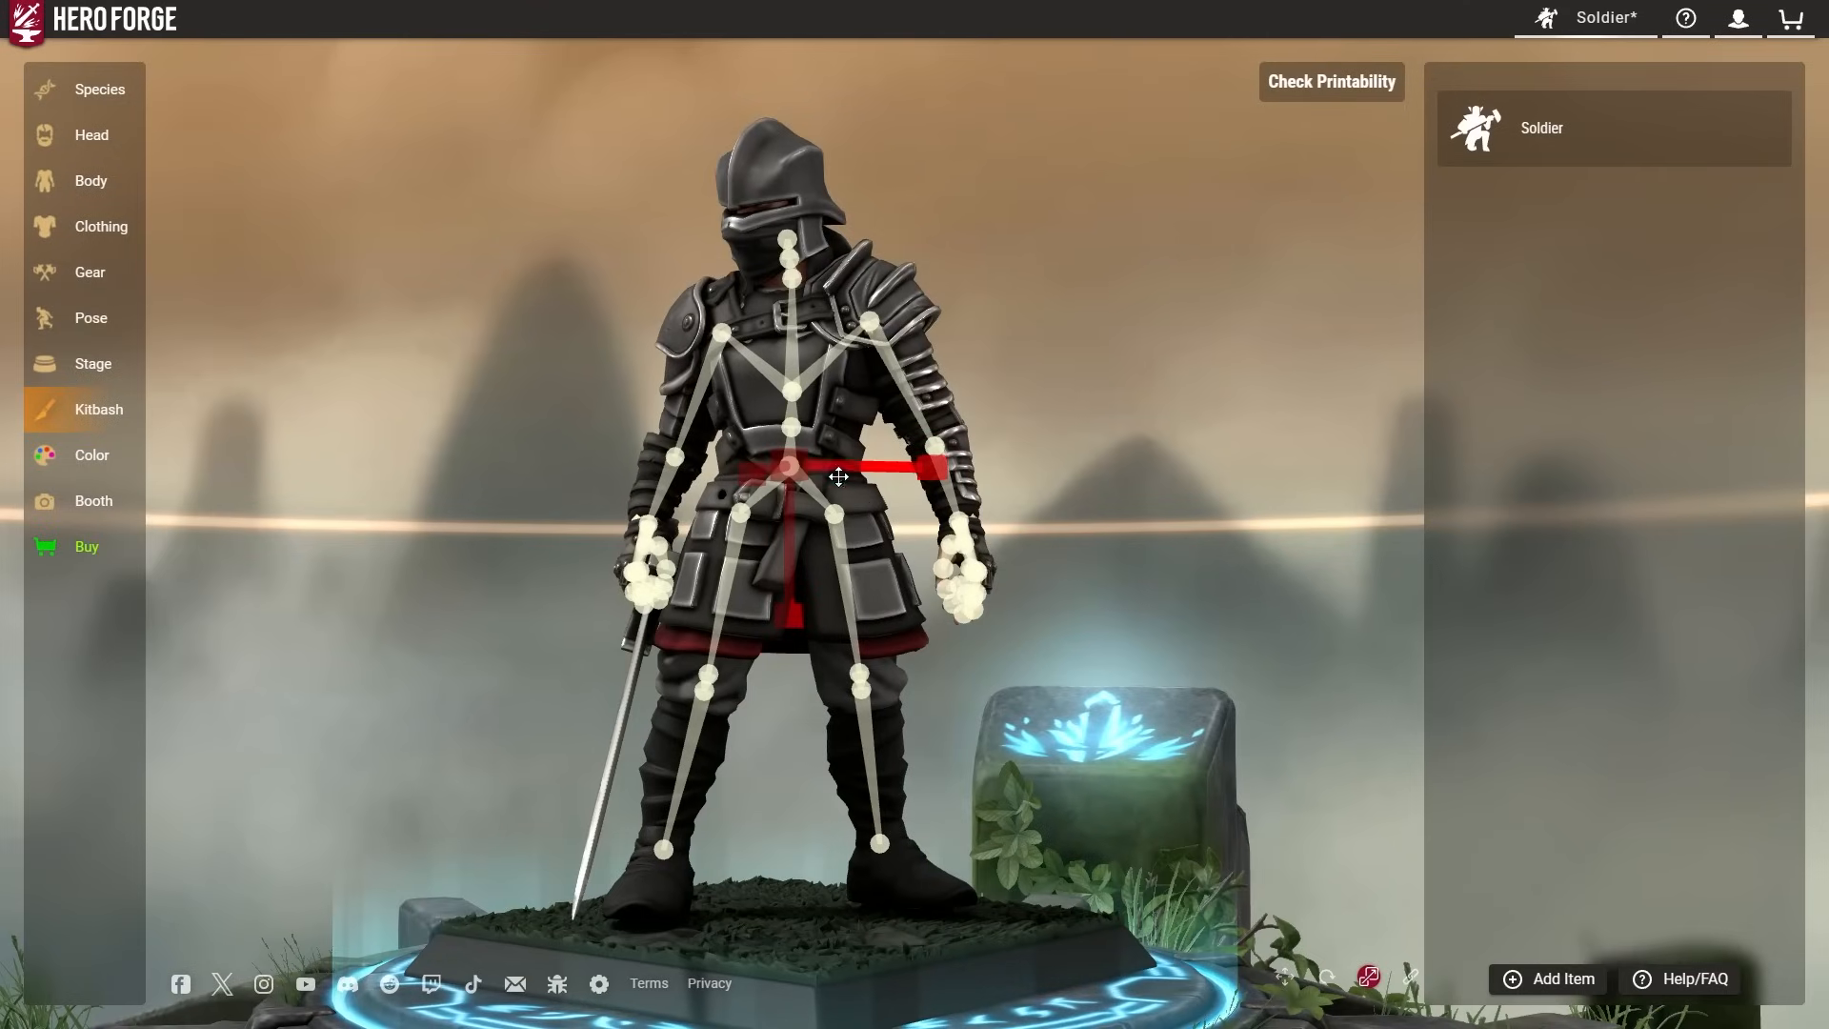
pyautogui.moveTo(797, 463); pyautogui.dragTo(785, 461)
pyautogui.moveTo(1037, 462); pyautogui.dragTo(838, 789)
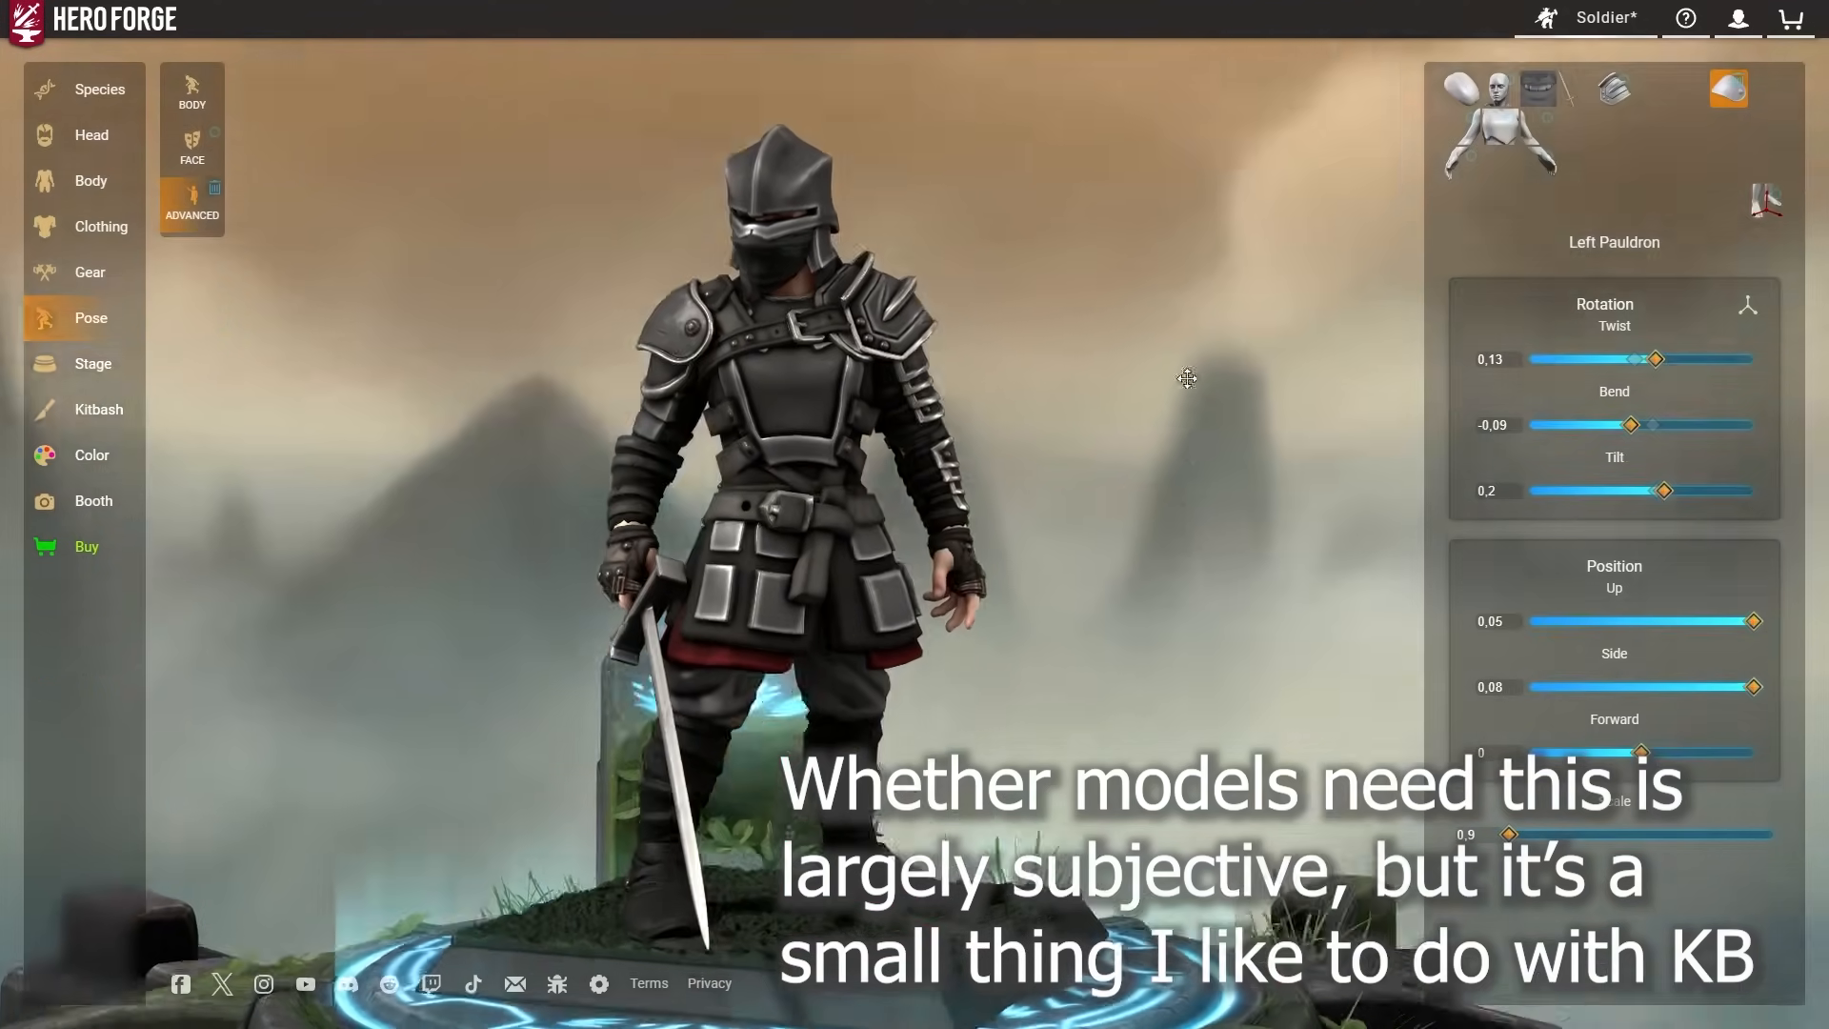
pyautogui.moveTo(1238, 401)
pyautogui.mouseDown()
pyautogui.moveTo(1131, 376)
pyautogui.moveTo(953, 390)
pyautogui.moveTo(1215, 392)
pyautogui.mouseUp()
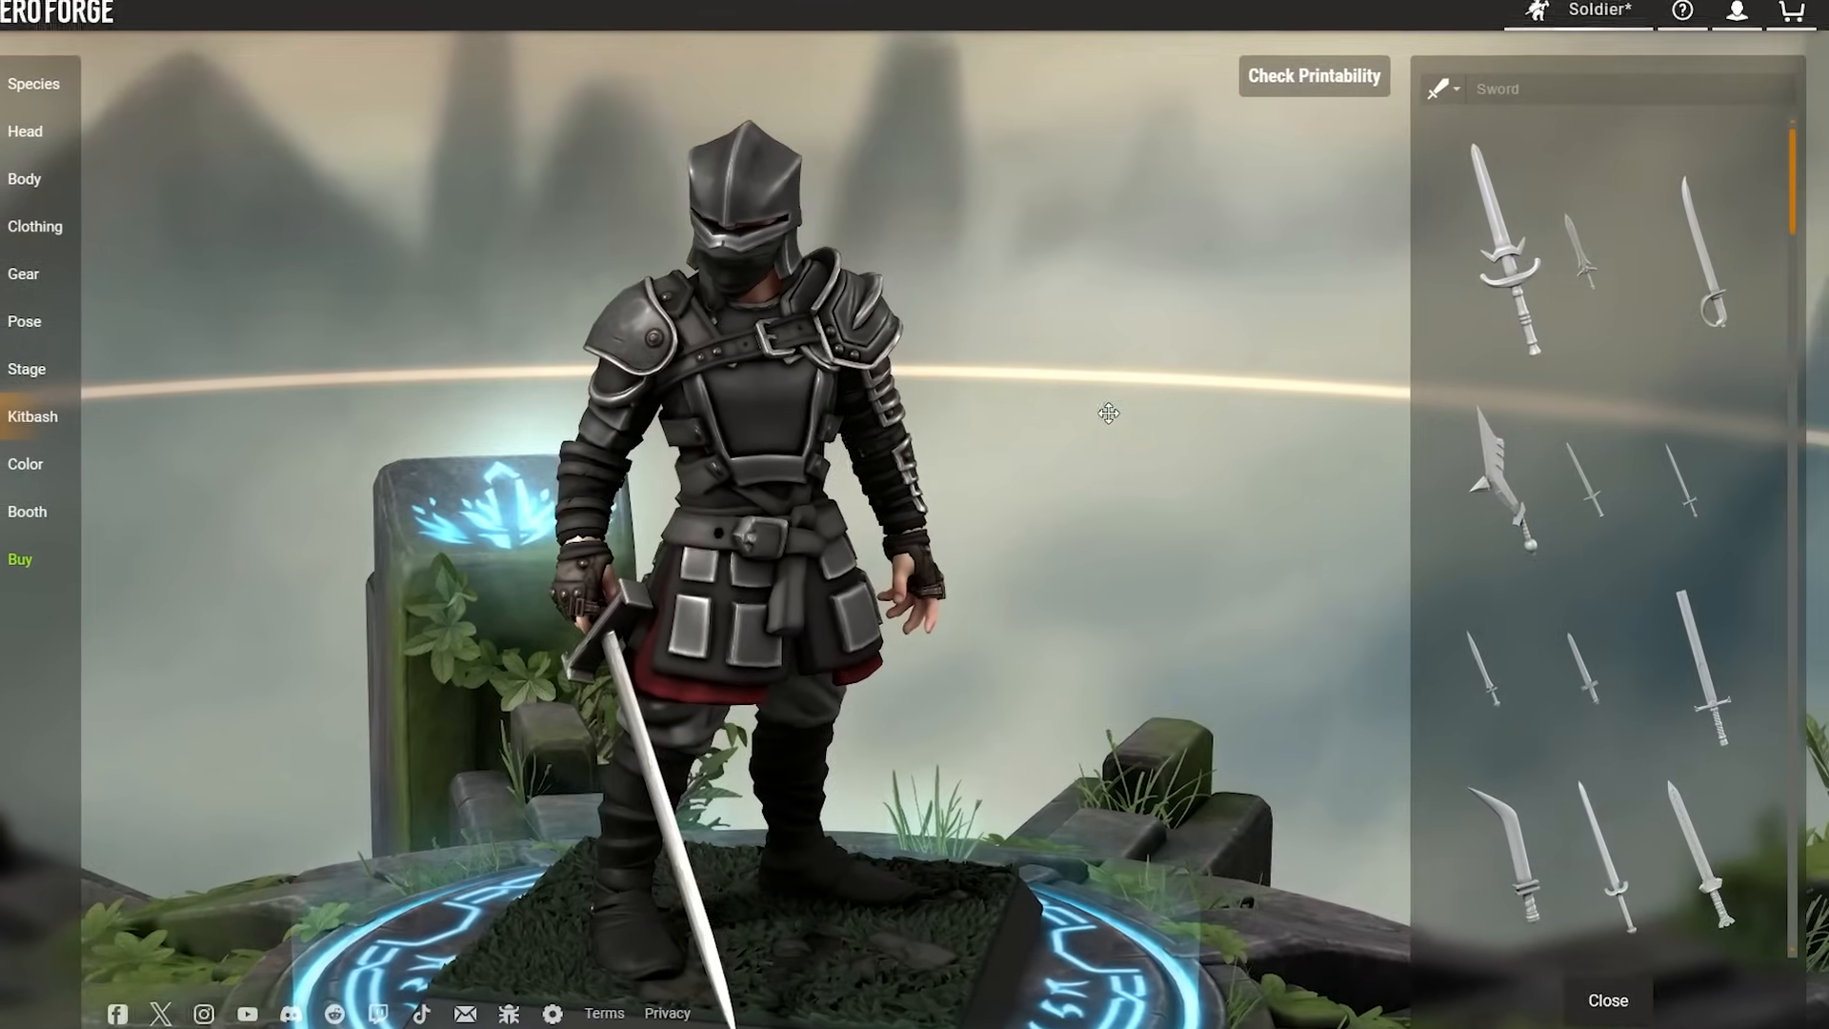
# Browse the kitbash sword models and the item categories, widening the filter to All.
pyautogui.scroll(-3, 1788, 180)
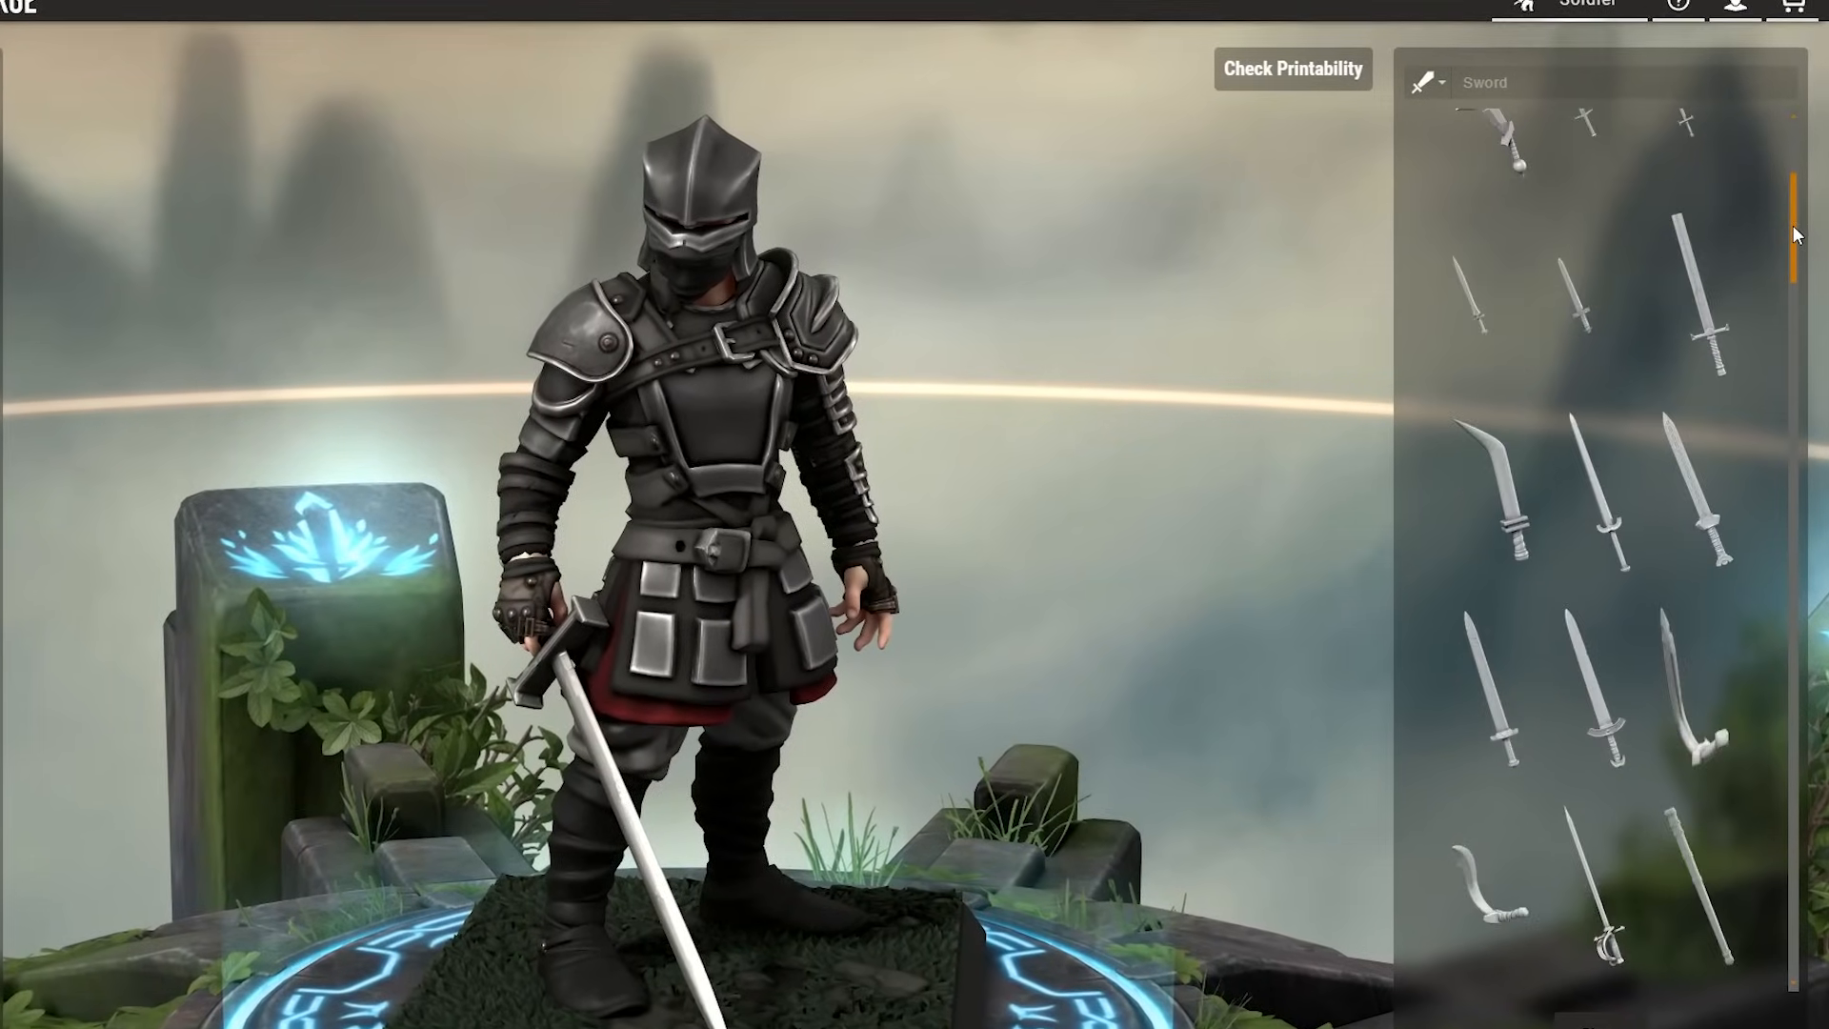
pyautogui.scroll(2, 1770, 143)
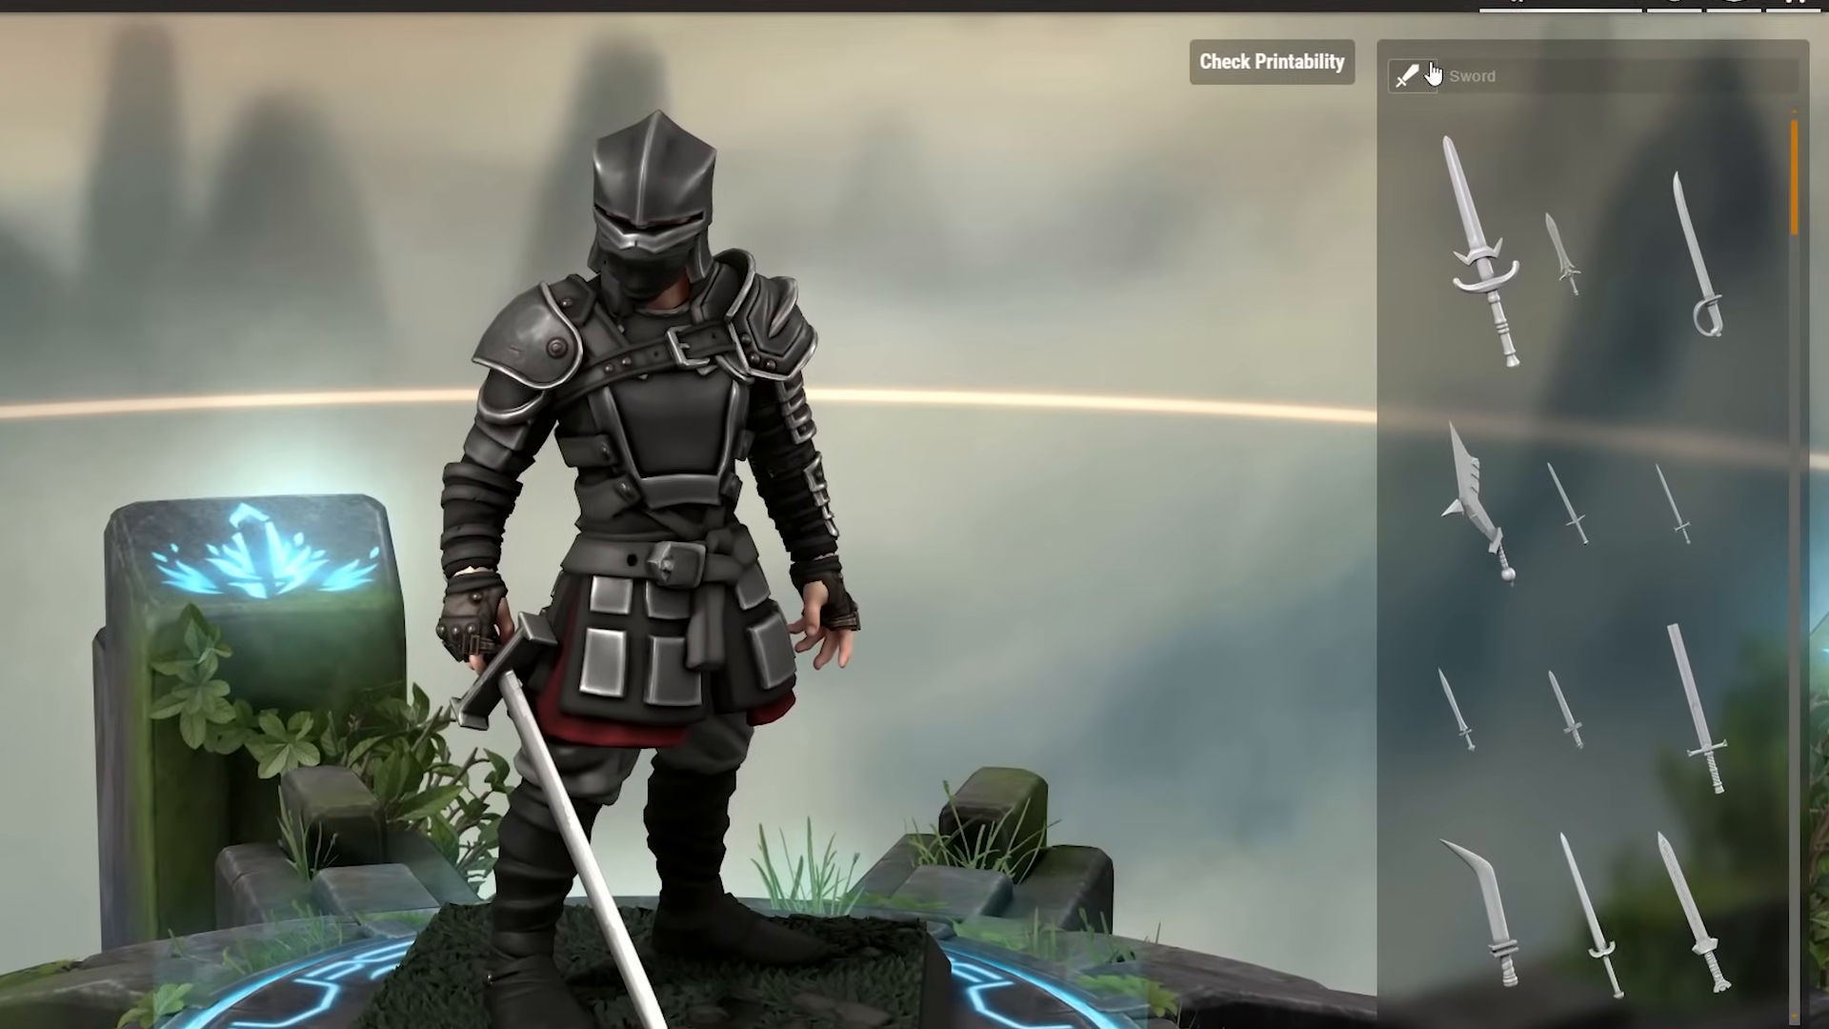
pyautogui.click(1432, 90)
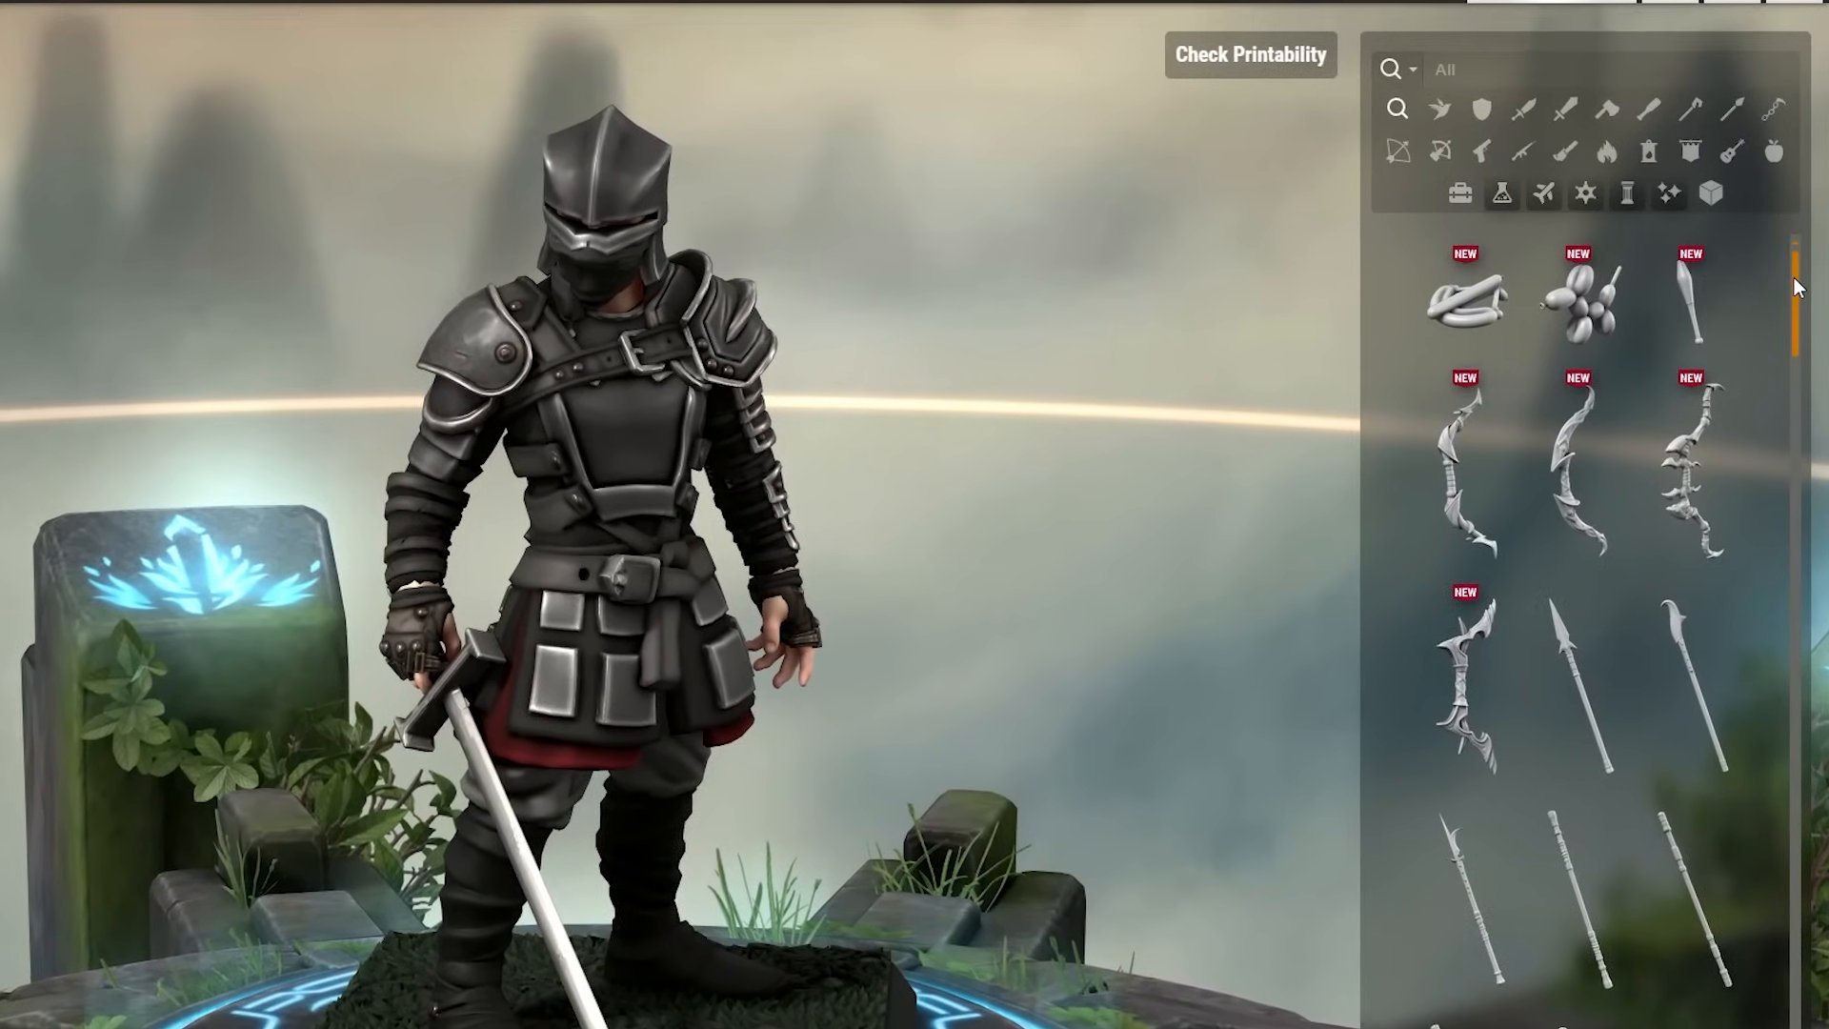
pyautogui.moveTo(1795, 310); pyautogui.dragTo(1787, 403)
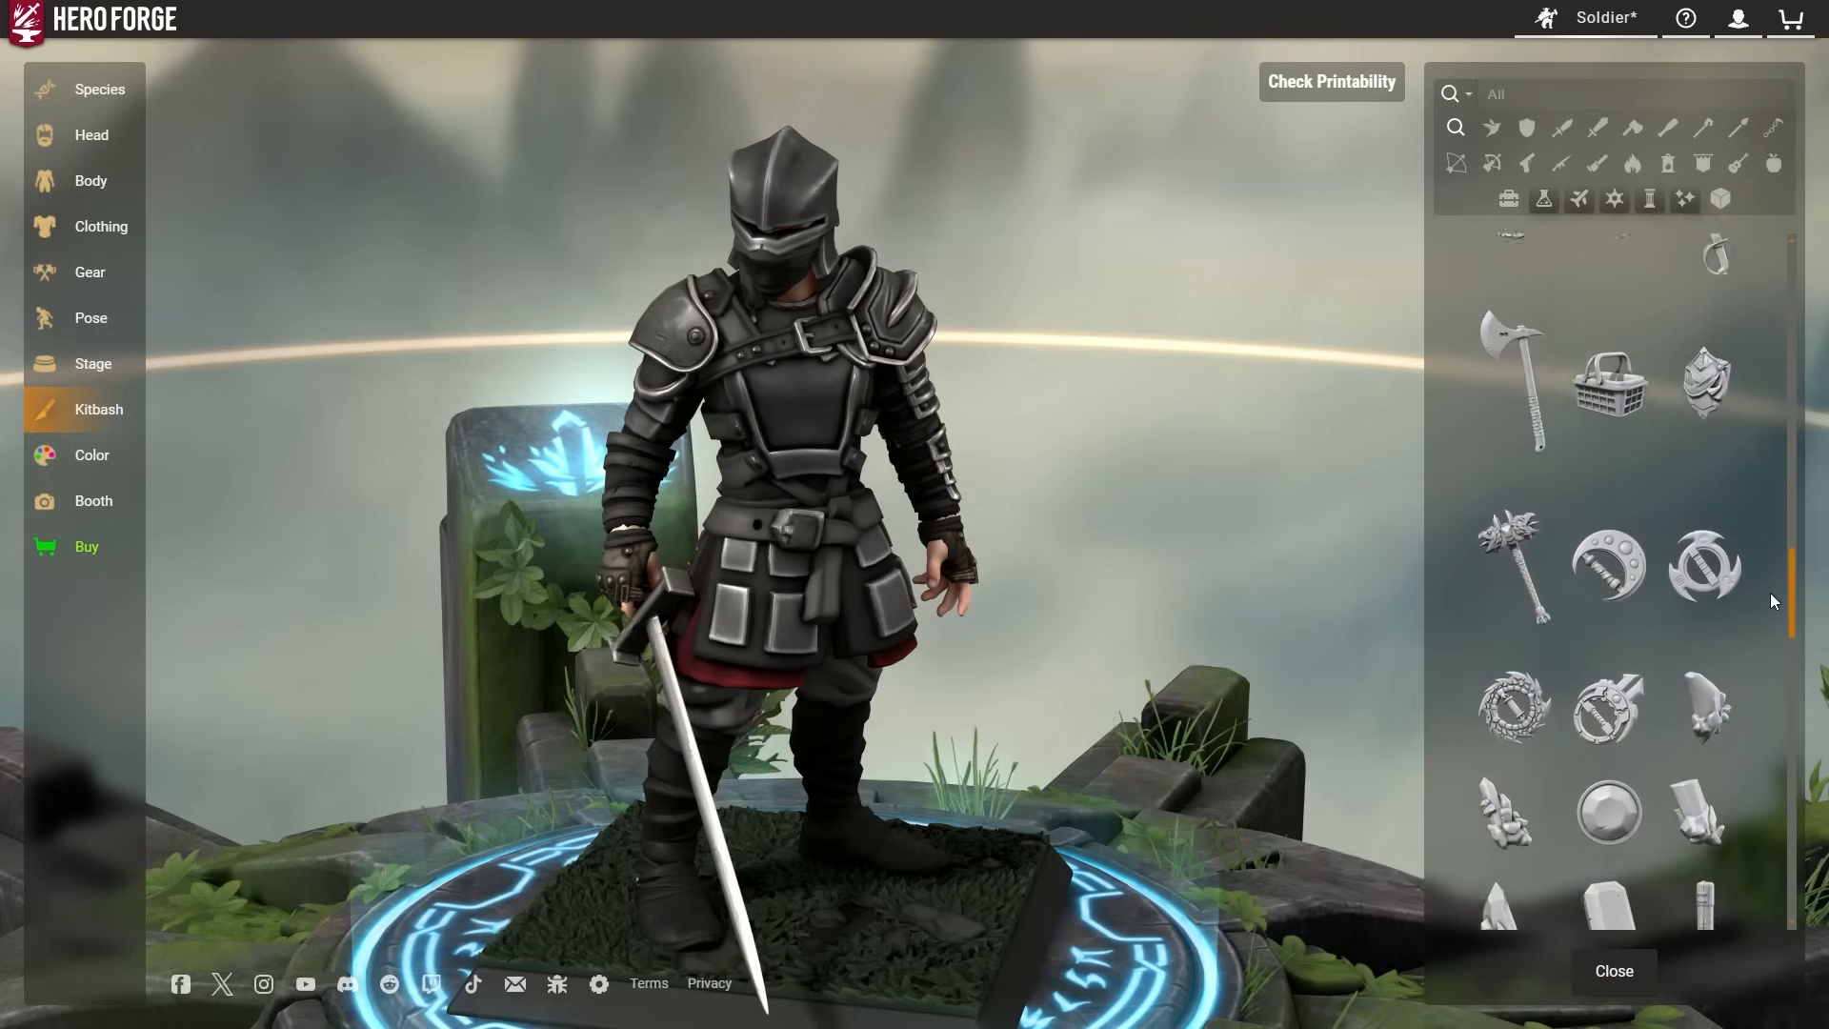
pyautogui.moveTo(1776, 613); pyautogui.dragTo(1779, 249)
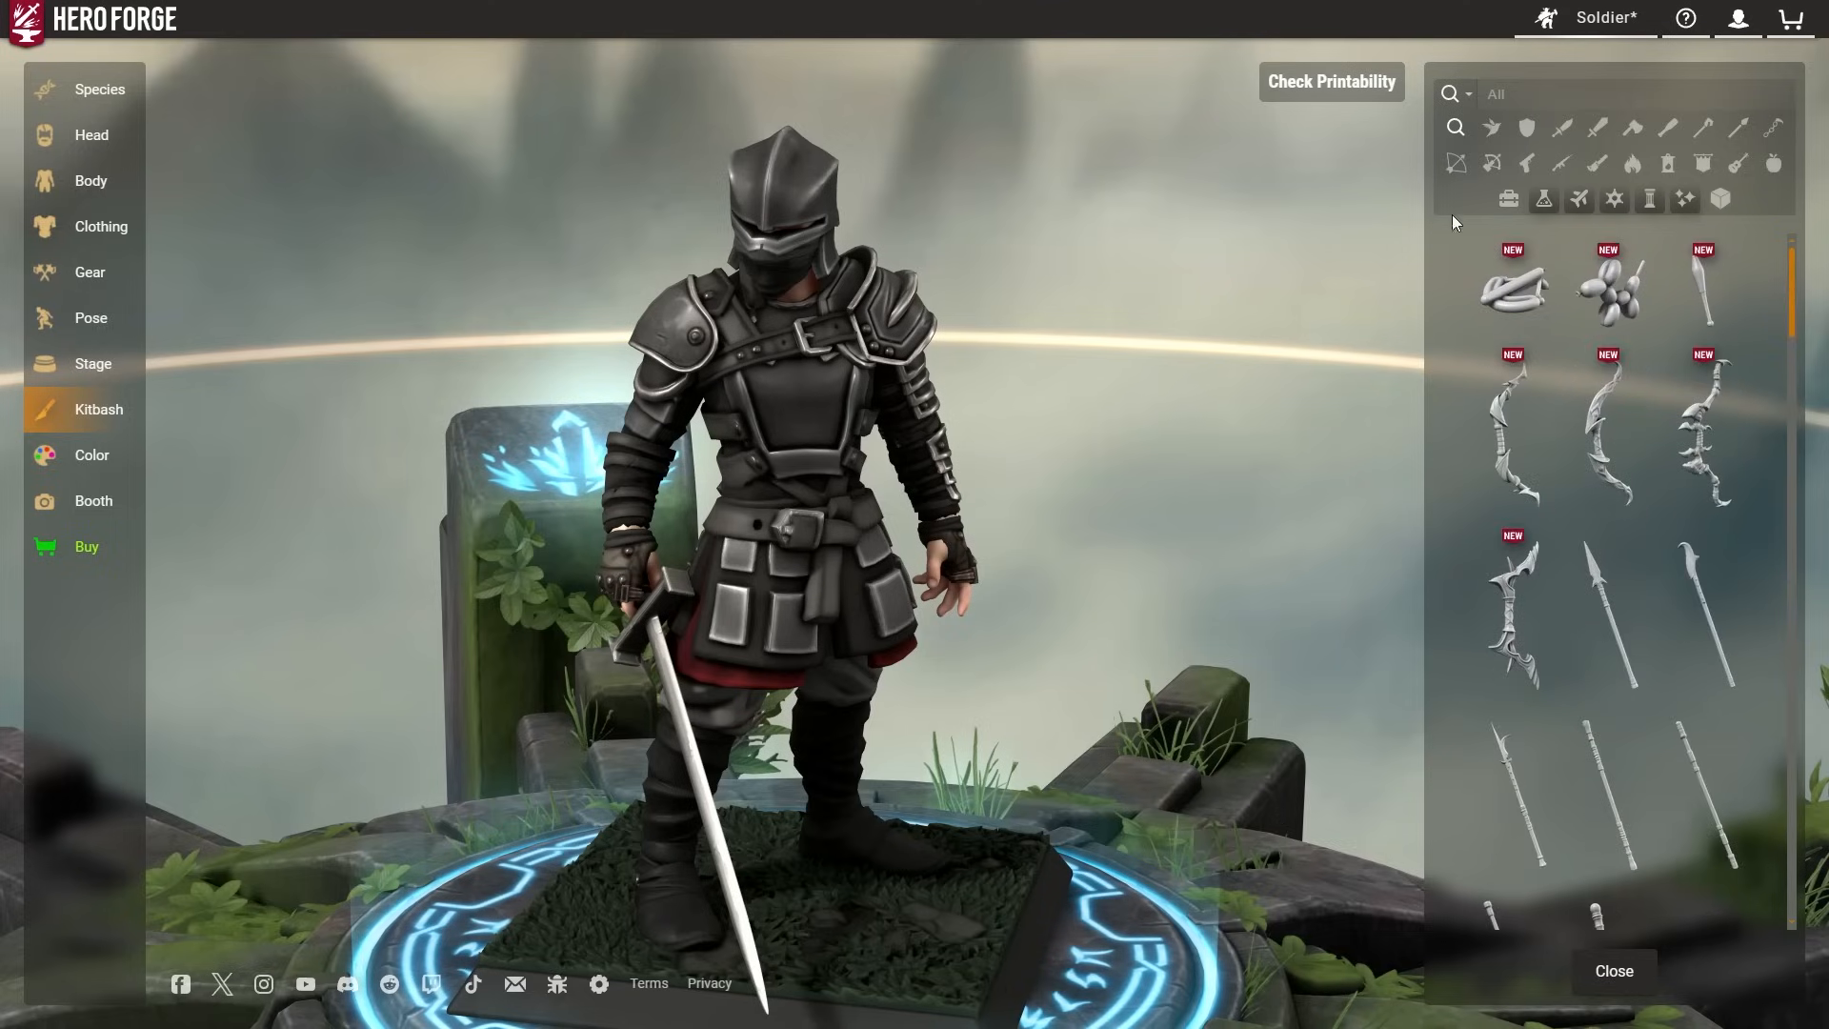
pyautogui.moveTo(1177, 276); pyautogui.dragTo(1131, 196)
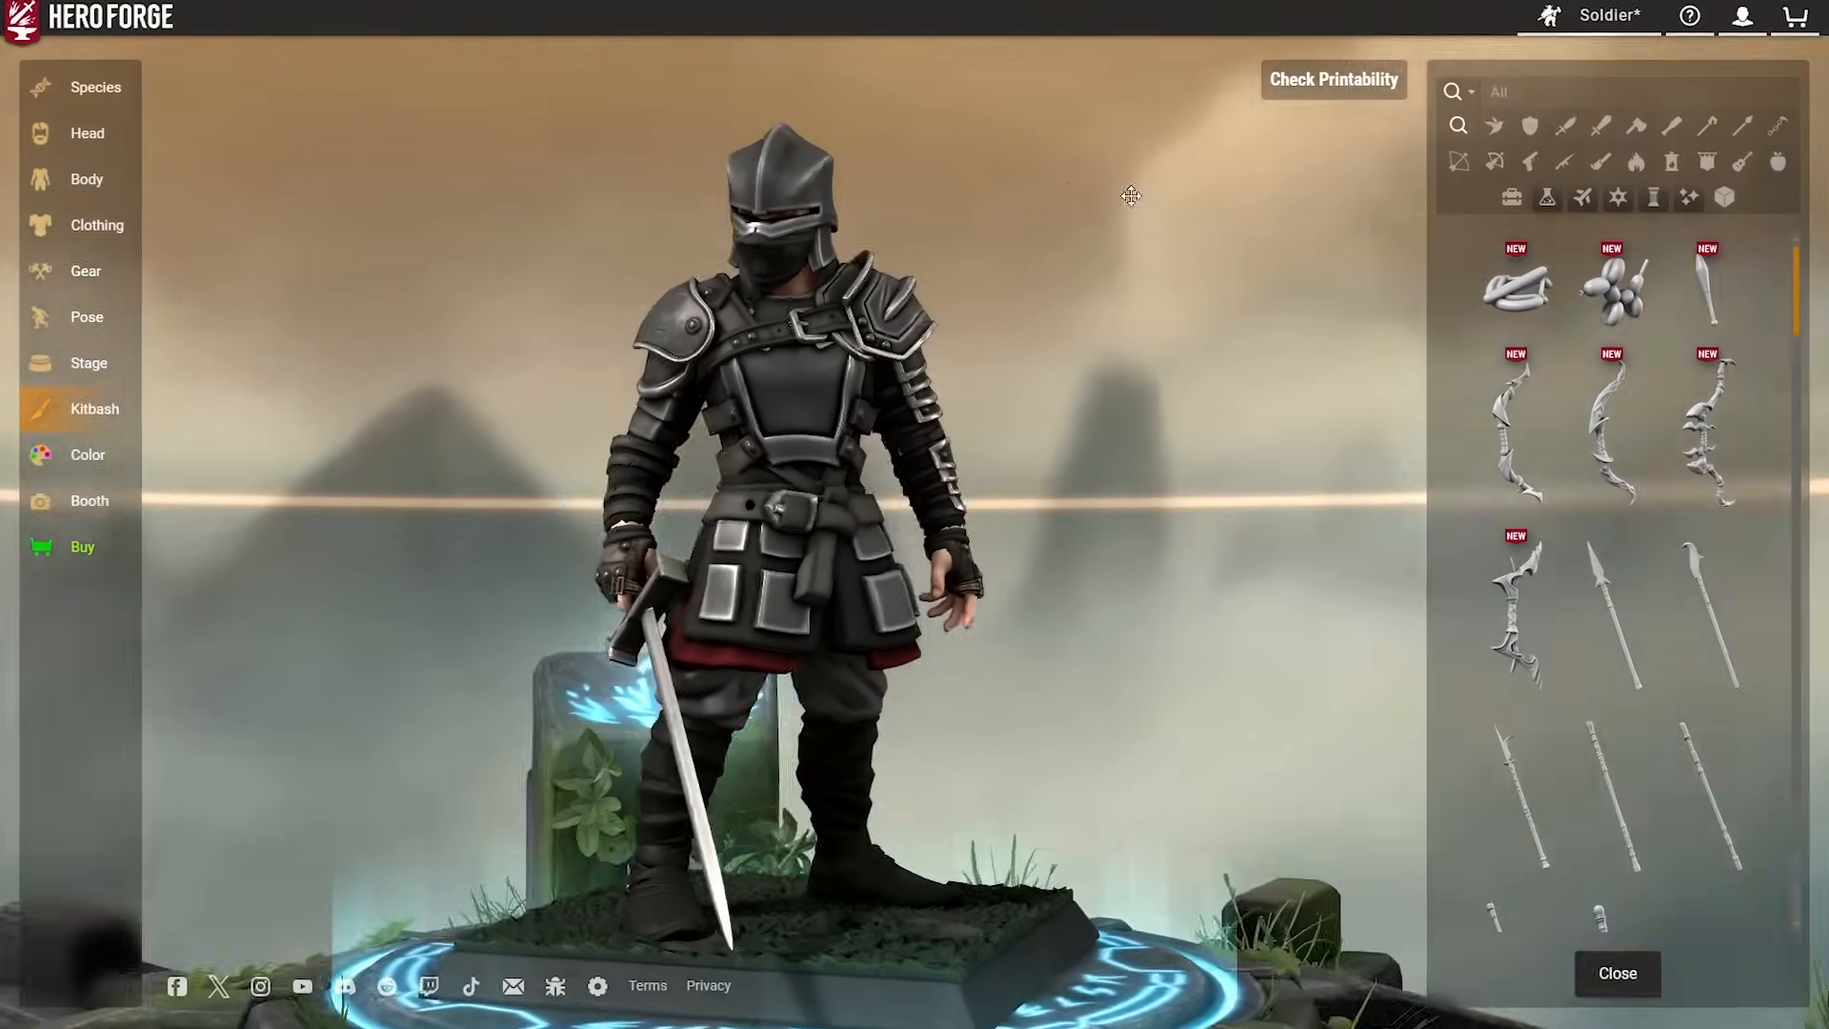
# Try the Disciple of Death Cowl and another wrapped cowl as the soldier's neck clothing.
pyautogui.click(96, 225)
pyautogui.click(187, 255)
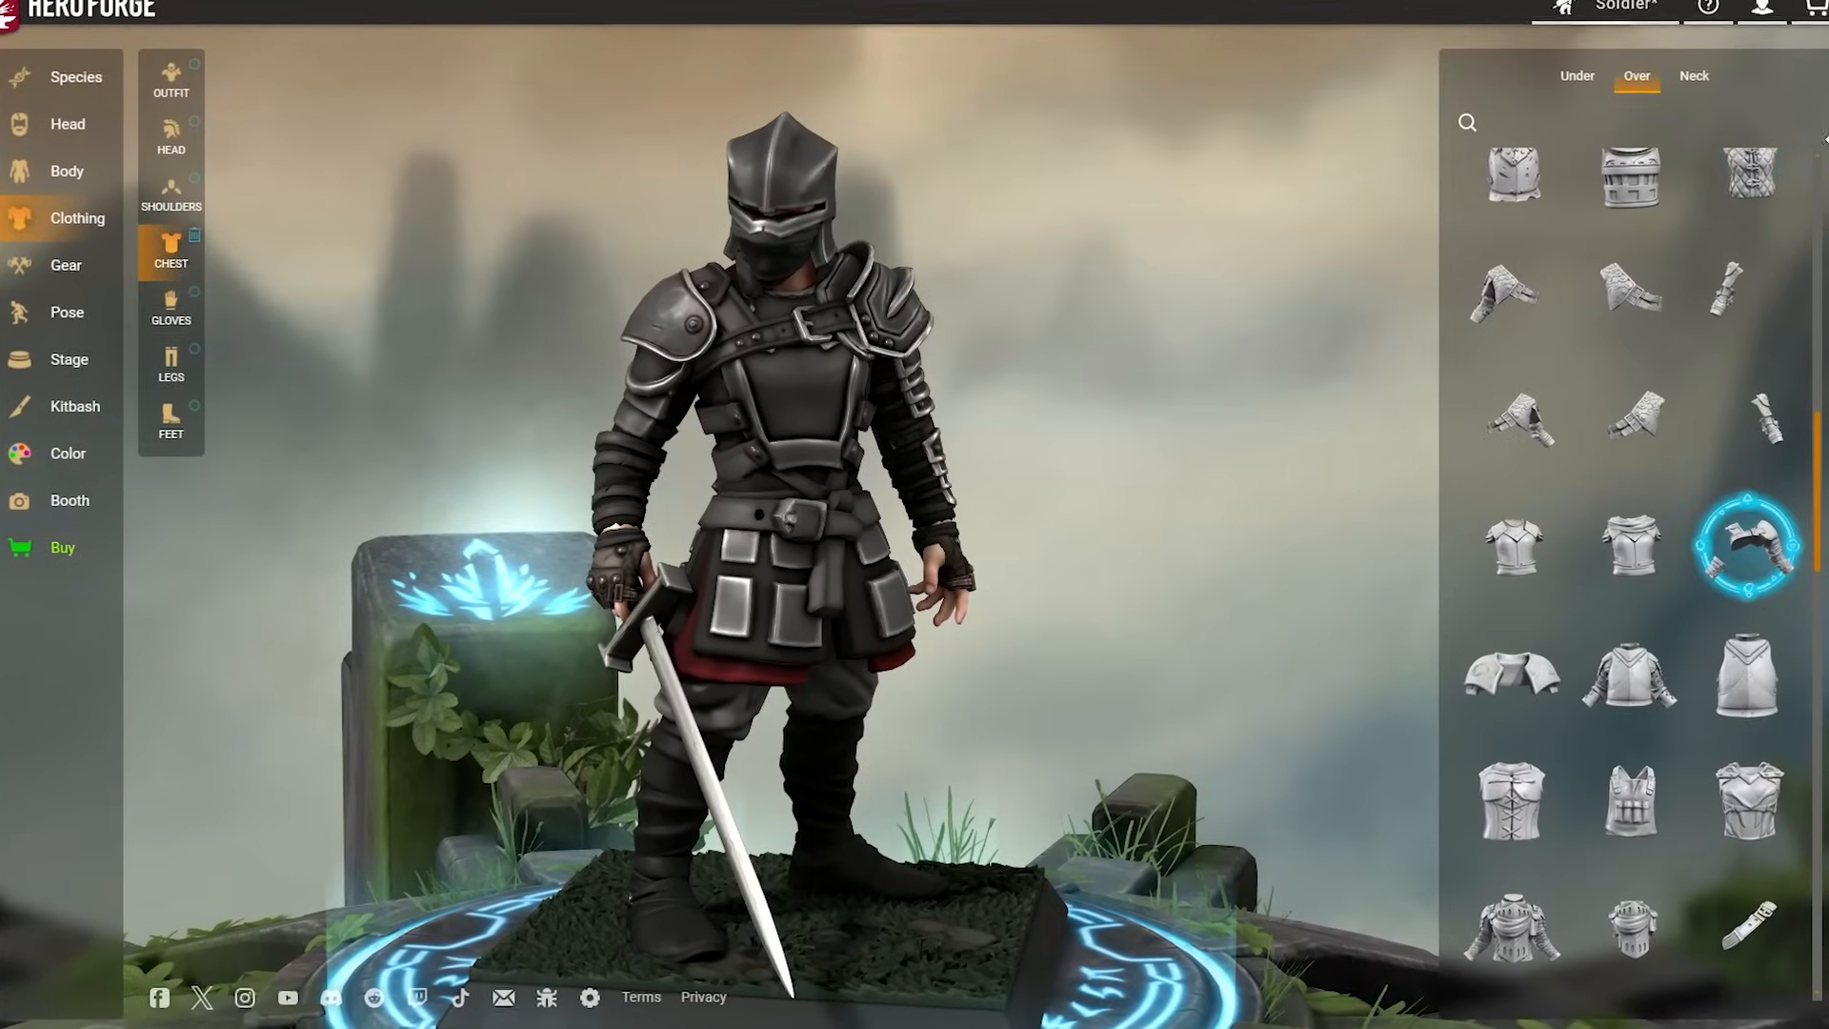
pyautogui.click(1696, 73)
pyautogui.click(1758, 419)
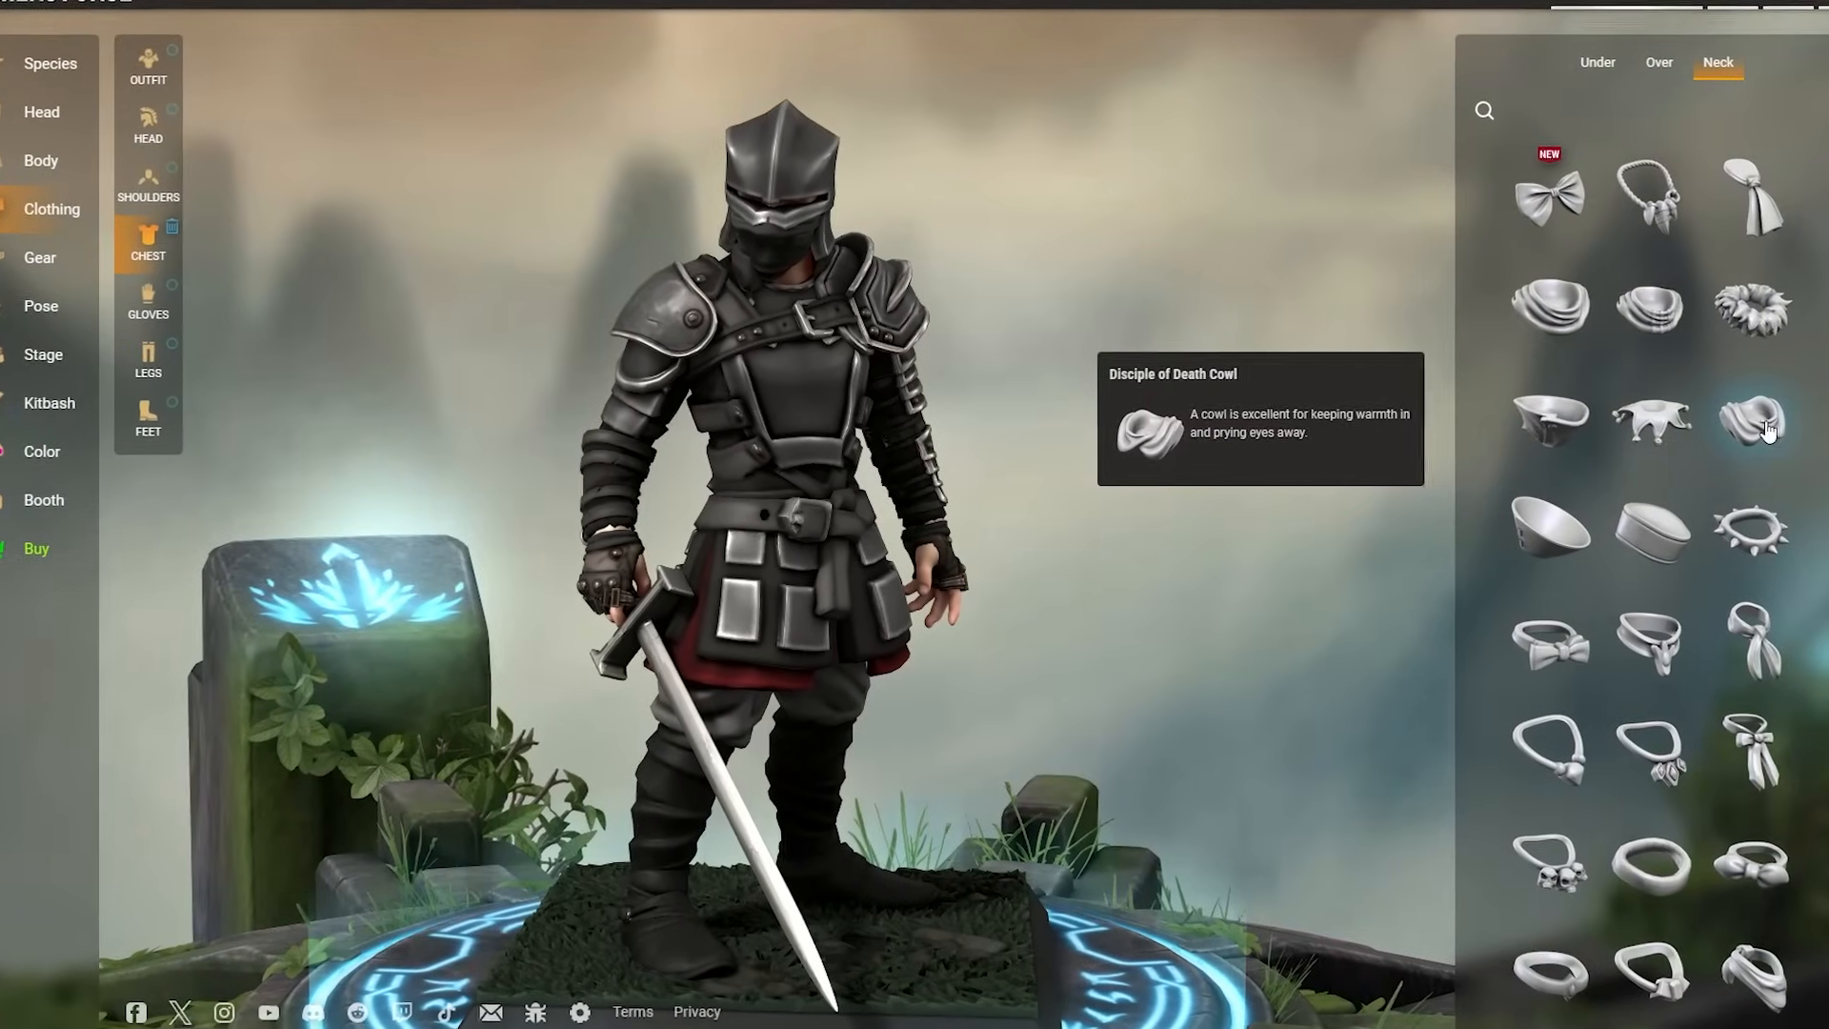
pyautogui.moveTo(1122, 314); pyautogui.dragTo(1082, 357)
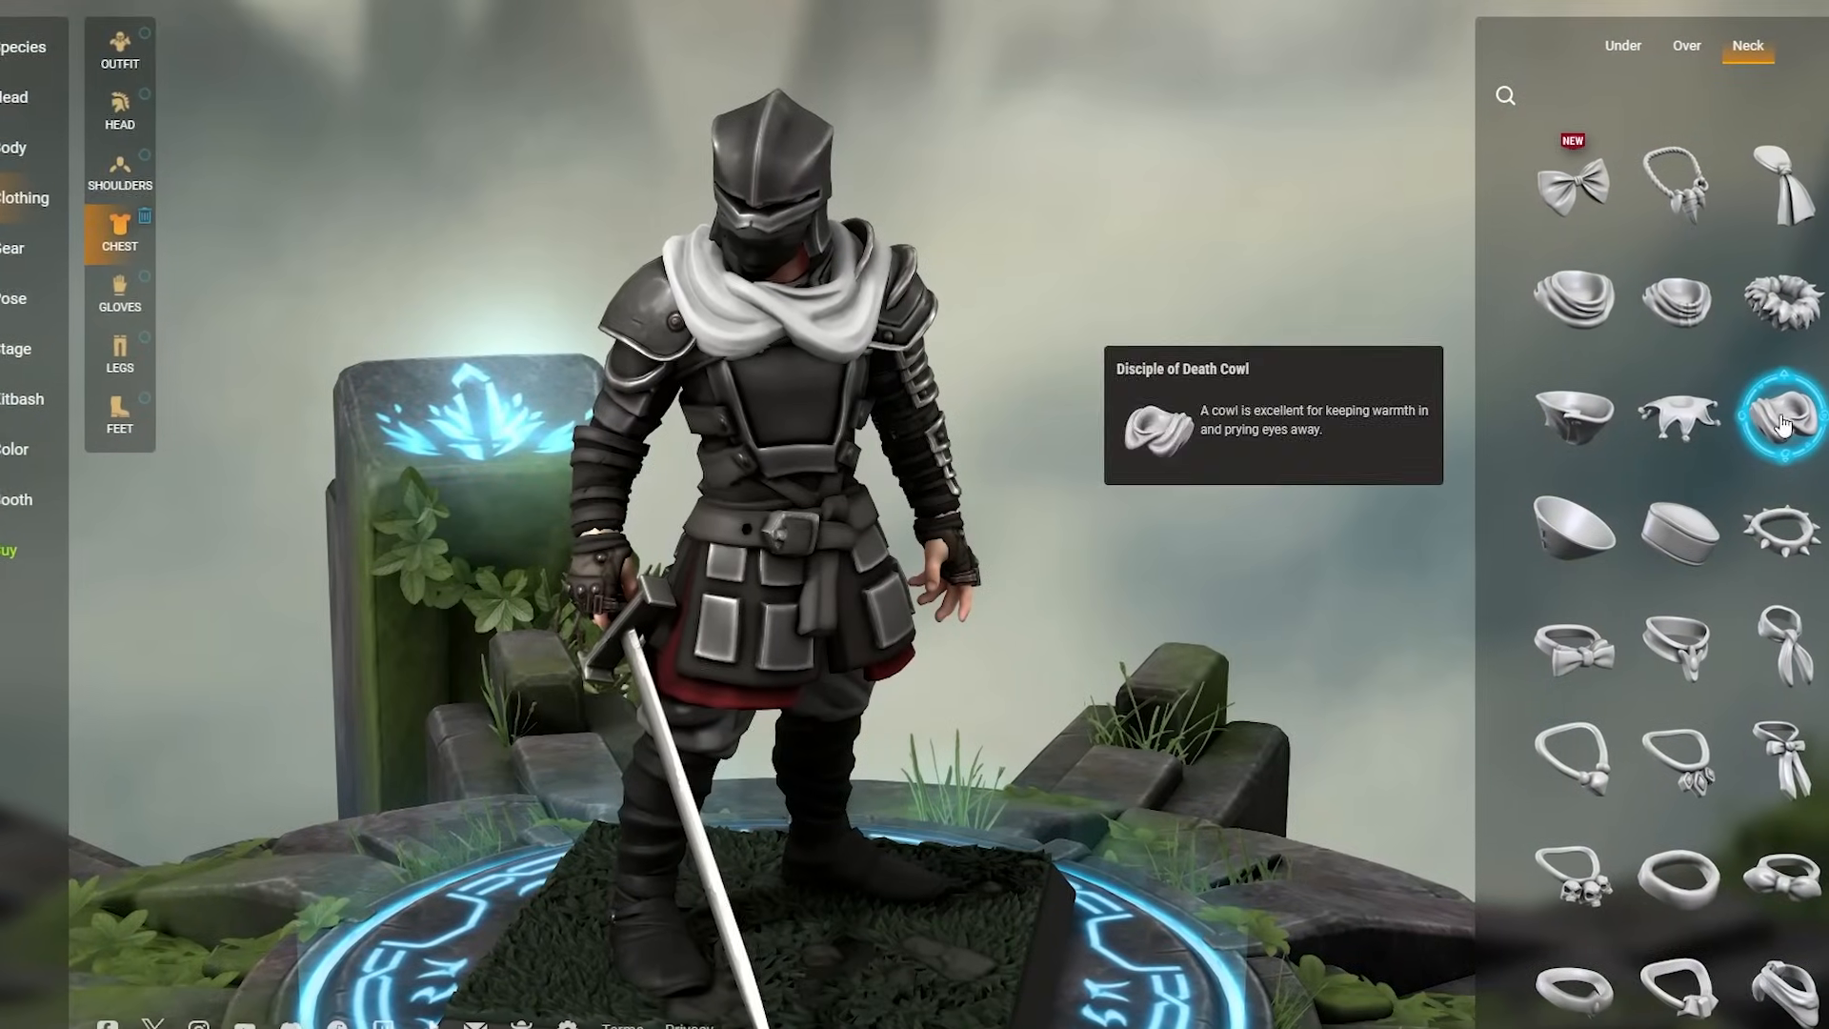
pyautogui.click(1574, 298)
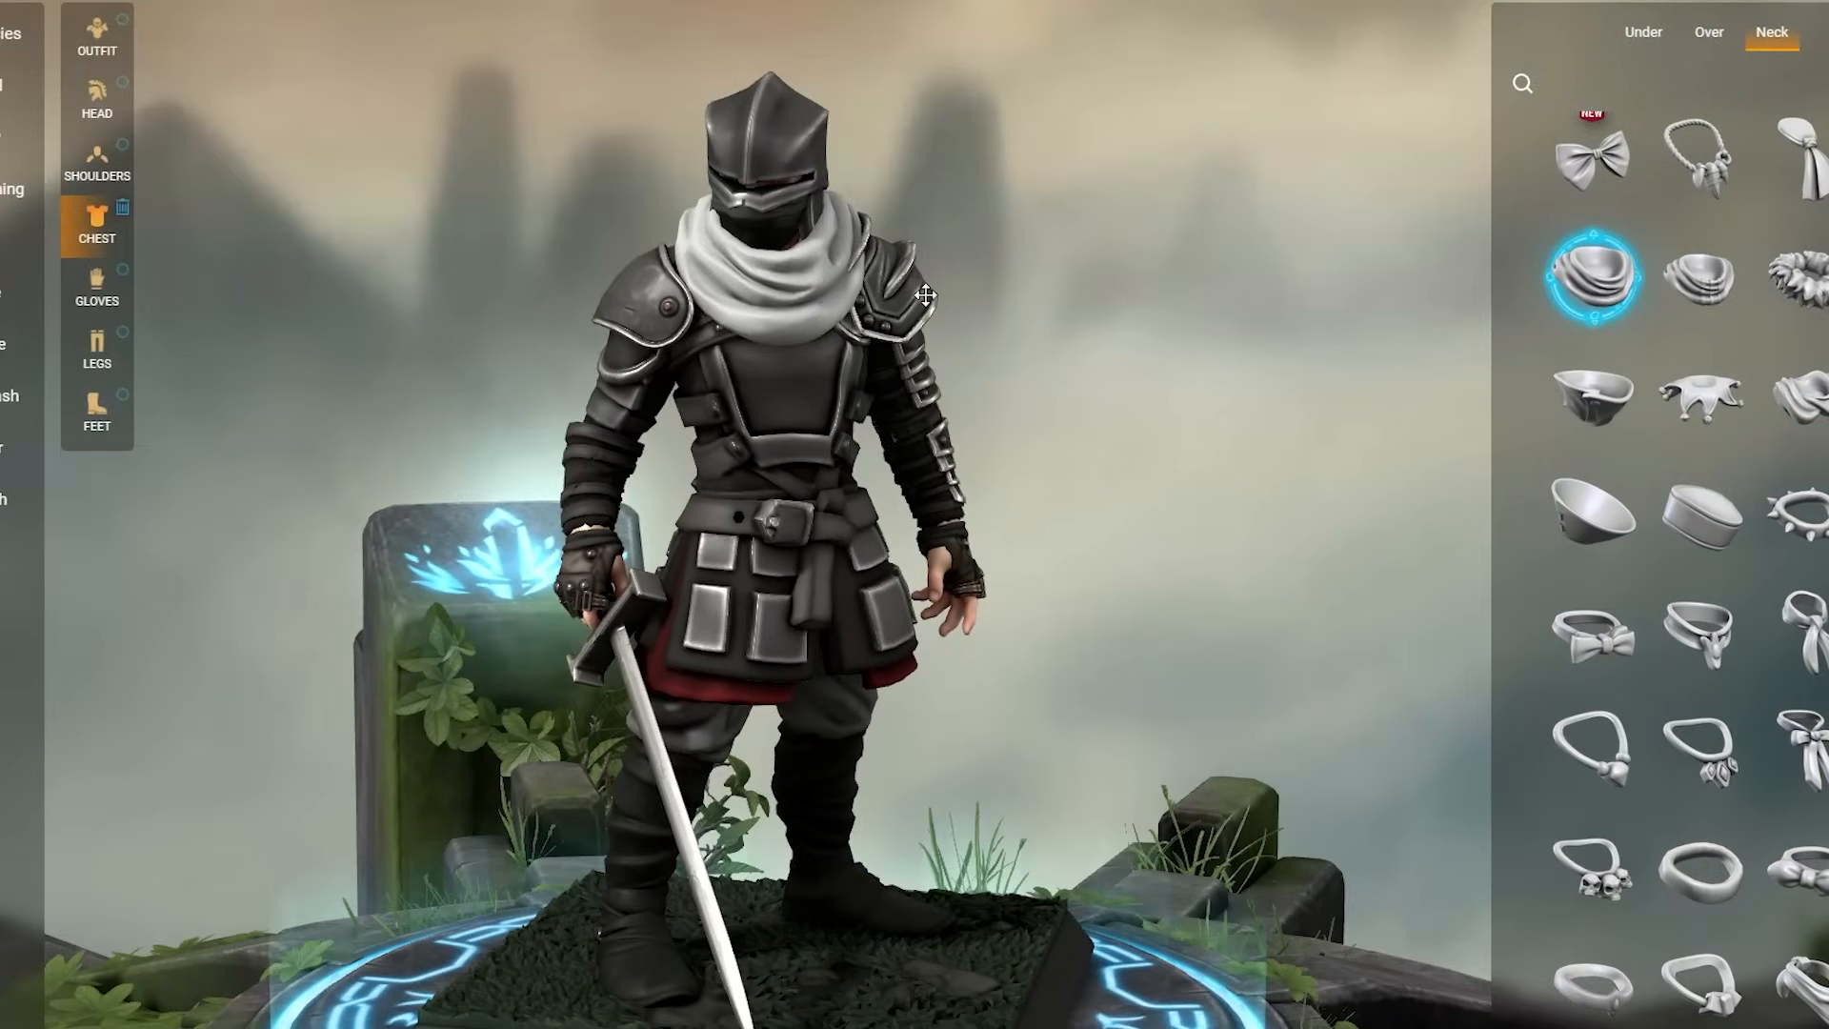
pyautogui.moveTo(925, 295); pyautogui.dragTo(1017, 245)
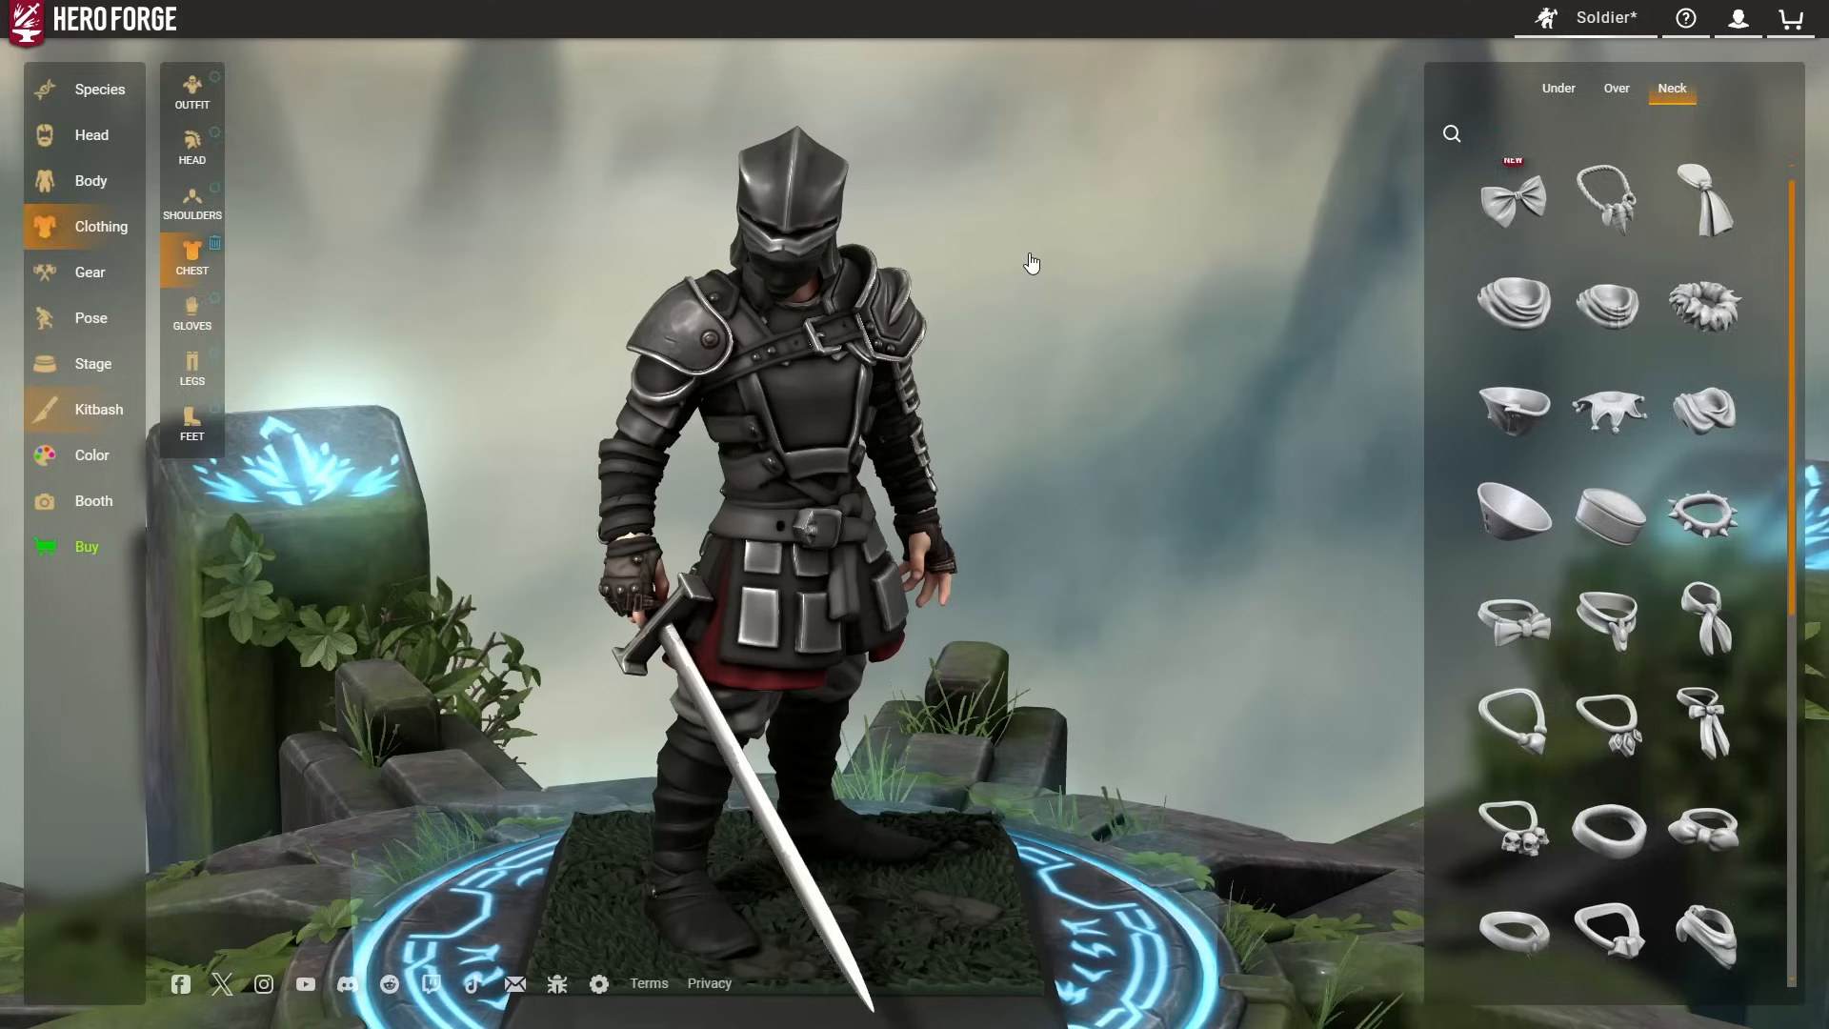
# Search the kitbash items for "Scarf" and add the Large Wrapped Scarf to the scene.
pyautogui.click(99, 408)
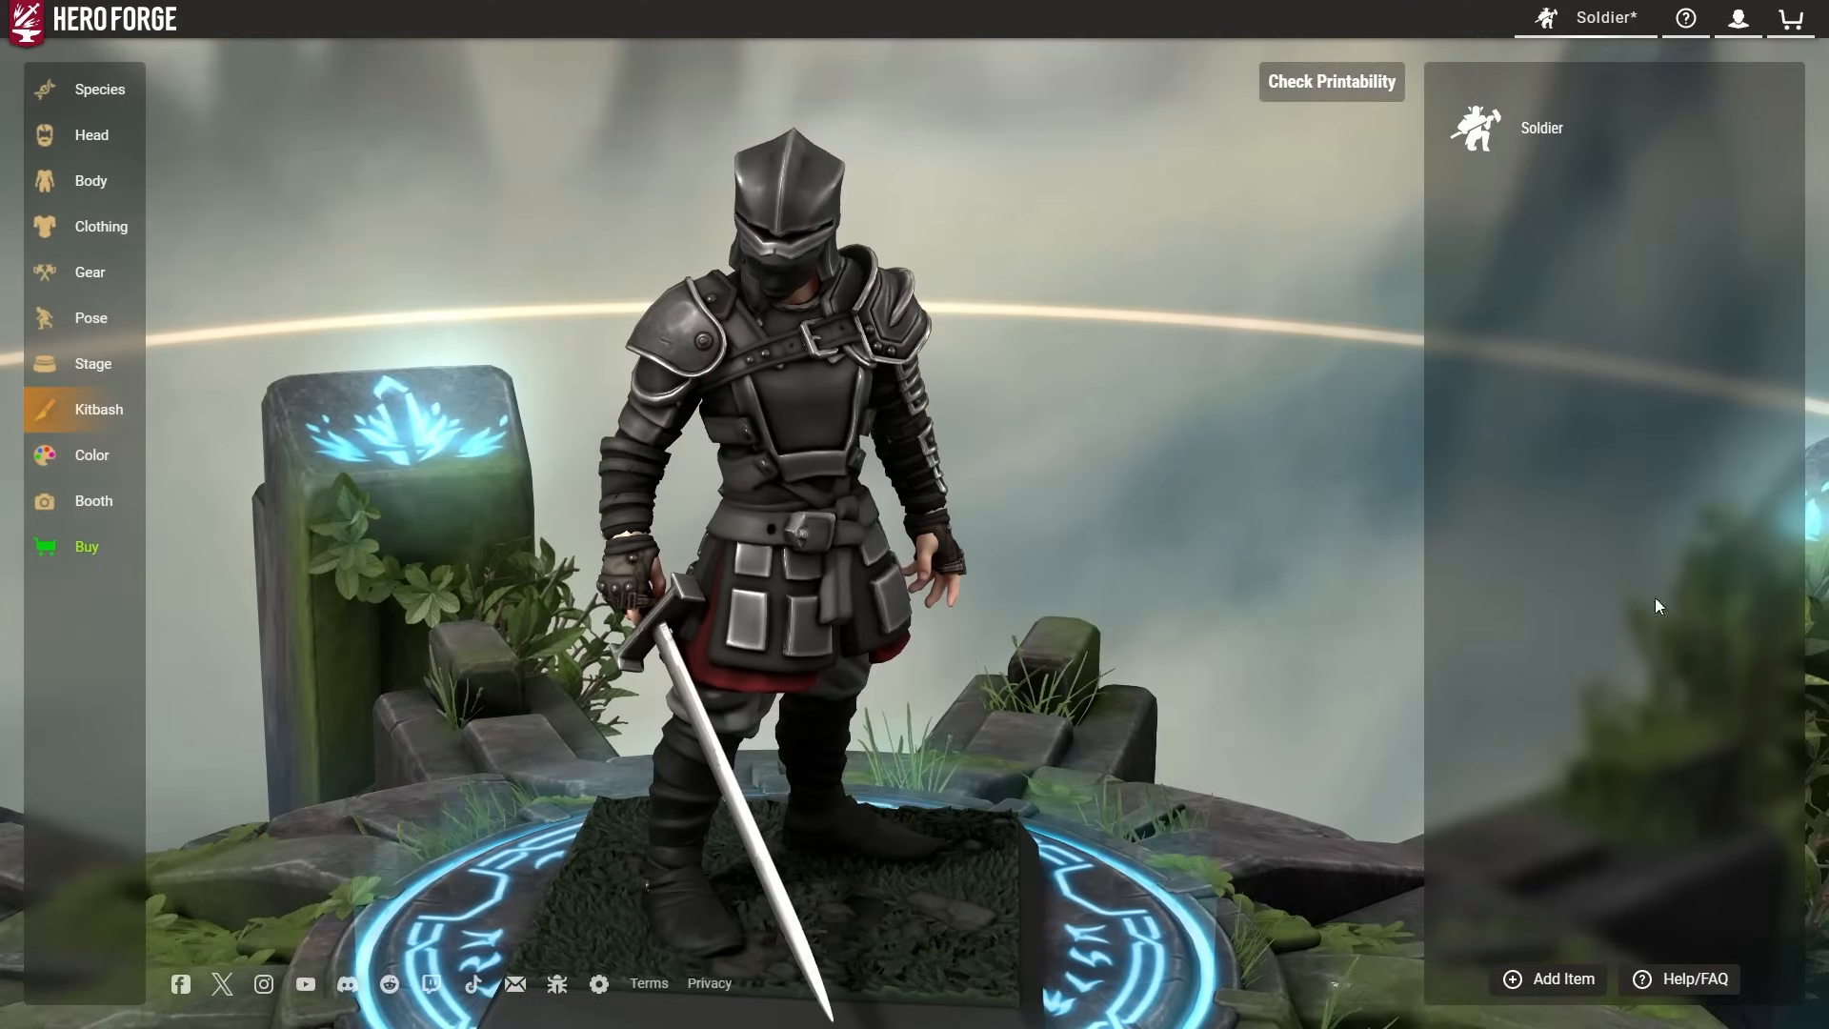
pyautogui.click(1549, 977)
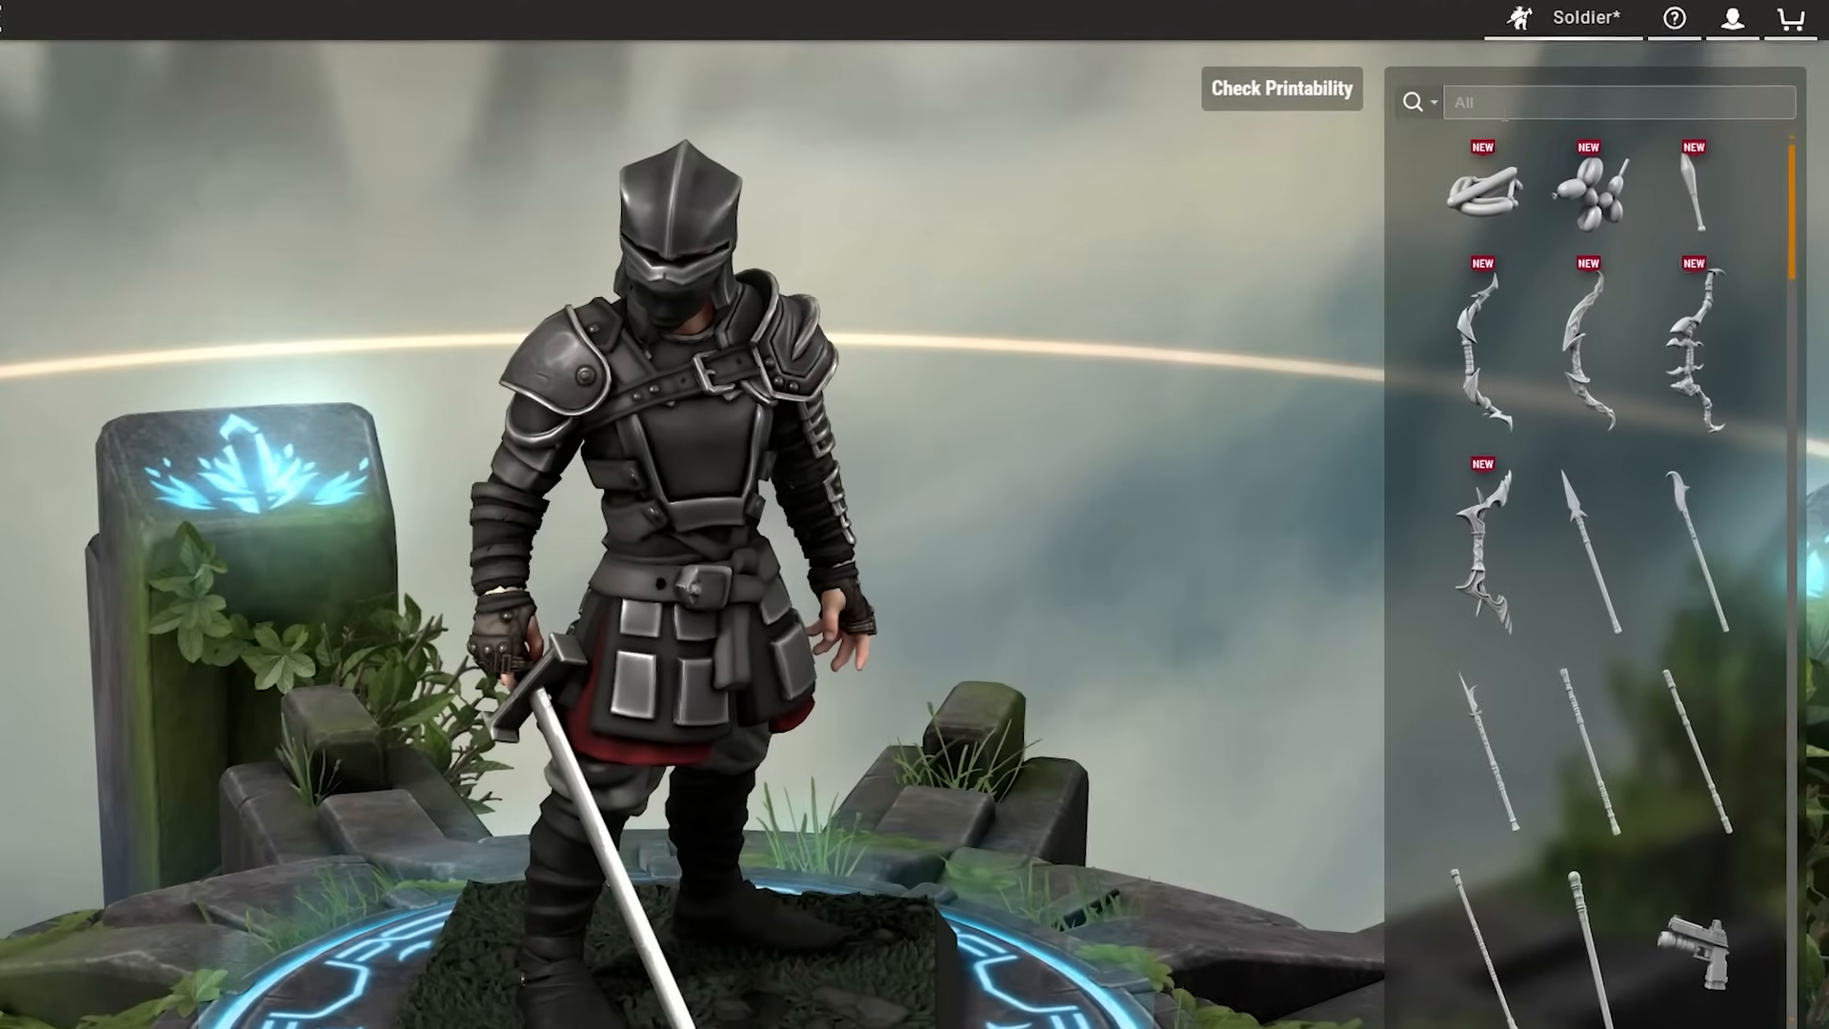
pyautogui.write('Scarf')
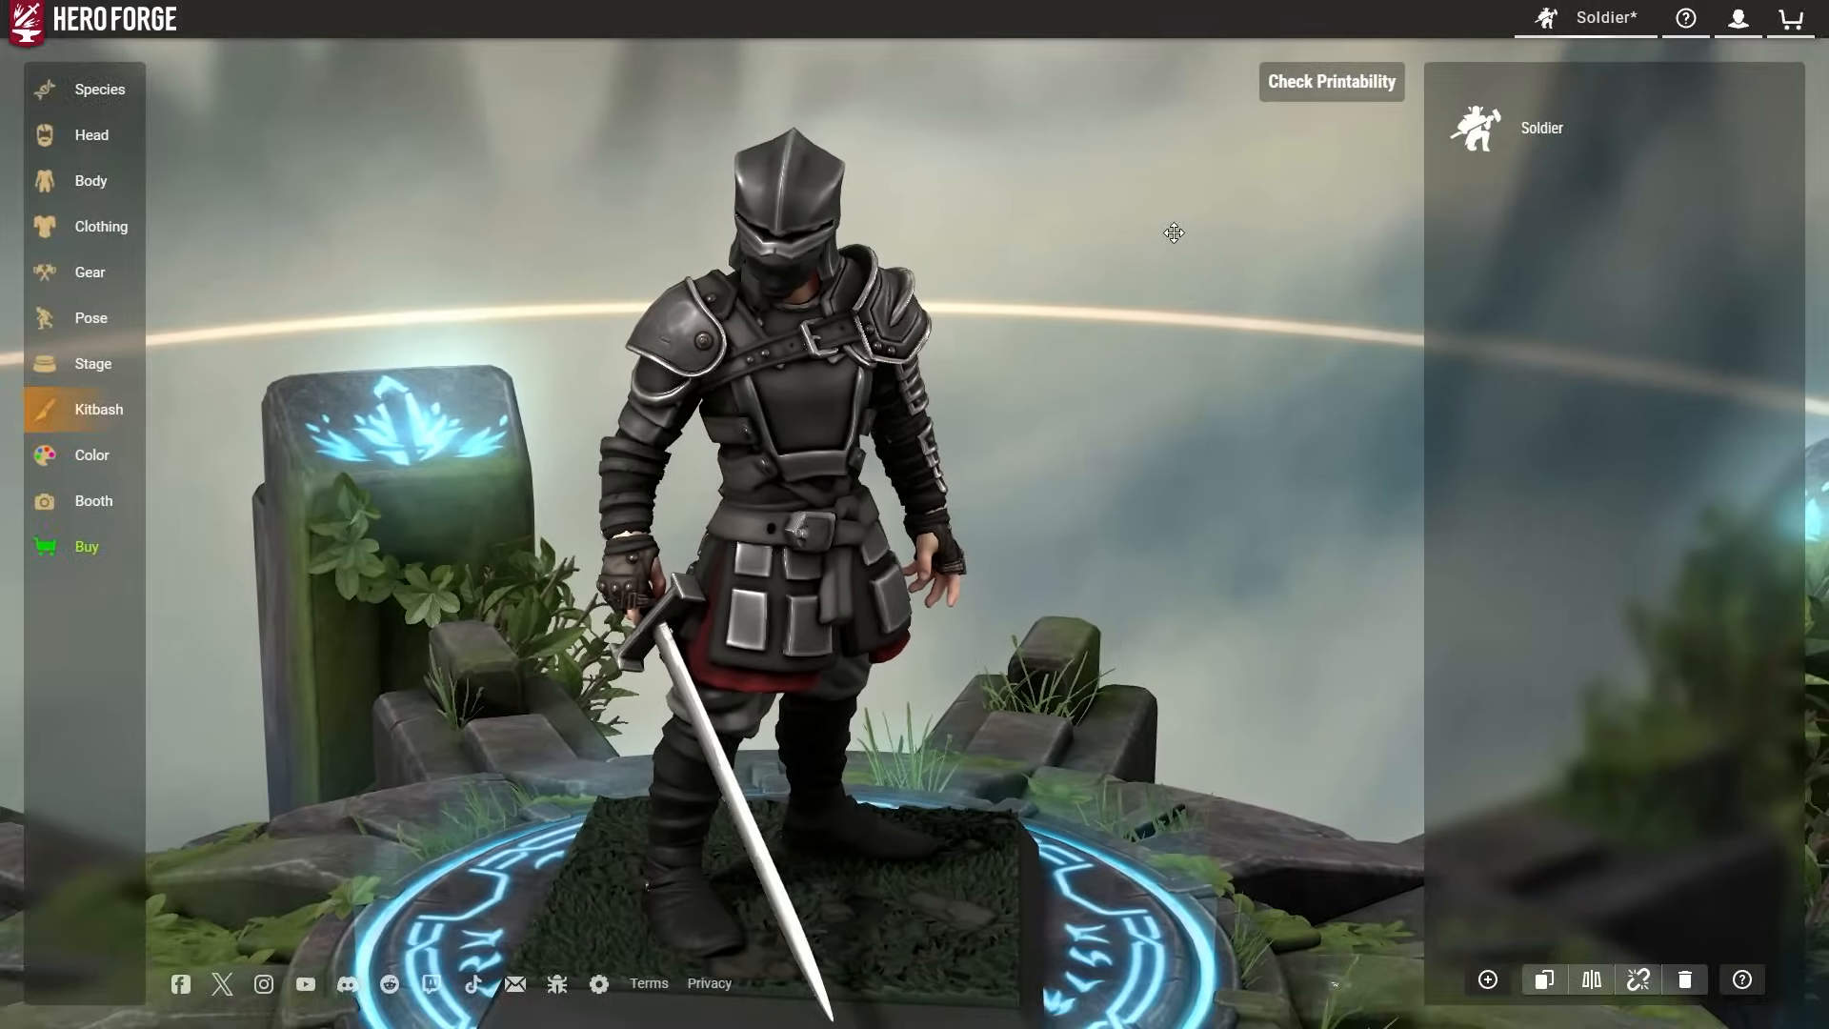
pyautogui.click(666, 1004)
pyautogui.moveTo(1201, 549); pyautogui.dragTo(1386, 974)
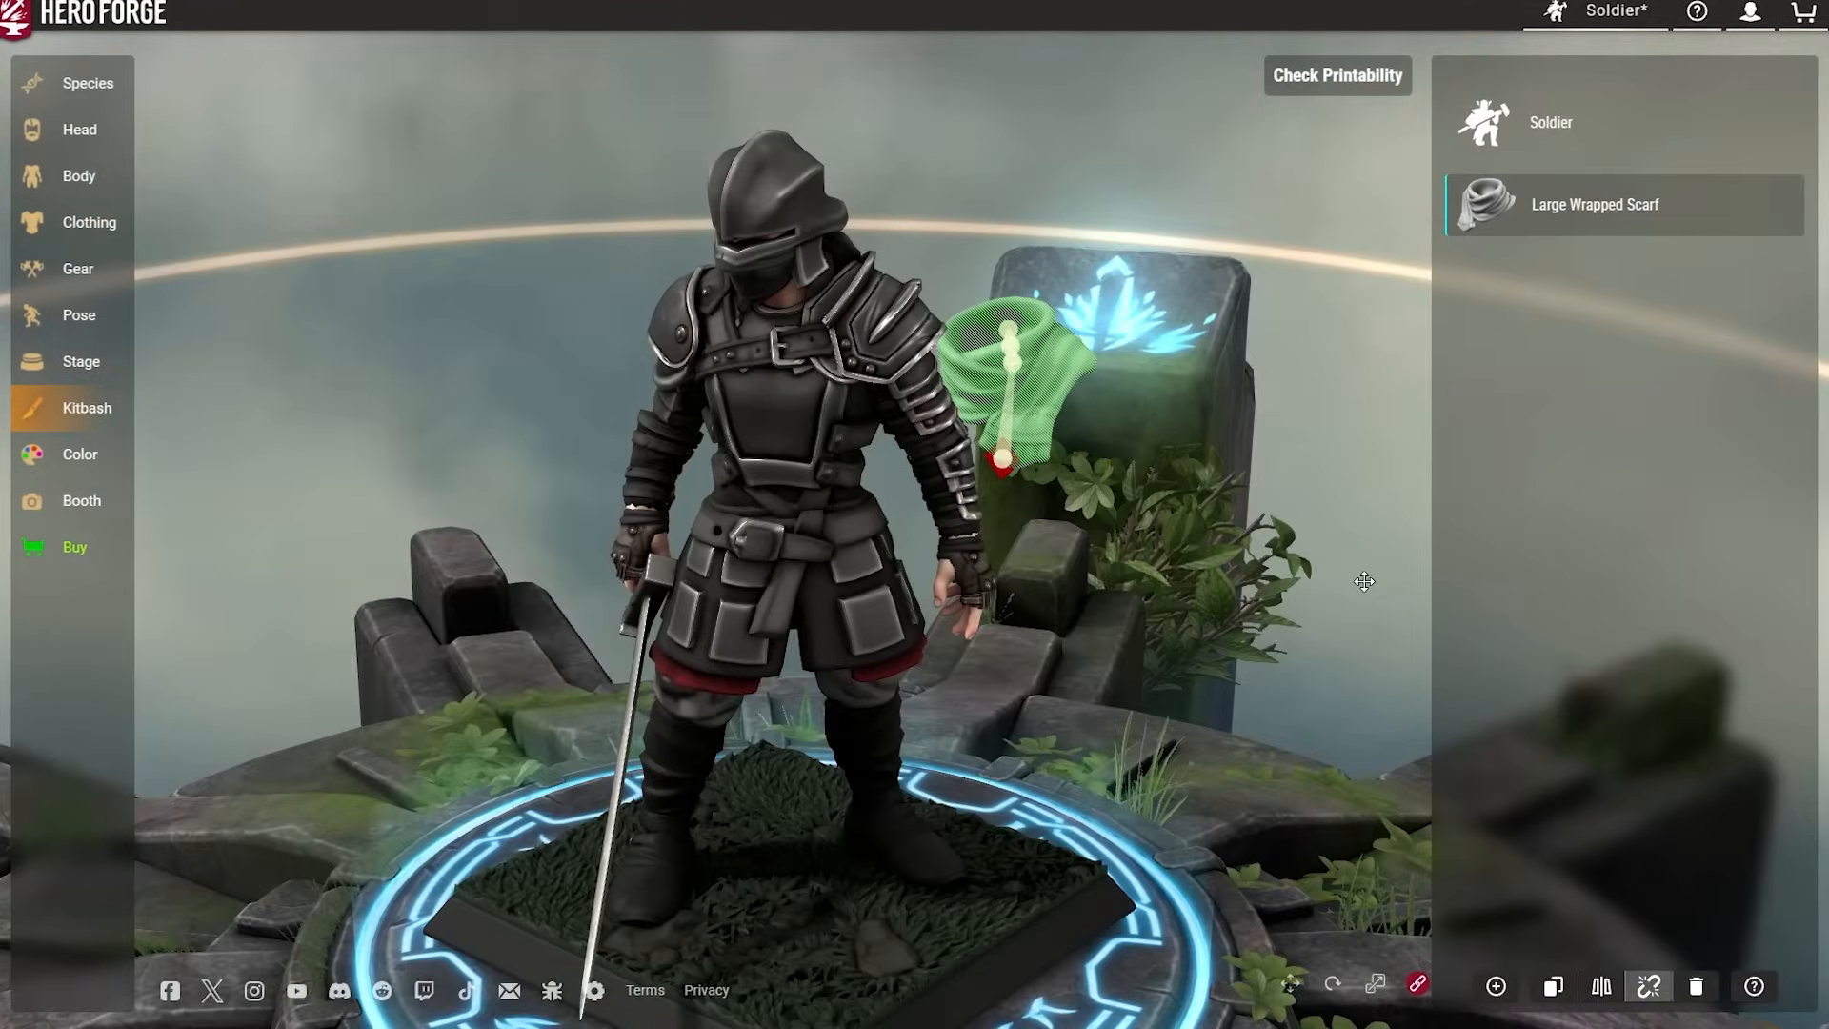
# Rotate the Large Wrapped Scarf slightly to align it with the direction the soldier faces.
pyautogui.click(1338, 998)
pyautogui.moveTo(1277, 791); pyautogui.dragTo(1284, 678)
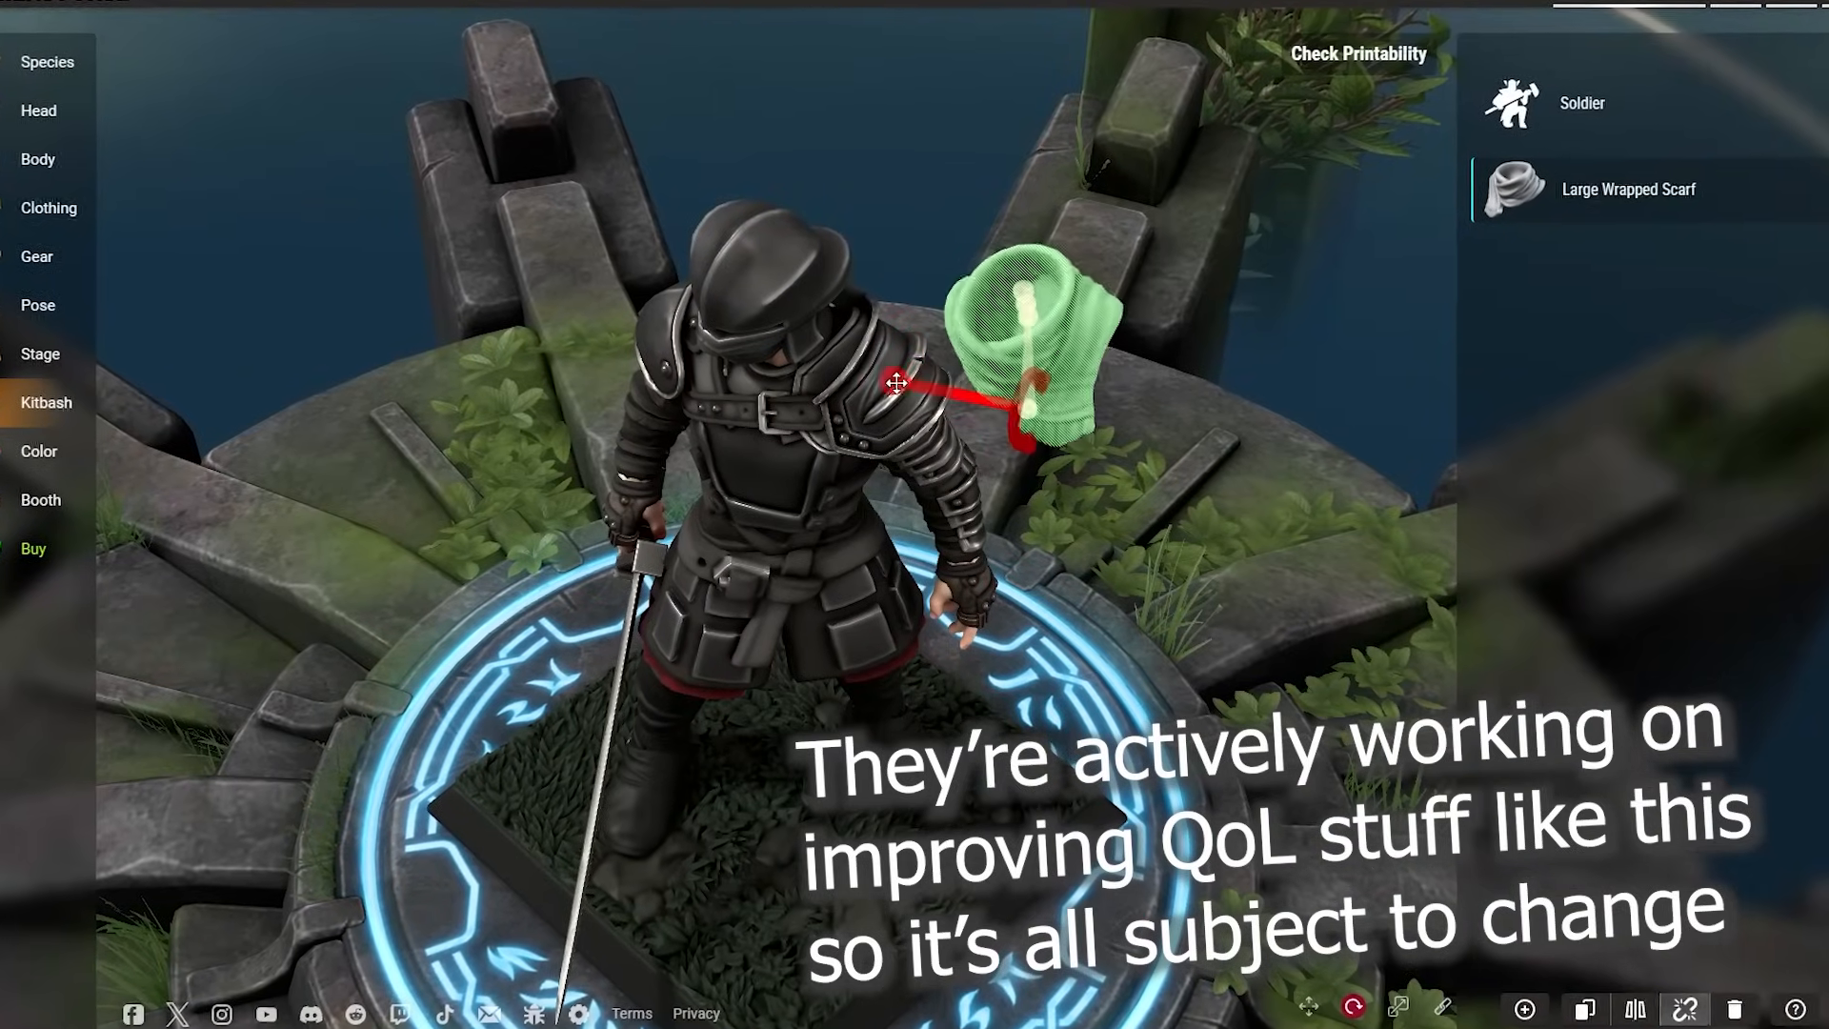
pyautogui.moveTo(896, 383); pyautogui.dragTo(880, 412)
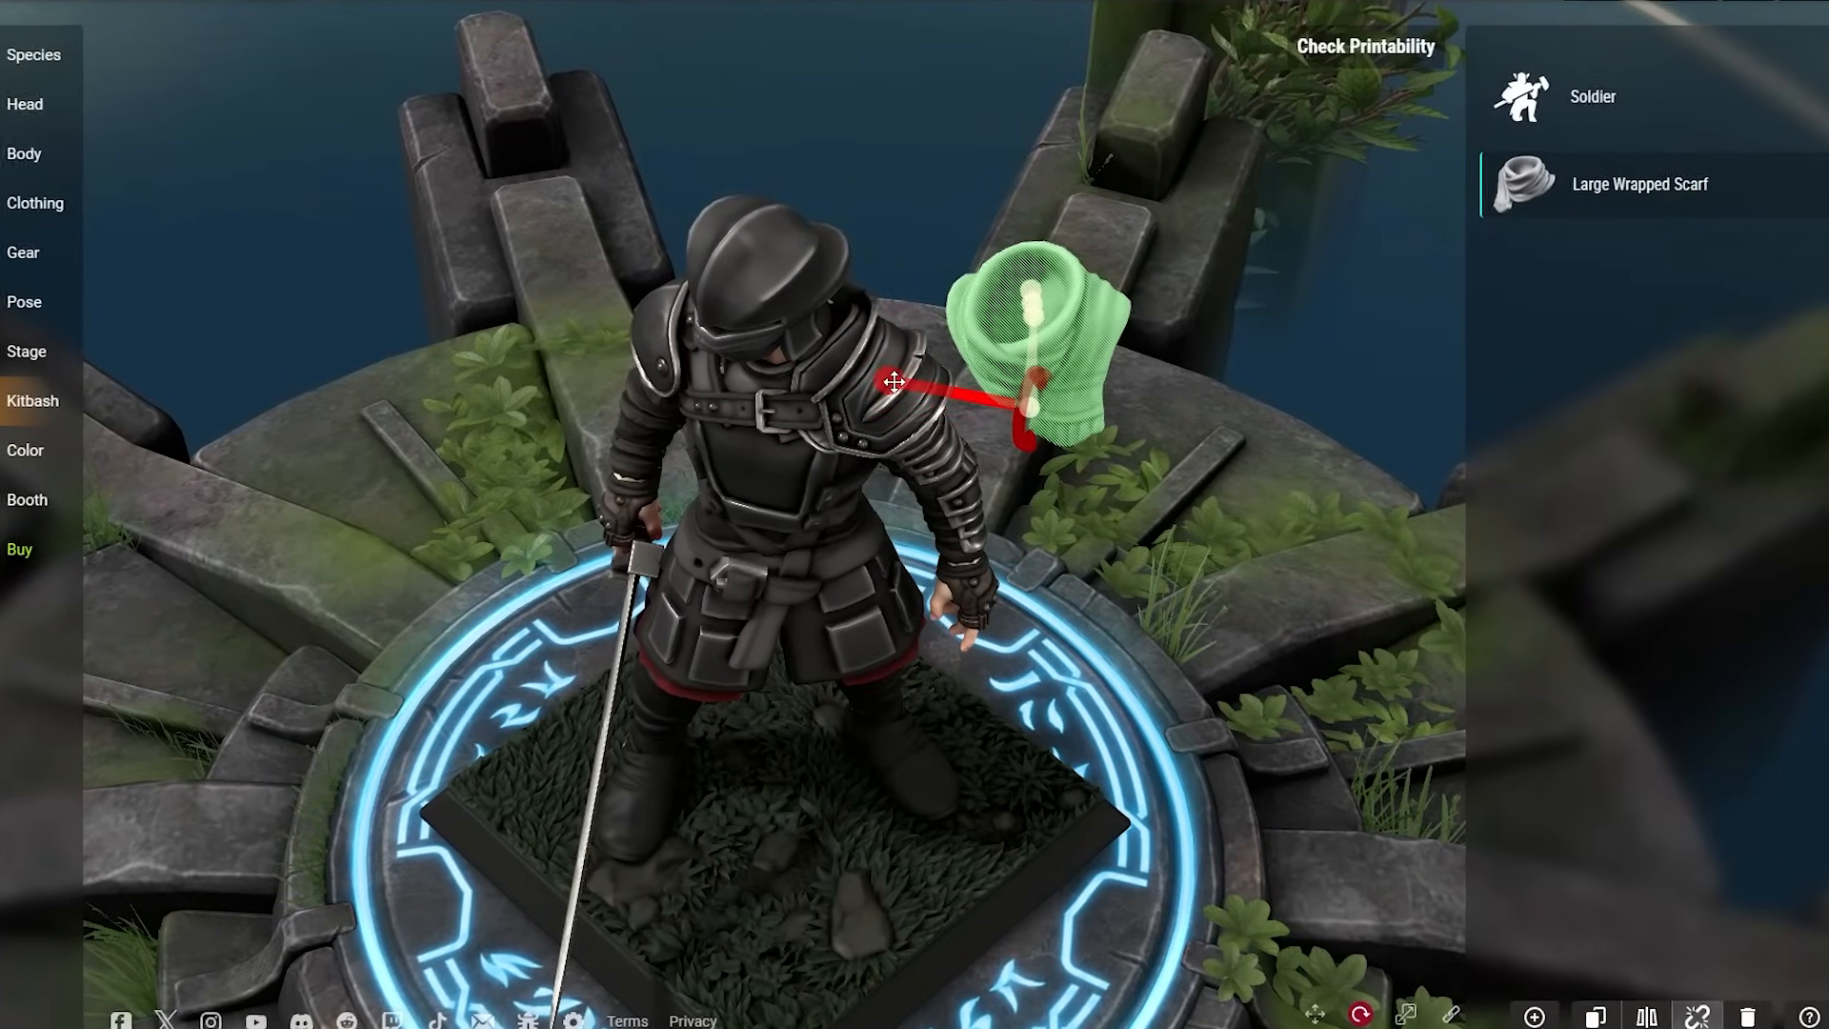
pyautogui.moveTo(1298, 499); pyautogui.dragTo(1350, 978)
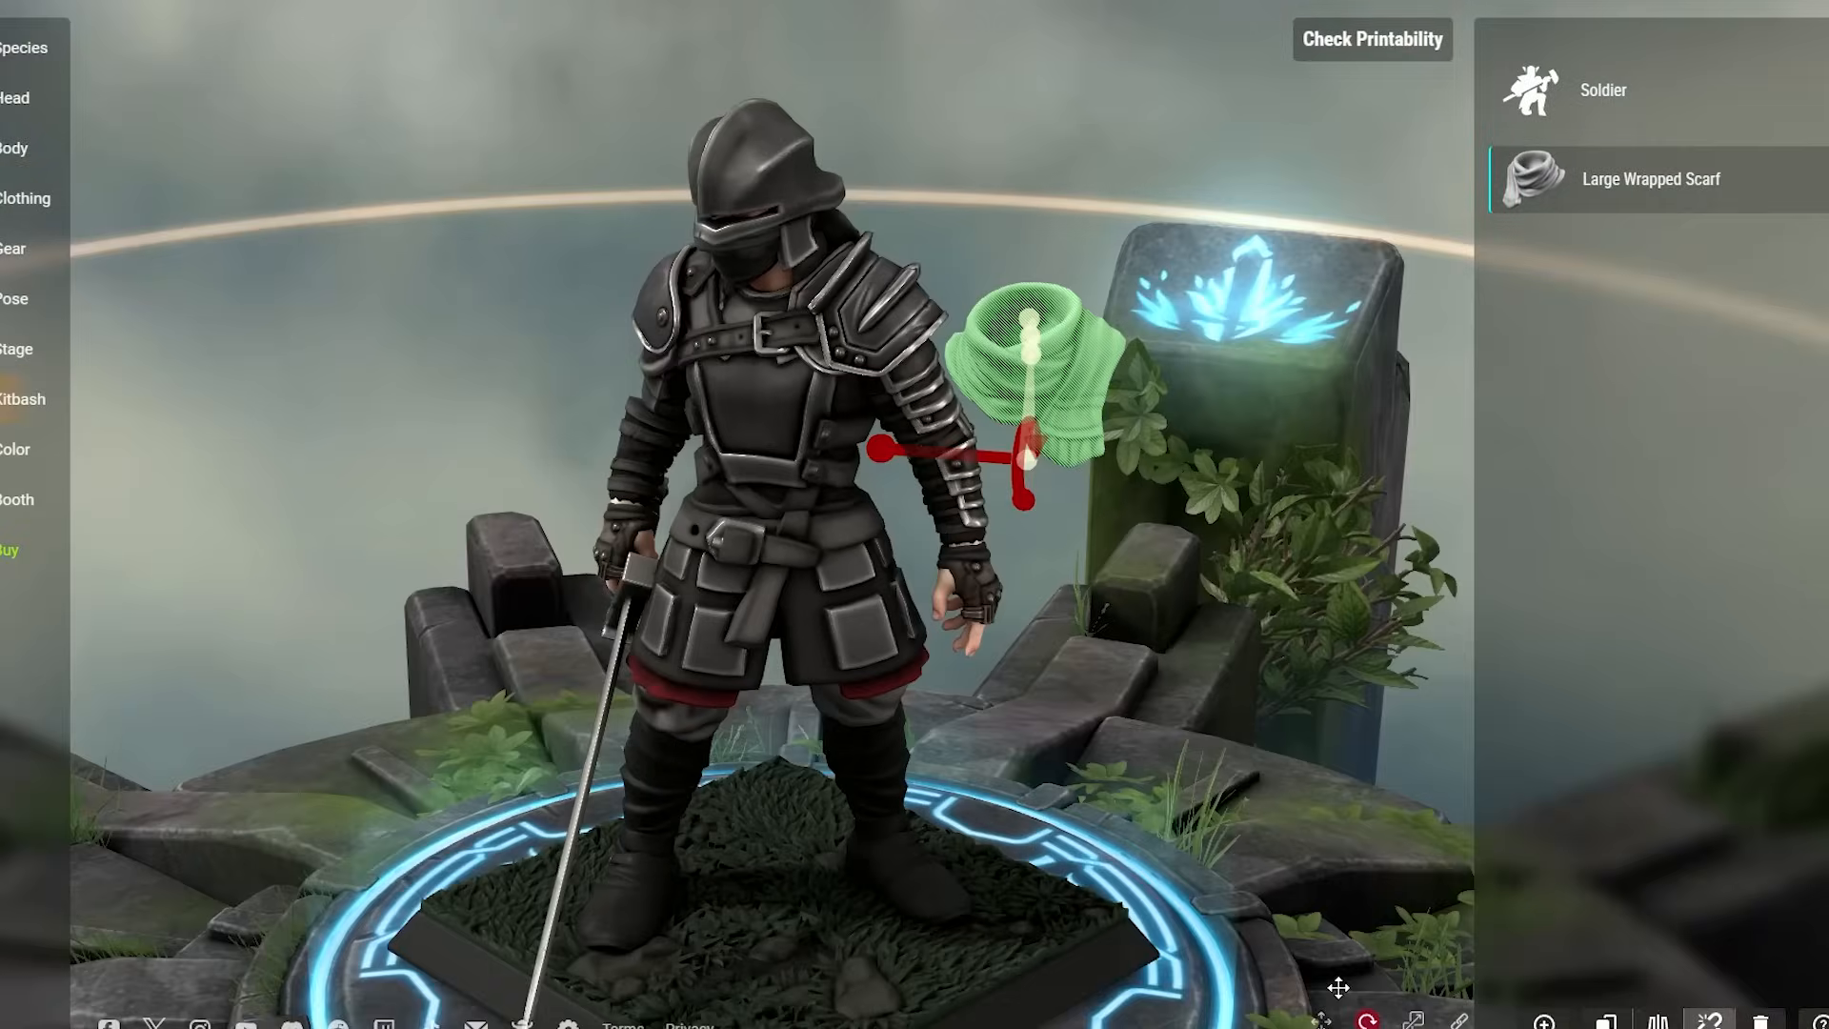
# Move the Large Wrapped Scarf onto the soldier's neck, just below the helmet.
pyautogui.moveTo(1316, 729); pyautogui.dragTo(1057, 515)
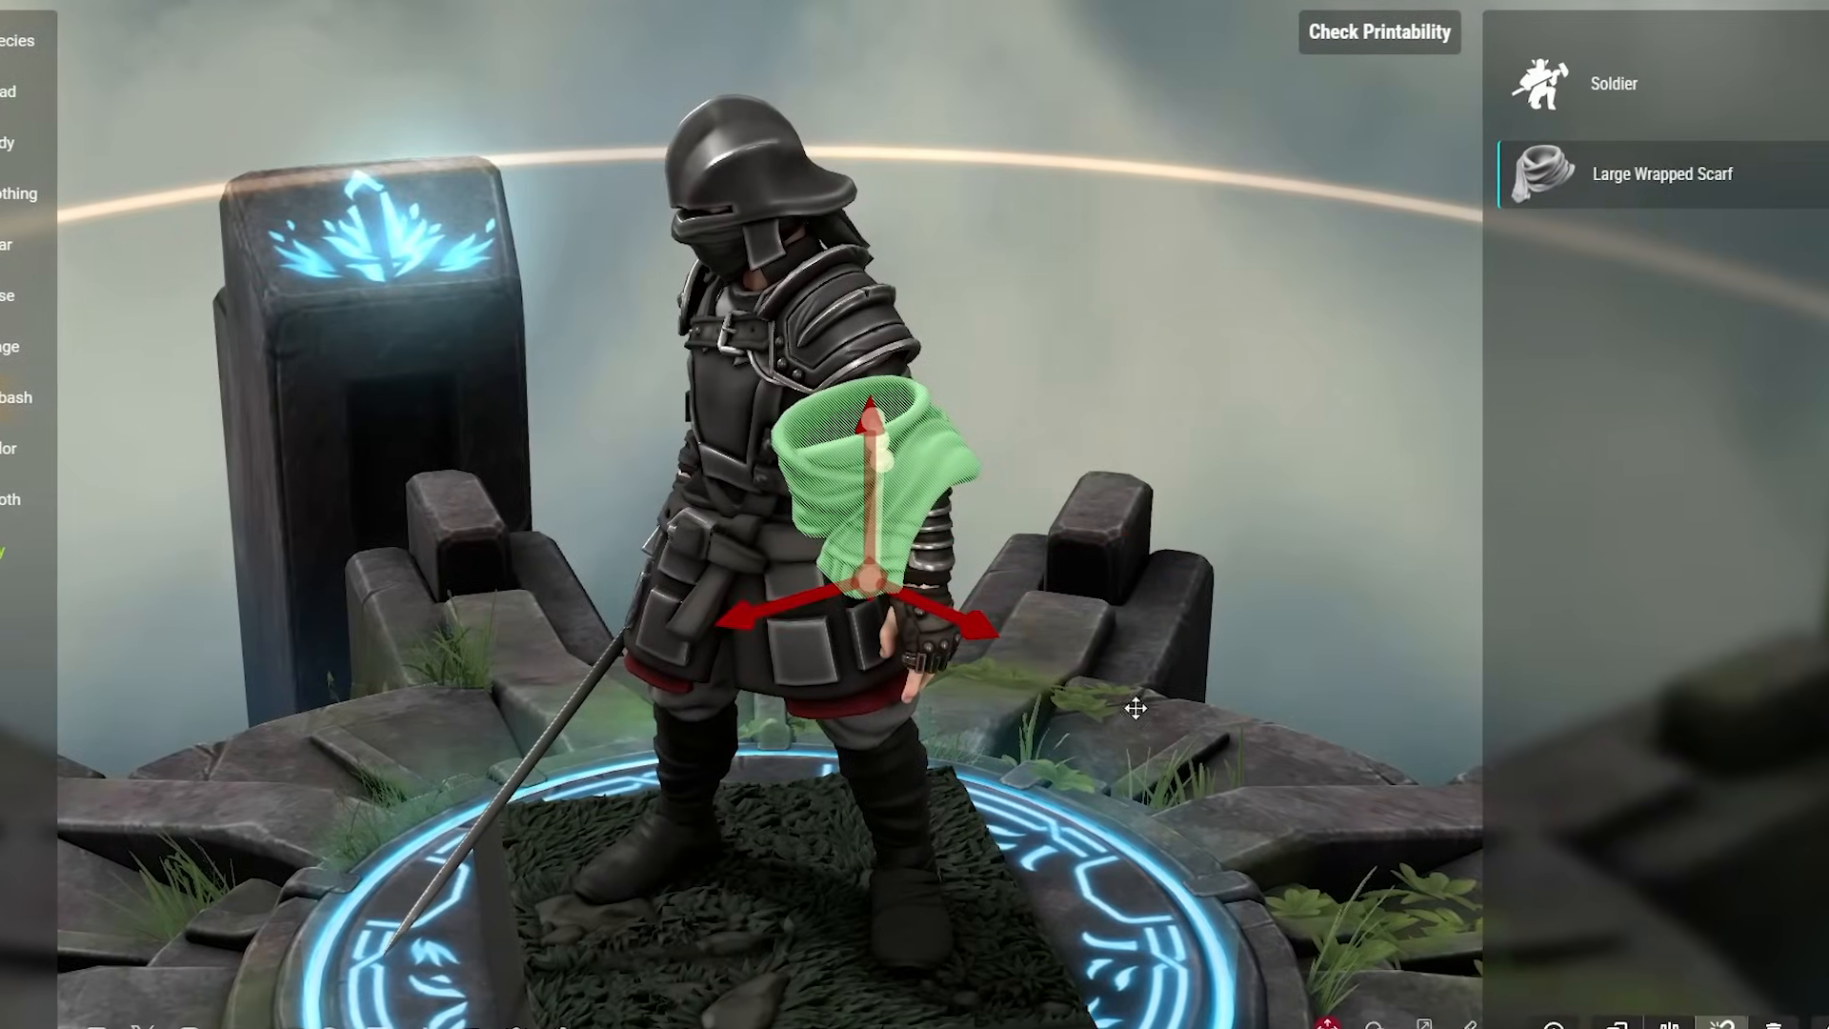
pyautogui.moveTo(1119, 705); pyautogui.dragTo(1080, 468)
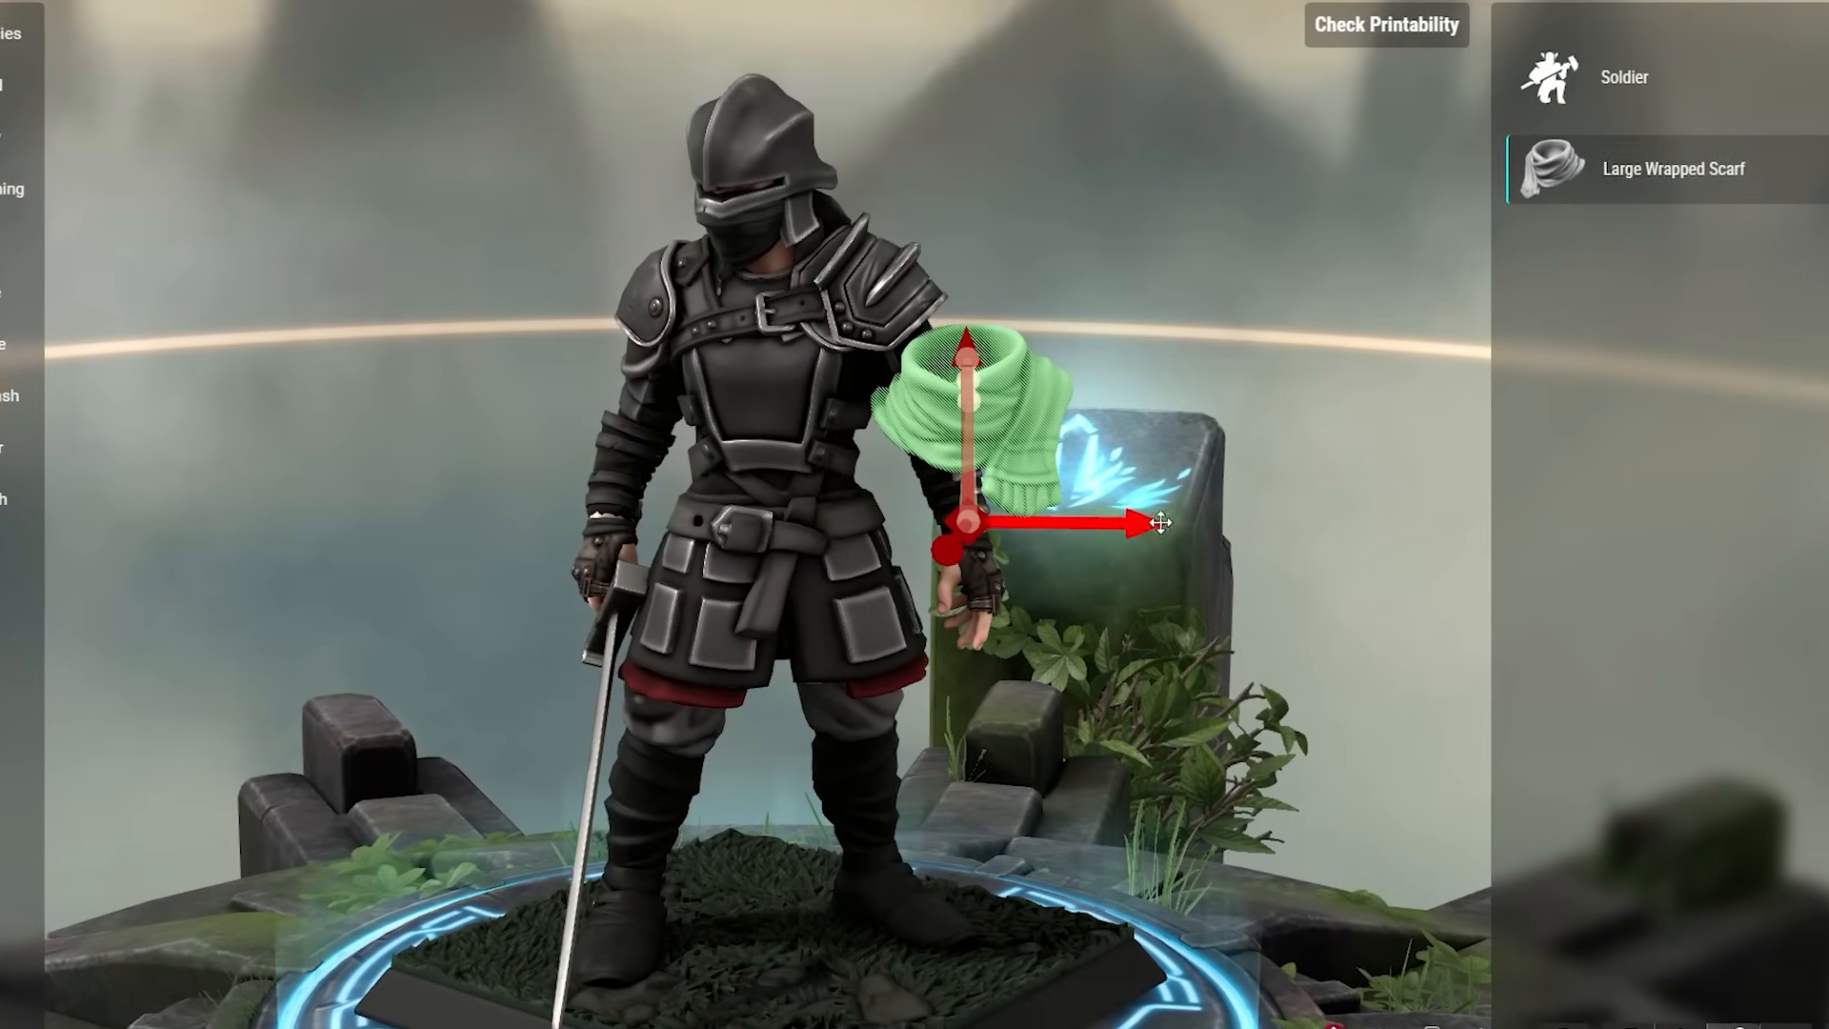
pyautogui.moveTo(767, 211); pyautogui.dragTo(1320, 346)
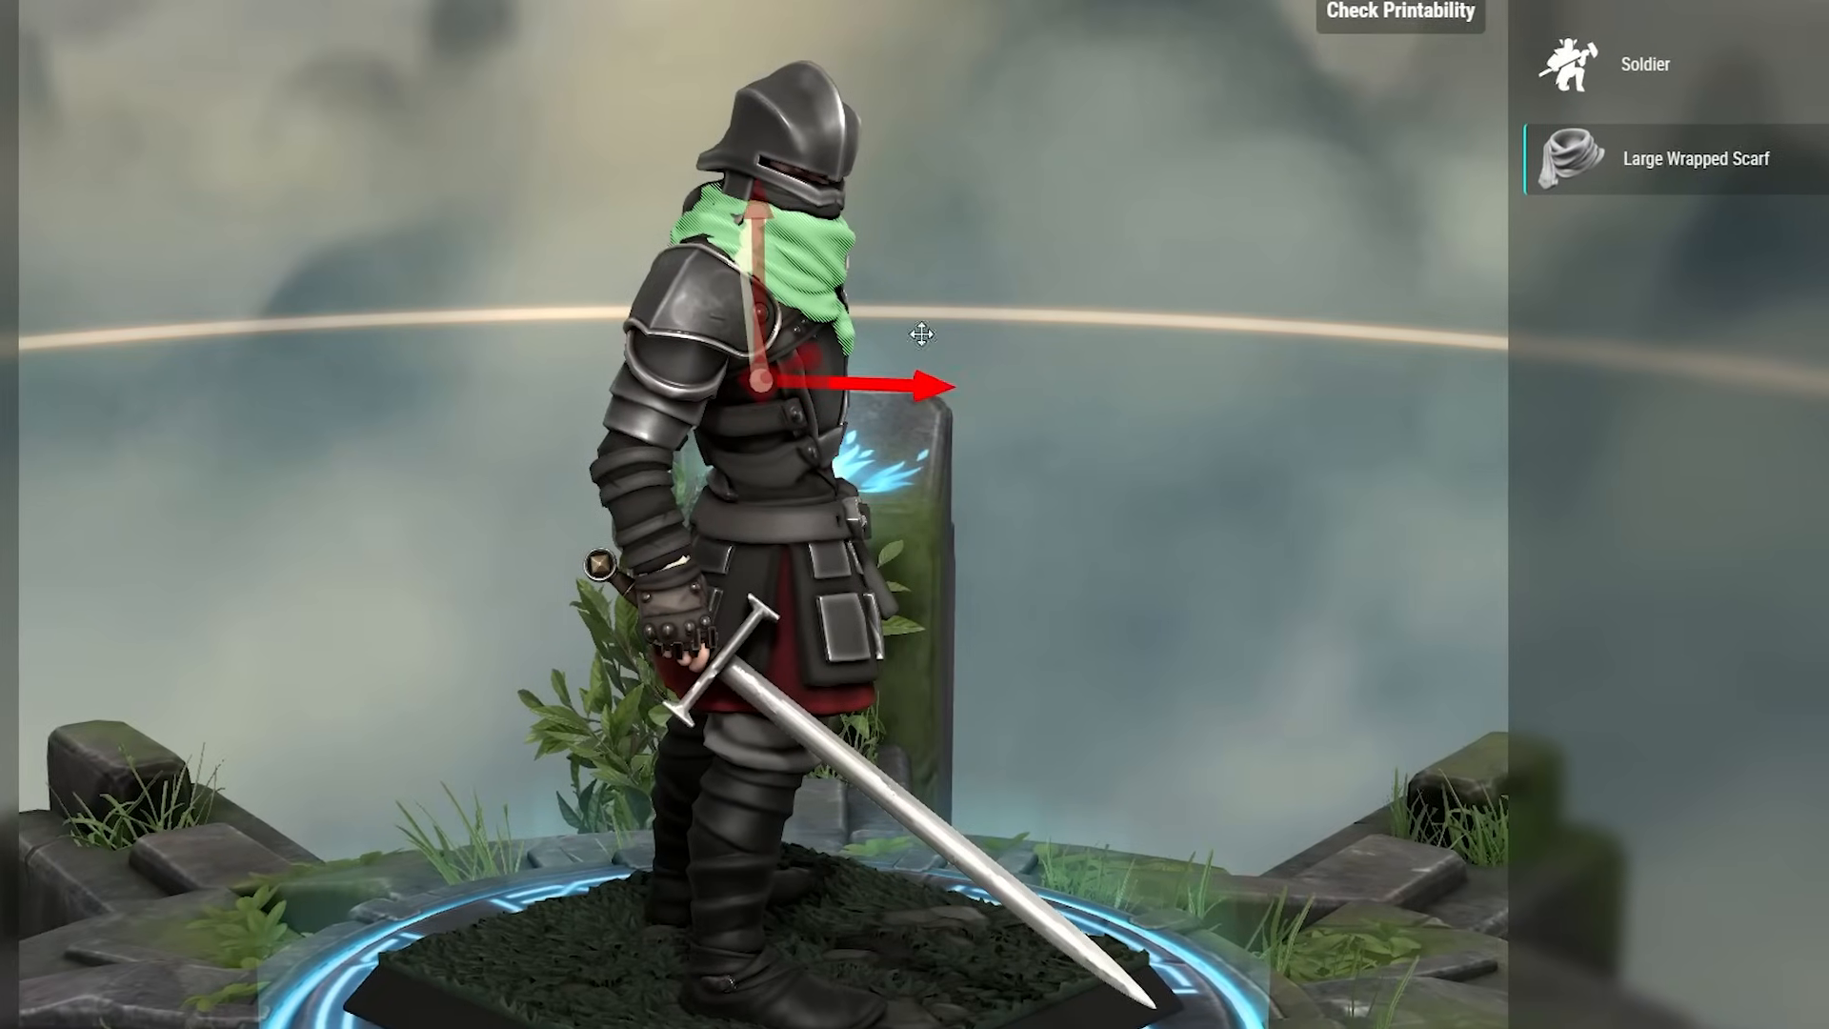
pyautogui.moveTo(793, 230); pyautogui.dragTo(958, 230)
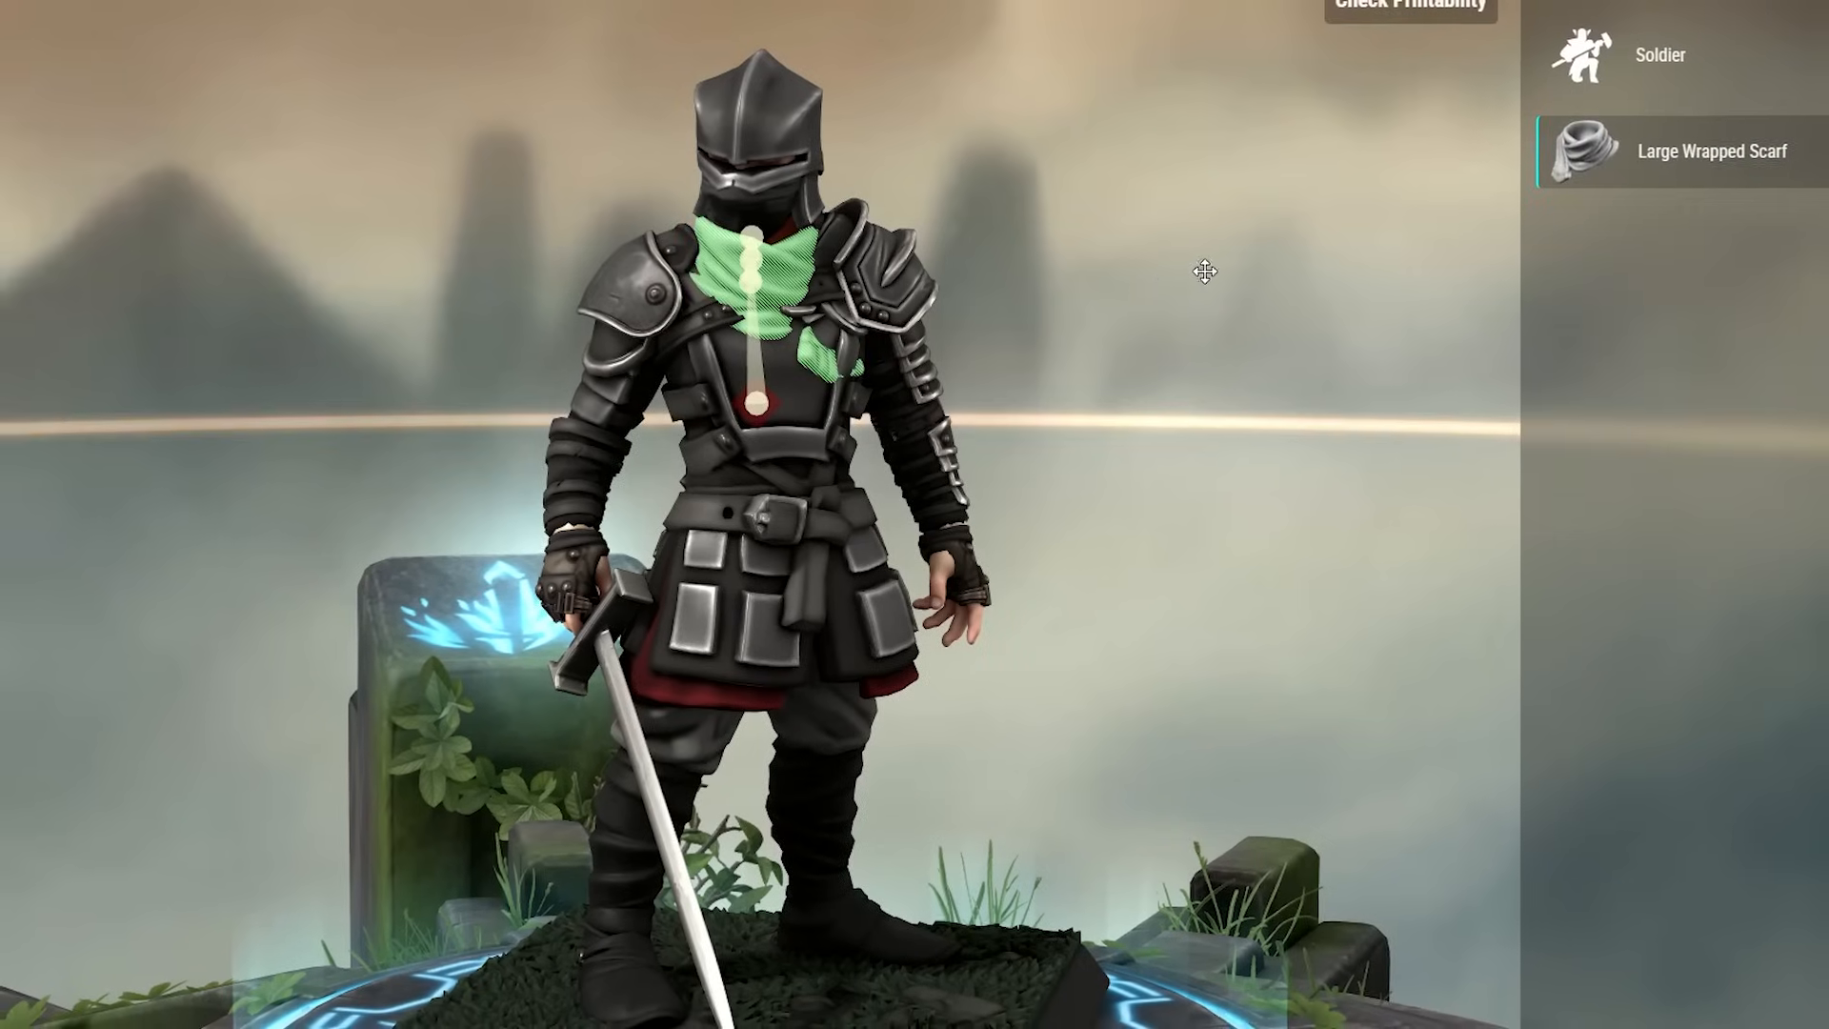
# Attach the Large Wrapped Scarf to the soldier's Spine 3 joint and reposition it to fit around the neck.
pyautogui.moveTo(1206, 272); pyautogui.dragTo(844, 428)
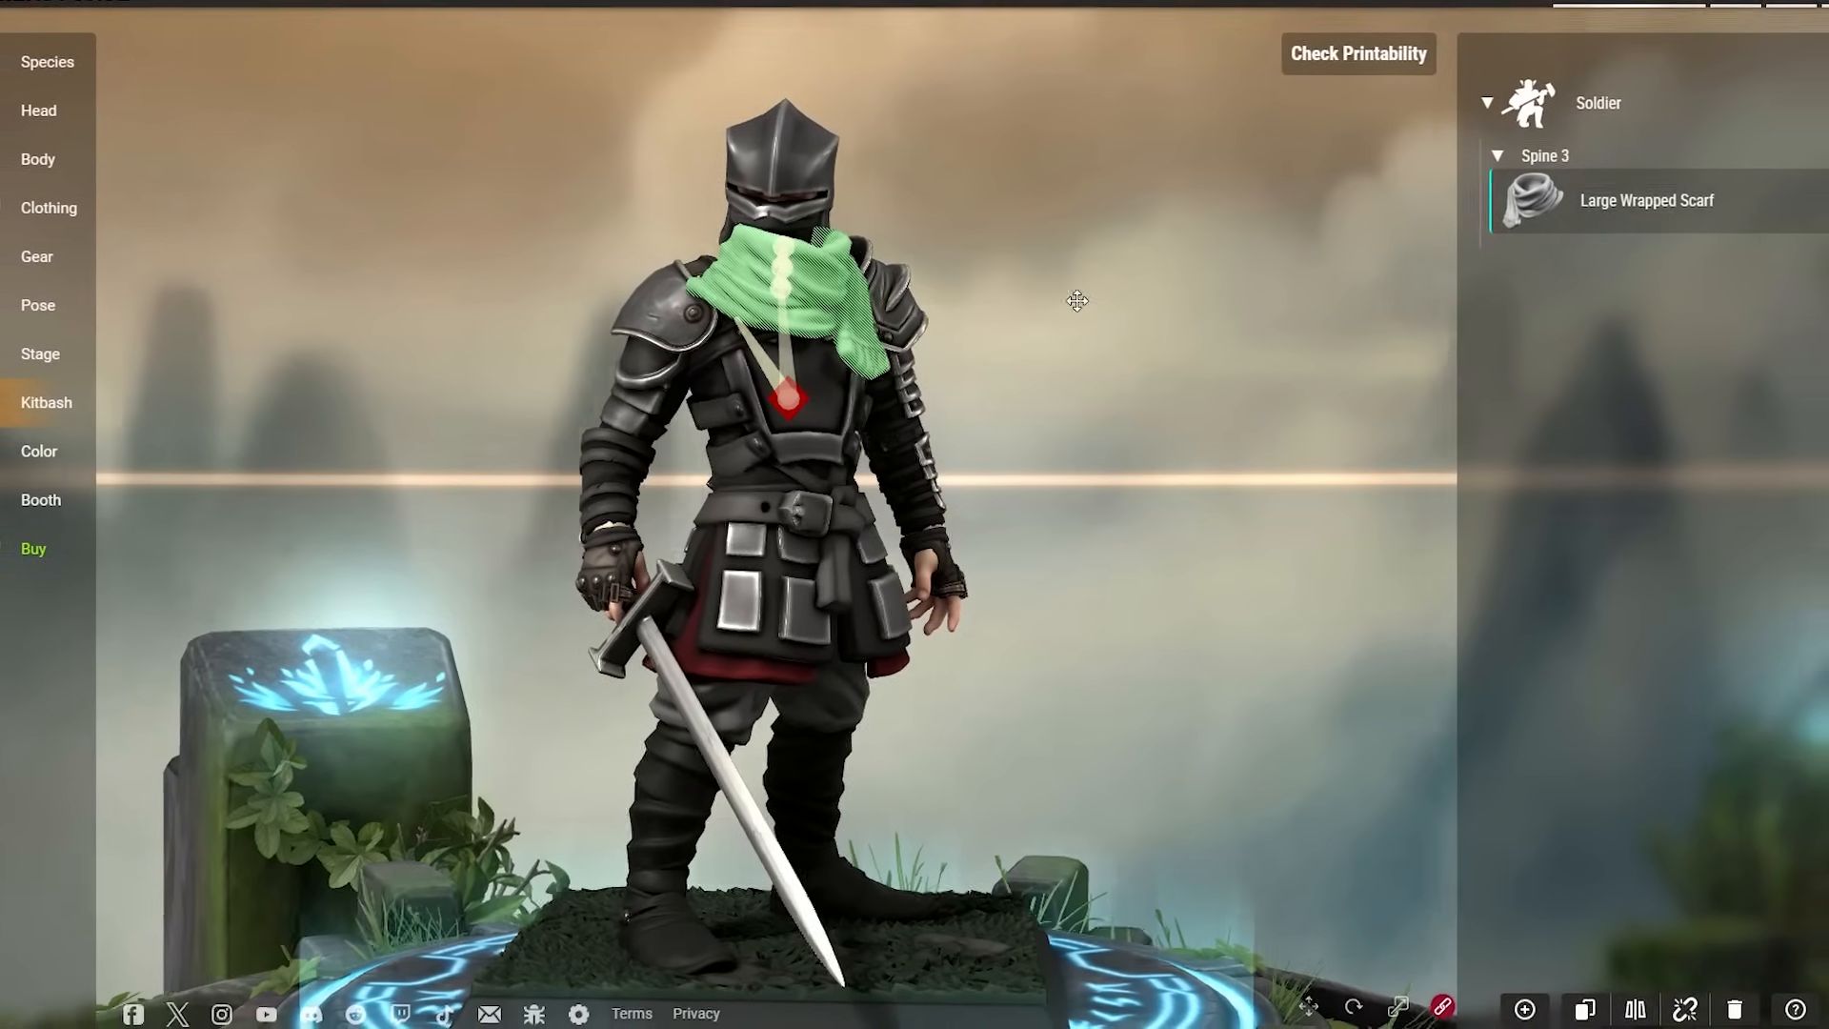
pyautogui.moveTo(1074, 301); pyautogui.dragTo(1320, 1004)
pyautogui.click(1300, 1004)
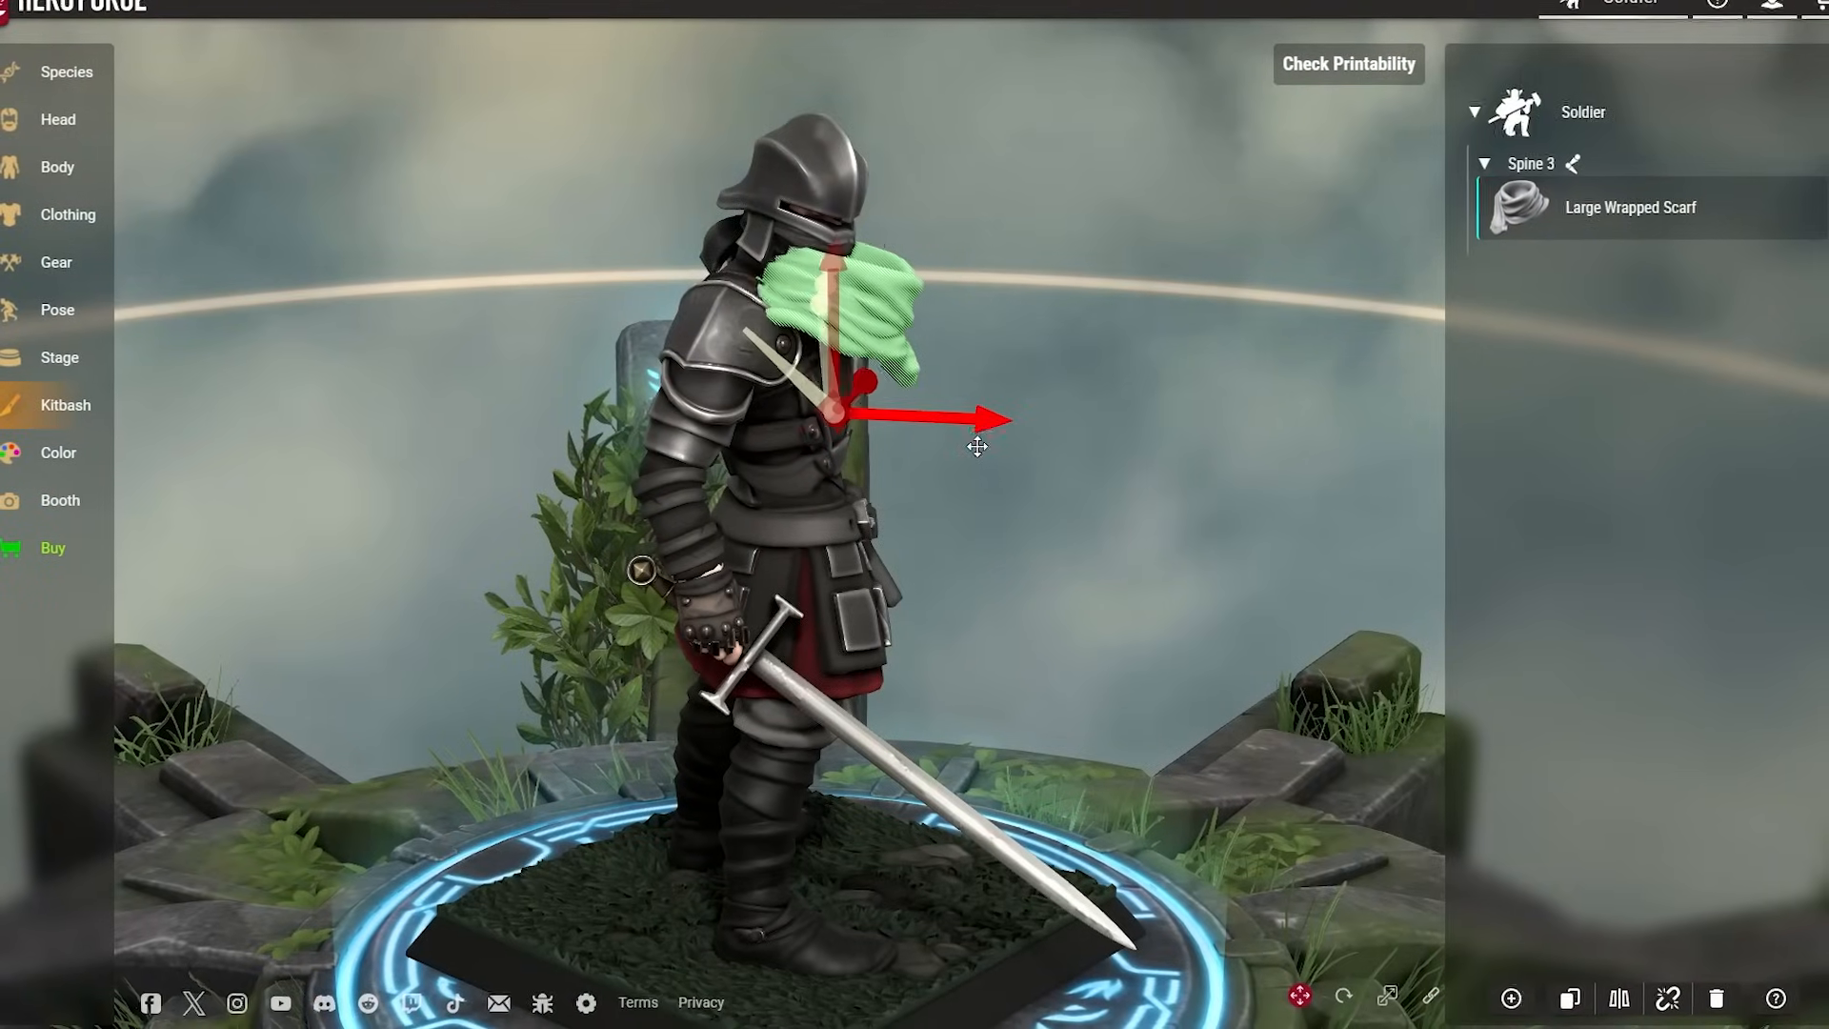
pyautogui.moveTo(1106, 451); pyautogui.dragTo(837, 337)
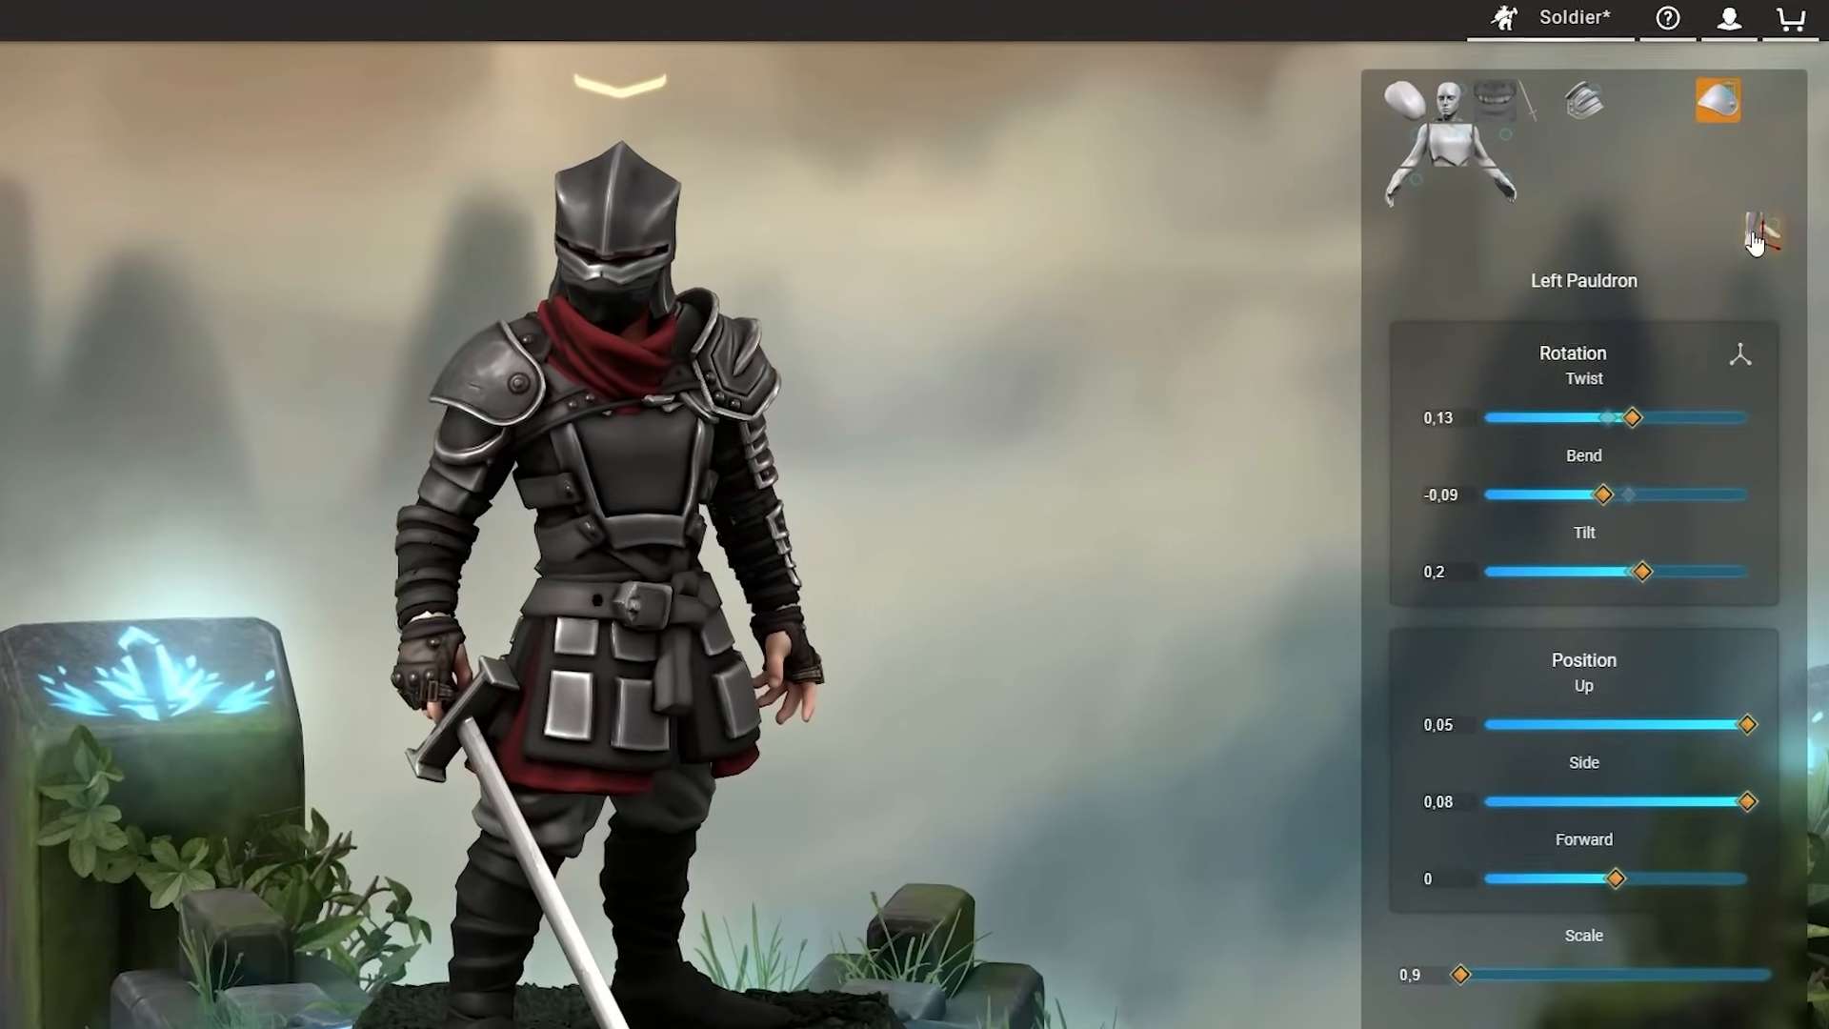
# Set the whole character's Sideways position to -0,1 in the advanced pose settings.
pyautogui.click(1764, 207)
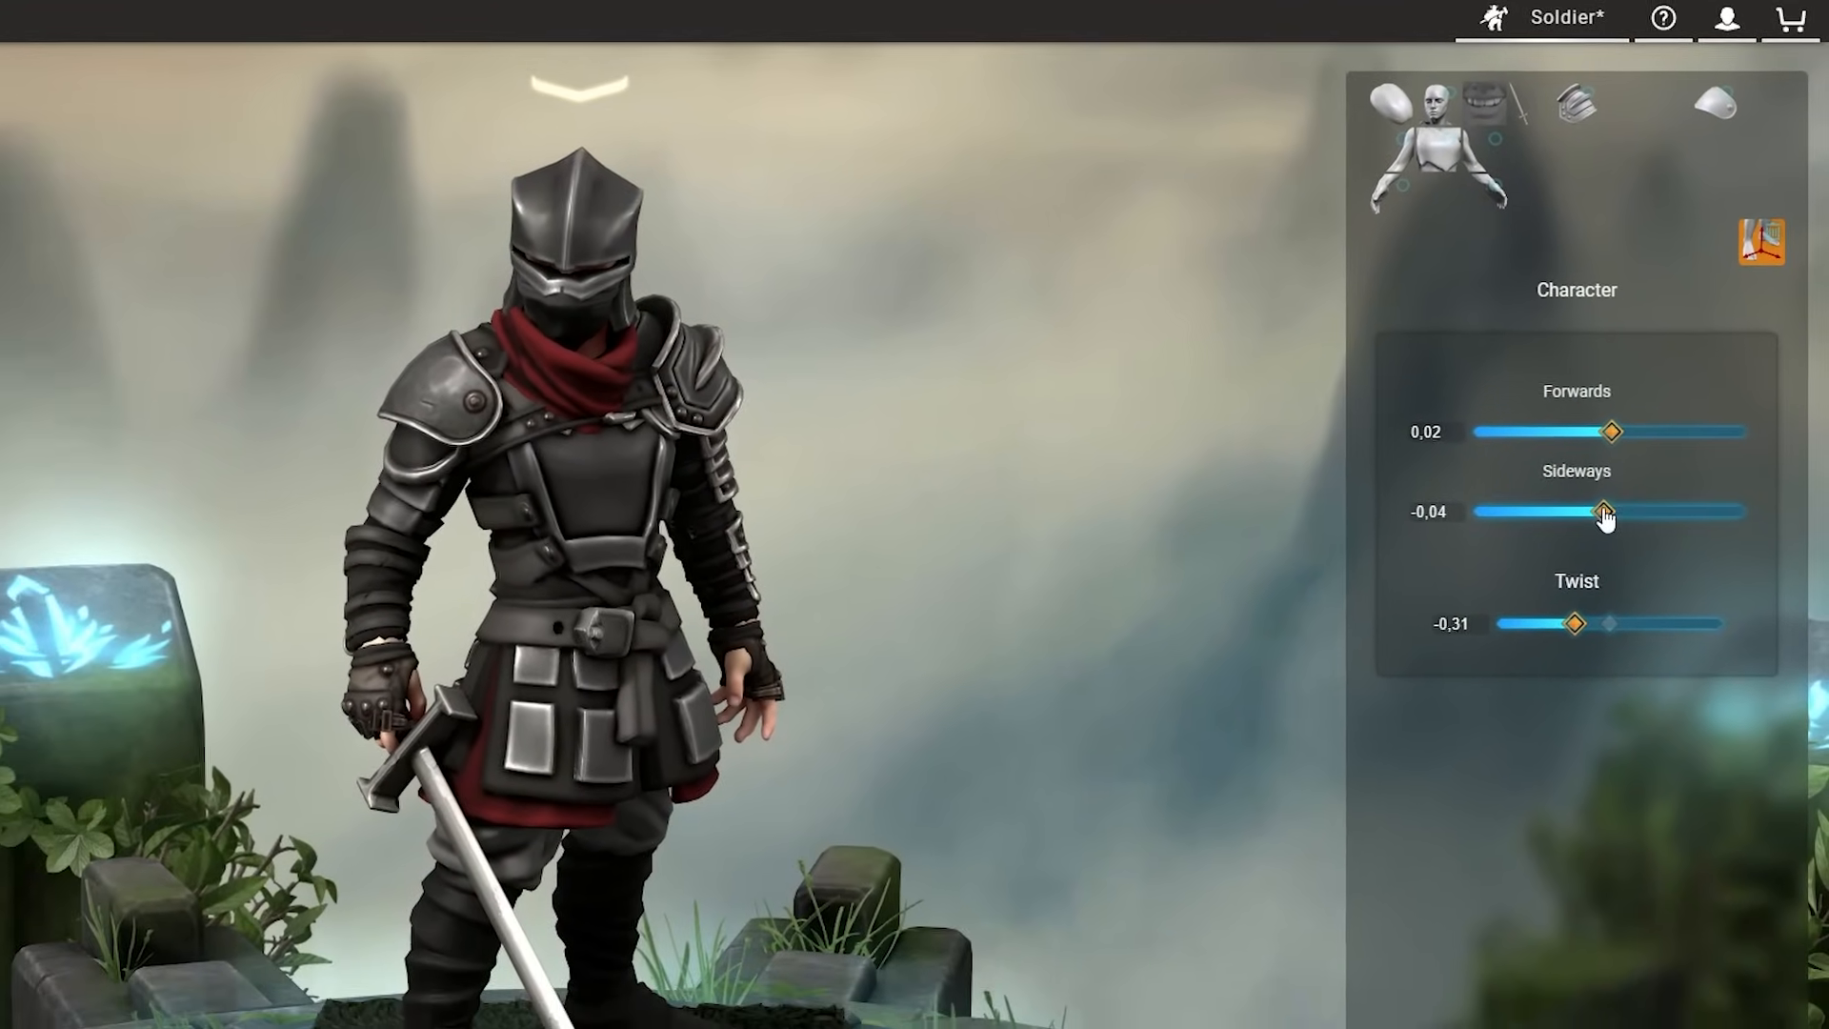
pyautogui.moveTo(1604, 515); pyautogui.dragTo(1657, 515)
pyautogui.moveTo(1712, 447); pyautogui.dragTo(1631, 454)
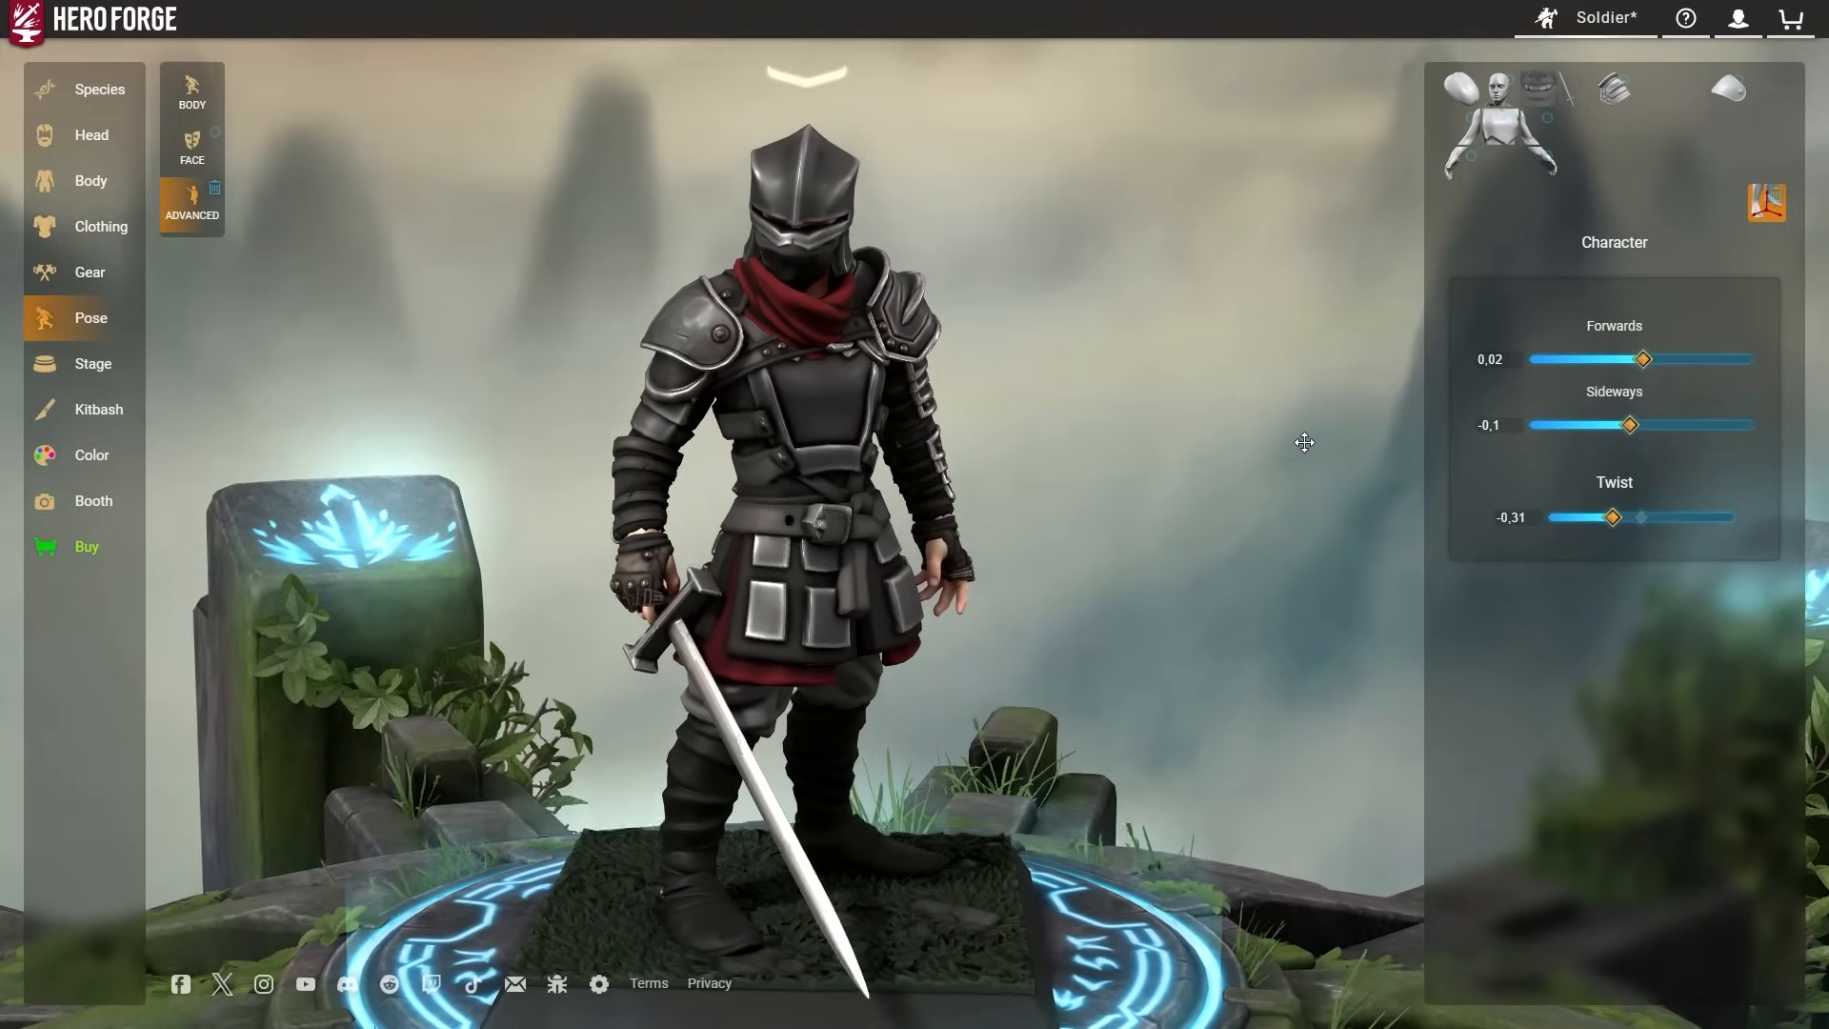
# Apply the Relaxed Regard body pose to the soldier and check how the attached scarf follows.
pyautogui.moveTo(1298, 438); pyautogui.dragTo(354, 391)
pyautogui.click(192, 93)
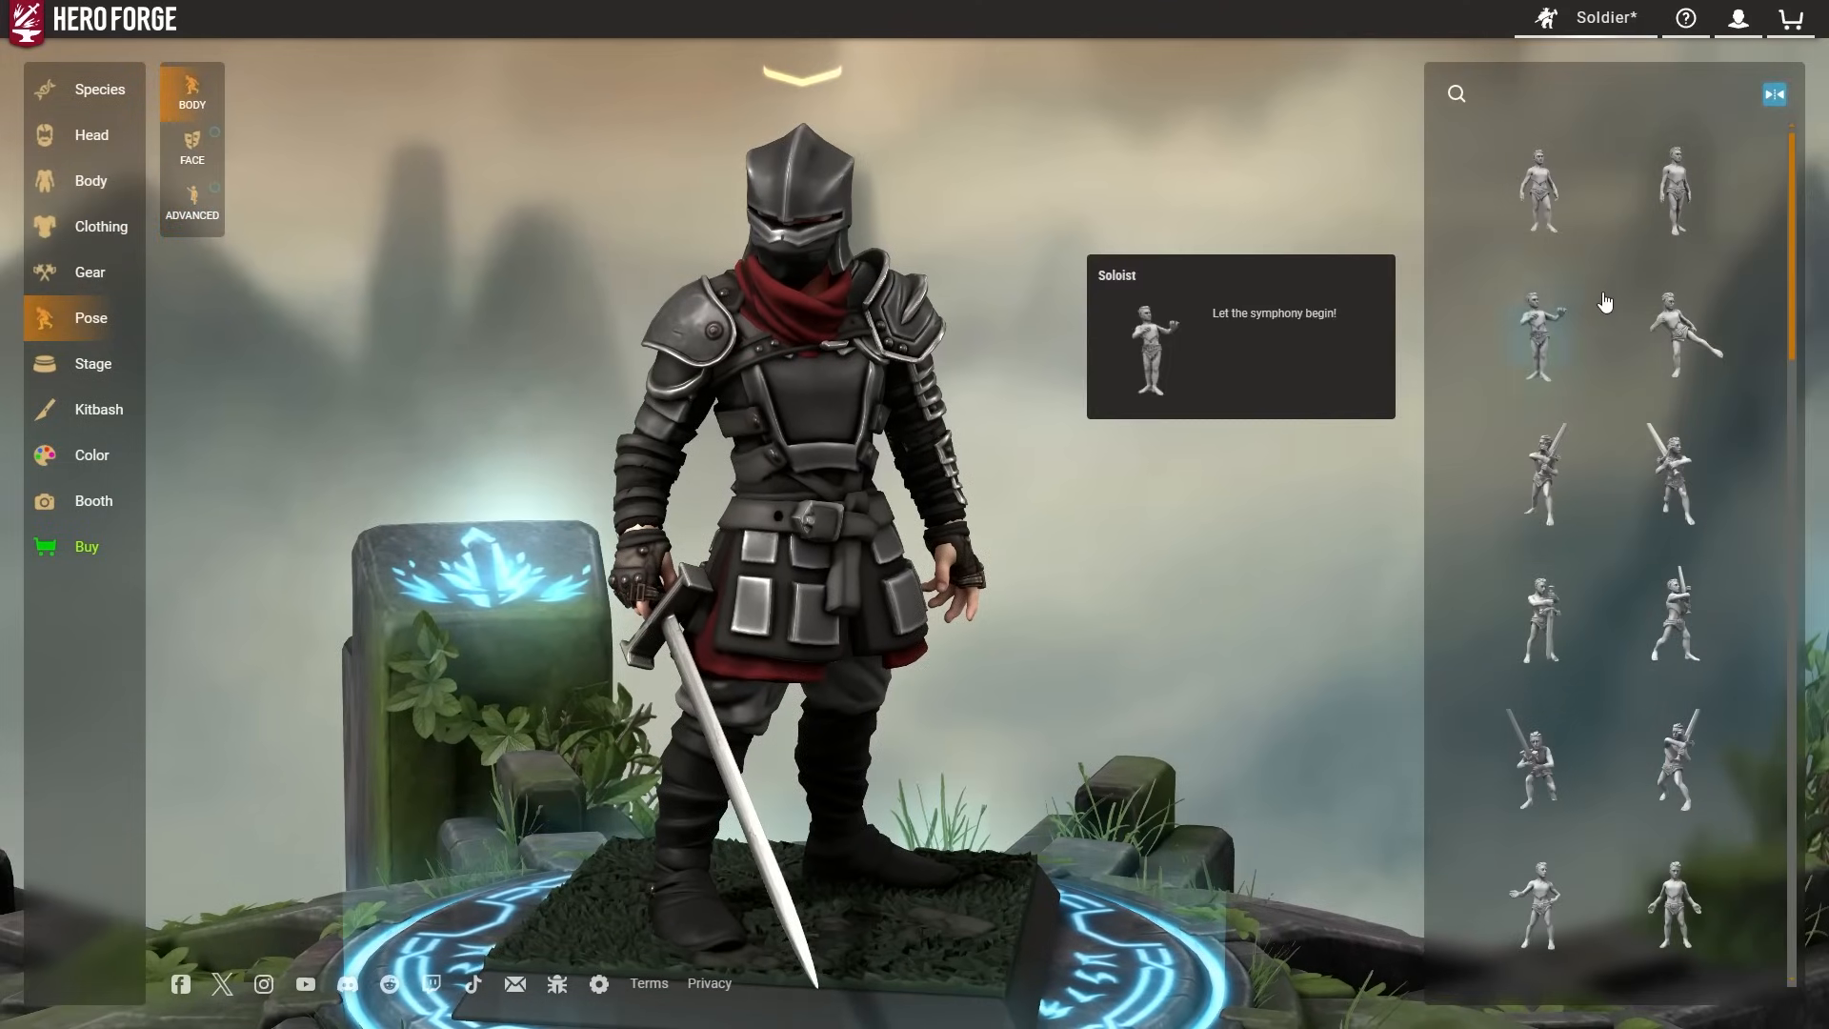
pyautogui.moveTo(1353, 204); pyautogui.dragTo(1179, 204)
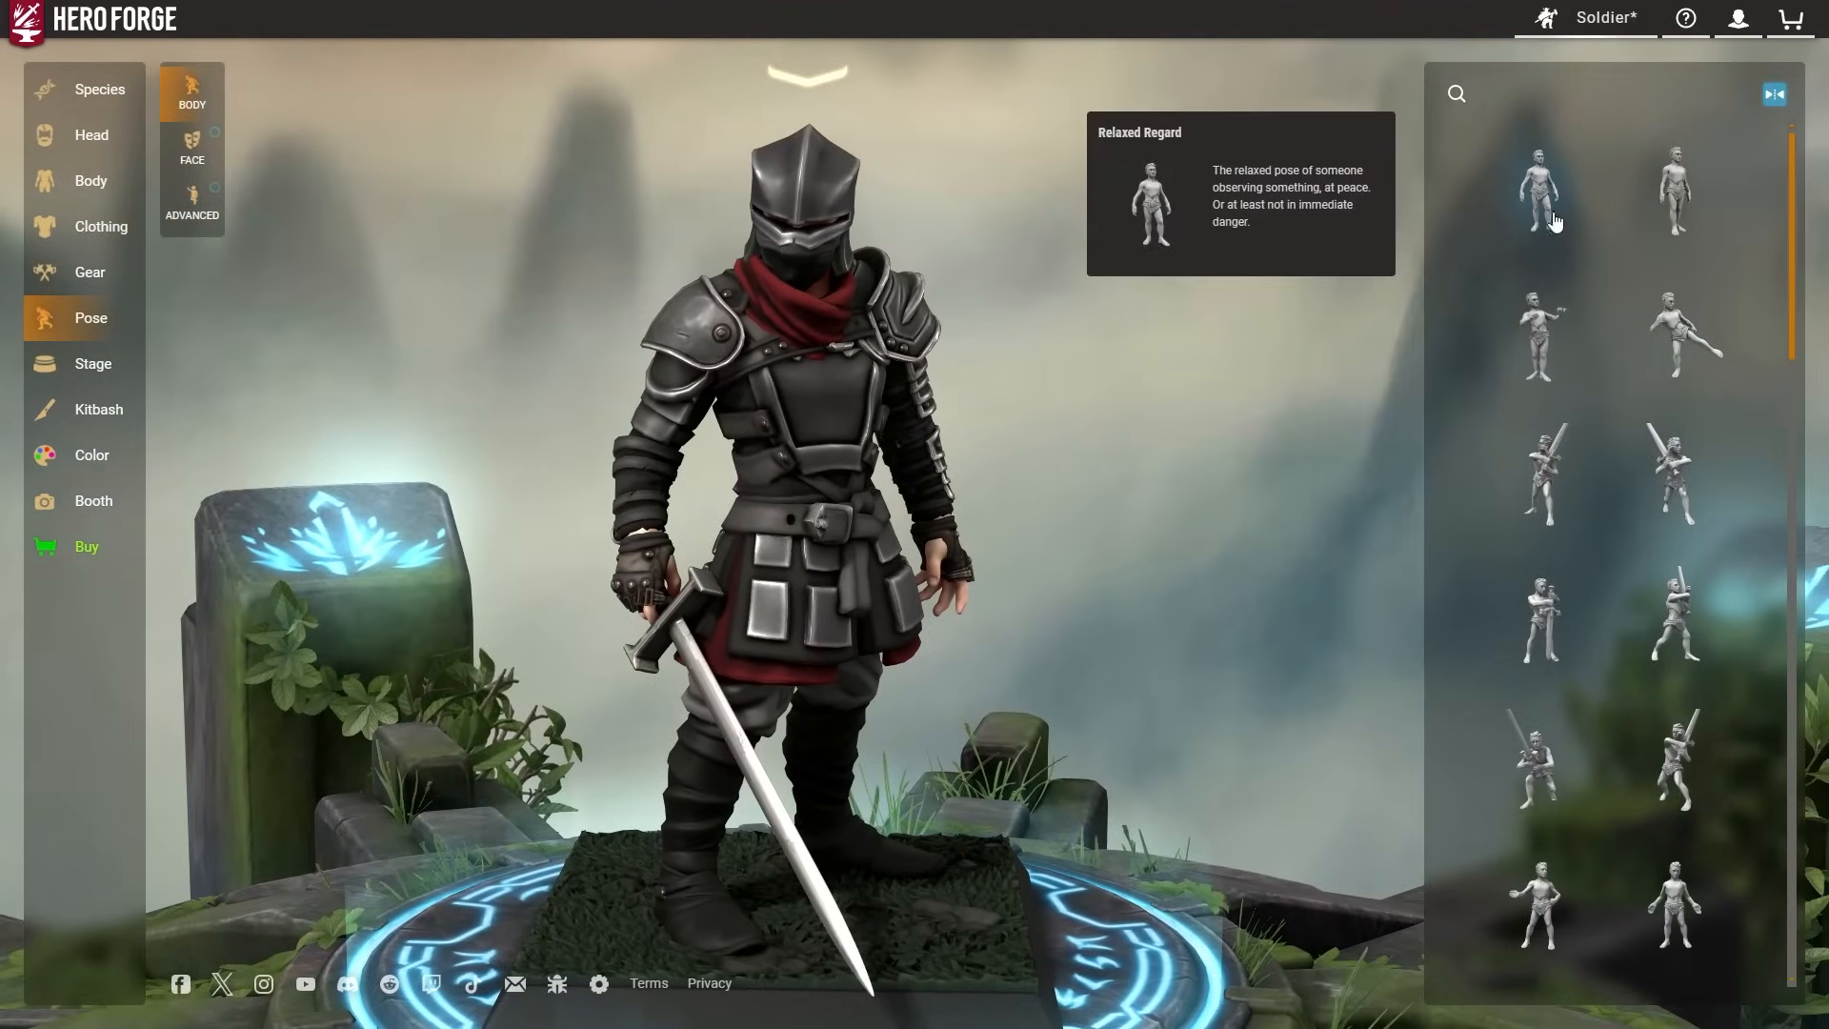
pyautogui.click(1541, 190)
pyautogui.moveTo(805, 259); pyautogui.dragTo(1197, 328)
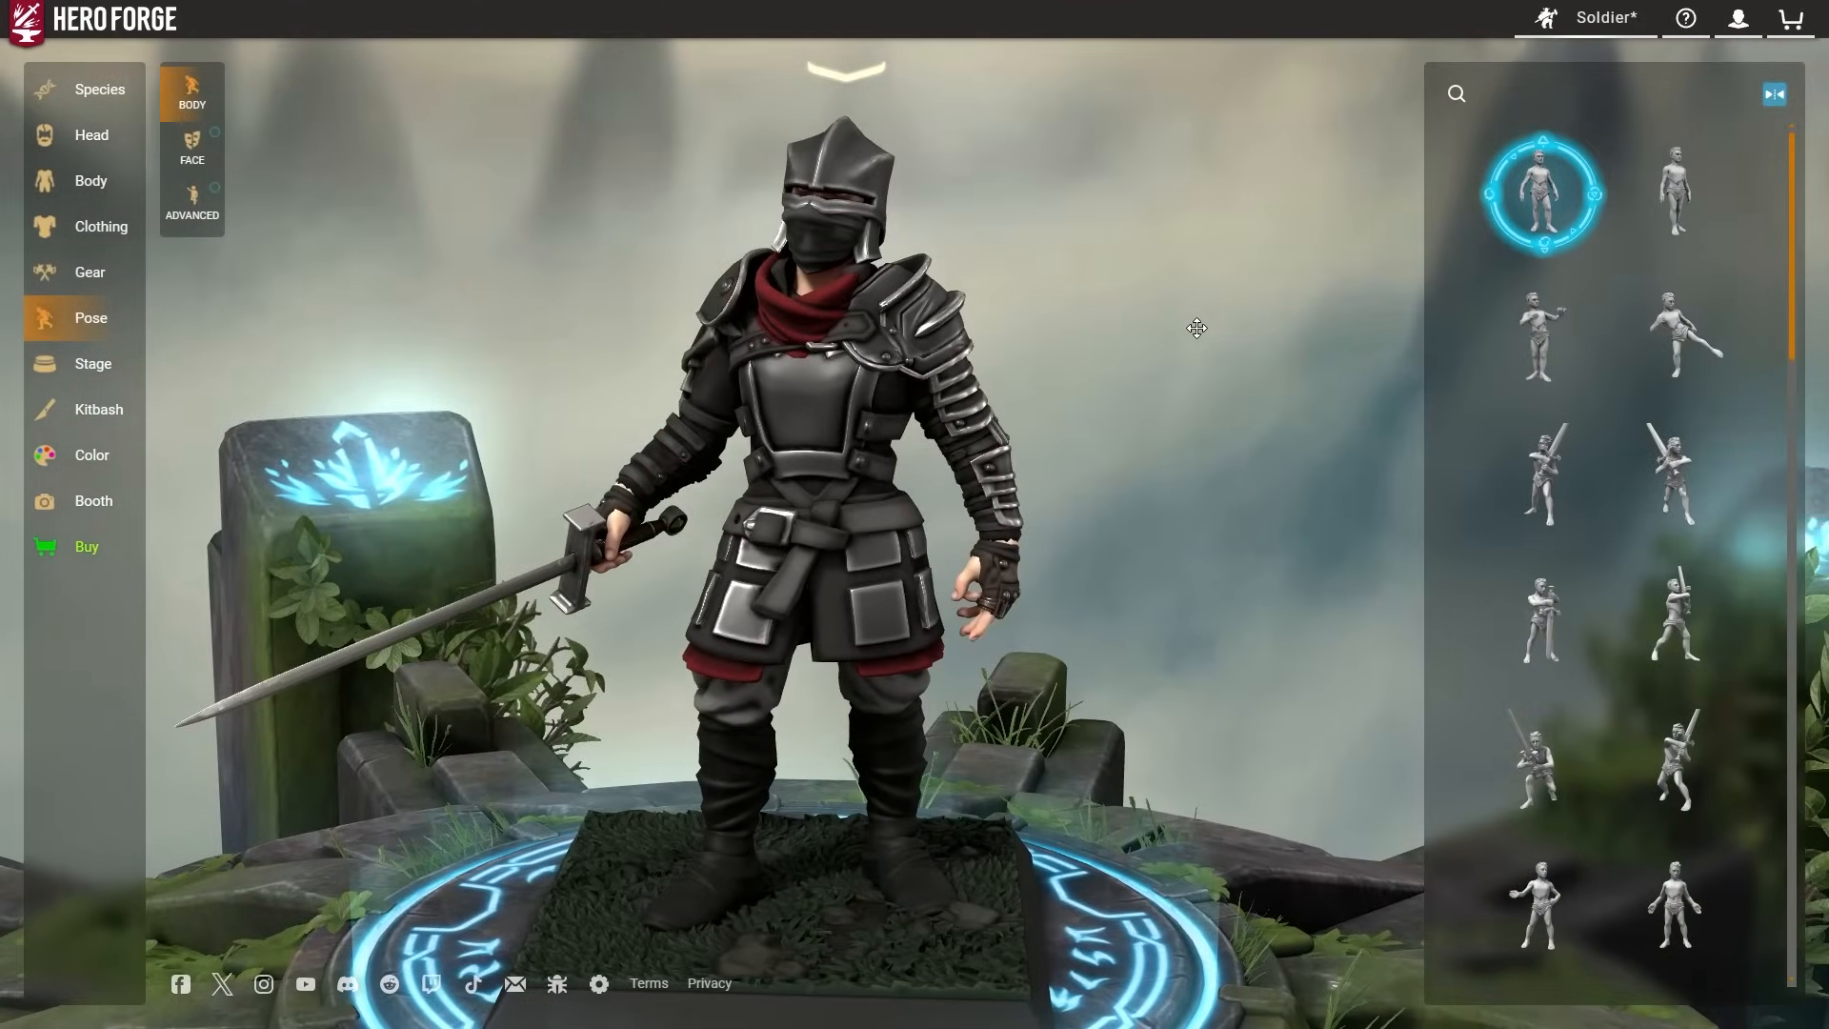
# Return the soldier to the standing body pose with the sword lowered beside him.
pyautogui.click(1523, 637)
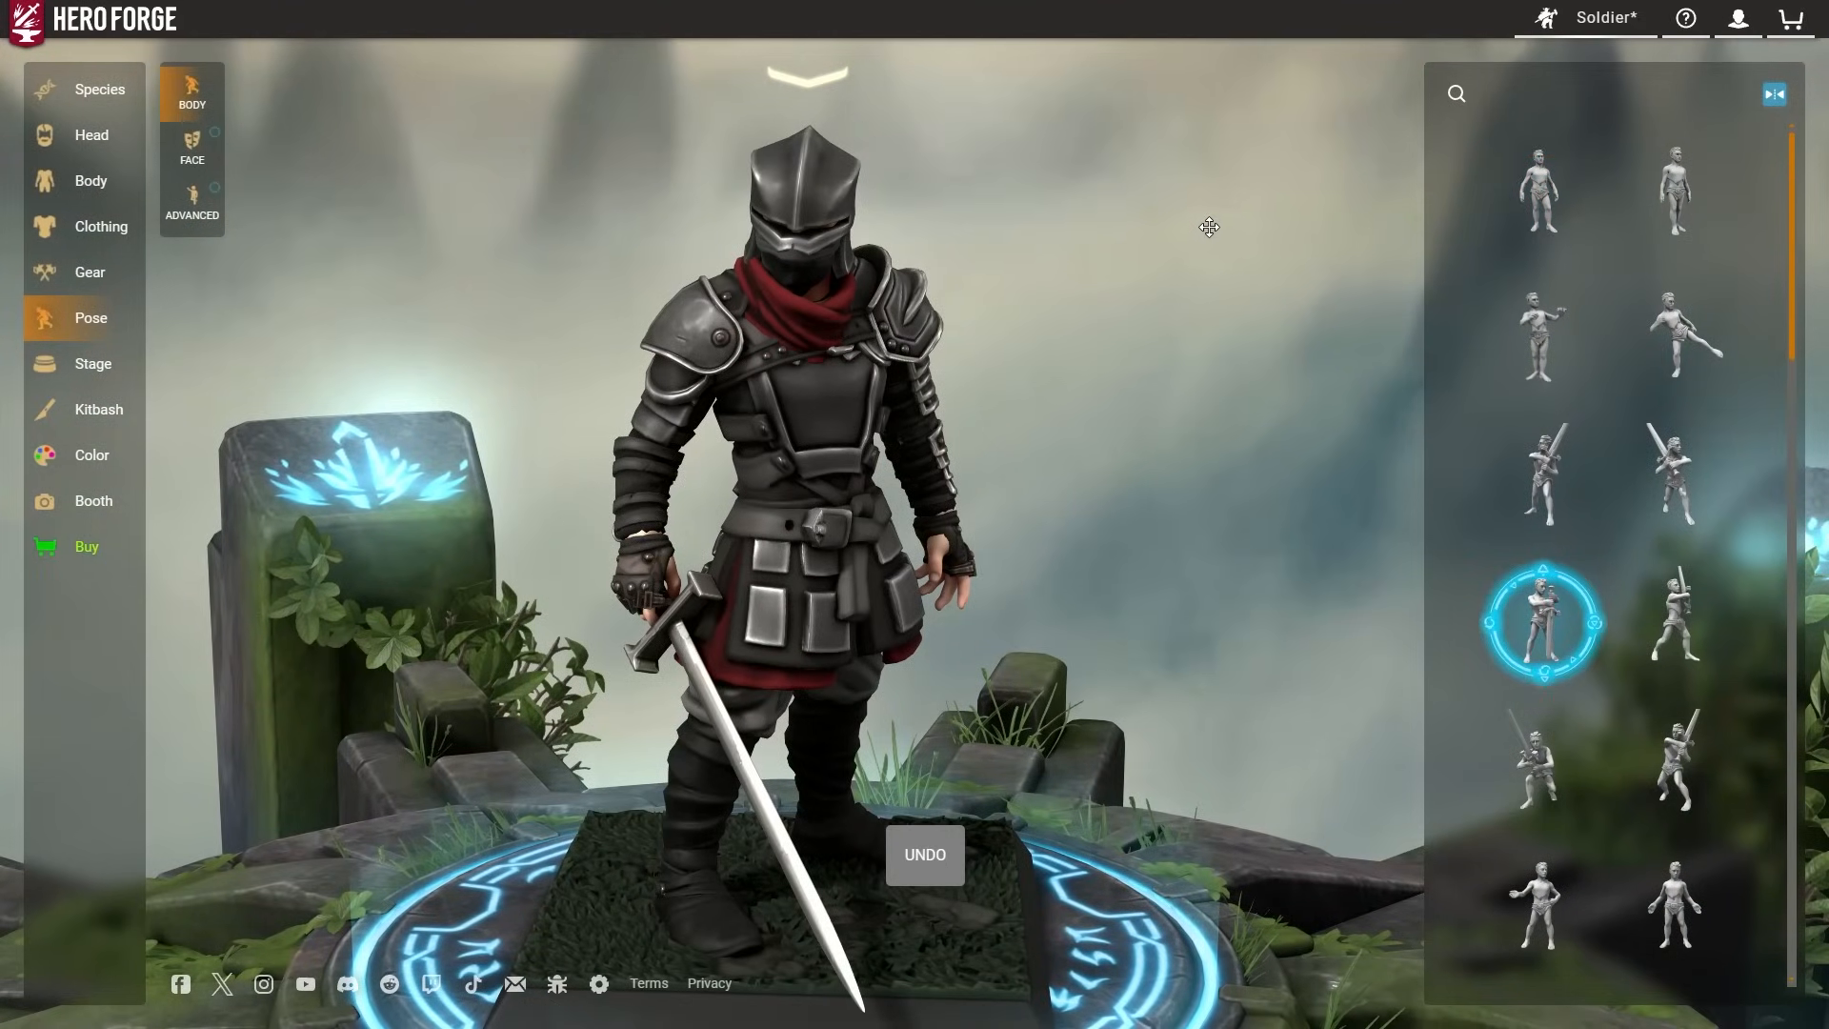
pyautogui.moveTo(1226, 191)
pyautogui.mouseDown()
pyautogui.moveTo(963, 184)
pyautogui.moveTo(1613, 191)
pyautogui.moveTo(1203, 193)
pyautogui.mouseUp()
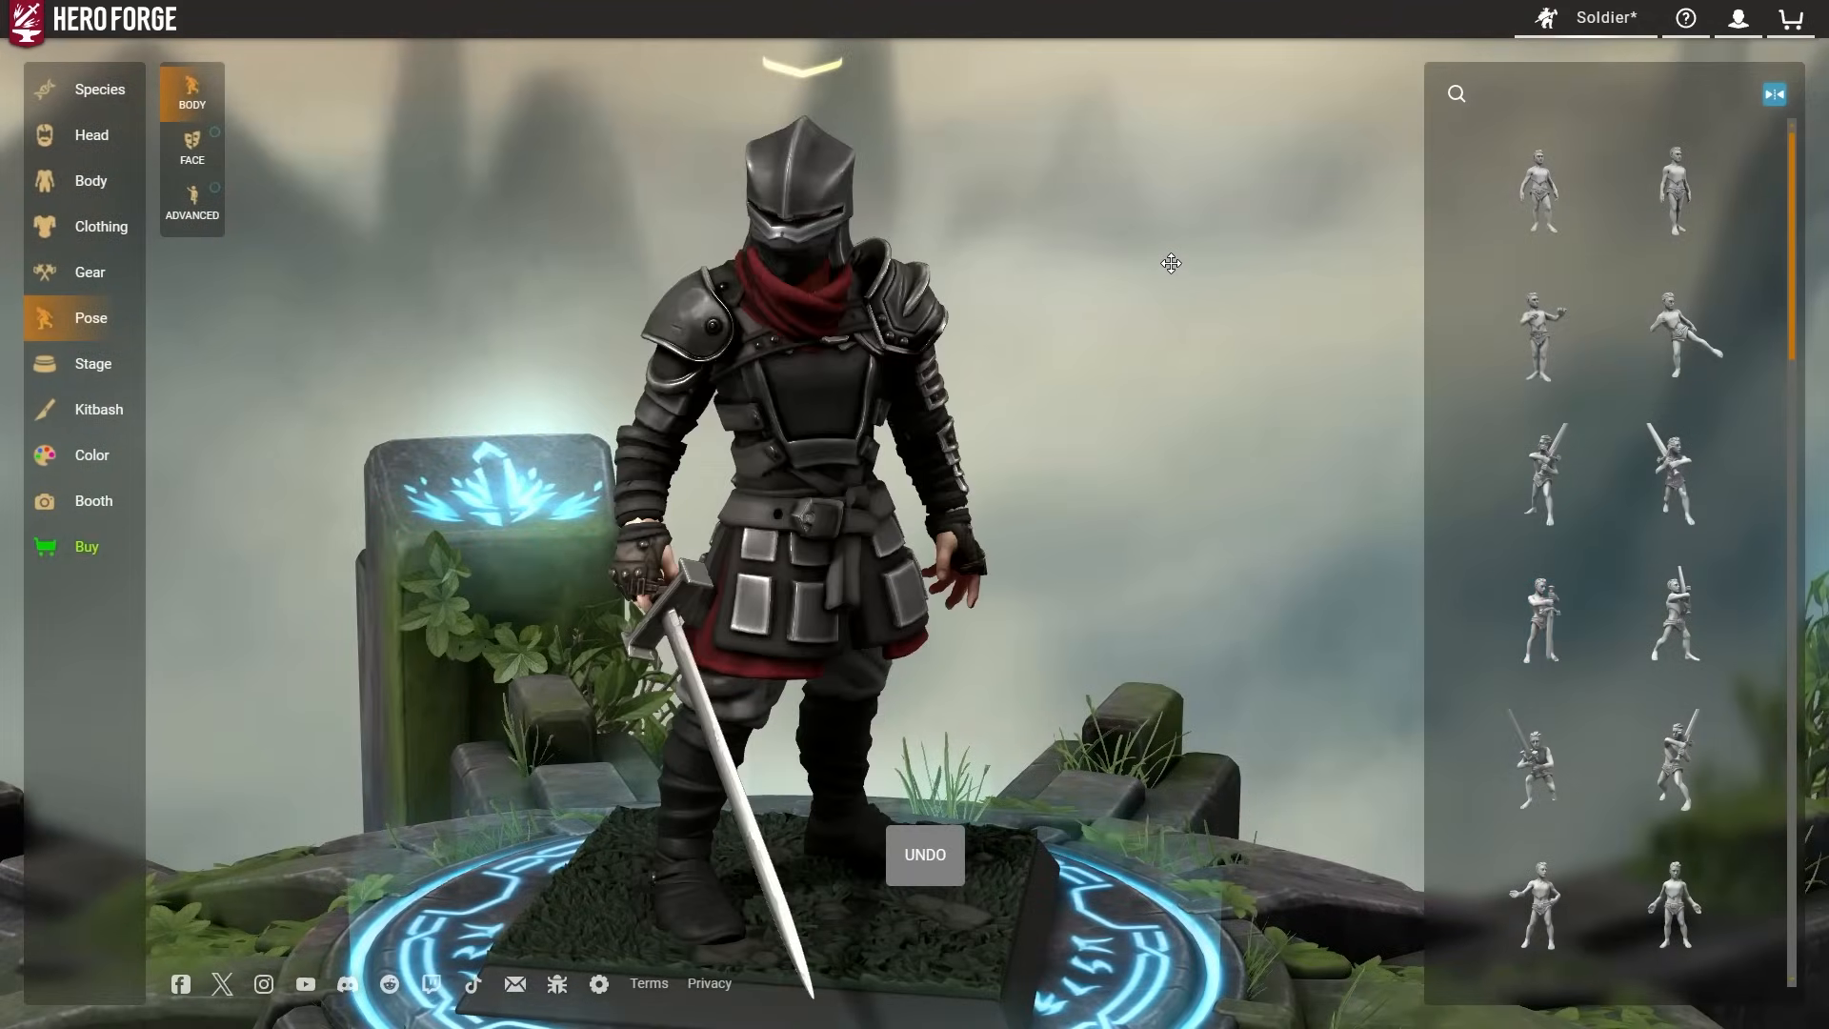
pyautogui.moveTo(1172, 261); pyautogui.dragTo(319, 446)
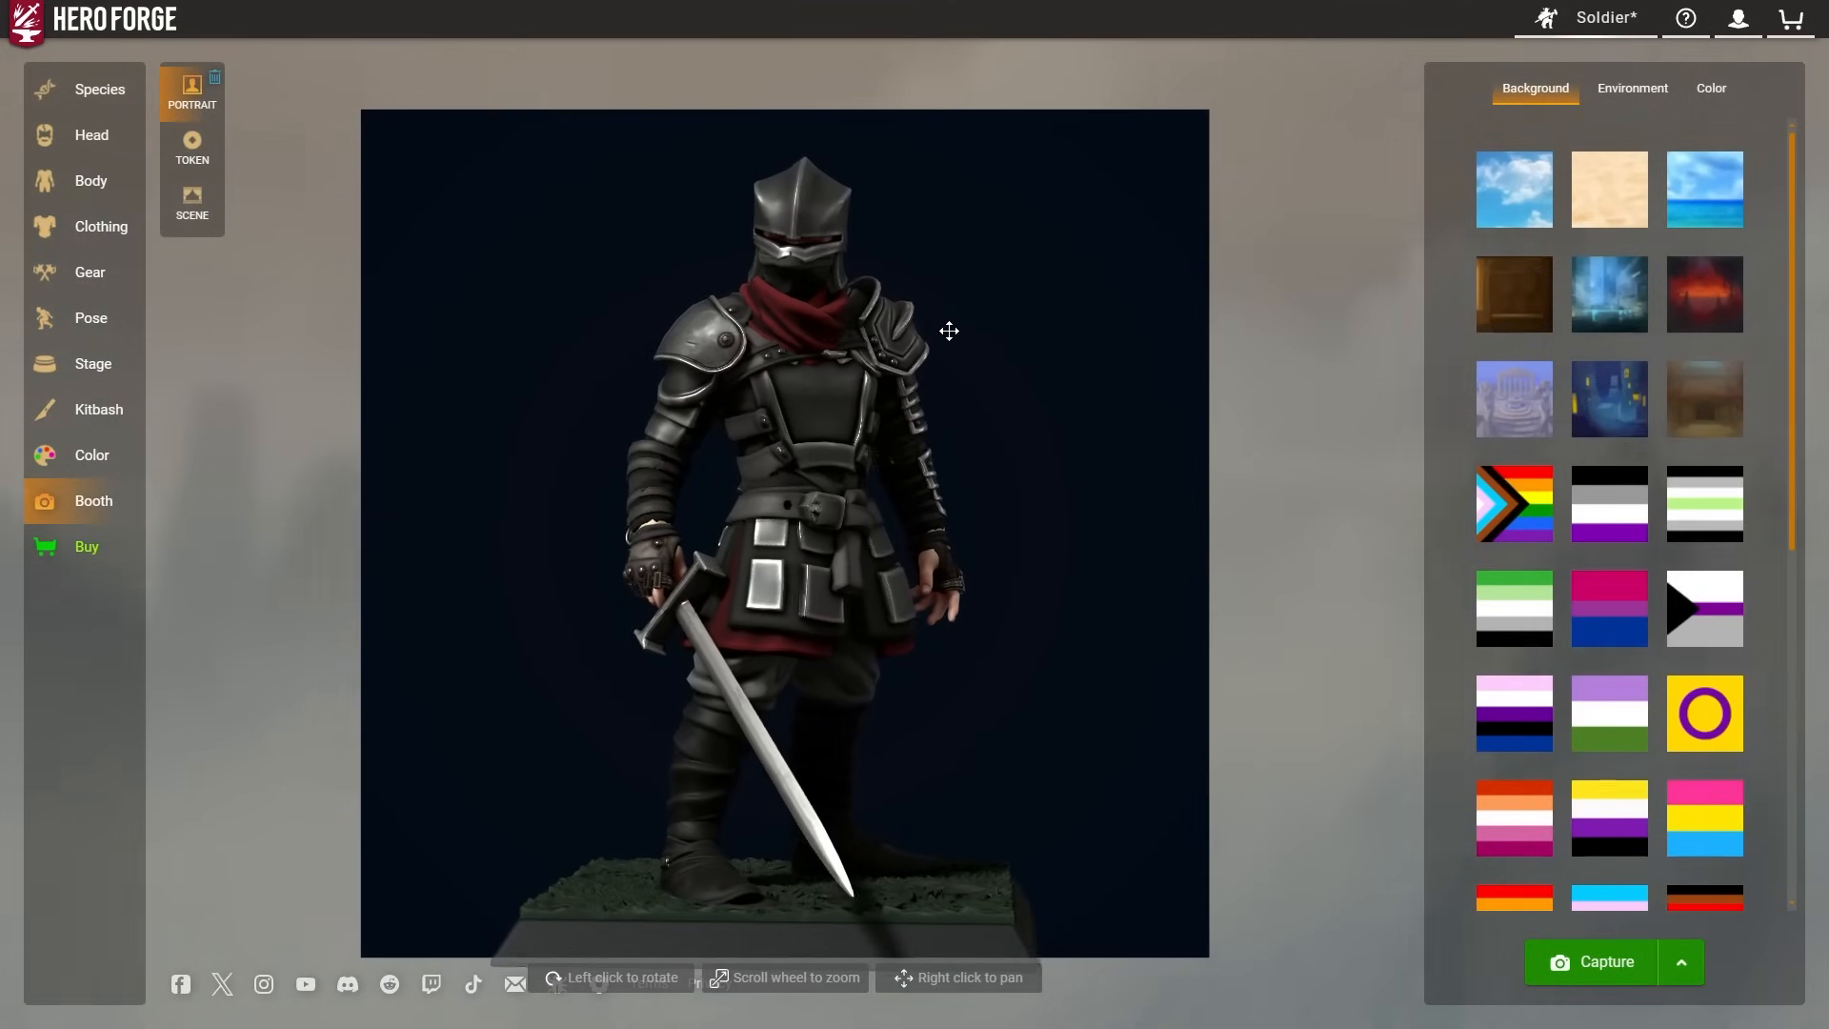
# Preview the soldier and his scarf in the booth's portrait view.
pyautogui.click(1587, 34)
pyautogui.click(1488, 126)
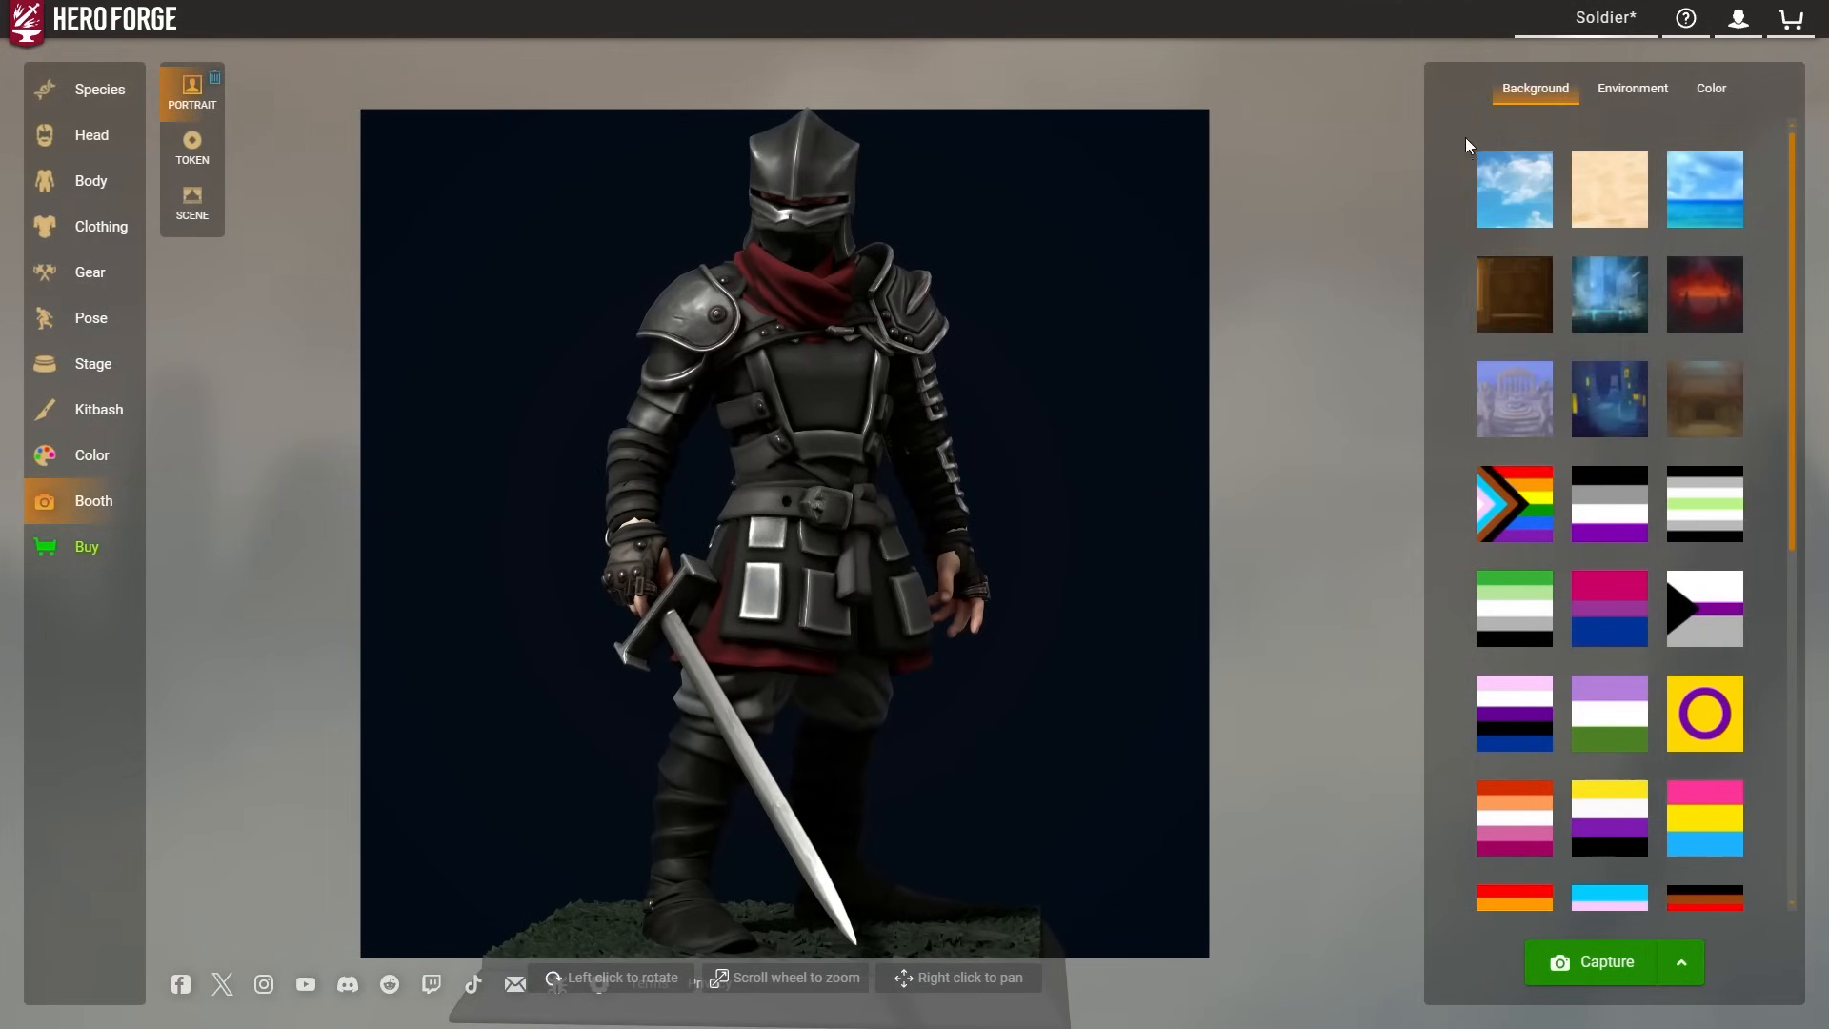
pyautogui.click(1620, 30)
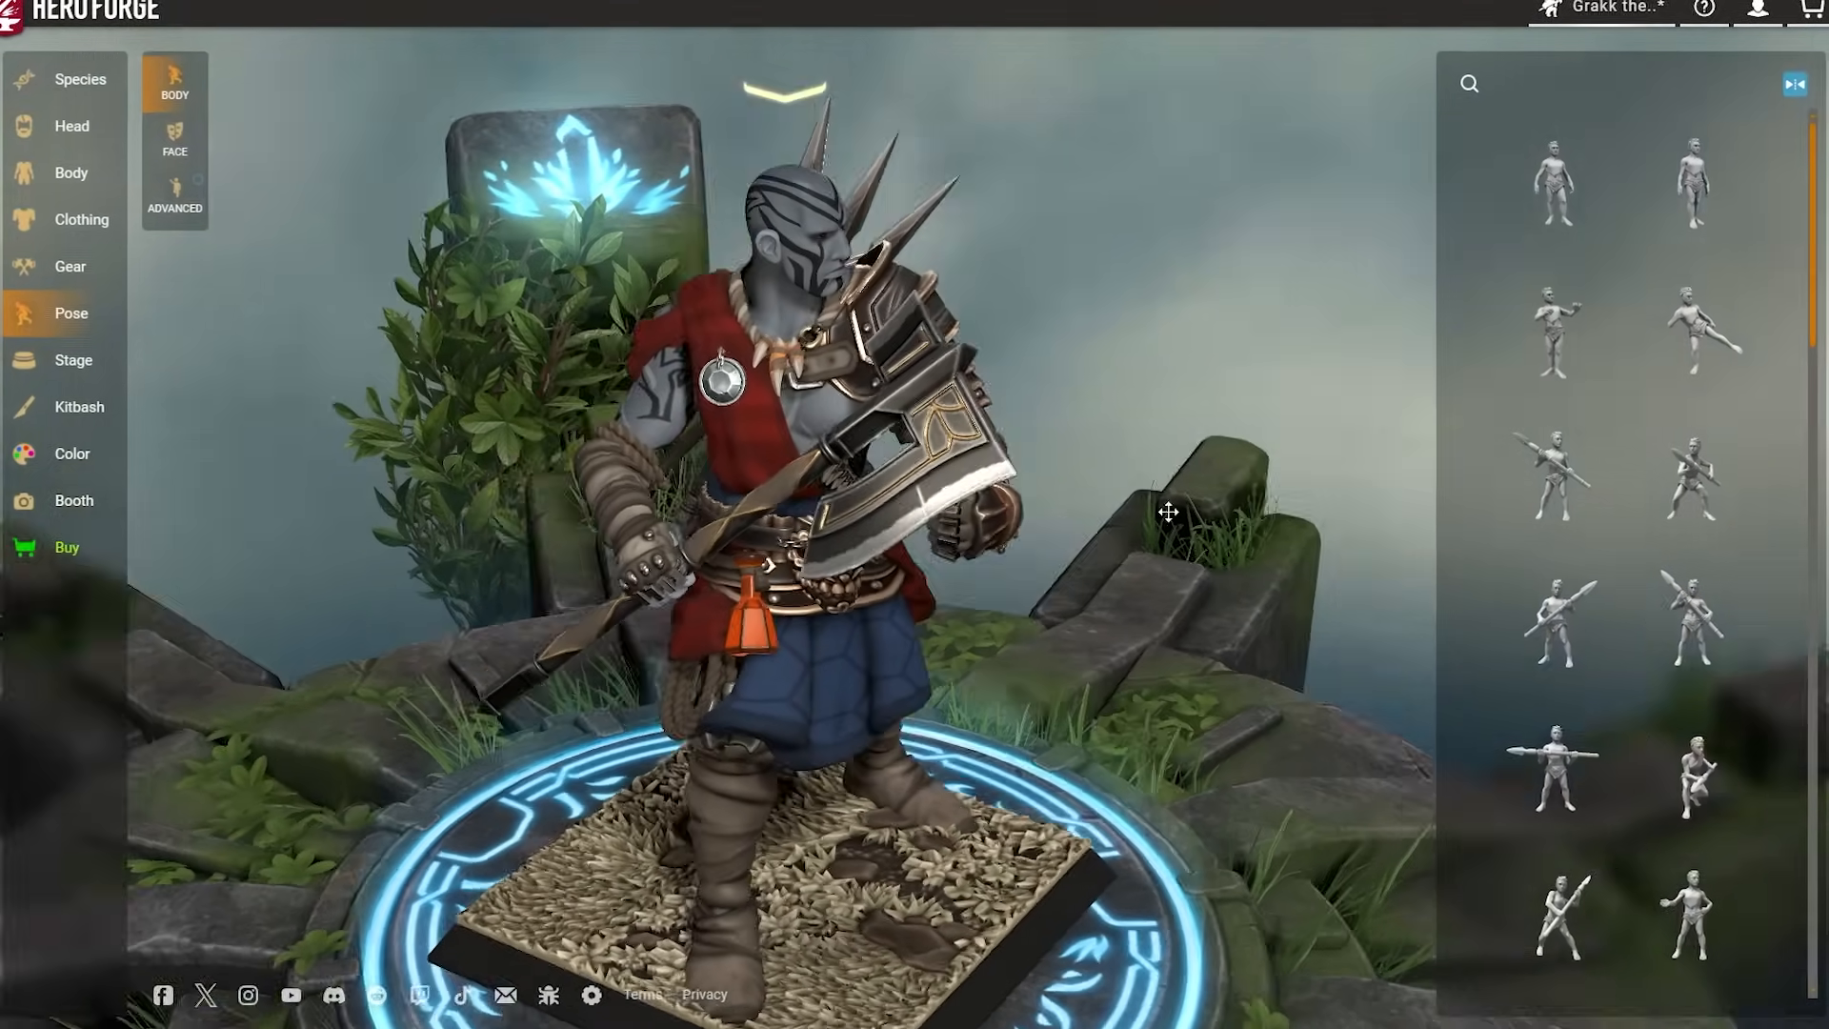
# Examine the grey-skinned axe warrior's back weapons, shoulder armour and belt from the front and the back.
pyautogui.scroll(-3, 1169, 511)
pyautogui.moveTo(1168, 511); pyautogui.dragTo(865, 489)
pyautogui.moveTo(1005, 427); pyautogui.dragTo(934, 385)
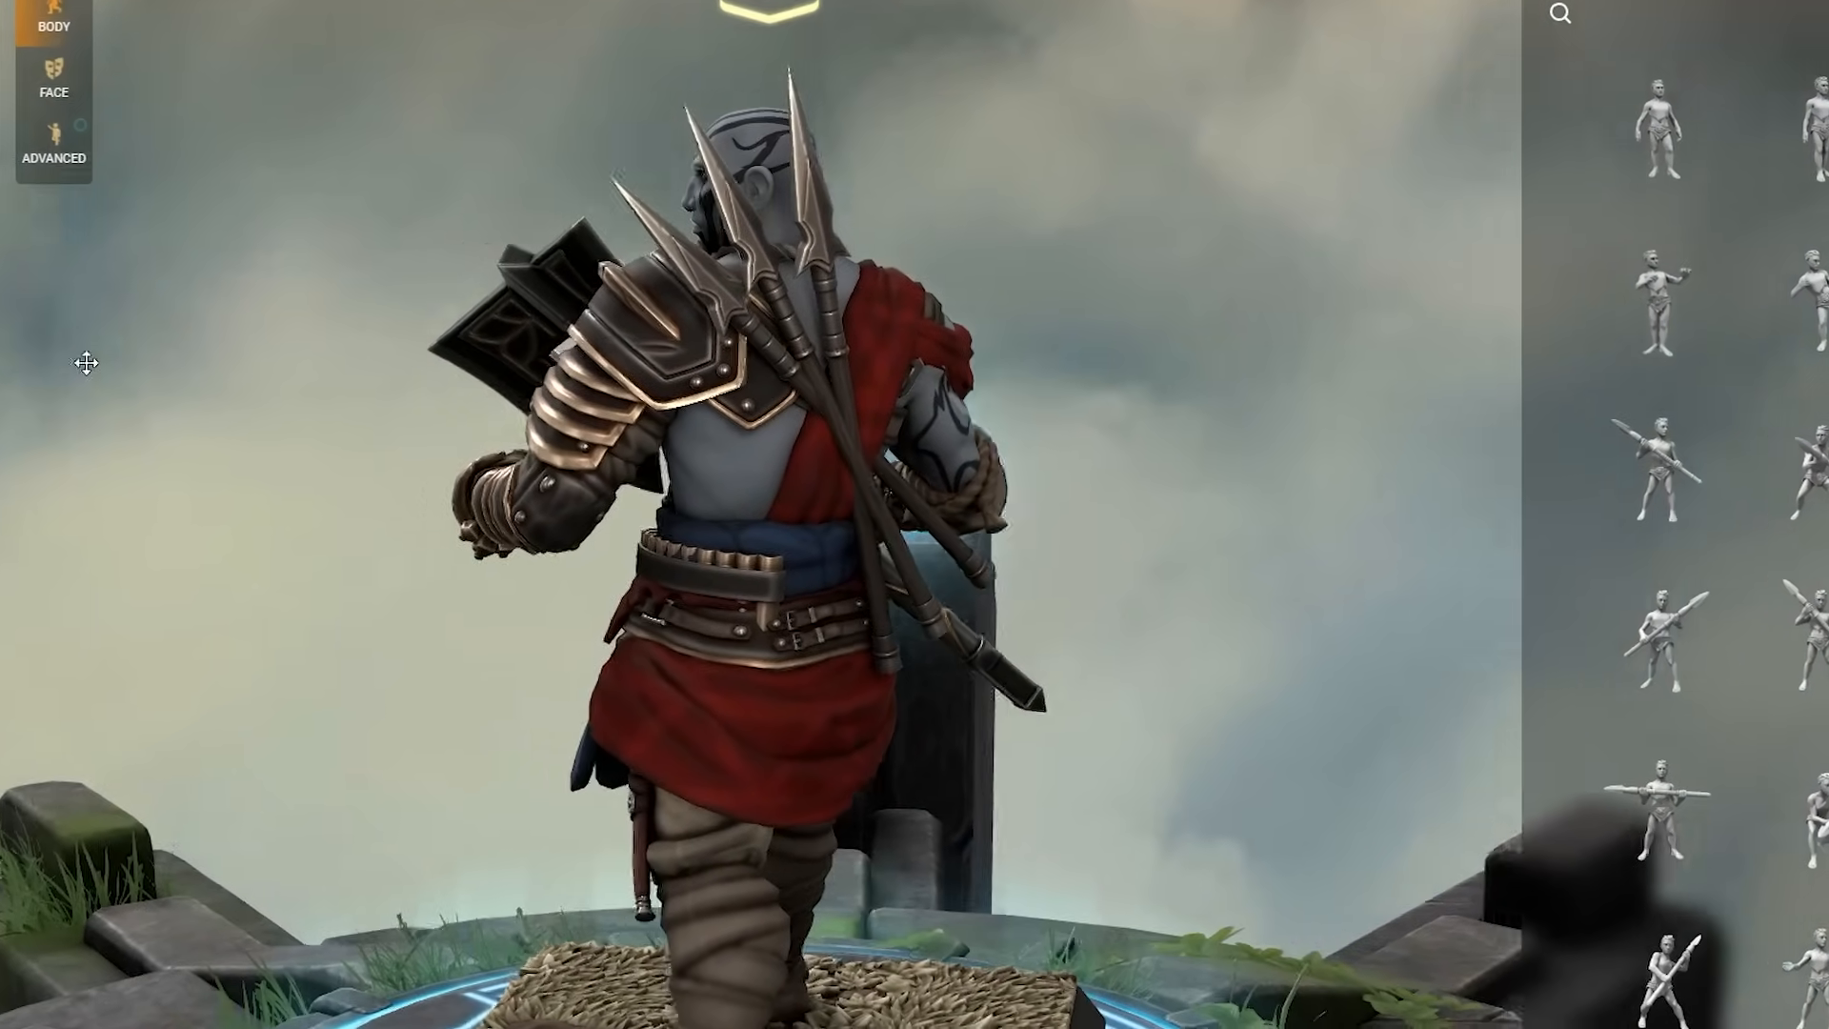
pyautogui.moveTo(77, 363); pyautogui.dragTo(514, 372)
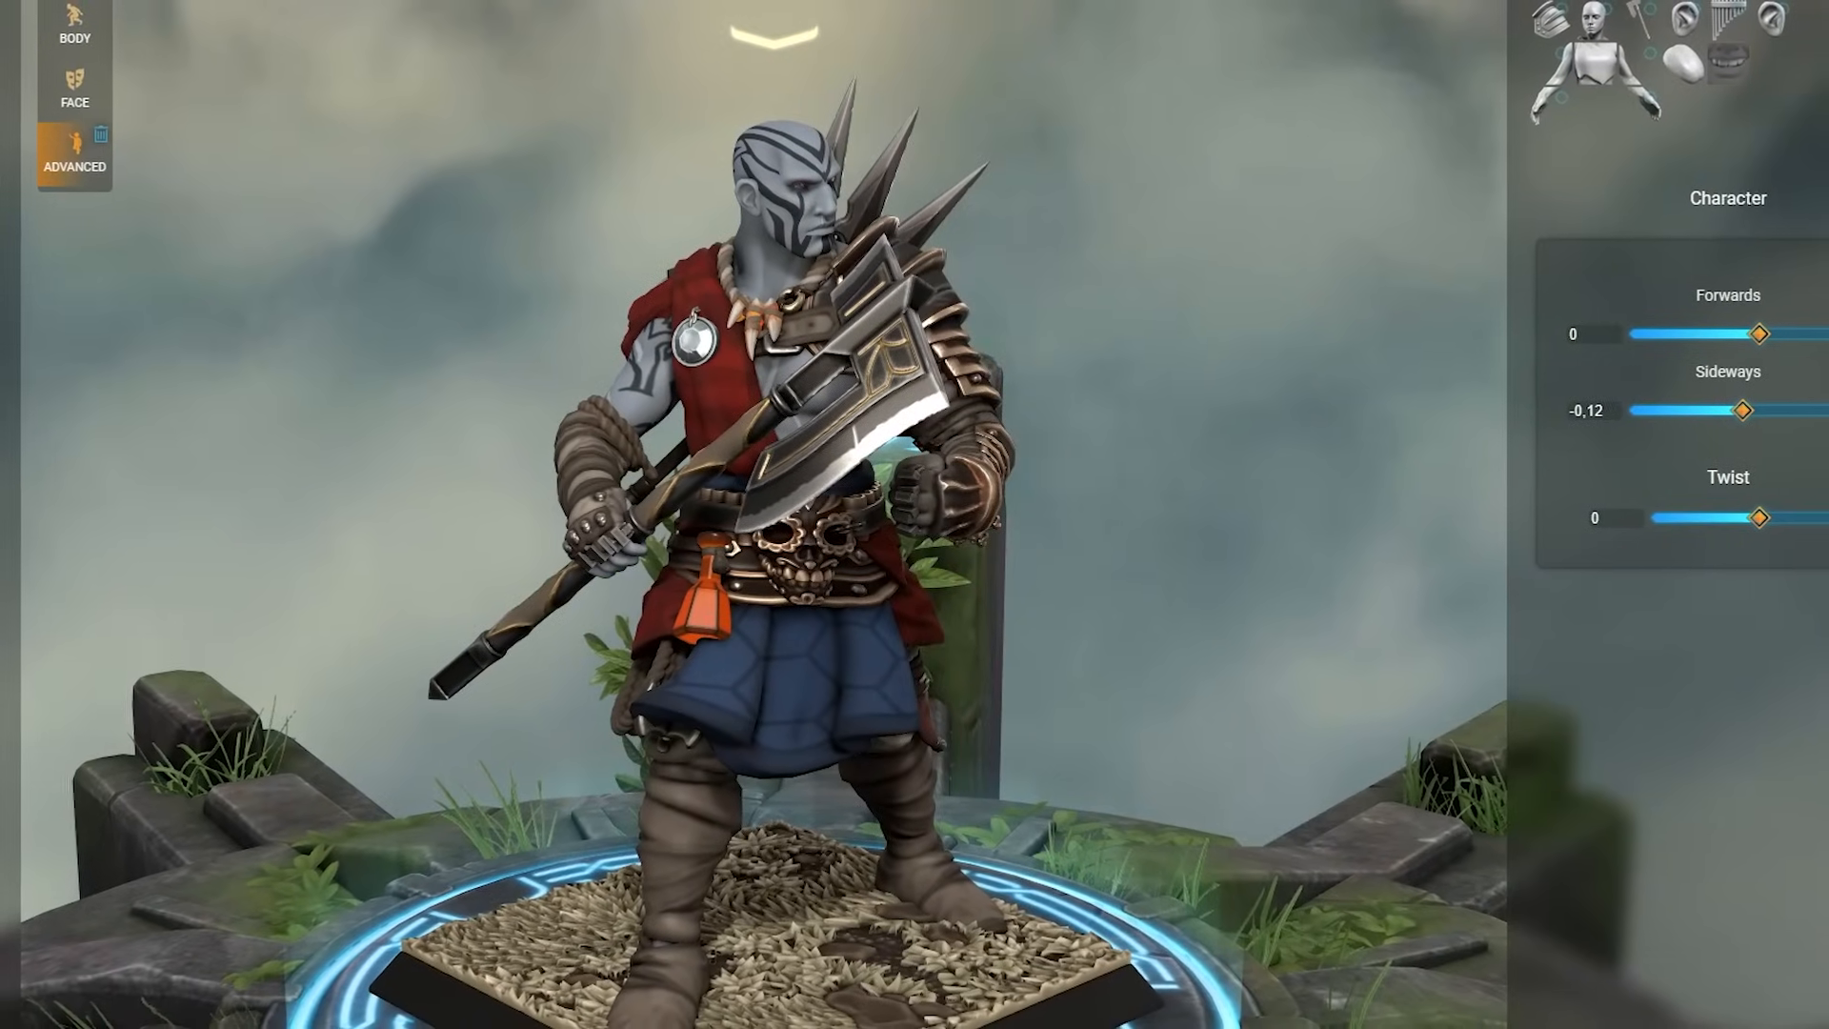
pyautogui.moveTo(1364, 377); pyautogui.dragTo(1444, 366)
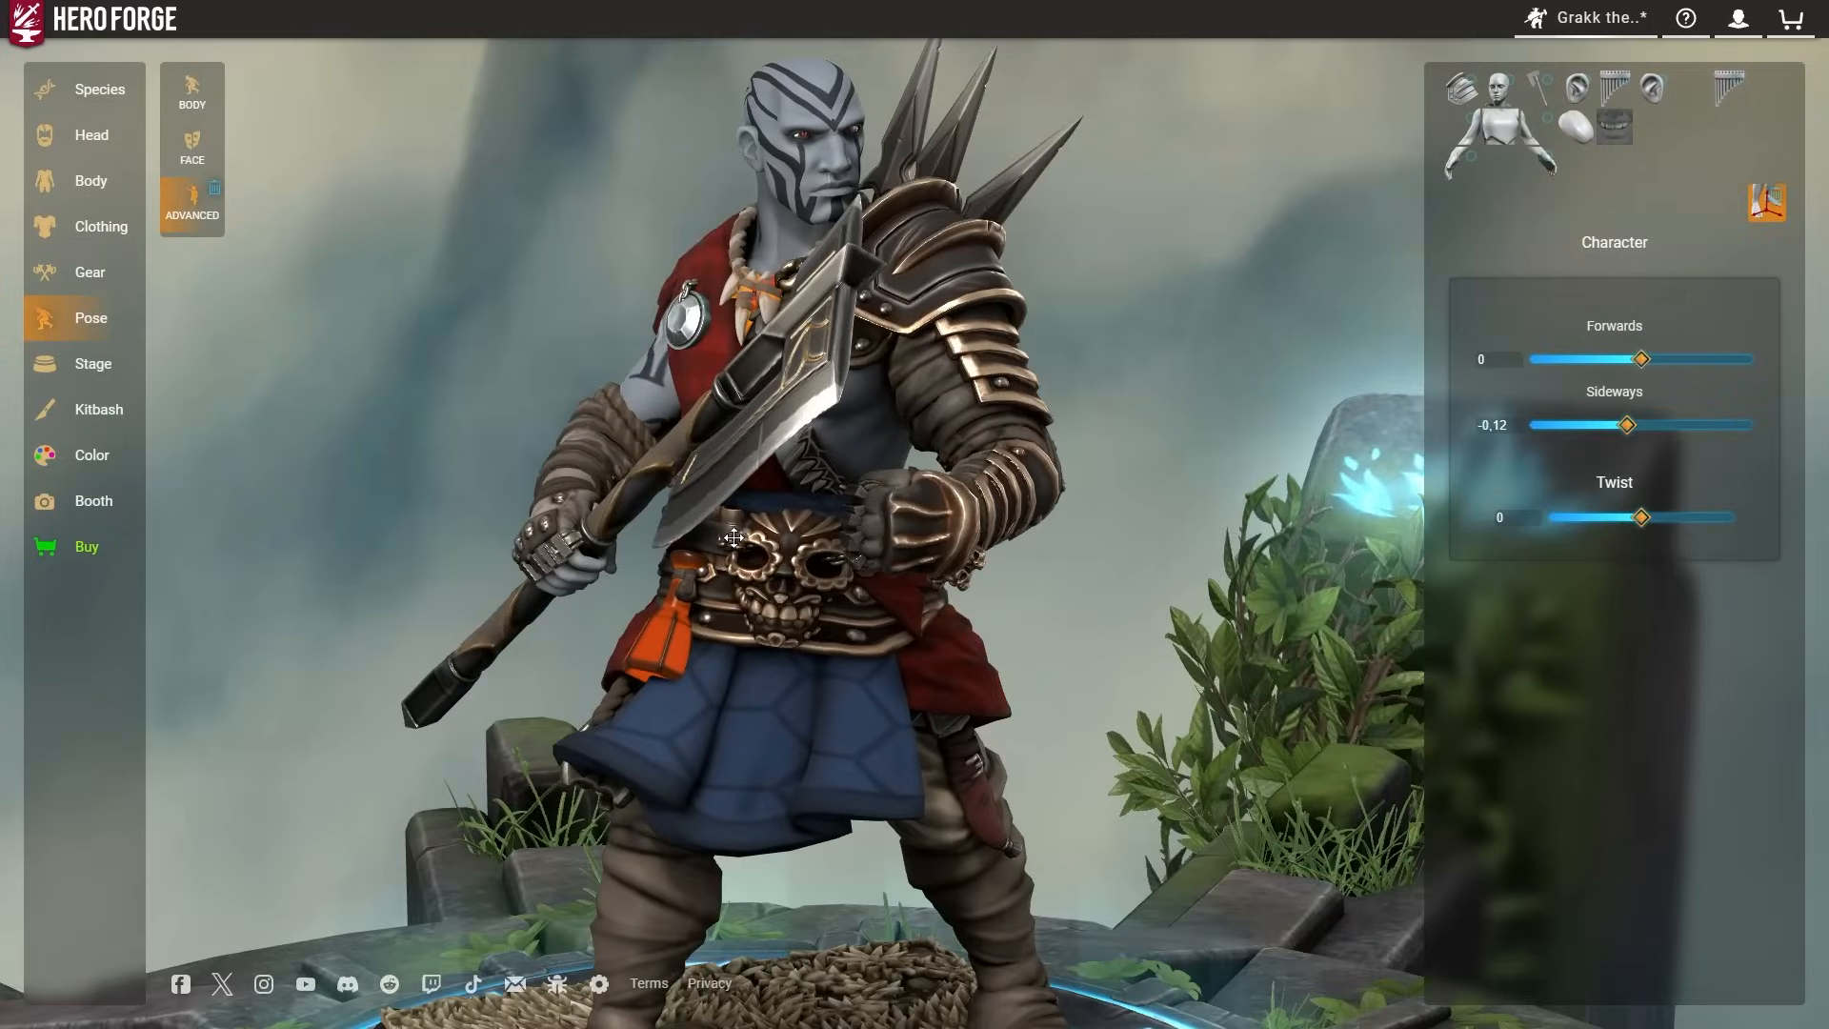
pyautogui.scroll(-5, 733, 536)
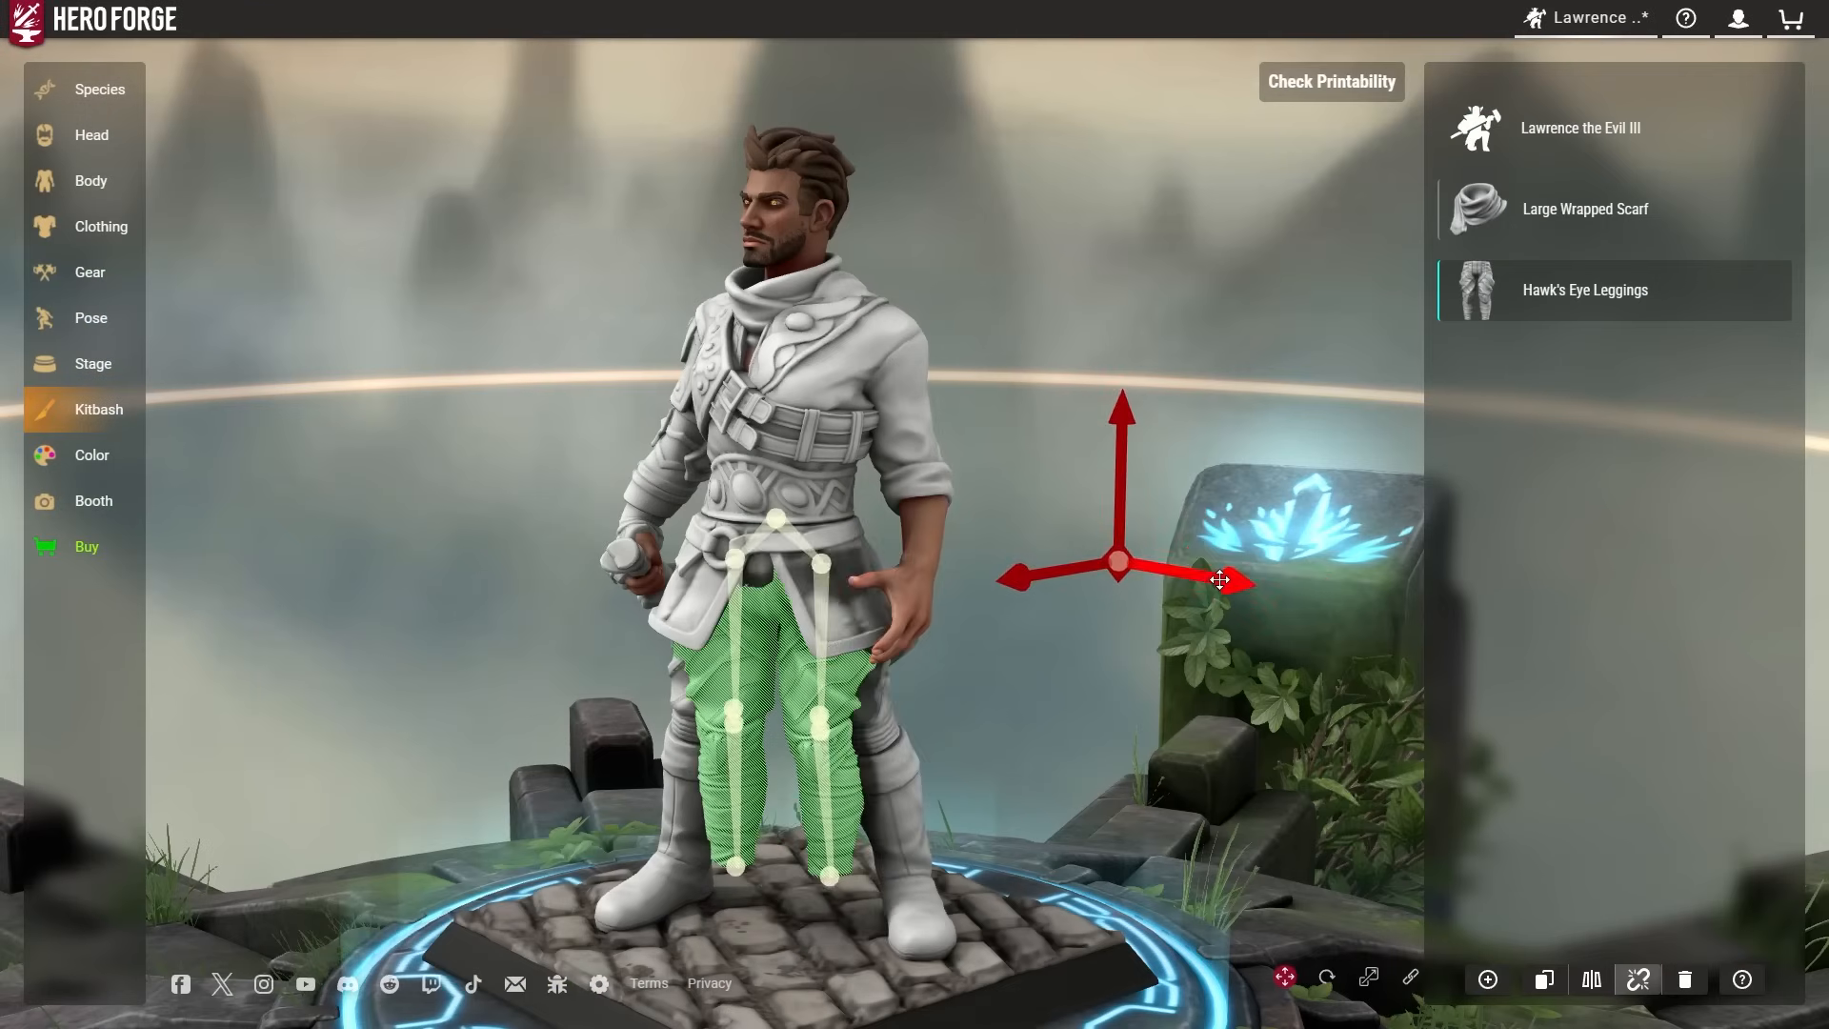
# Rotate the upper leg joints of the kitbashed Hawk's Eye Leggings and check the result from several sides.
pyautogui.moveTo(1220, 579); pyautogui.dragTo(1067, 753)
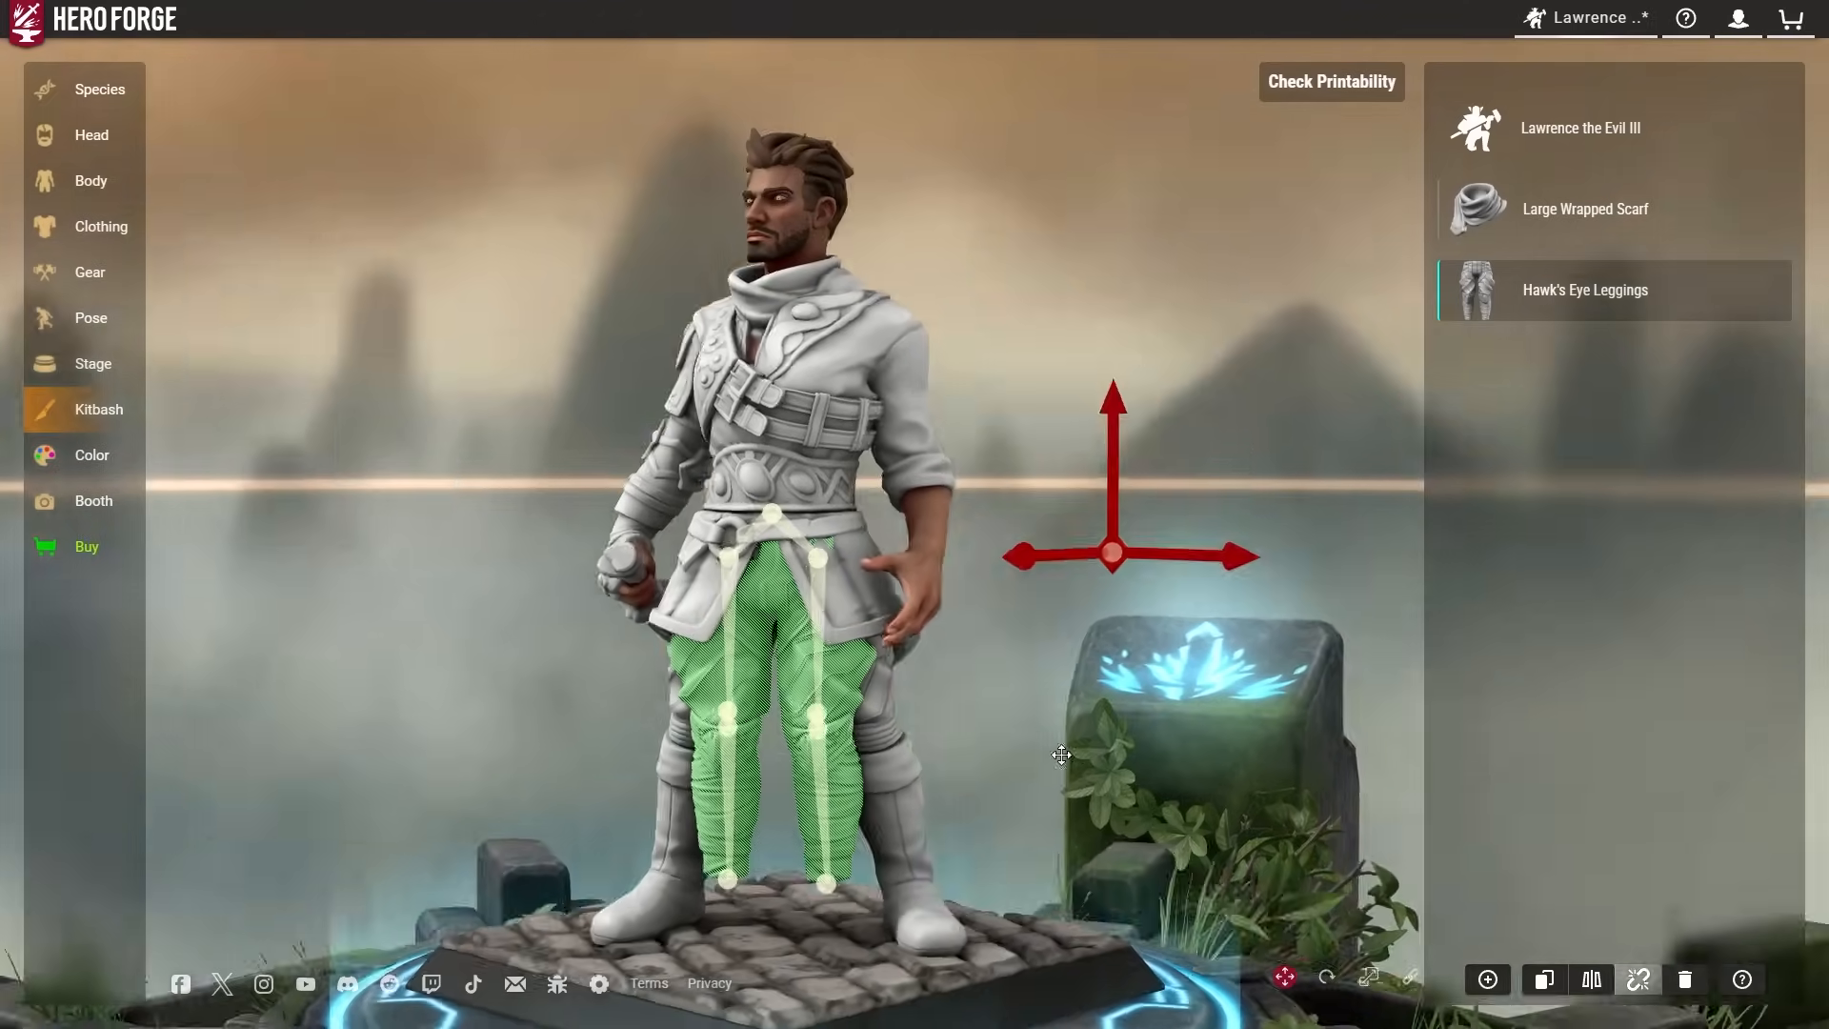
pyautogui.click(1327, 977)
pyautogui.click(837, 551)
pyautogui.moveTo(1048, 667); pyautogui.dragTo(858, 667)
pyautogui.moveTo(886, 433); pyautogui.dragTo(847, 542)
pyautogui.moveTo(1096, 534); pyautogui.dragTo(810, 547)
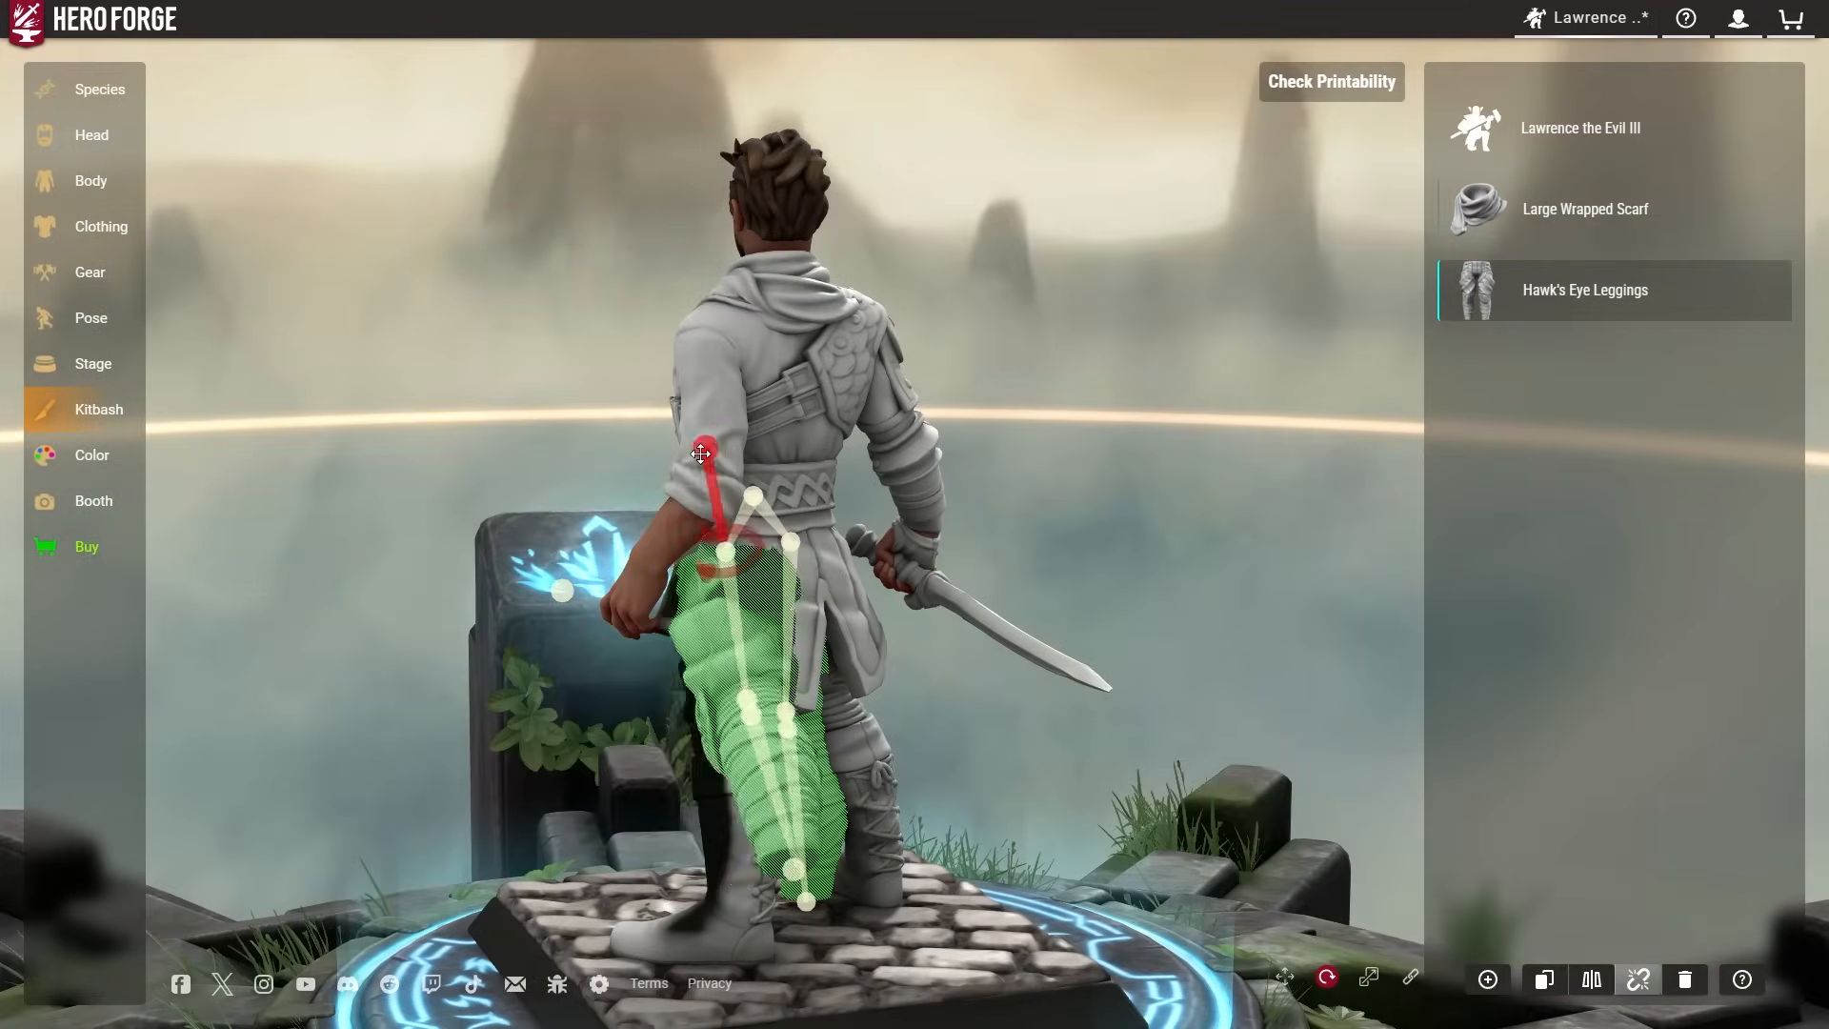
pyautogui.moveTo(625, 562); pyautogui.dragTo(1048, 562)
pyautogui.moveTo(572, 572); pyautogui.dragTo(809, 572)
pyautogui.moveTo(1095, 572); pyautogui.dragTo(809, 571)
# Scale the Hawk's Eye Leggings at both knee joints.
pyautogui.click(1369, 977)
pyautogui.click(865, 732)
pyautogui.moveTo(1095, 733); pyautogui.dragTo(1200, 819)
pyautogui.click(735, 727)
pyautogui.moveTo(774, 731); pyautogui.dragTo(953, 724)
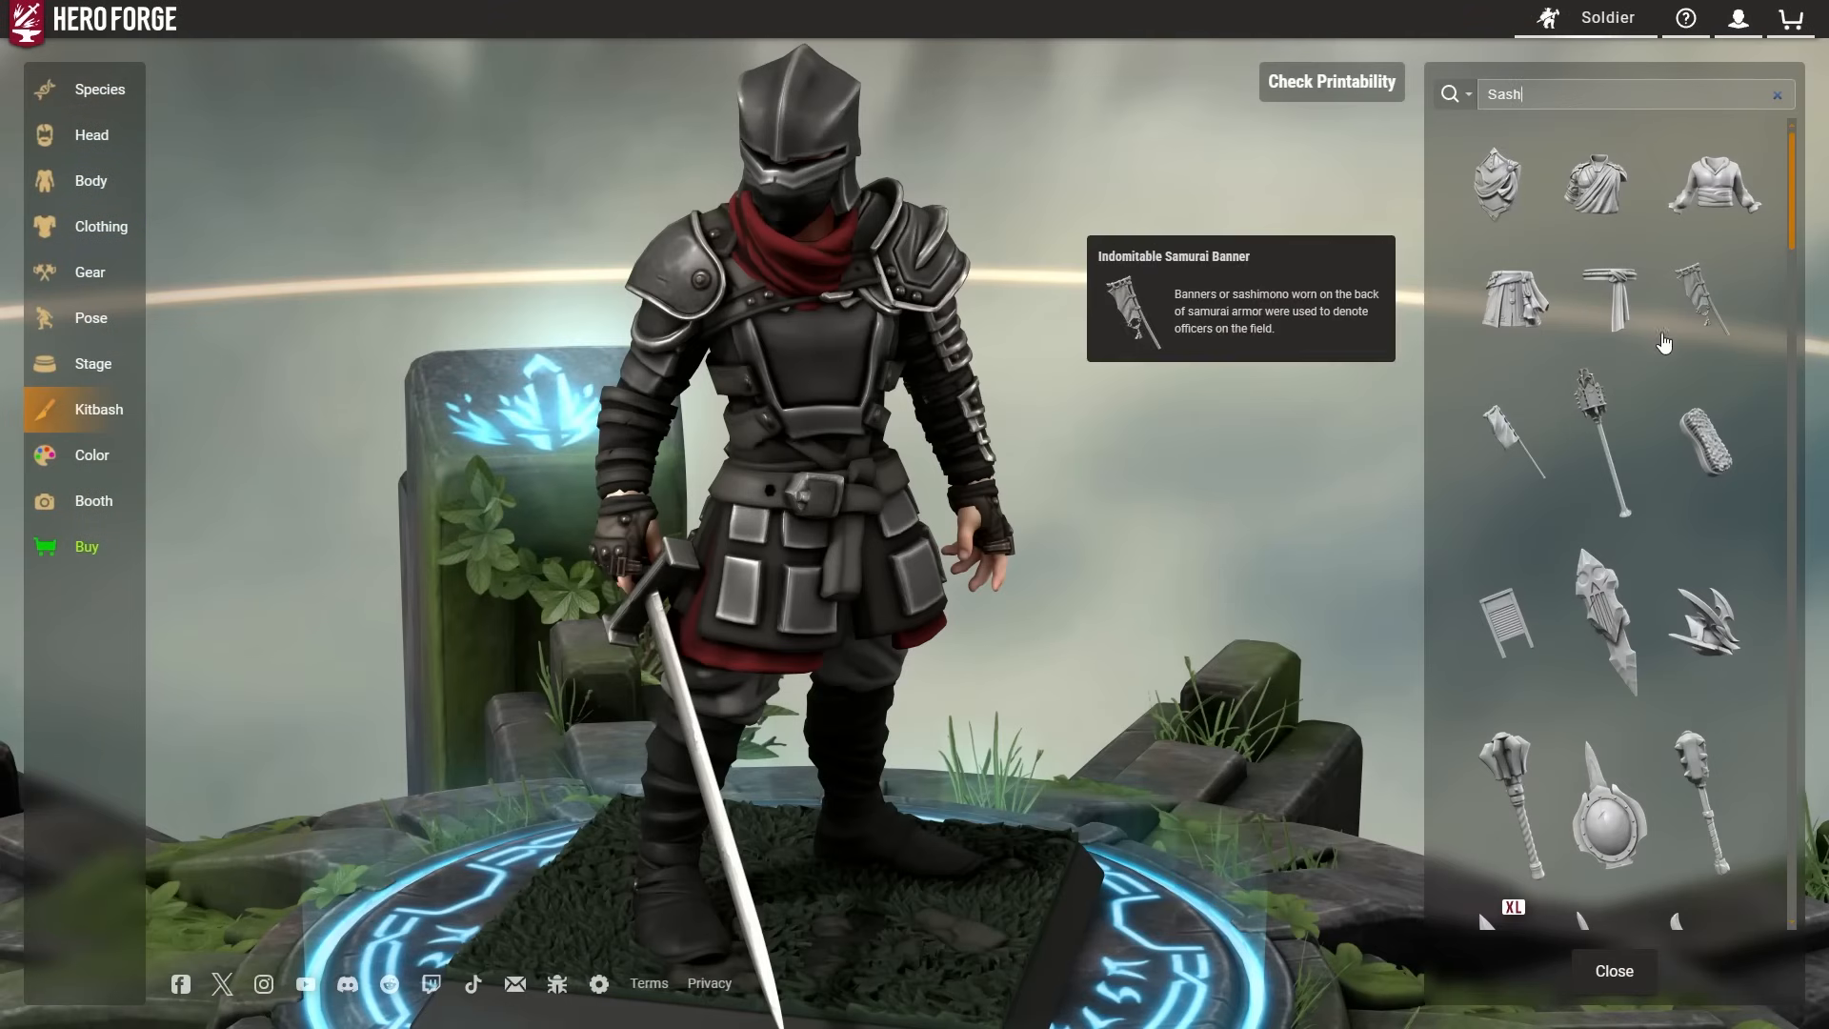
# Add the Sashed Belt to the soldier's kitbash and move it out beside the figure.
pyautogui.moveTo(1610, 298); pyautogui.dragTo(1140, 345)
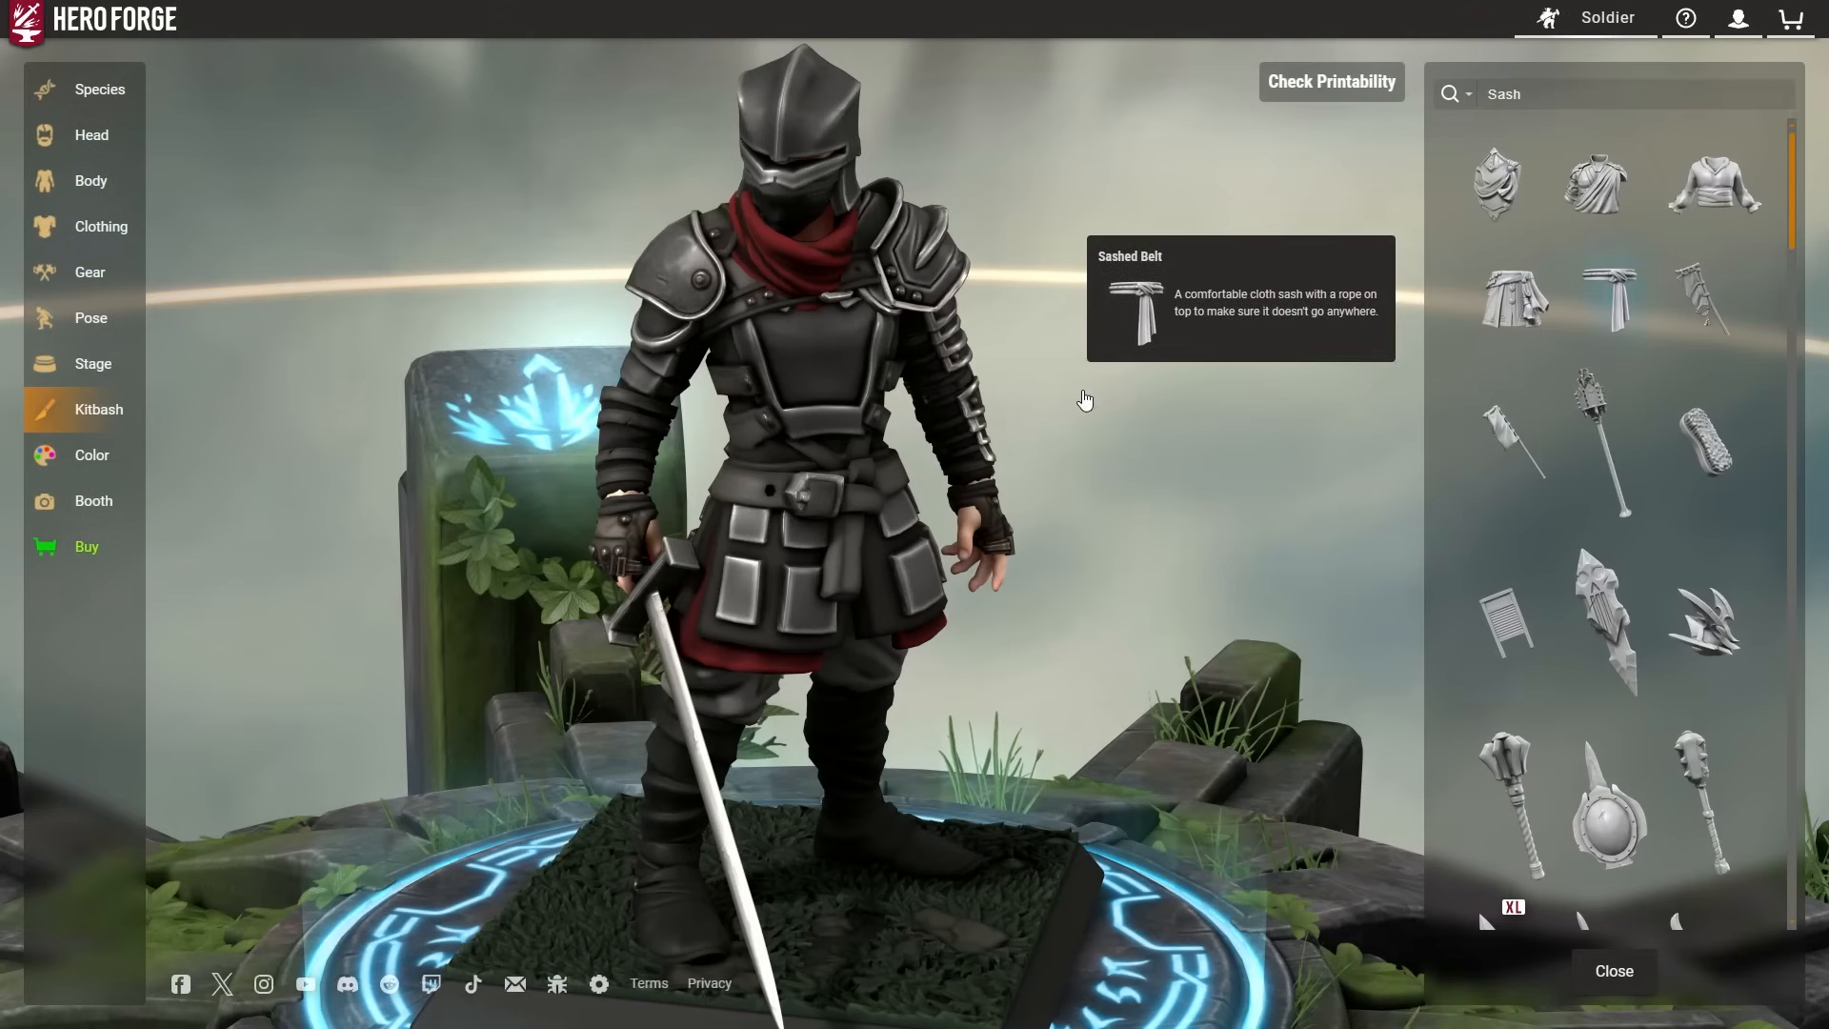
pyautogui.moveTo(1117, 233); pyautogui.dragTo(768, 448)
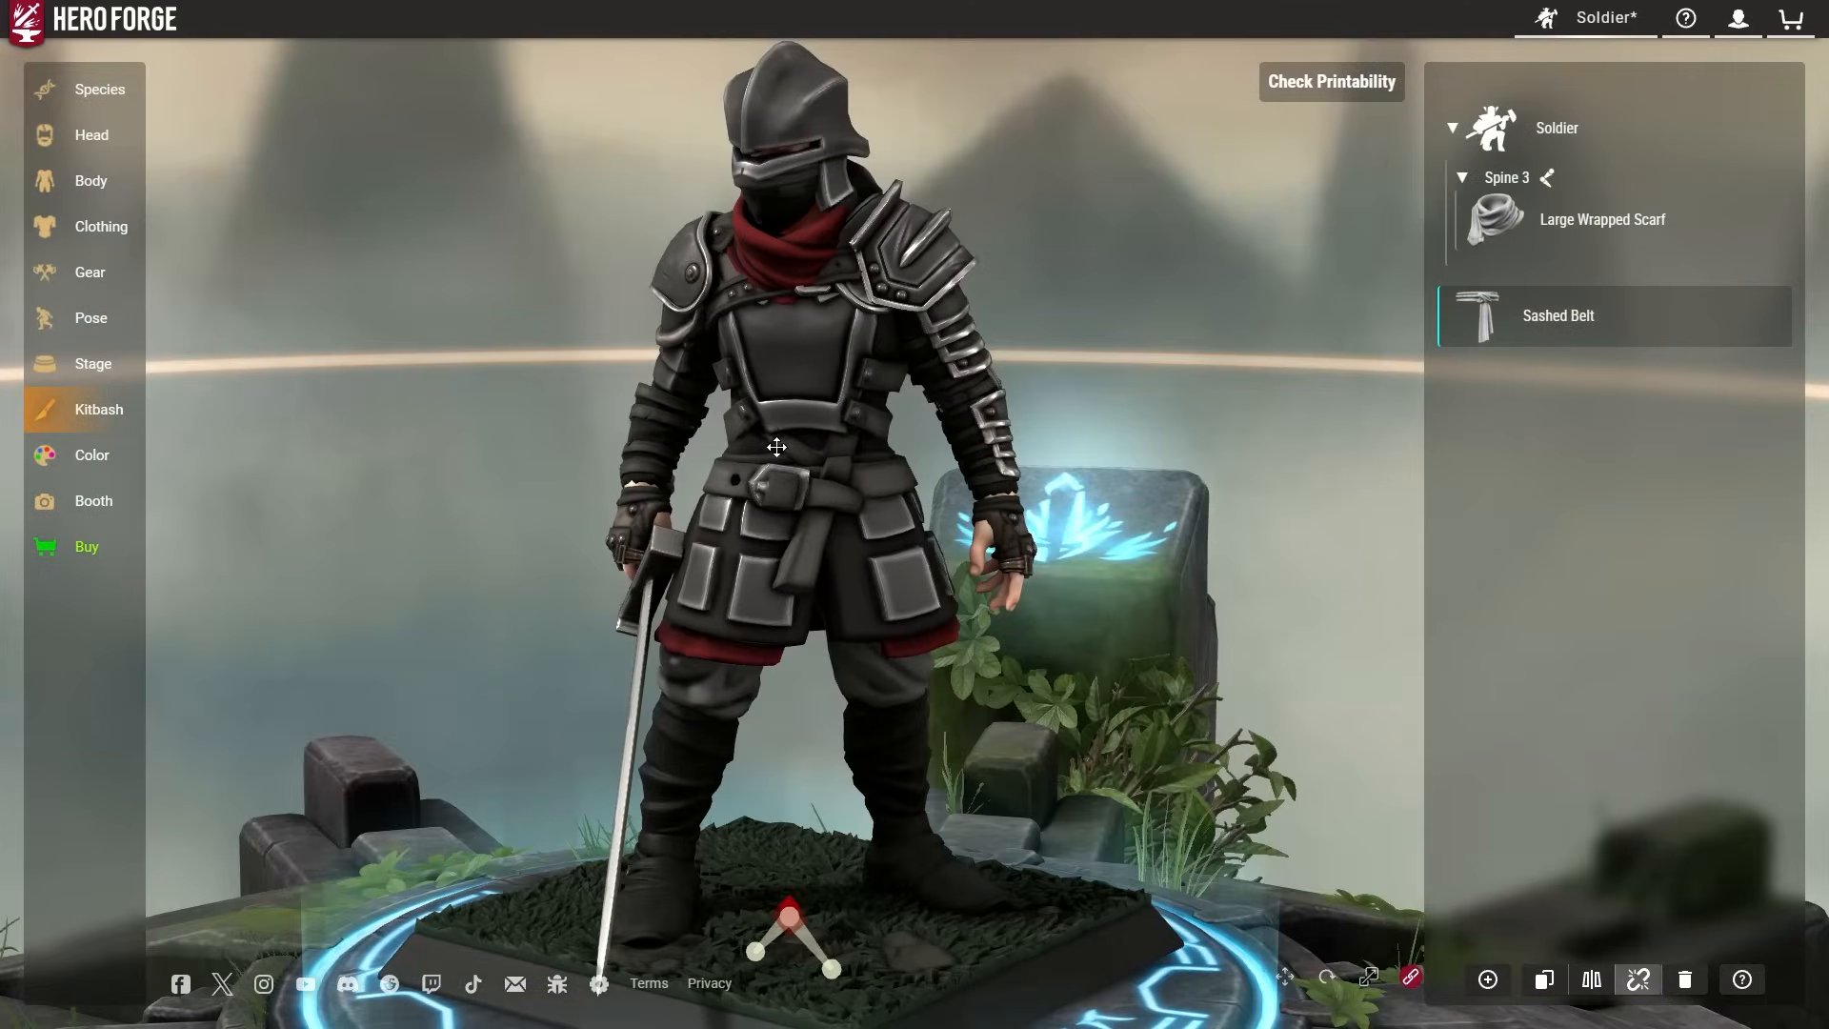
pyautogui.moveTo(790, 899); pyautogui.dragTo(1161, 602)
pyautogui.moveTo(1286, 504); pyautogui.dragTo(1143, 572)
# Rotate the Sashed Belt and fit it around the soldier's waist, just above the buckled belt.
pyautogui.click(1326, 977)
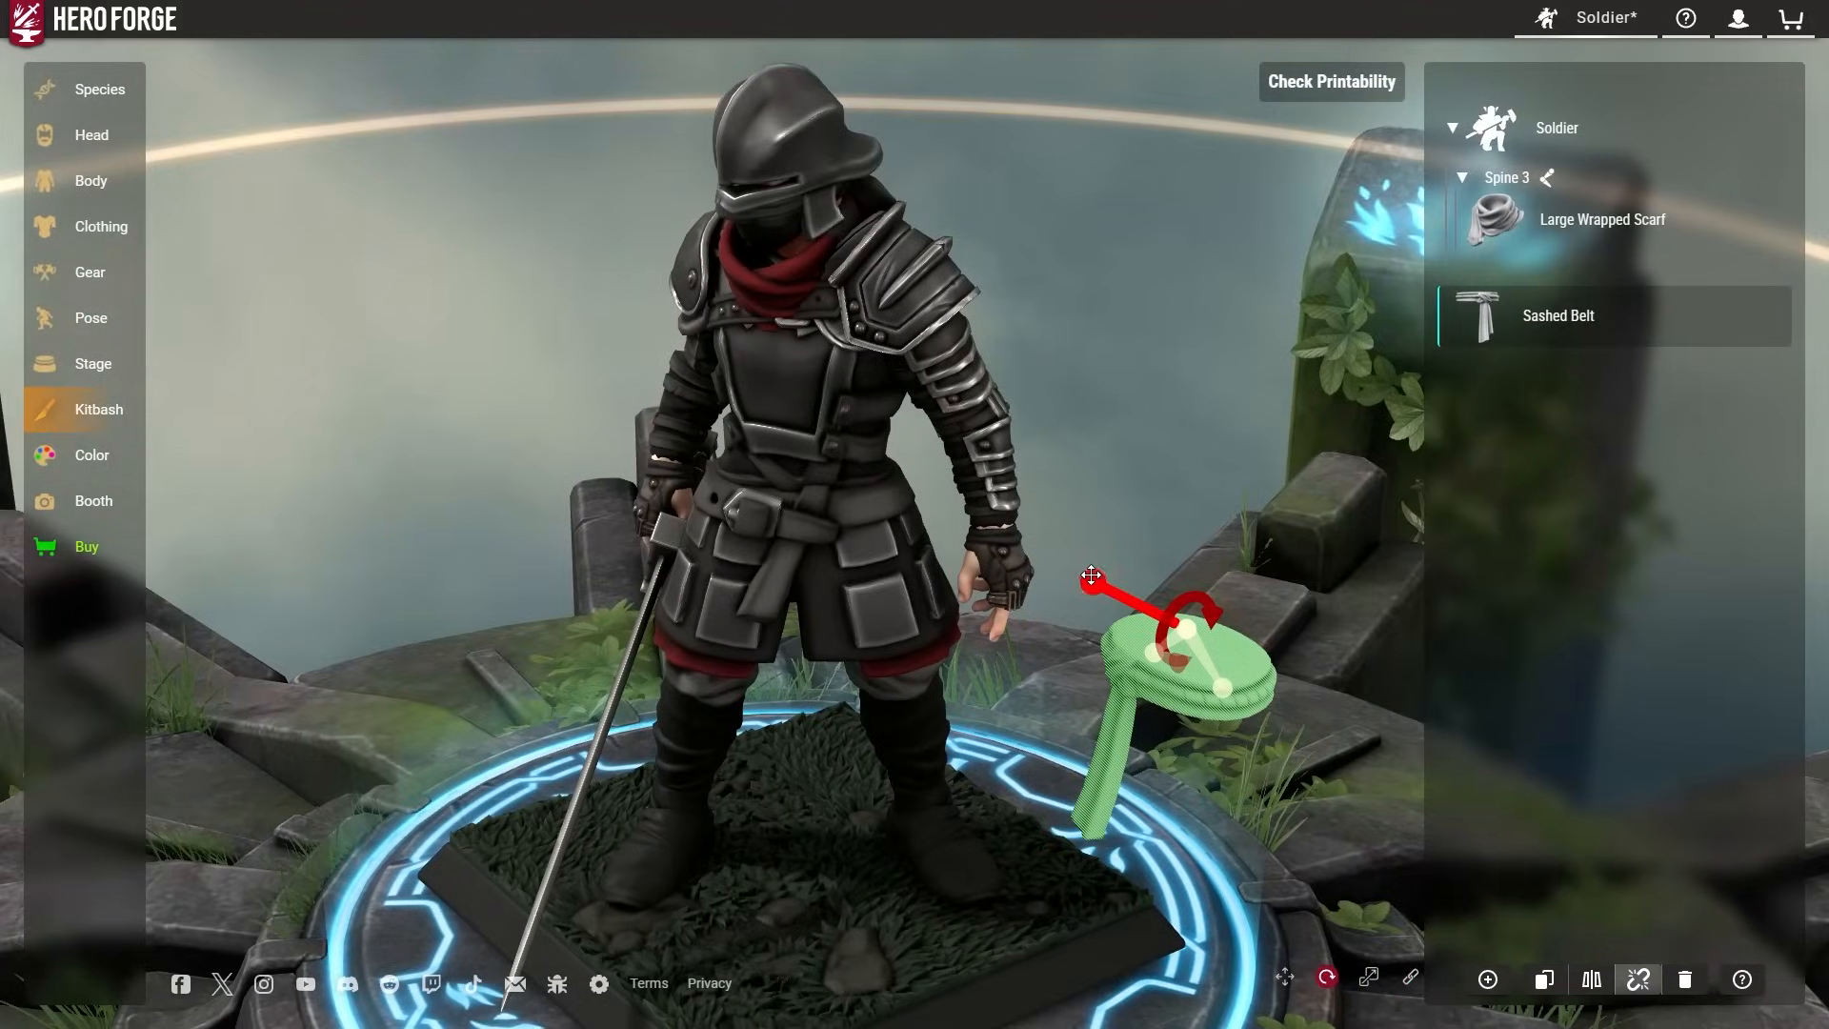
pyautogui.moveTo(1176, 610); pyautogui.dragTo(1058, 615)
pyautogui.click(1286, 977)
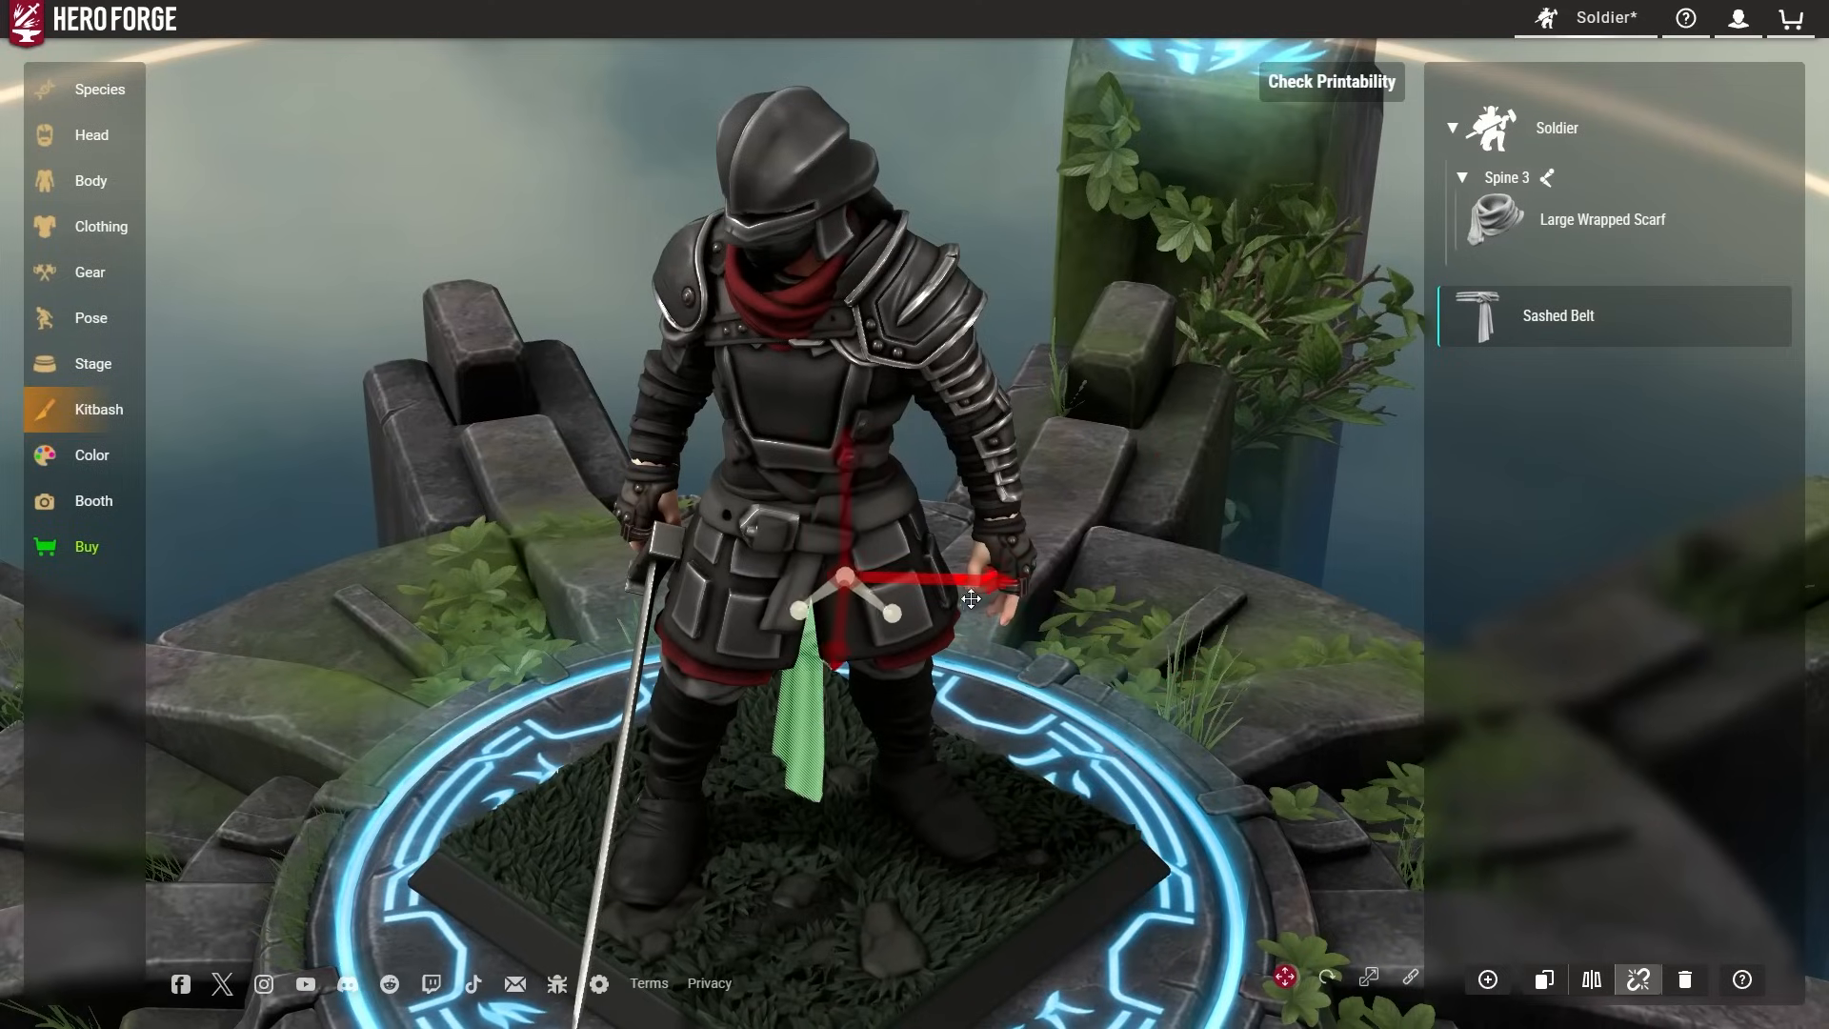
pyautogui.moveTo(872, 448); pyautogui.dragTo(834, 315)
pyautogui.click(1327, 976)
pyautogui.moveTo(1293, 821); pyautogui.dragTo(739, 488)
pyautogui.click(1285, 977)
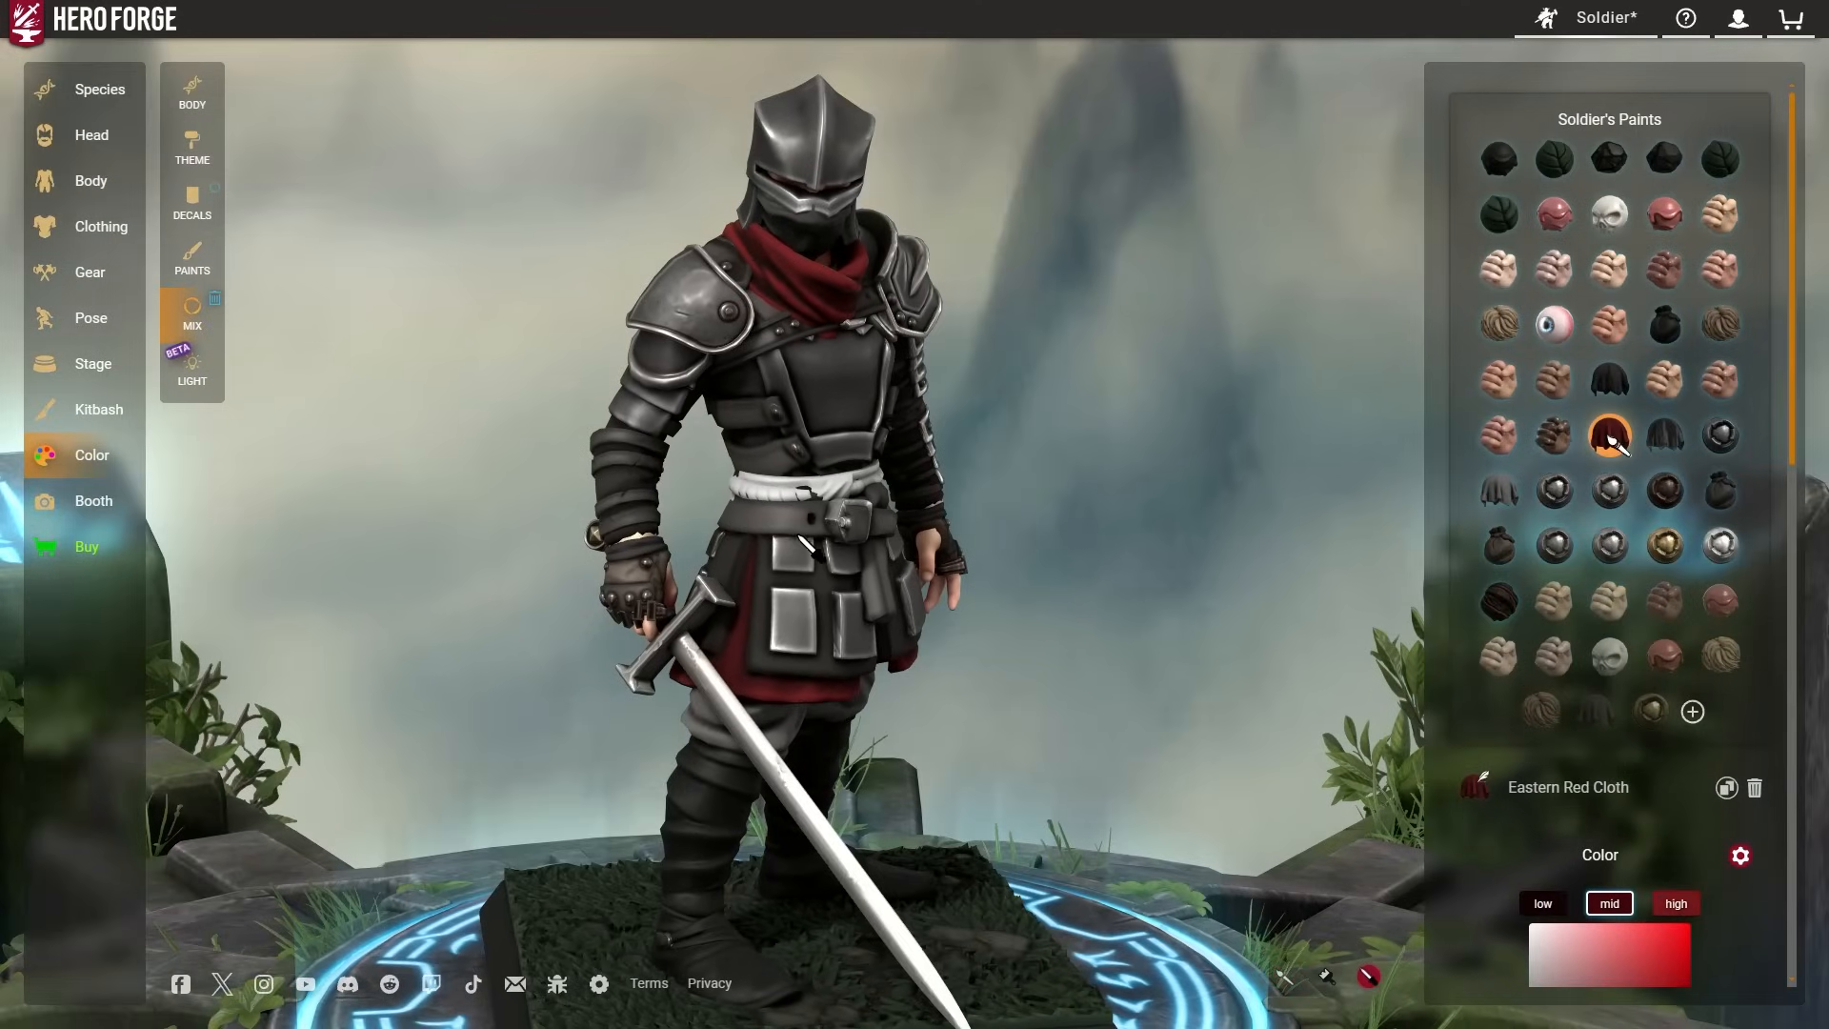
# Paint the Sashed Belt with Eastern Gambeson and sample the paint of the soldier's buckled belt.
pyautogui.click(1518, 98)
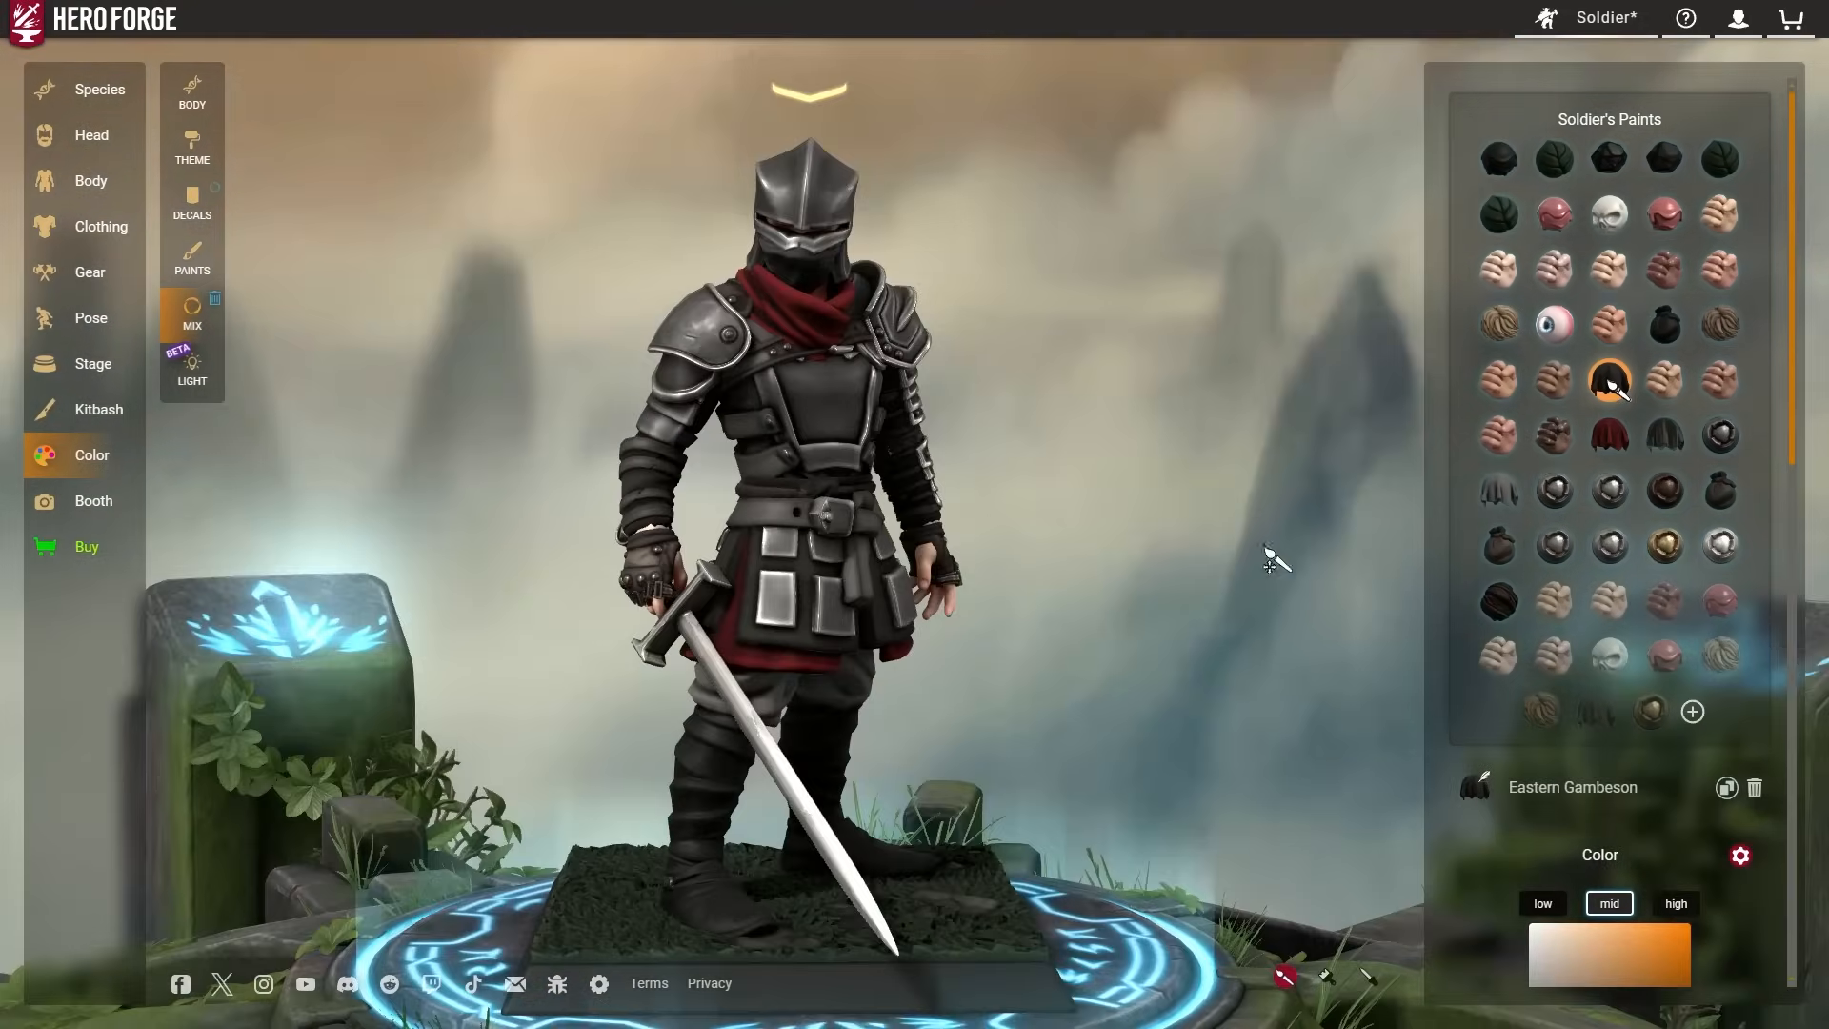
pyautogui.click(1370, 977)
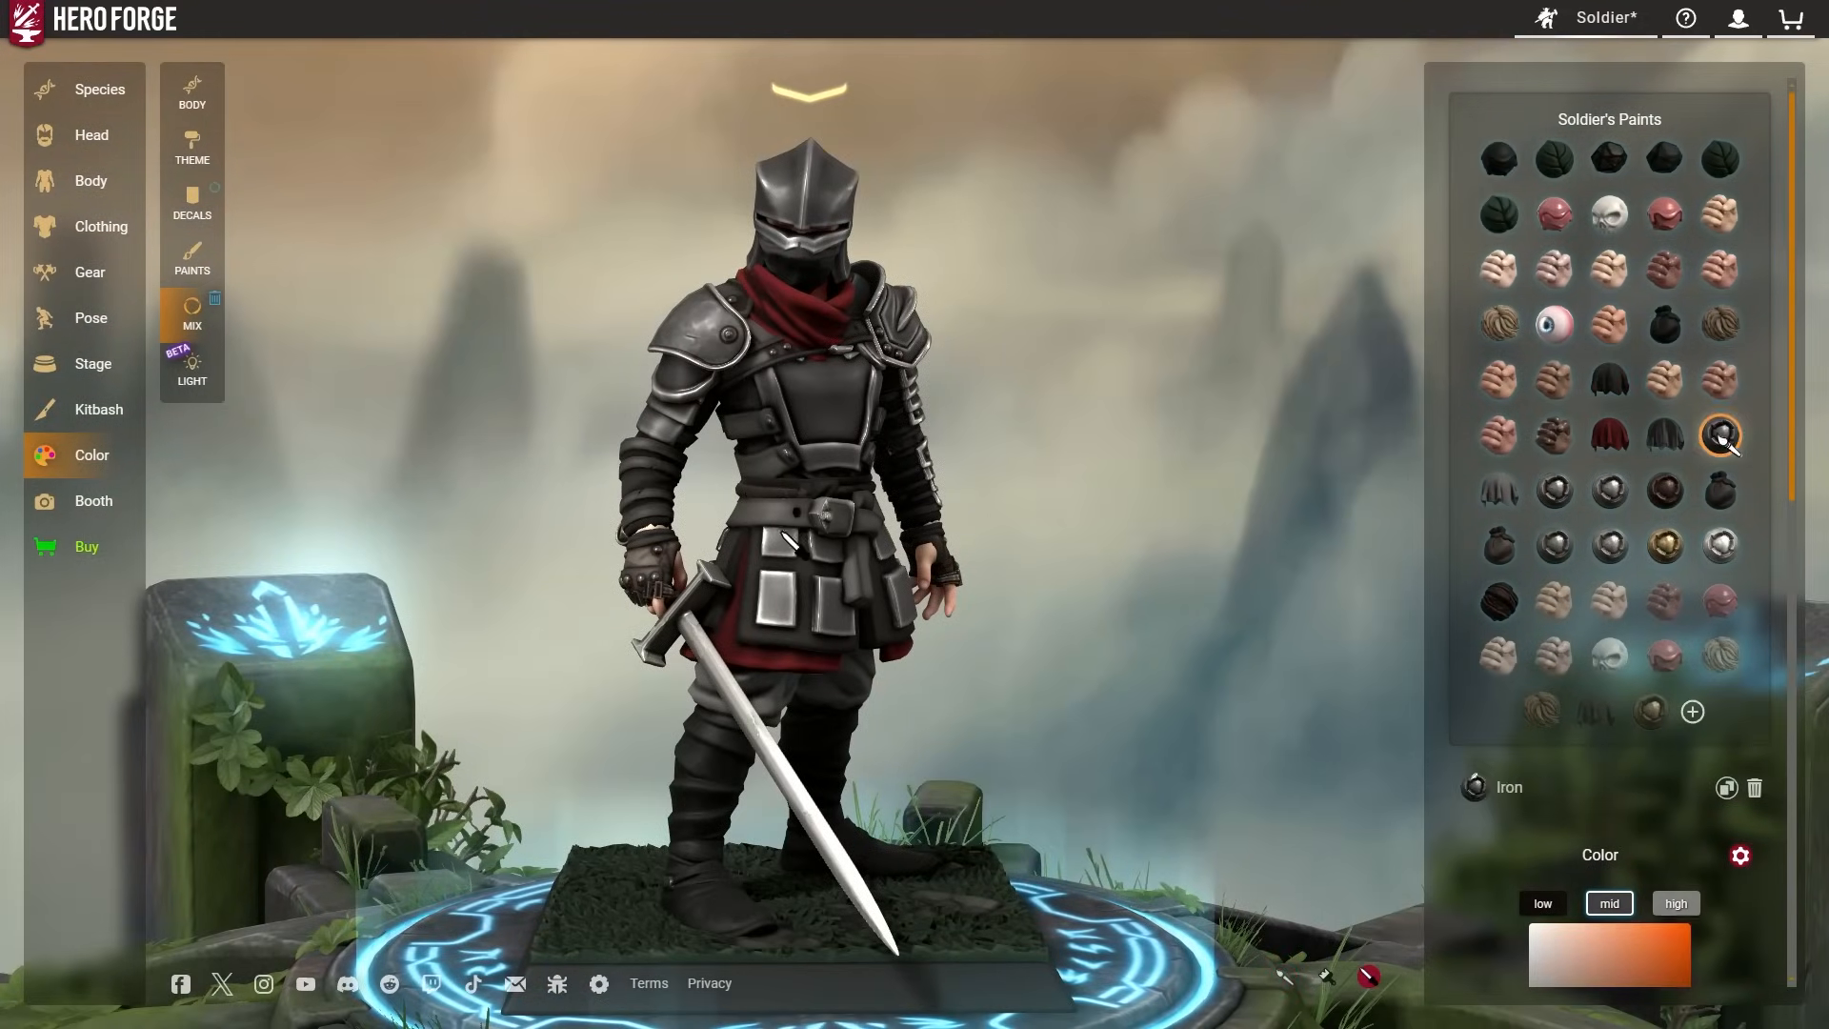
pyautogui.click(858, 514)
pyautogui.moveTo(1129, 450); pyautogui.dragTo(1021, 474)
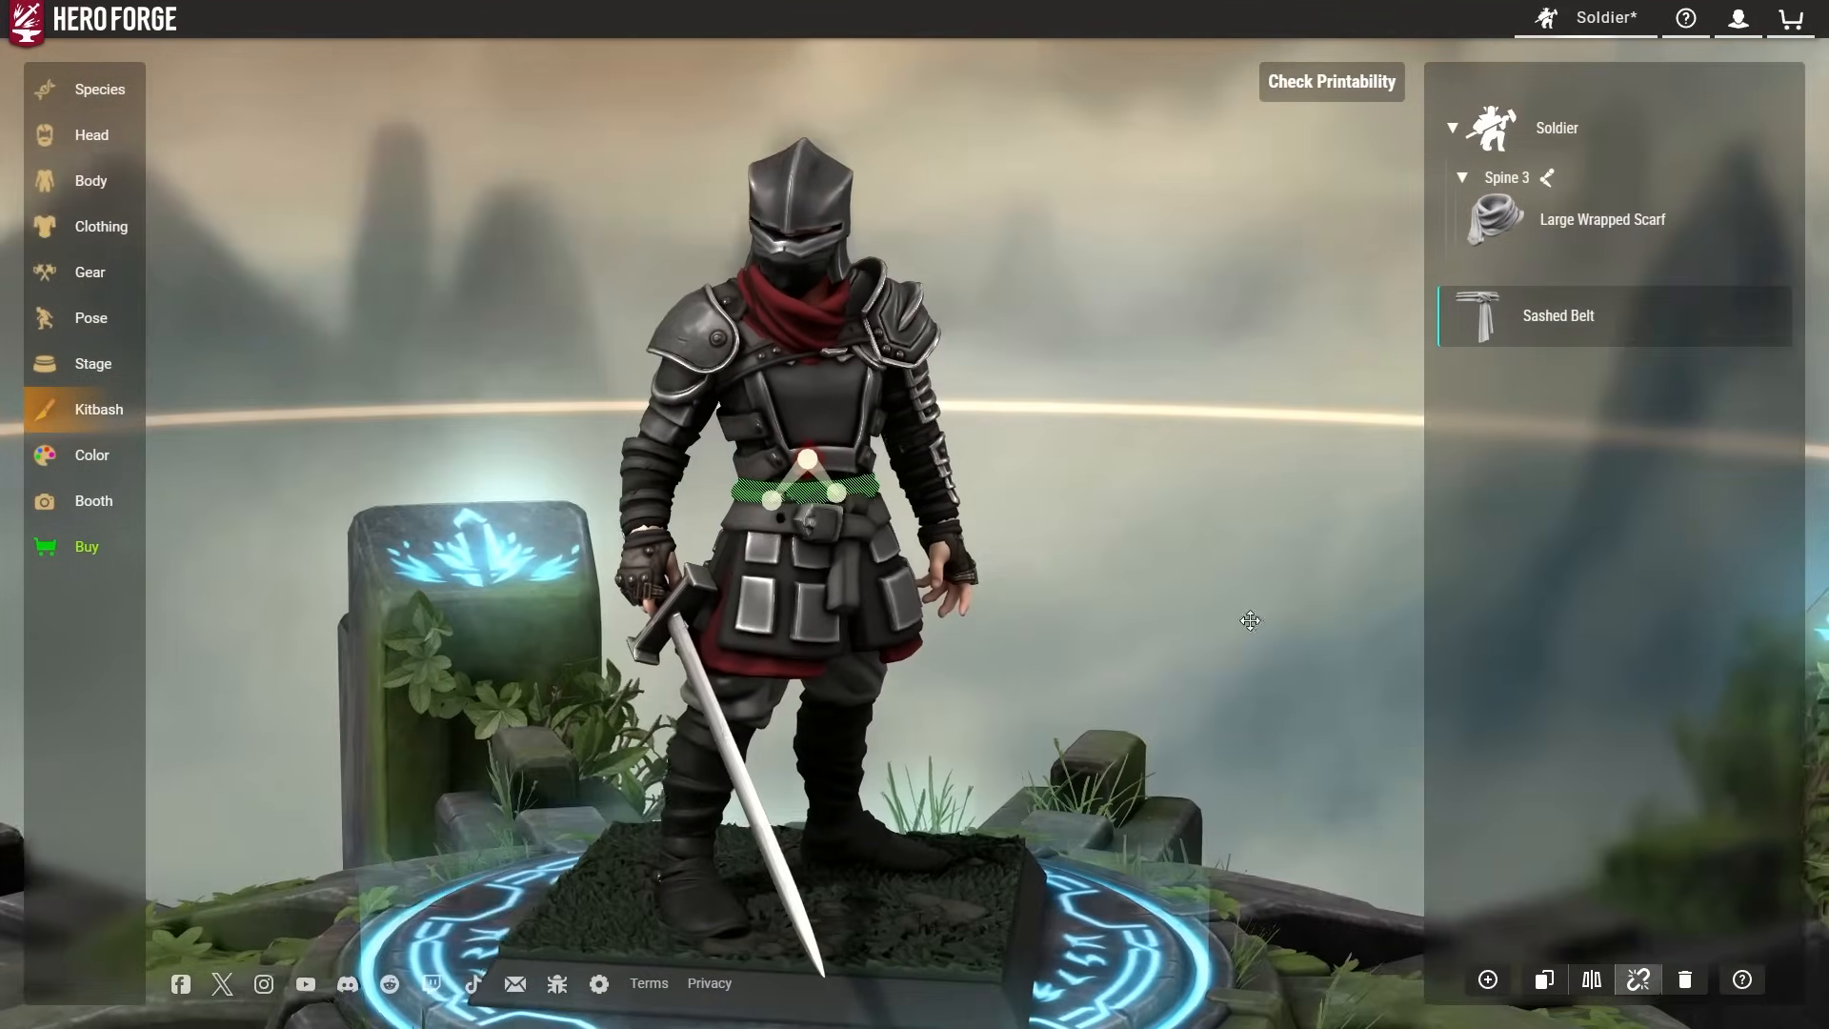
pyautogui.moveTo(1180, 536); pyautogui.dragTo(1335, 499)
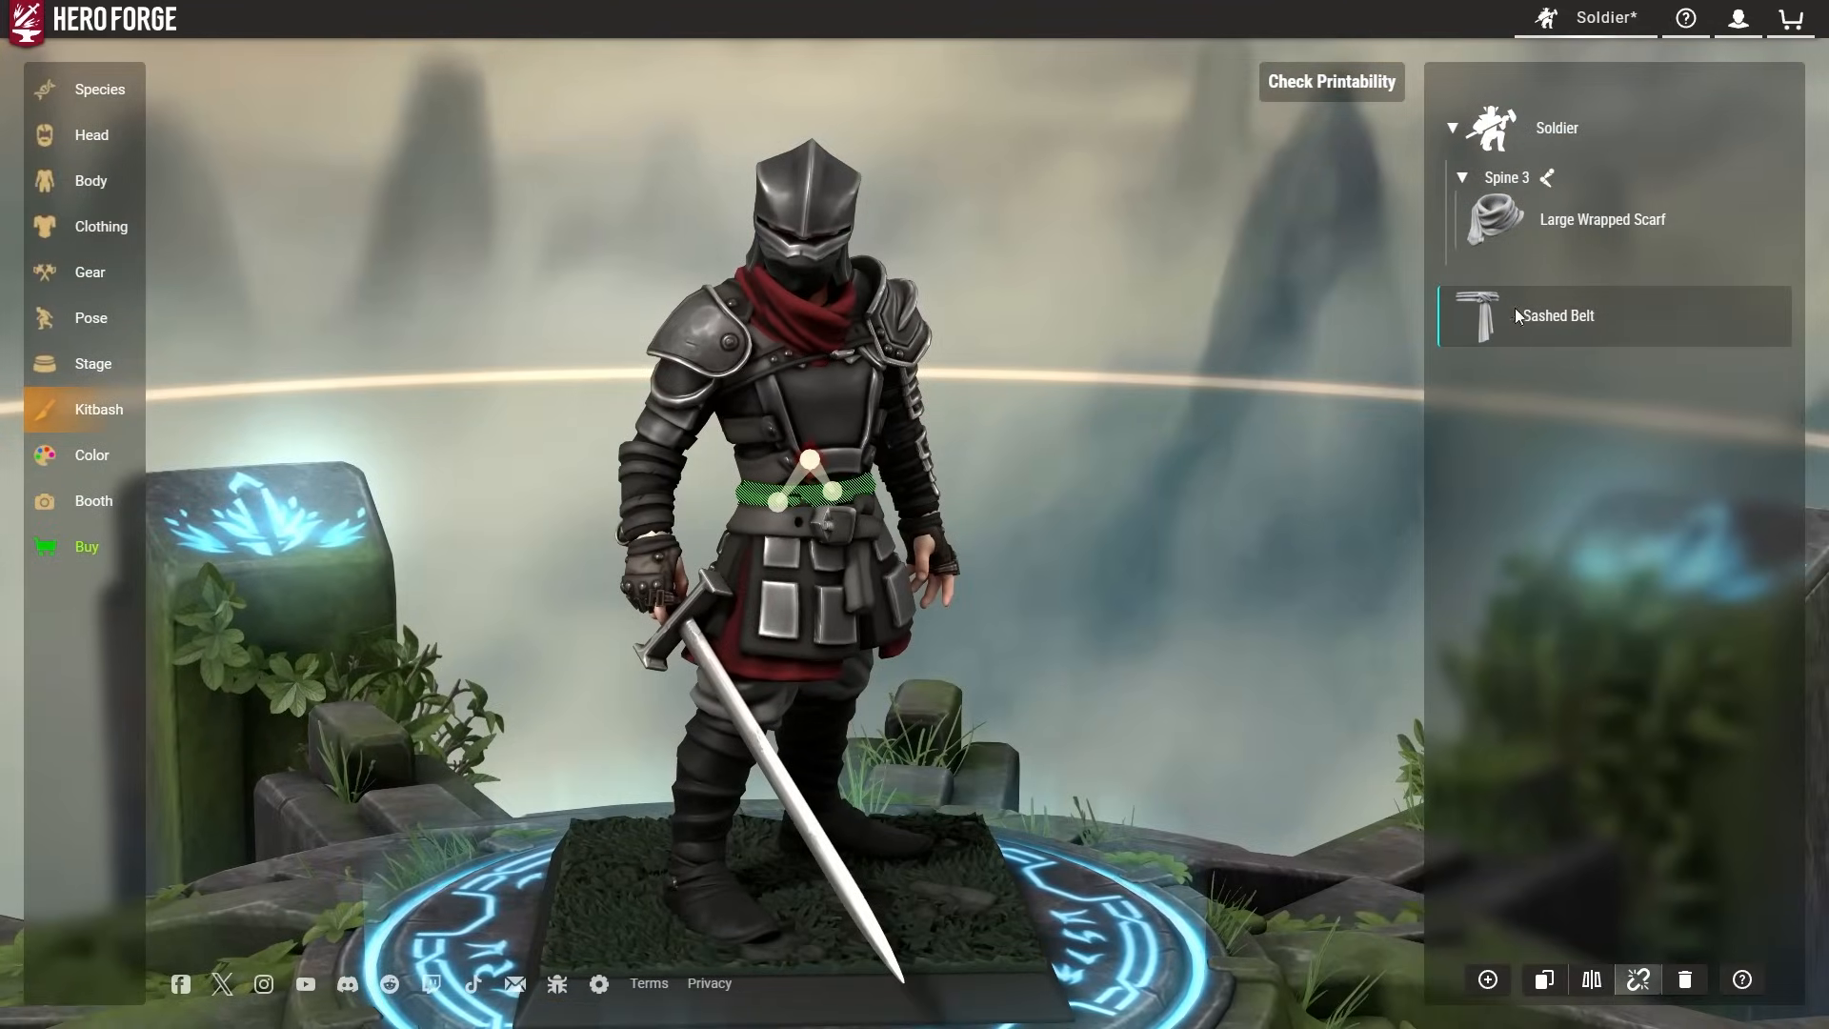
# Try shifting the whole soldier with the Sideways setting while the belt is unattached, and undo the shift.
pyautogui.click(115, 317)
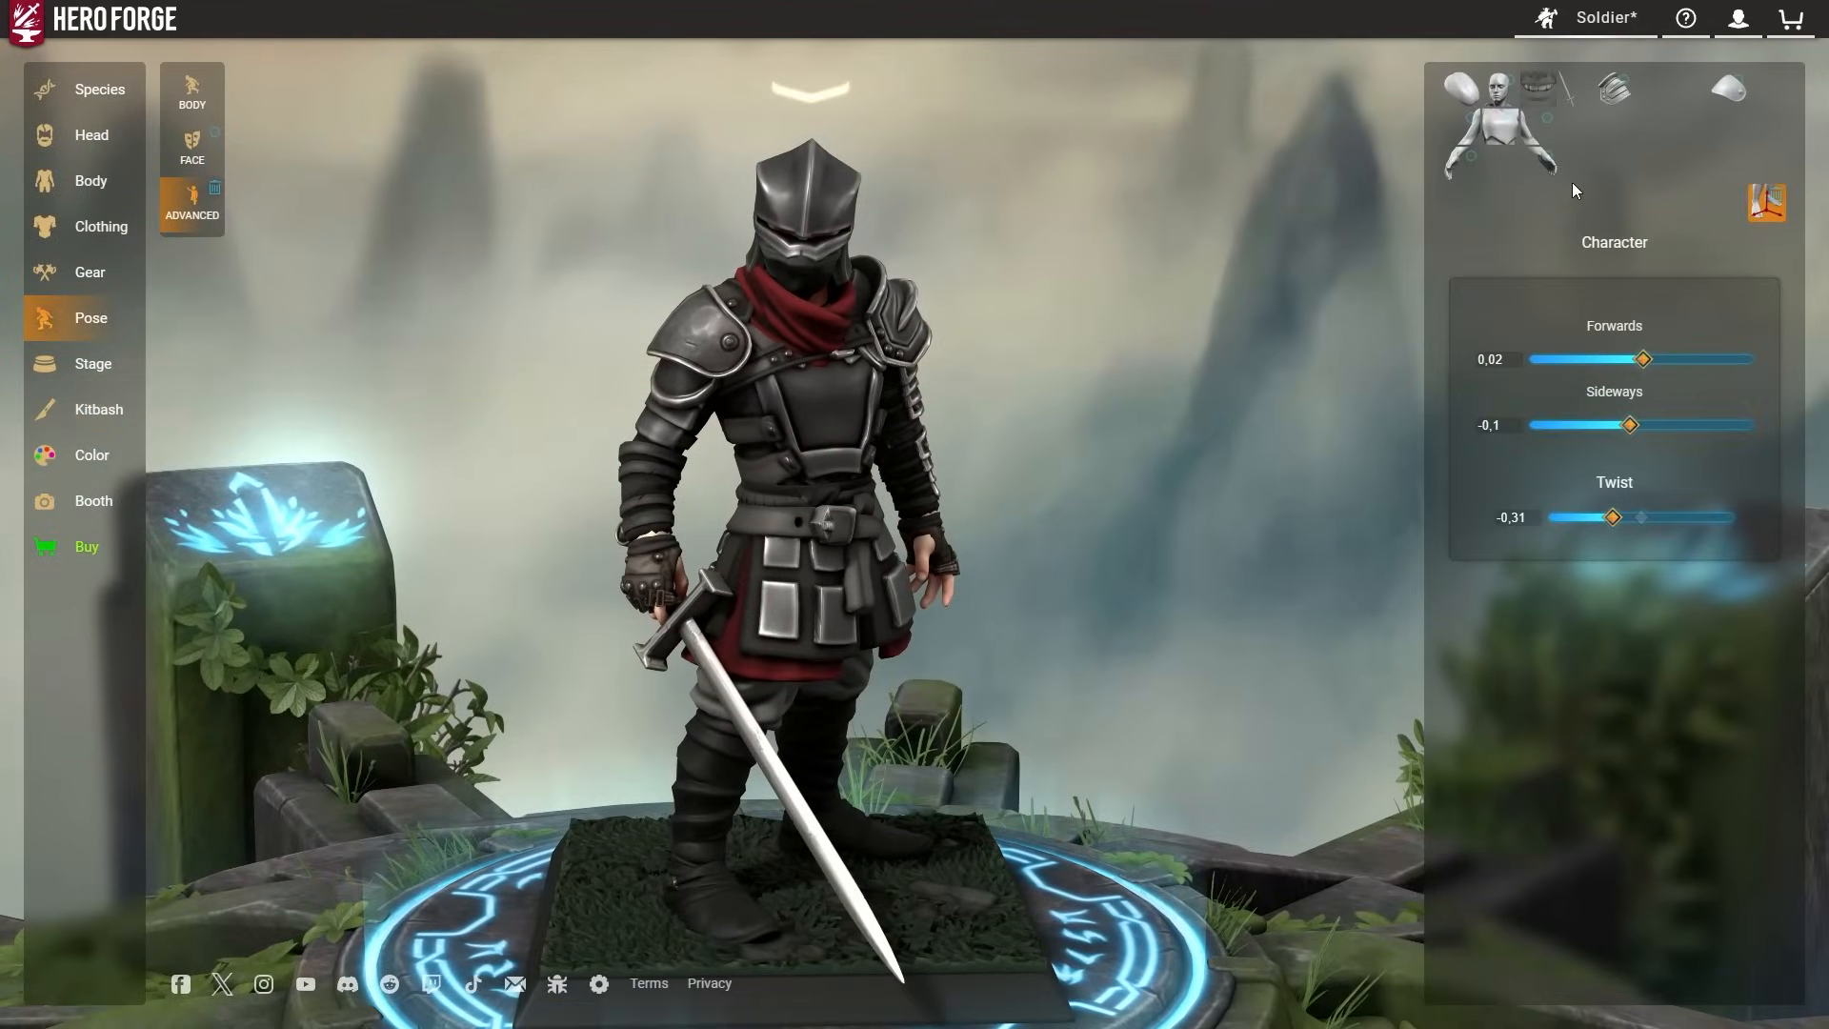
pyautogui.moveTo(1631, 425); pyautogui.dragTo(1754, 435)
pyautogui.moveTo(1150, 367); pyautogui.dragTo(1184, 355)
pyautogui.hotkey('ctrl', 'z')
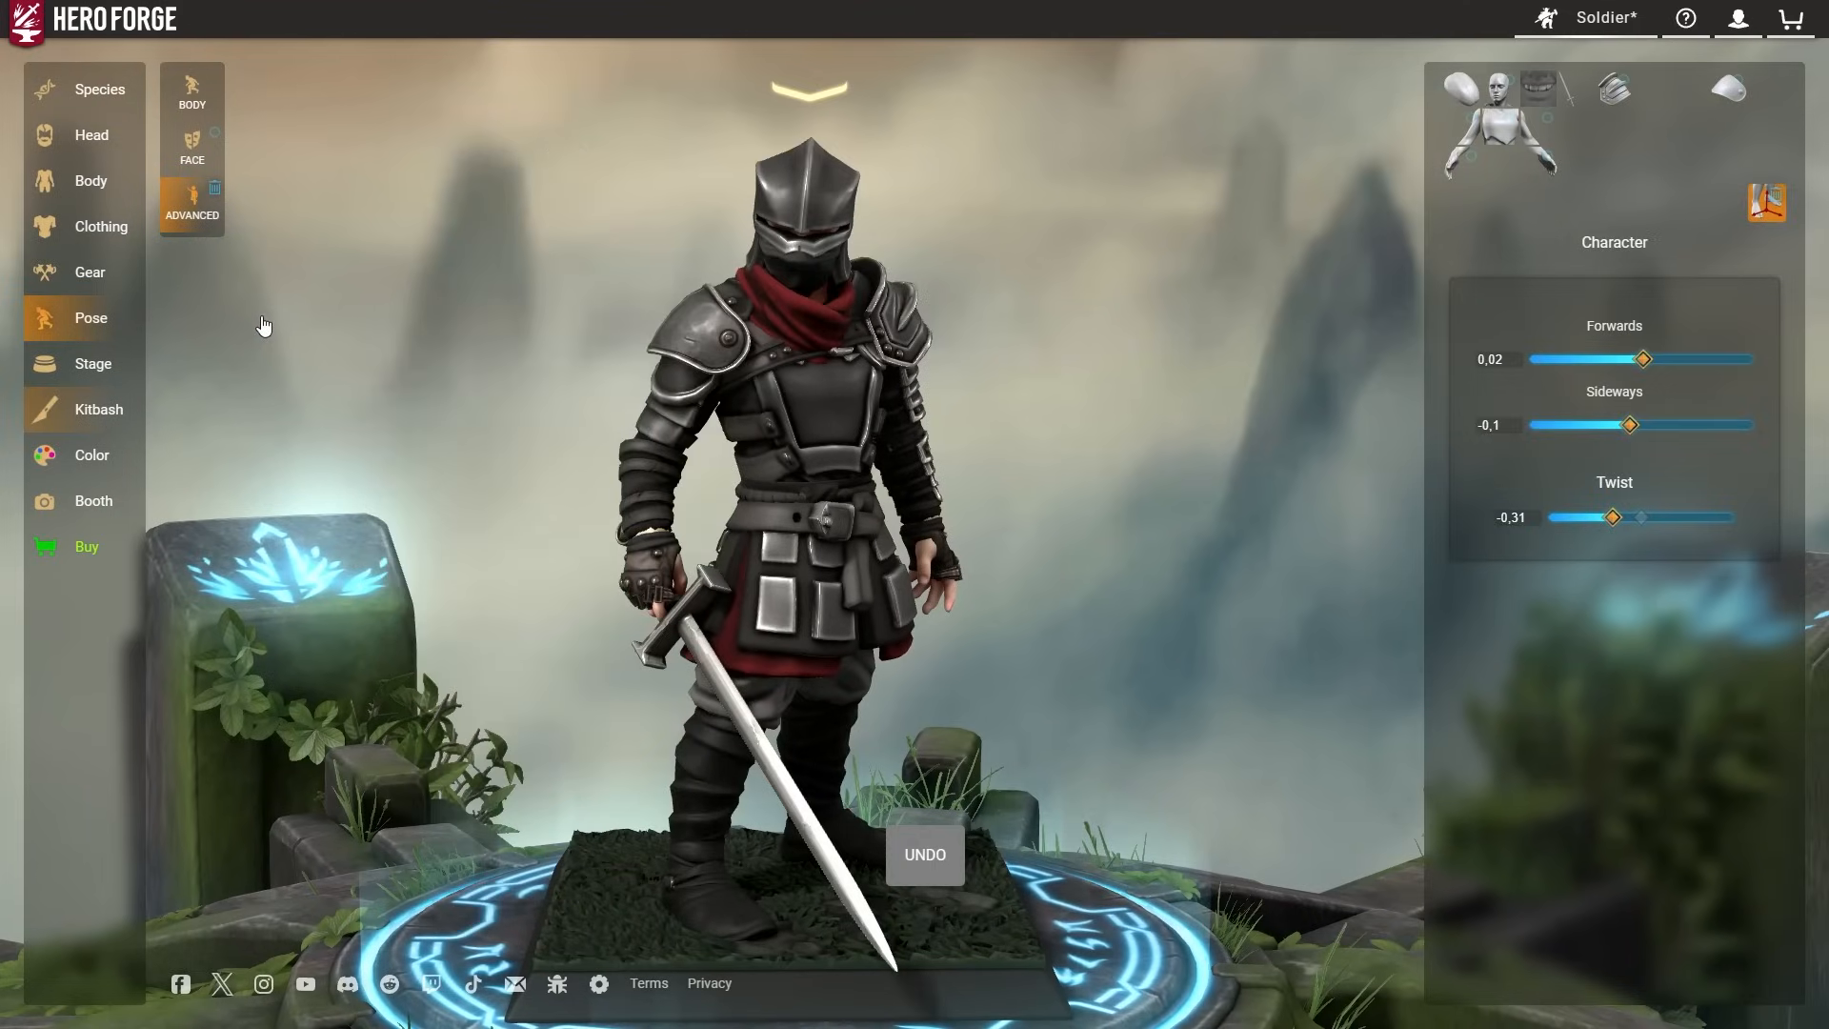
# Attach the Sashed Belt to the soldier's Hips joint.
pyautogui.moveTo(1155, 395); pyautogui.dragTo(820, 466)
pyautogui.moveTo(1126, 473); pyautogui.dragTo(1320, 475)
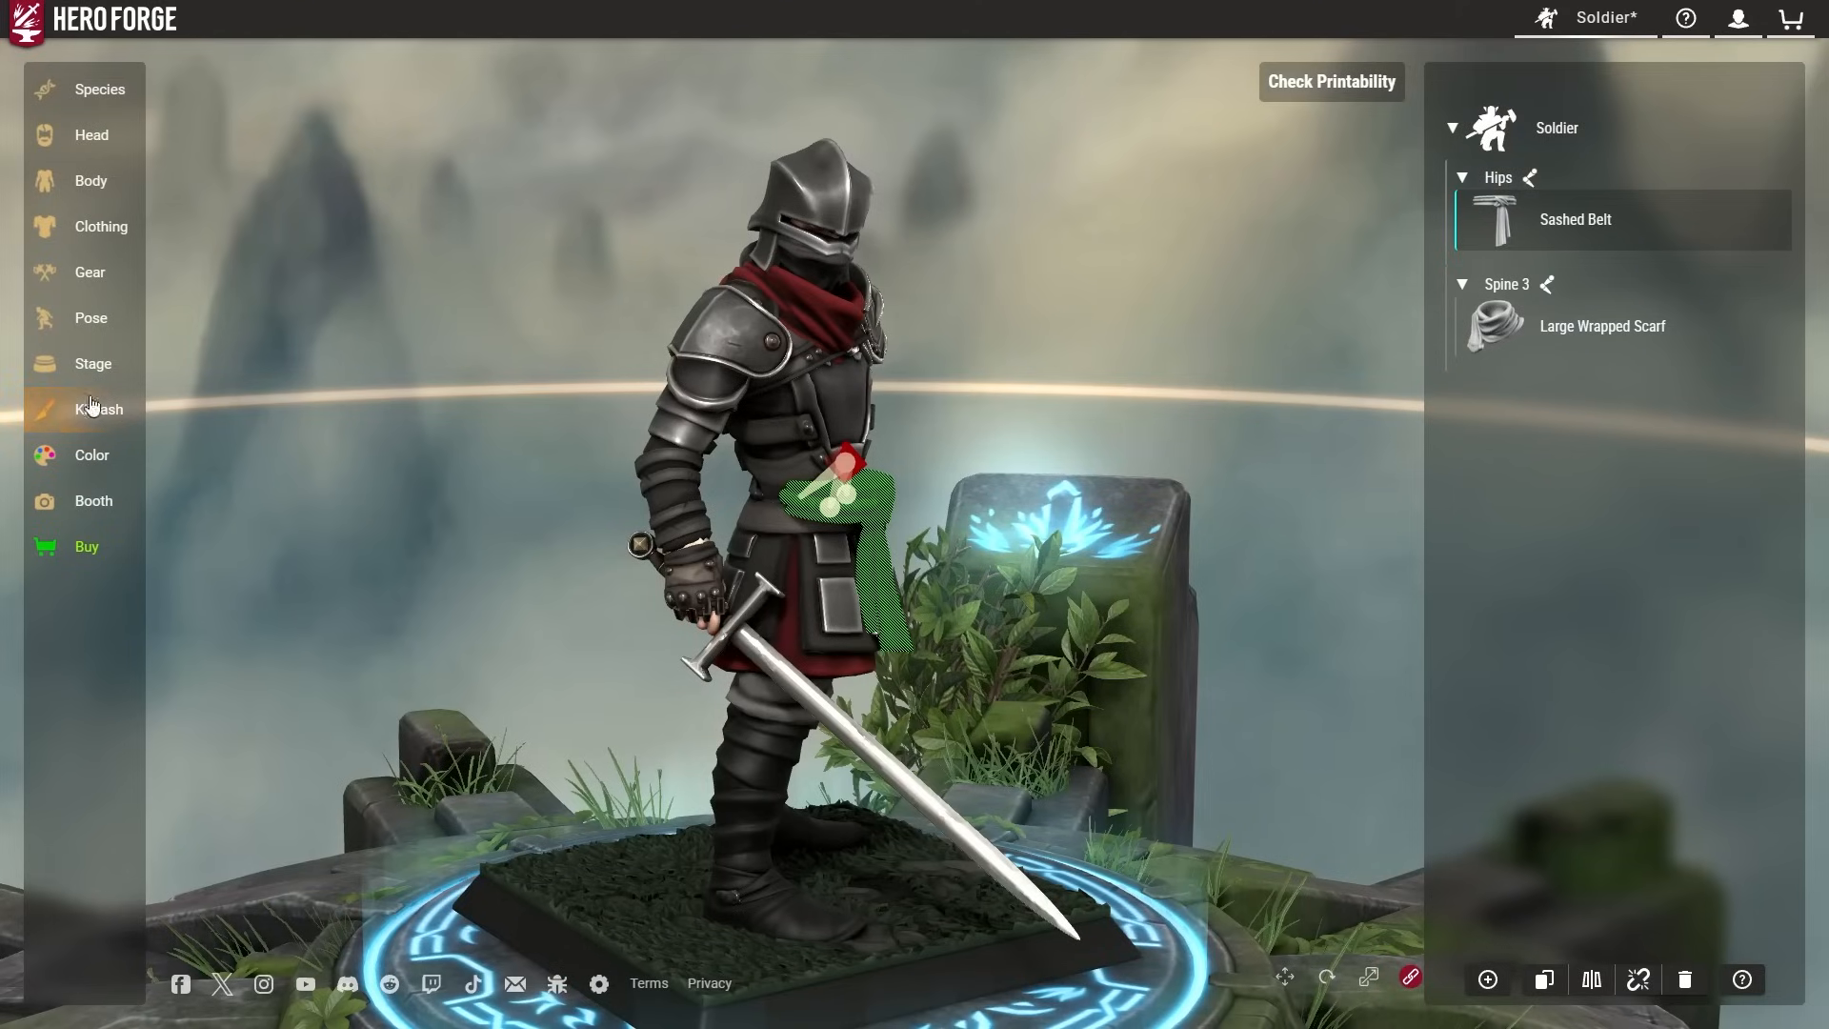
# Adjust the whole character's Sideways position to check how the hip-attached belt follows.
pyautogui.click(91, 317)
pyautogui.click(194, 285)
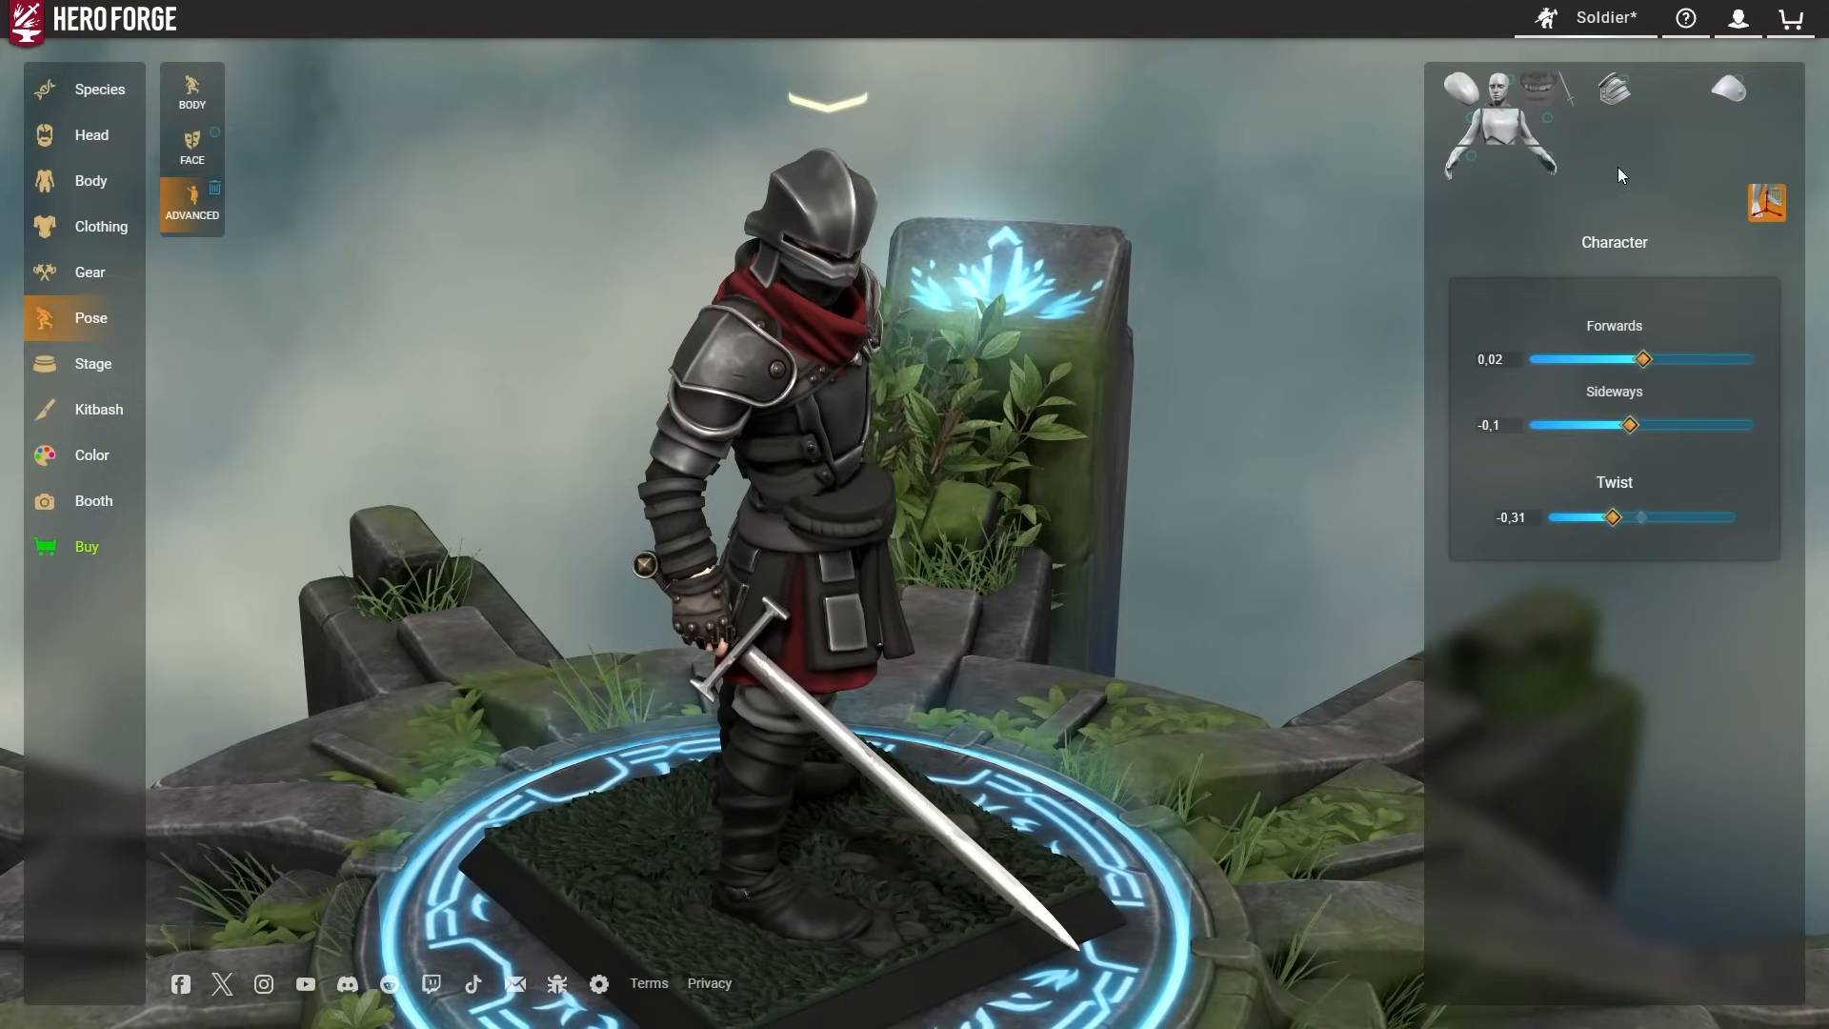
pyautogui.moveTo(1635, 435); pyautogui.dragTo(1638, 426)
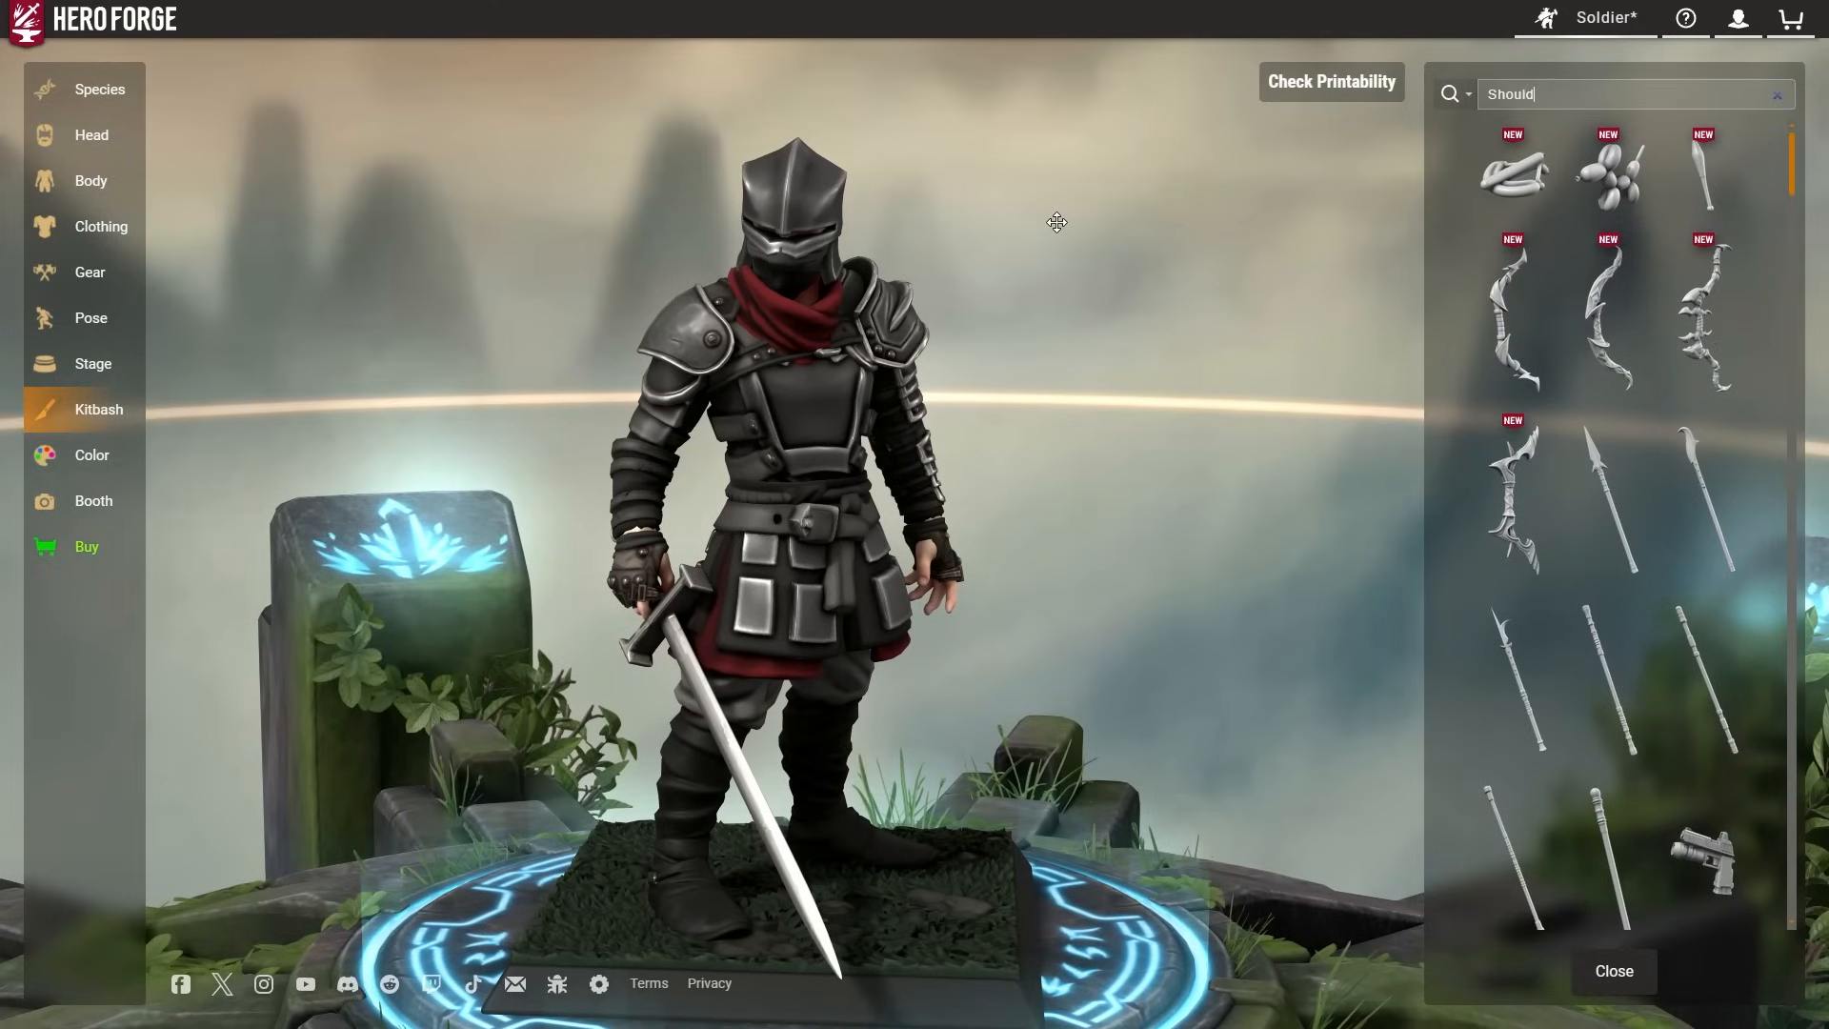
# Search the kitbash parts for Shoulder and add the Knight Errant Spaulders.
pyautogui.moveTo(775, 284); pyautogui.dragTo(886, 303)
pyautogui.moveTo(1793, 185); pyautogui.dragTo(1759, 275)
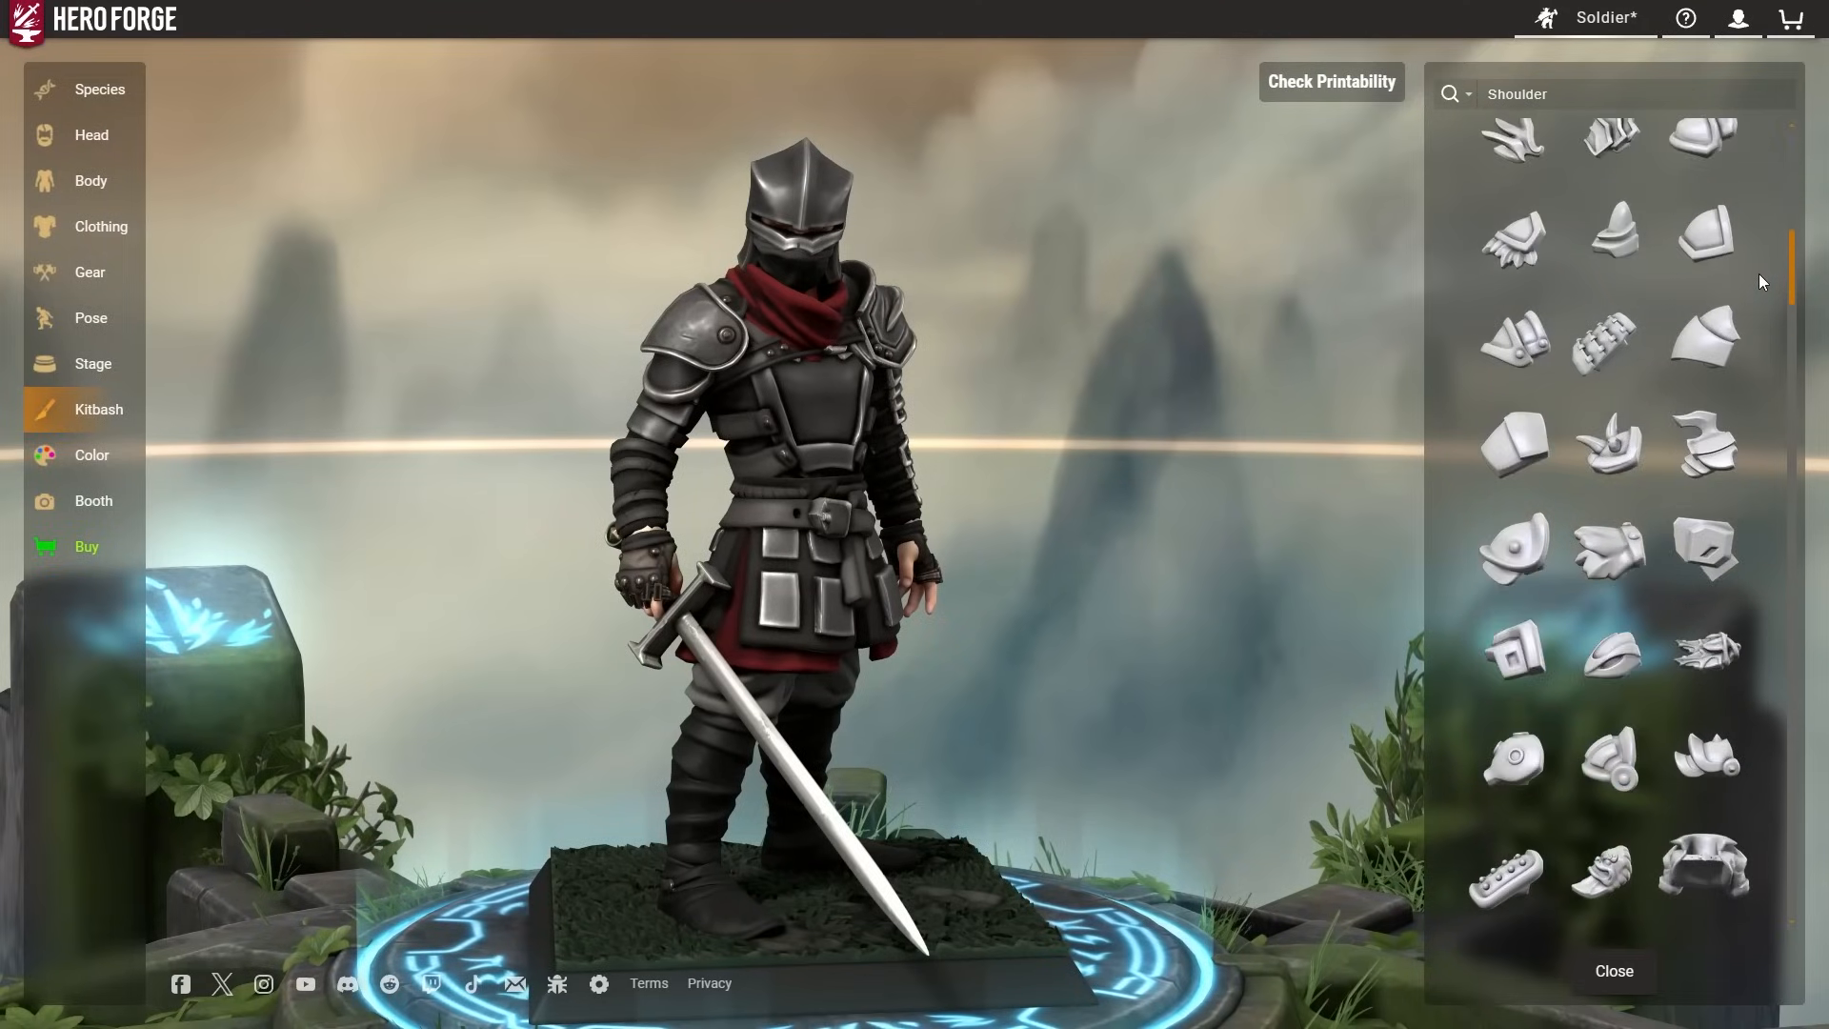
pyautogui.click(1515, 534)
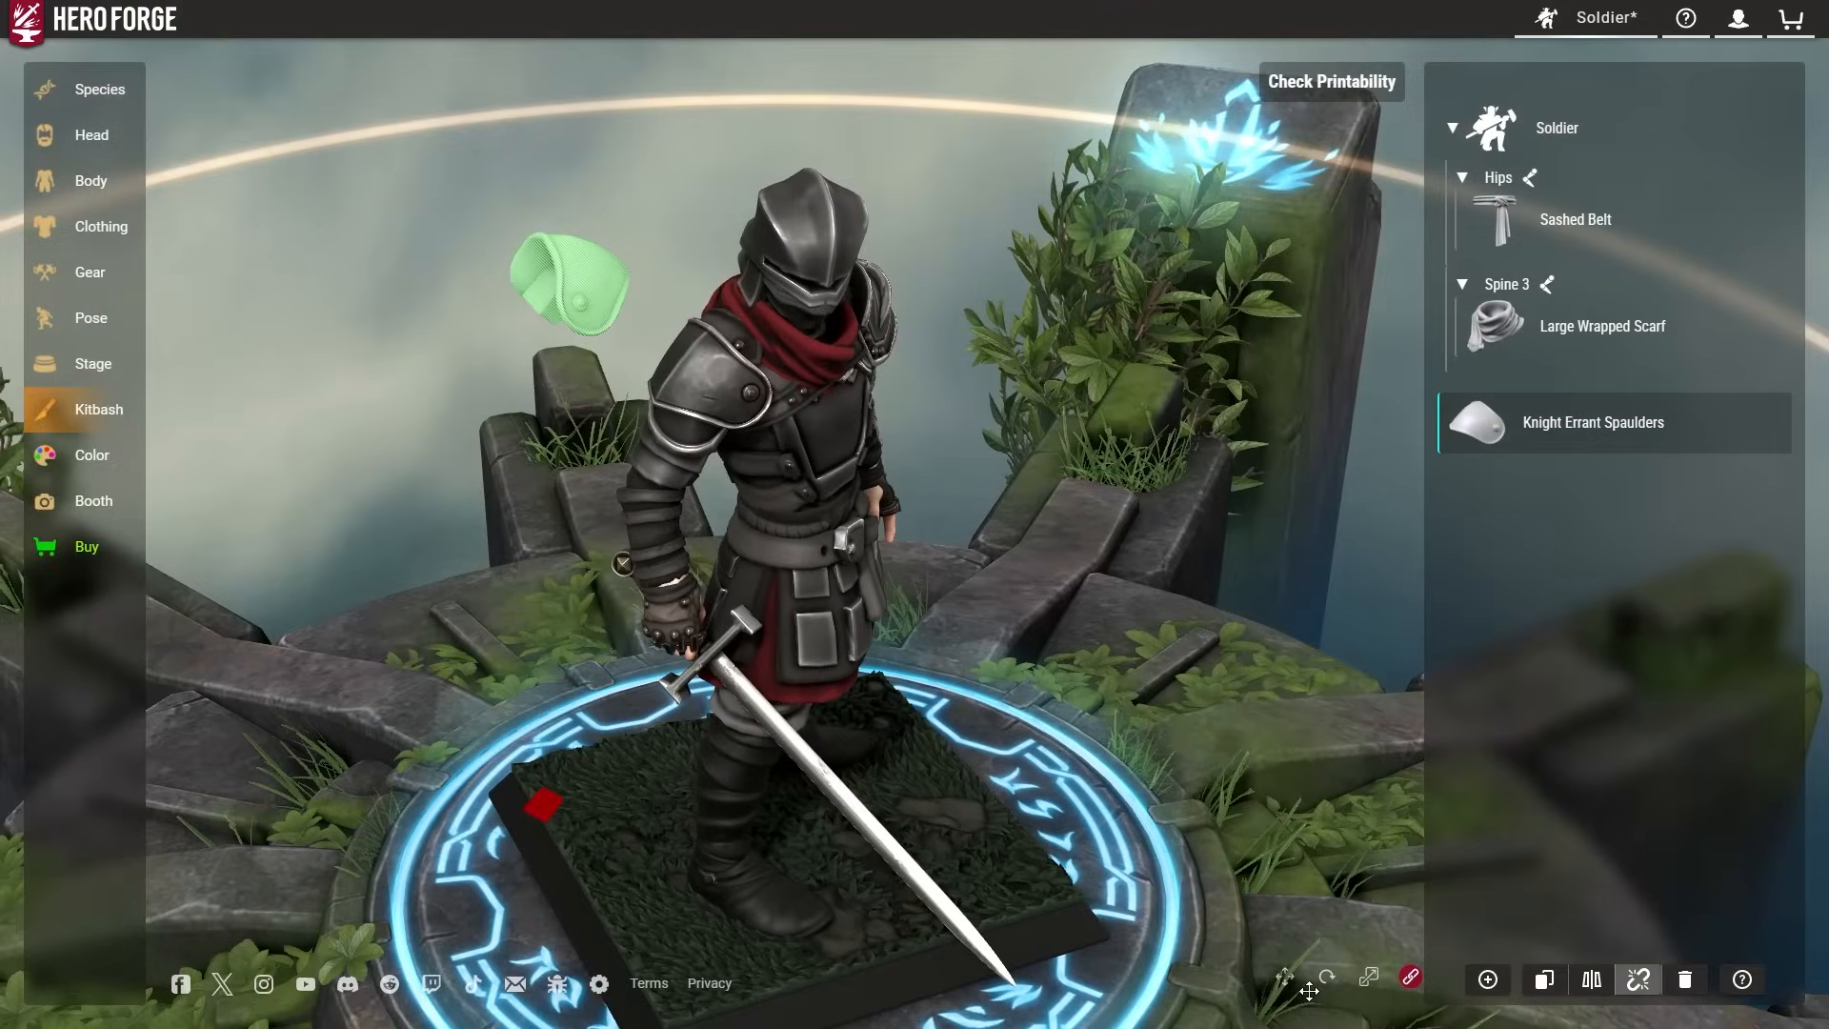
# Rotate the Knight Errant Spaulders to line up with the soldier's shoulder.
pyautogui.click(1326, 977)
pyautogui.moveTo(408, 841); pyautogui.dragTo(816, 770)
pyautogui.moveTo(1086, 701); pyautogui.dragTo(1105, 618)
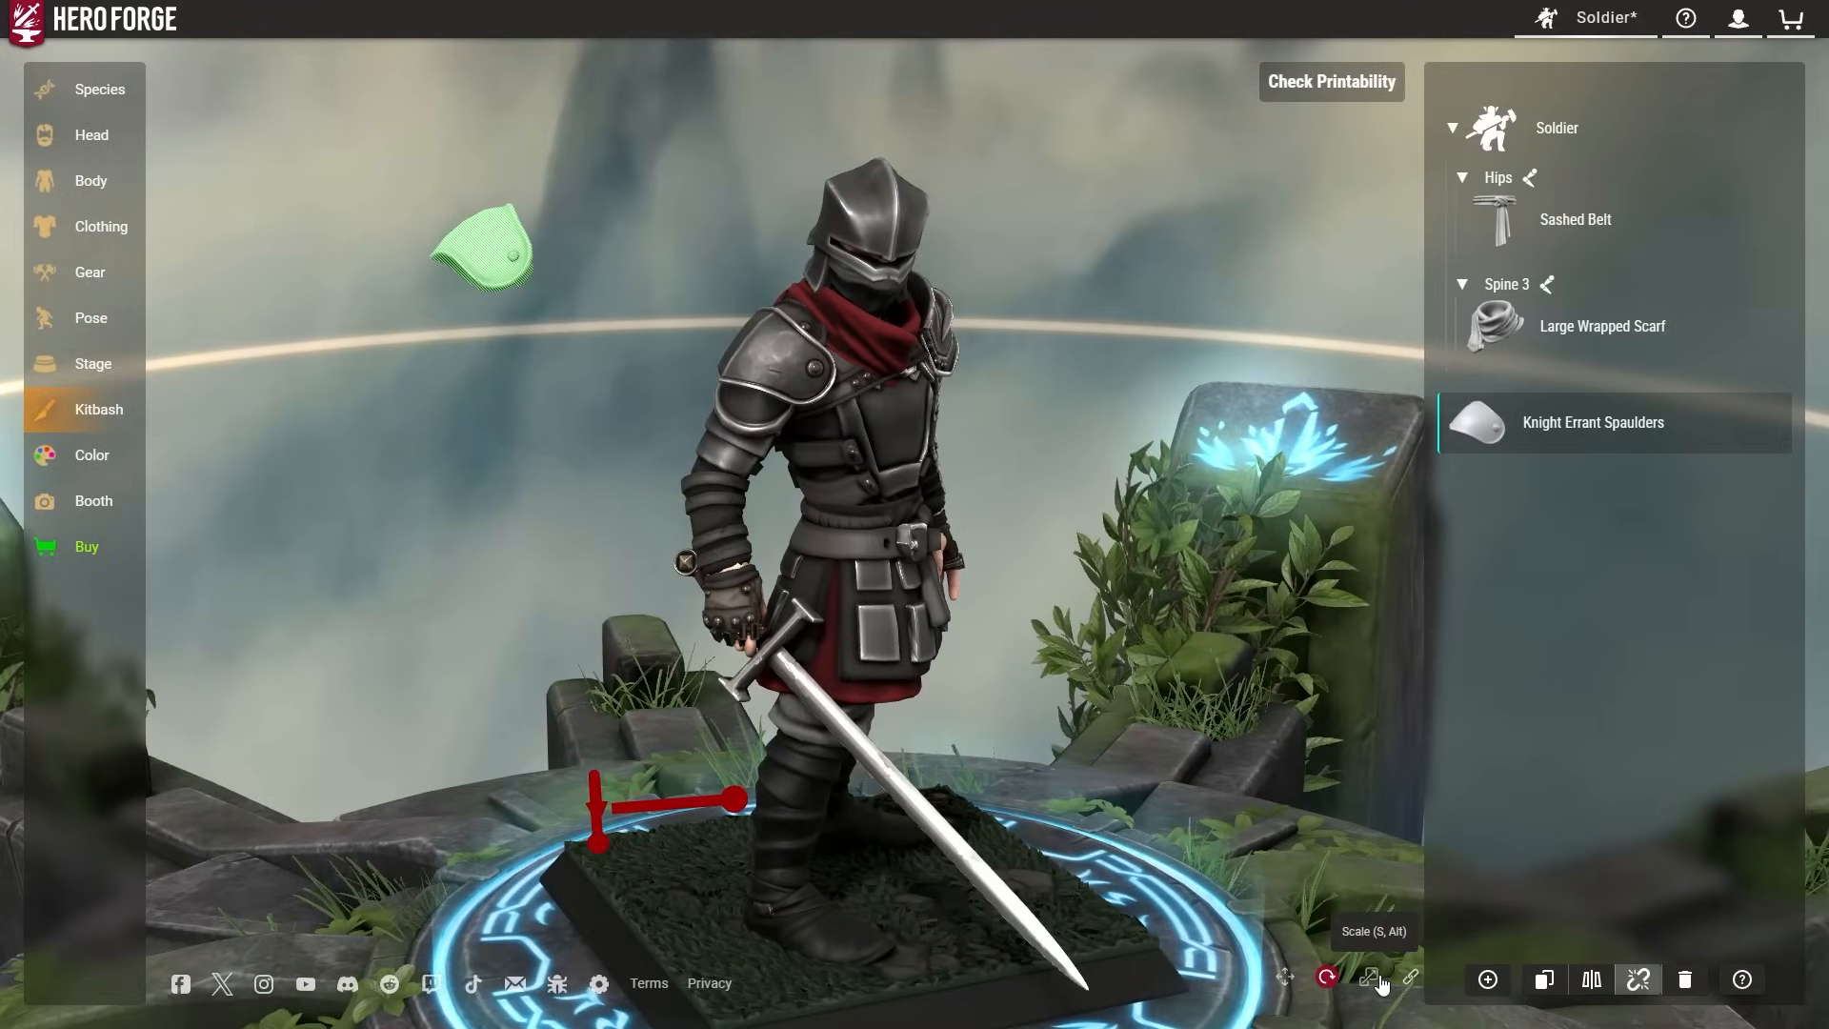
# Attach the Knight Errant Spaulders to the Left Shoulder joint and fit them below the existing shoulder plate.
pyautogui.click(1286, 977)
pyautogui.click(763, 387)
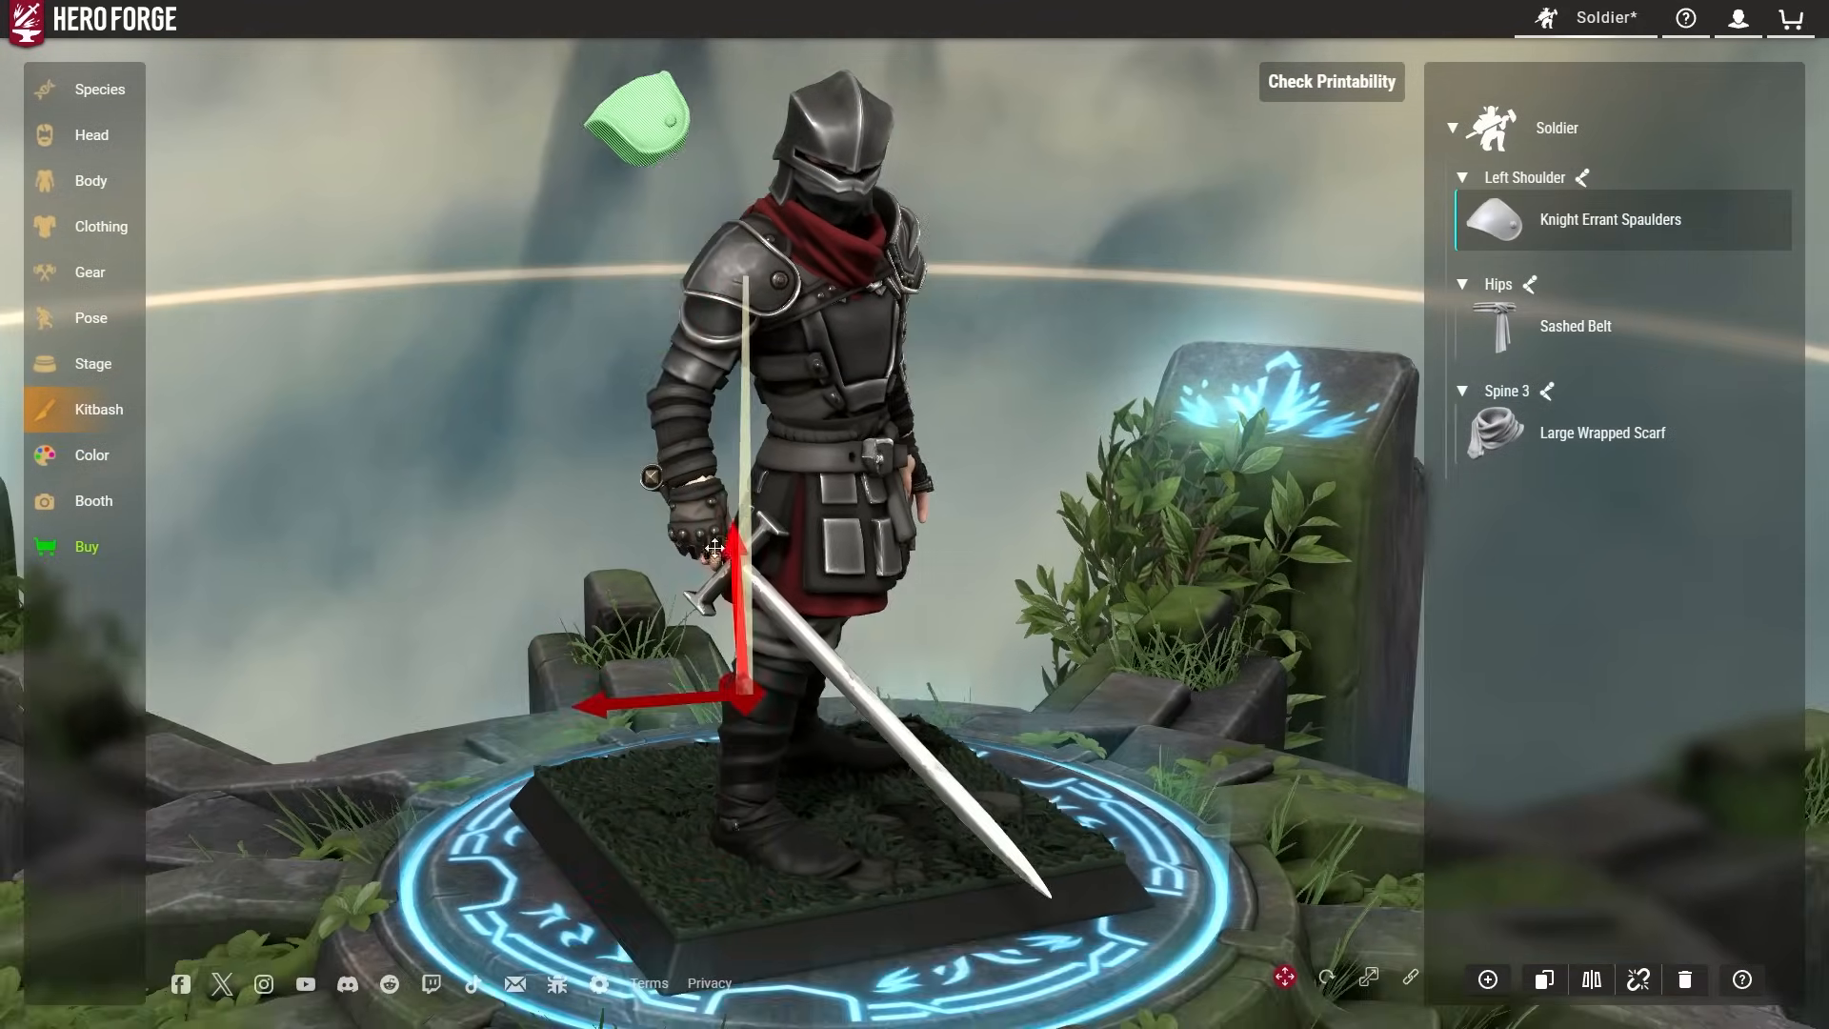
pyautogui.moveTo(916, 921); pyautogui.dragTo(933, 924)
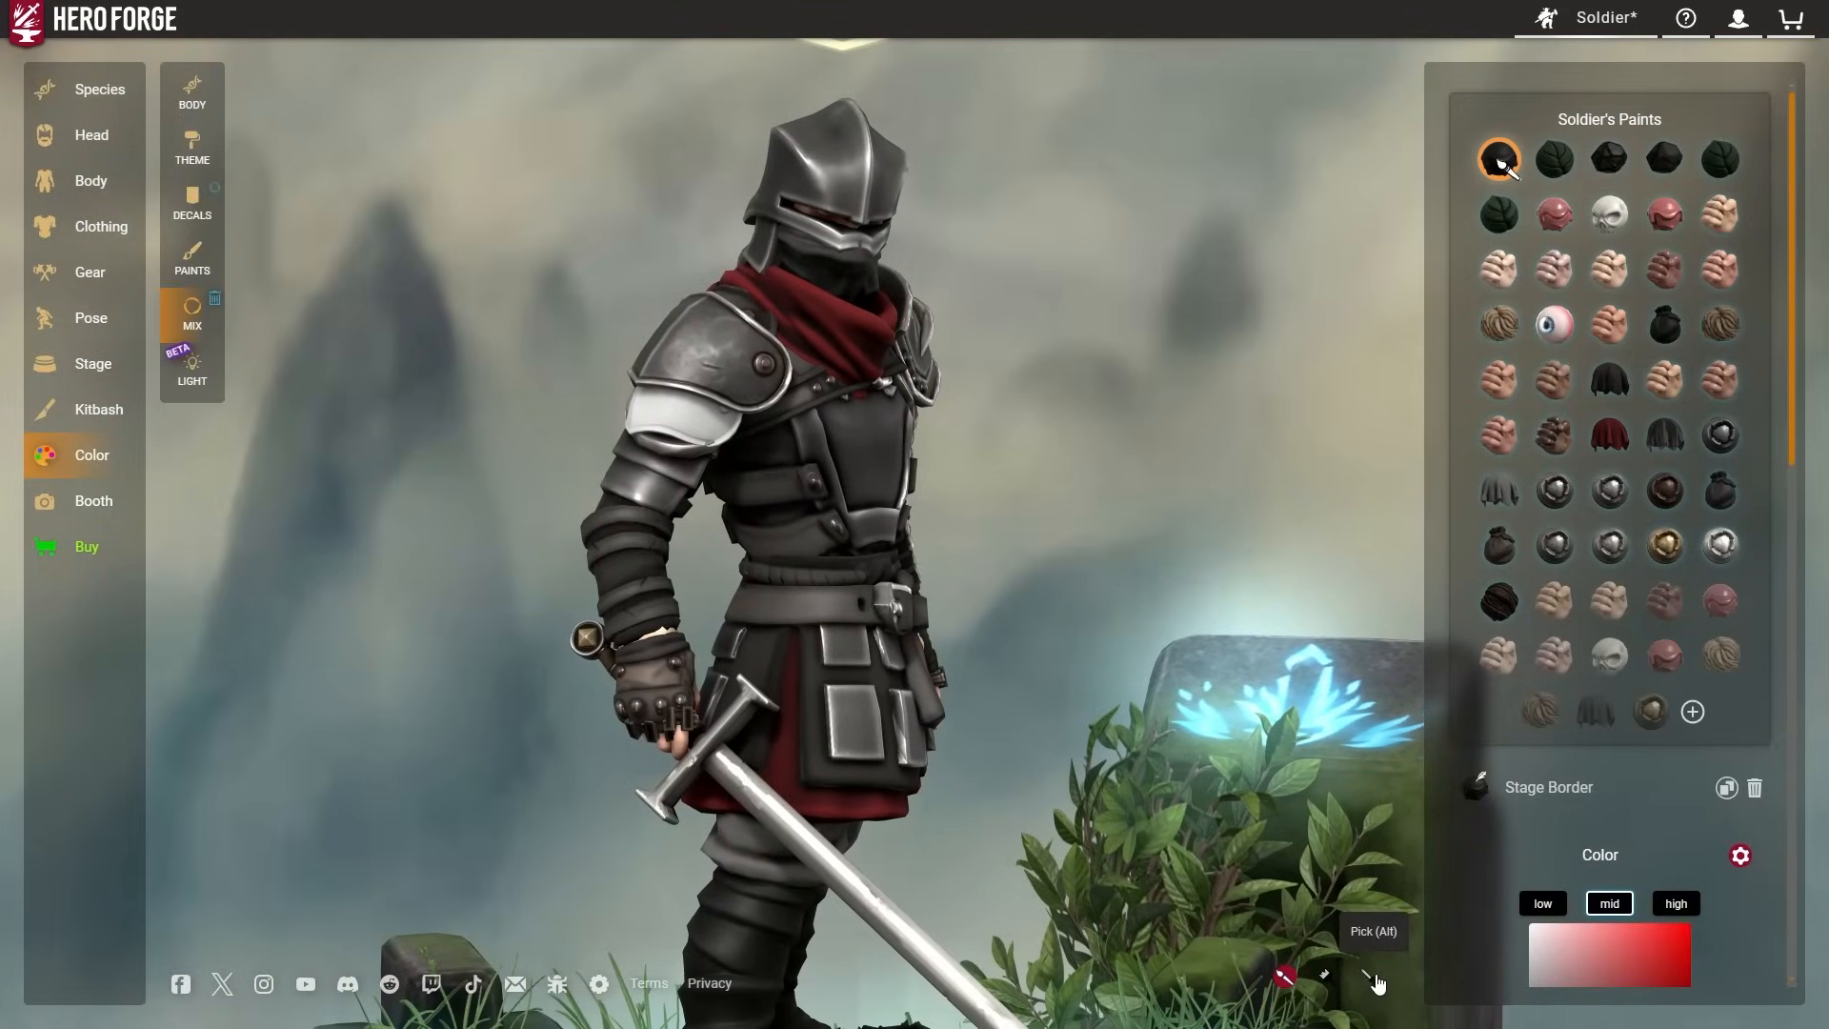
# Pick the existing shoulder plate's paint to colour the Knight Errant Spaulders to match.
pyautogui.click(1372, 979)
pyautogui.click(722, 374)
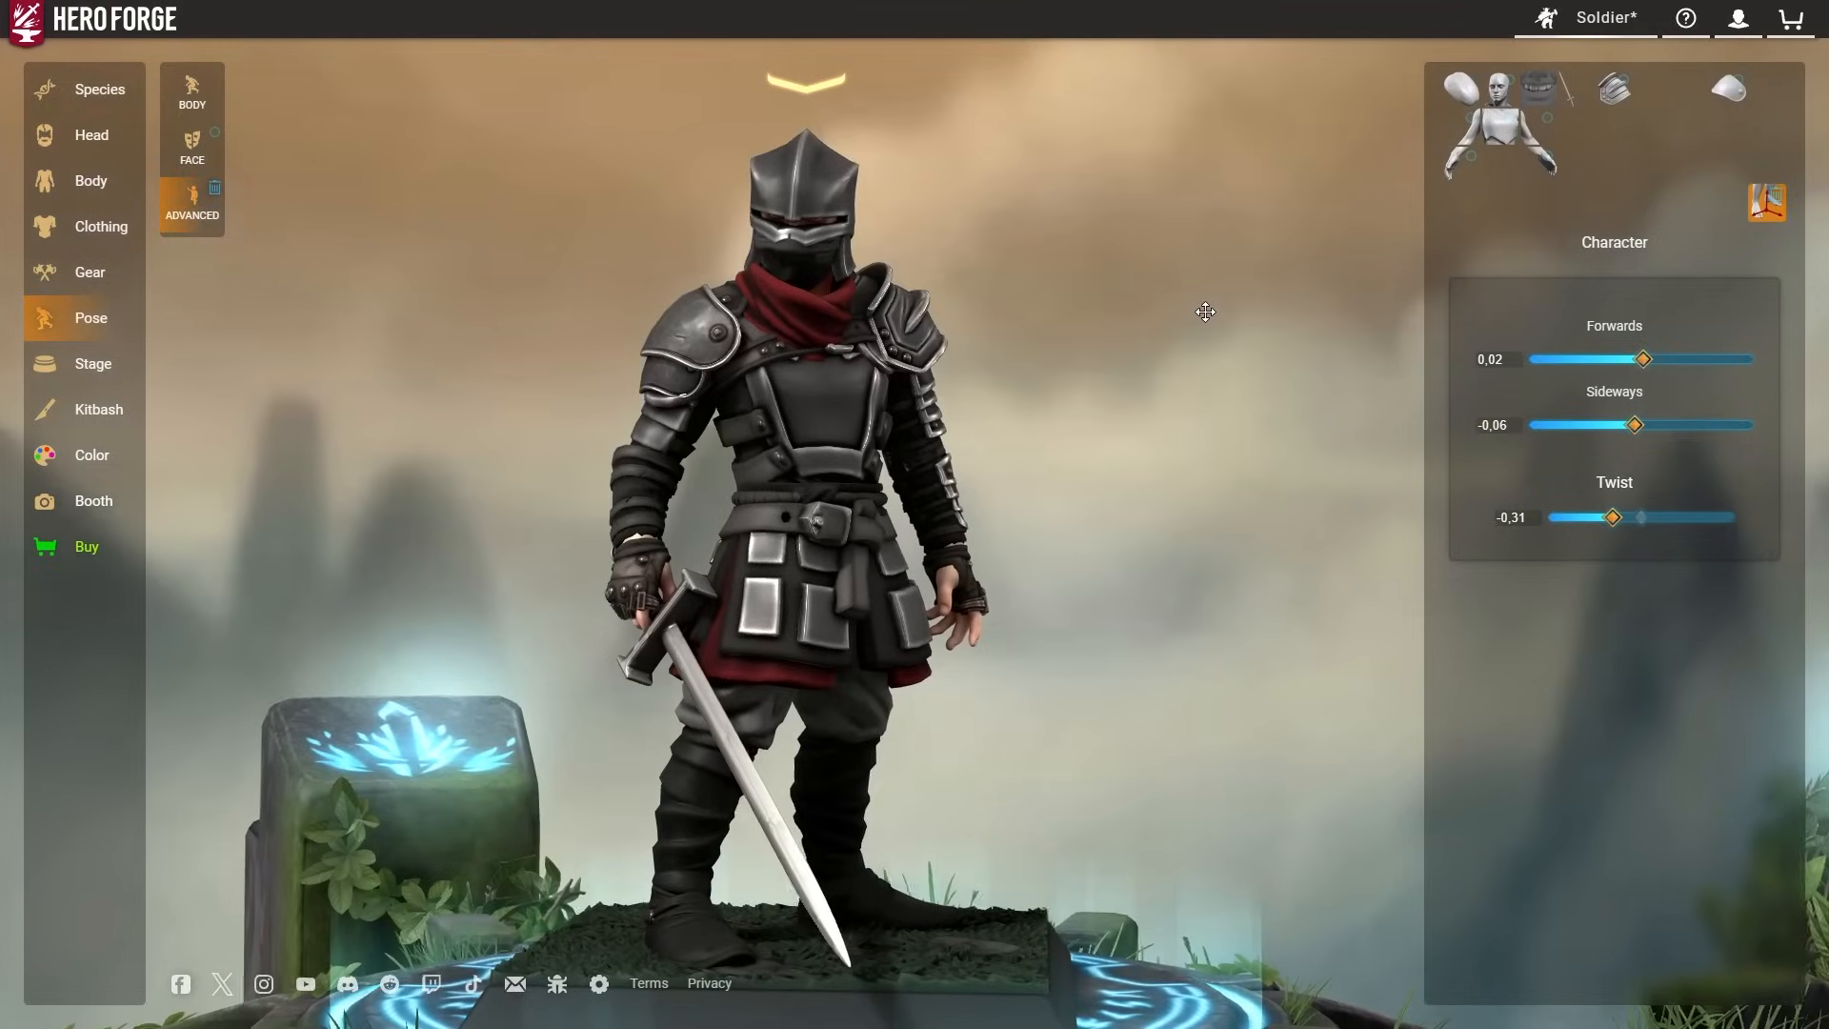
pyautogui.moveTo(1206, 312); pyautogui.dragTo(227, 410)
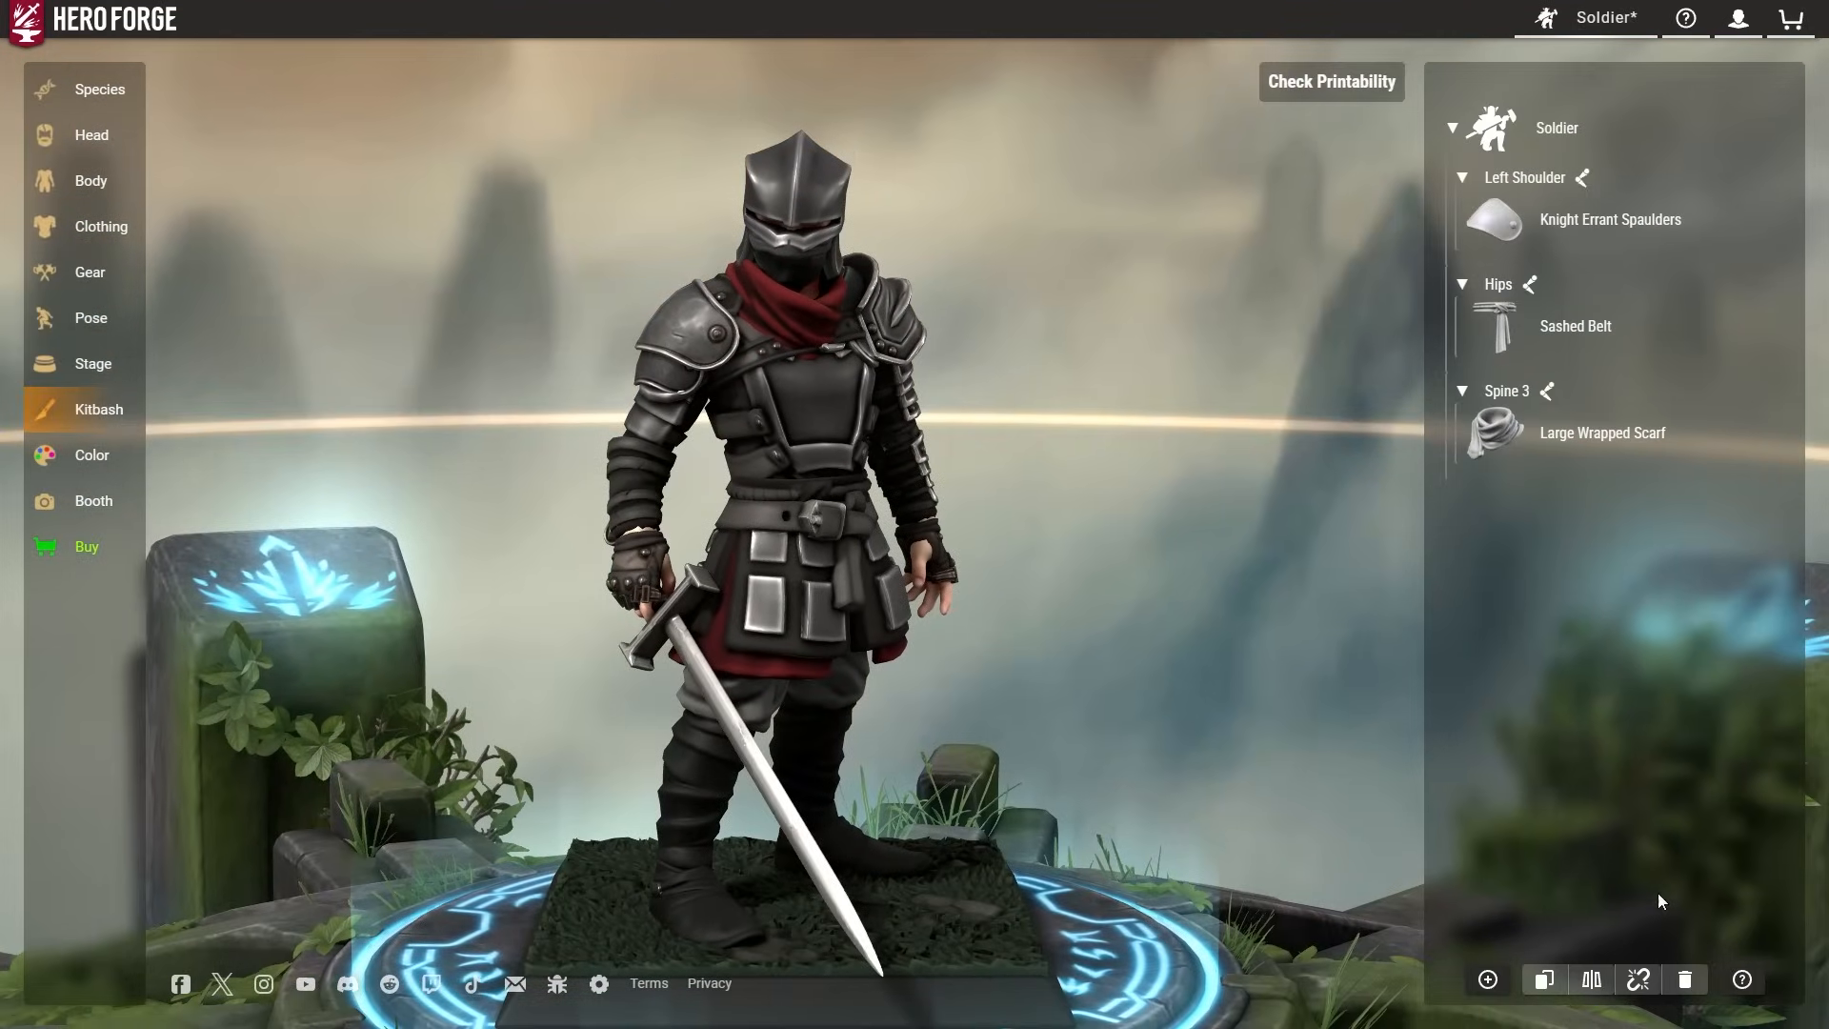
# Open the kitbash part library to browse all available parts.
pyautogui.click(1485, 984)
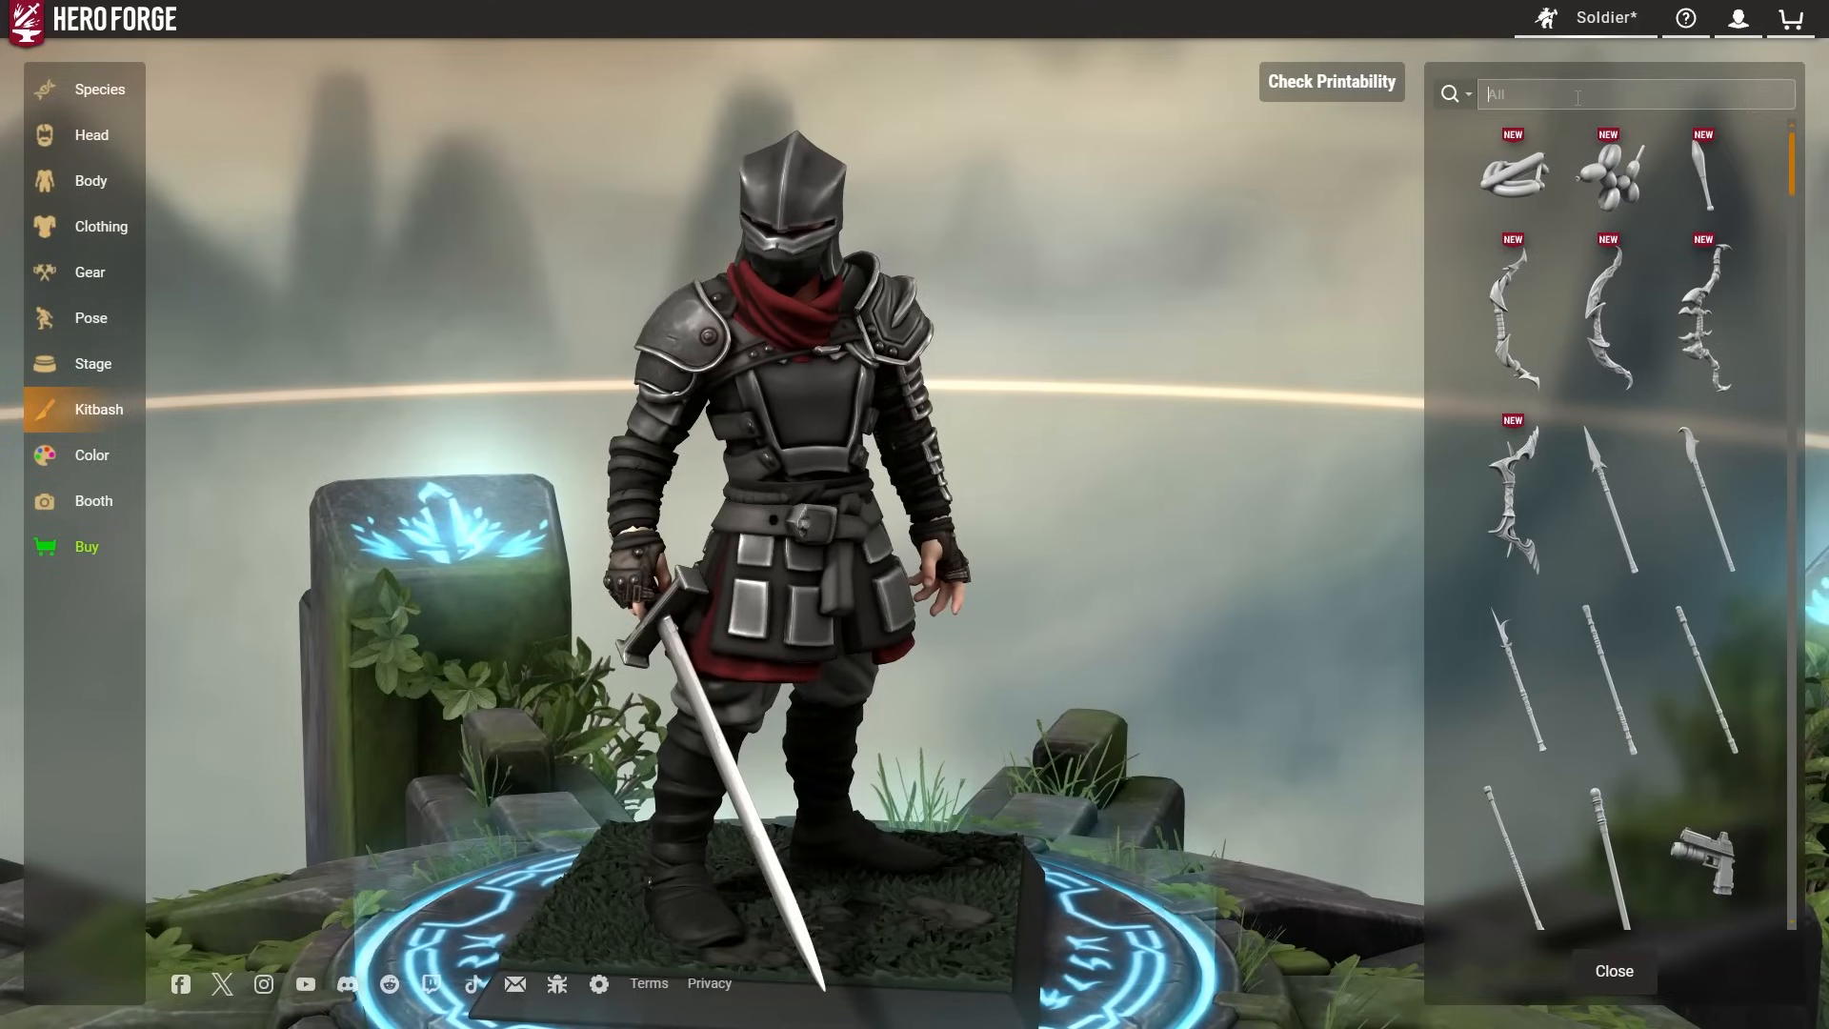
pyautogui.click(95, 226)
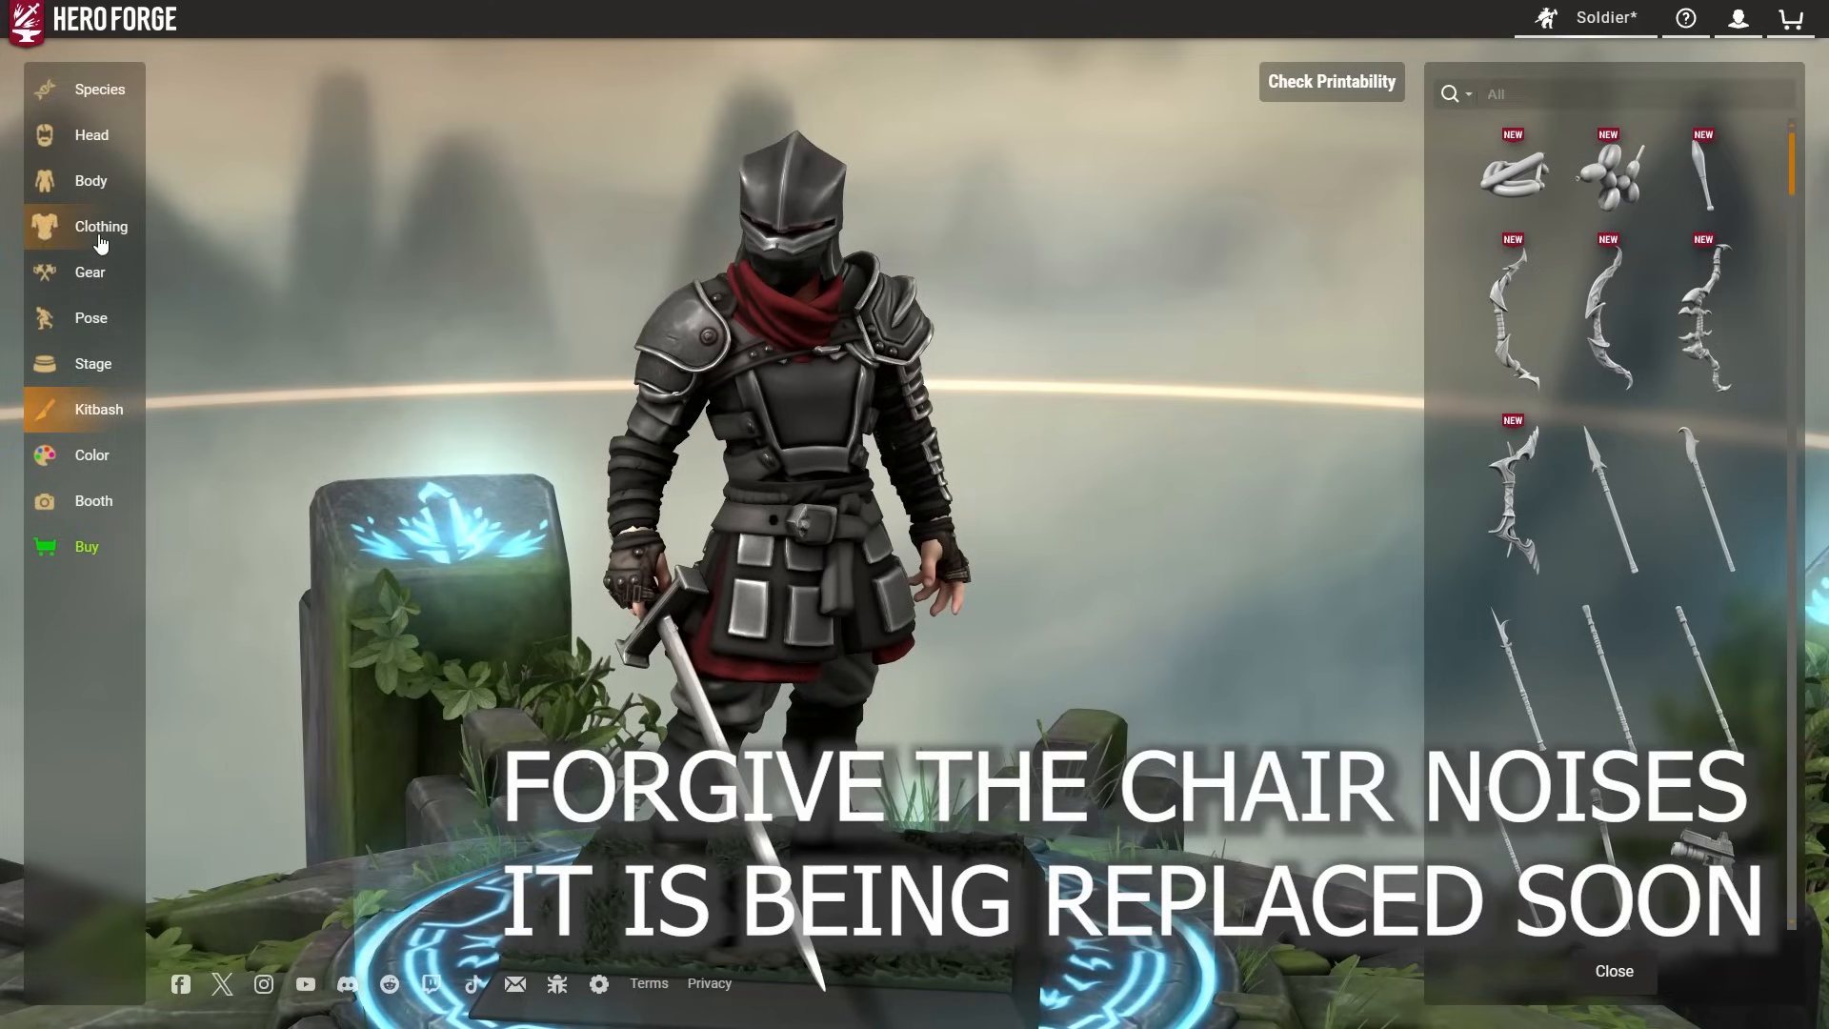
# Browse the under-layer chest clothing for a garment whose sleeves could be kitbashed onto the soldier.
pyautogui.click(192, 255)
pyautogui.click(1559, 89)
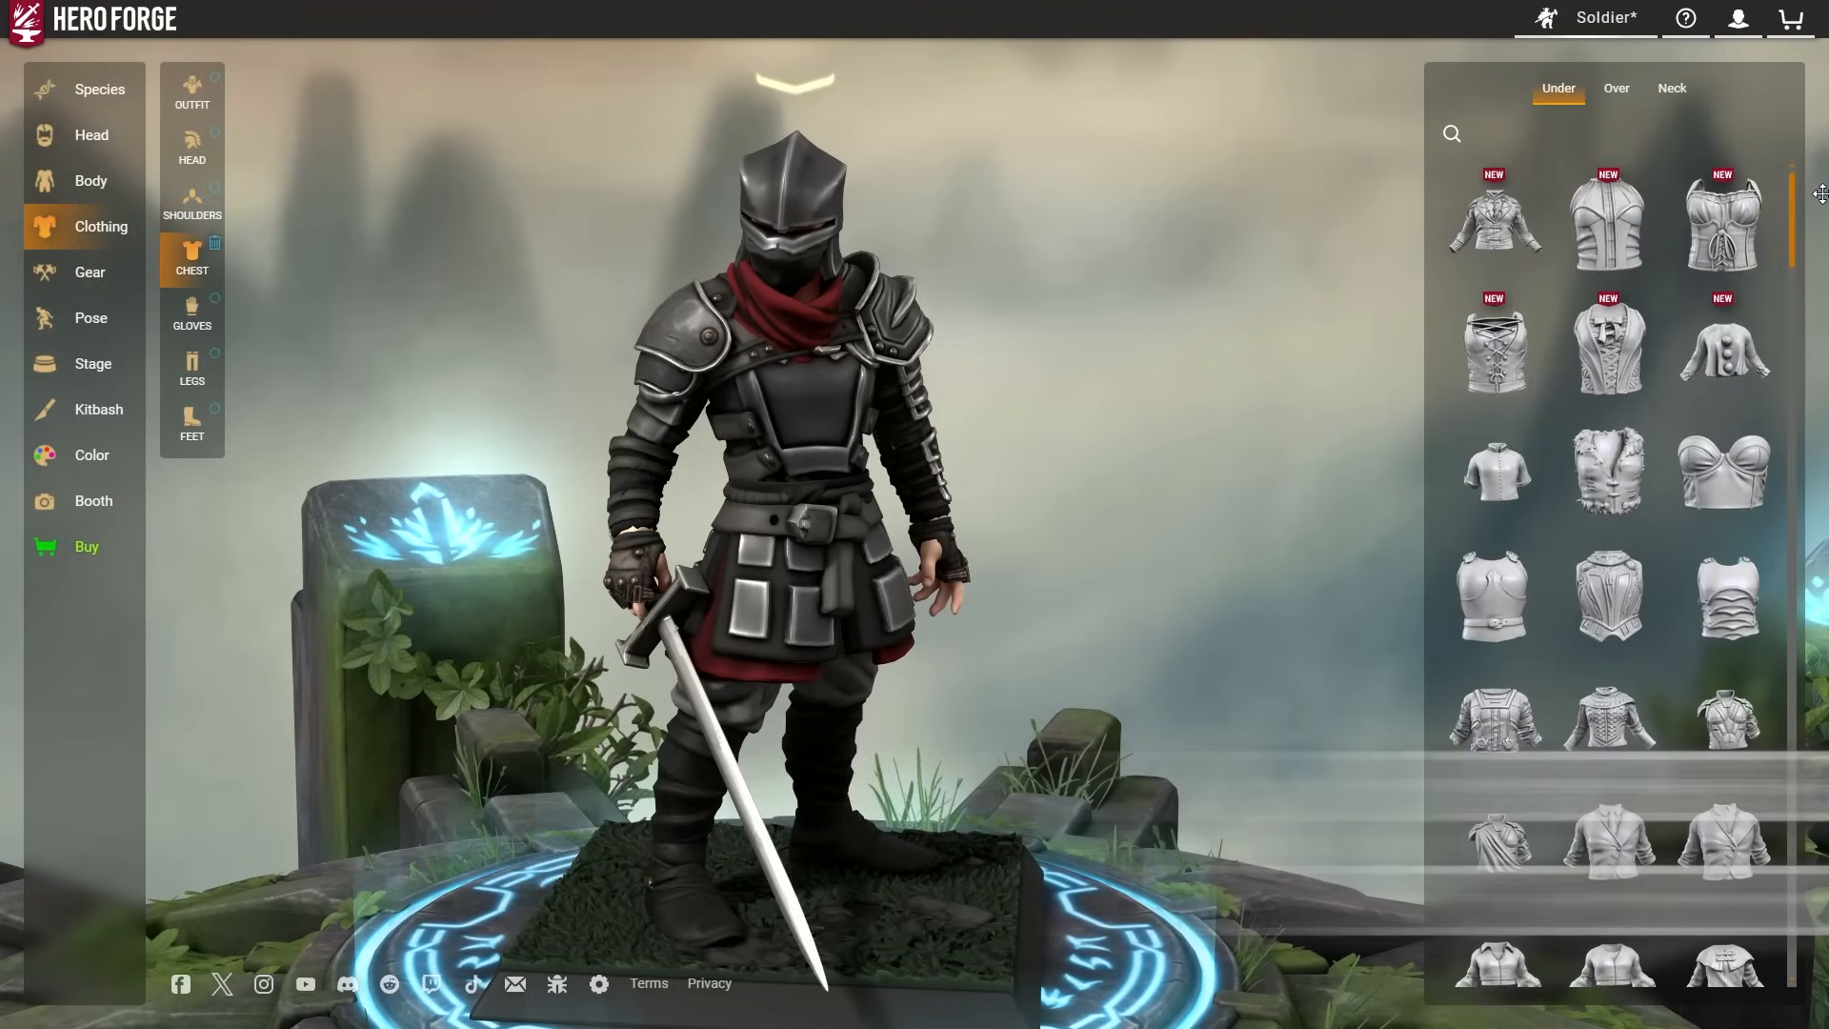
pyautogui.moveTo(1791, 230); pyautogui.dragTo(1784, 324)
# Search the kitbash part library for "Viking" and add the Viking Kyrtill beside the soldier.
pyautogui.click(96, 410)
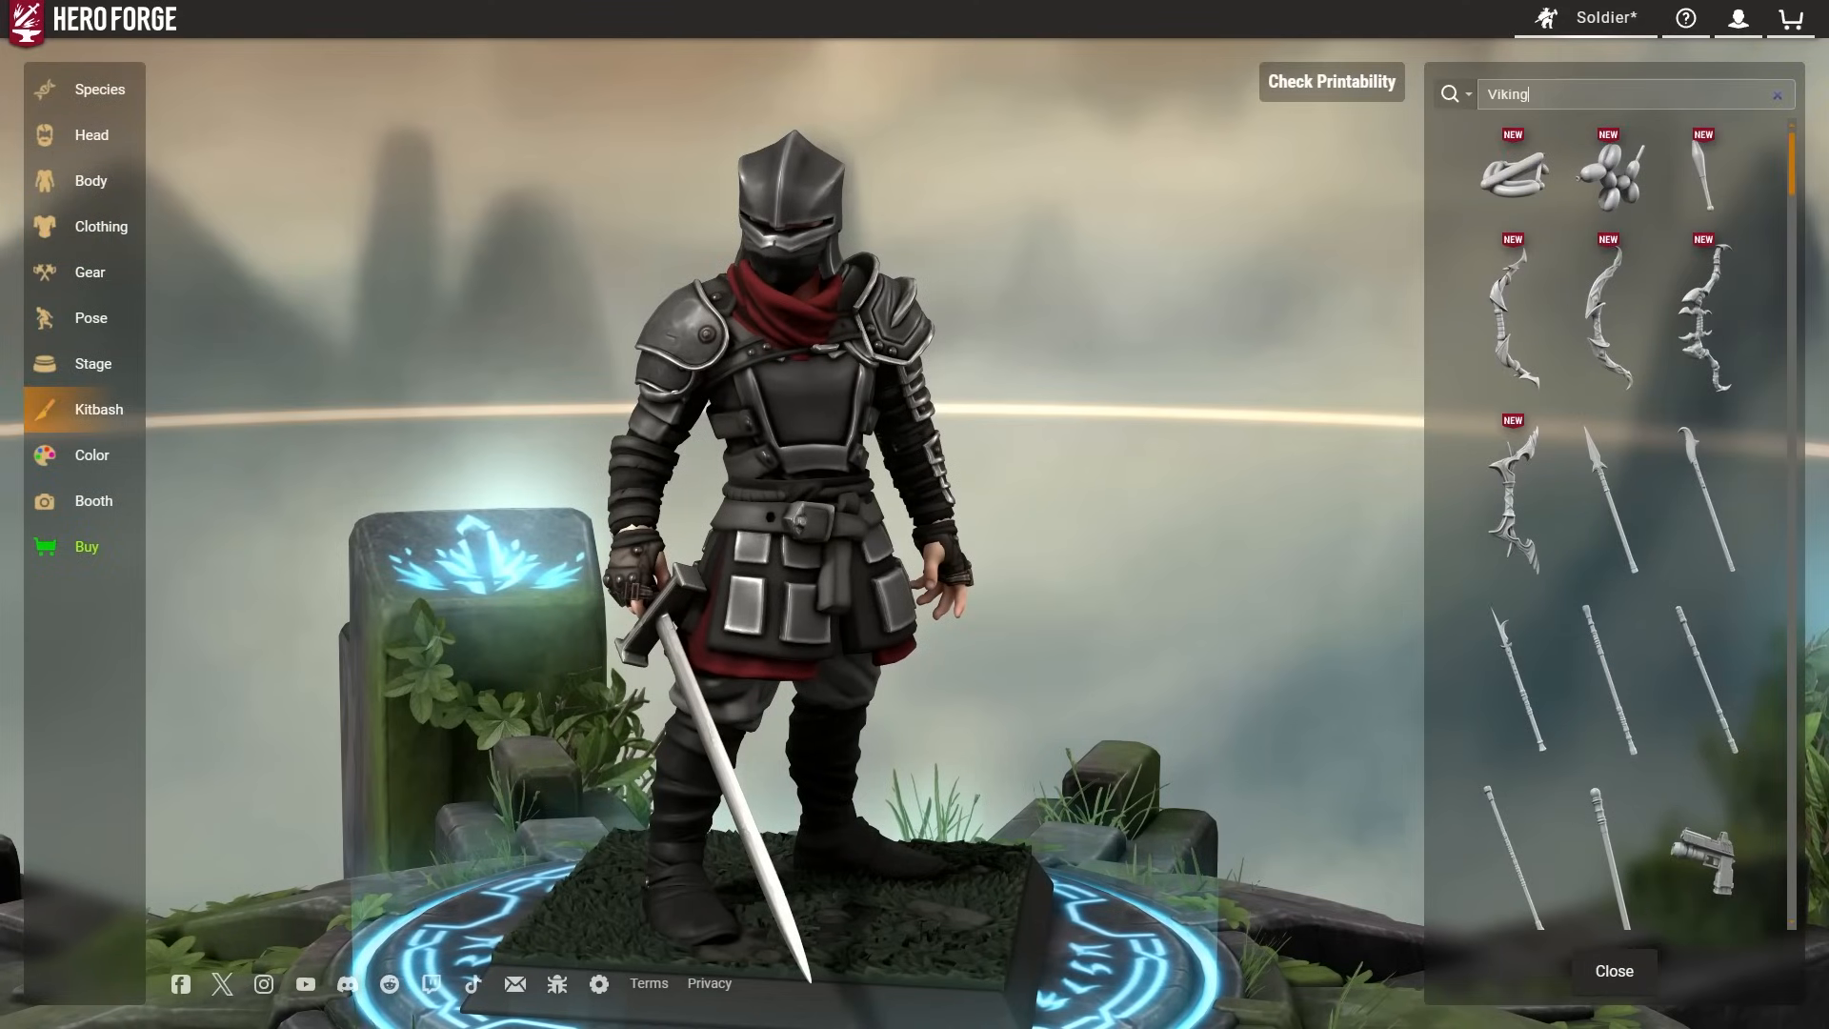
pyautogui.click(1515, 179)
pyautogui.moveTo(1237, 422); pyautogui.dragTo(1131, 543)
pyautogui.moveTo(809, 909); pyautogui.dragTo(1136, 546)
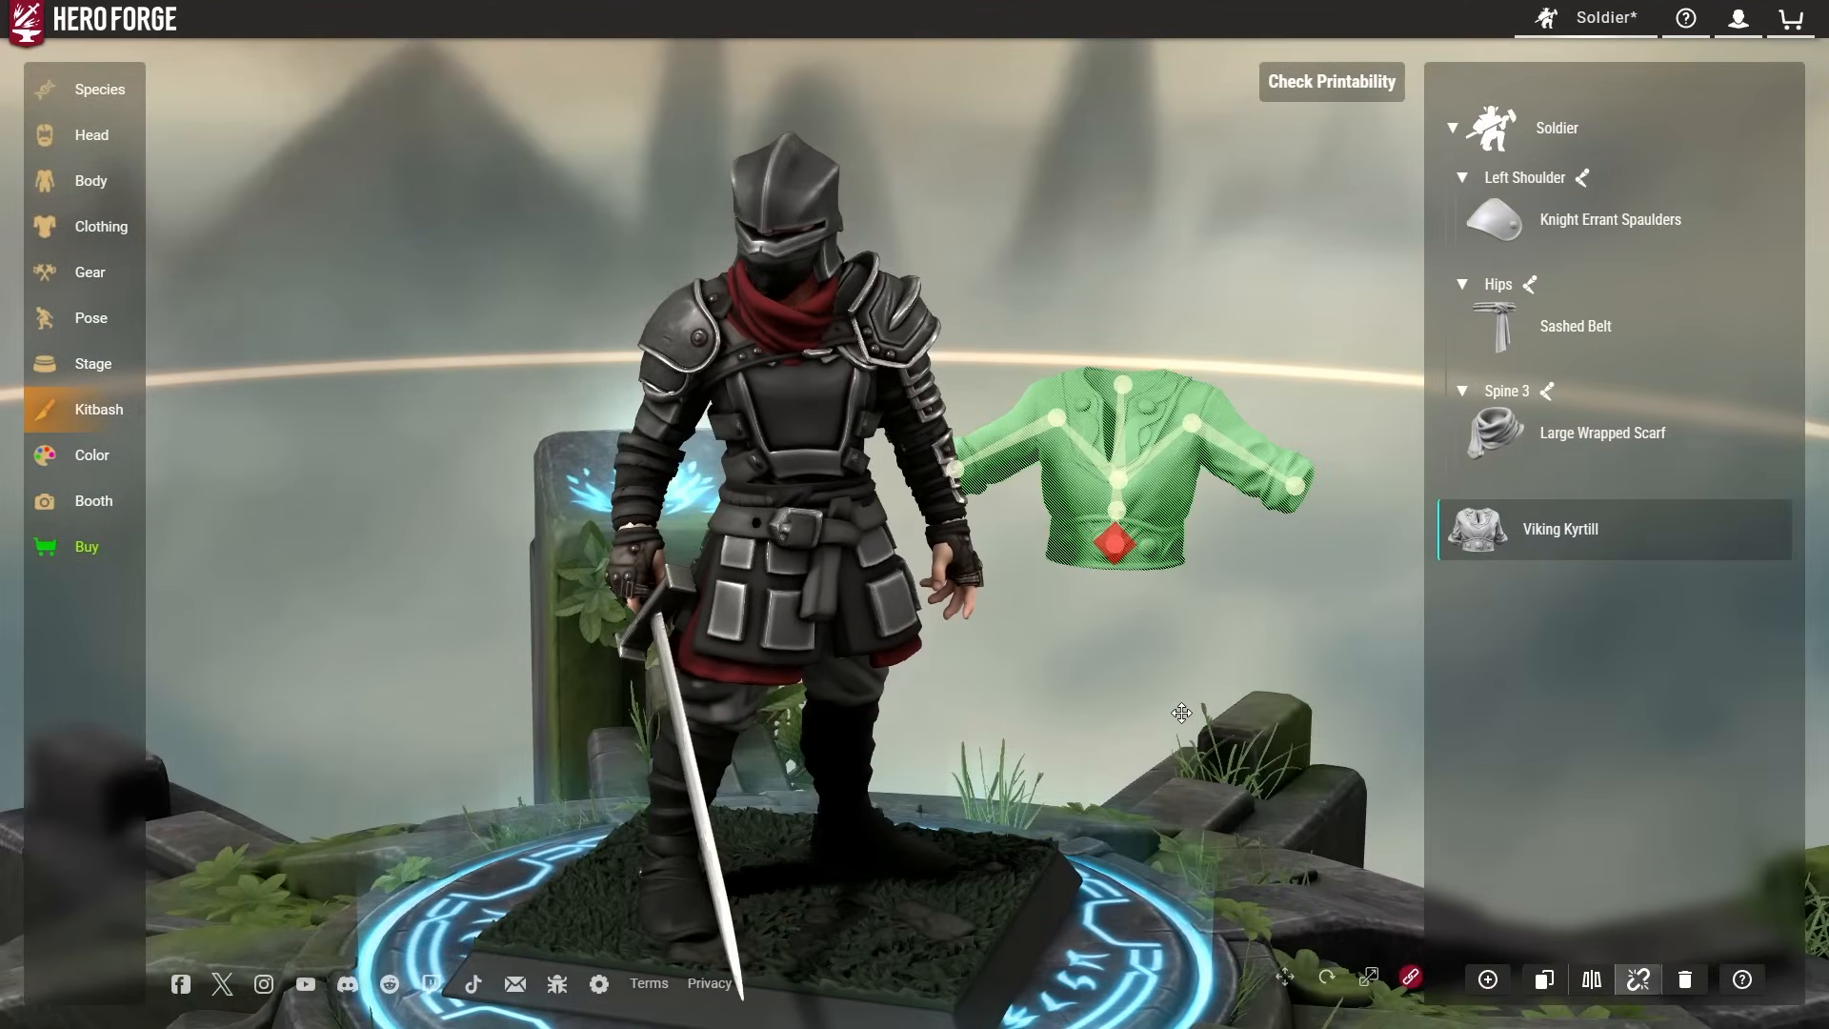
pyautogui.moveTo(1185, 713); pyautogui.dragTo(1117, 716)
# Rotate the Viking Kyrtill to face the same way as the soldier.
pyautogui.click(1326, 979)
pyautogui.moveTo(1322, 890); pyautogui.dragTo(1339, 782)
pyautogui.moveTo(1059, 561); pyautogui.dragTo(1019, 592)
pyautogui.click(1292, 970)
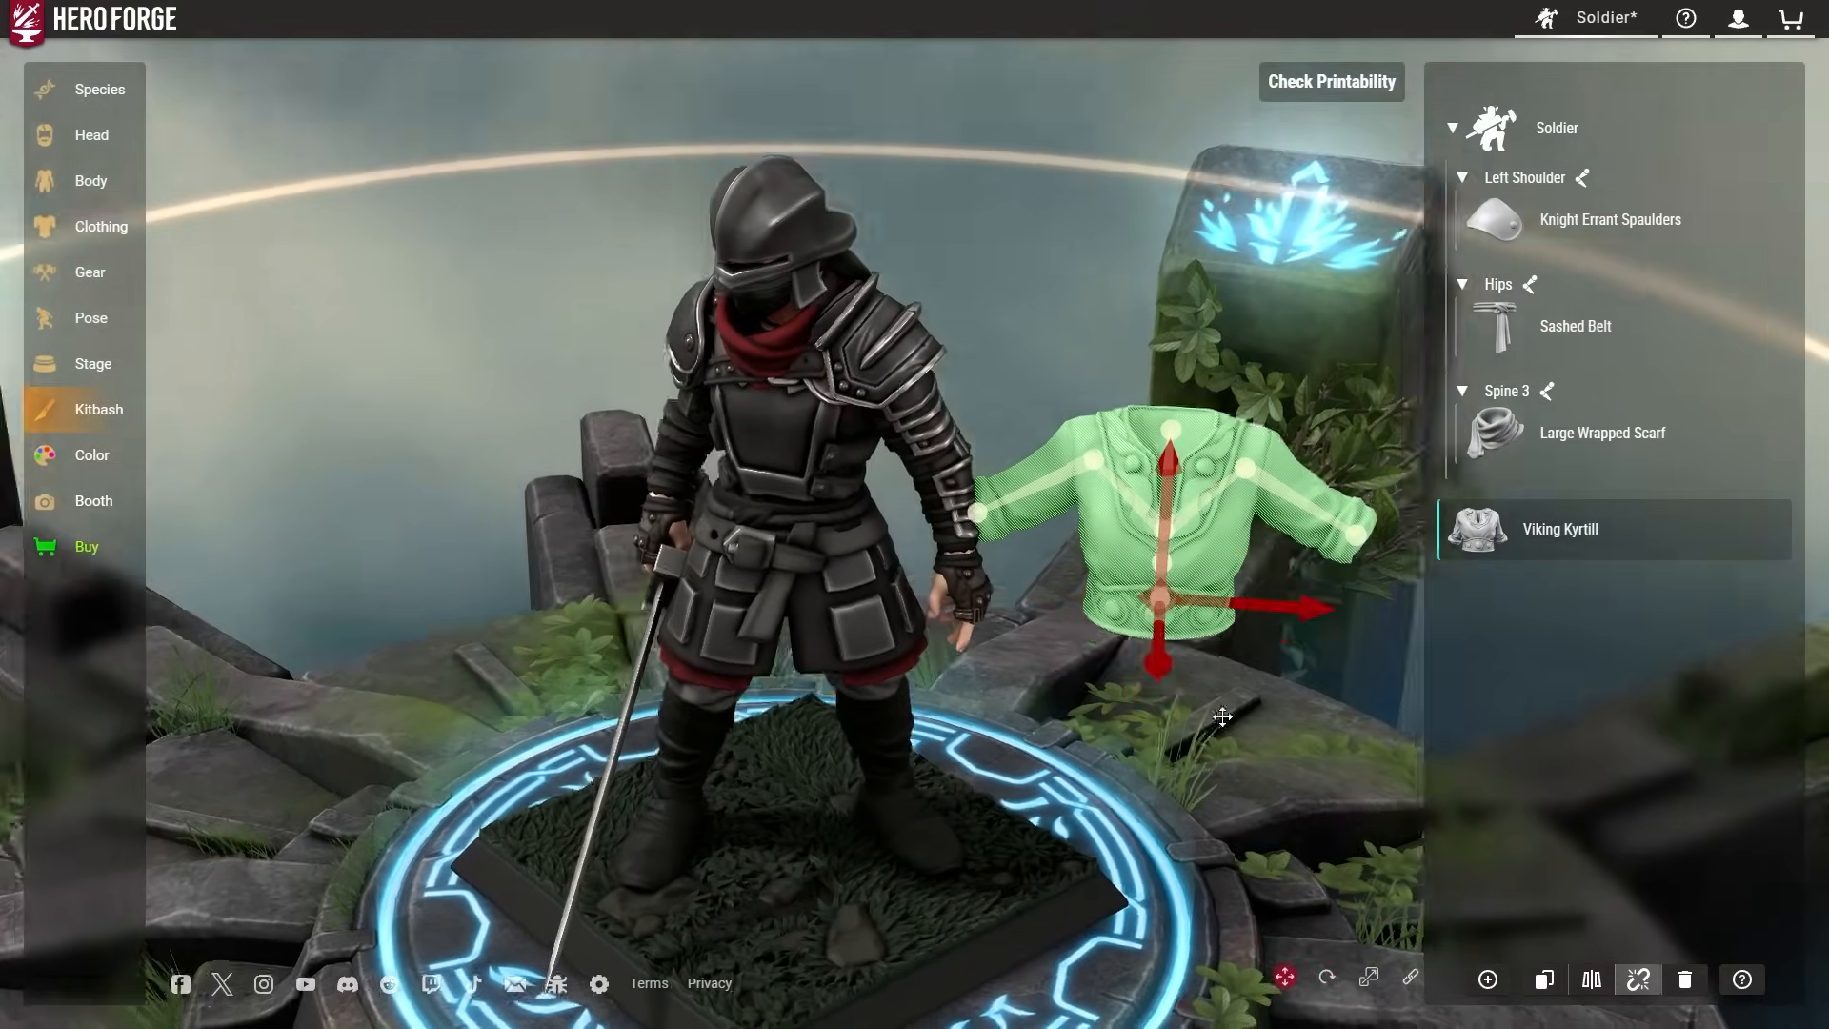
# Move the Viking Kyrtill onto the soldier's torso, beneath the armour.
pyautogui.moveTo(1272, 563); pyautogui.dragTo(1182, 502)
pyautogui.moveTo(1224, 429); pyautogui.dragTo(579, 461)
pyautogui.click(1324, 987)
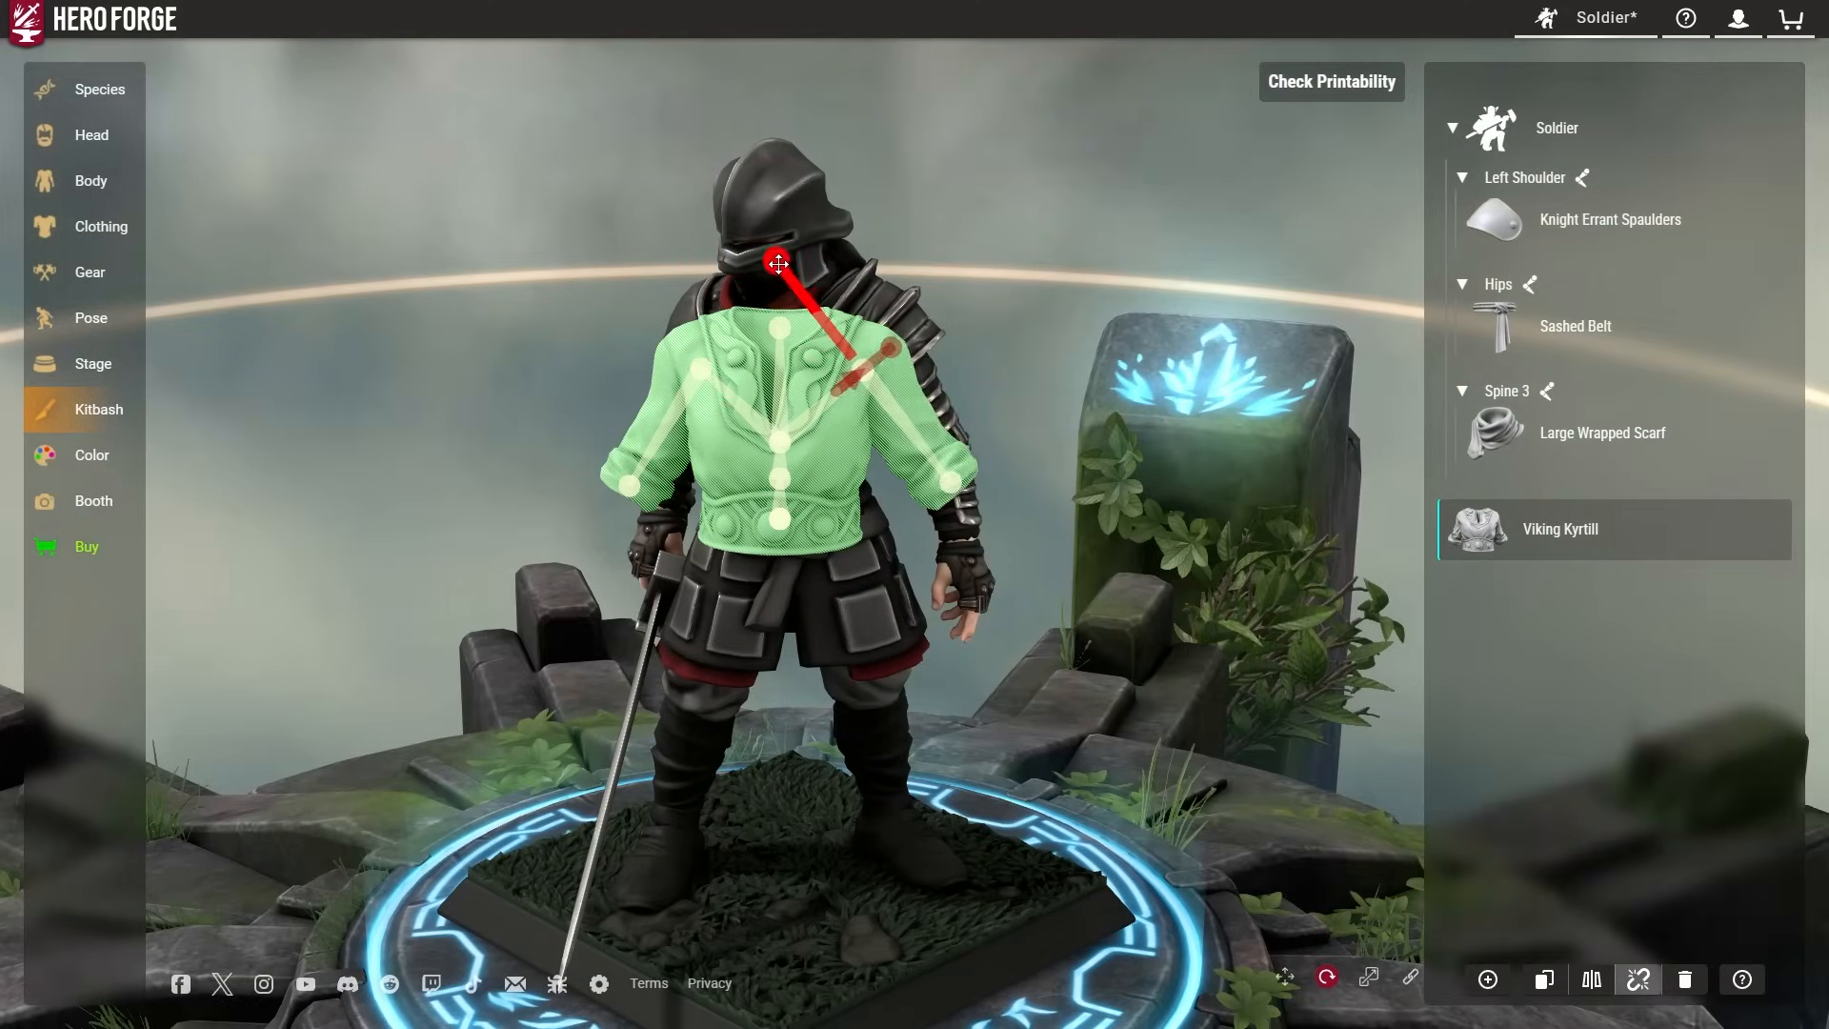
pyautogui.click(1285, 977)
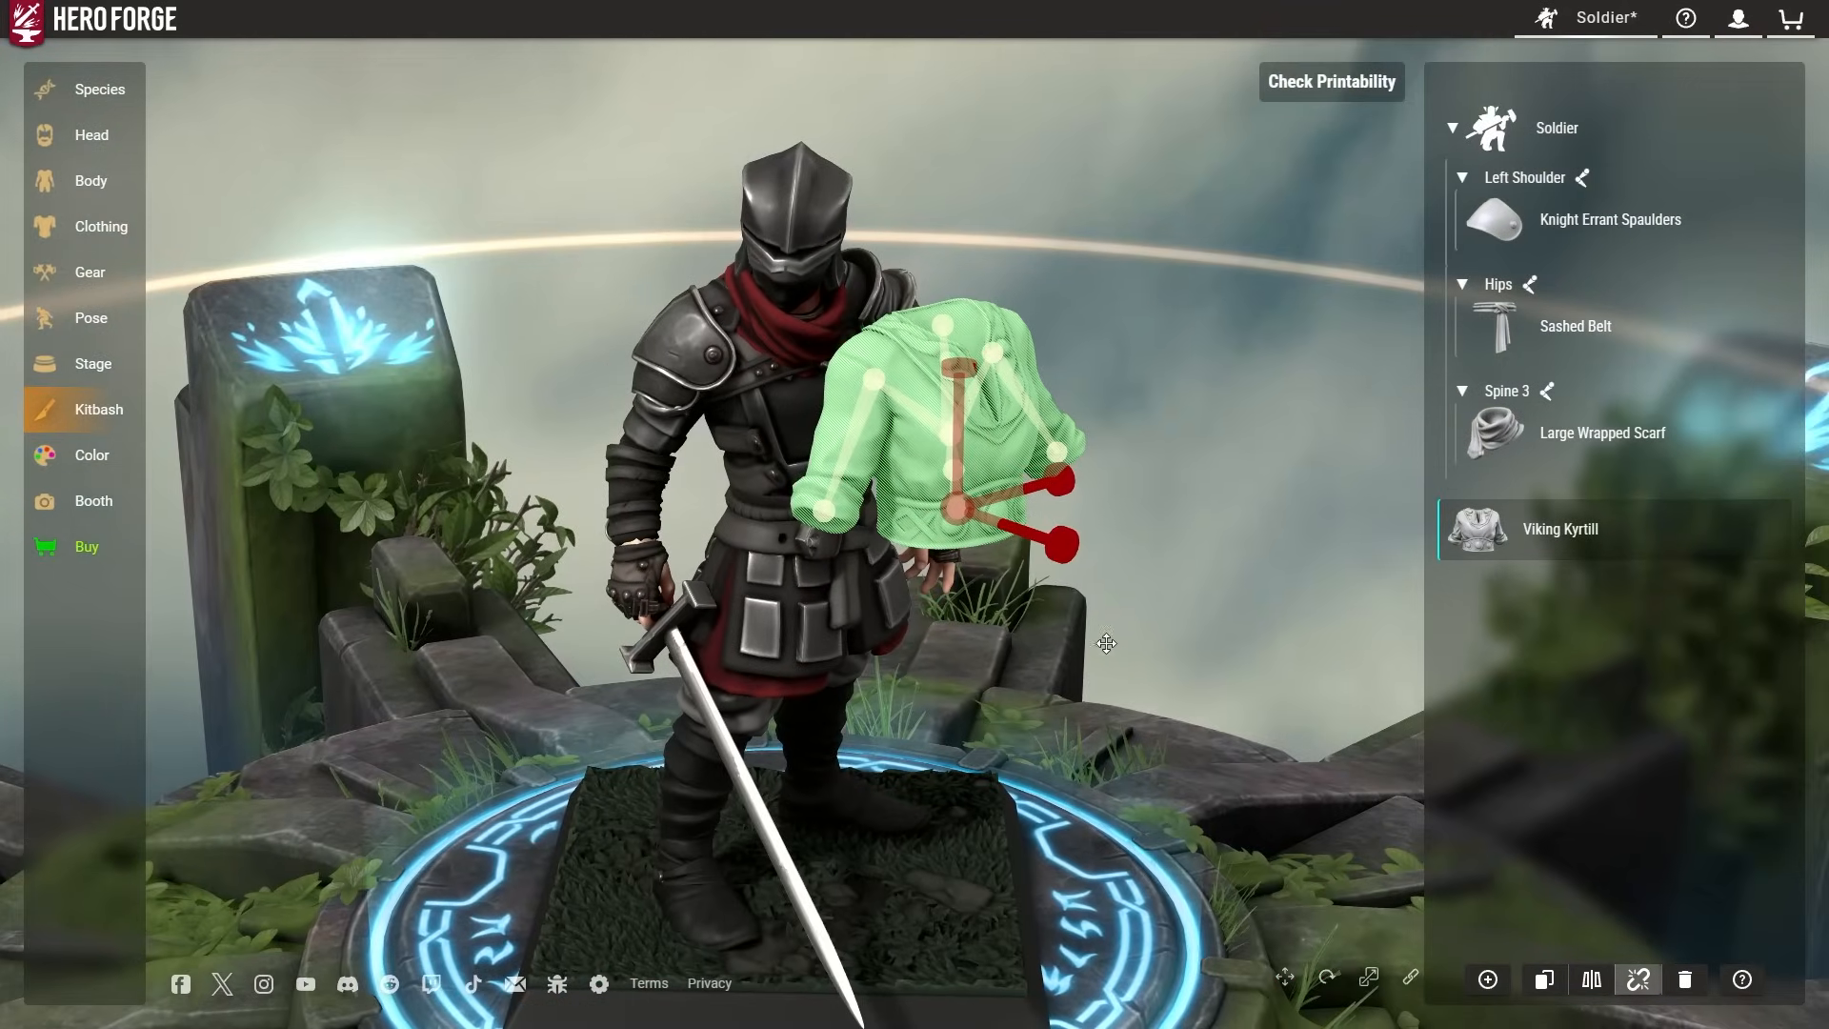
pyautogui.moveTo(1061, 544); pyautogui.dragTo(916, 497)
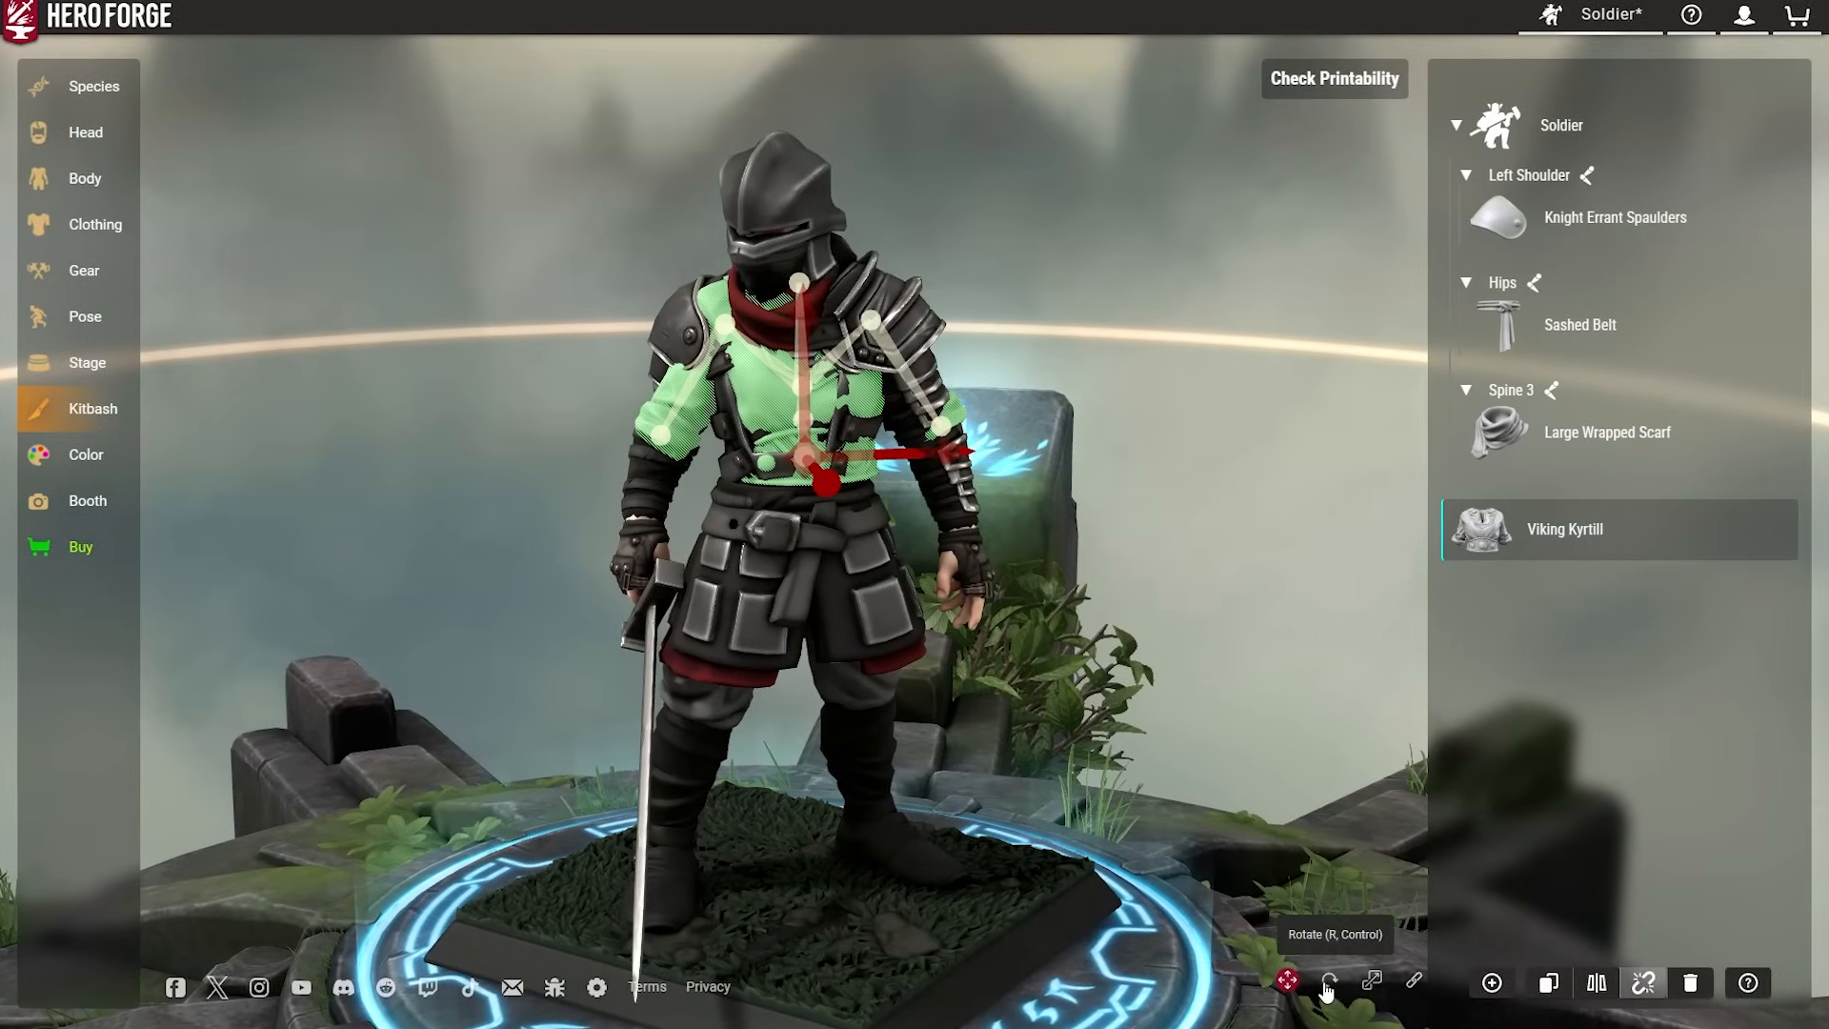
# Rotate the Viking Kyrtill to line up with the soldier's upper body.
pyautogui.click(1328, 977)
pyautogui.moveTo(572, 414); pyautogui.dragTo(722, 529)
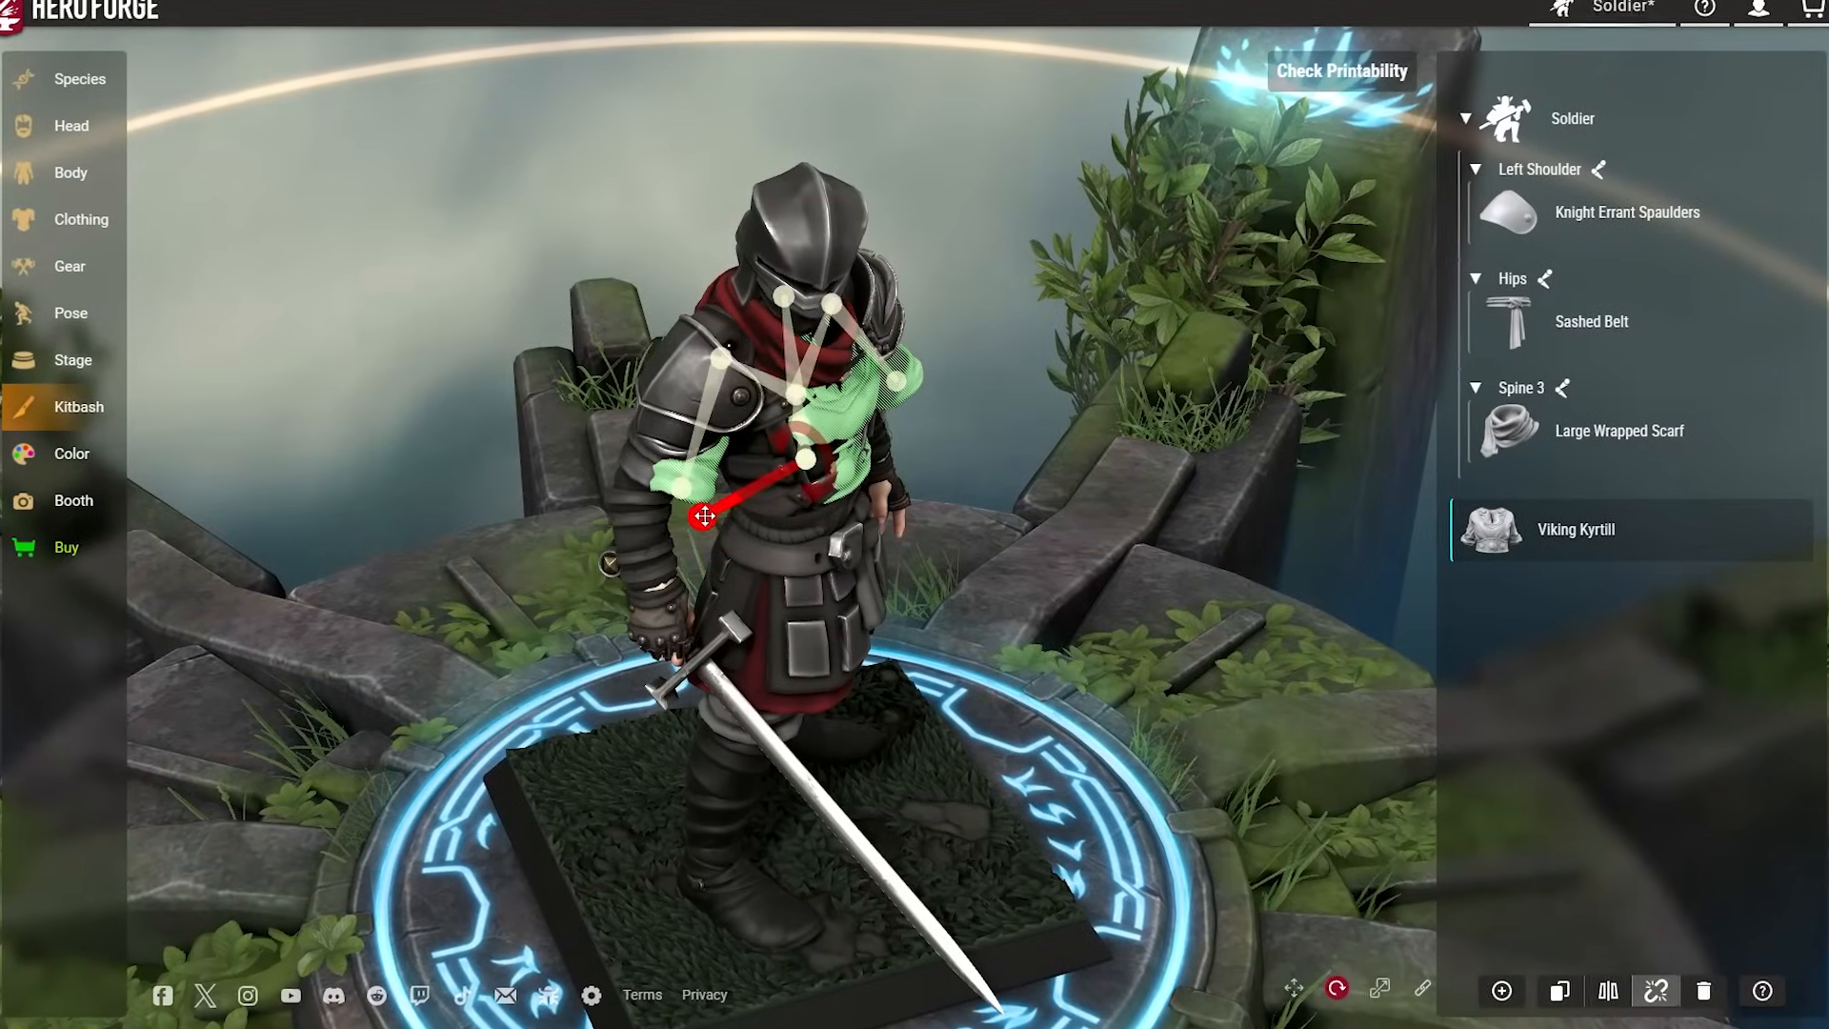
pyautogui.click(1298, 995)
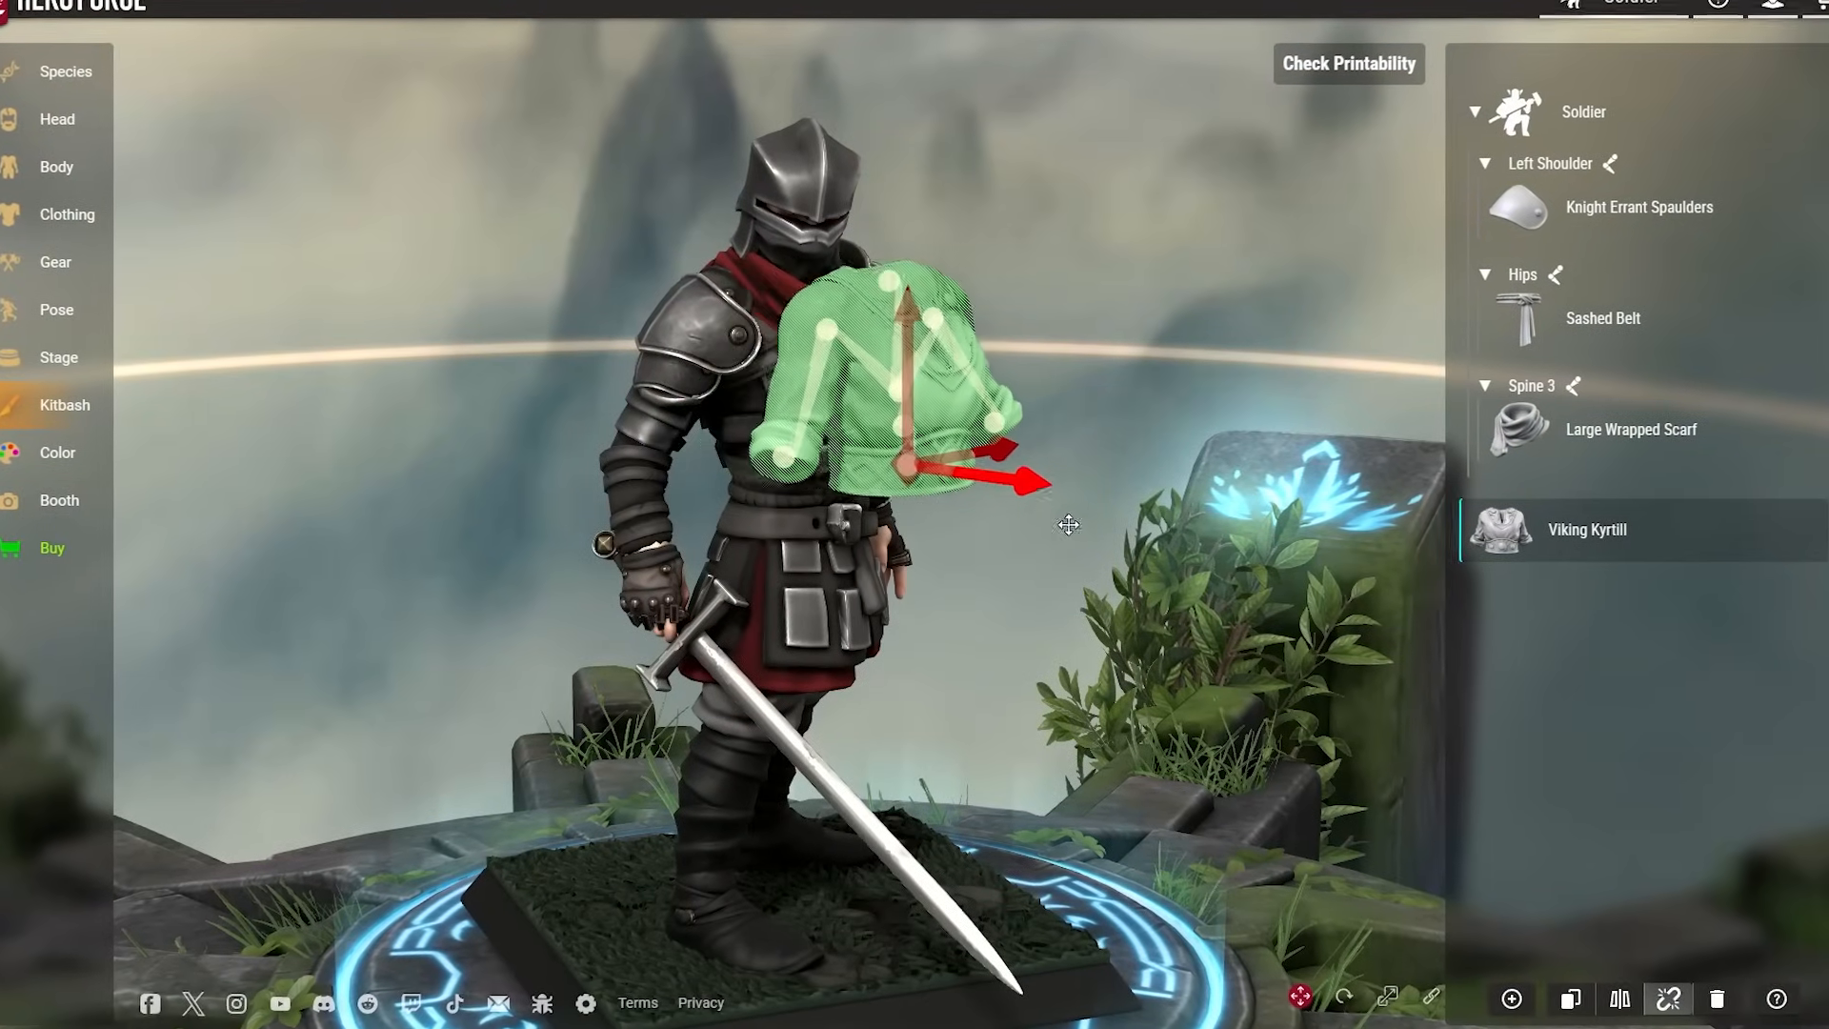
# Shrink the Viking Kyrtill's torso and scale its shoulder joints up so the sleeves stay large.
pyautogui.moveTo(1063, 522); pyautogui.dragTo(1311, 693)
pyautogui.moveTo(1092, 727); pyautogui.dragTo(1387, 948)
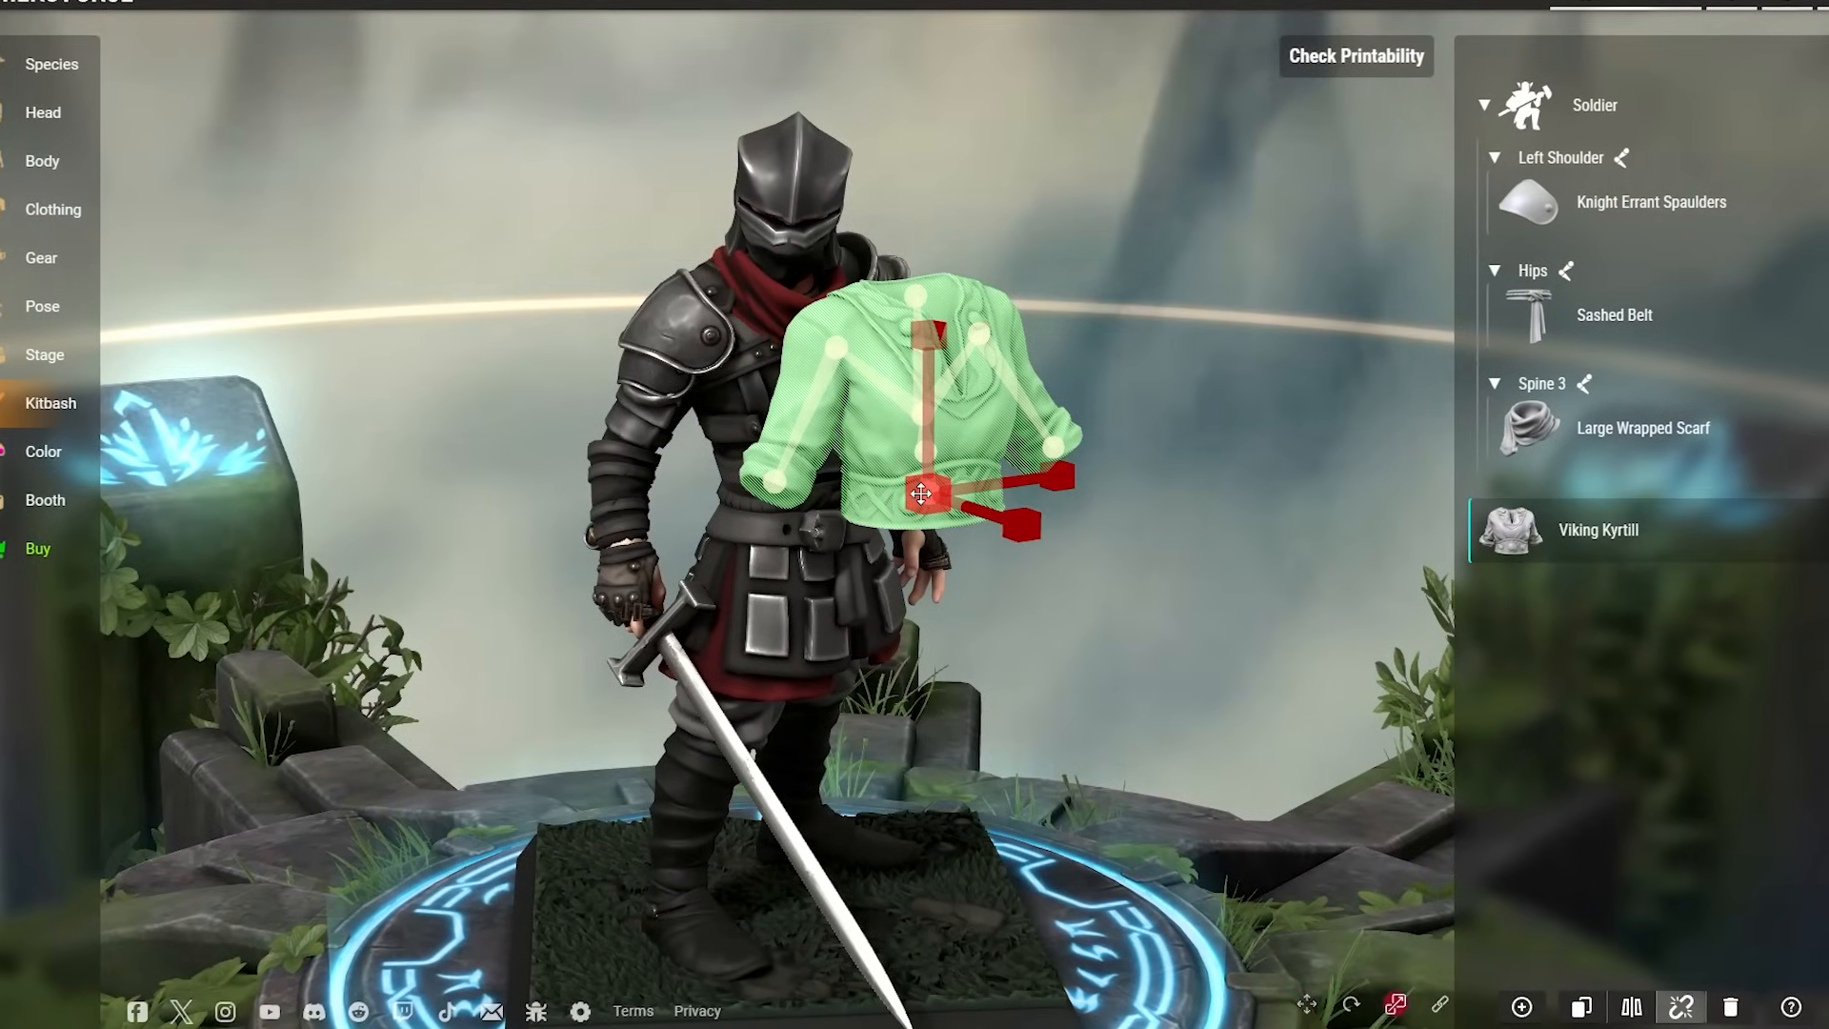
pyautogui.moveTo(934, 505); pyautogui.dragTo(1069, 486)
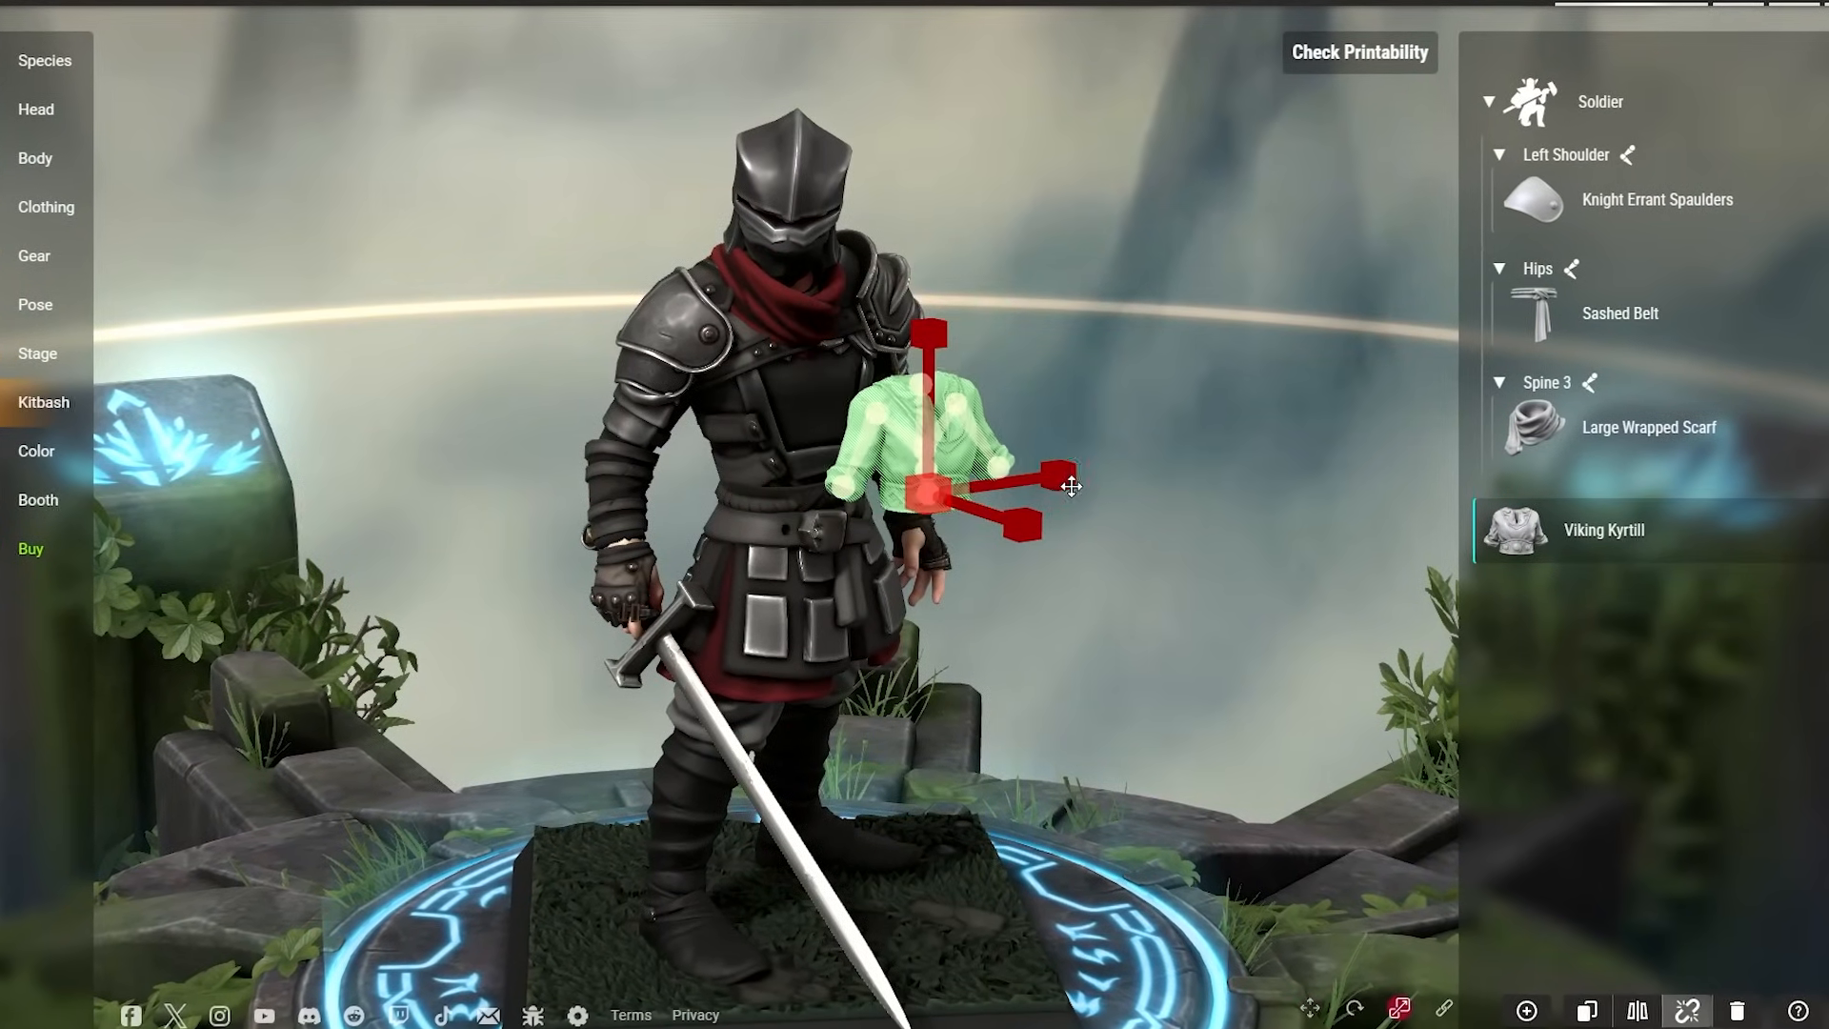
pyautogui.moveTo(1233, 448); pyautogui.dragTo(1269, 625)
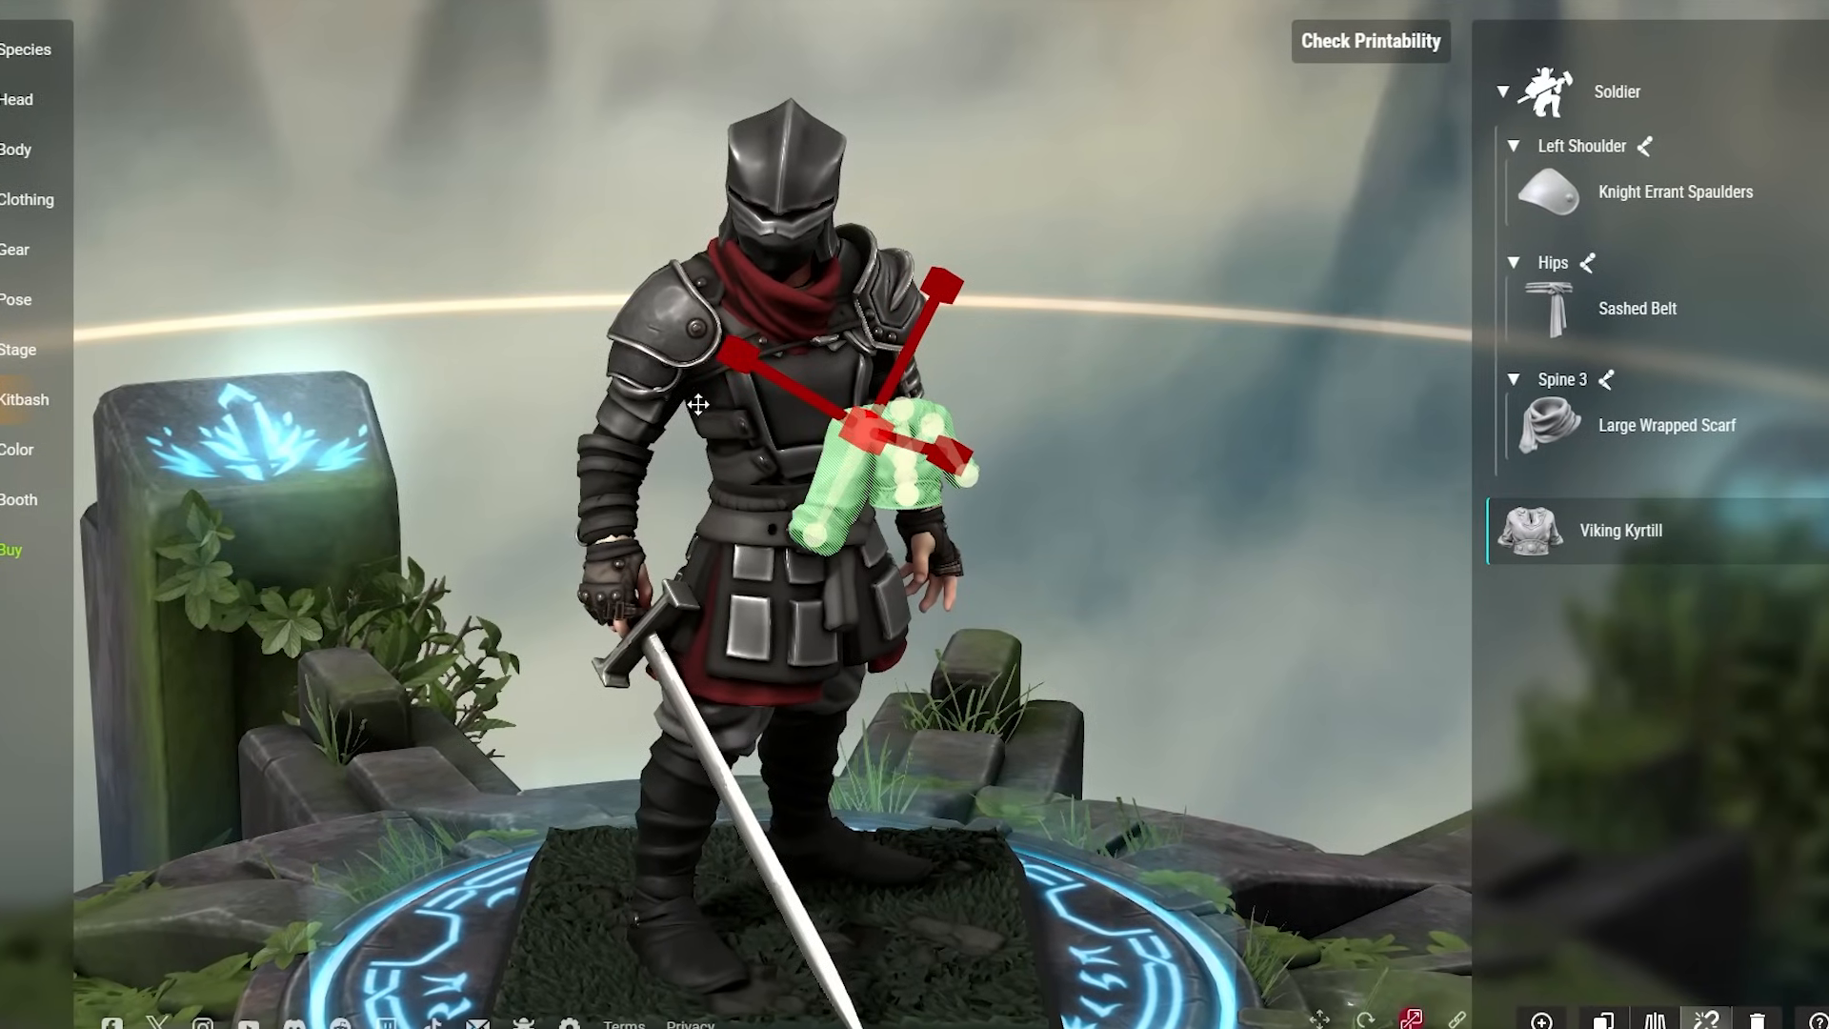
pyautogui.moveTo(1278, 449); pyautogui.dragTo(1050, 541)
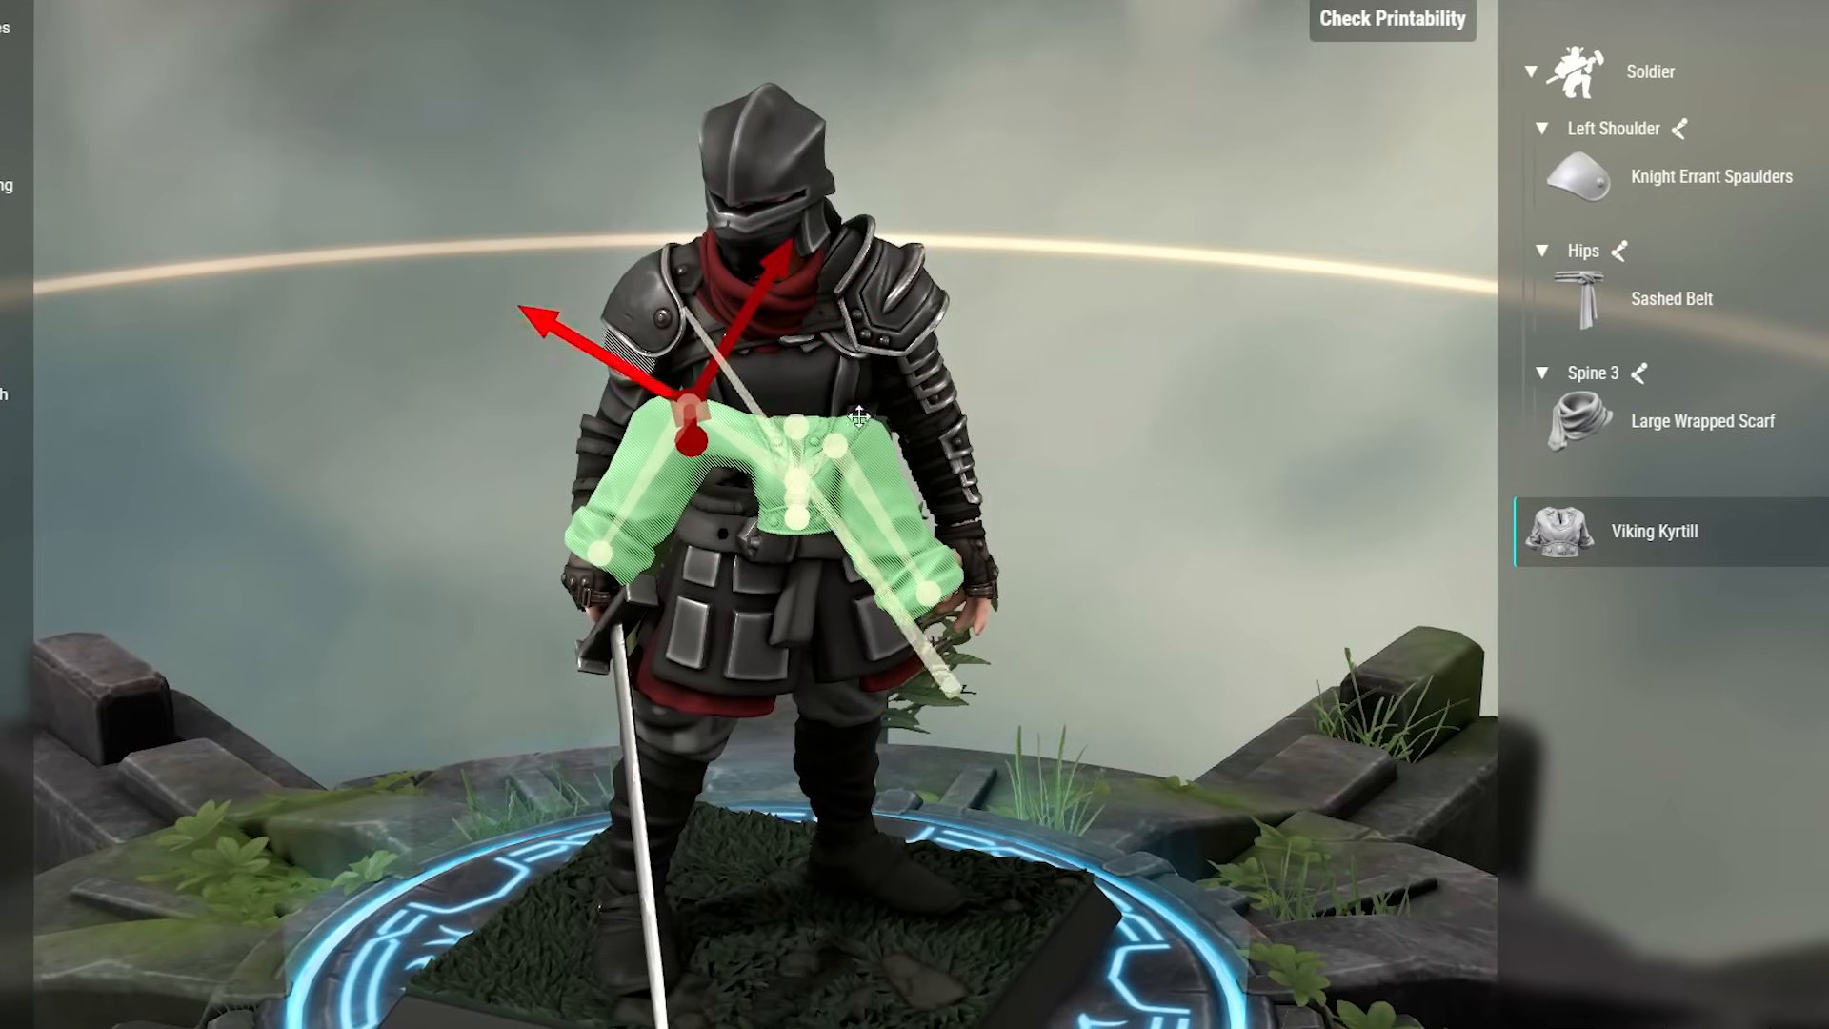
# Shift the Viking Kyrtill's shoulder joints to bring the sleeves to the soldier's arm spacing.
pyautogui.click(838, 447)
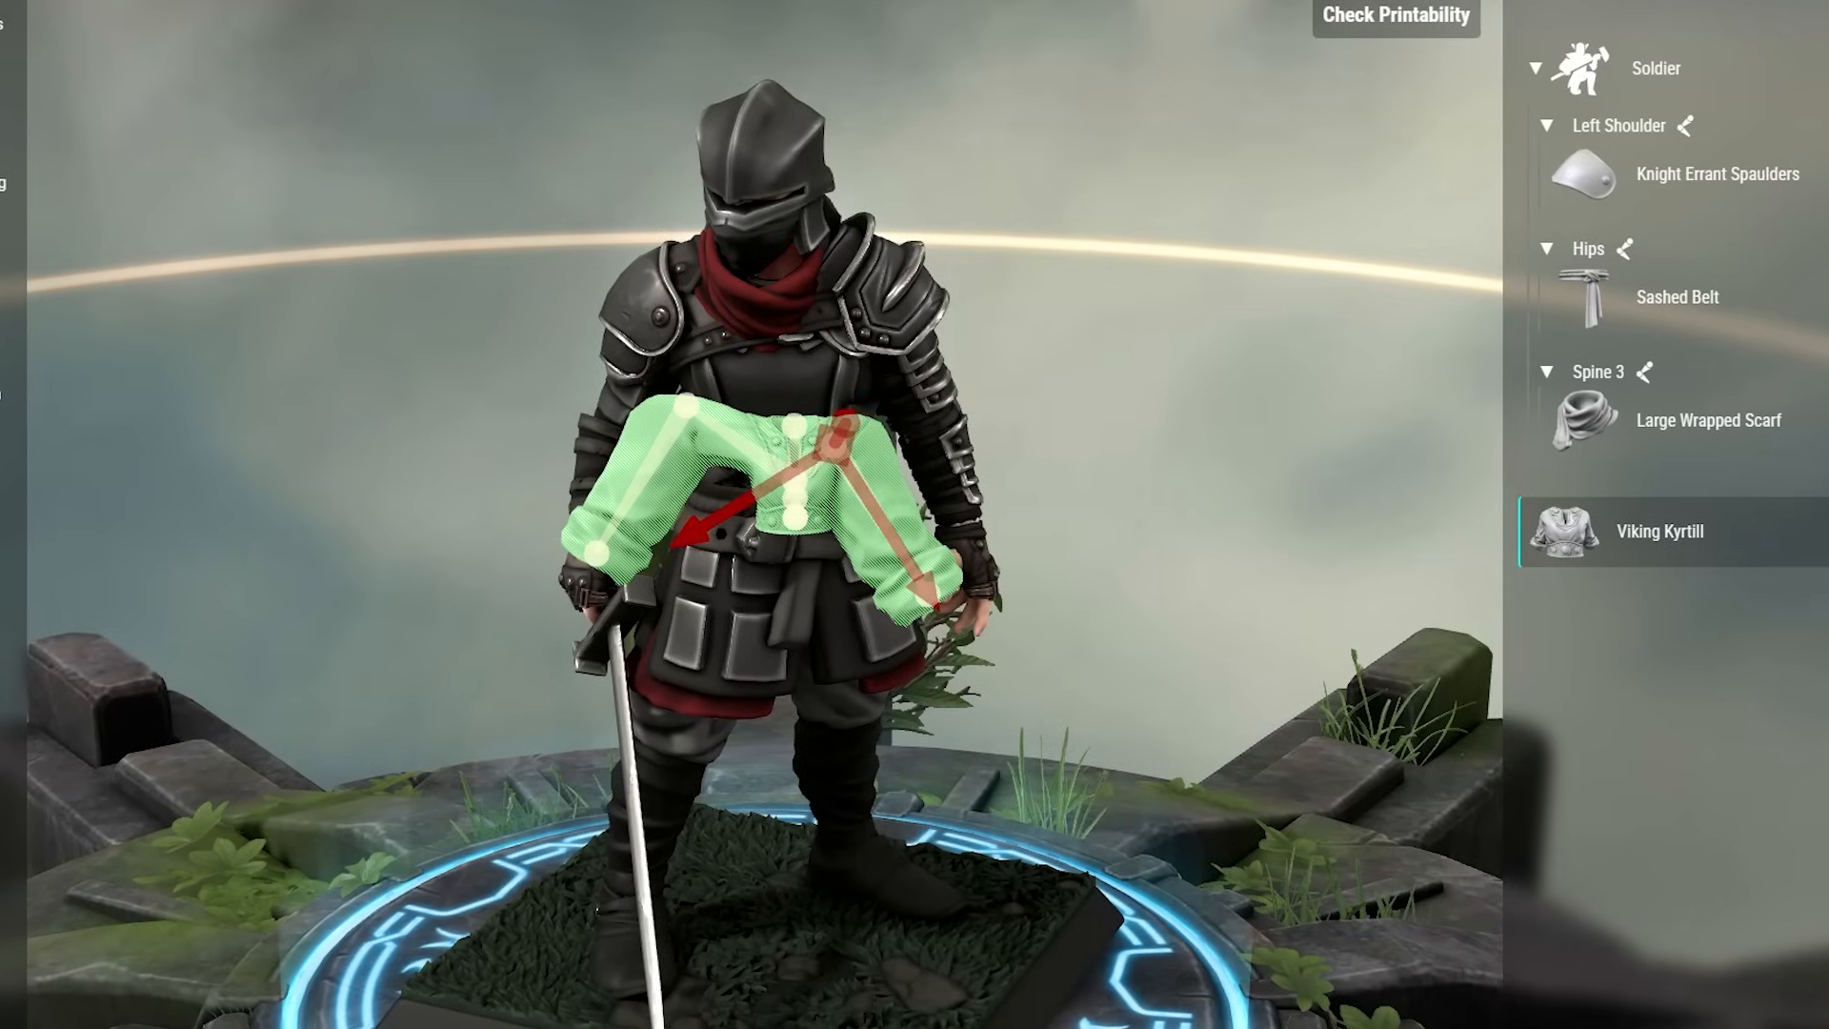
pyautogui.moveTo(684, 521); pyautogui.dragTo(766, 476)
pyautogui.moveTo(1213, 544); pyautogui.dragTo(1267, 758)
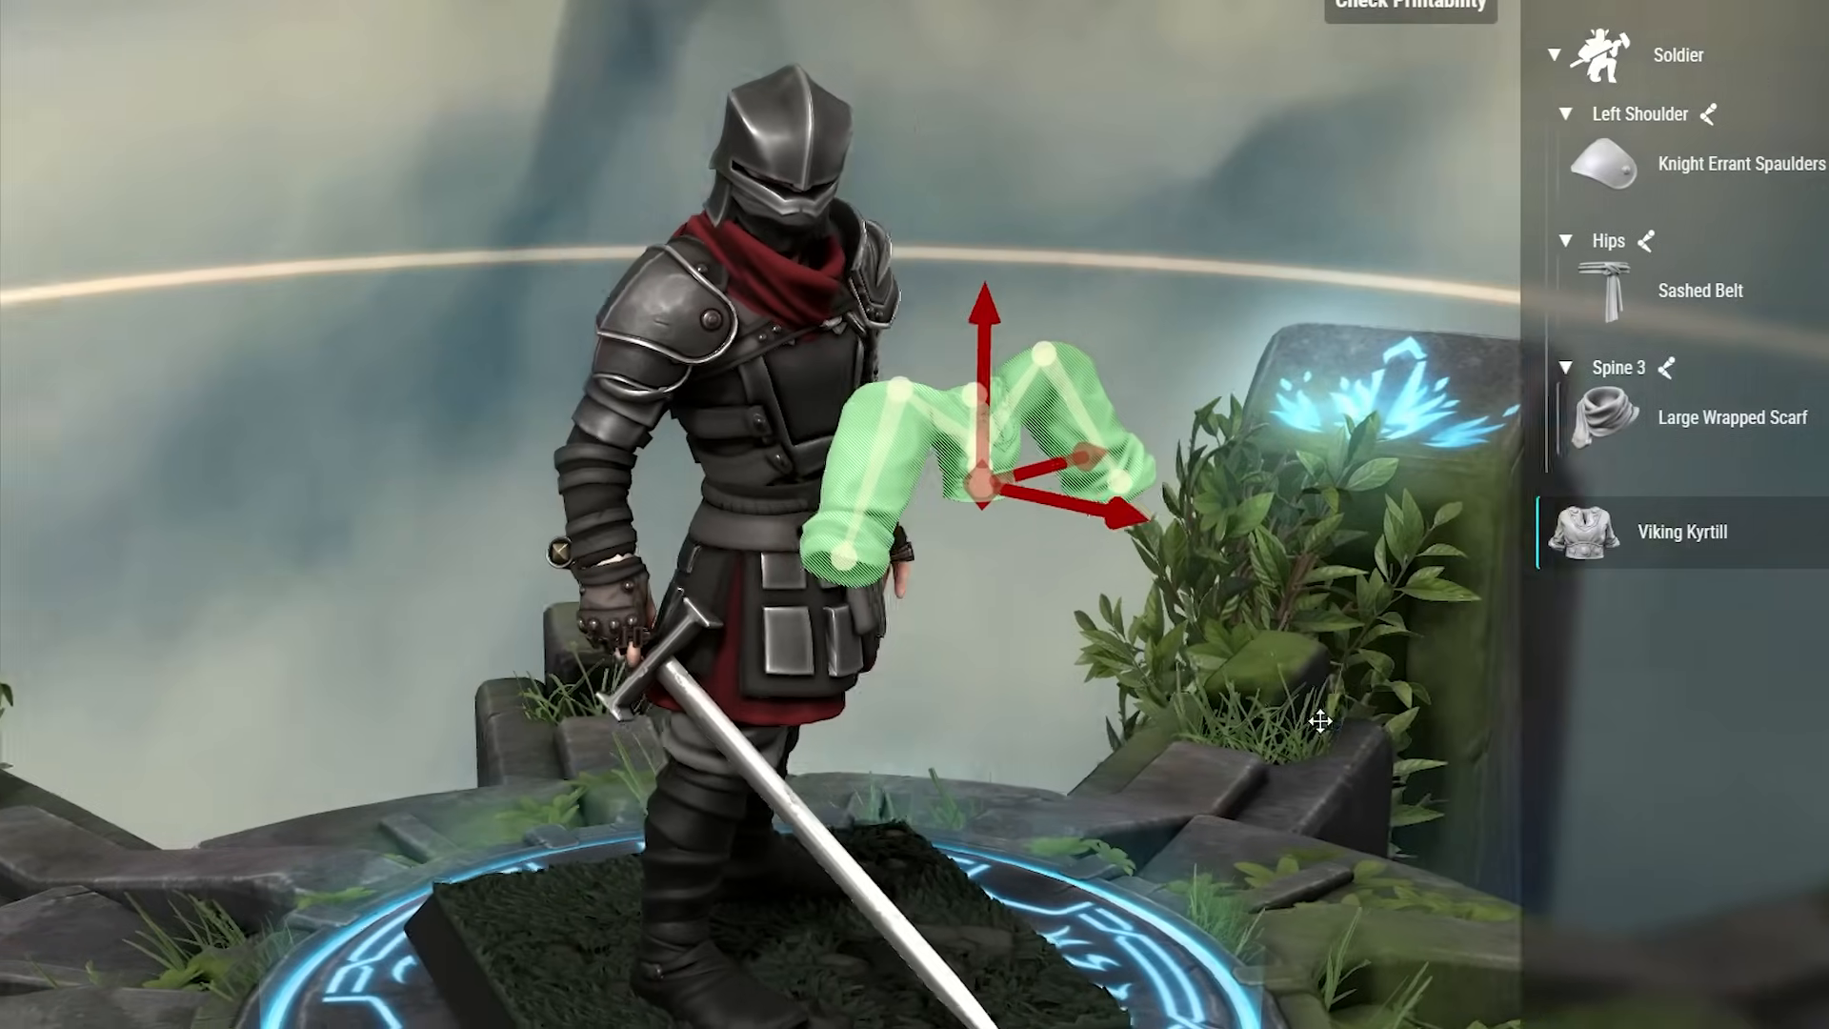
# Attach the Viking Kyrtill to the Spine 3 joint and fit its sleeves around the soldier's upper arms.
pyautogui.moveTo(1320, 721); pyautogui.dragTo(1128, 523)
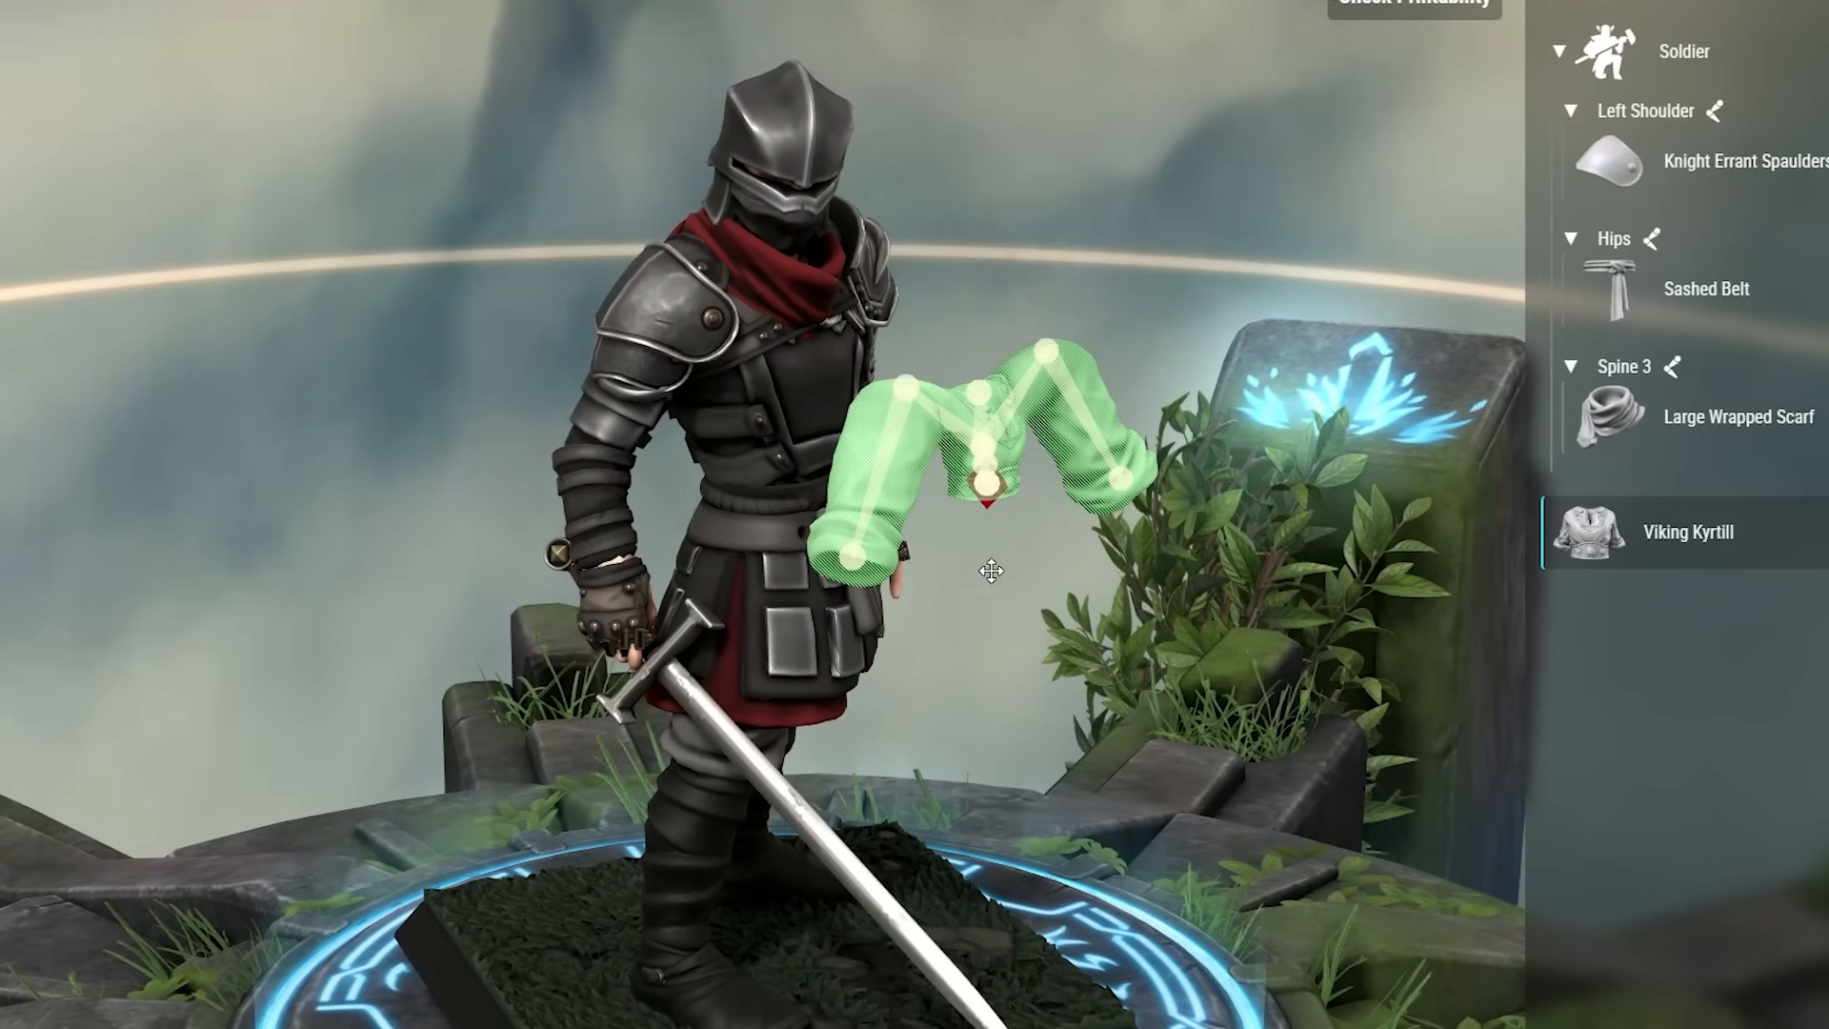
pyautogui.moveTo(999, 504); pyautogui.dragTo(801, 407)
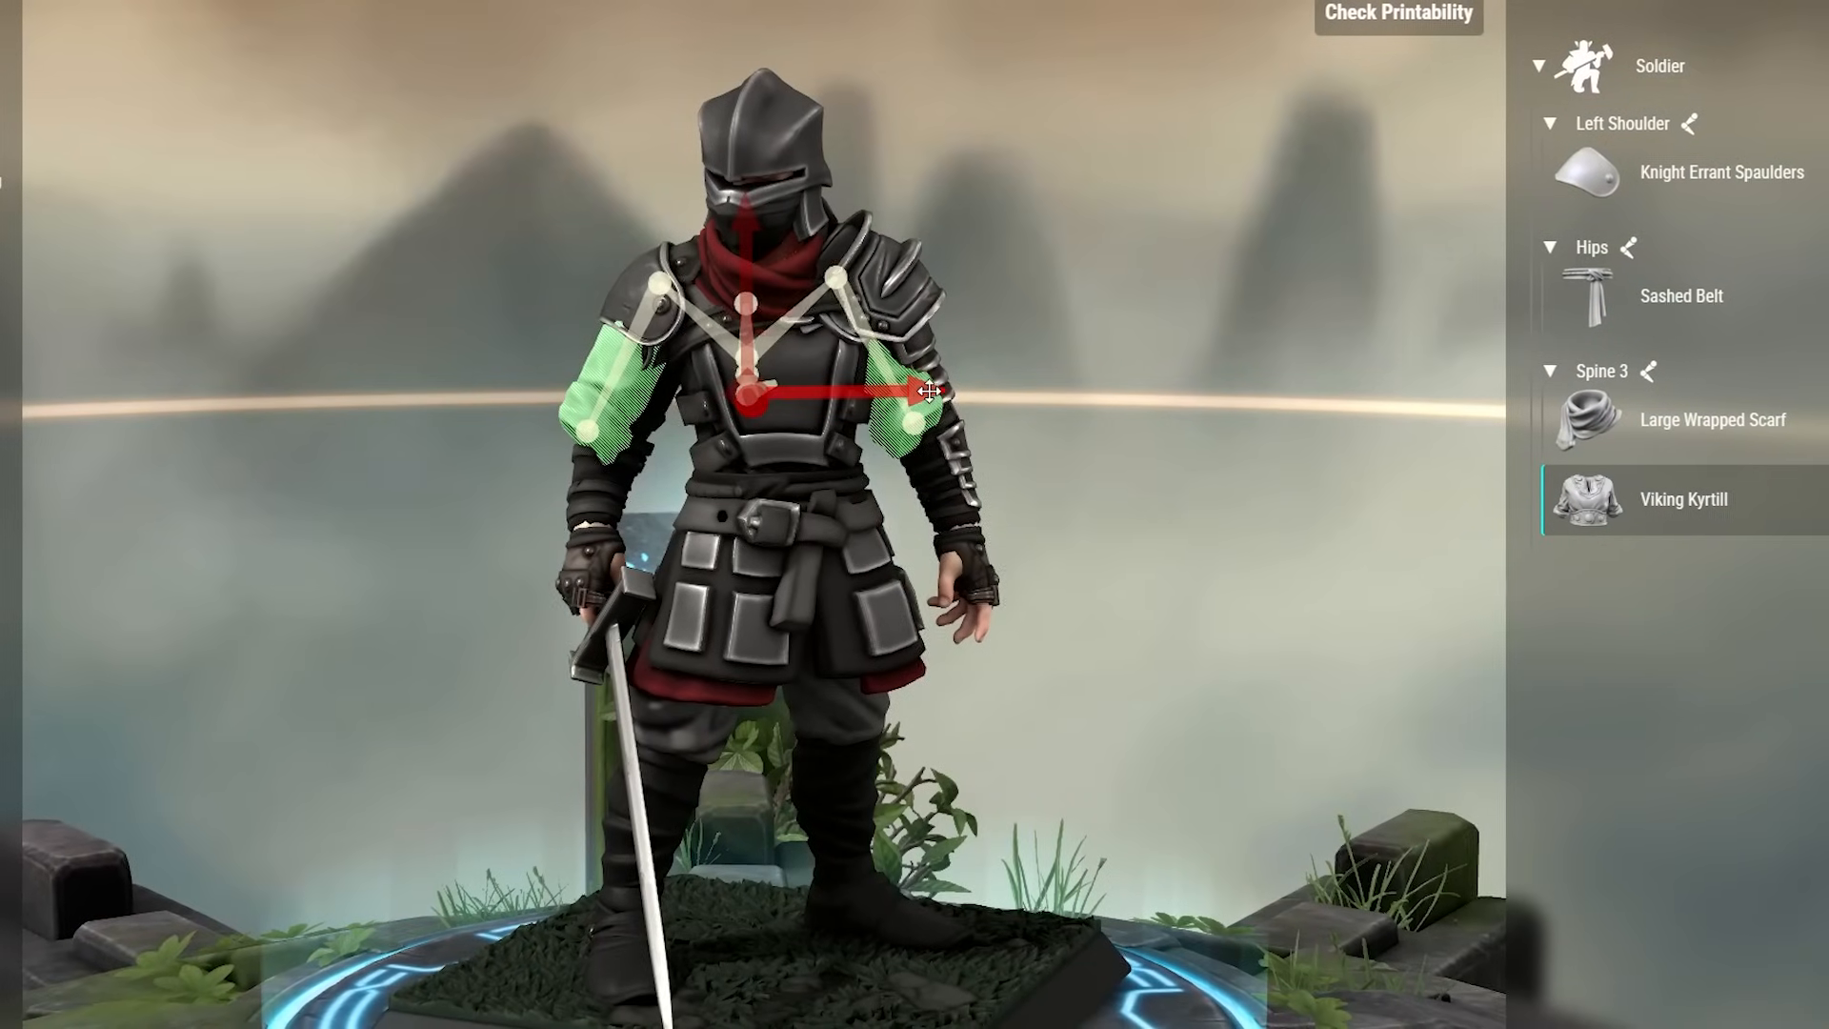
pyautogui.moveTo(929, 391); pyautogui.dragTo(949, 391)
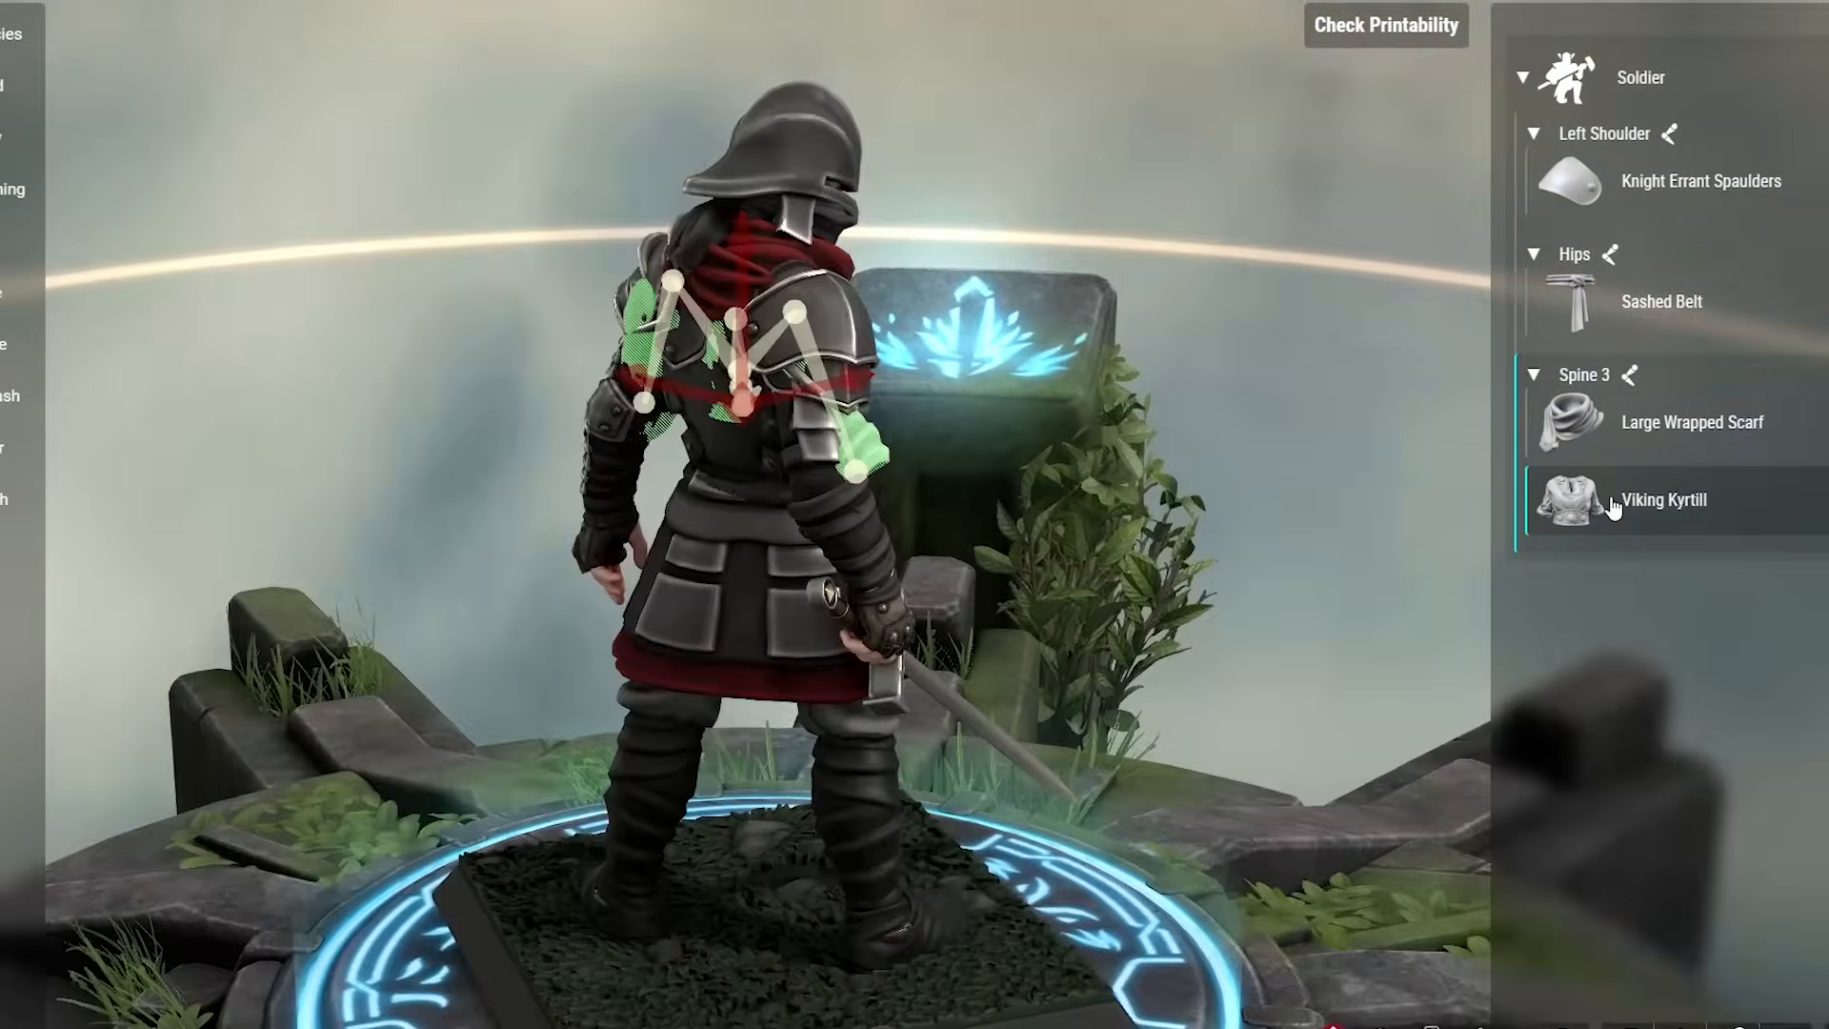
pyautogui.click(1613, 508)
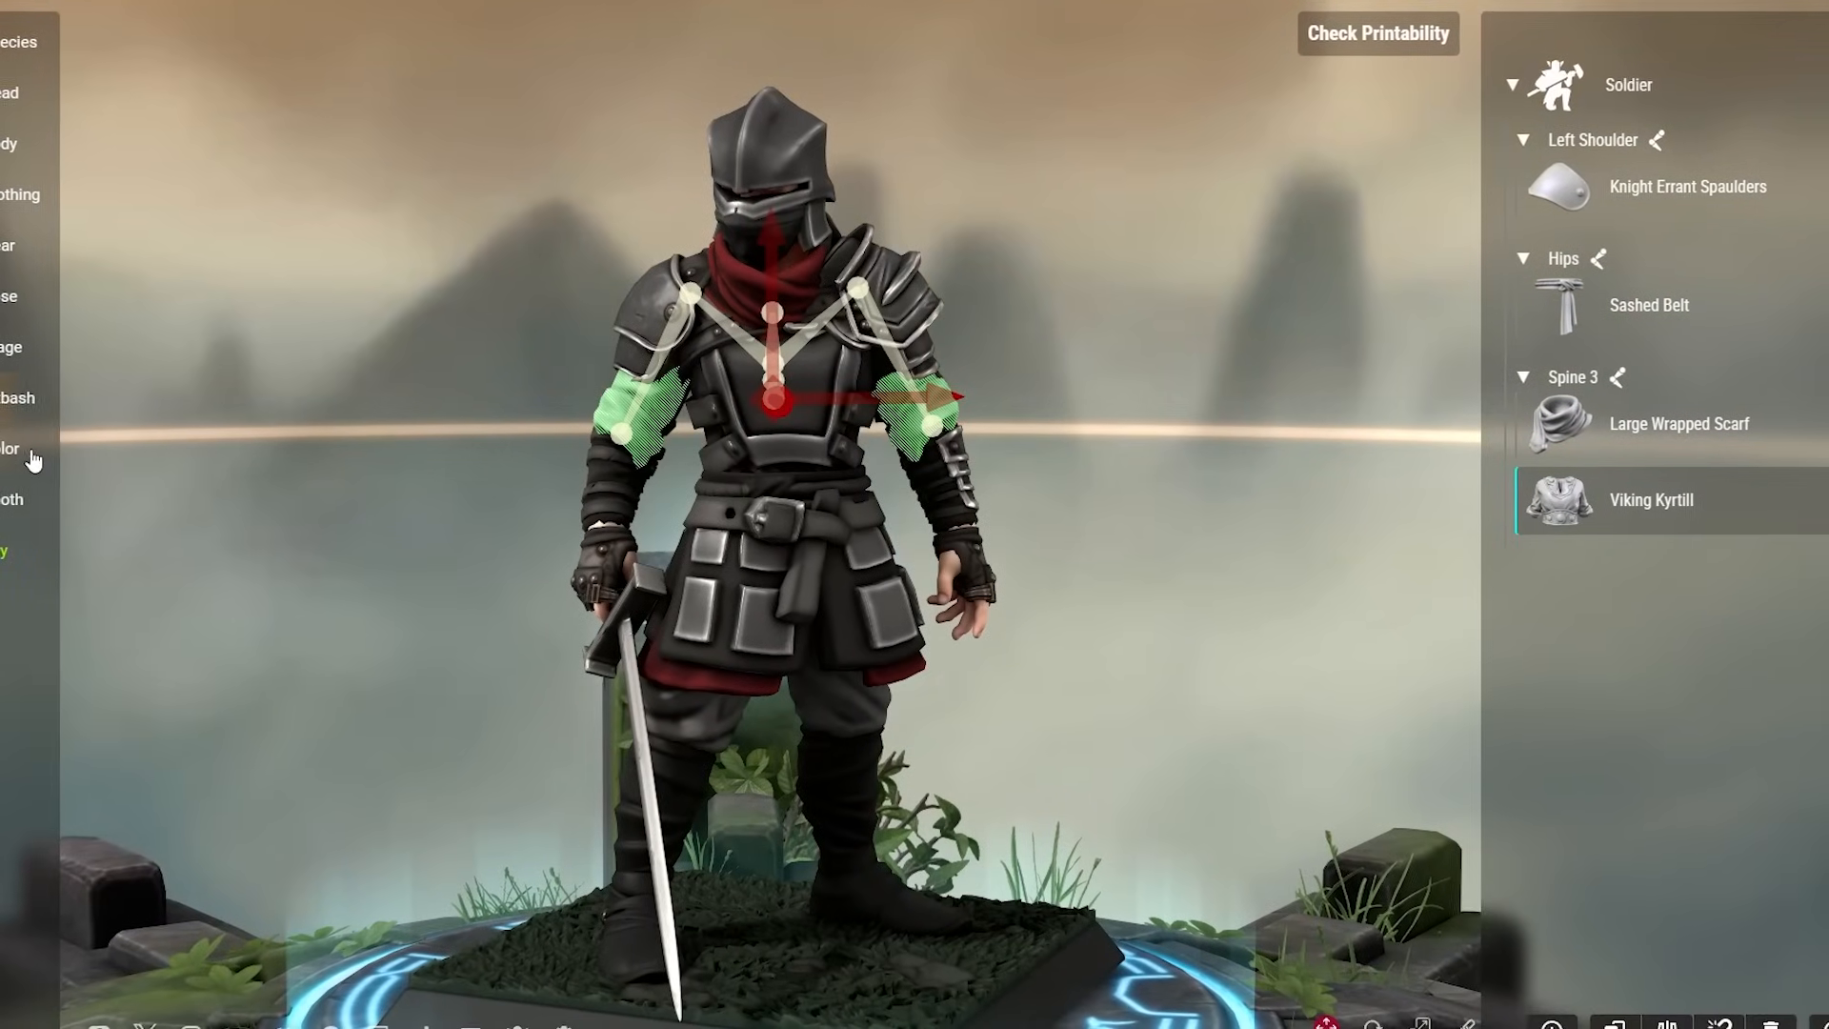
# Paint the Viking Kyrtill's sleeves red to match the soldier's scarf.
pyautogui.click(32, 444)
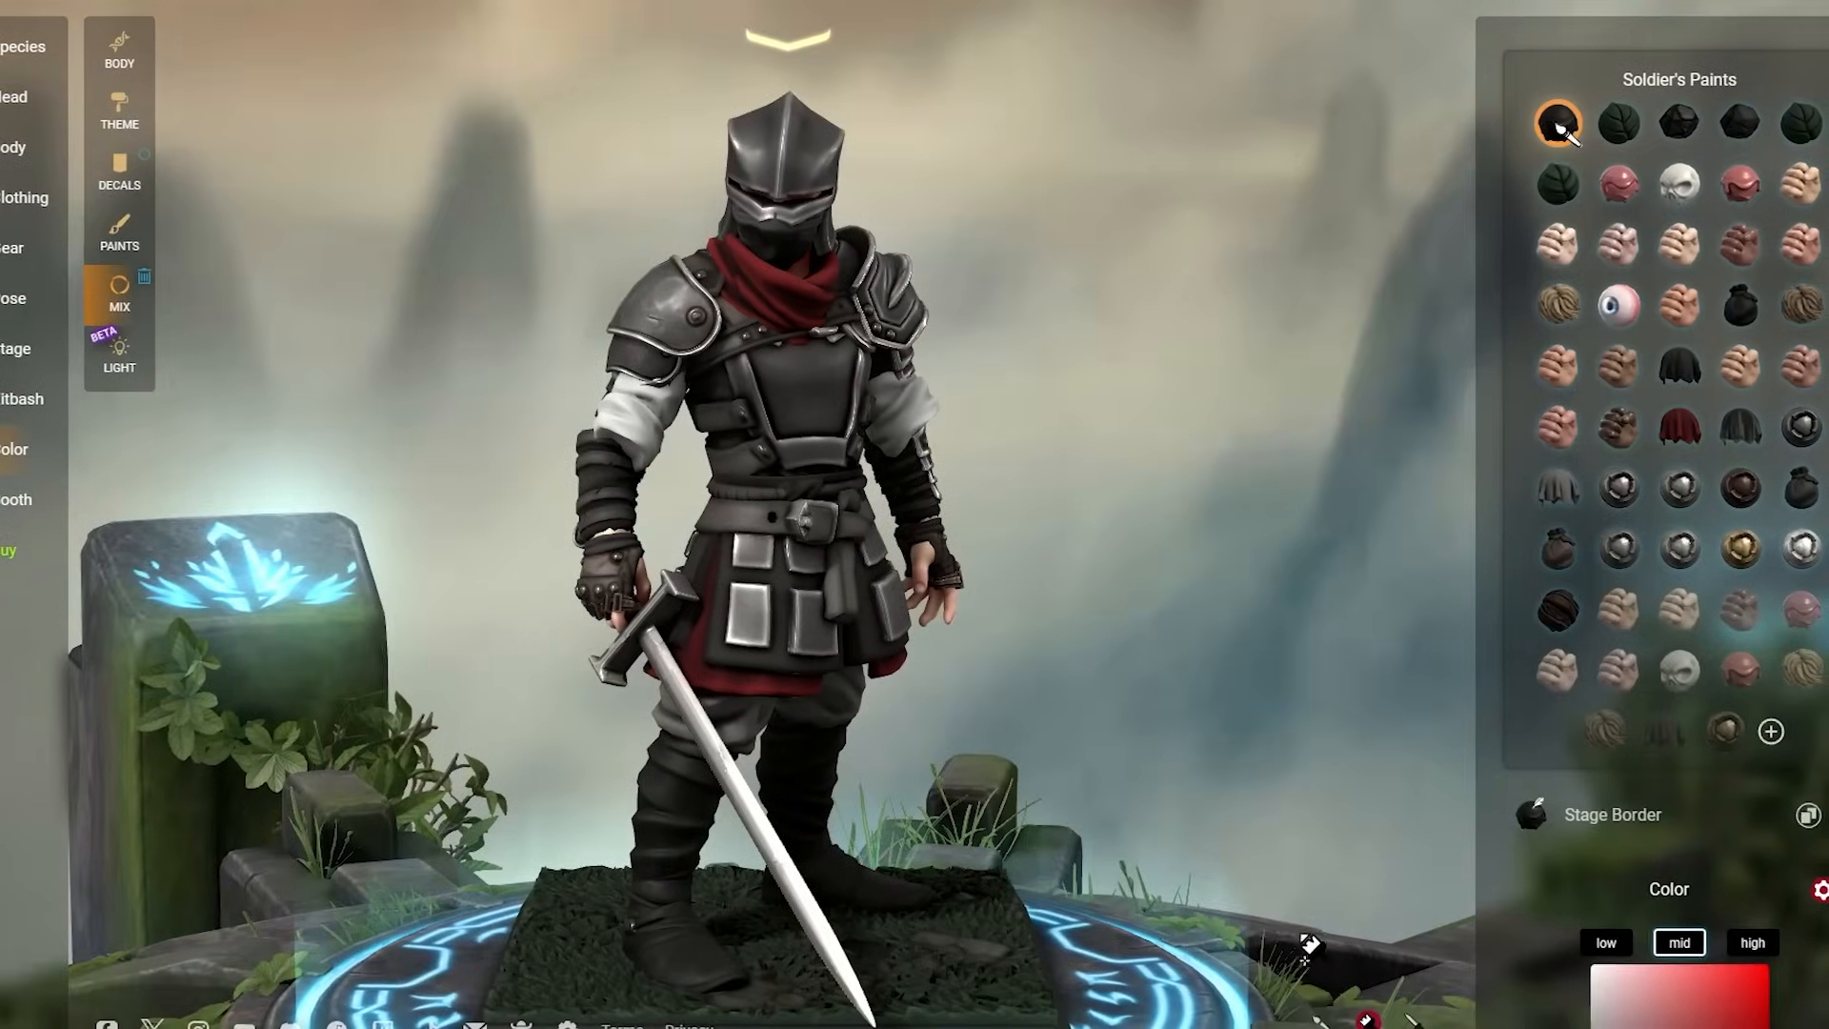
pyautogui.click(1369, 1018)
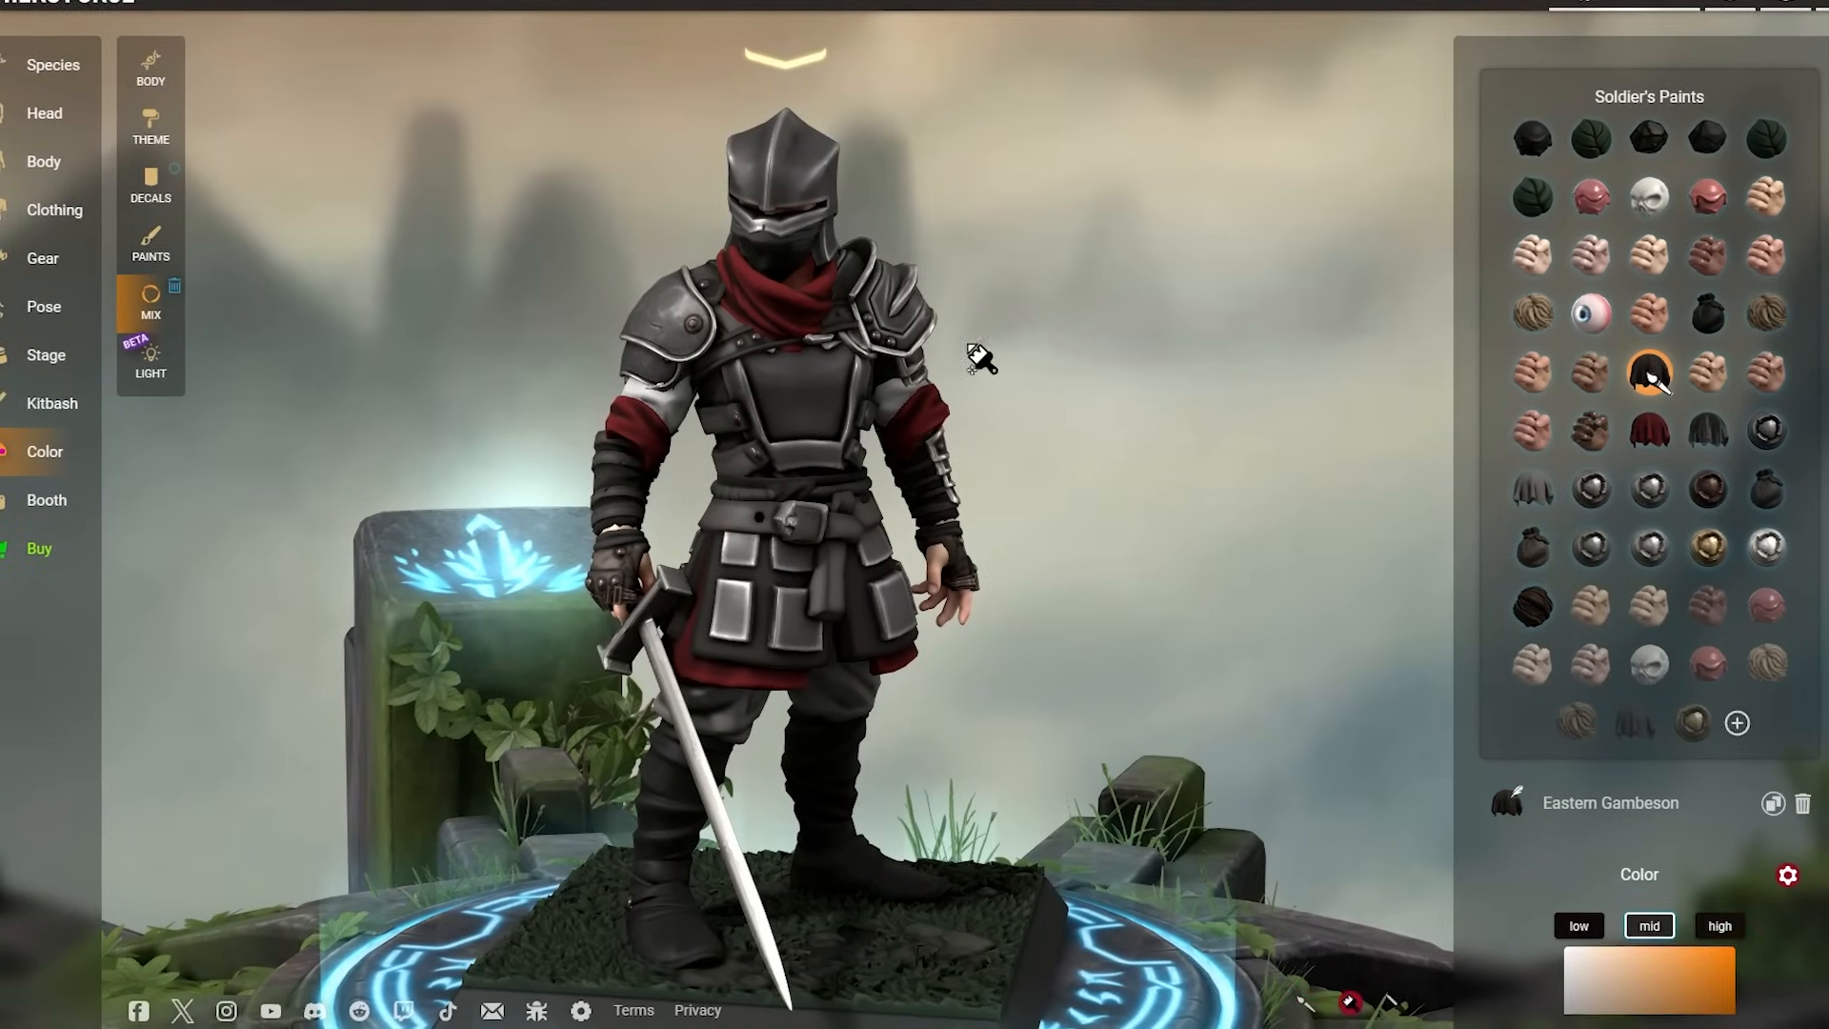
pyautogui.moveTo(904, 408); pyautogui.dragTo(1213, 425)
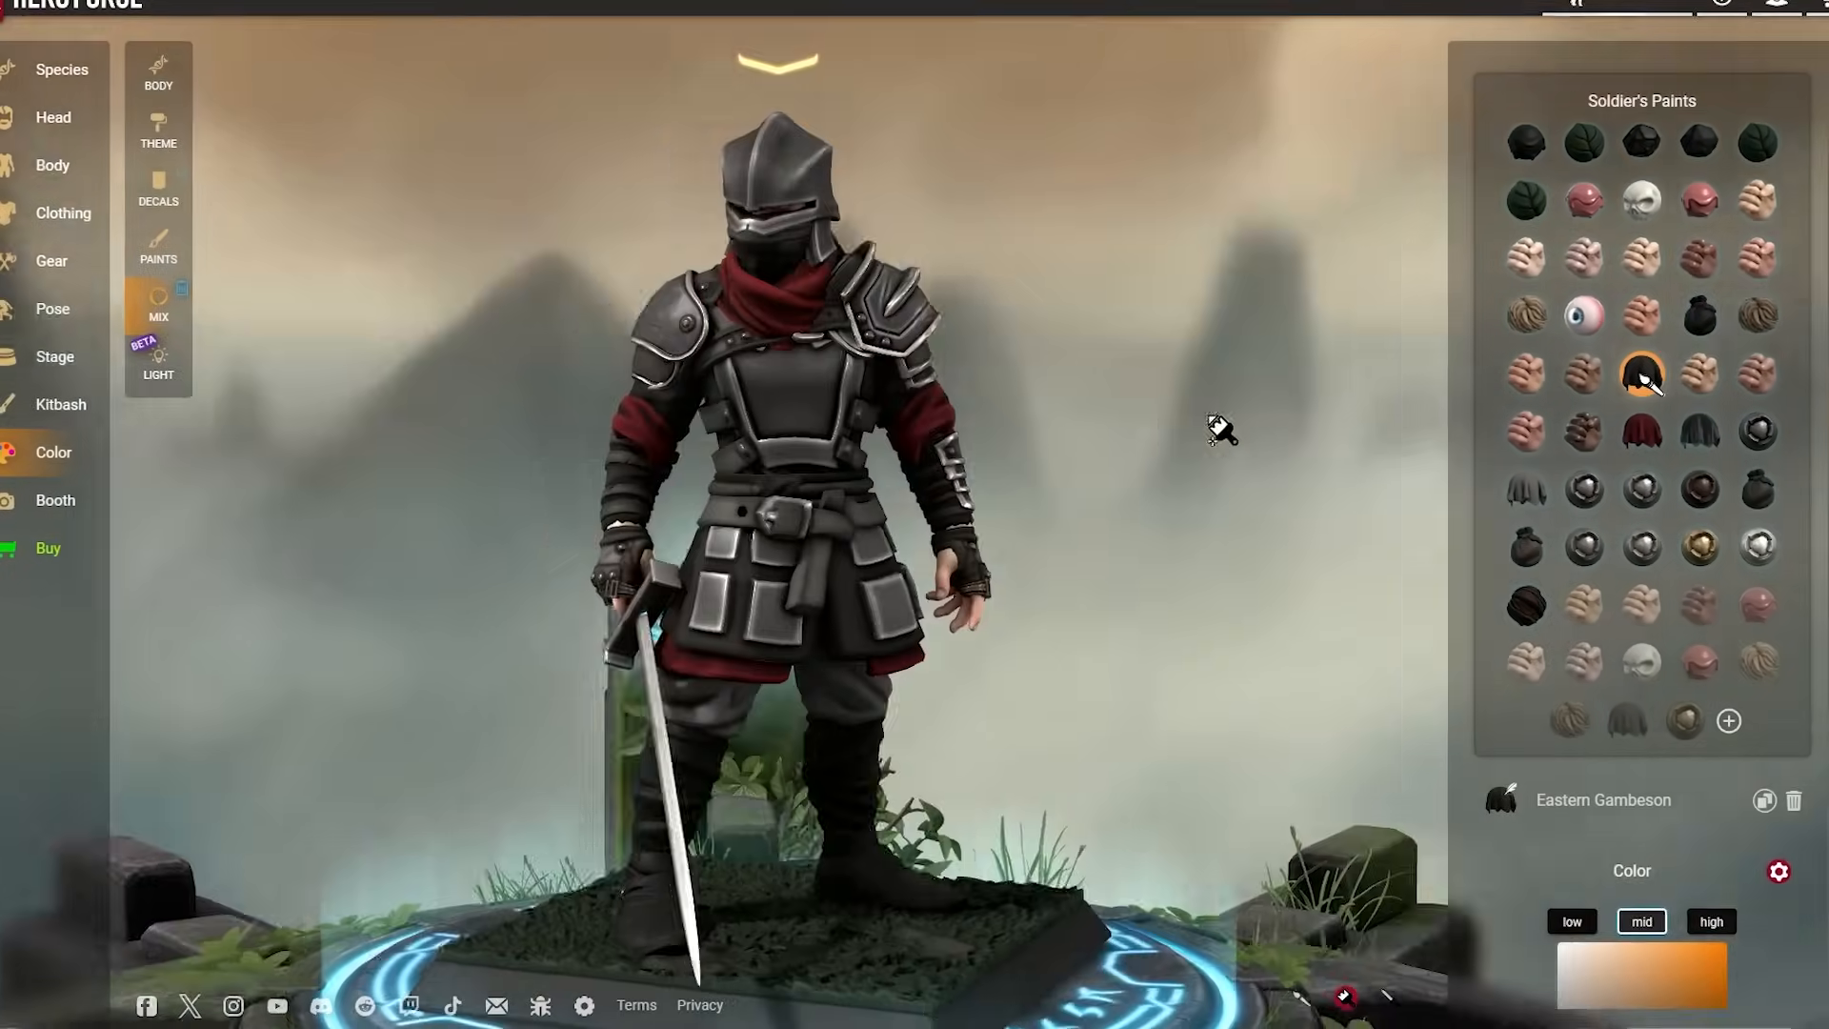
pyautogui.moveTo(1181, 779); pyautogui.dragTo(205, 303)
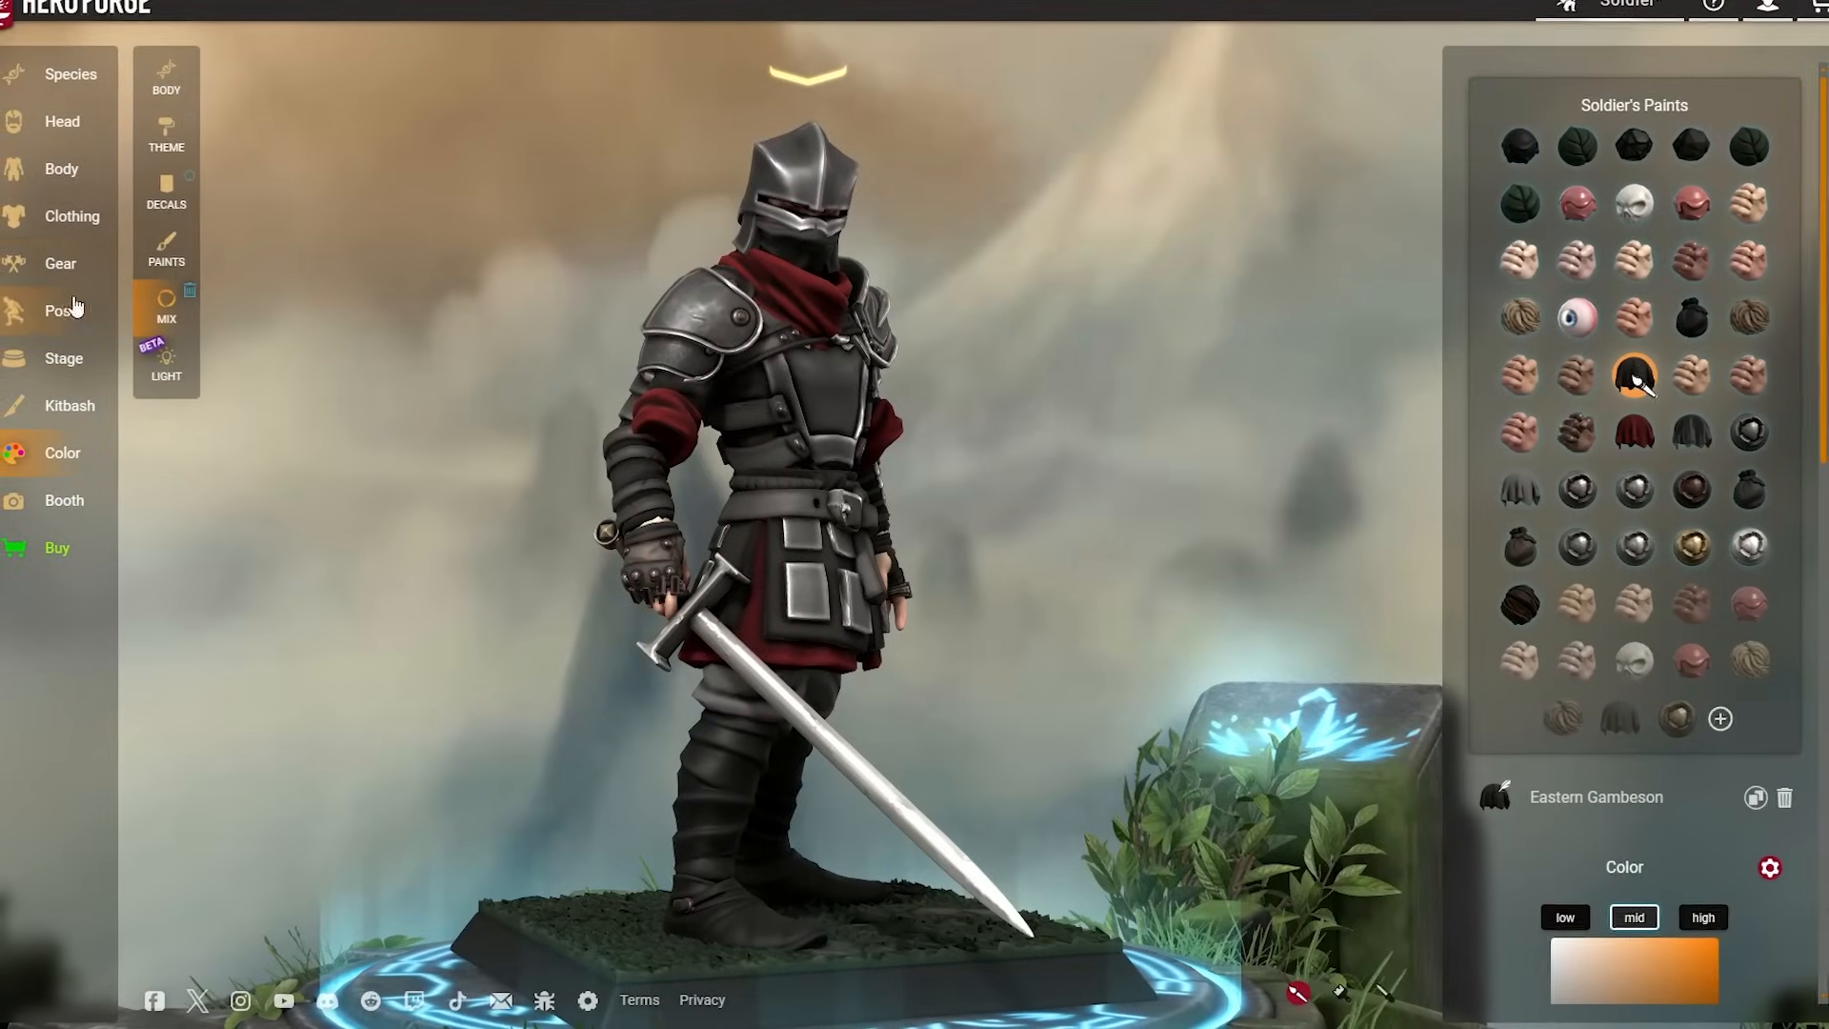
# Examine the fit of the Viking Kyrtill's sleeves from several sides in the kitbash and advanced pose views.
pyautogui.moveTo(1372, 386); pyautogui.dragTo(1400, 348)
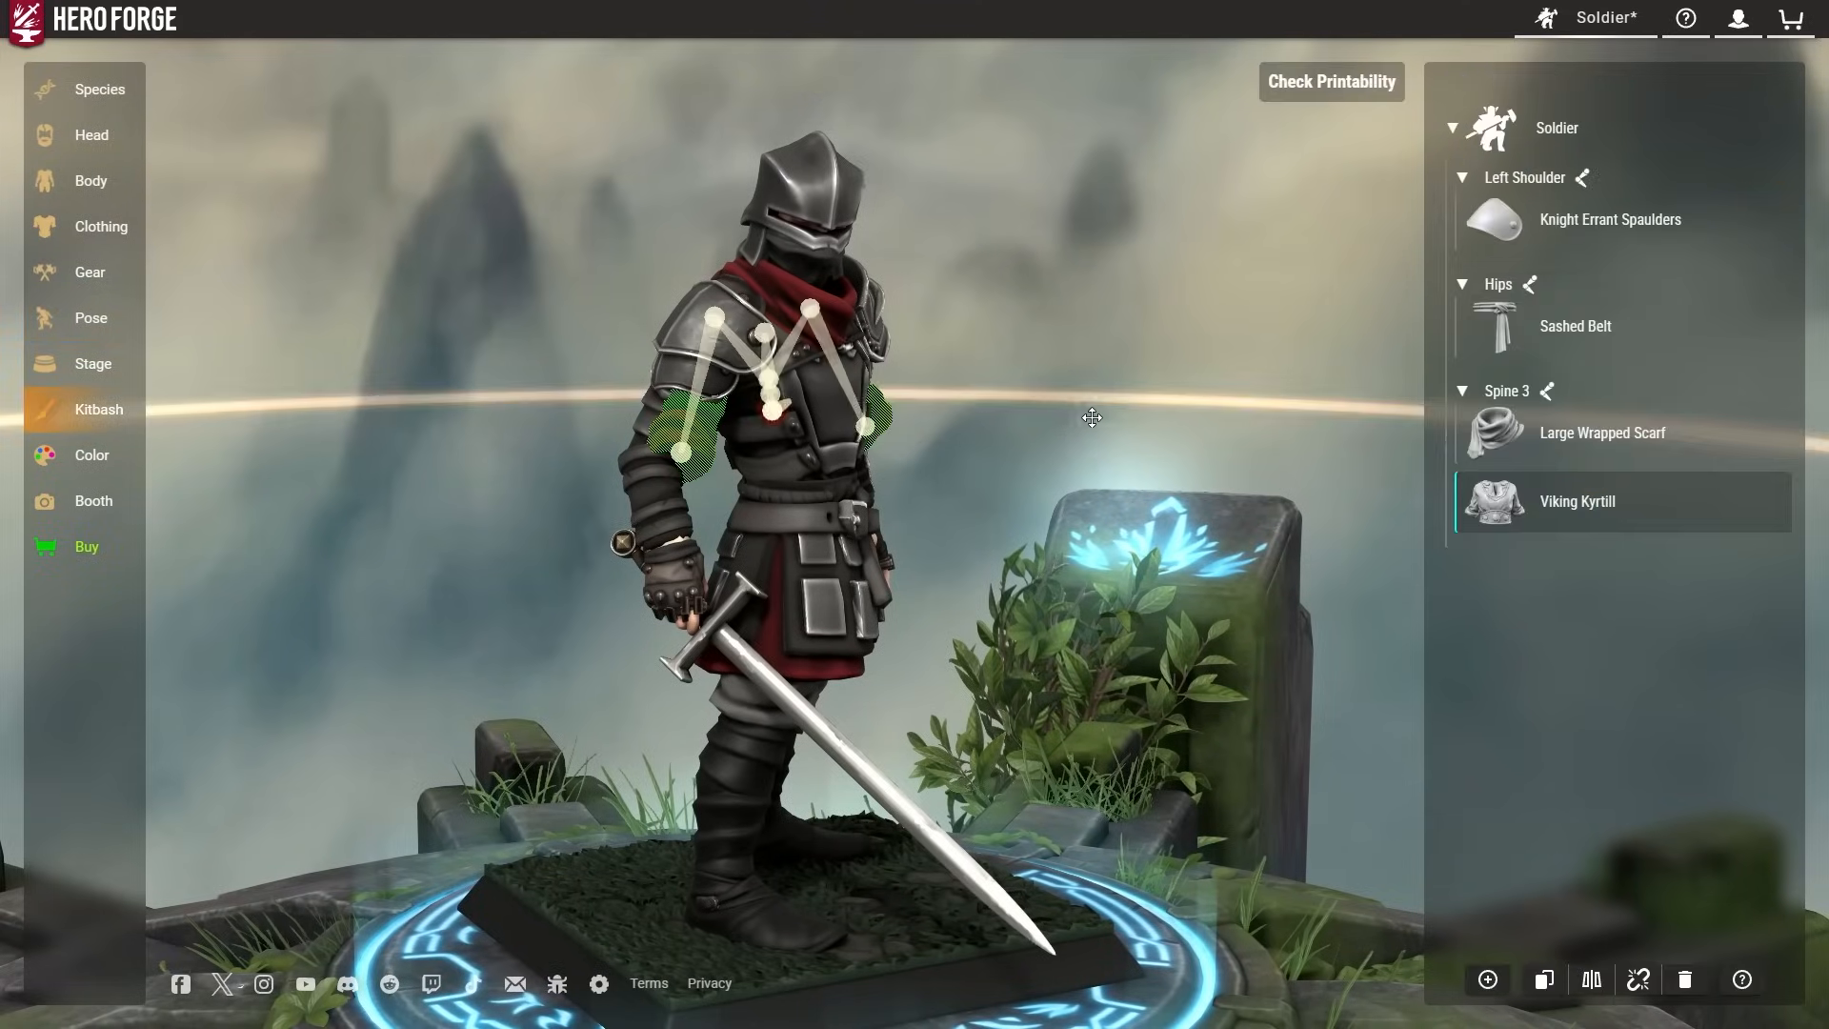
pyautogui.moveTo(1090, 409); pyautogui.dragTo(1128, 664)
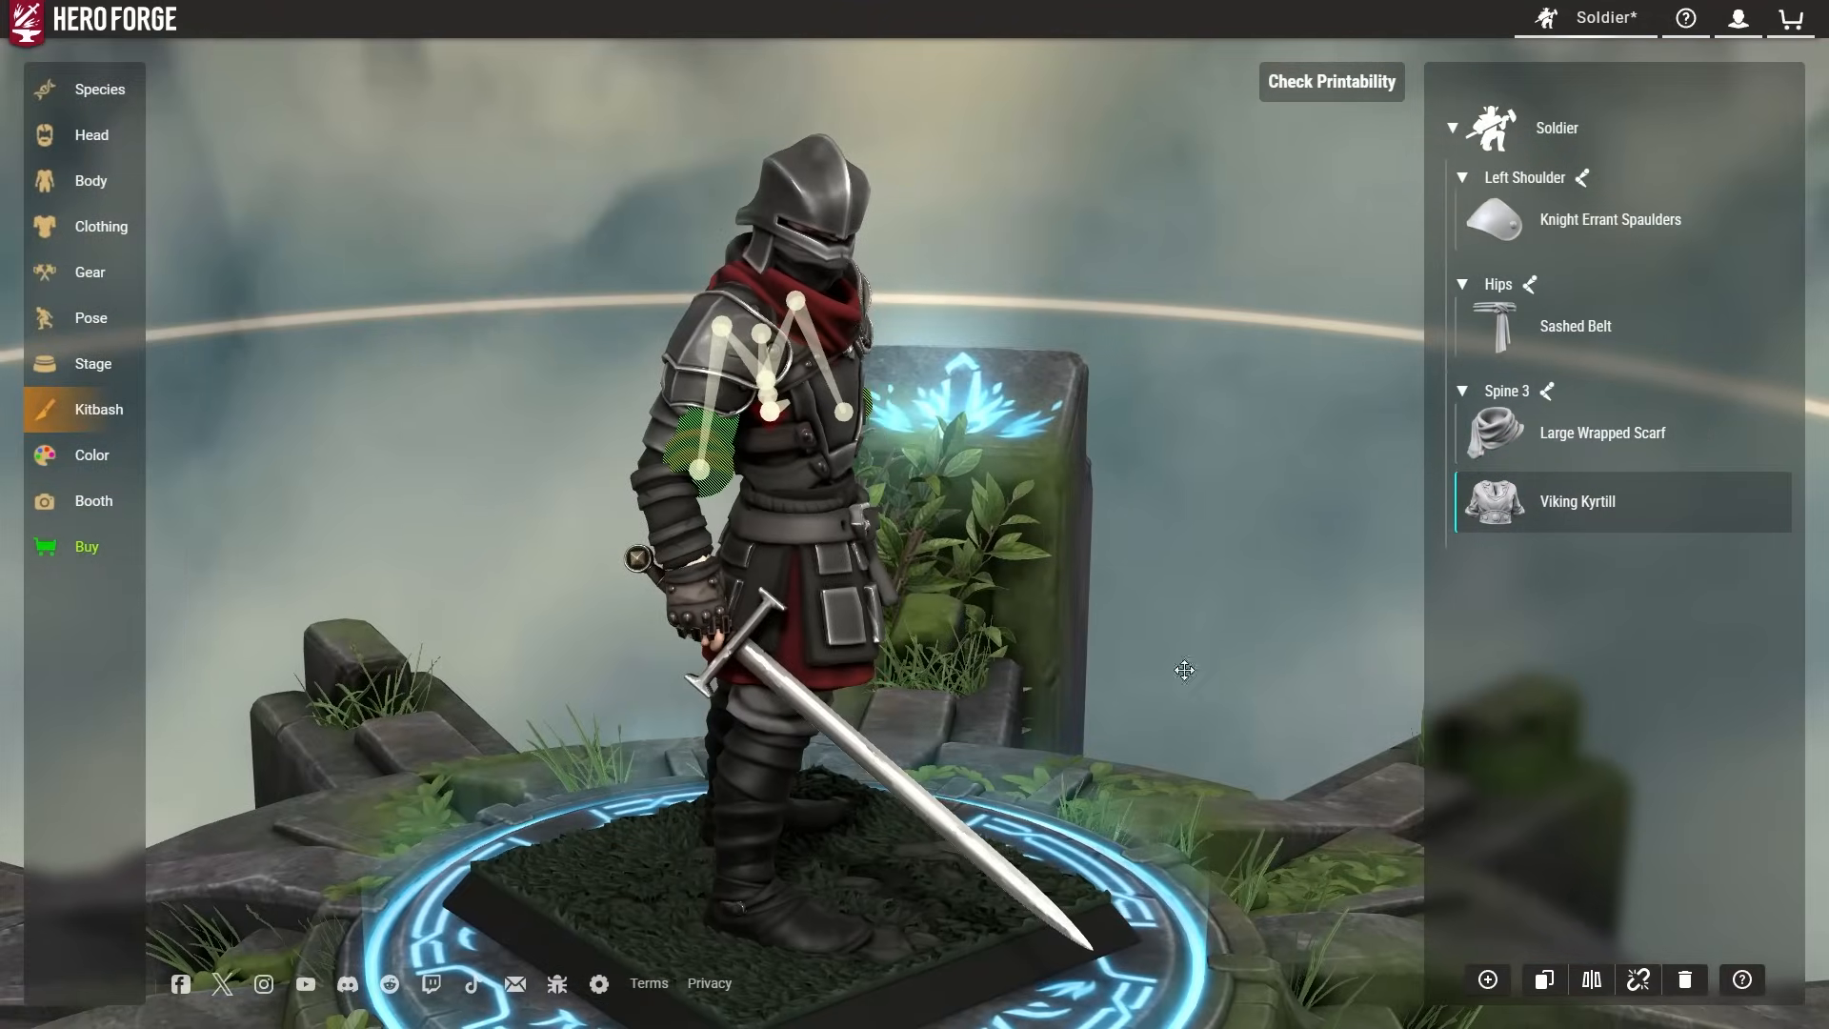
pyautogui.click(1579, 511)
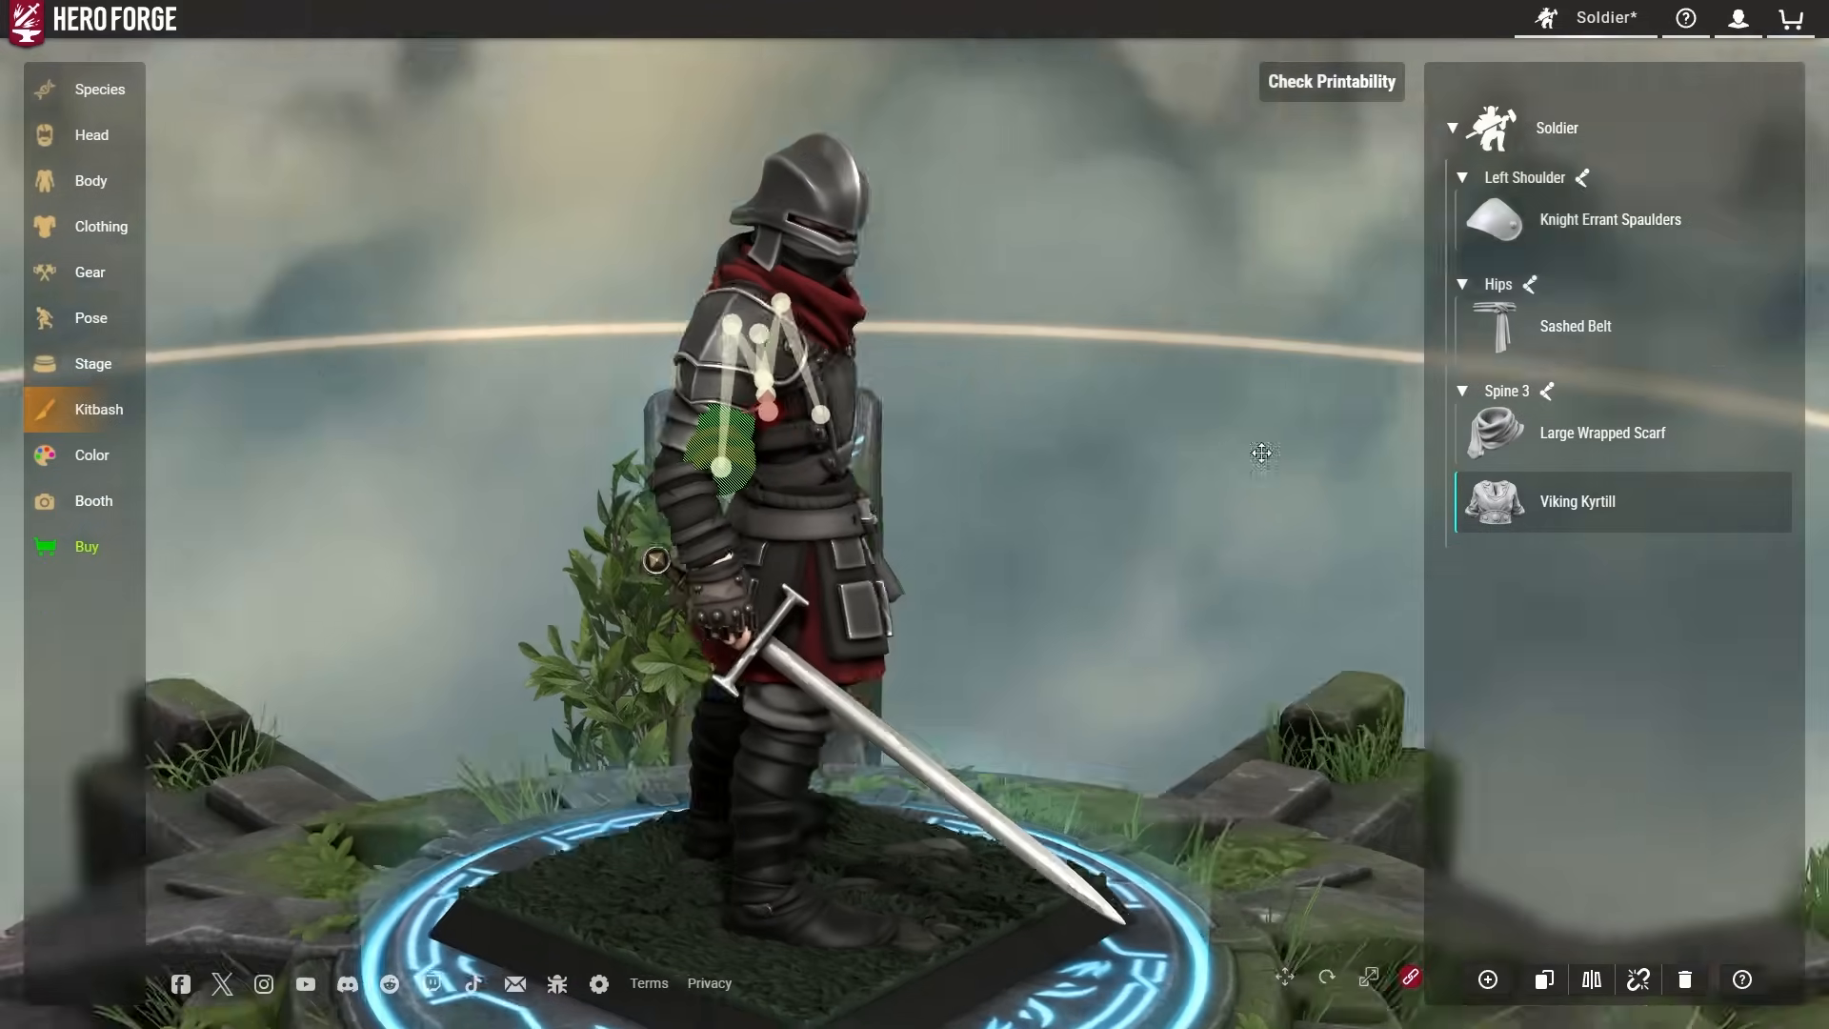
pyautogui.click(1332, 985)
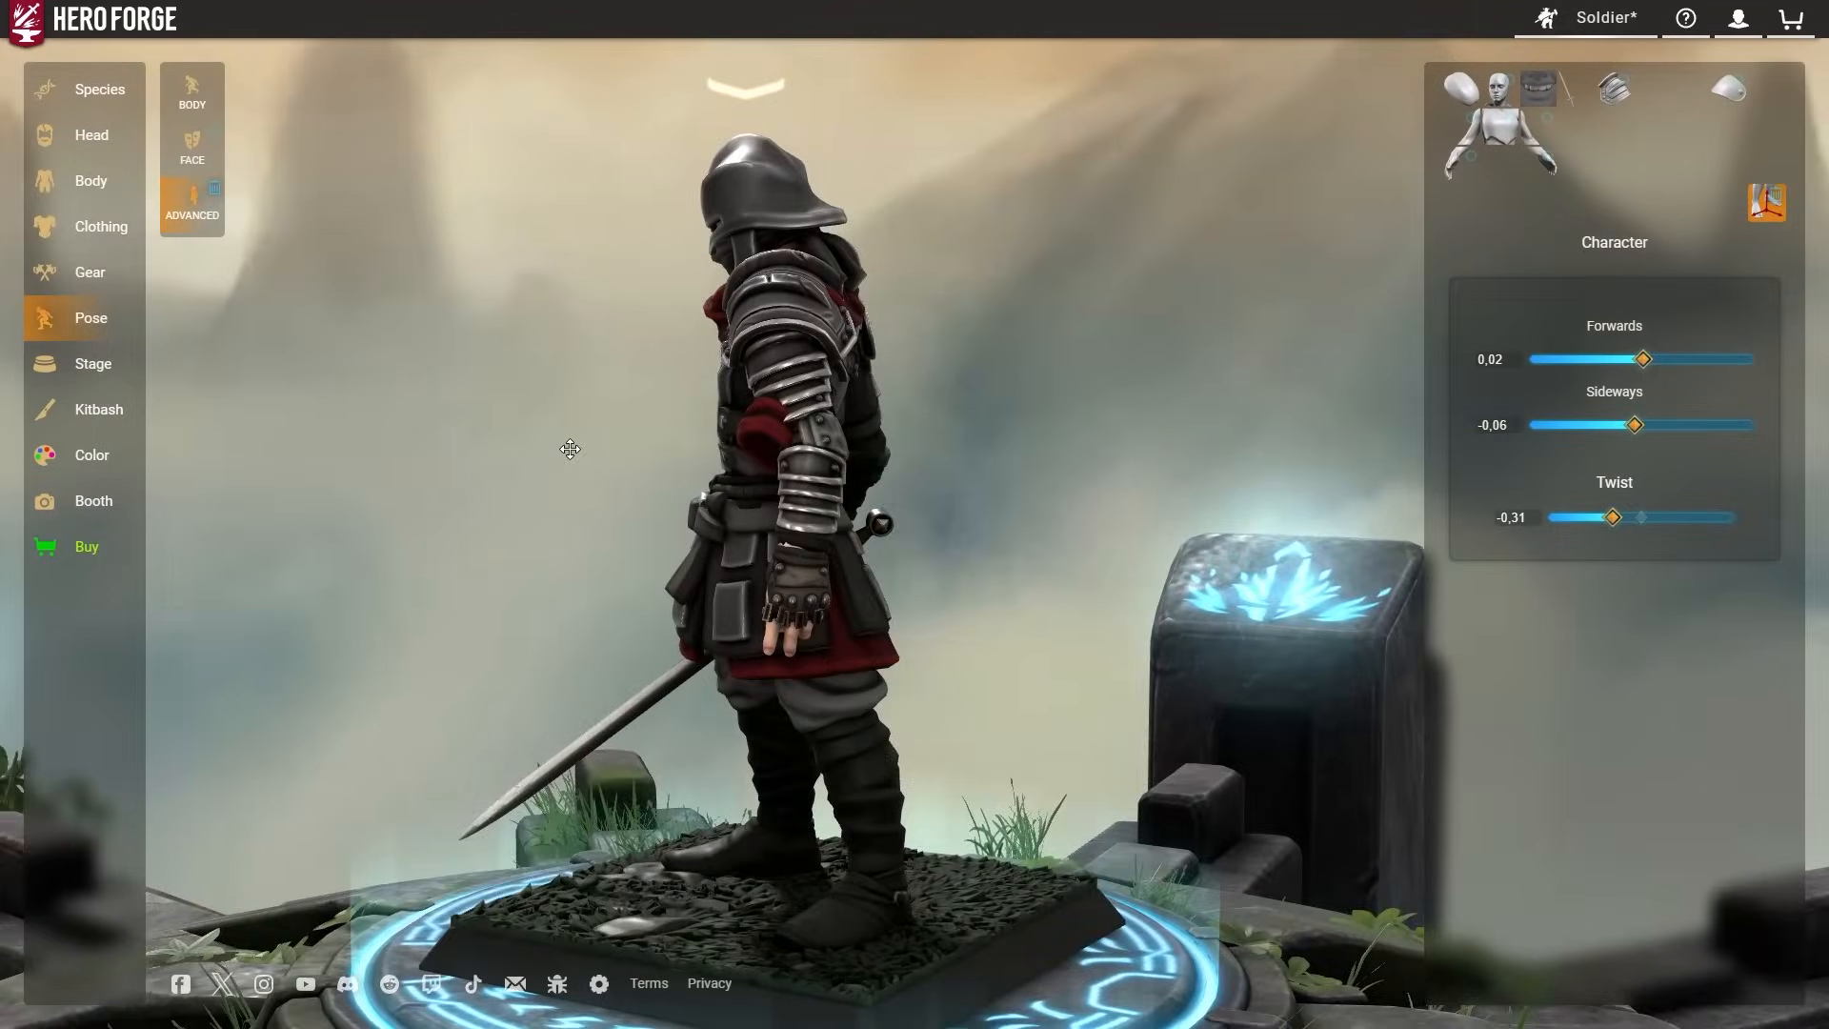
pyautogui.moveTo(567, 449); pyautogui.dragTo(1276, 449)
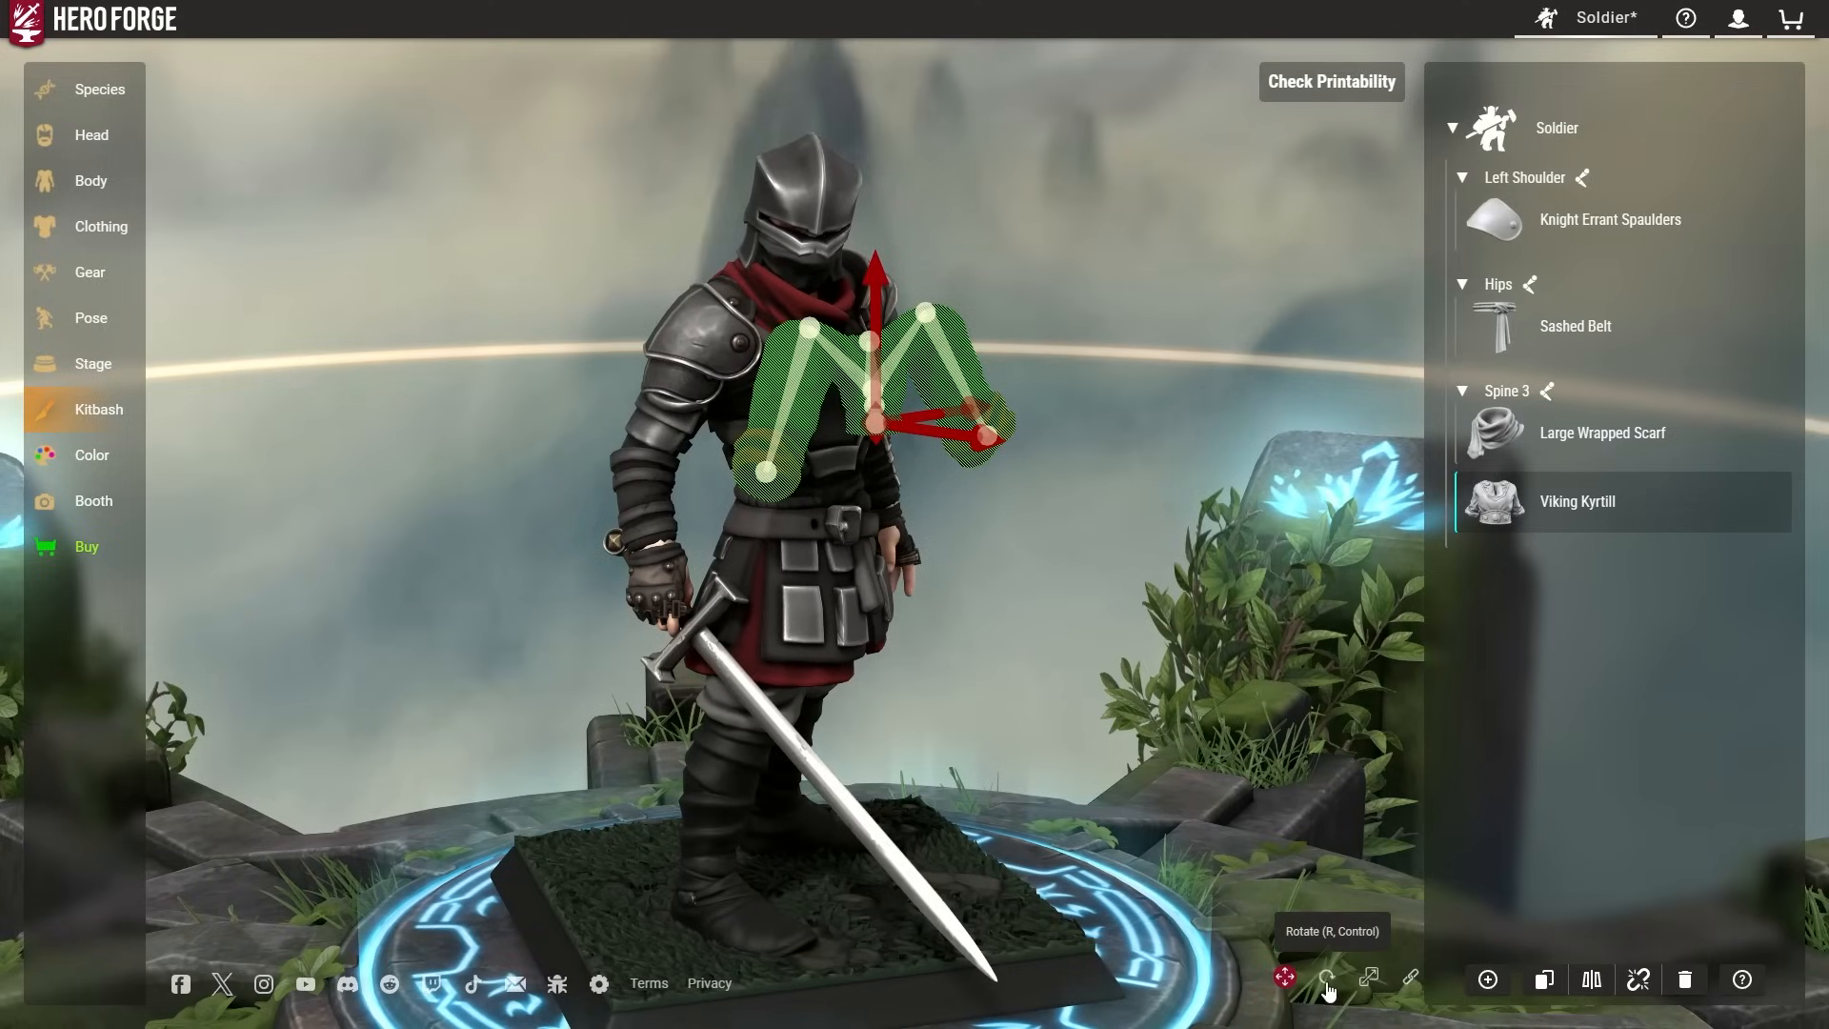
# Adjust the Viking Kyrtill's shoulder joints and reposition it so the sleeves sit under the spaulders.
pyautogui.click(1327, 979)
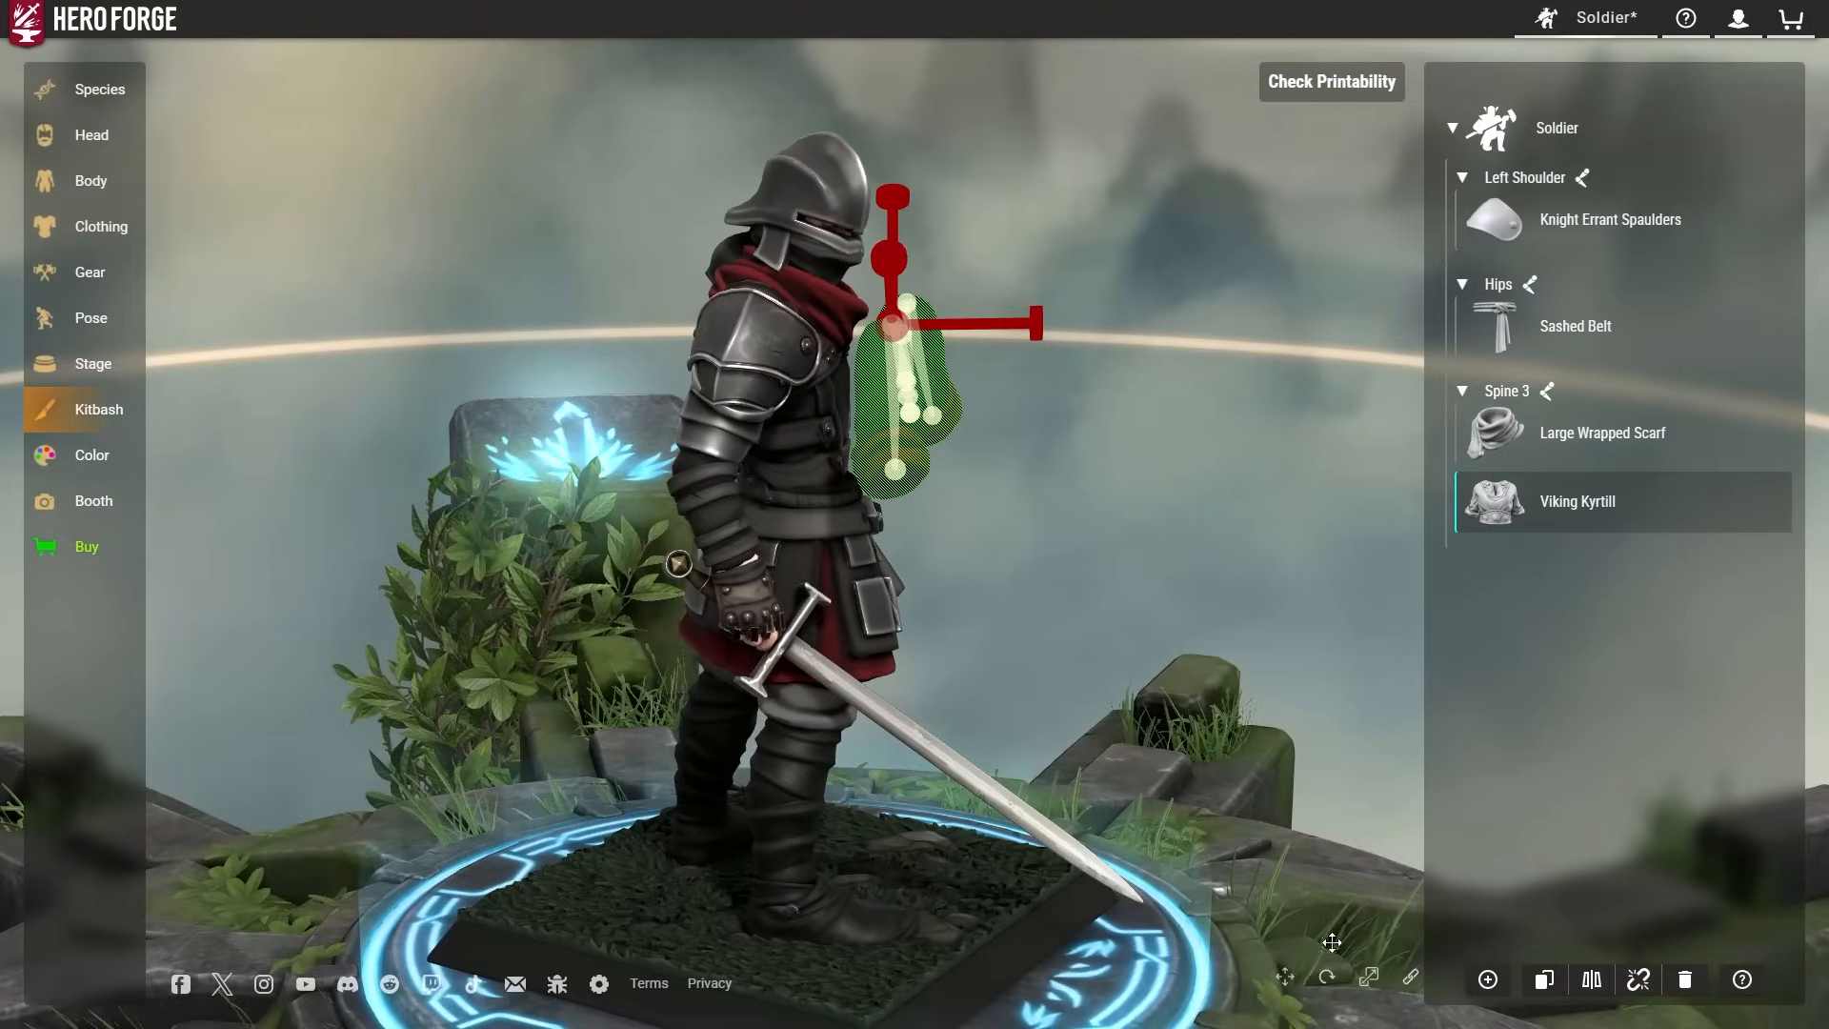
pyautogui.moveTo(1124, 713); pyautogui.dragTo(935, 431)
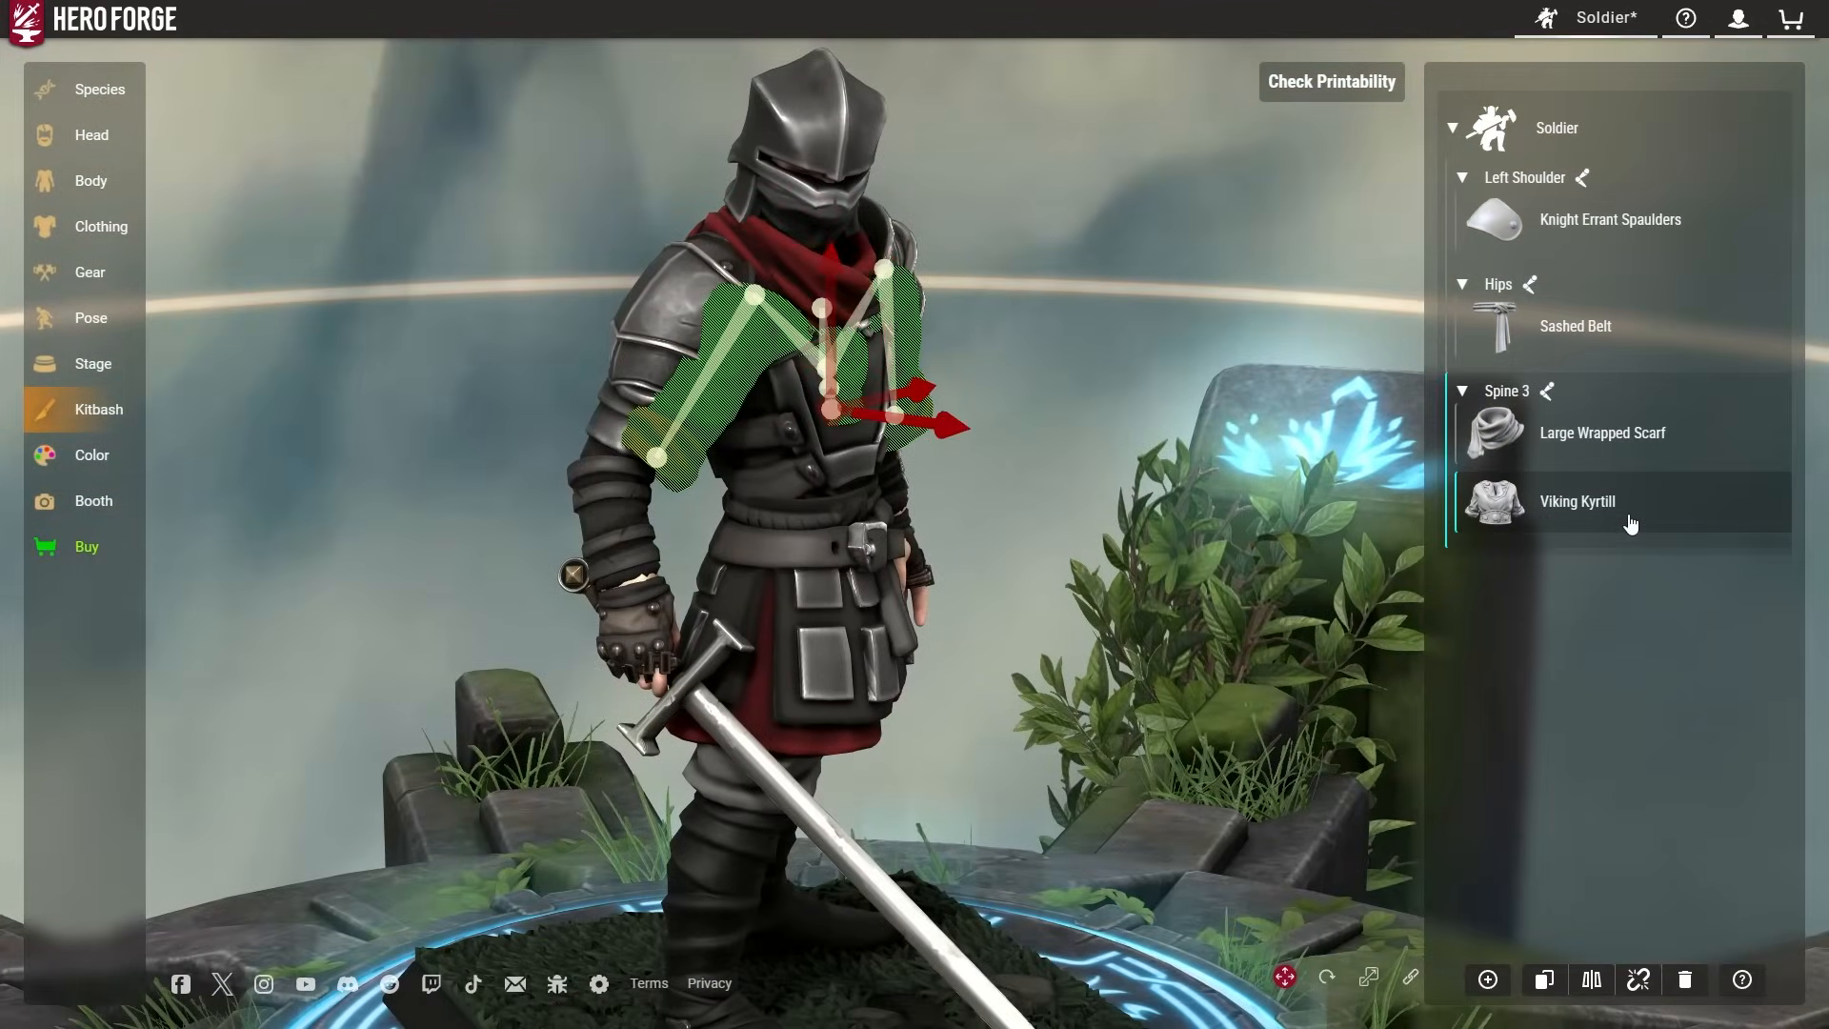
pyautogui.moveTo(1239, 415)
pyautogui.mouseDown()
pyautogui.moveTo(1159, 396)
pyautogui.moveTo(1267, 414)
pyautogui.mouseUp()
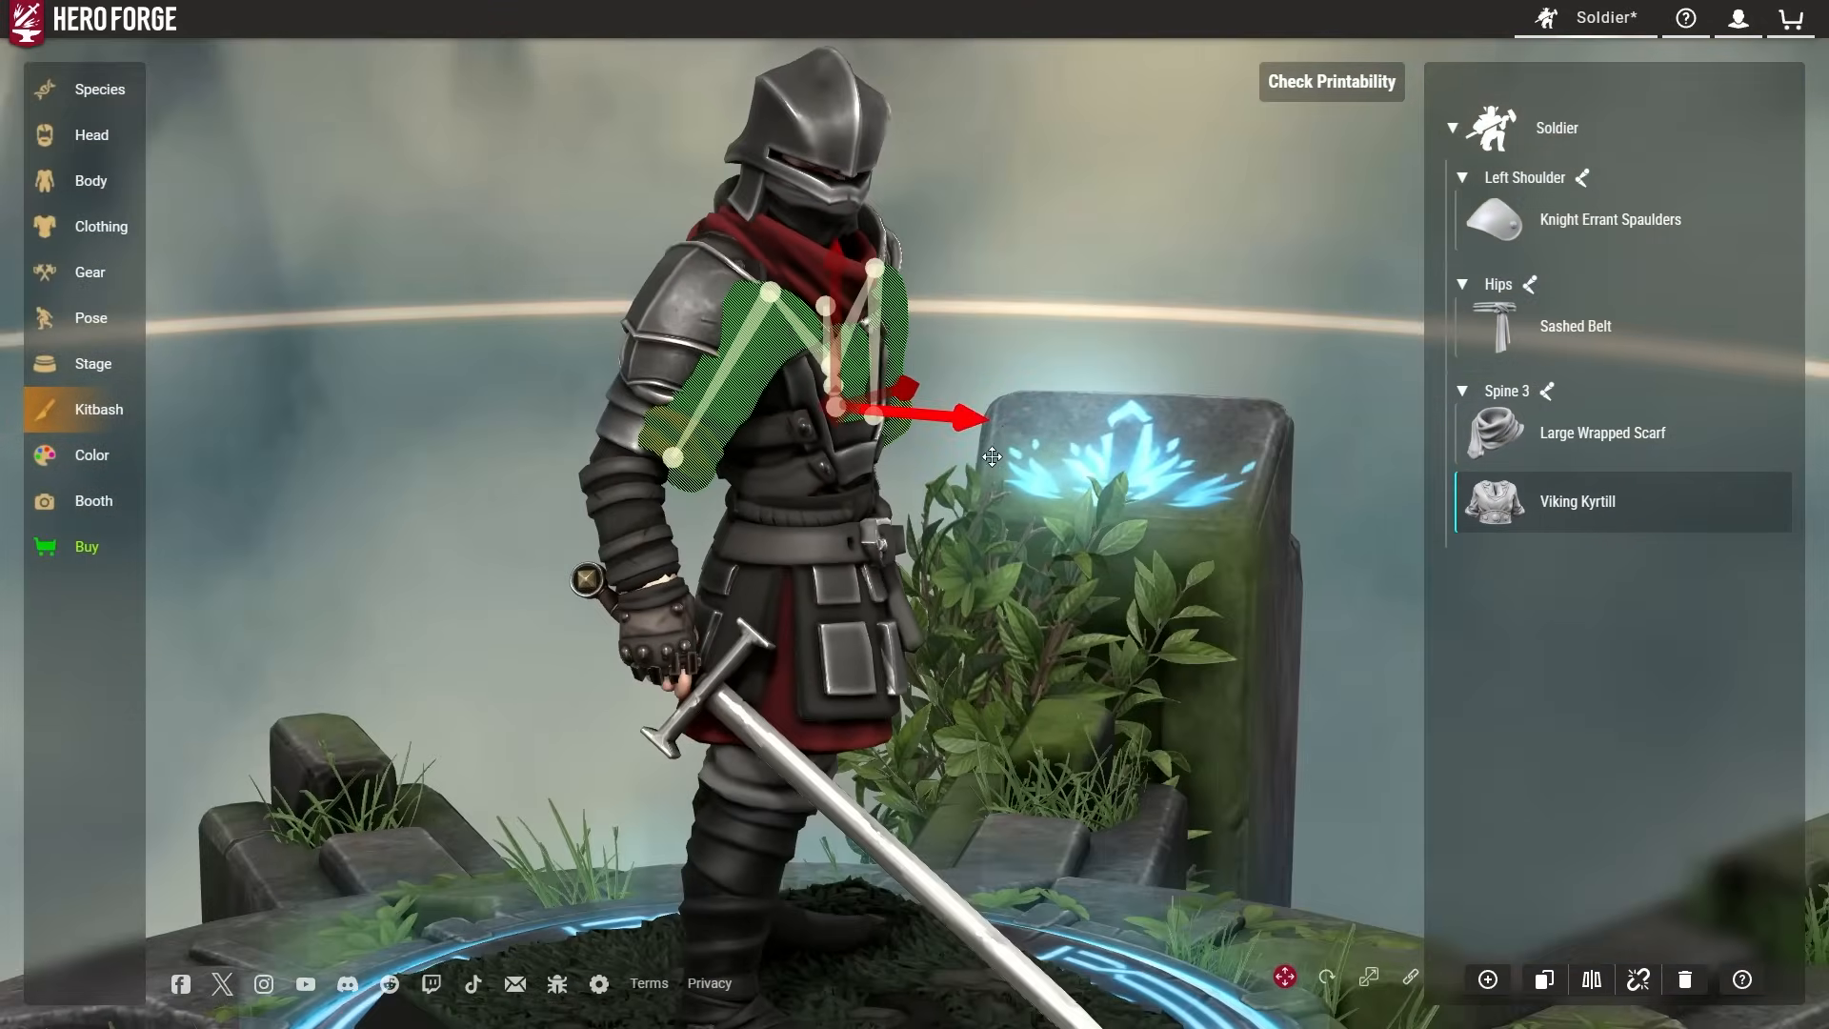
pyautogui.moveTo(989, 435); pyautogui.dragTo(965, 428)
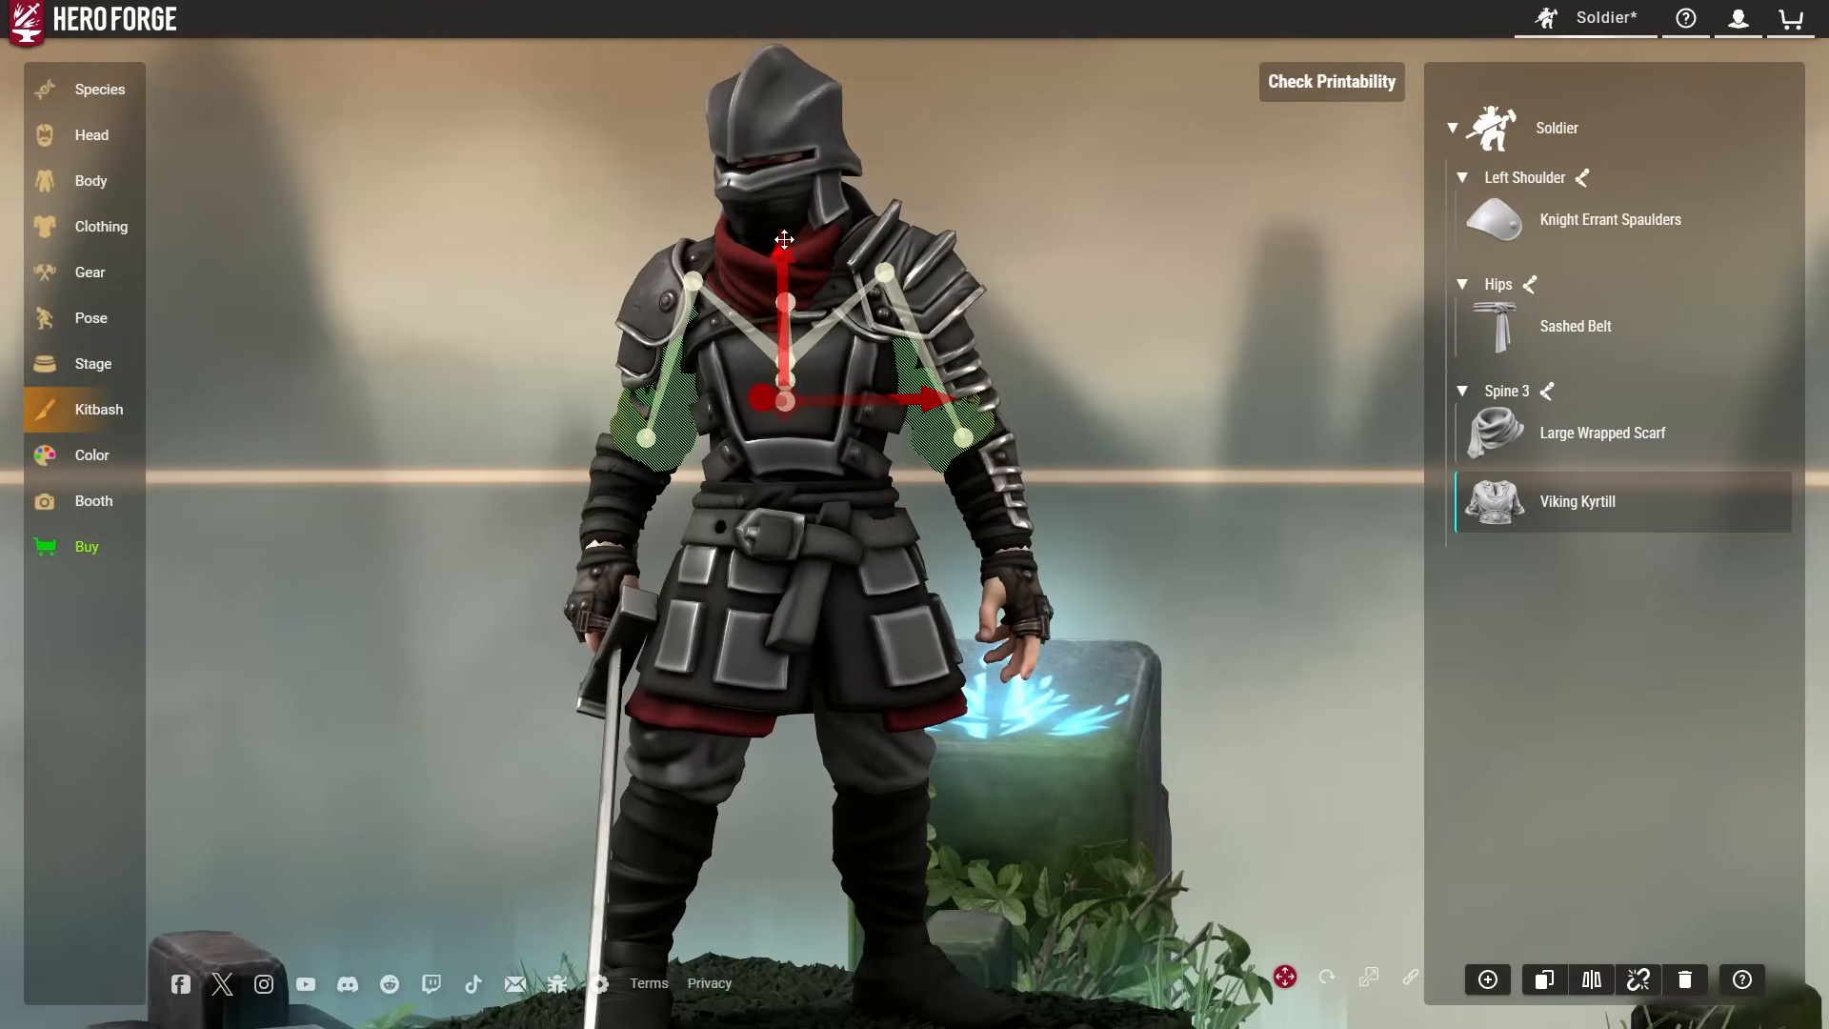
pyautogui.moveTo(784, 240); pyautogui.dragTo(785, 234)
pyautogui.moveTo(972, 446); pyautogui.dragTo(1305, 472)
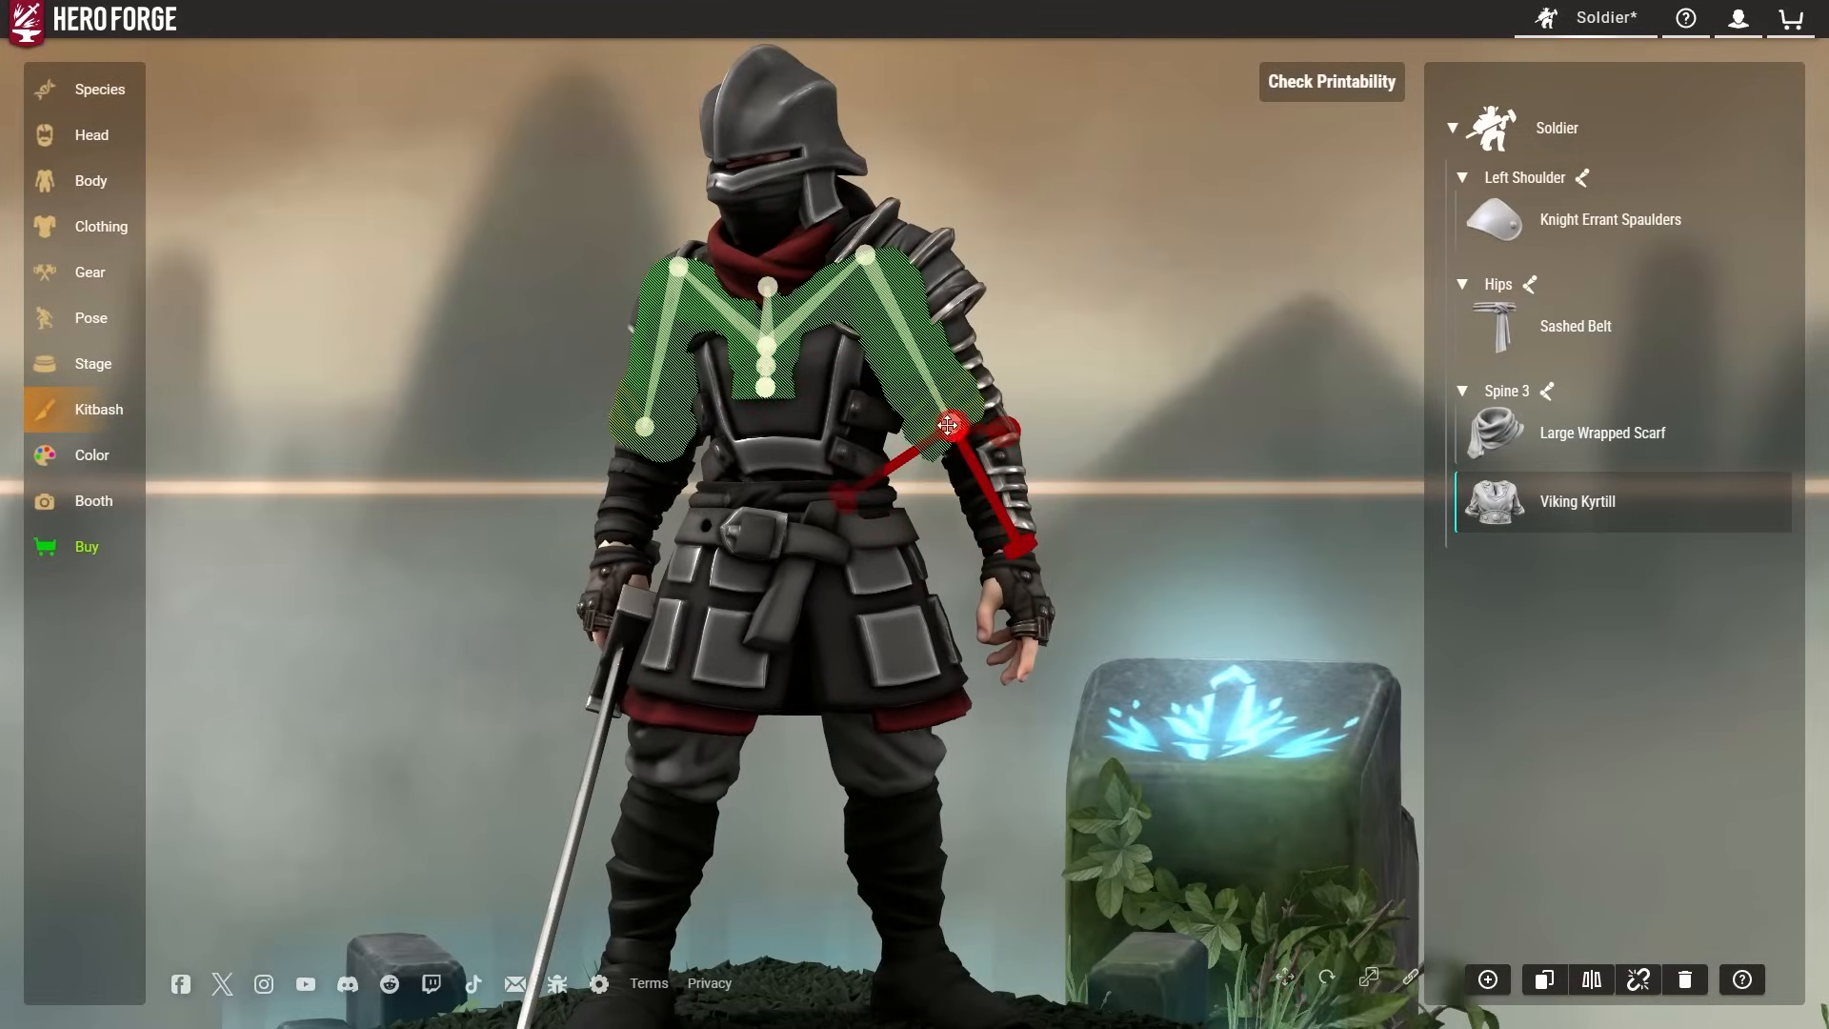
# Scale the Viking Kyrtill's sleeve-end joints on both arms to refine the shape of the sleeves.
pyautogui.moveTo(1124, 610); pyautogui.dragTo(1397, 966)
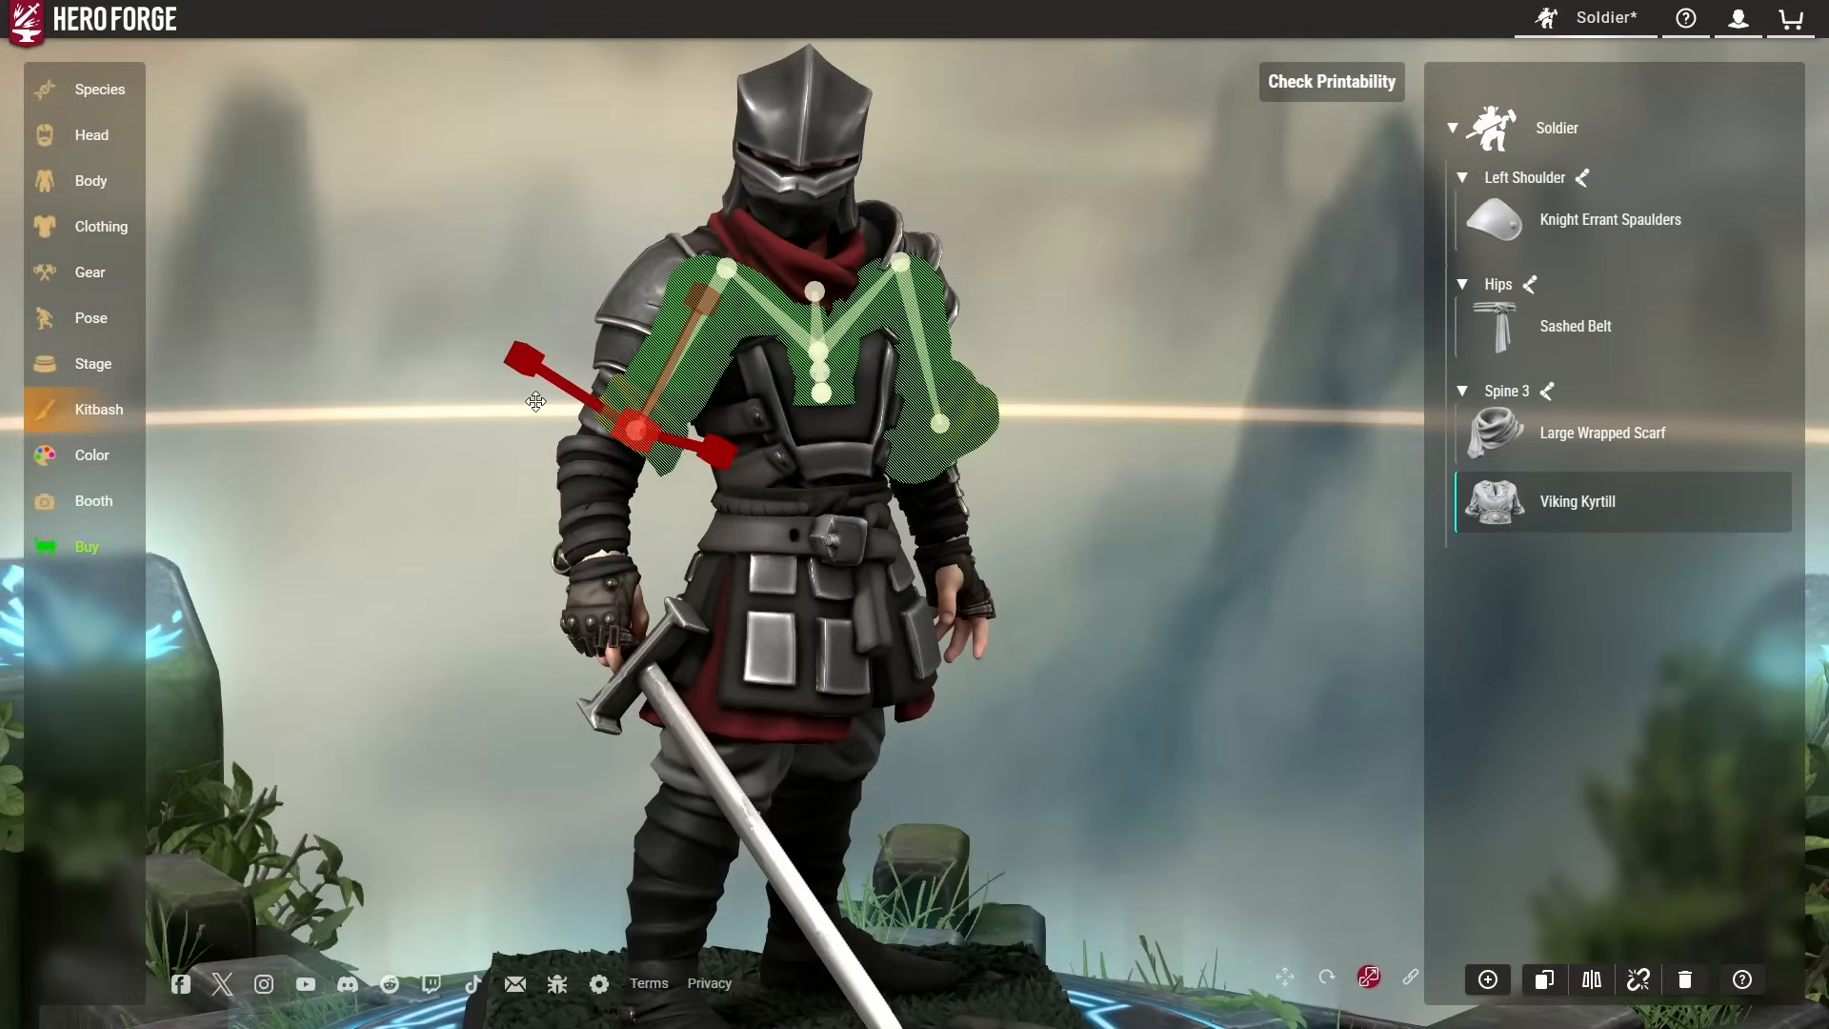
pyautogui.moveTo(493, 401); pyautogui.dragTo(410, 362)
pyautogui.click(1369, 976)
pyautogui.moveTo(710, 265); pyautogui.dragTo(733, 263)
pyautogui.moveTo(1189, 322)
pyautogui.mouseDown()
pyautogui.moveTo(1010, 303)
pyautogui.moveTo(1201, 324)
pyautogui.mouseUp()
# Move the reshaped Viking Kyrtill back into the soldier's torso and open the advanced pose settings to check the sleeves.
pyautogui.click(1286, 976)
pyautogui.moveTo(1210, 572); pyautogui.dragTo(1353, 571)
pyautogui.click(1595, 503)
pyautogui.moveTo(1240, 346); pyautogui.dragTo(897, 401)
pyautogui.click(90, 317)
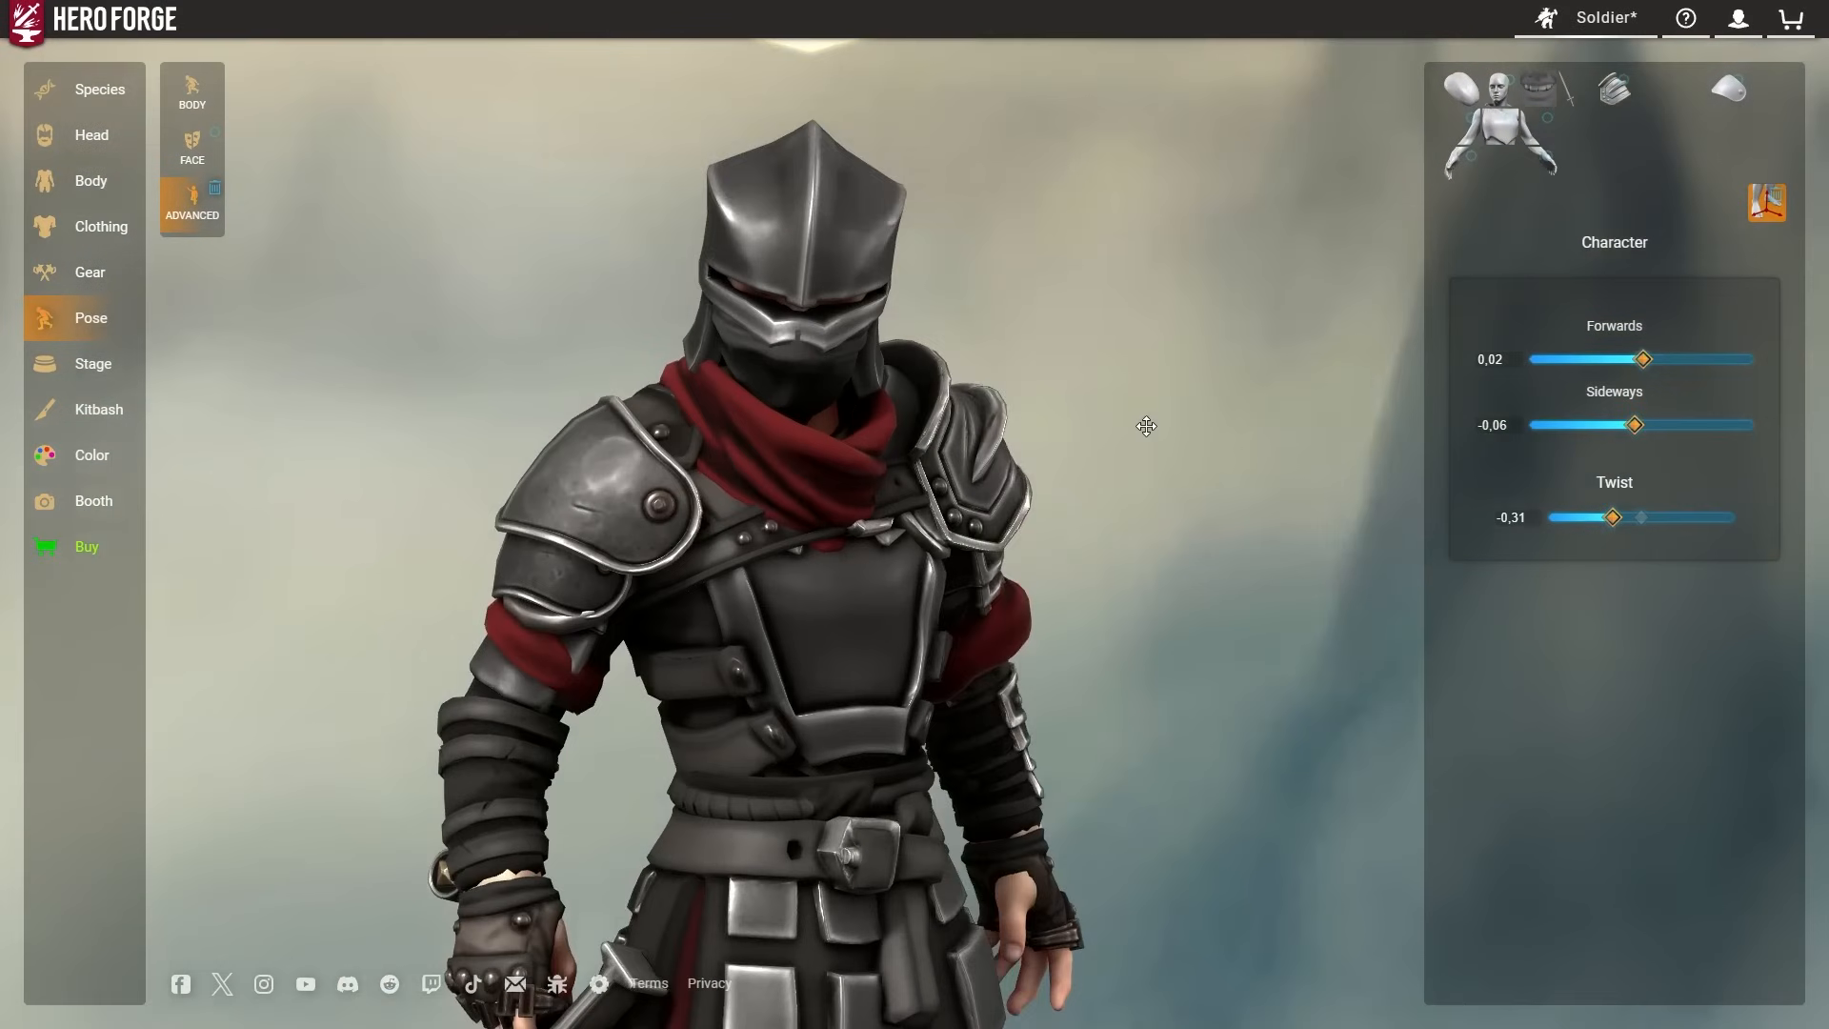
# Set the character's sideways lean to -0.08 and check the kyrtill sleeves from several sides.
pyautogui.scroll(-8, 1146, 426)
pyautogui.moveTo(1146, 426); pyautogui.dragTo(1334, 543)
pyautogui.moveTo(1635, 425); pyautogui.dragTo(1632, 425)
pyautogui.moveTo(1334, 543); pyautogui.dragTo(1225, 461)
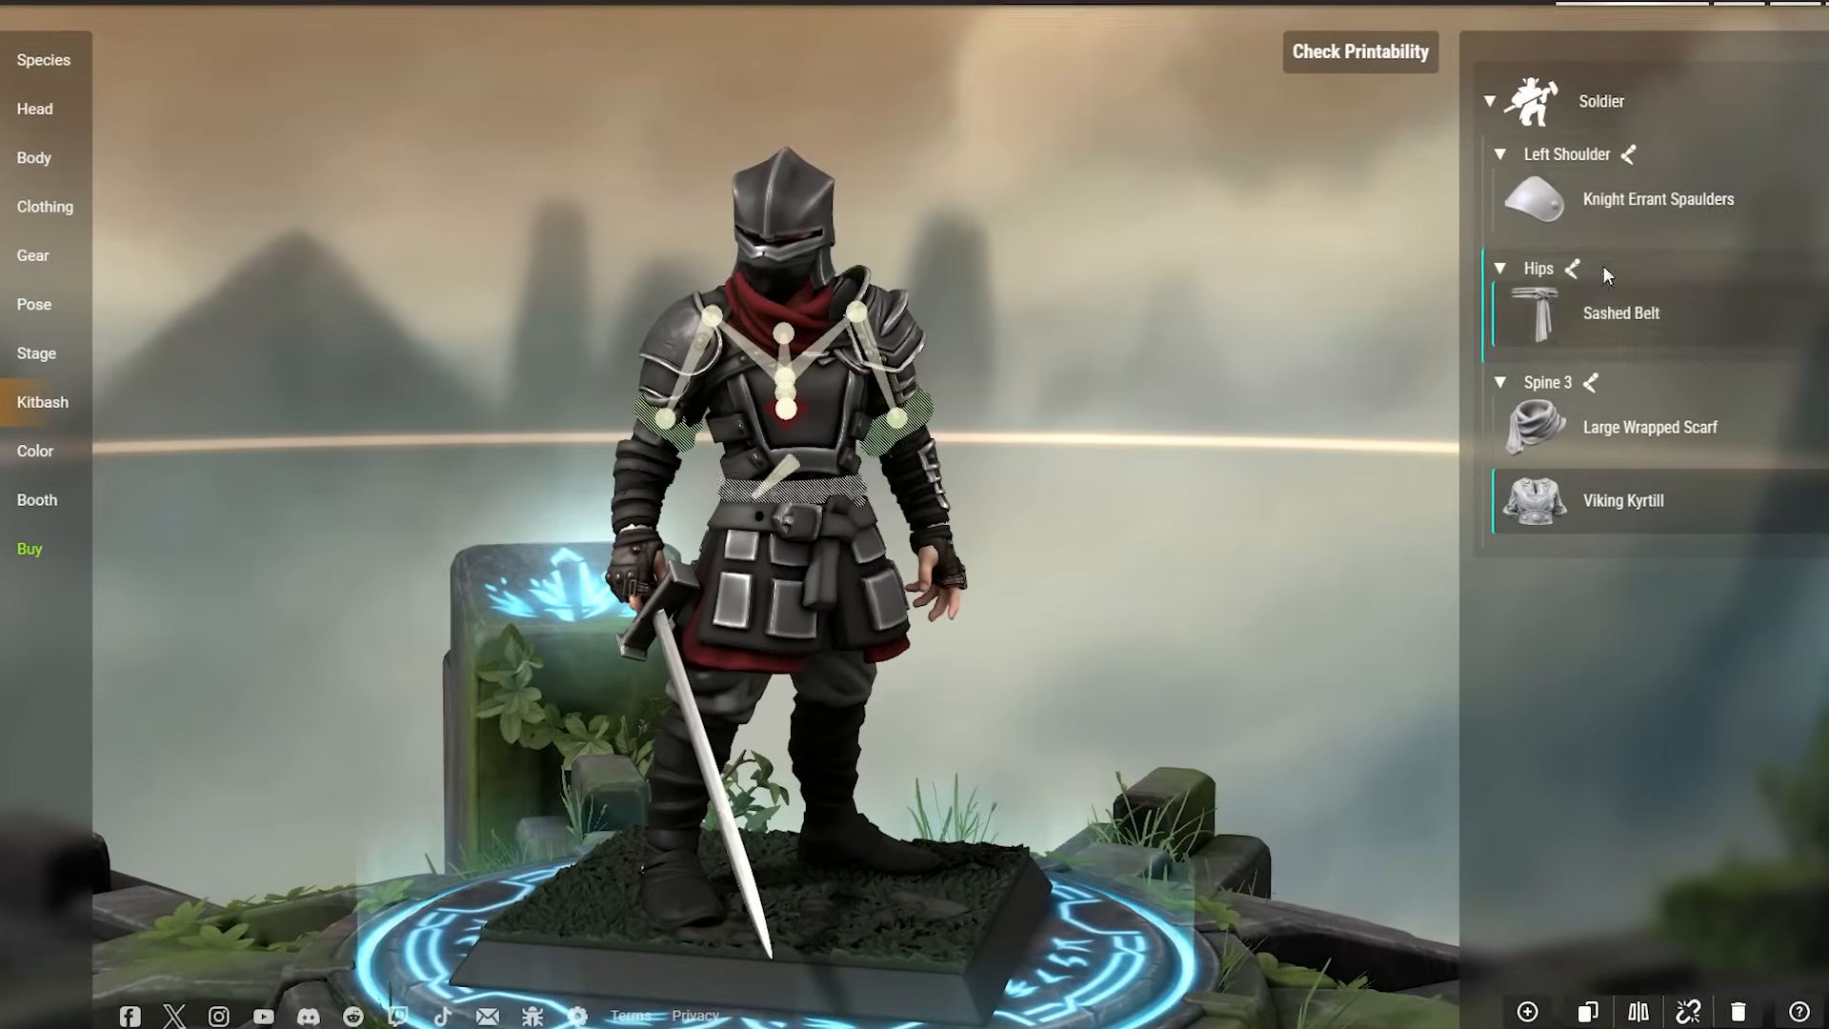
pyautogui.moveTo(1203, 213); pyautogui.dragTo(905, 324)
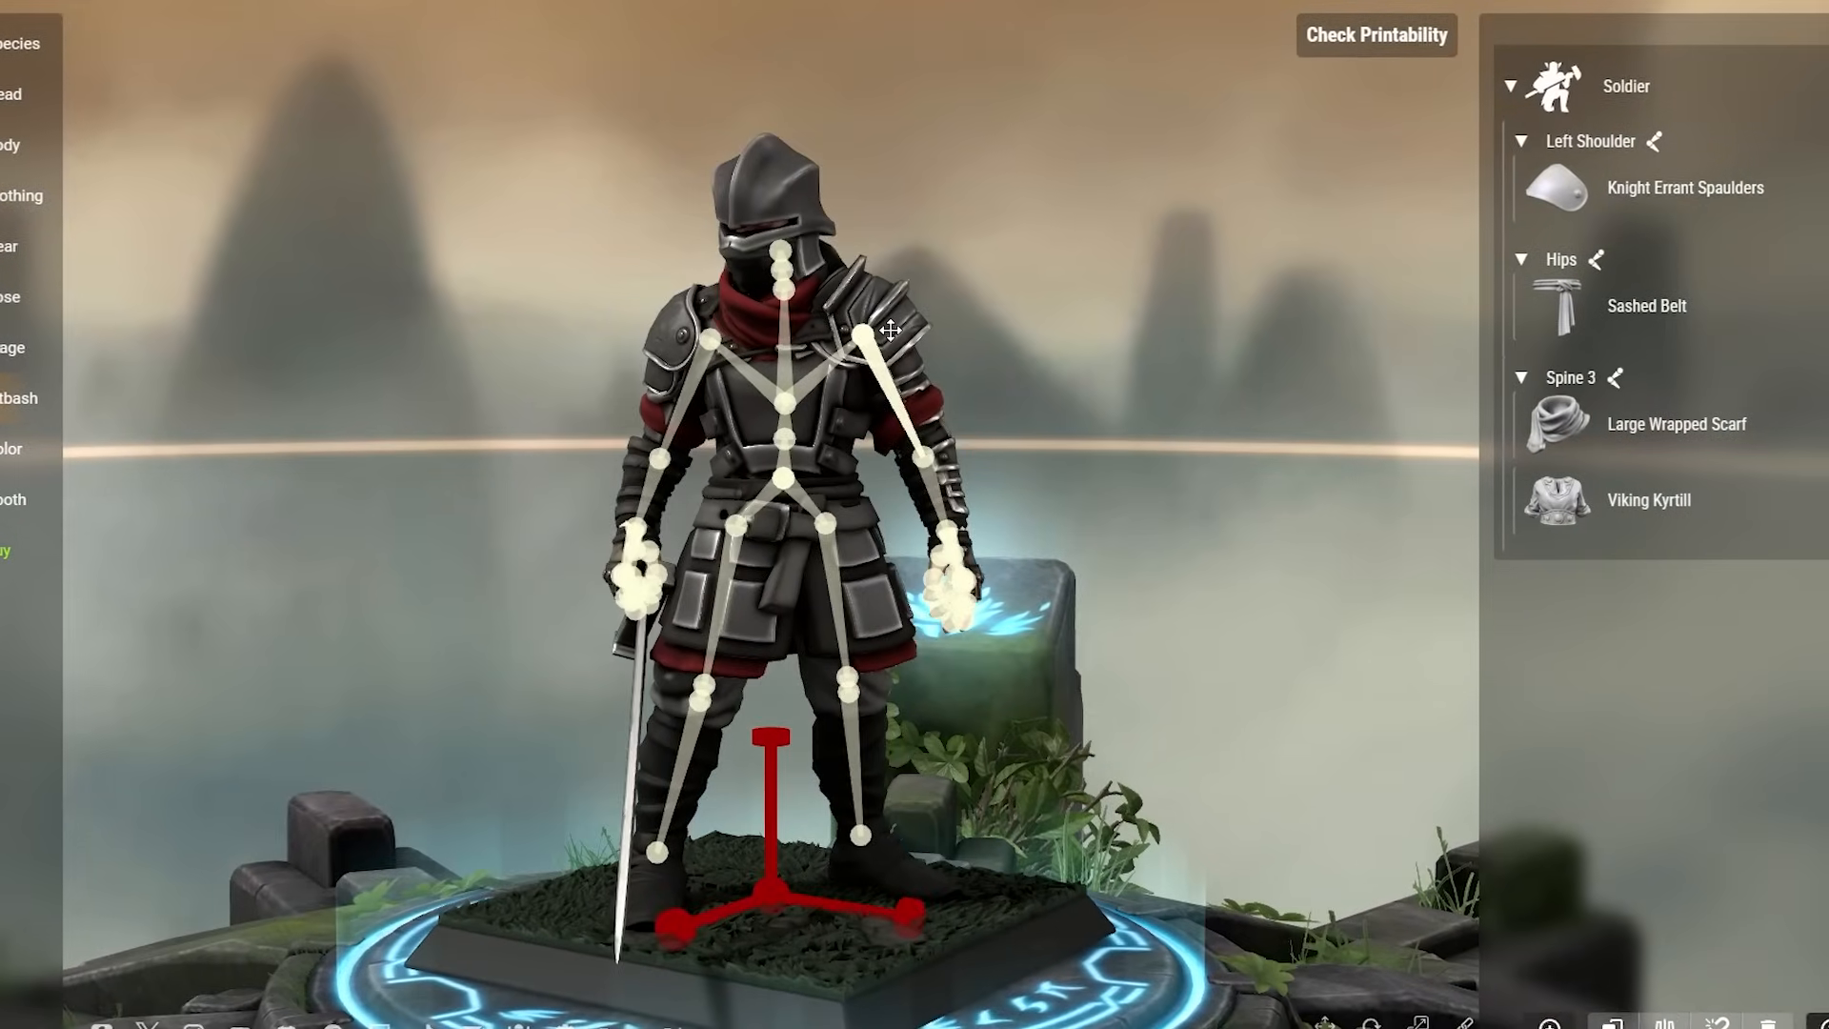
# Try adjusting the soldier's shoulder joint on the free-hand arm with the kitbash transform tools, and undo the change.
pyautogui.click(886, 332)
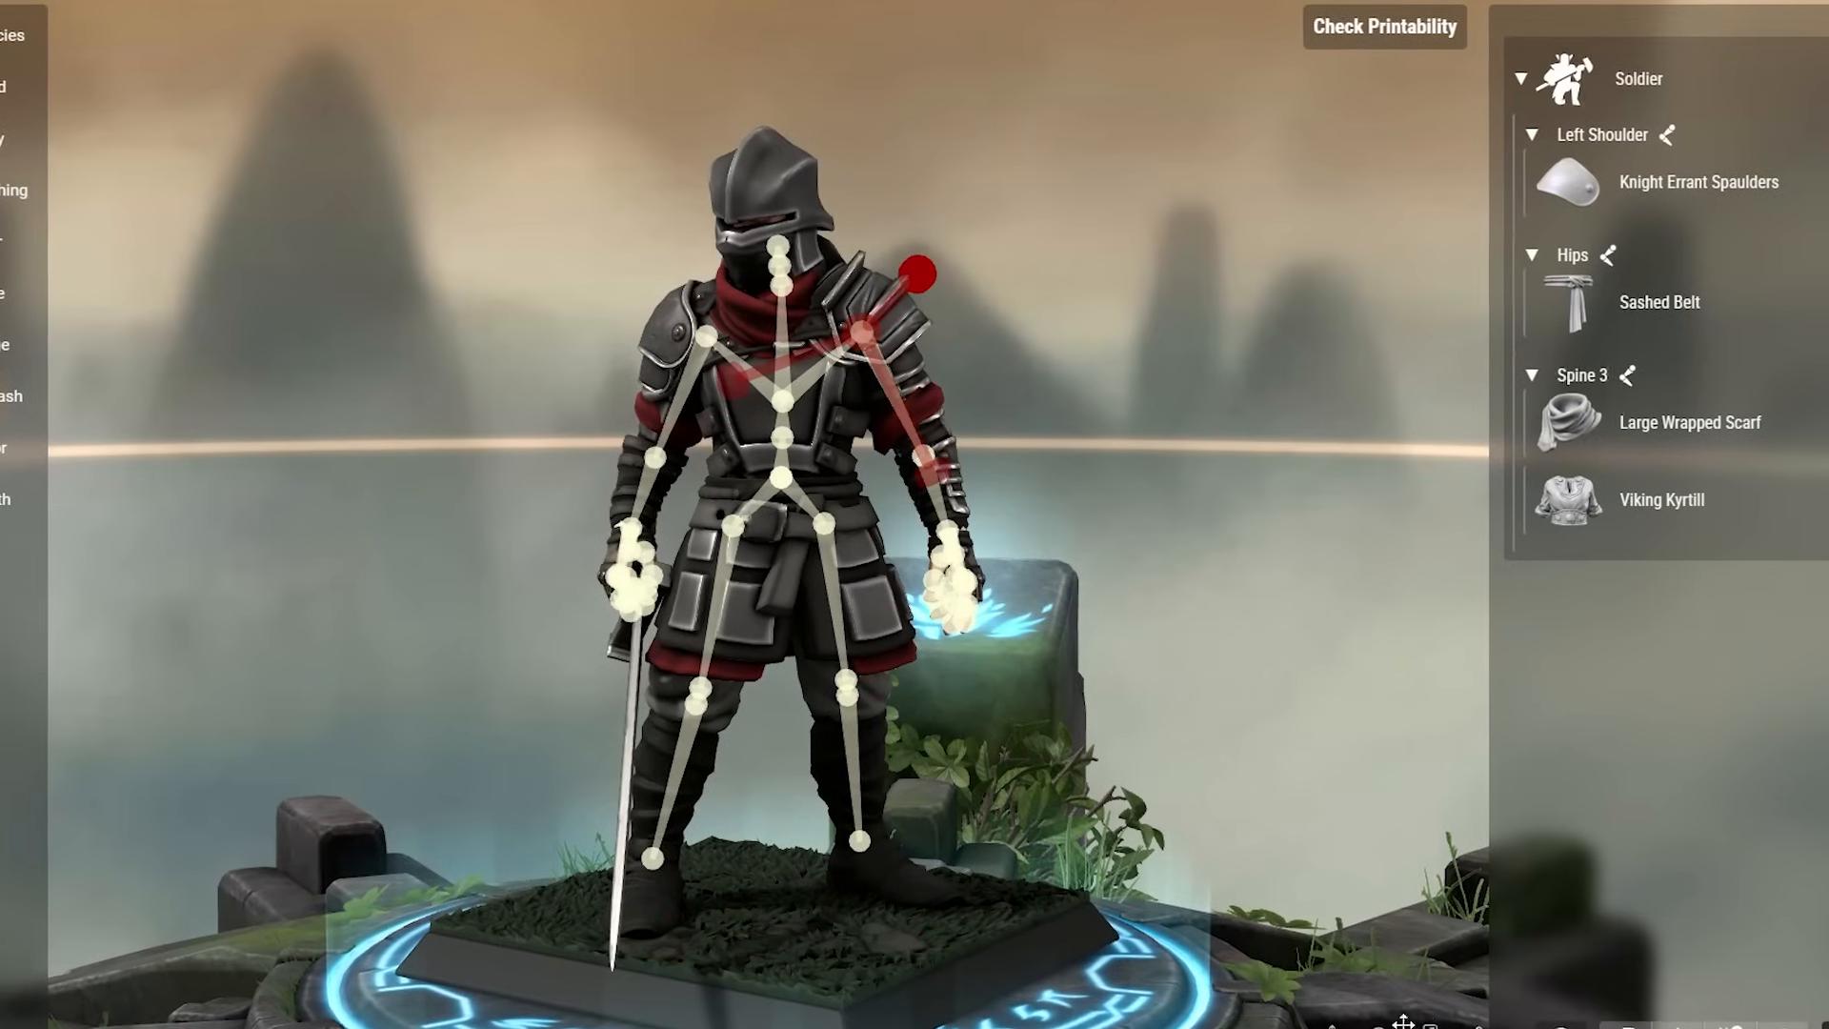
pyautogui.click(1403, 1026)
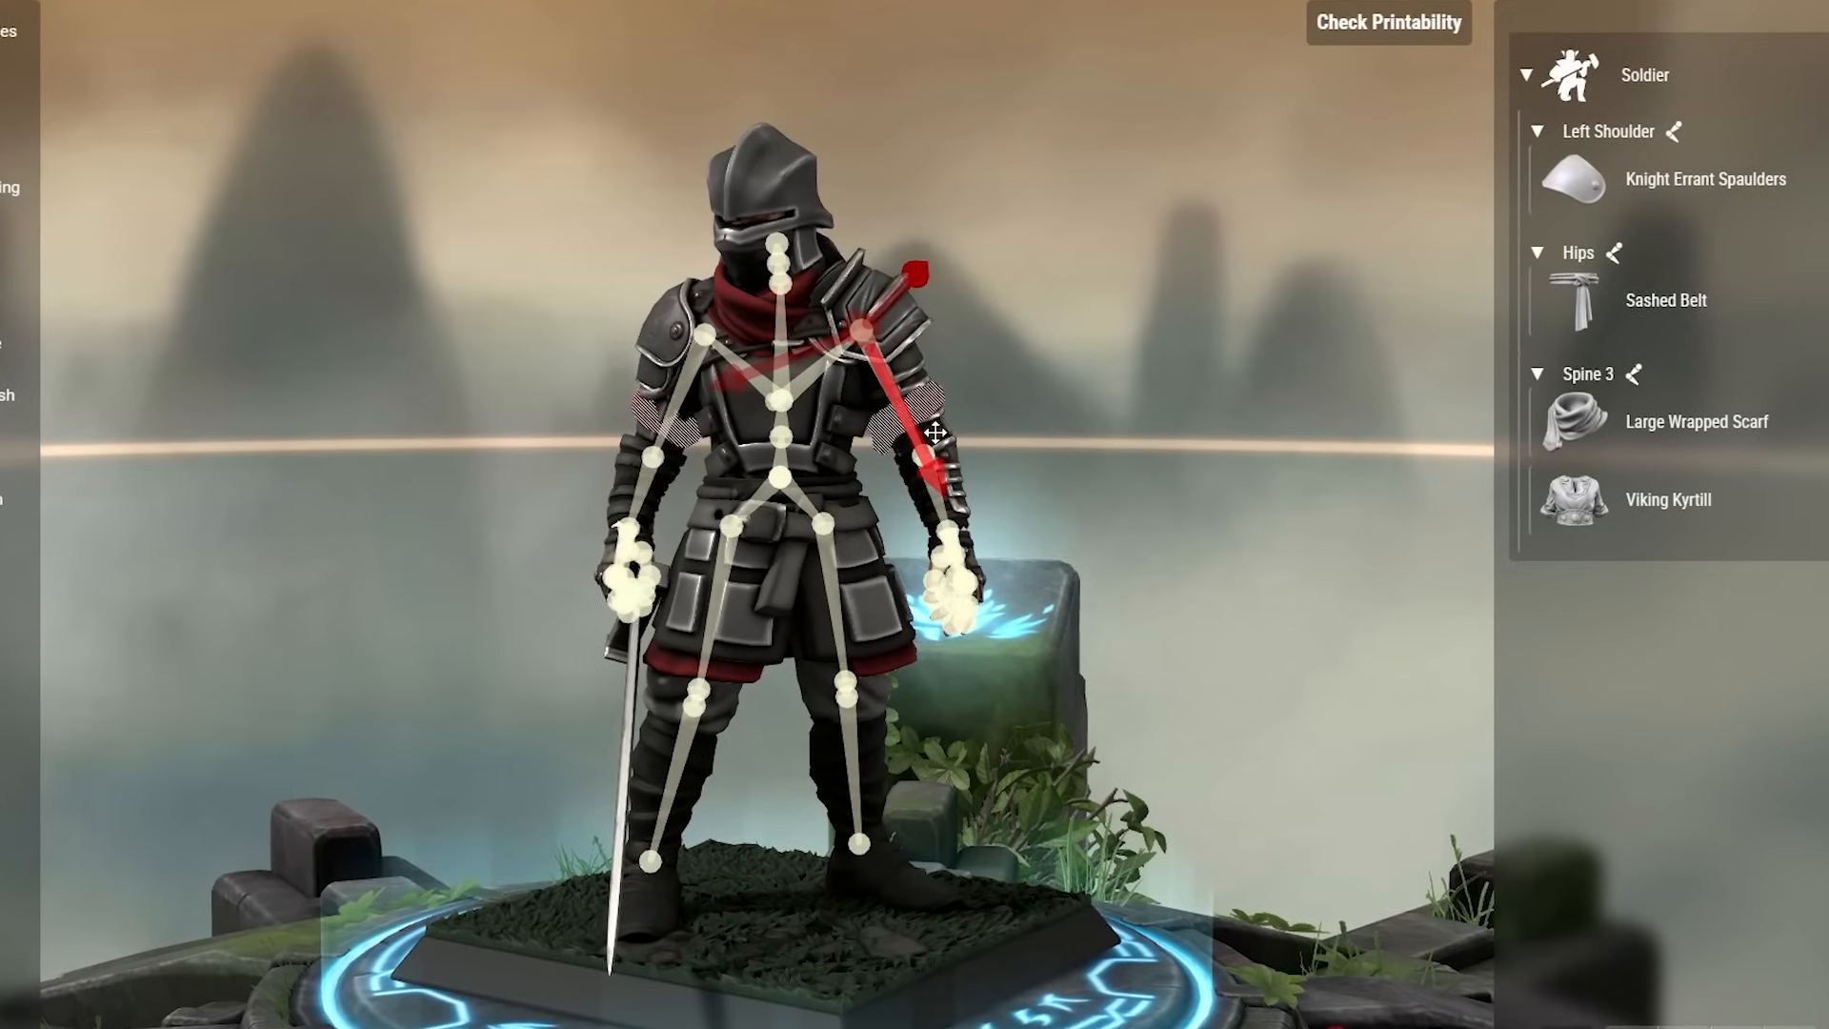
pyautogui.moveTo(931, 409); pyautogui.dragTo(1229, 371)
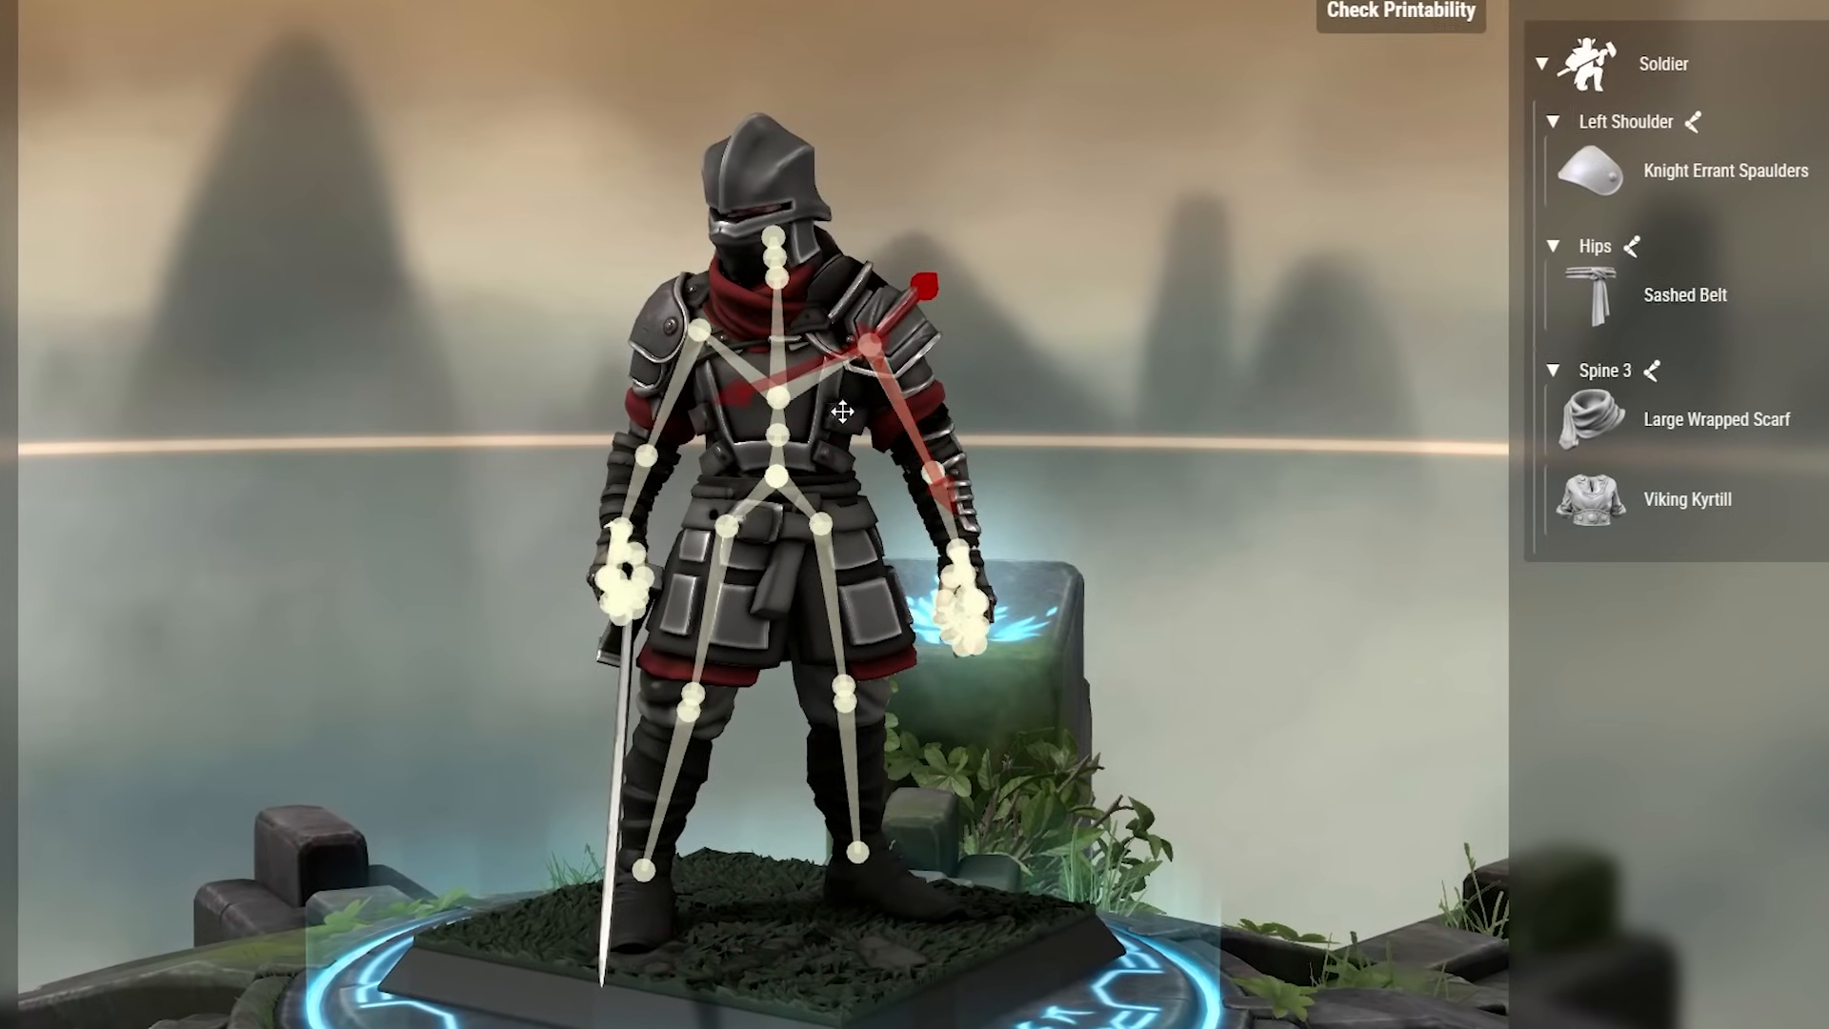
pyautogui.moveTo(751, 394); pyautogui.dragTo(879, 371)
pyautogui.moveTo(1338, 369); pyautogui.dragTo(1193, 173)
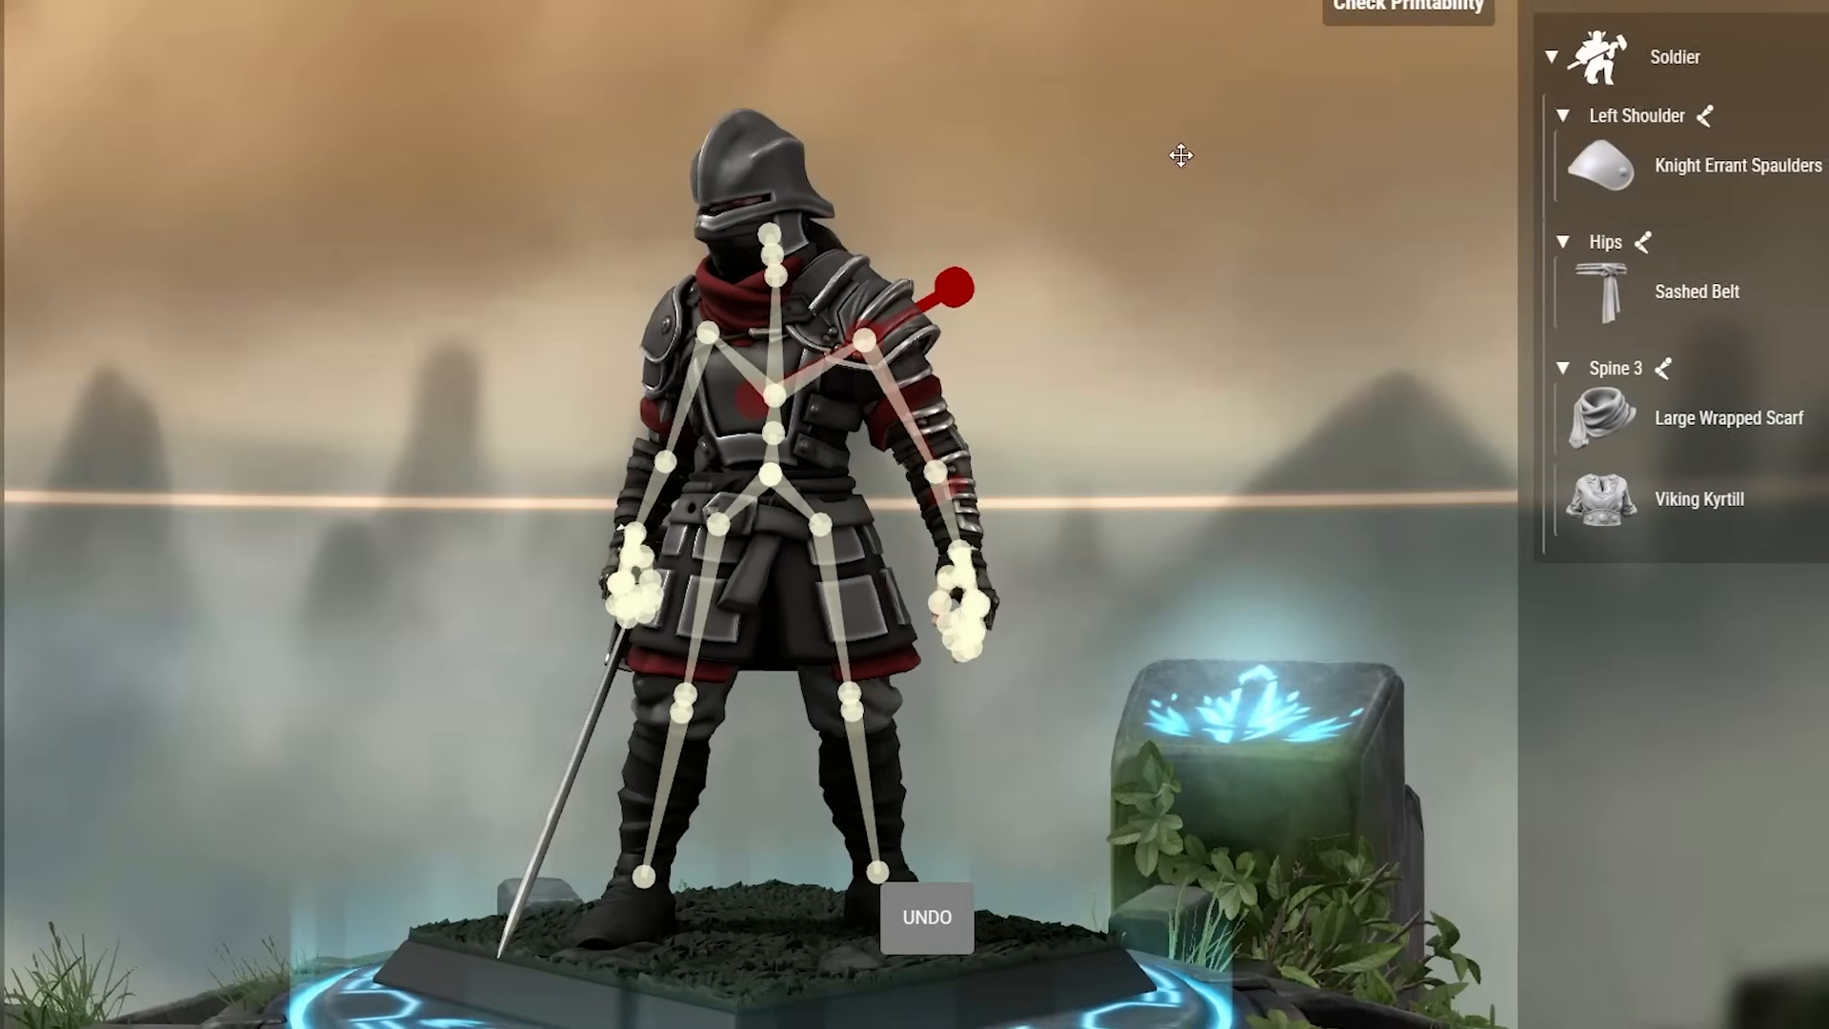
pyautogui.moveTo(1103, 189); pyautogui.dragTo(807, 256)
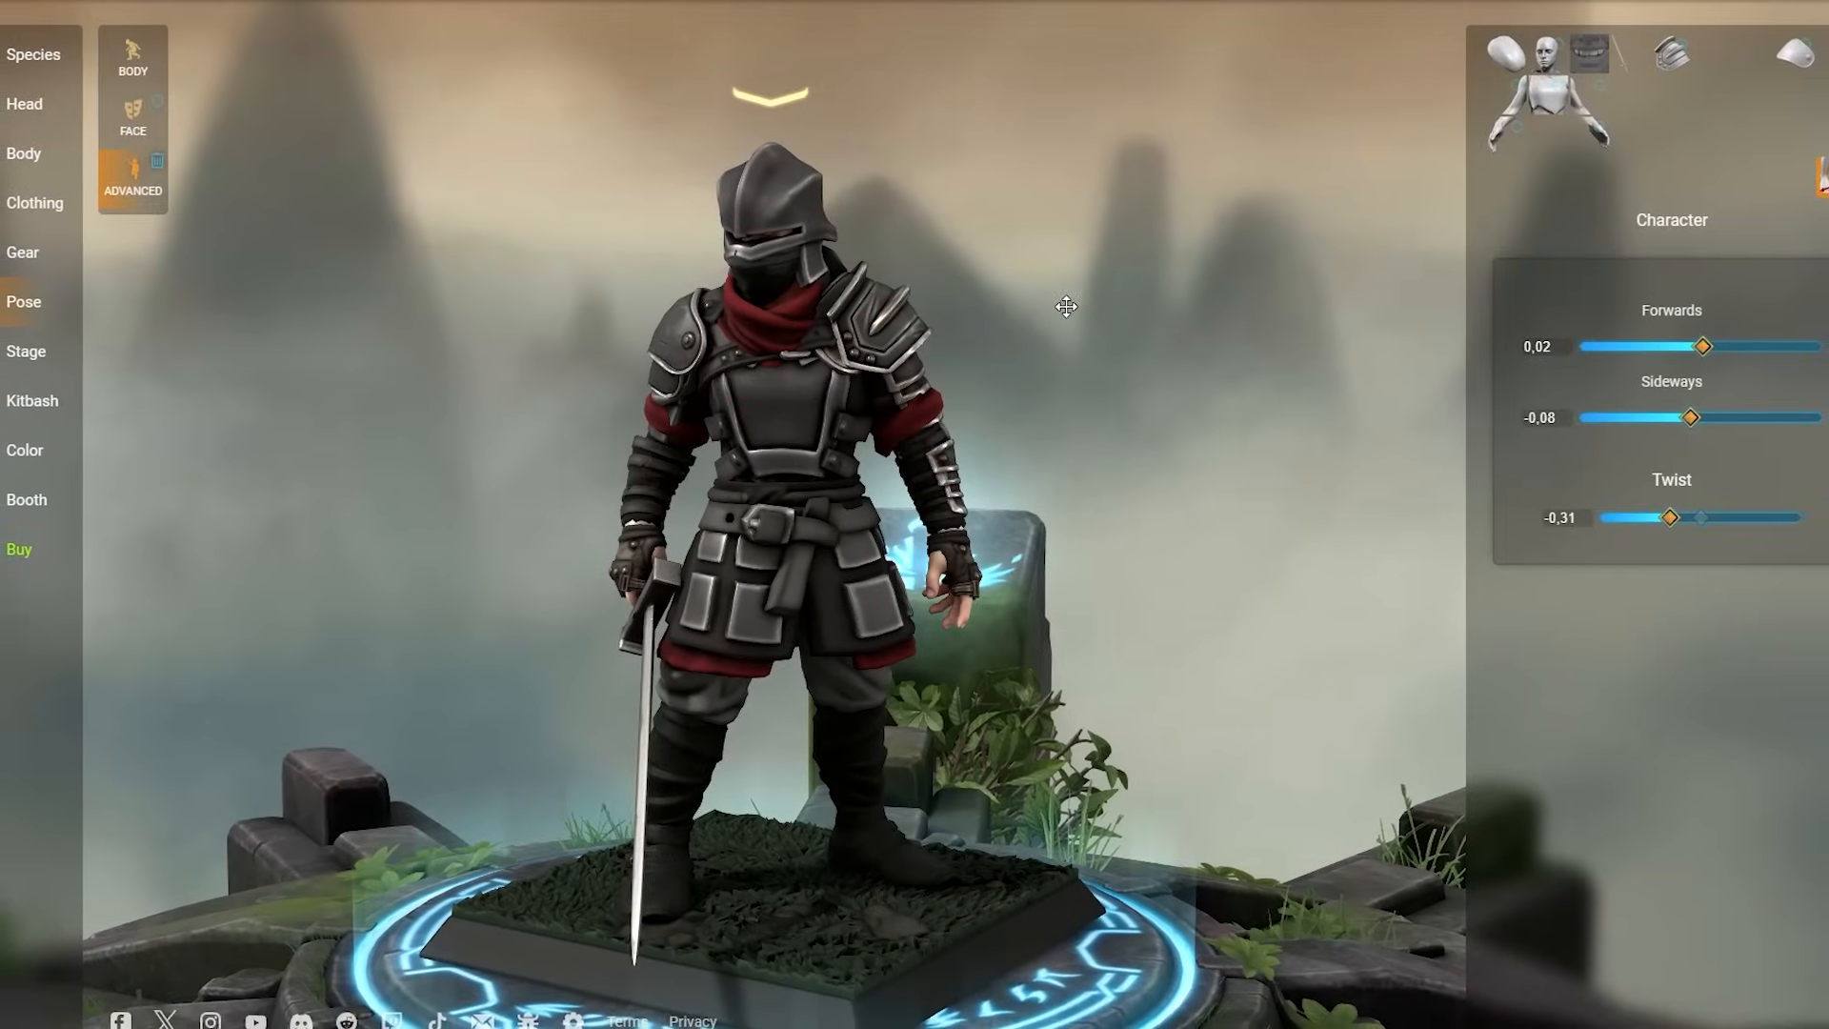
pyautogui.moveTo(1054, 294); pyautogui.dragTo(1103, 330)
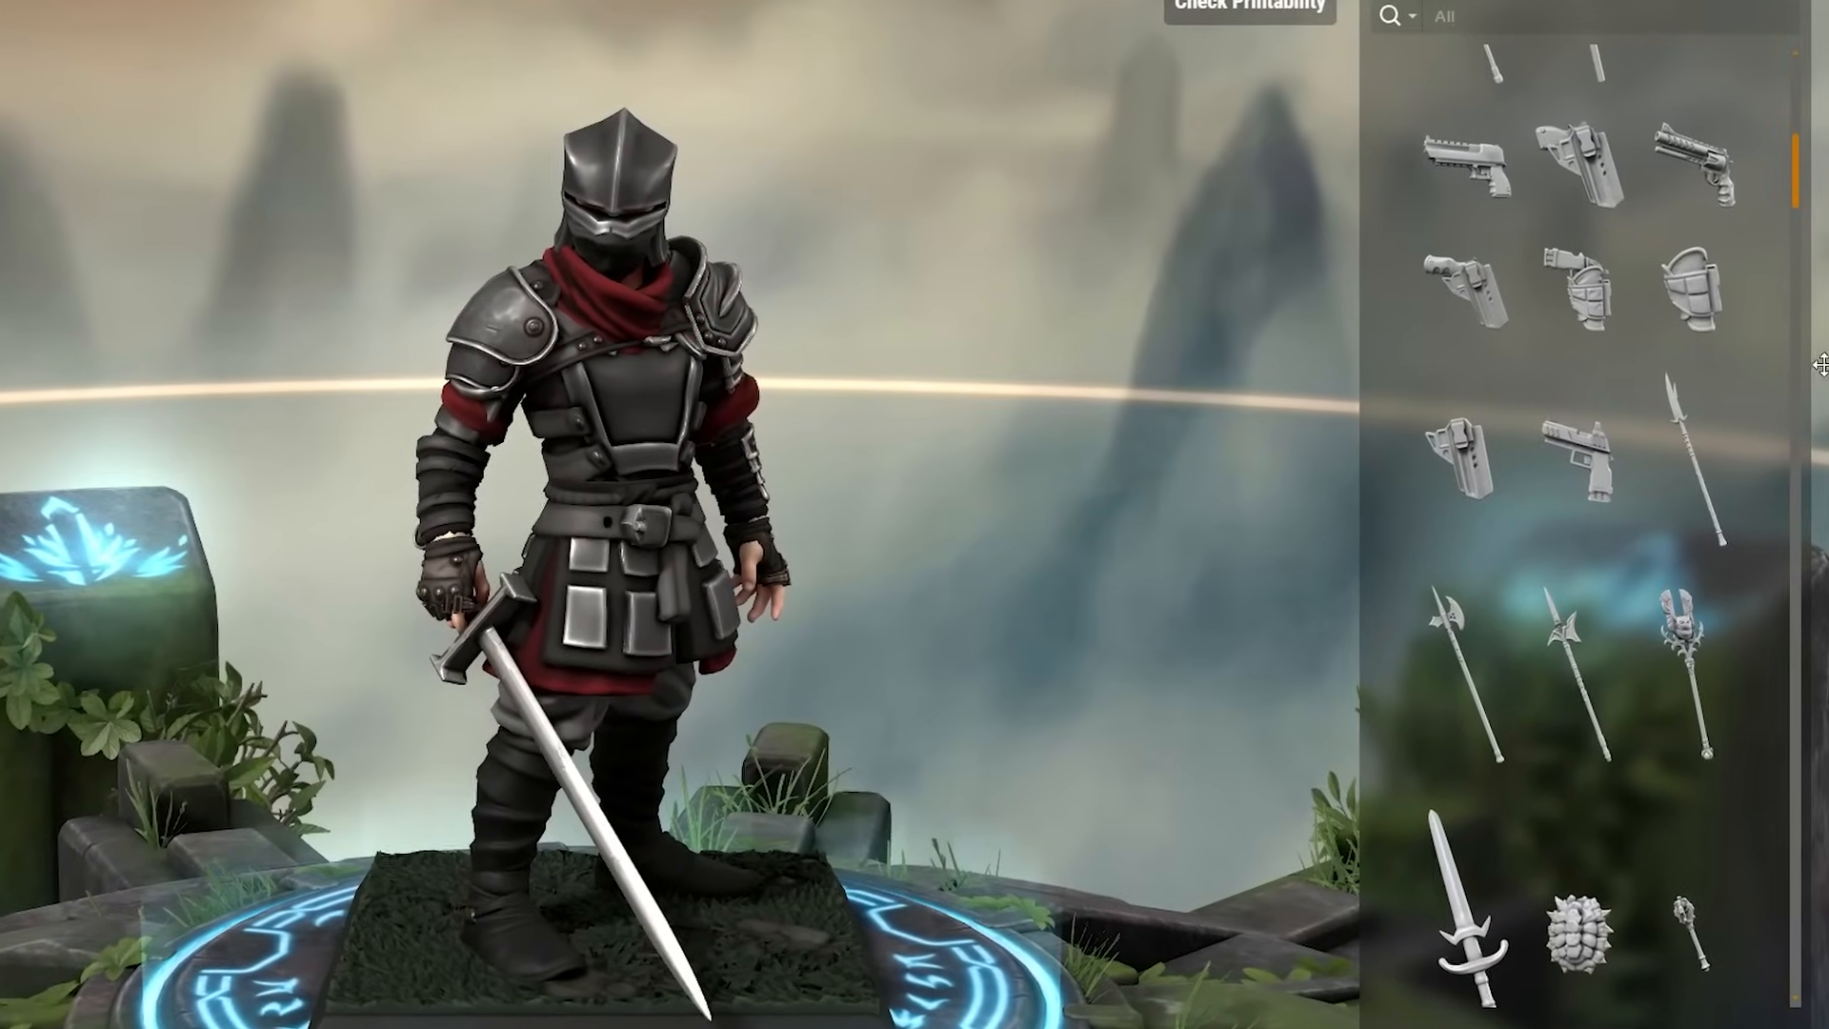
# Add the Caster's Amulet from the kitbash library and attach it to the soldier's Spine 3 joint.
pyautogui.moveTo(1789, 202); pyautogui.dragTo(1811, 261)
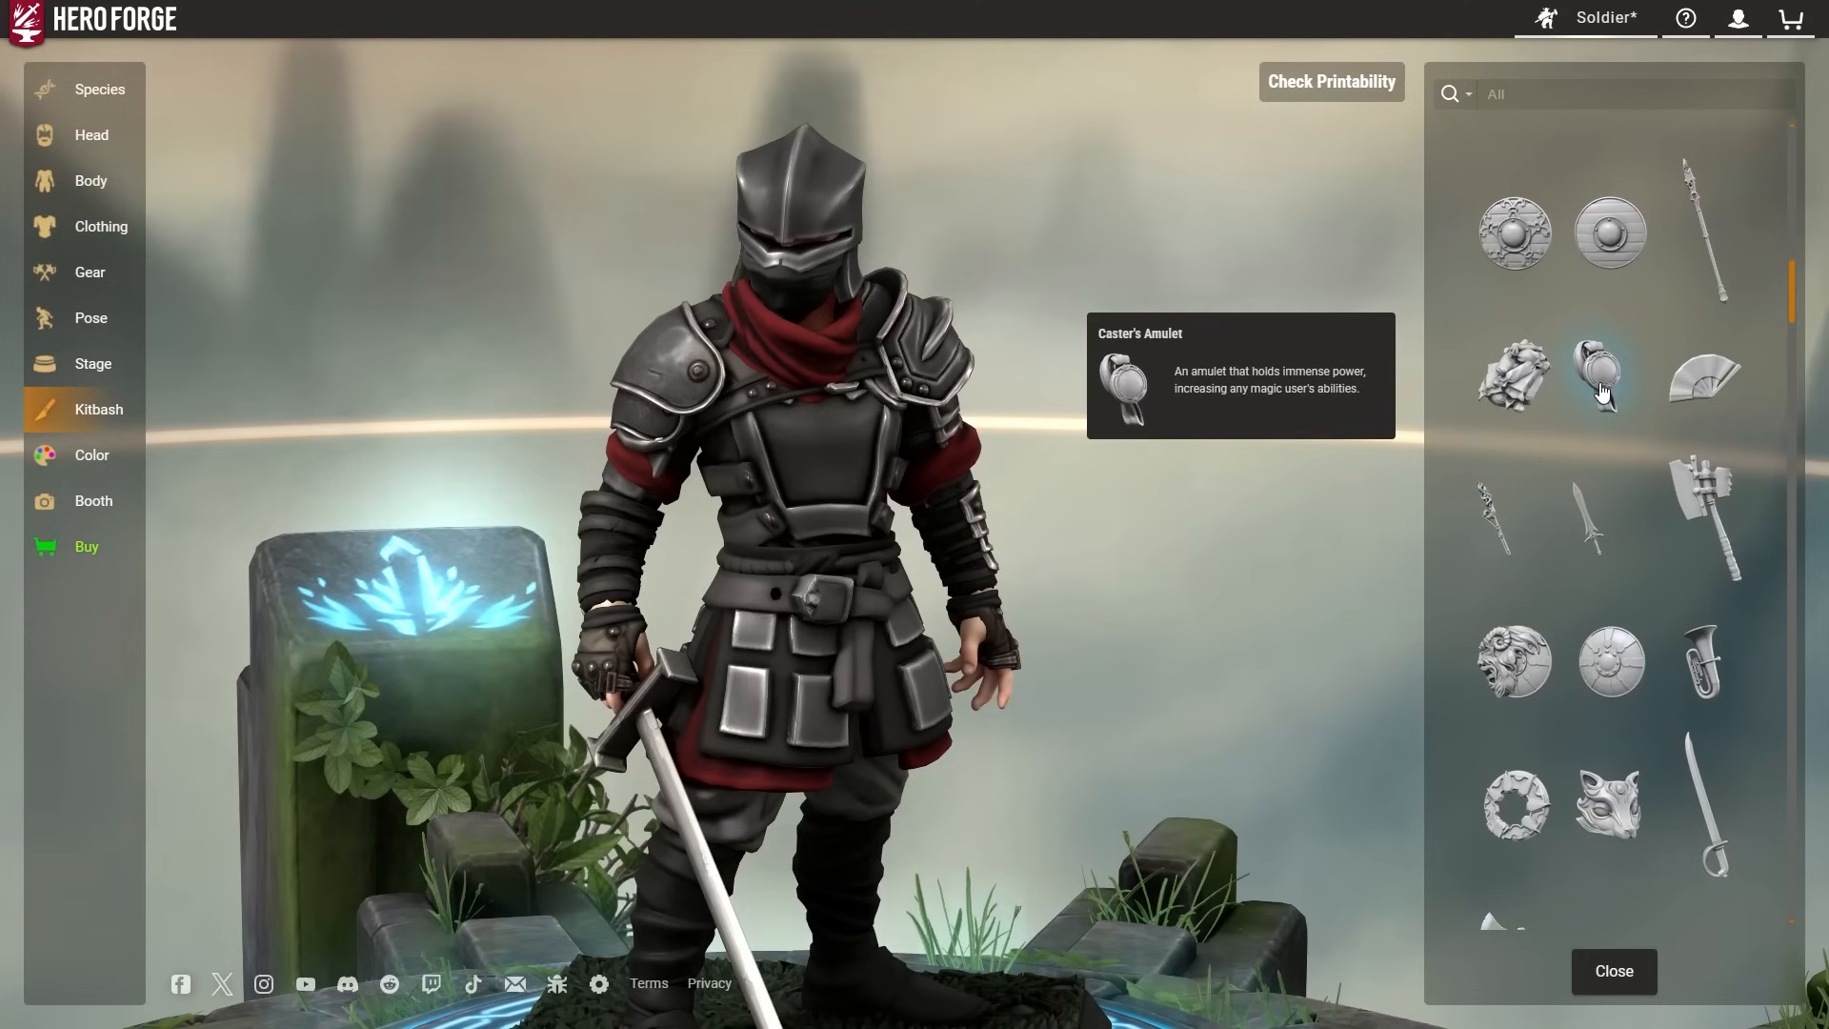
pyautogui.moveTo(1169, 486); pyautogui.dragTo(1152, 278, button='right')
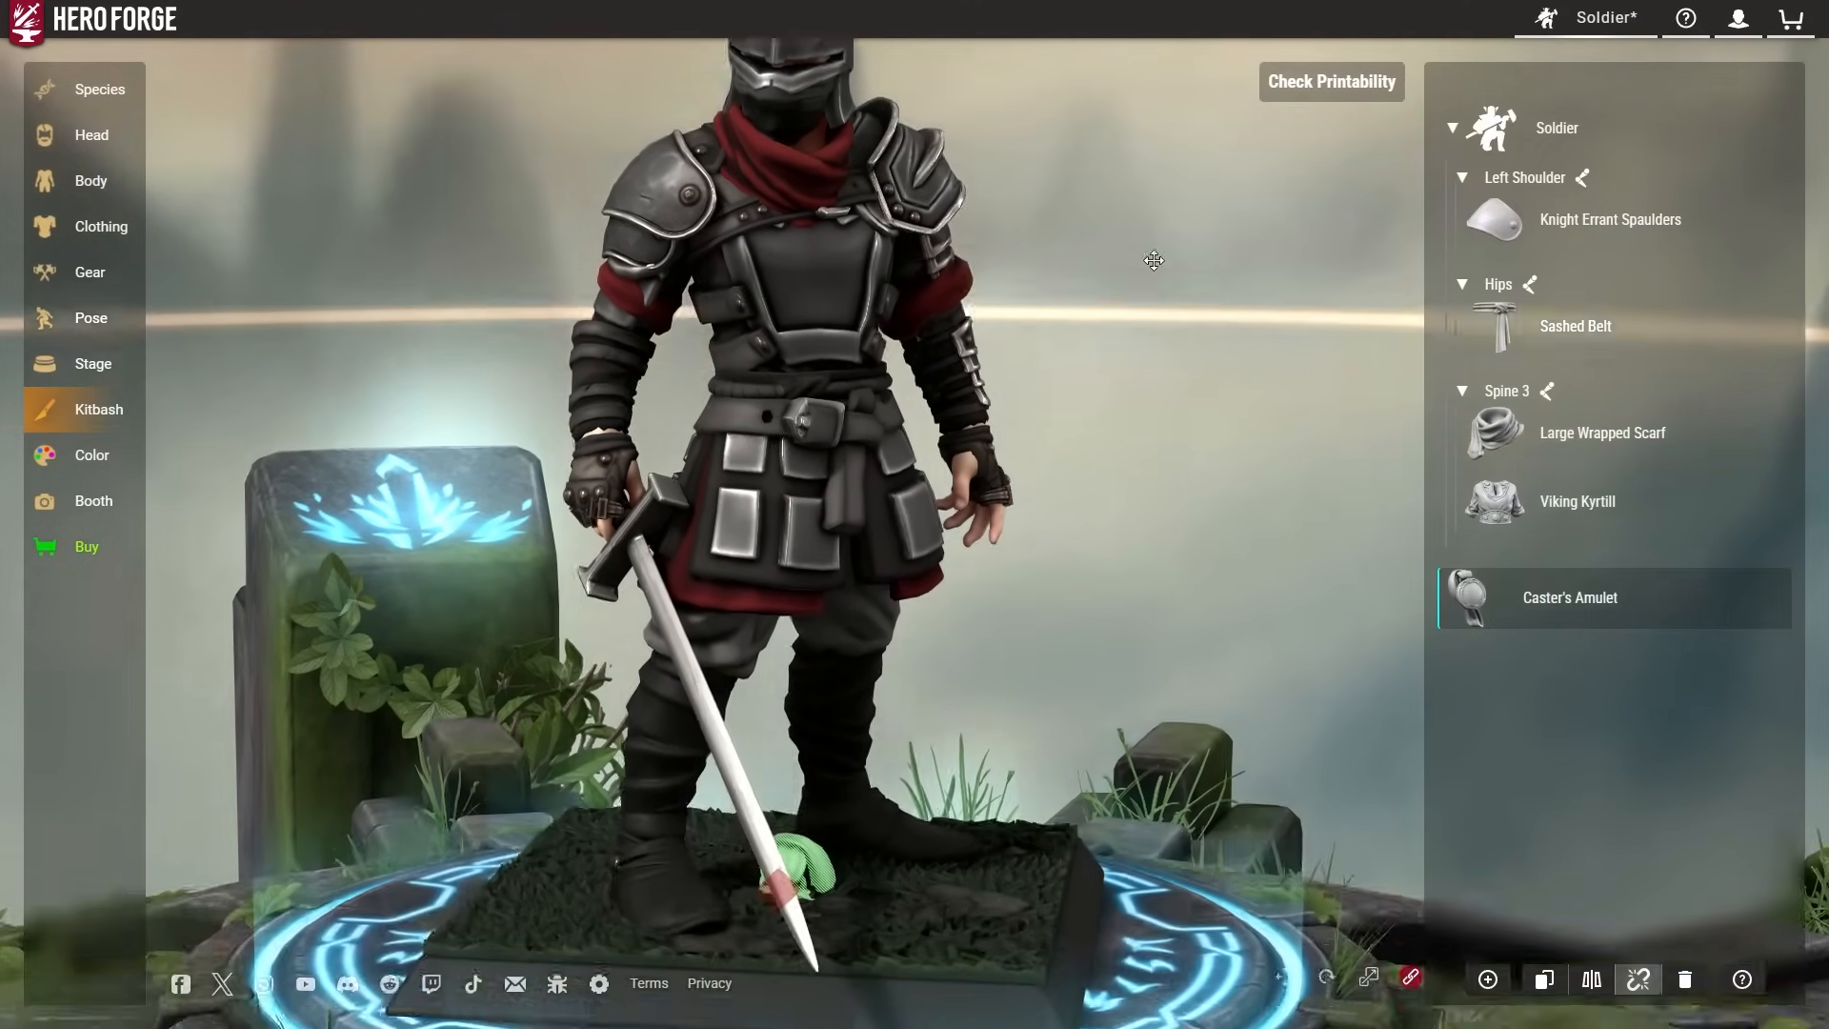
pyautogui.click(806, 230)
# Scale down the Caster's Amulet and place it on the chest below the scarf as a brooch.
pyautogui.moveTo(1048, 157); pyautogui.dragTo(1353, 257)
pyautogui.click(1374, 980)
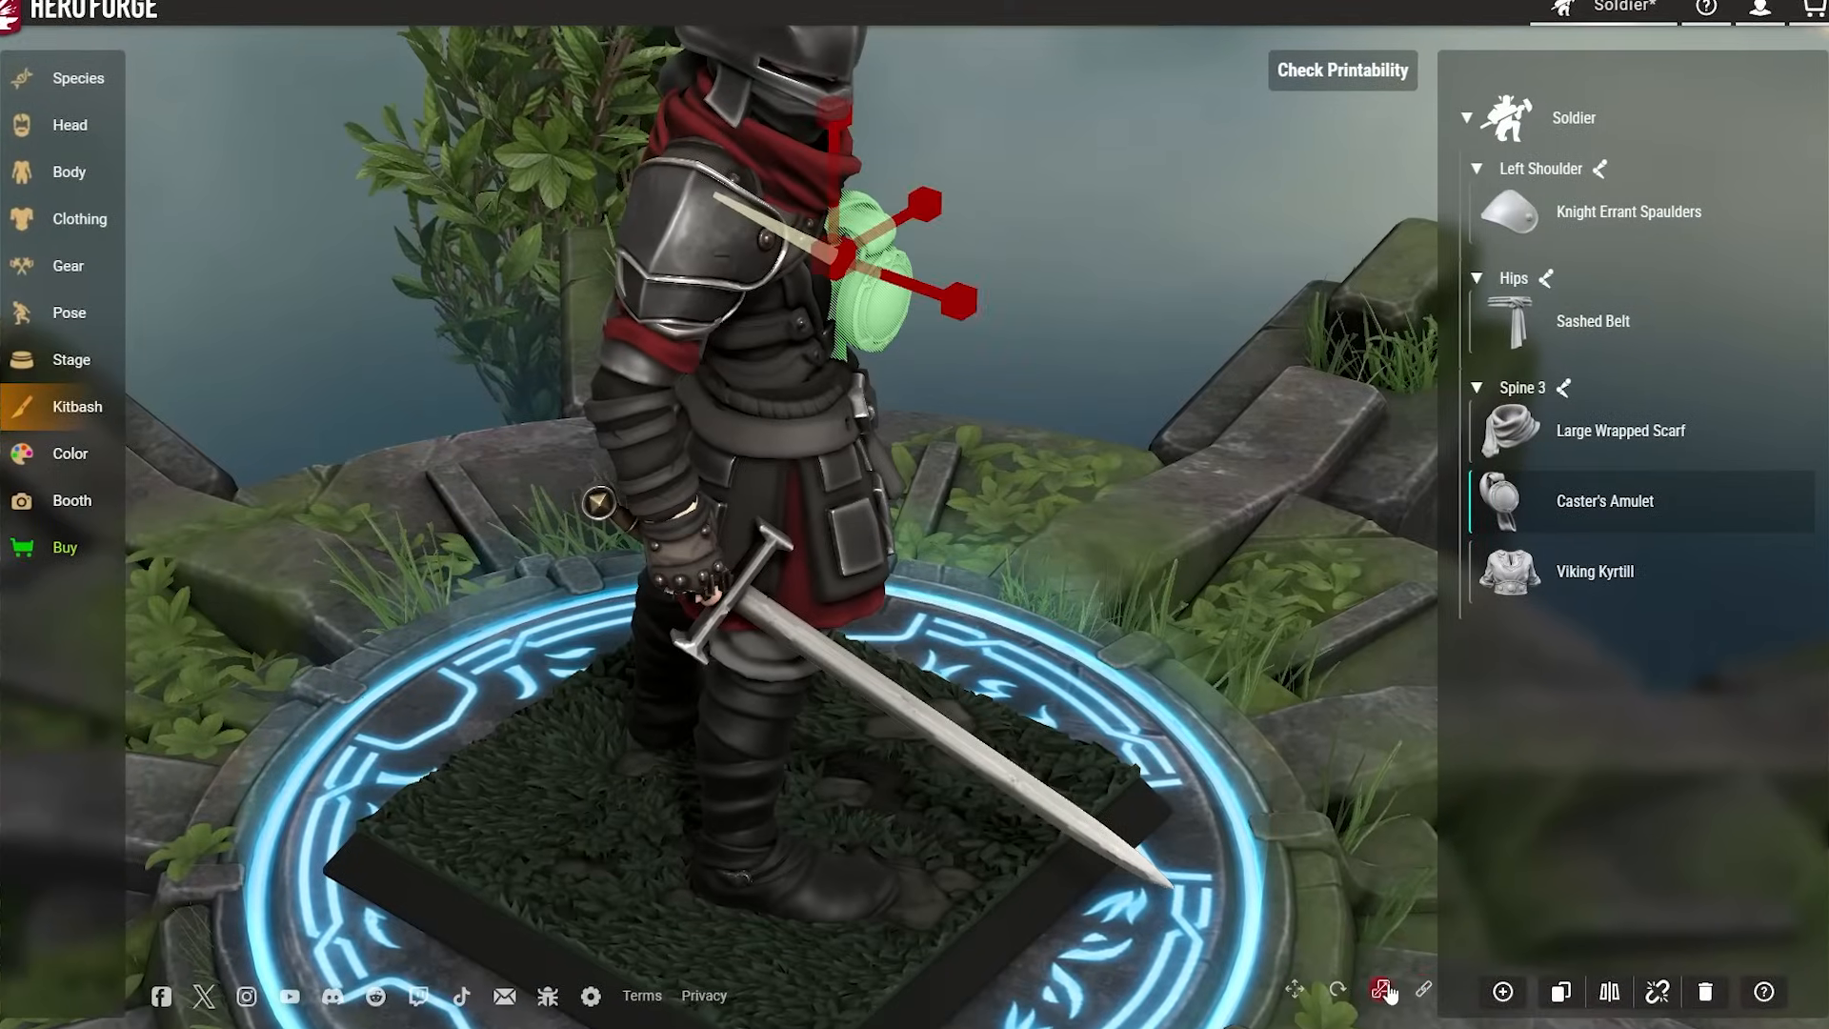
pyautogui.moveTo(1147, 505); pyautogui.dragTo(953, 377)
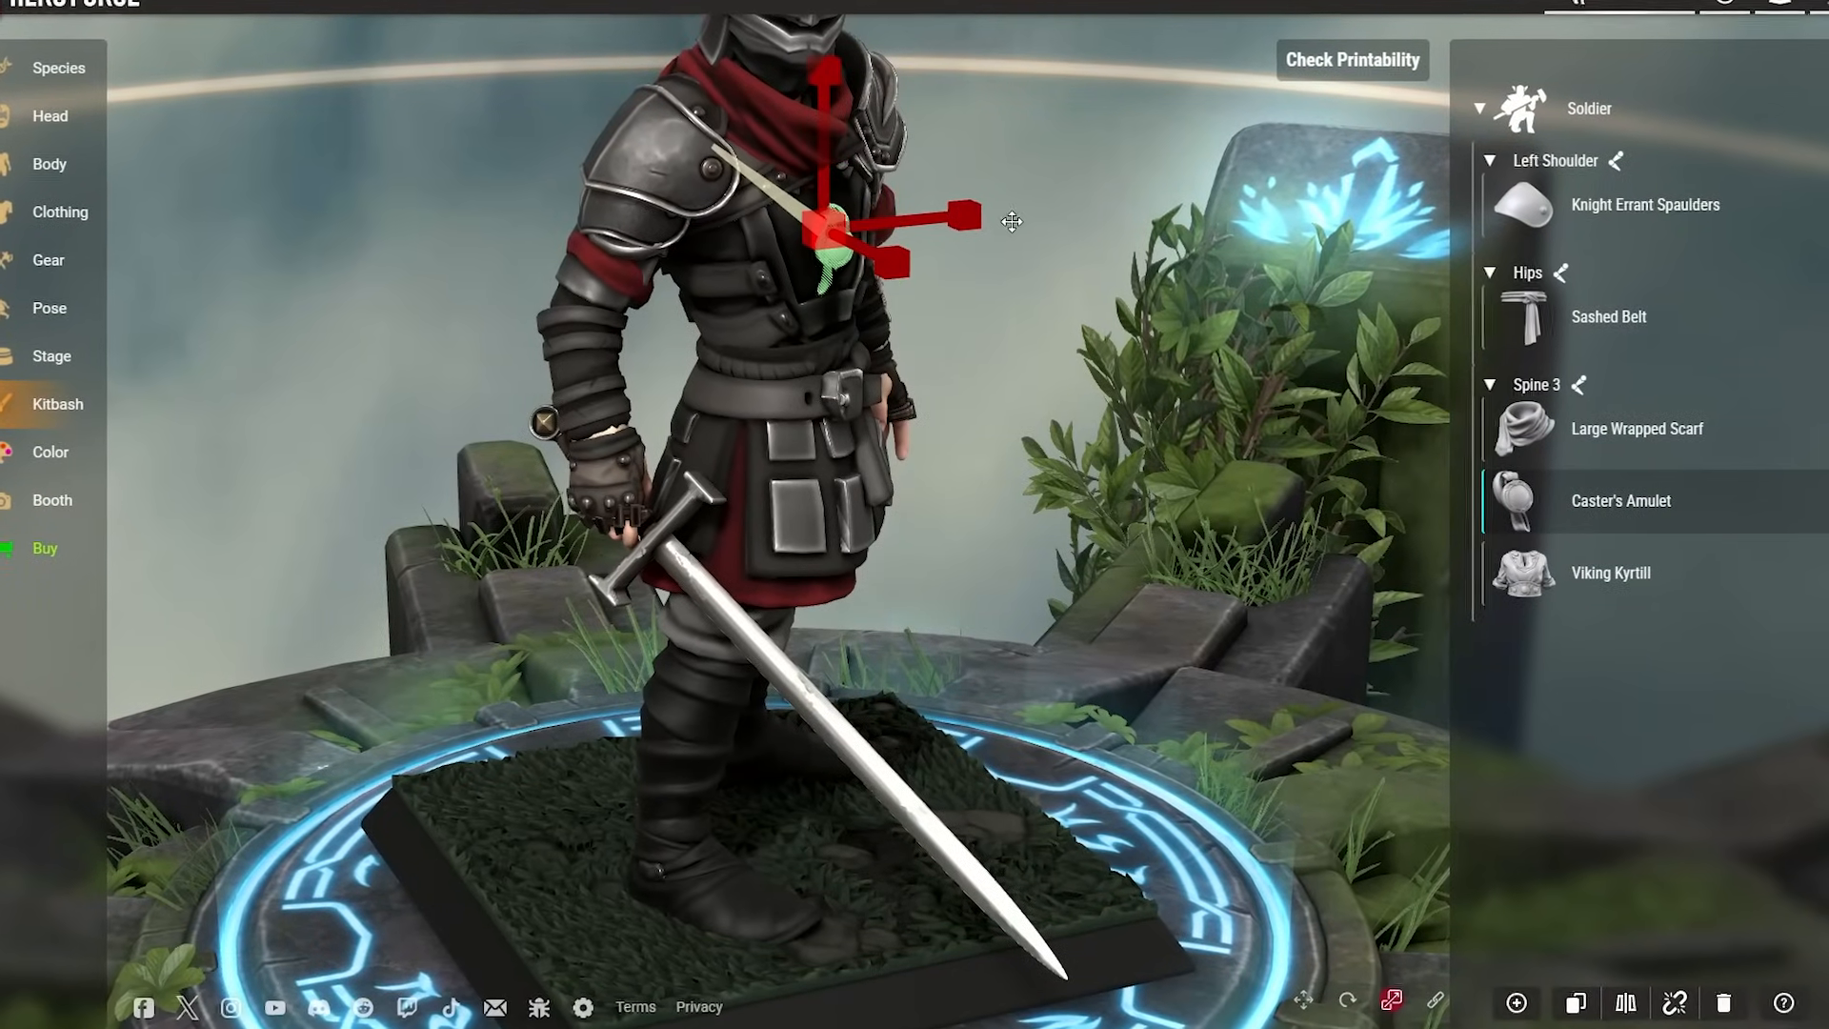
pyautogui.moveTo(1063, 326); pyautogui.dragTo(1054, 517, button='right')
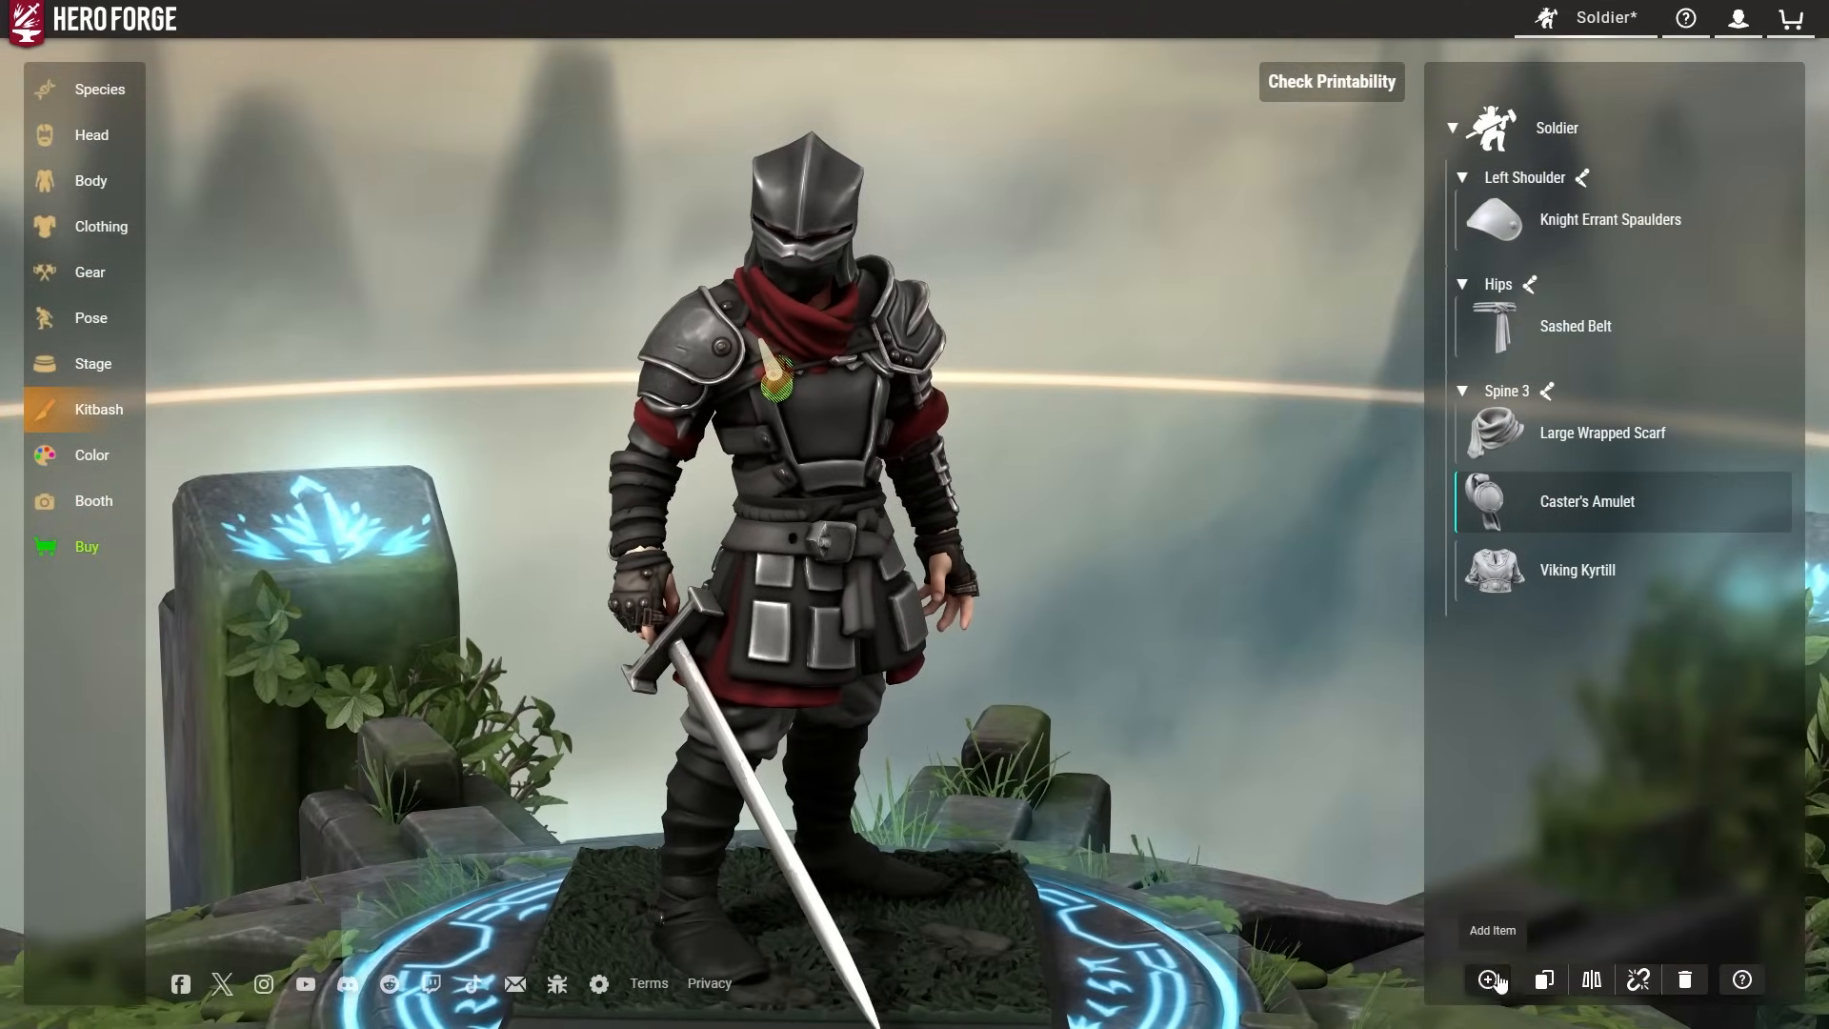
# Search the kitbash library for Wrist items, add the Medieval Executioner Bracers and fit one over the sword arm's forearm at the Left Elbow.
pyautogui.click(1488, 979)
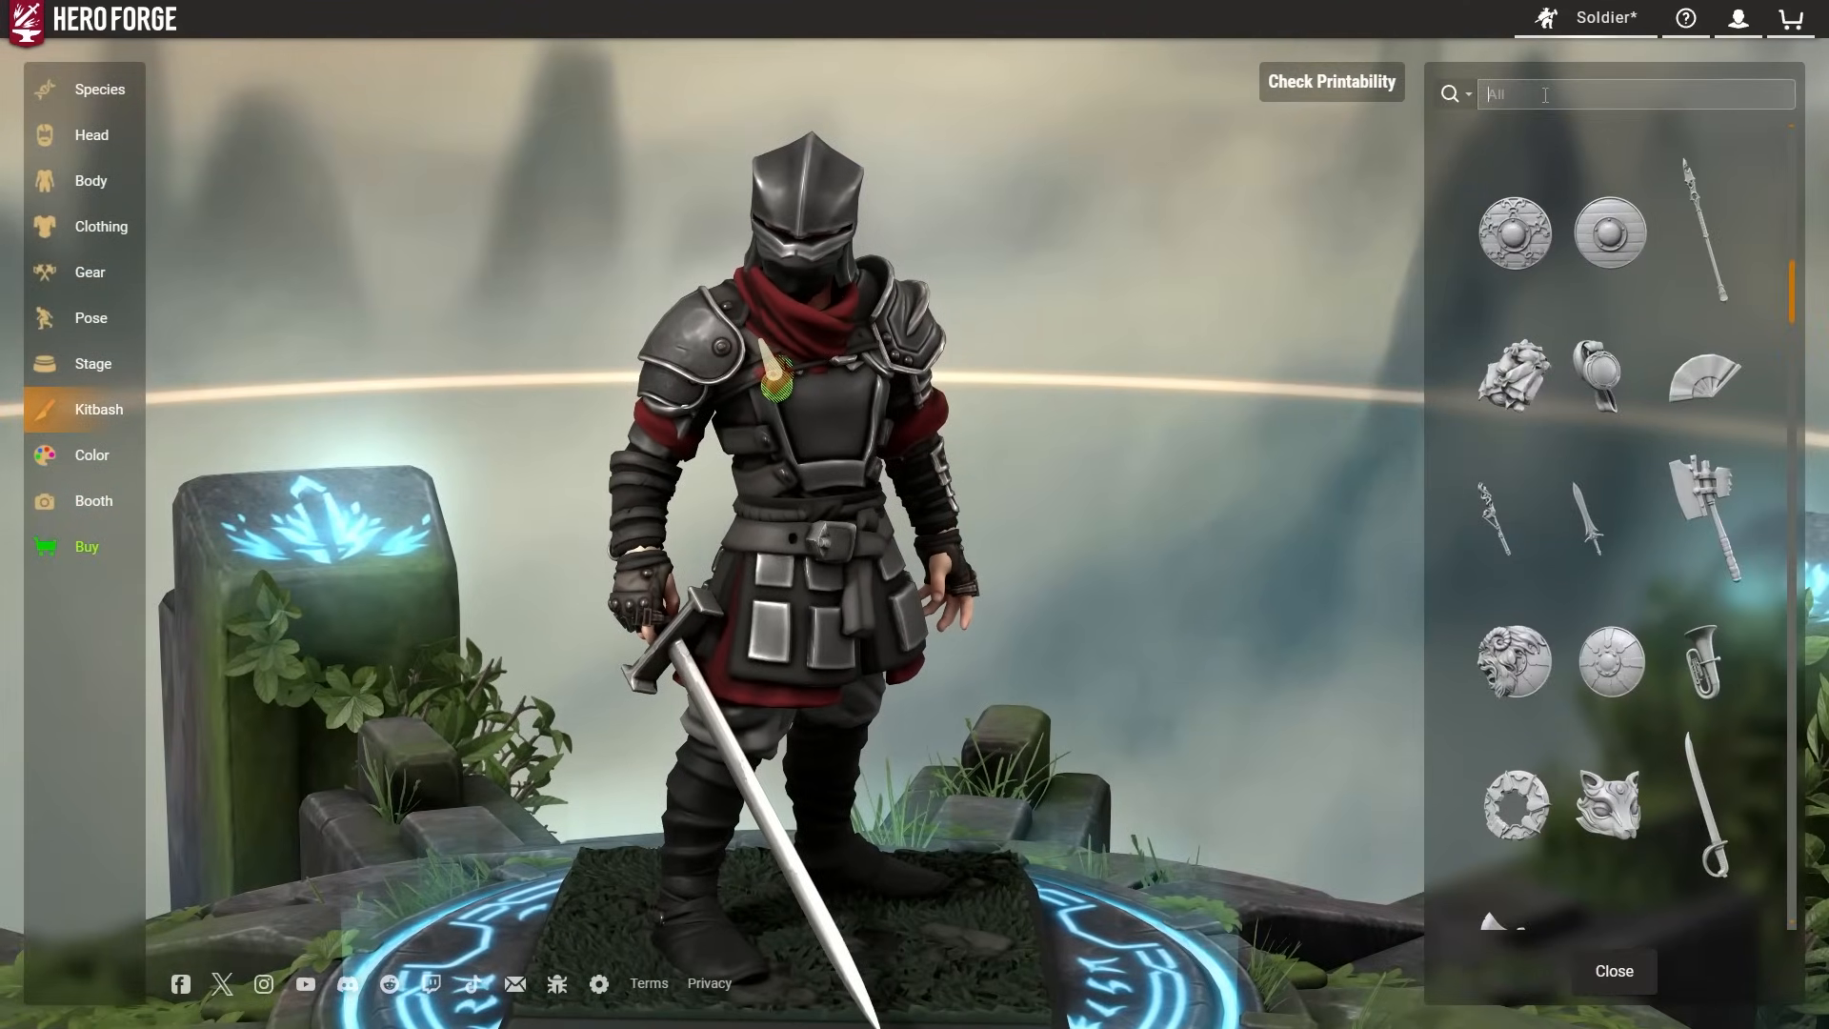
pyautogui.press('Return')
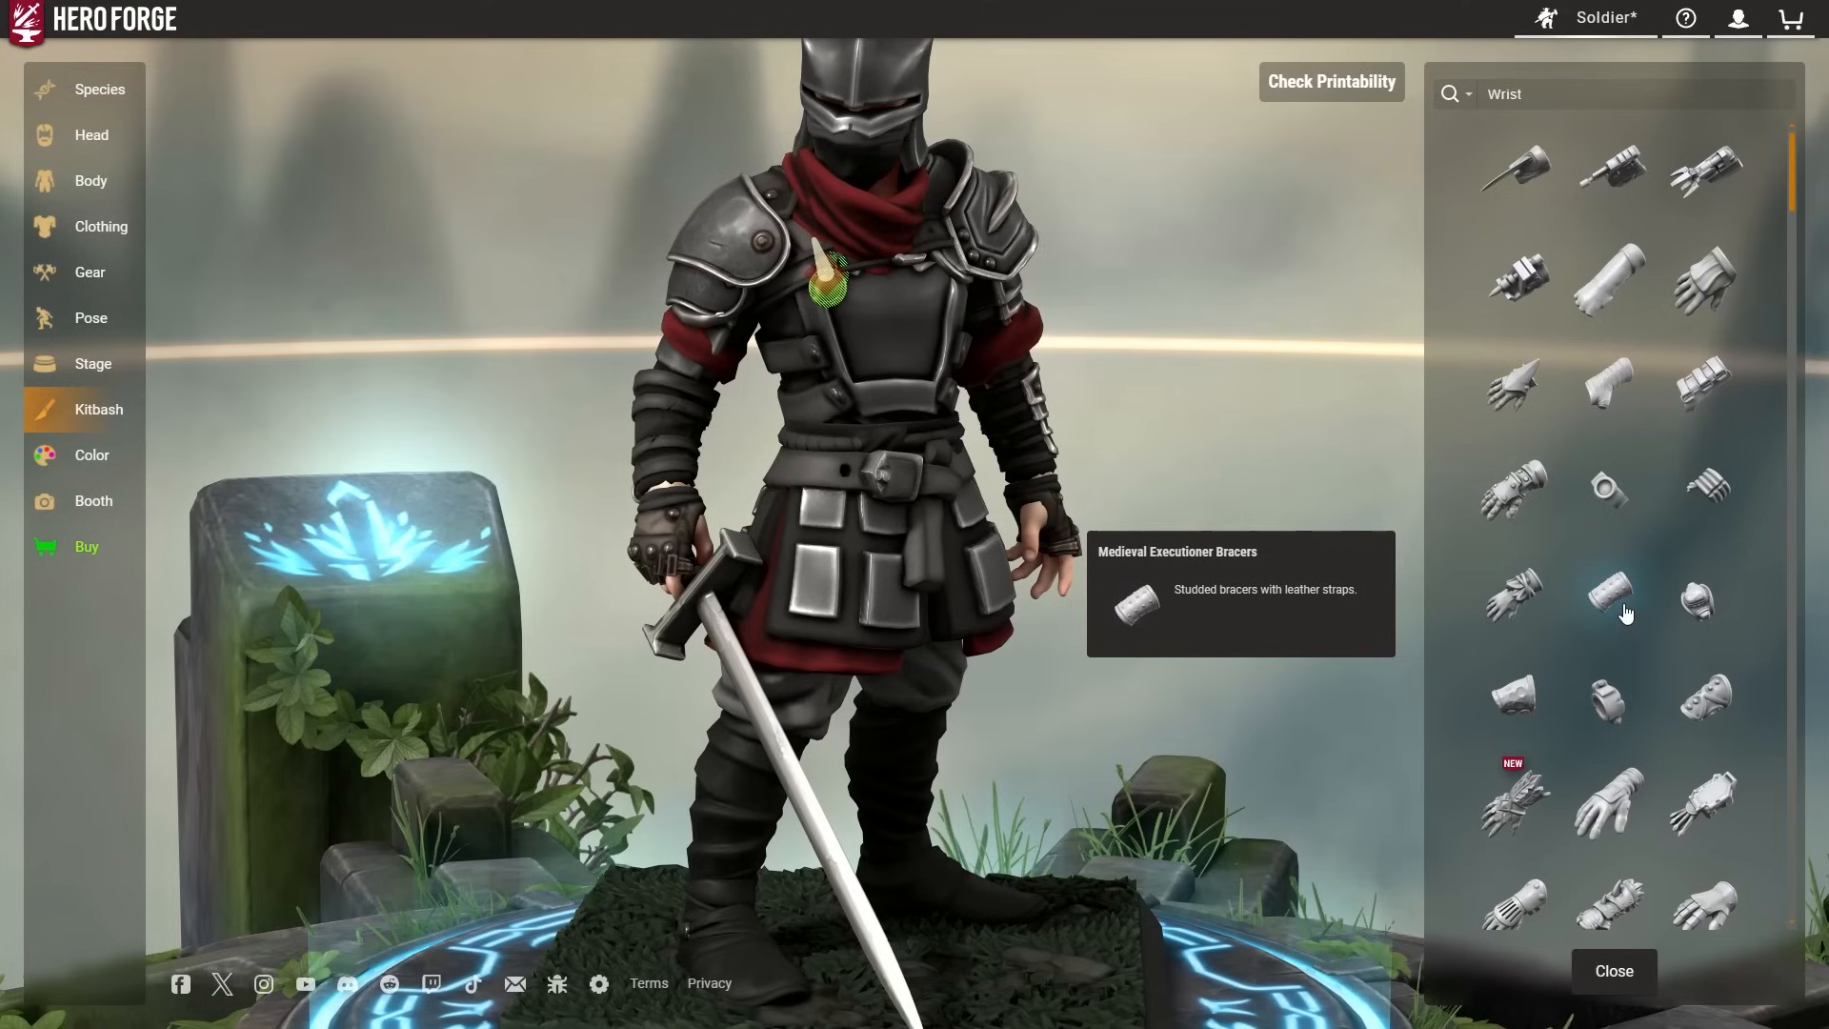
pyautogui.click(1609, 592)
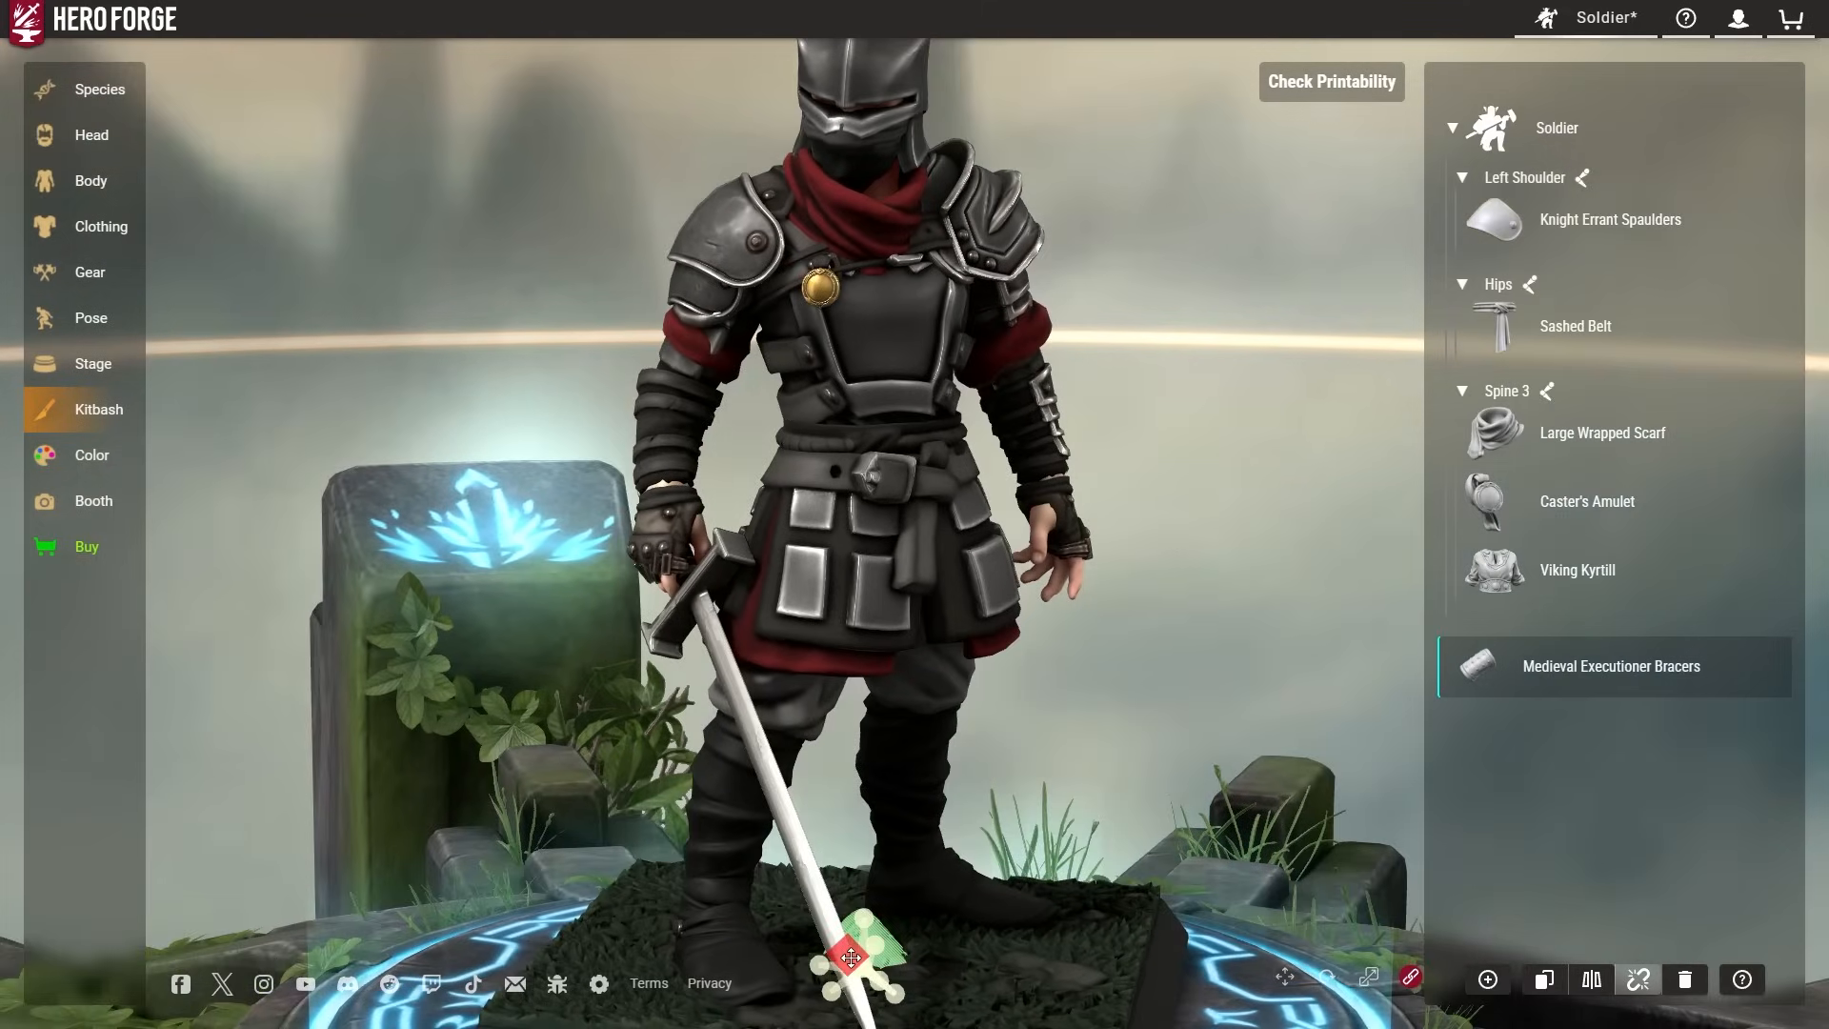
pyautogui.moveTo(851, 958); pyautogui.dragTo(480, 671)
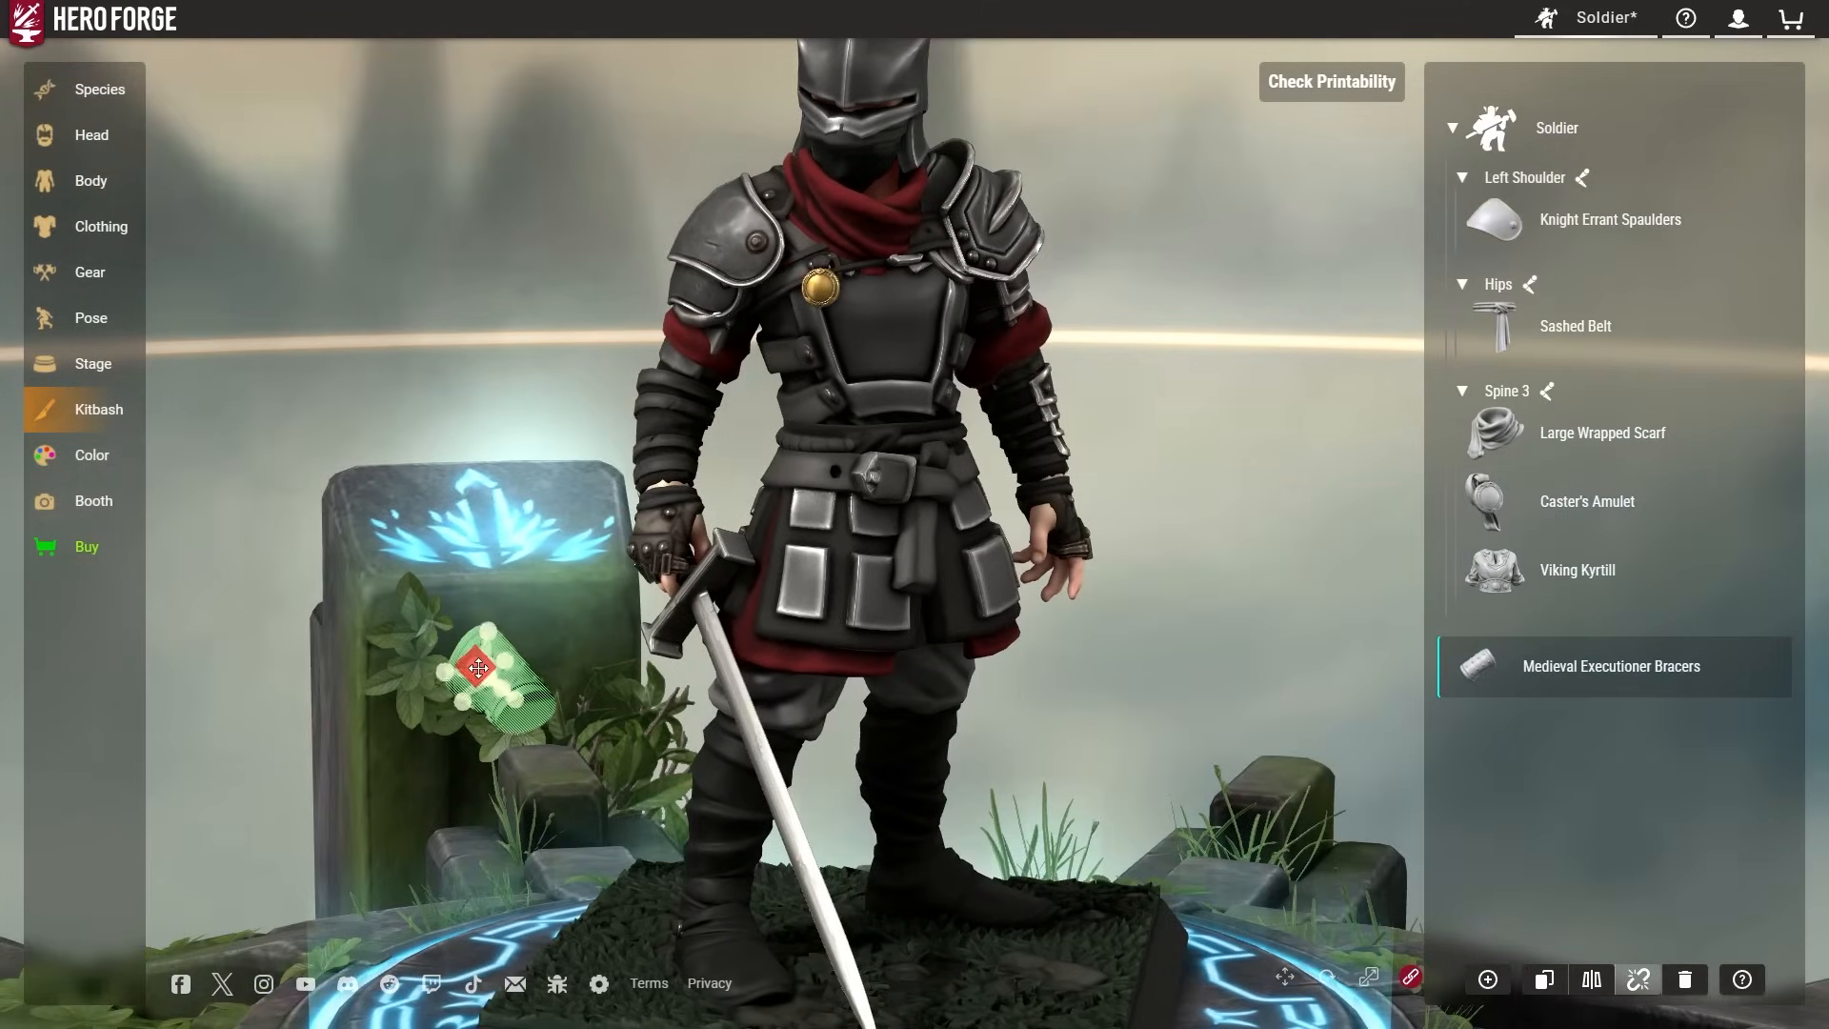
pyautogui.moveTo(427, 500); pyautogui.dragTo(509, 516)
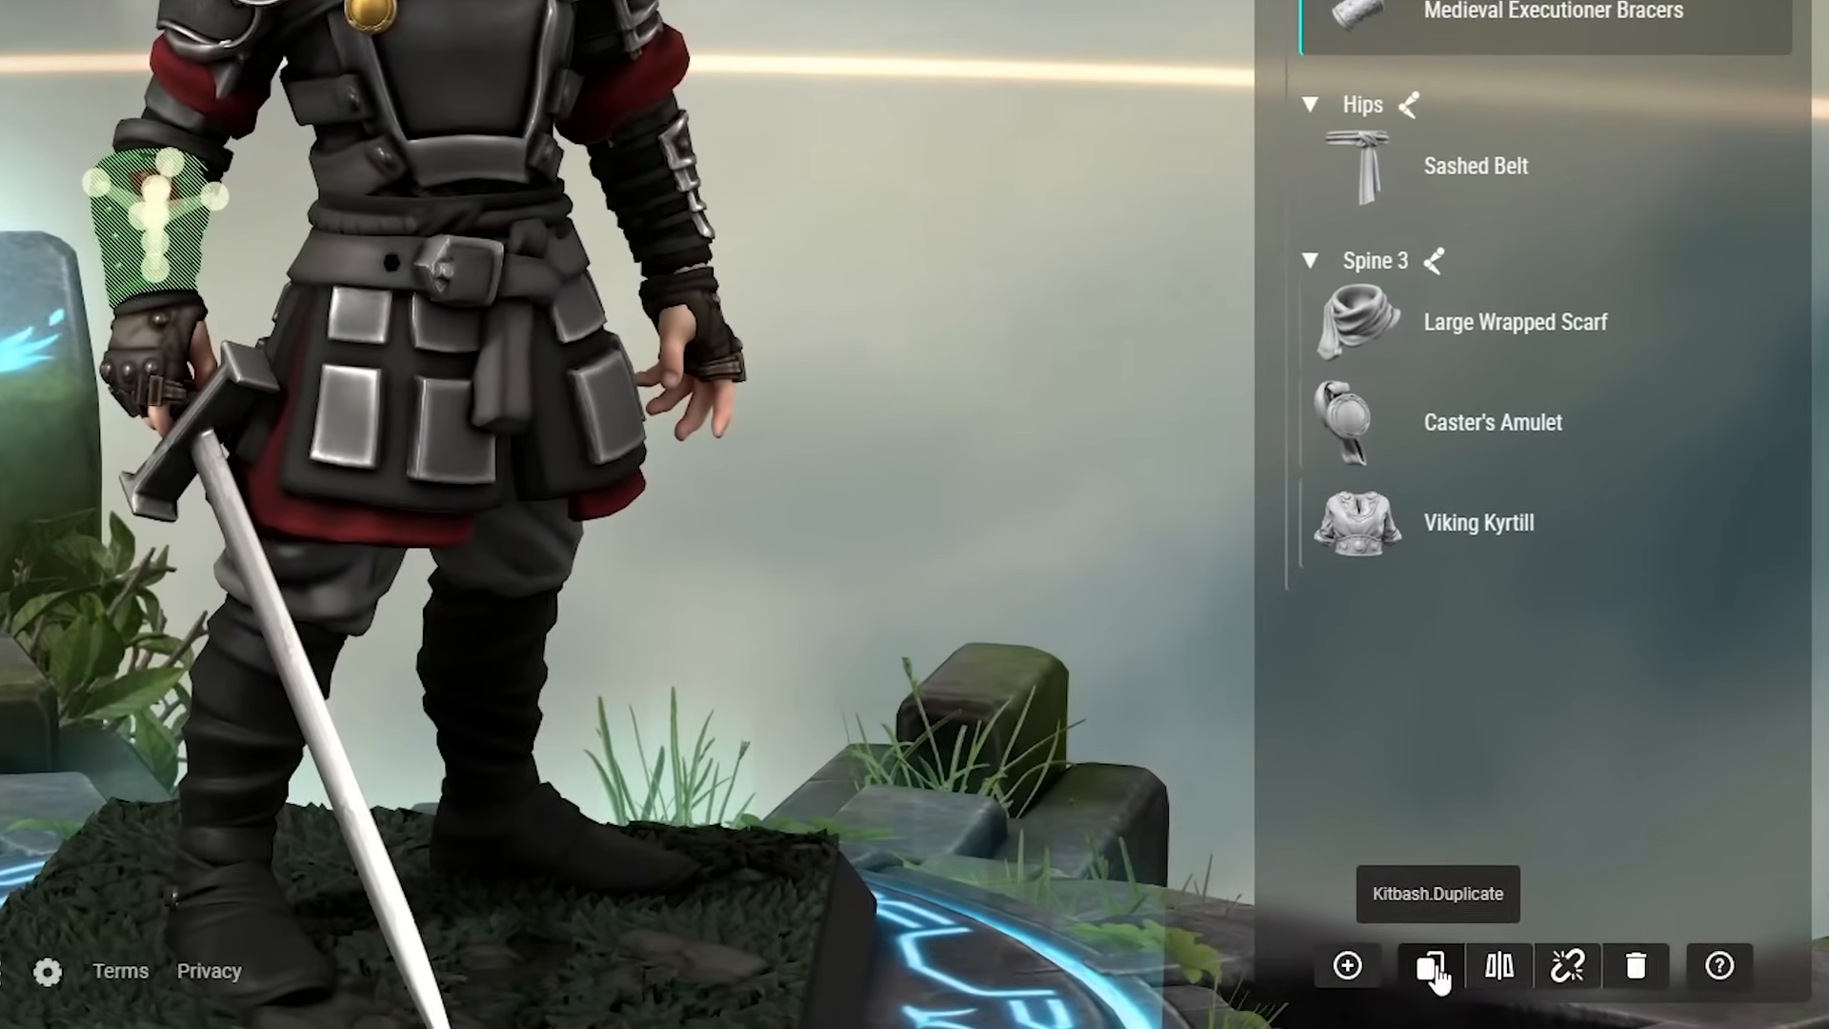
# Make a second Medieval Executioner Bracers, attach it to the Right Elbow and rotate it around the free hand's wrist.
pyautogui.click(1486, 989)
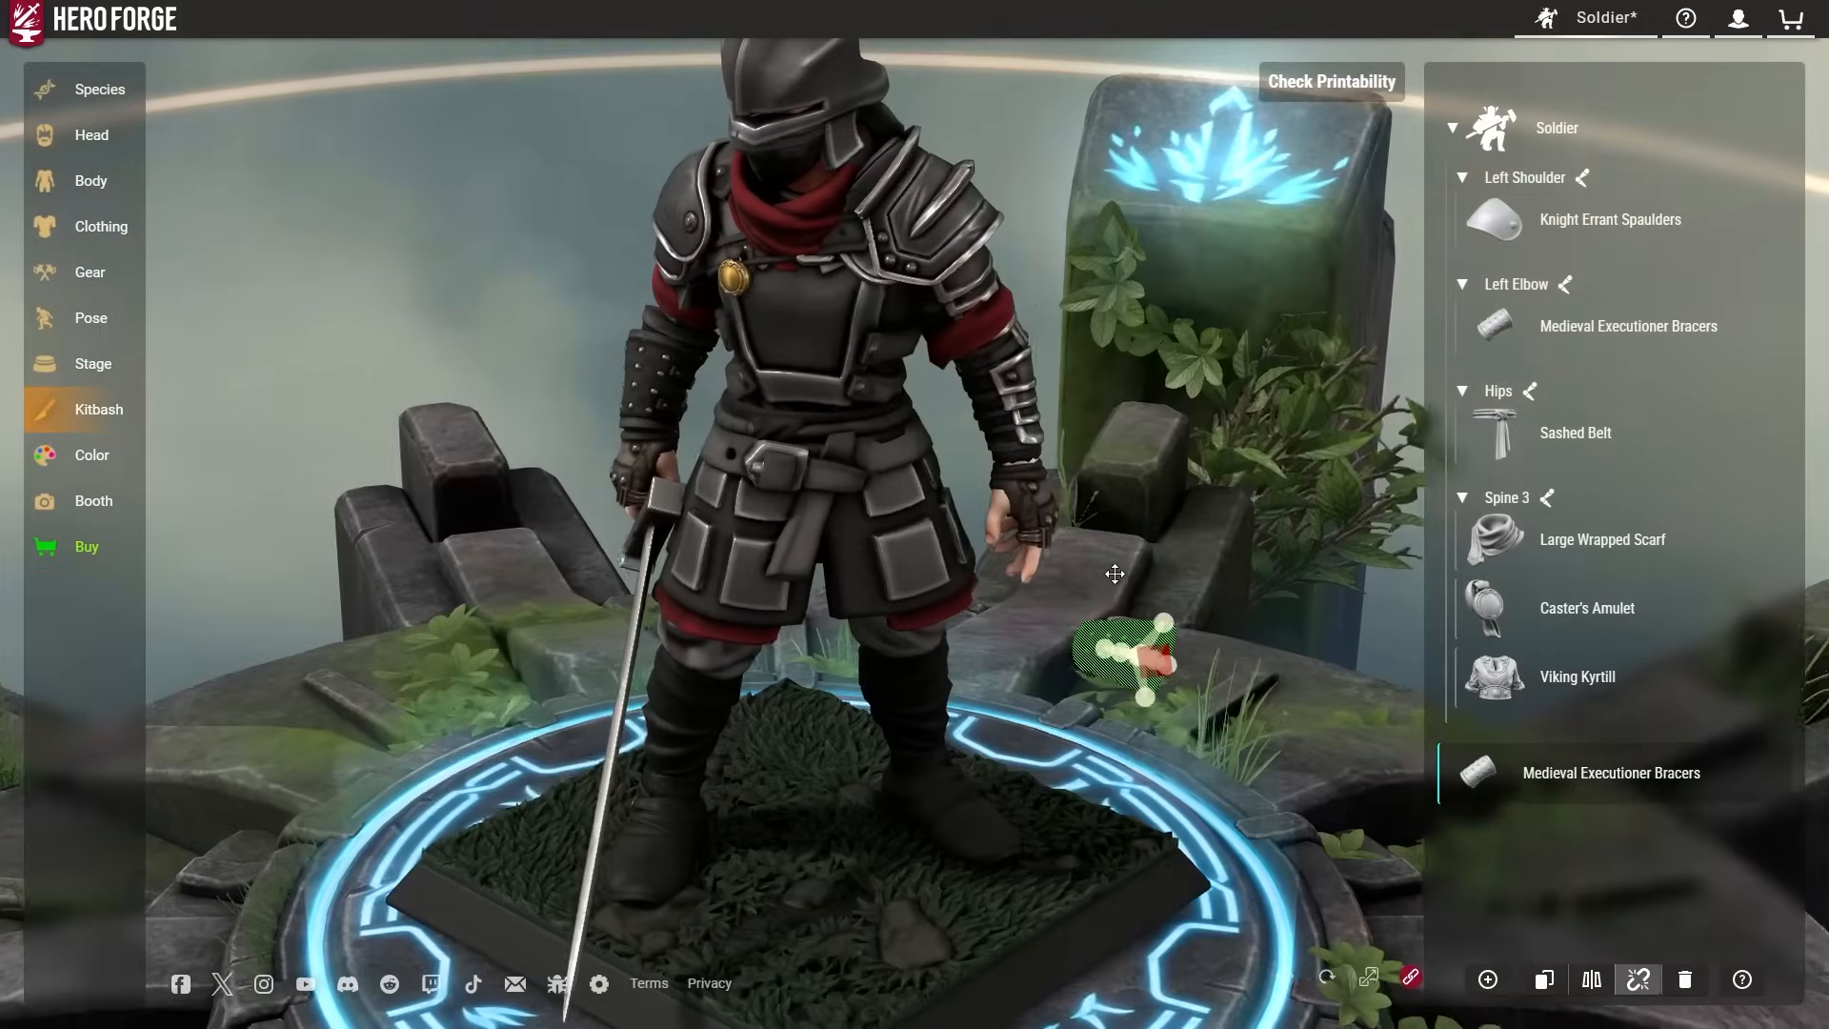
pyautogui.moveTo(1142, 641); pyautogui.dragTo(1019, 436)
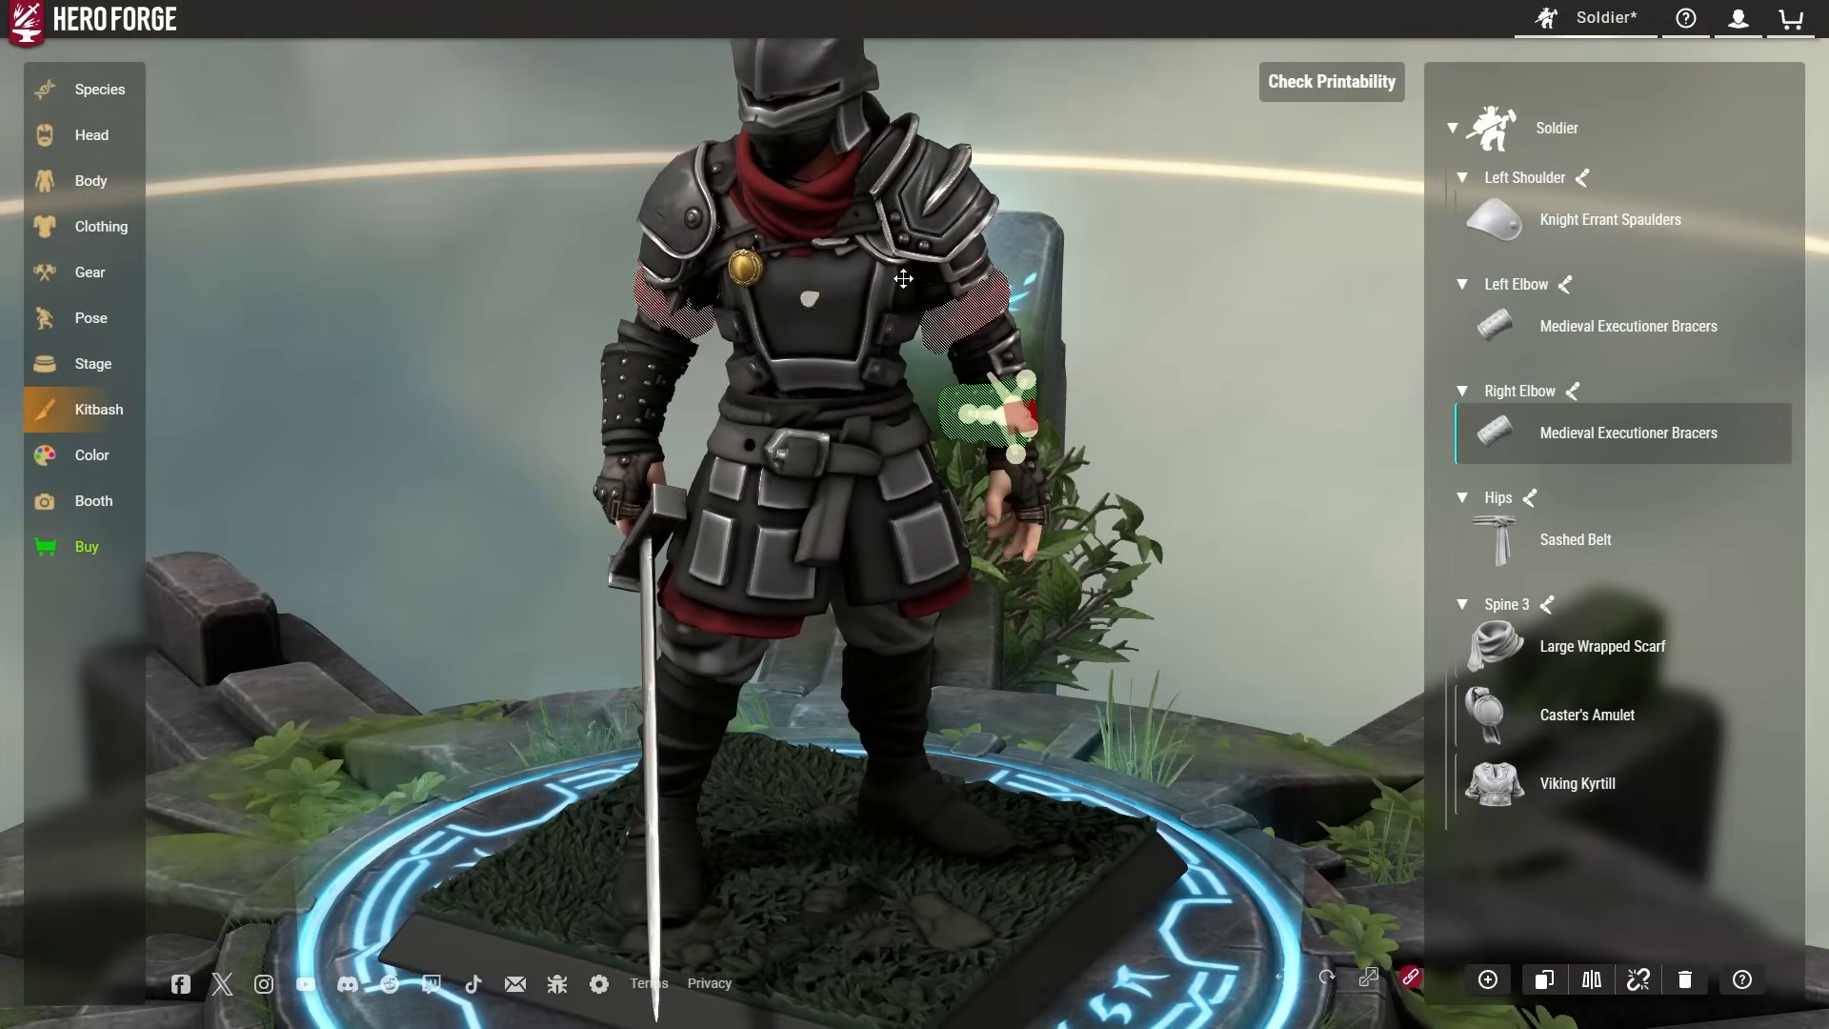
pyautogui.moveTo(903, 278); pyautogui.dragTo(1230, 432)
pyautogui.scroll(3, 1229, 453)
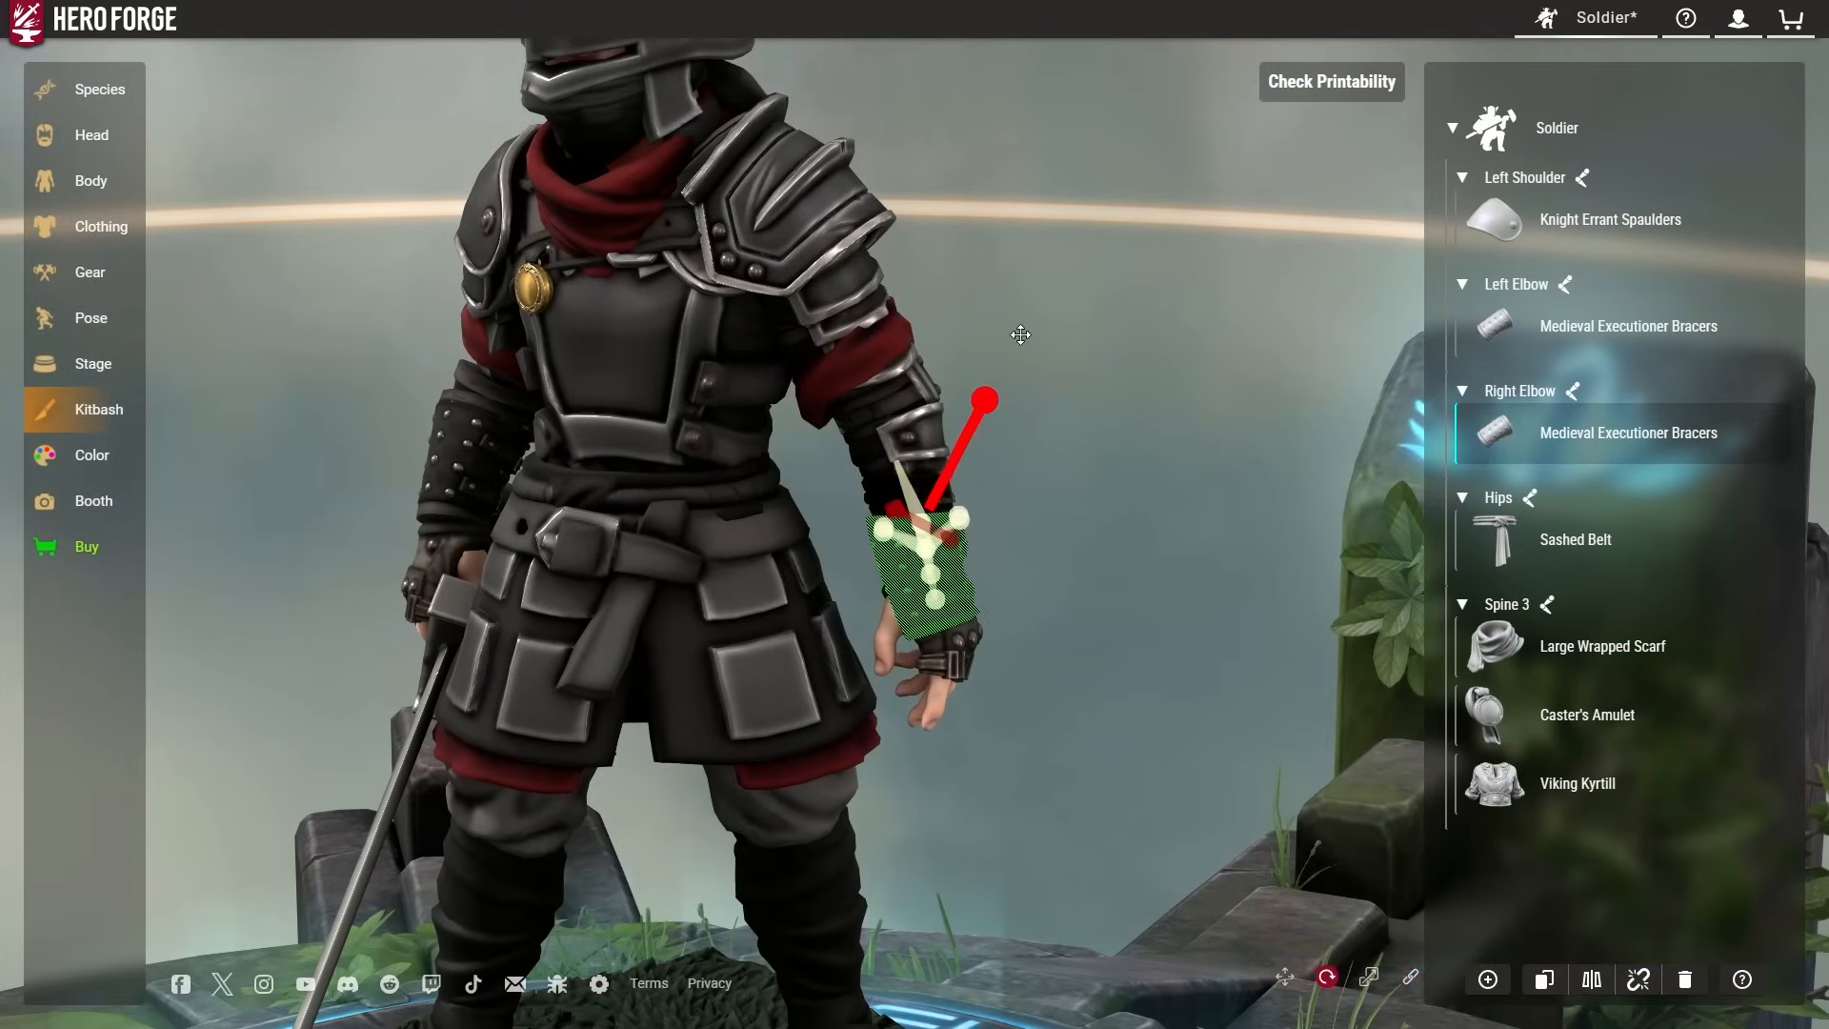
pyautogui.moveTo(1044, 337); pyautogui.dragTo(1192, 396)
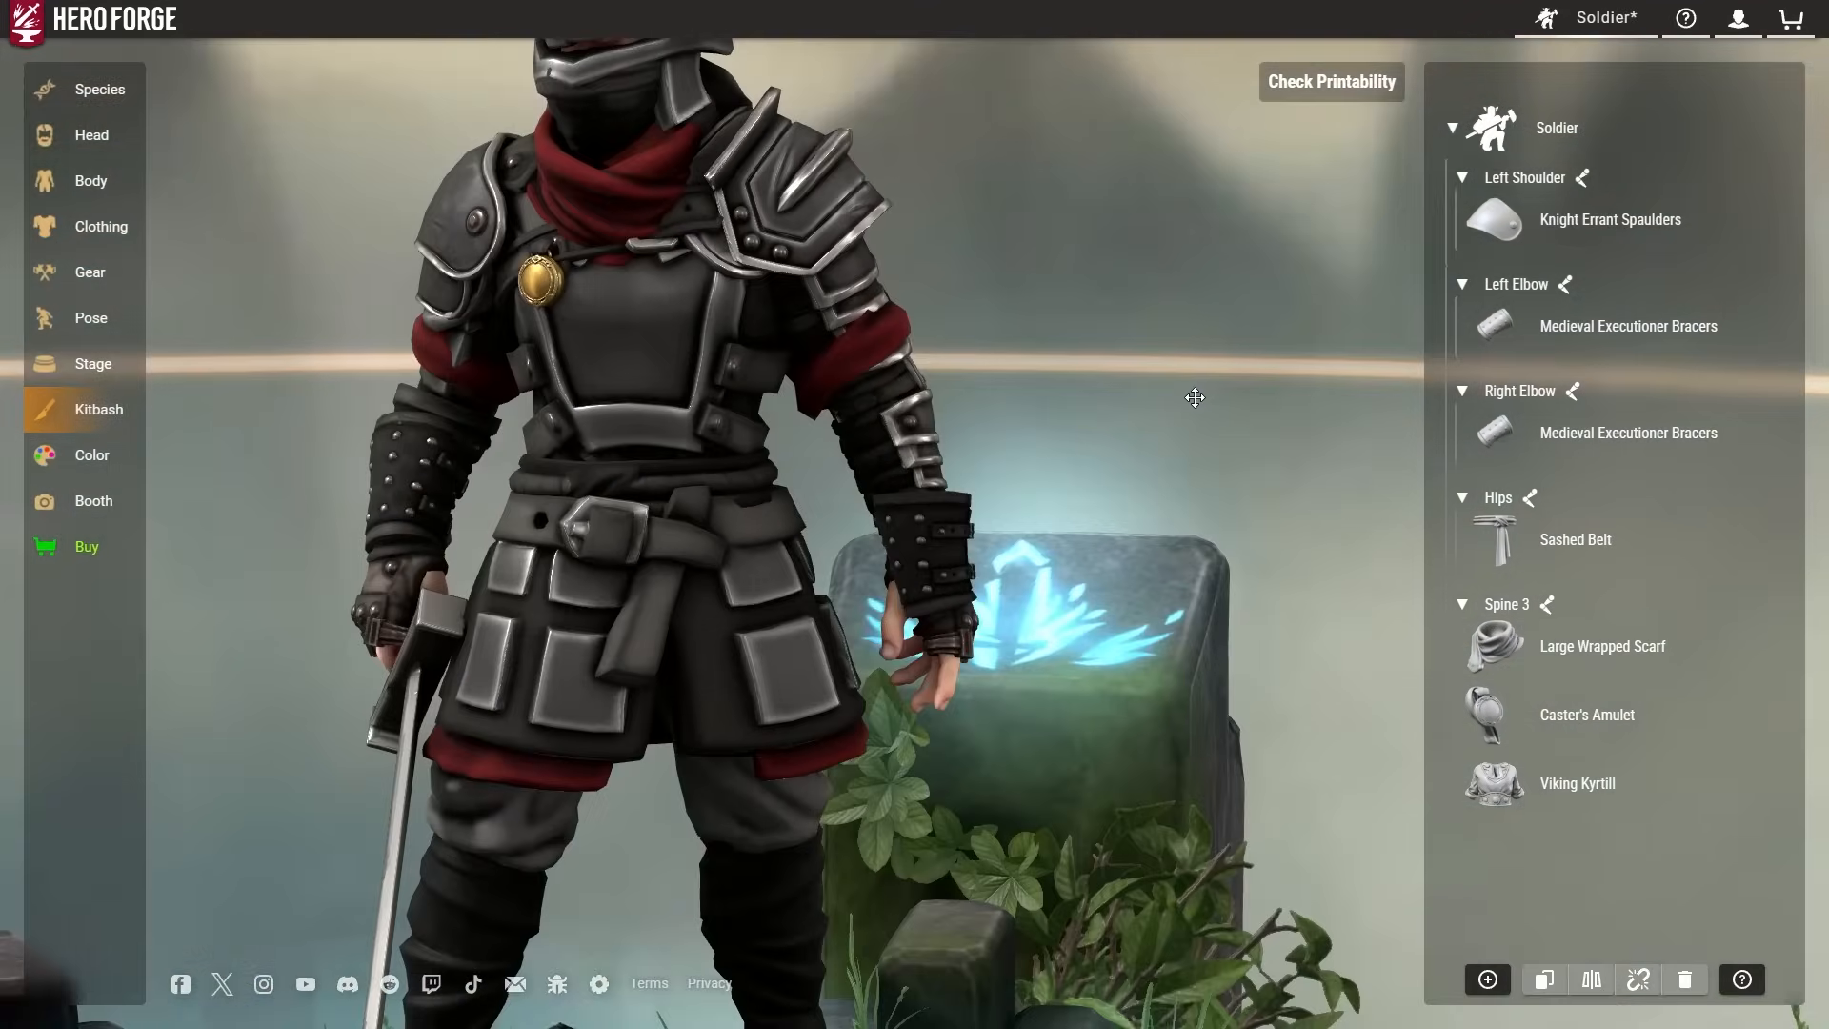
# Select the Right Elbow bracer and move it along and off the forearm while checking its fit.
pyautogui.moveTo(1046, 546); pyautogui.dragTo(1046, 535, button='right')
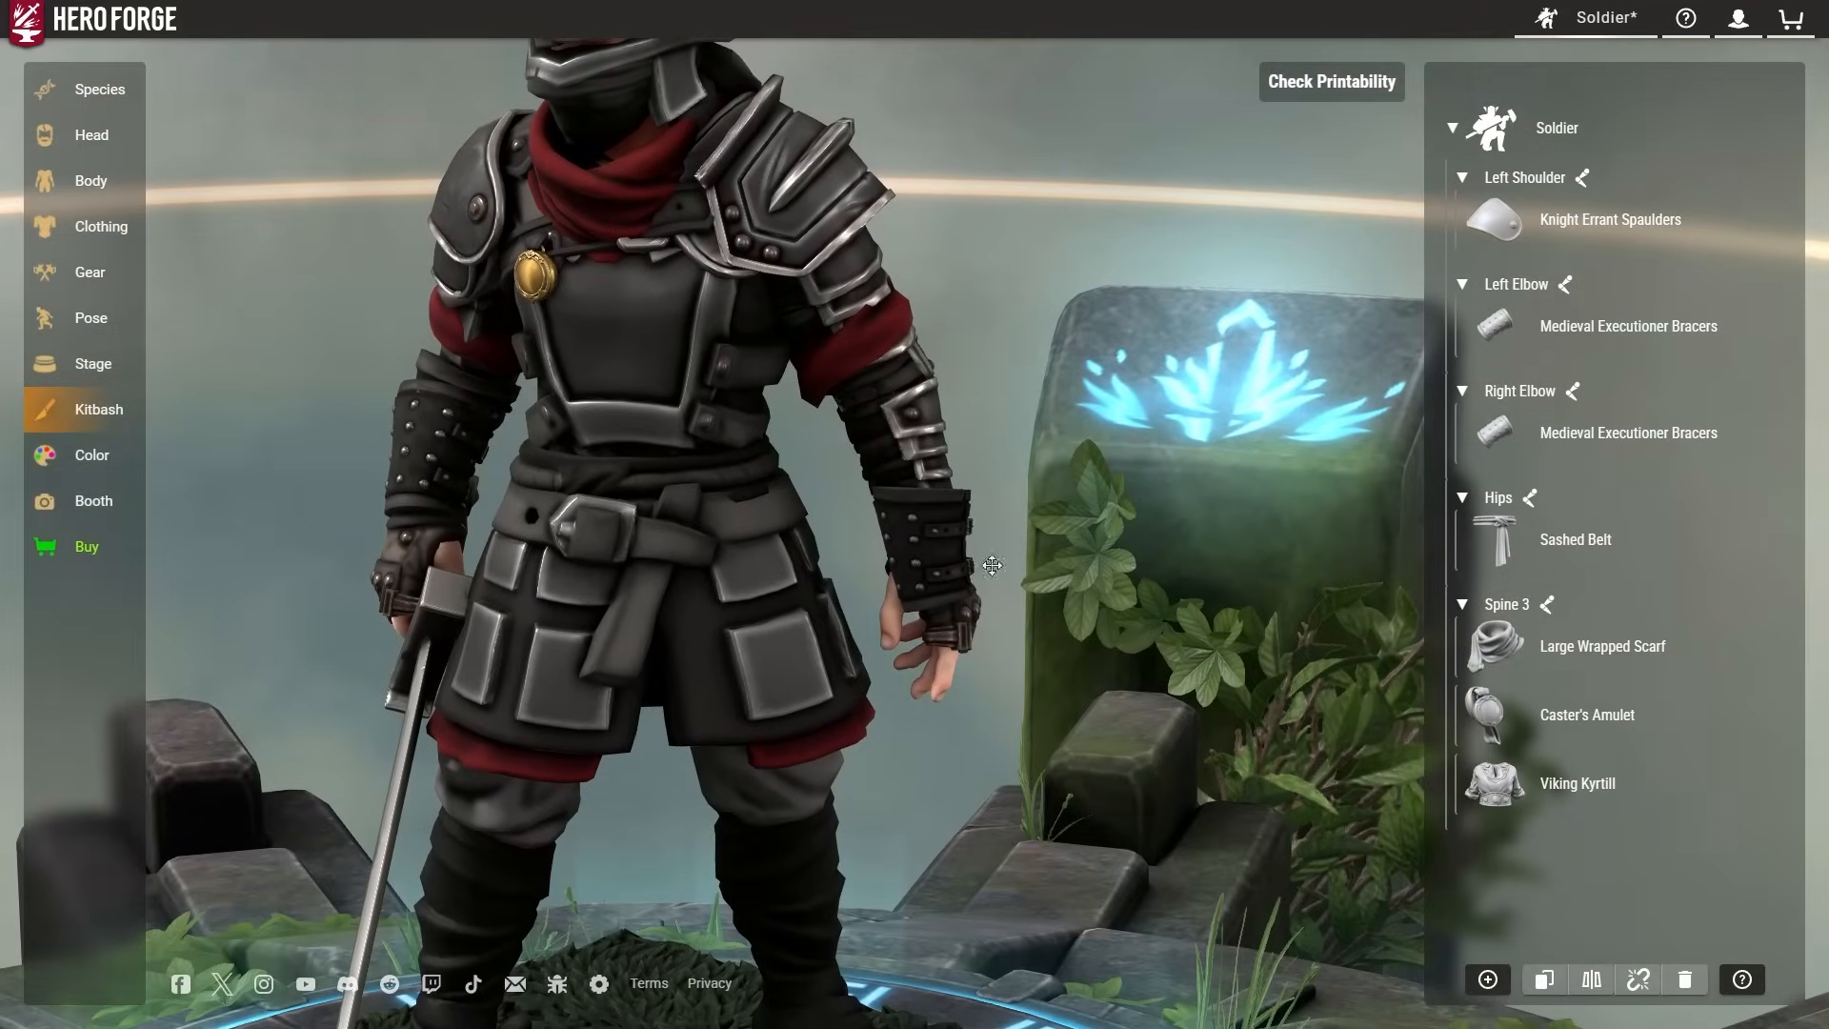
pyautogui.click(899, 515)
pyautogui.moveTo(1330, 784); pyautogui.dragTo(1039, 797)
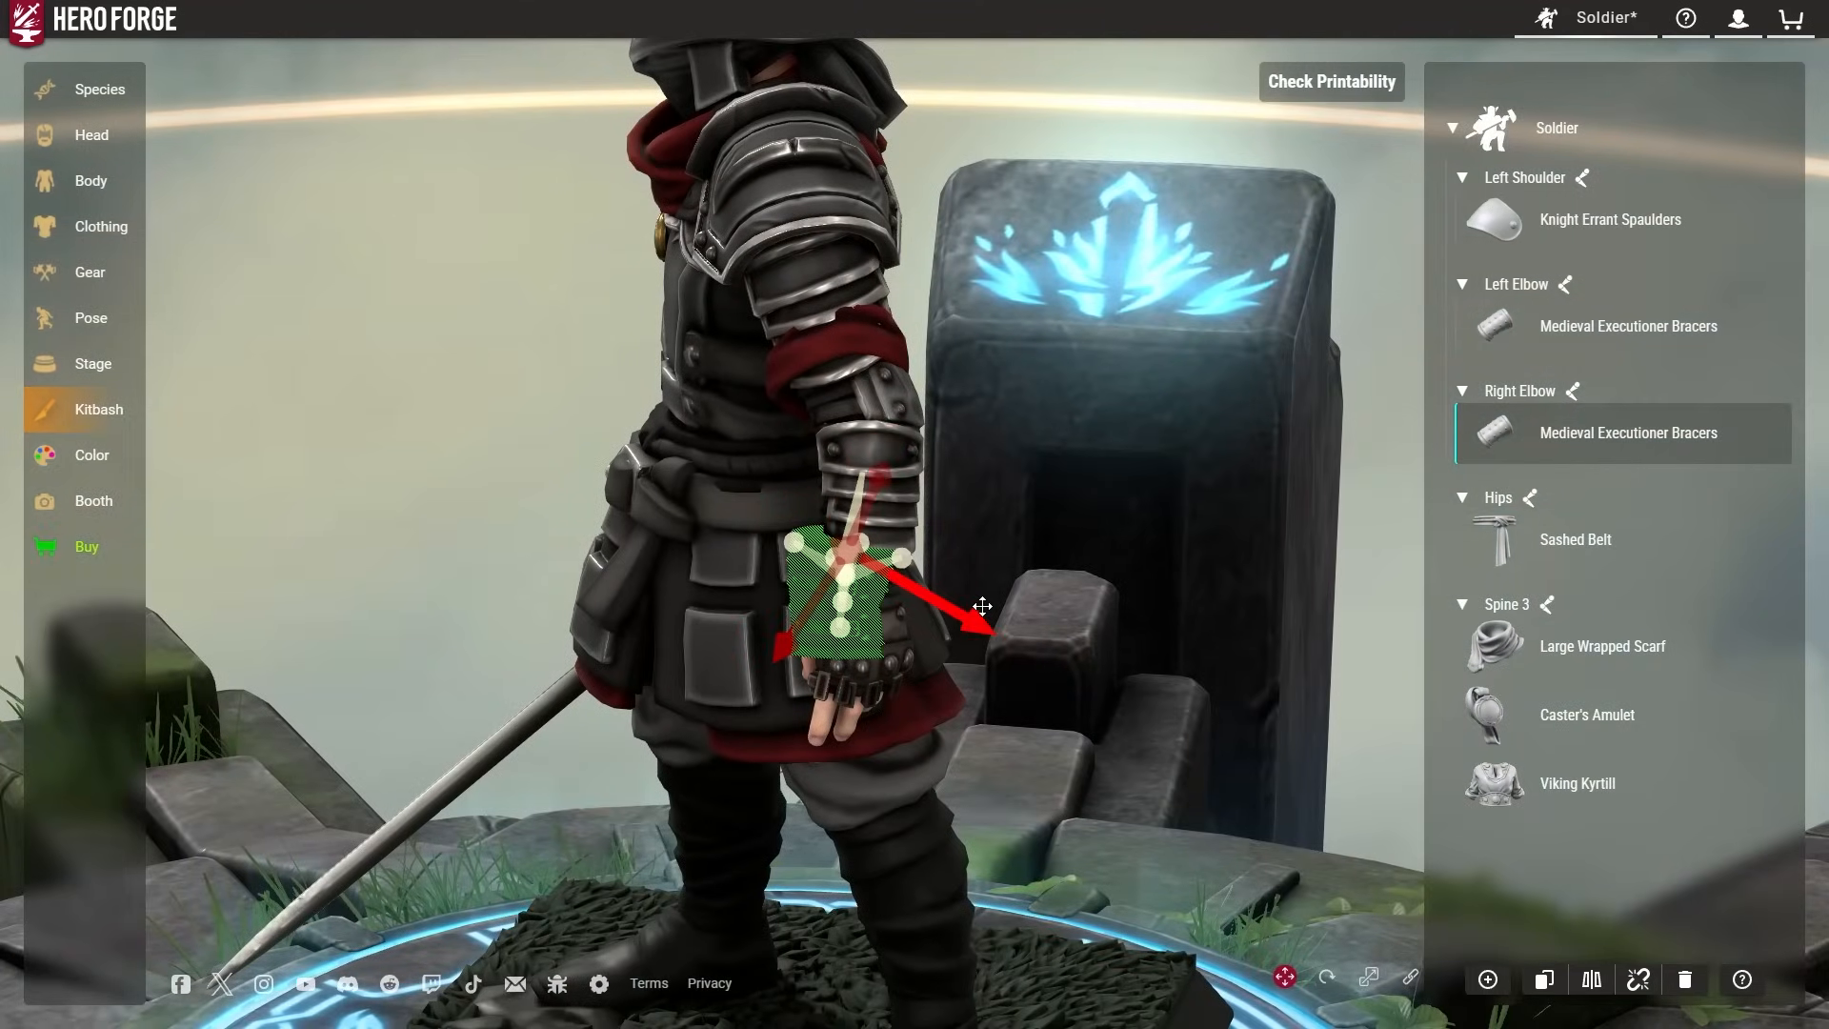
pyautogui.moveTo(802, 611); pyautogui.dragTo(1051, 546)
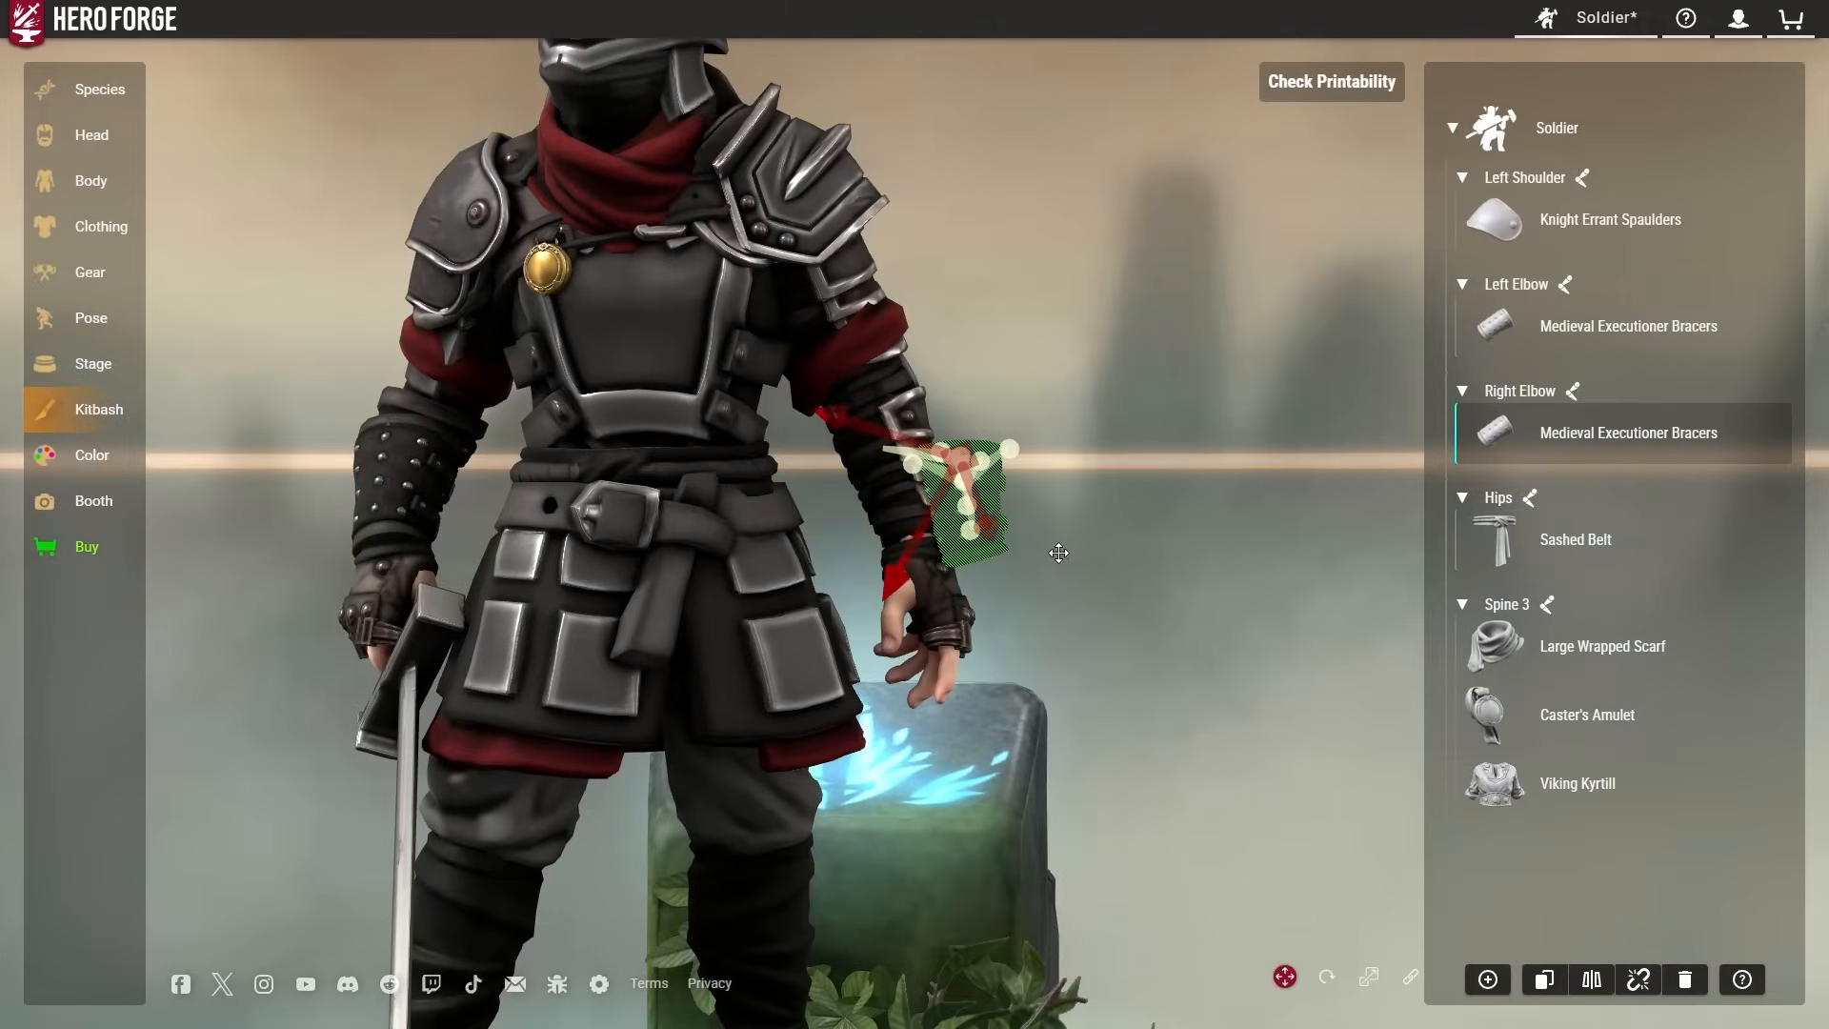
pyautogui.moveTo(831, 575); pyautogui.dragTo(981, 591)
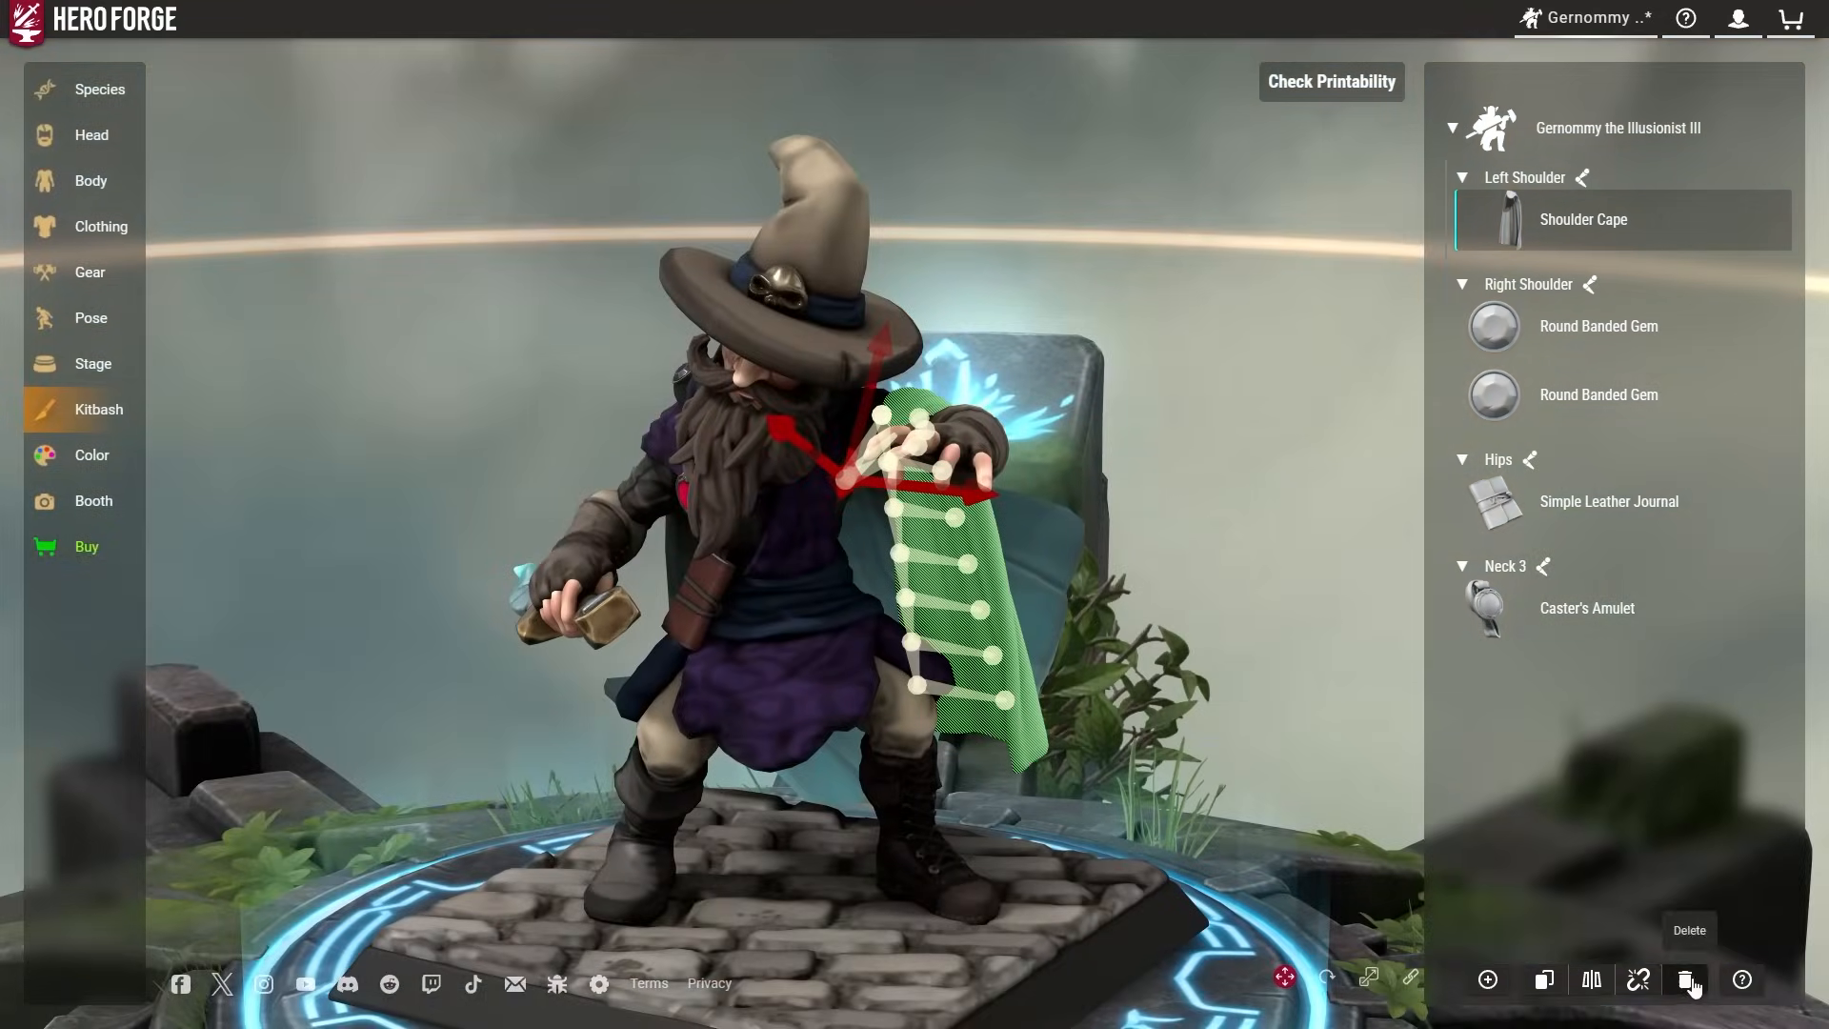
# On Gernommy the Illusionist III, sample the tunic's purple and paint the Shoulder Cape with Purple Cloth 2.
pyautogui.moveTo(1216, 686); pyautogui.dragTo(760, 513)
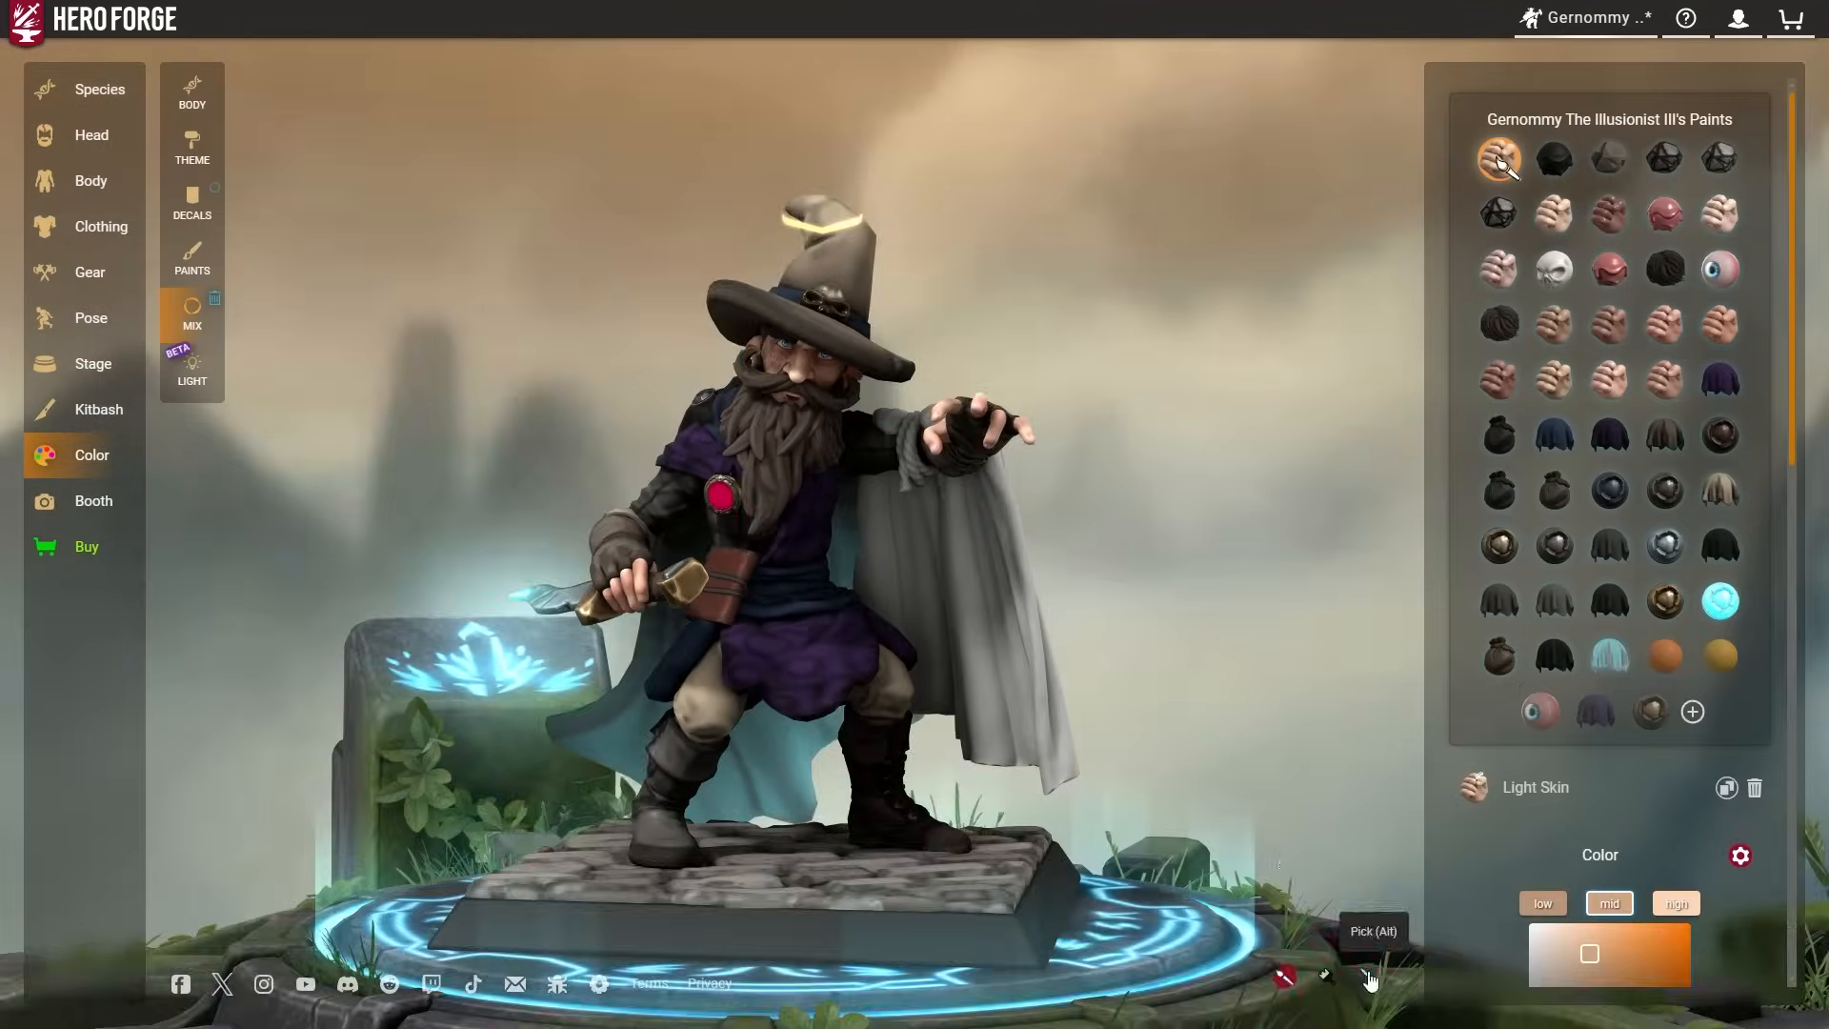
pyautogui.click(1369, 979)
pyautogui.click(800, 662)
pyautogui.click(1020, 610)
pyautogui.moveTo(1265, 576)
pyautogui.mouseDown()
pyautogui.moveTo(984, 380)
pyautogui.moveTo(1267, 477)
pyautogui.mouseUp()
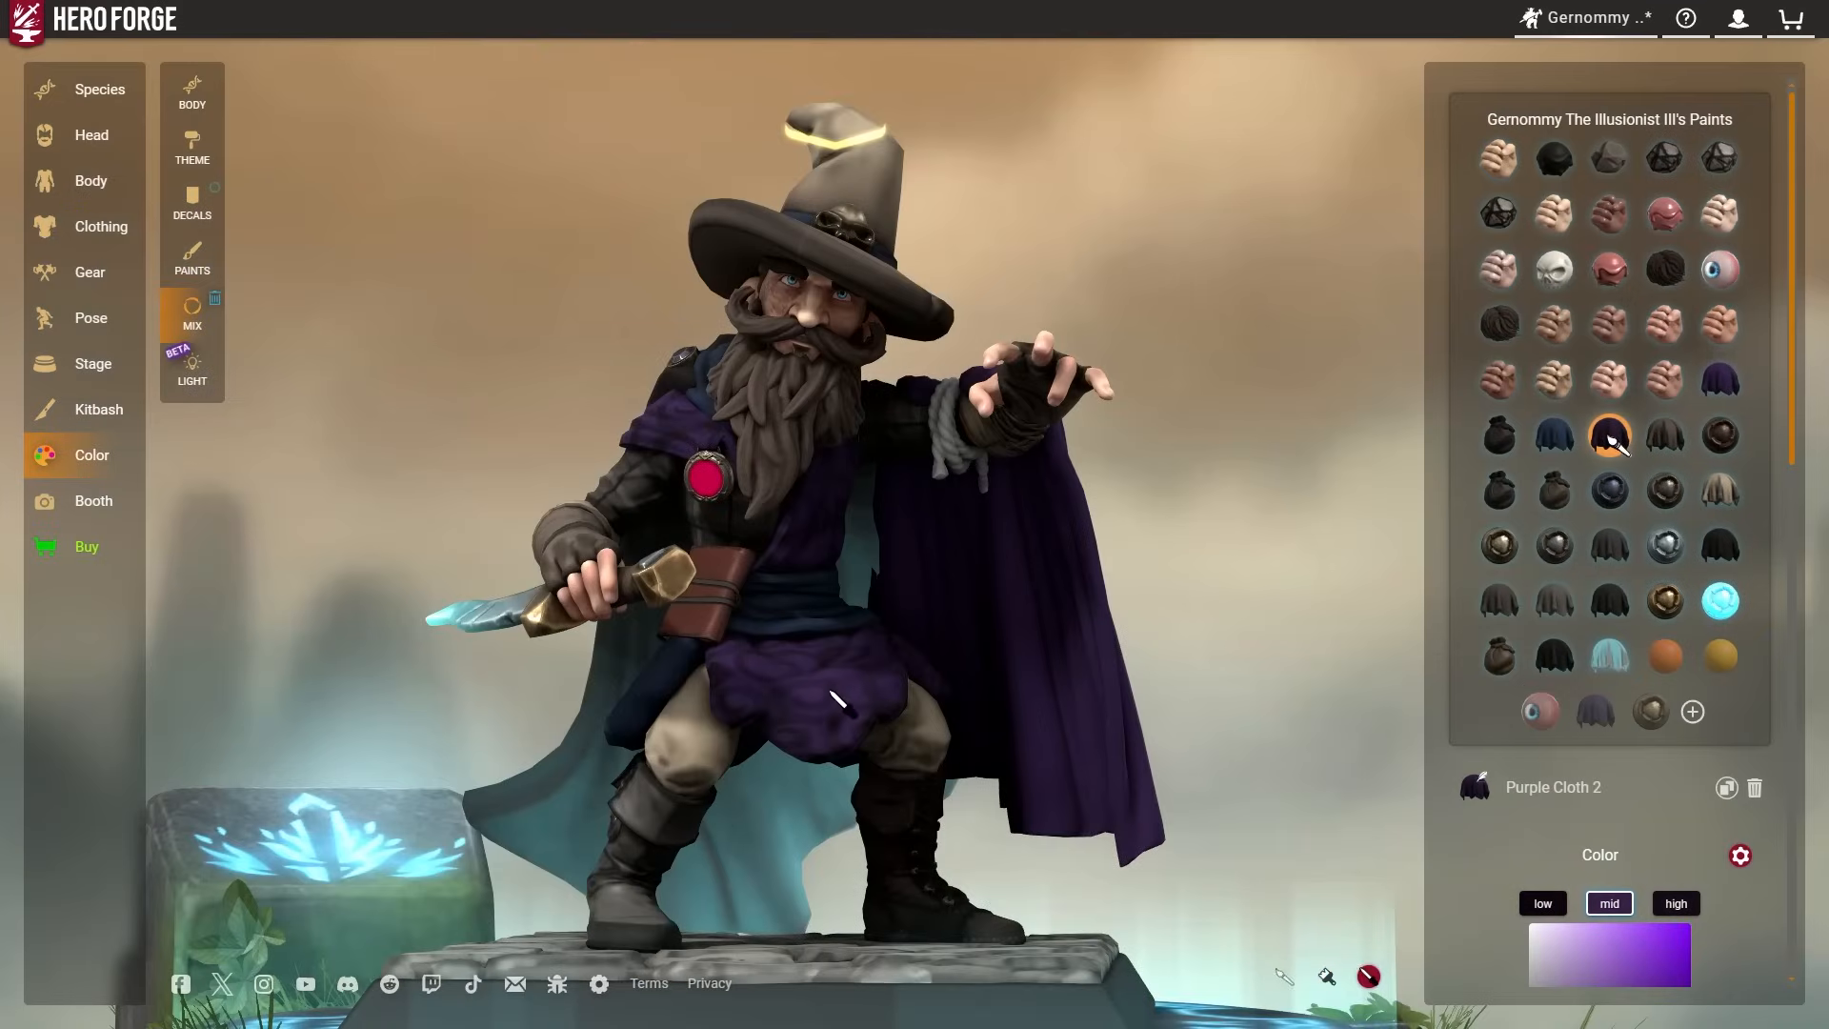
pyautogui.click(1611, 436)
pyautogui.click(822, 555)
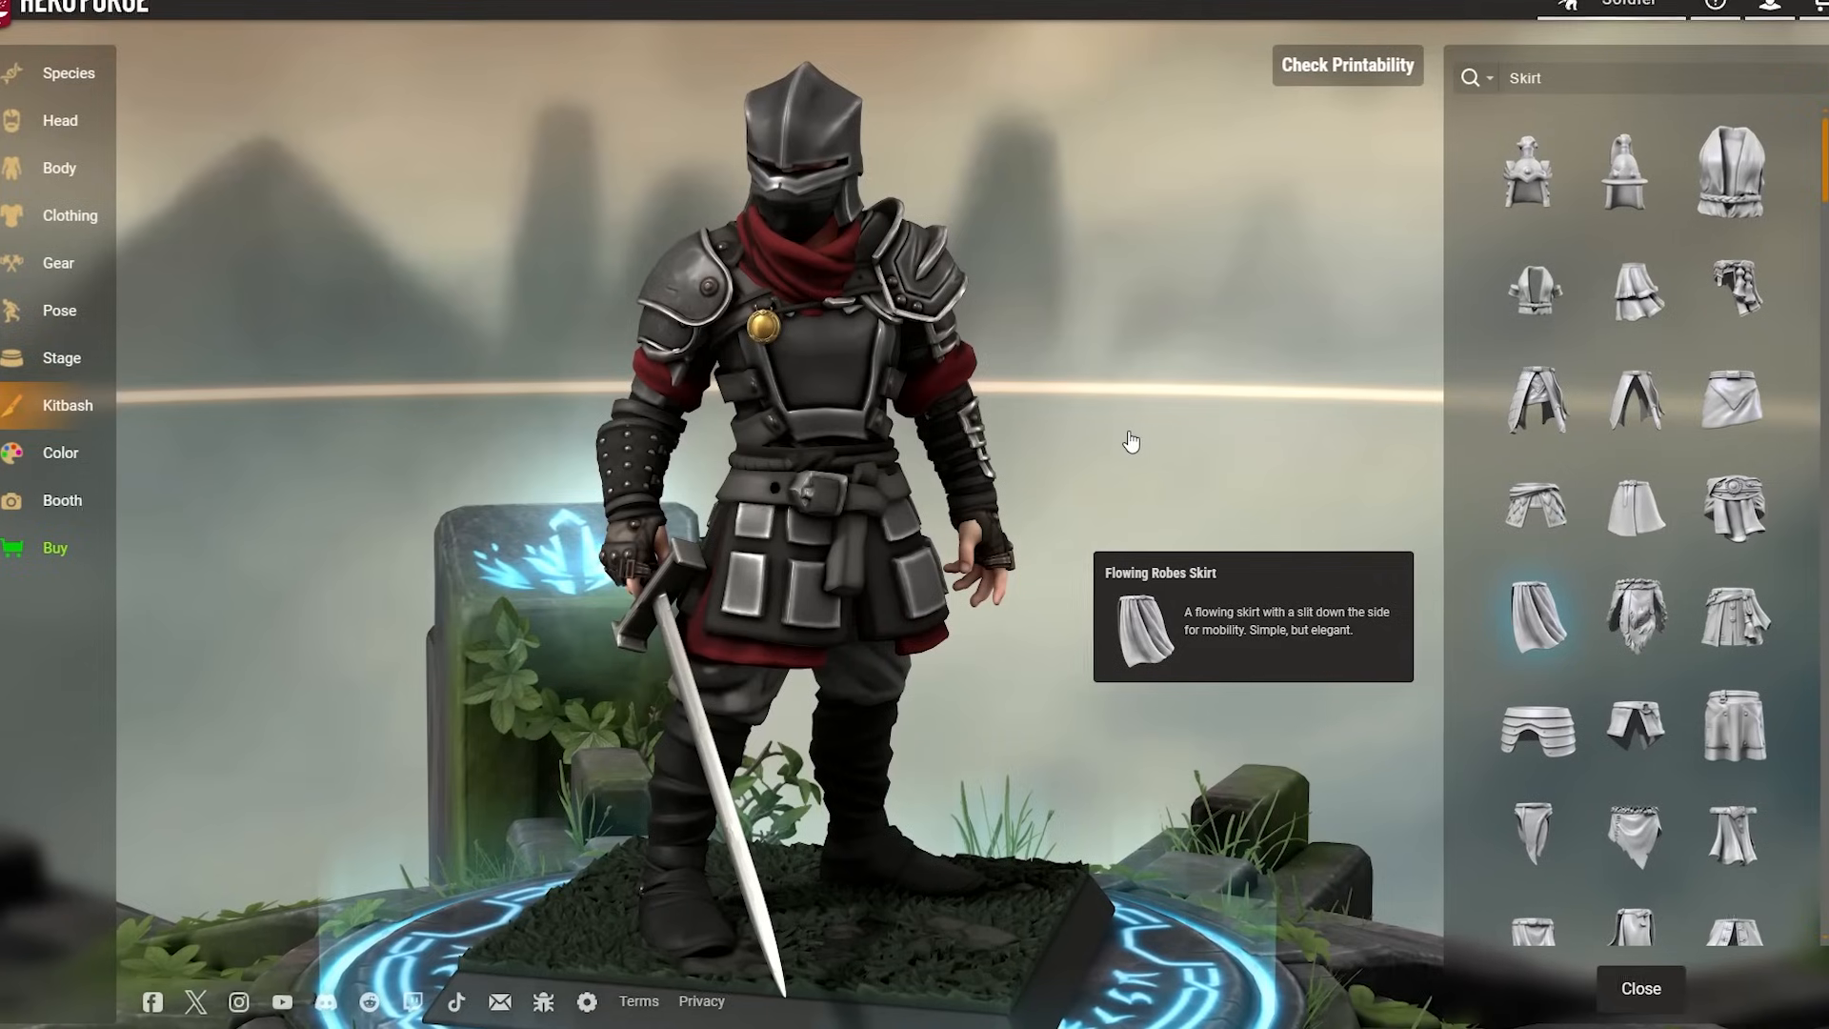
# On the soldier, add the Flowing Robes Skirt to the kitbash and place it beside him to inspect its joints.
pyautogui.moveTo(1131, 442); pyautogui.dragTo(1132, 423)
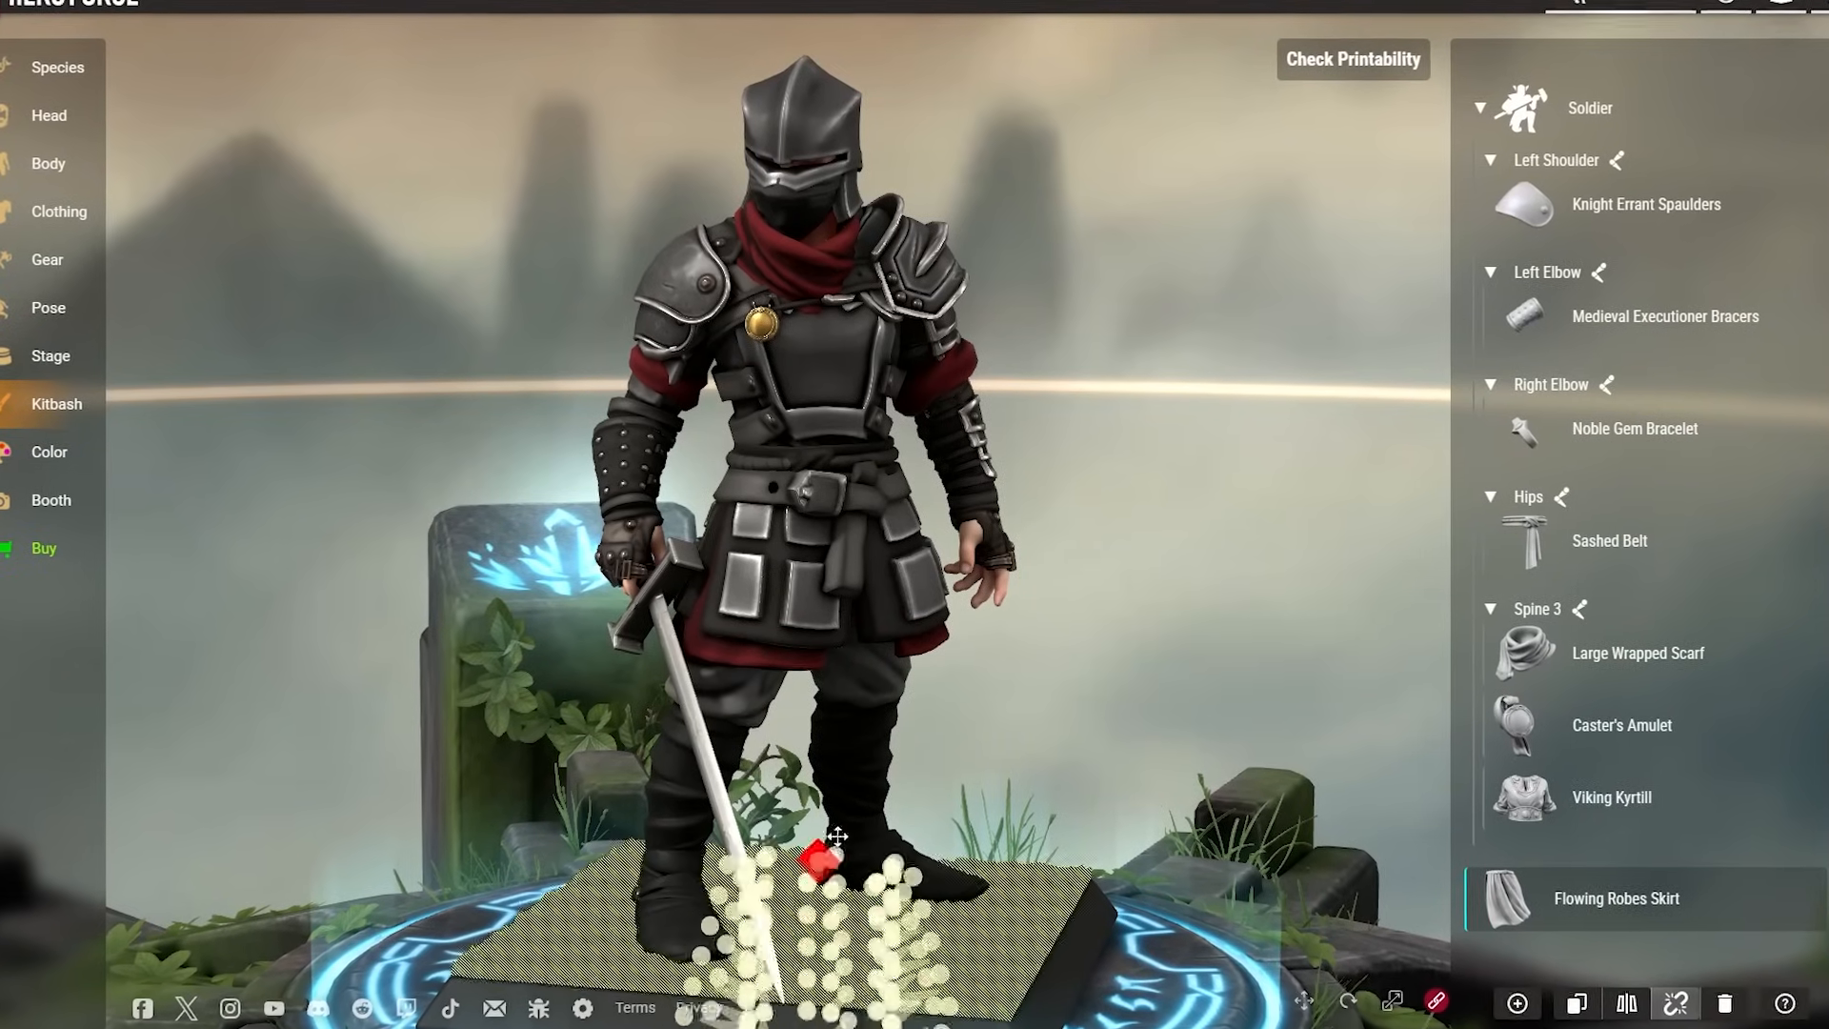
pyautogui.moveTo(1239, 250); pyautogui.dragTo(1164, 388)
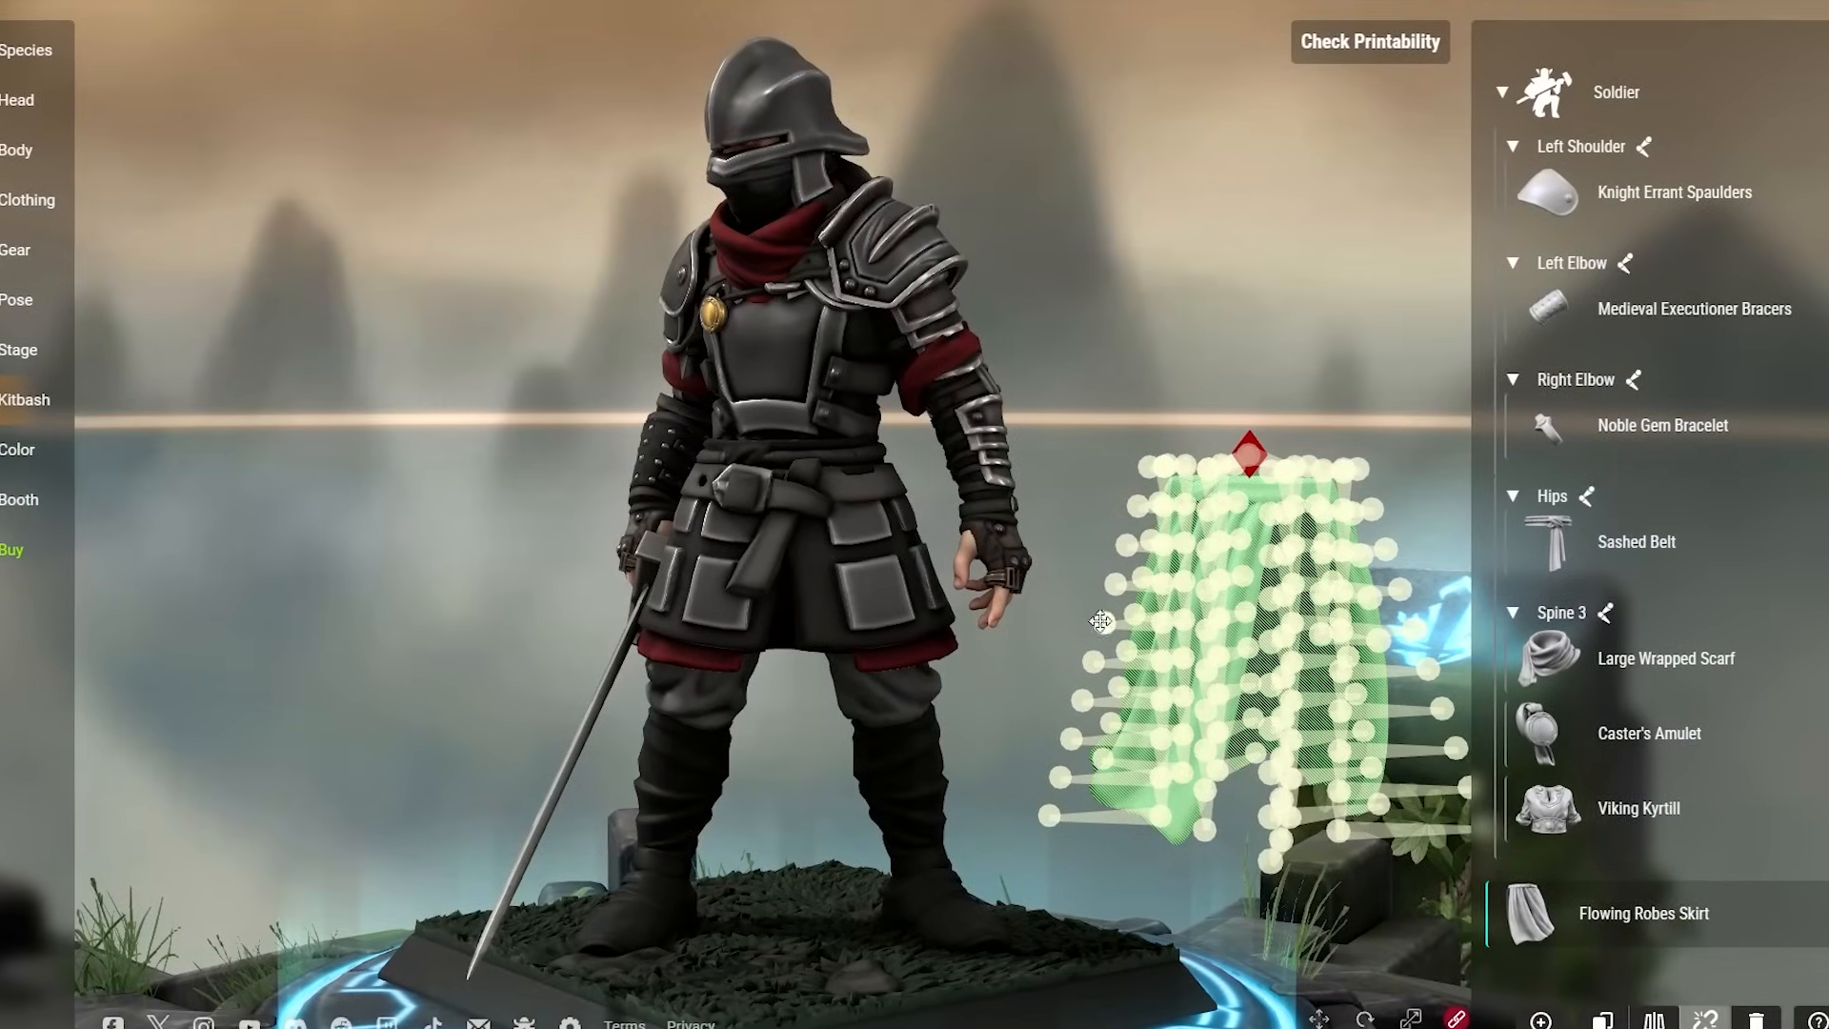
pyautogui.moveTo(1117, 585); pyautogui.dragTo(1246, 585)
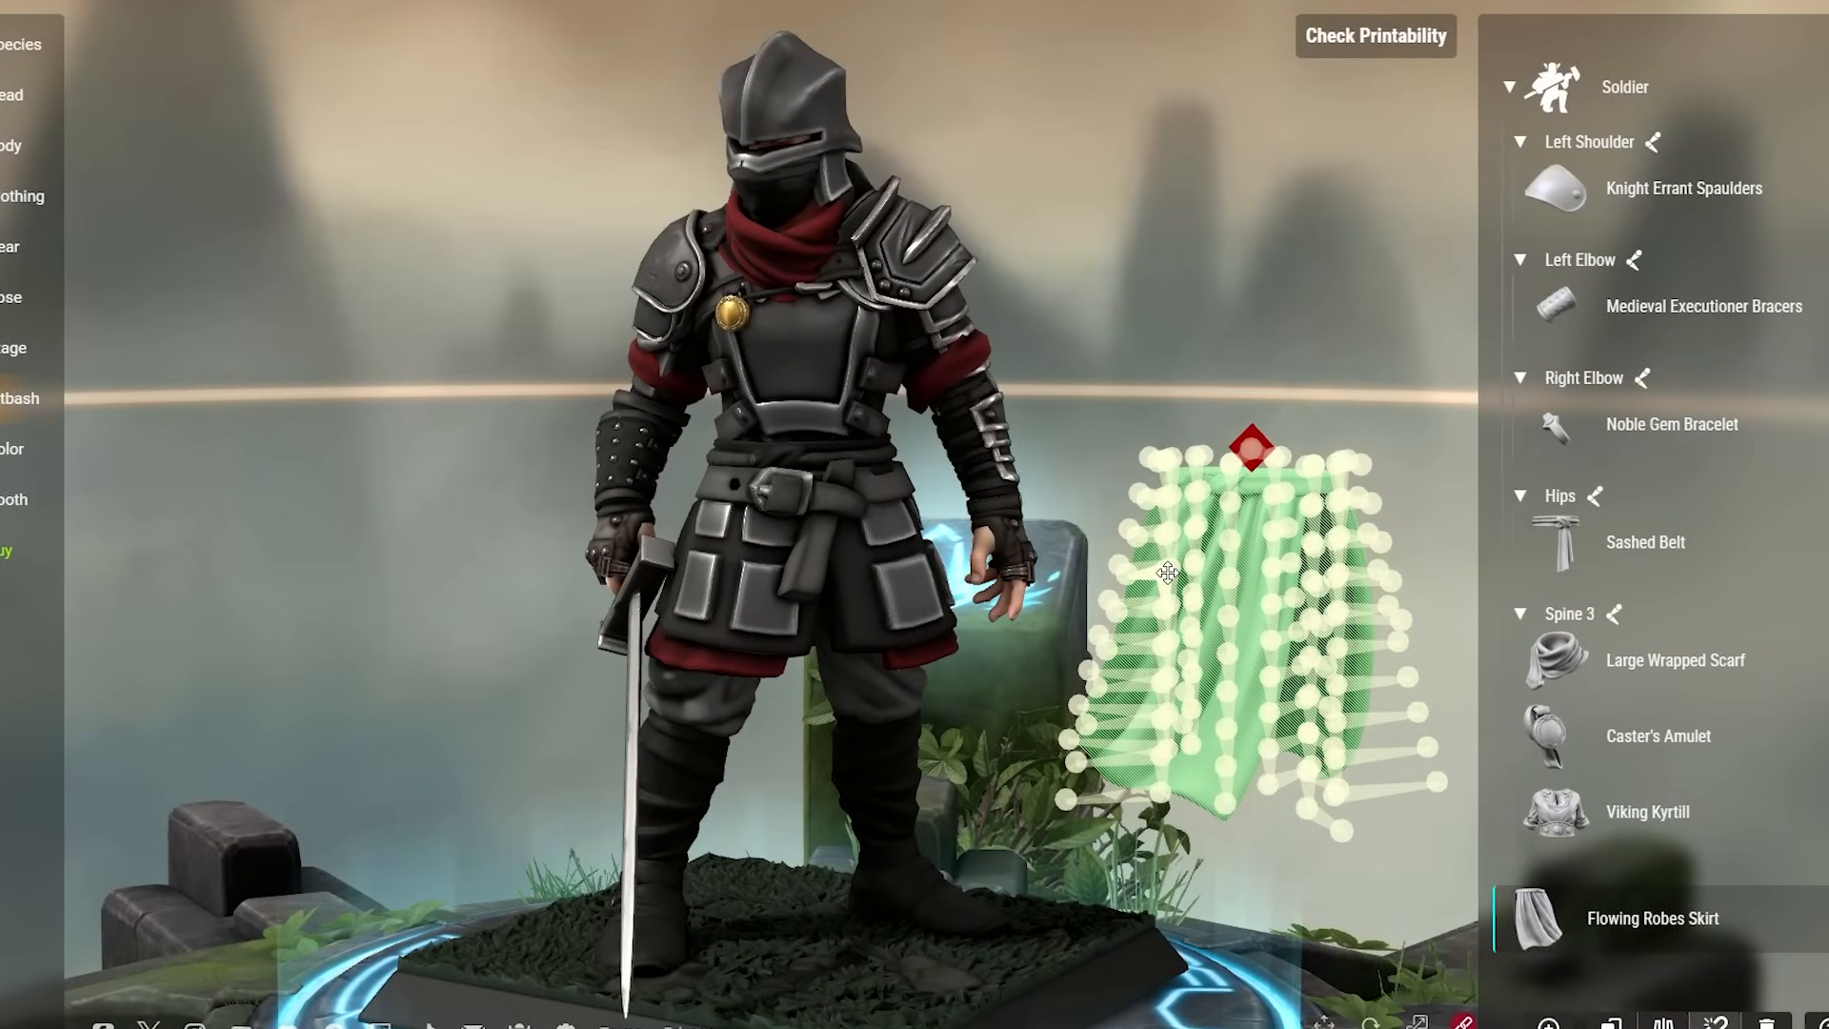
pyautogui.moveTo(1125, 368); pyautogui.dragTo(1199, 558)
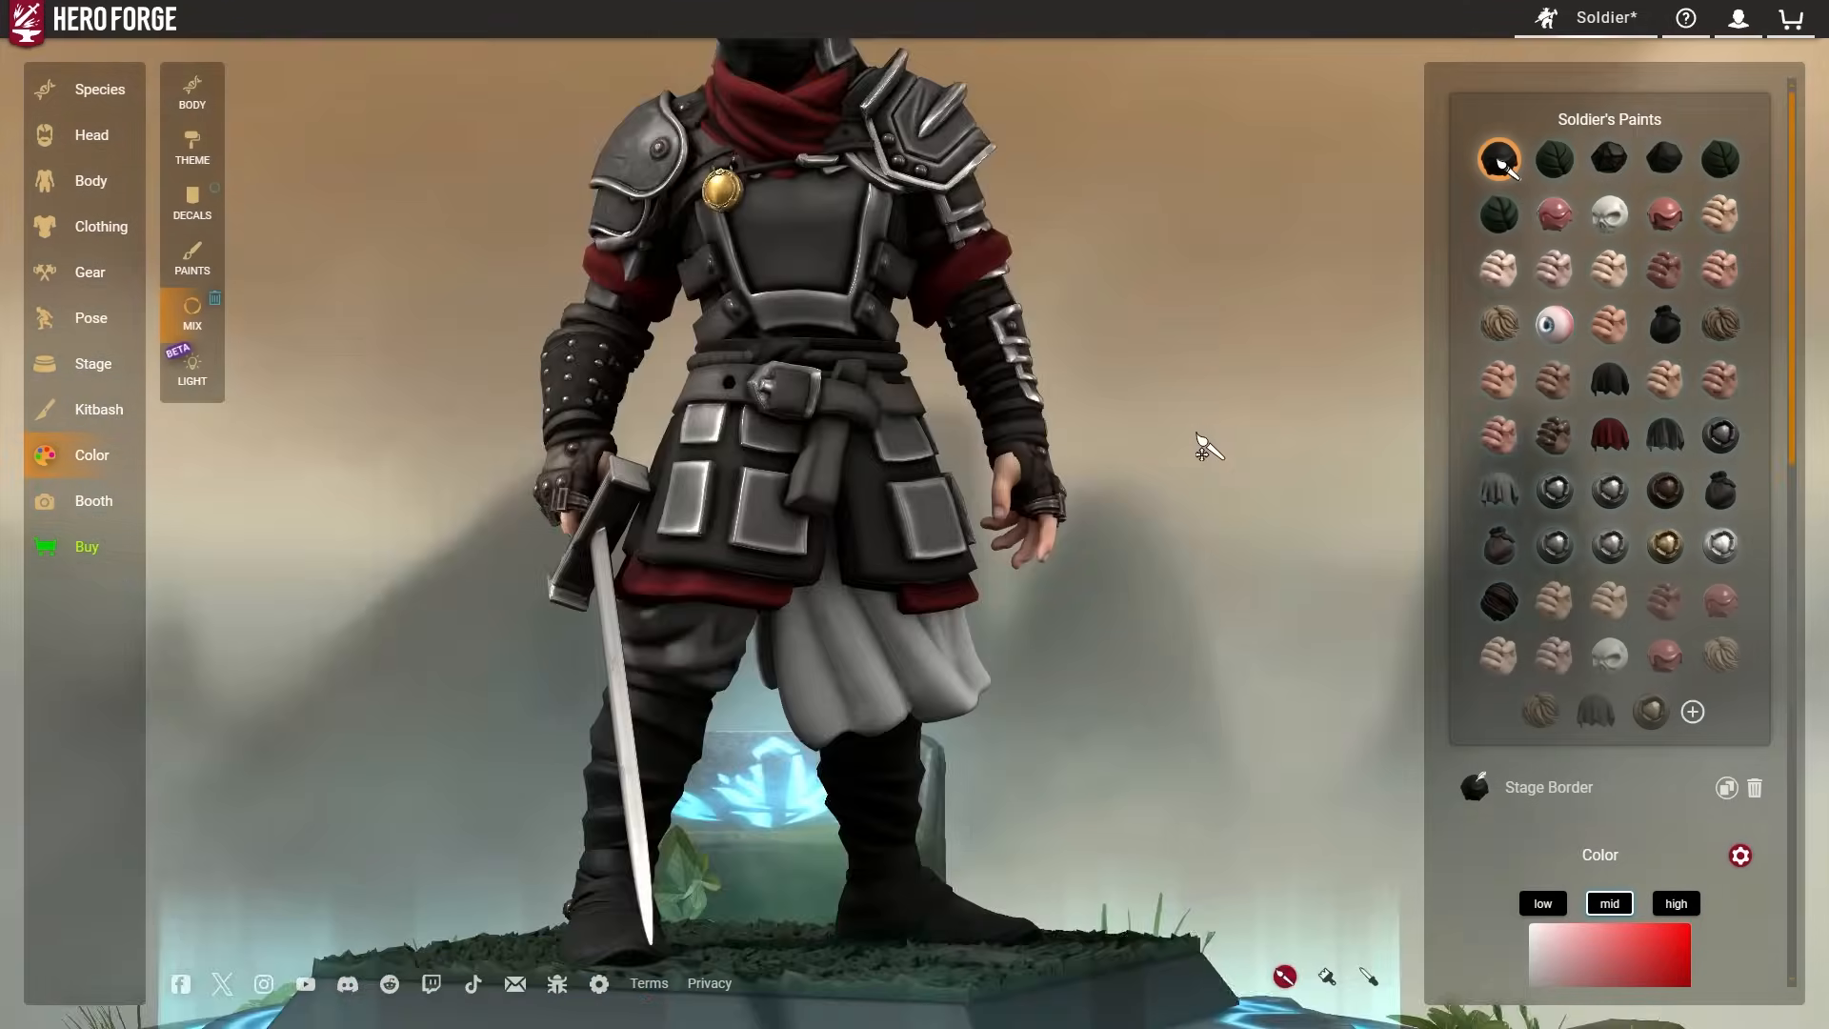
# Examine how the Flowing Robes Skirt hangs beneath the soldier's armor in the paint mixing view.
pyautogui.scroll(-4, 1202, 448)
pyautogui.moveTo(1210, 488); pyautogui.dragTo(1148, 463)
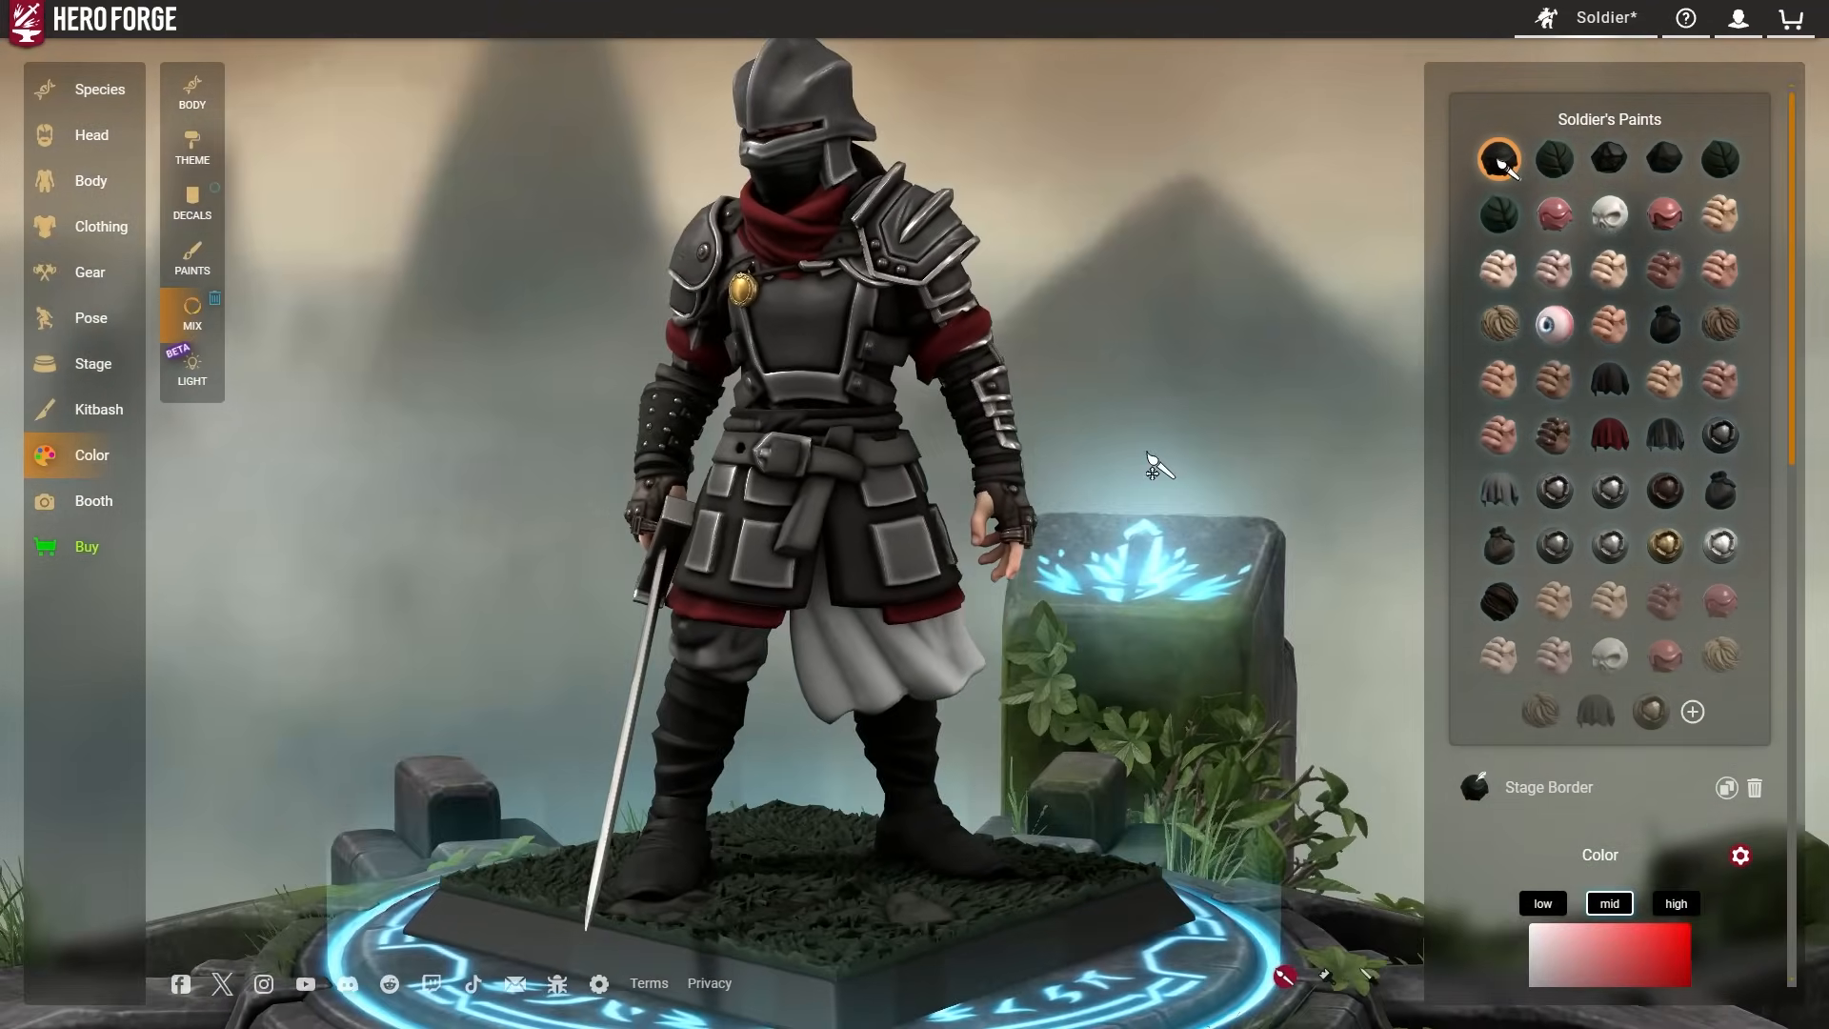
pyautogui.scroll(-3, 1209, 467)
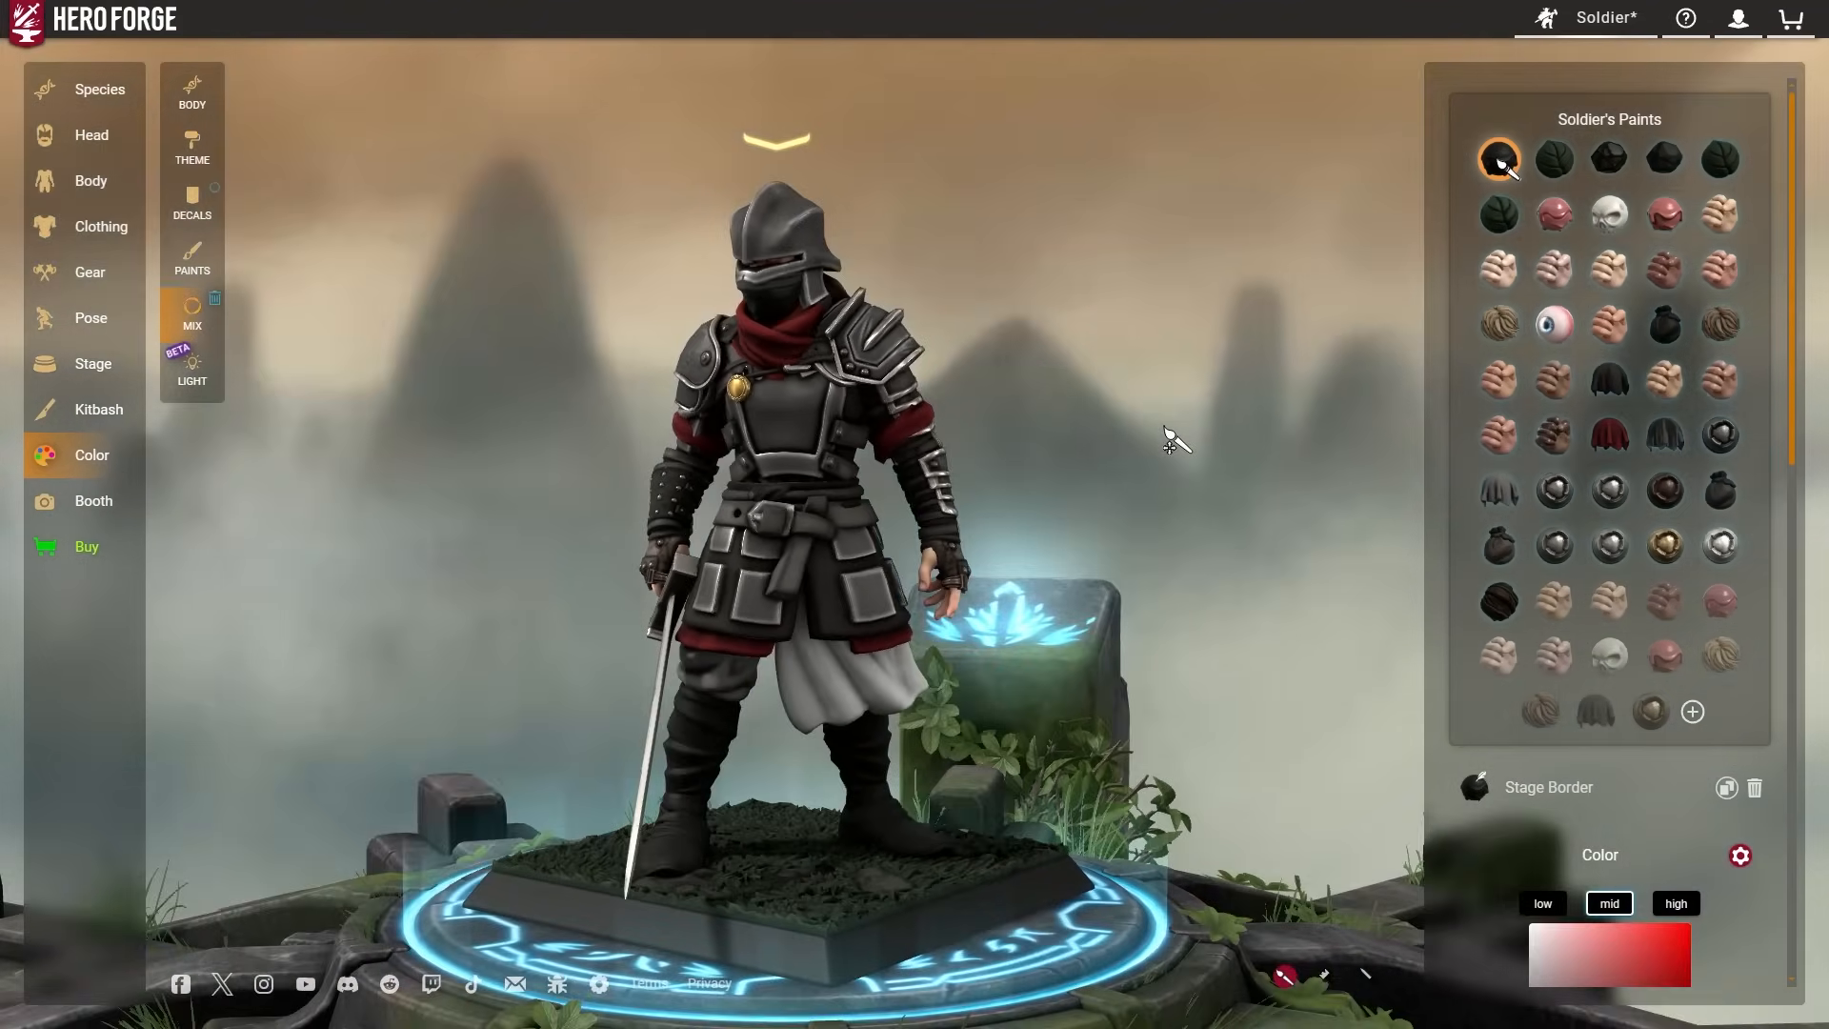
# Paint the soldier's Flowing Robes Skirt with Eastern Red Cloth and check the match with the scarf from several sides.
pyautogui.scroll(5, 1167, 430)
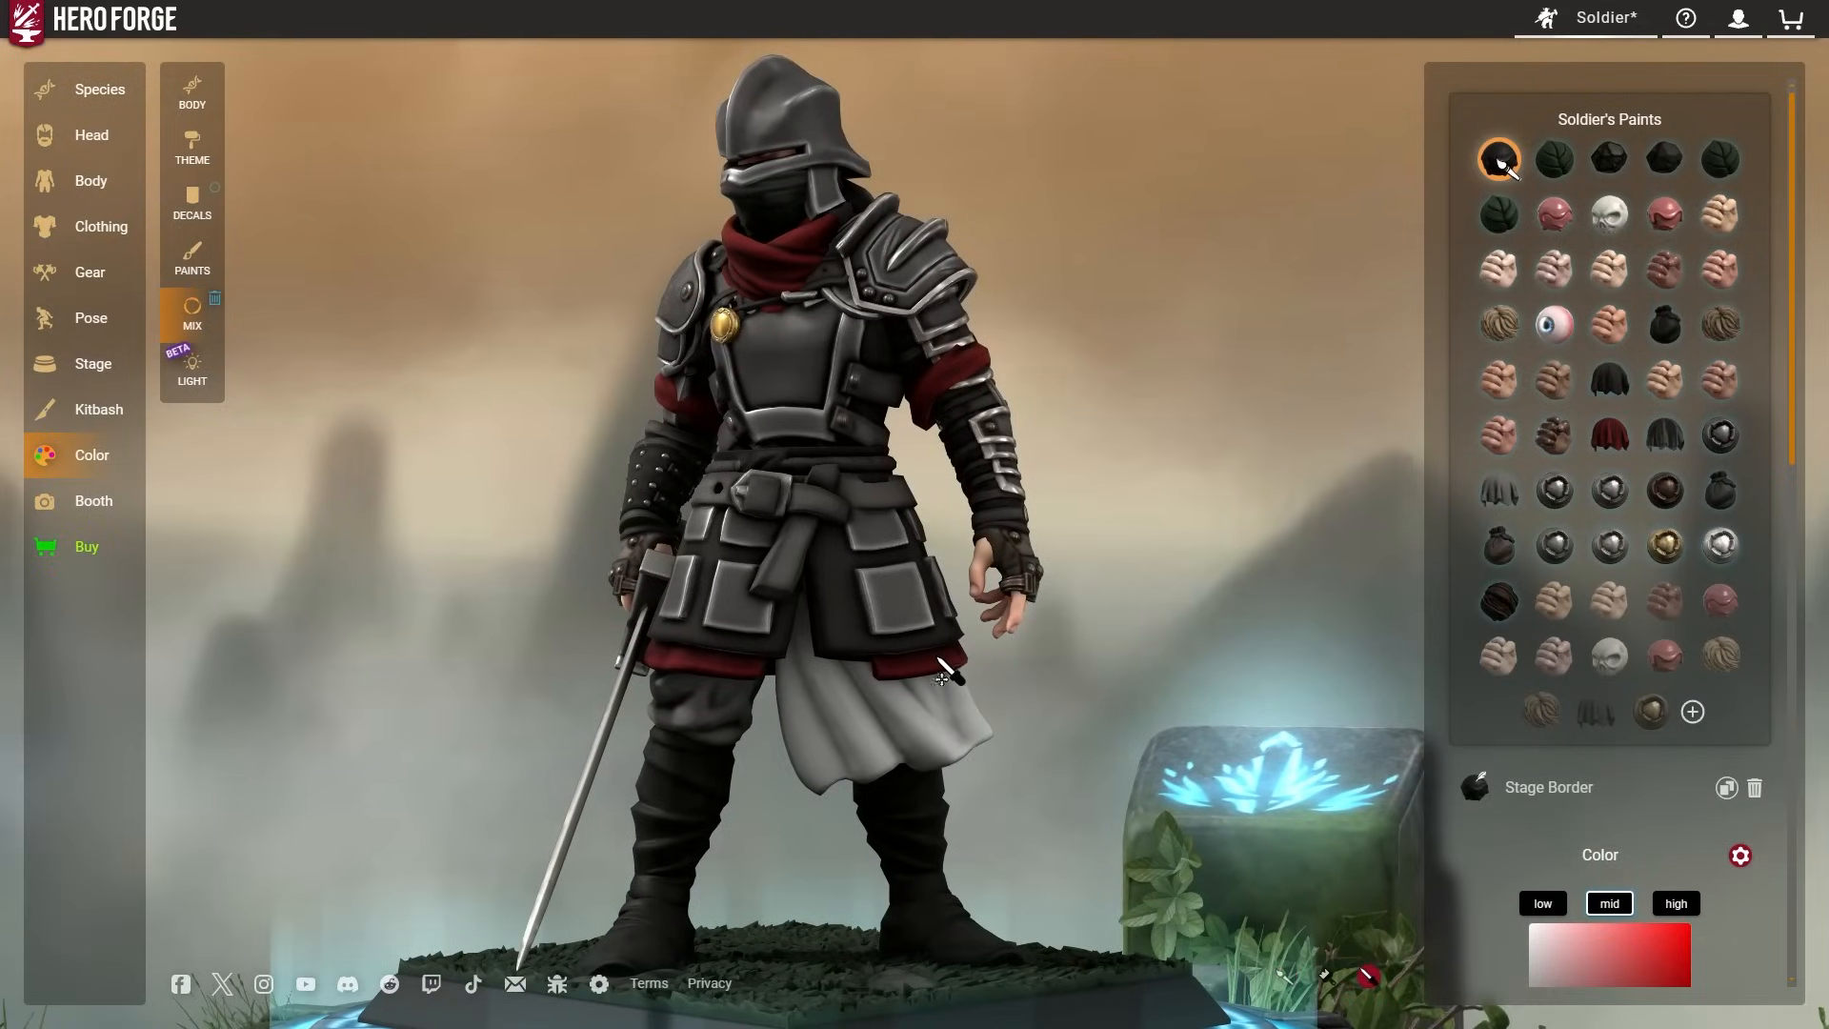
pyautogui.moveTo(1332, 633); pyautogui.dragTo(481, 620)
pyautogui.moveTo(767, 703); pyautogui.dragTo(1189, 622)
pyautogui.scroll(3, 1182, 628)
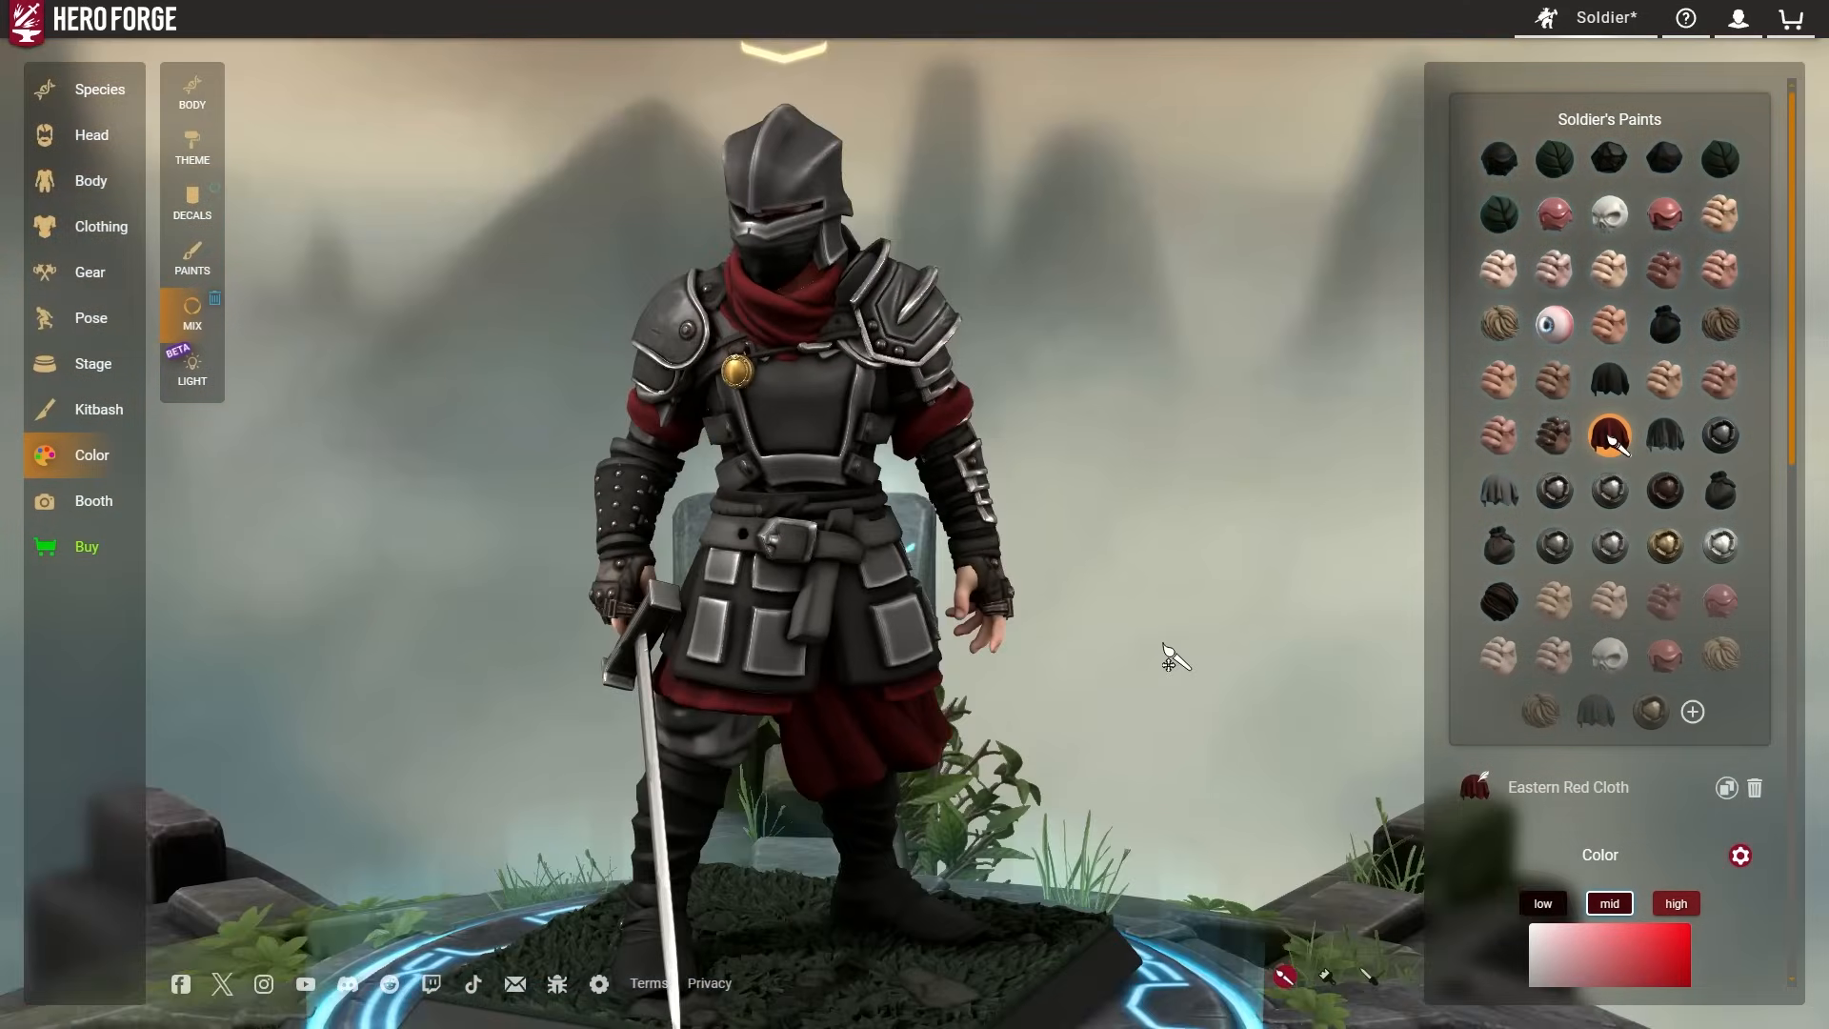
pyautogui.scroll(-3, 1224, 630)
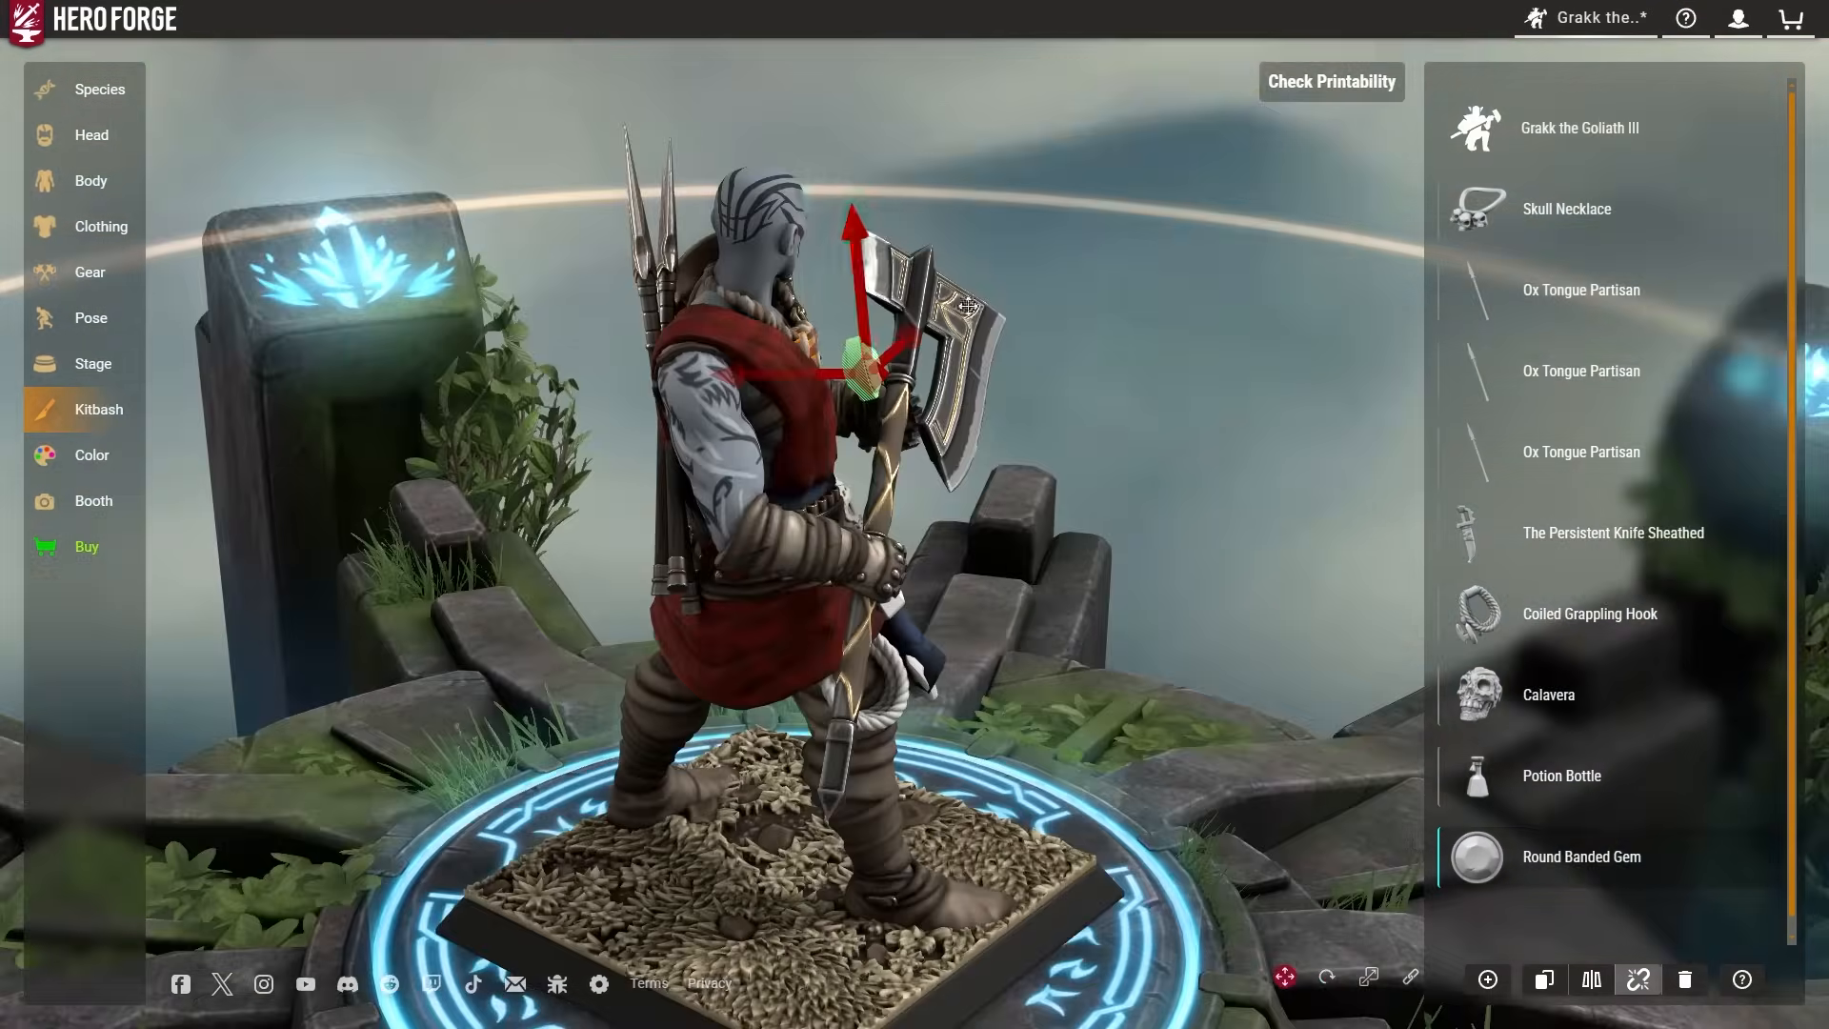
# On Grakk the Goliath III, rotate the Round Banded Gem and check its fit as a chest brooch.
pyautogui.moveTo(968, 306)
pyautogui.mouseDown()
pyautogui.moveTo(762, 324)
pyautogui.moveTo(968, 306)
pyautogui.mouseUp()
pyautogui.click(1327, 977)
pyautogui.moveTo(1144, 324); pyautogui.dragTo(970, 376)
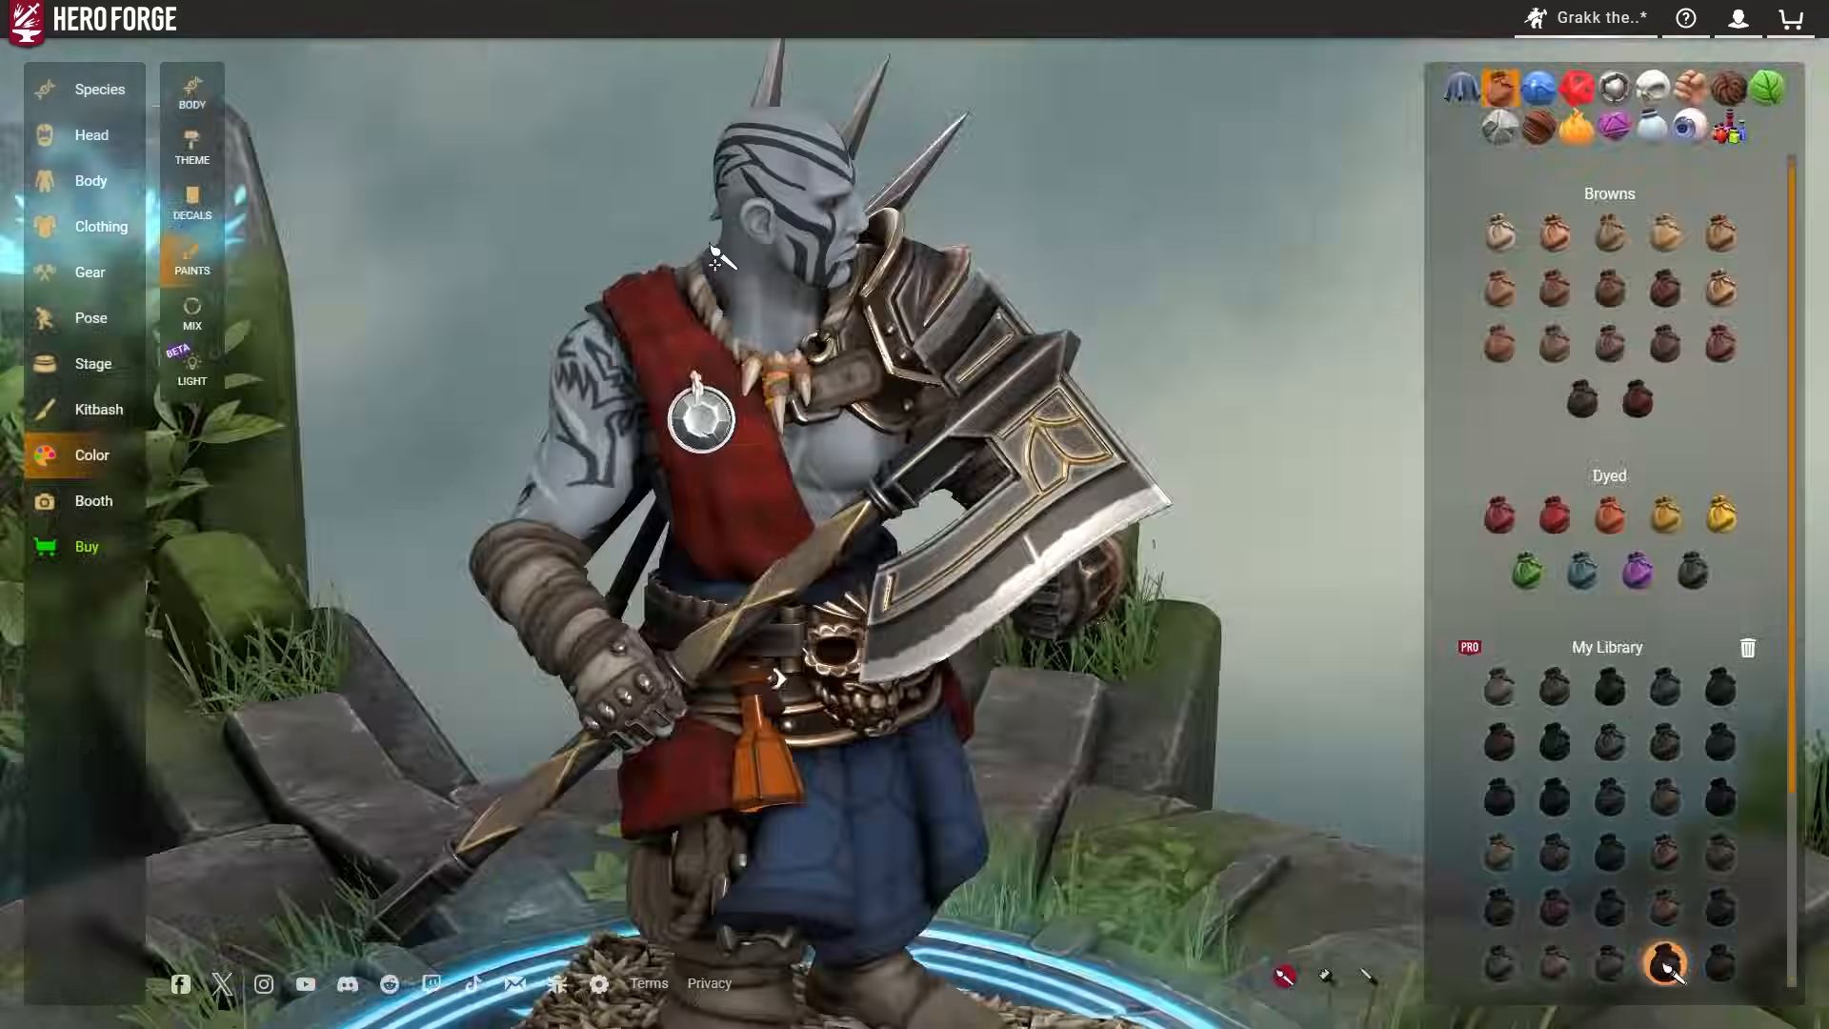
# On the soldier, browse the kitbash parts, search for "Exec" and add the Executioner's Sword.
pyautogui.scroll(-5, 1610, 572)
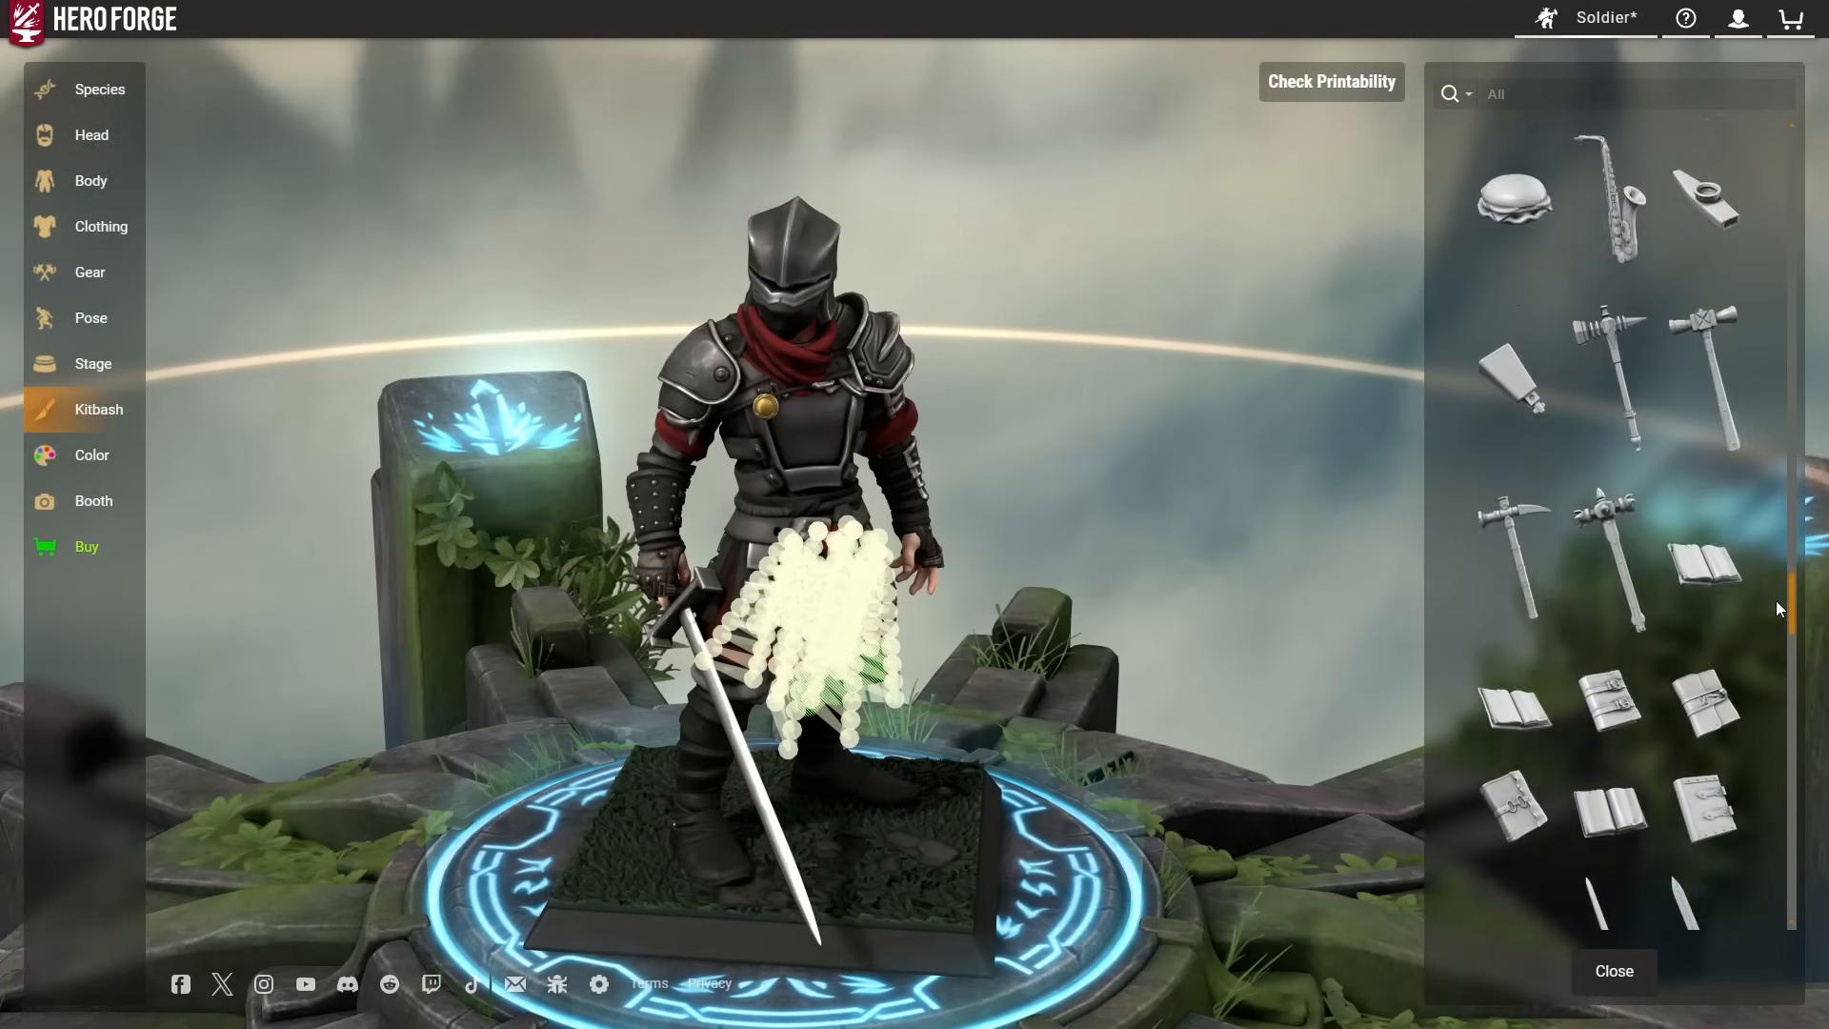
pyautogui.scroll(-5, 1772, 632)
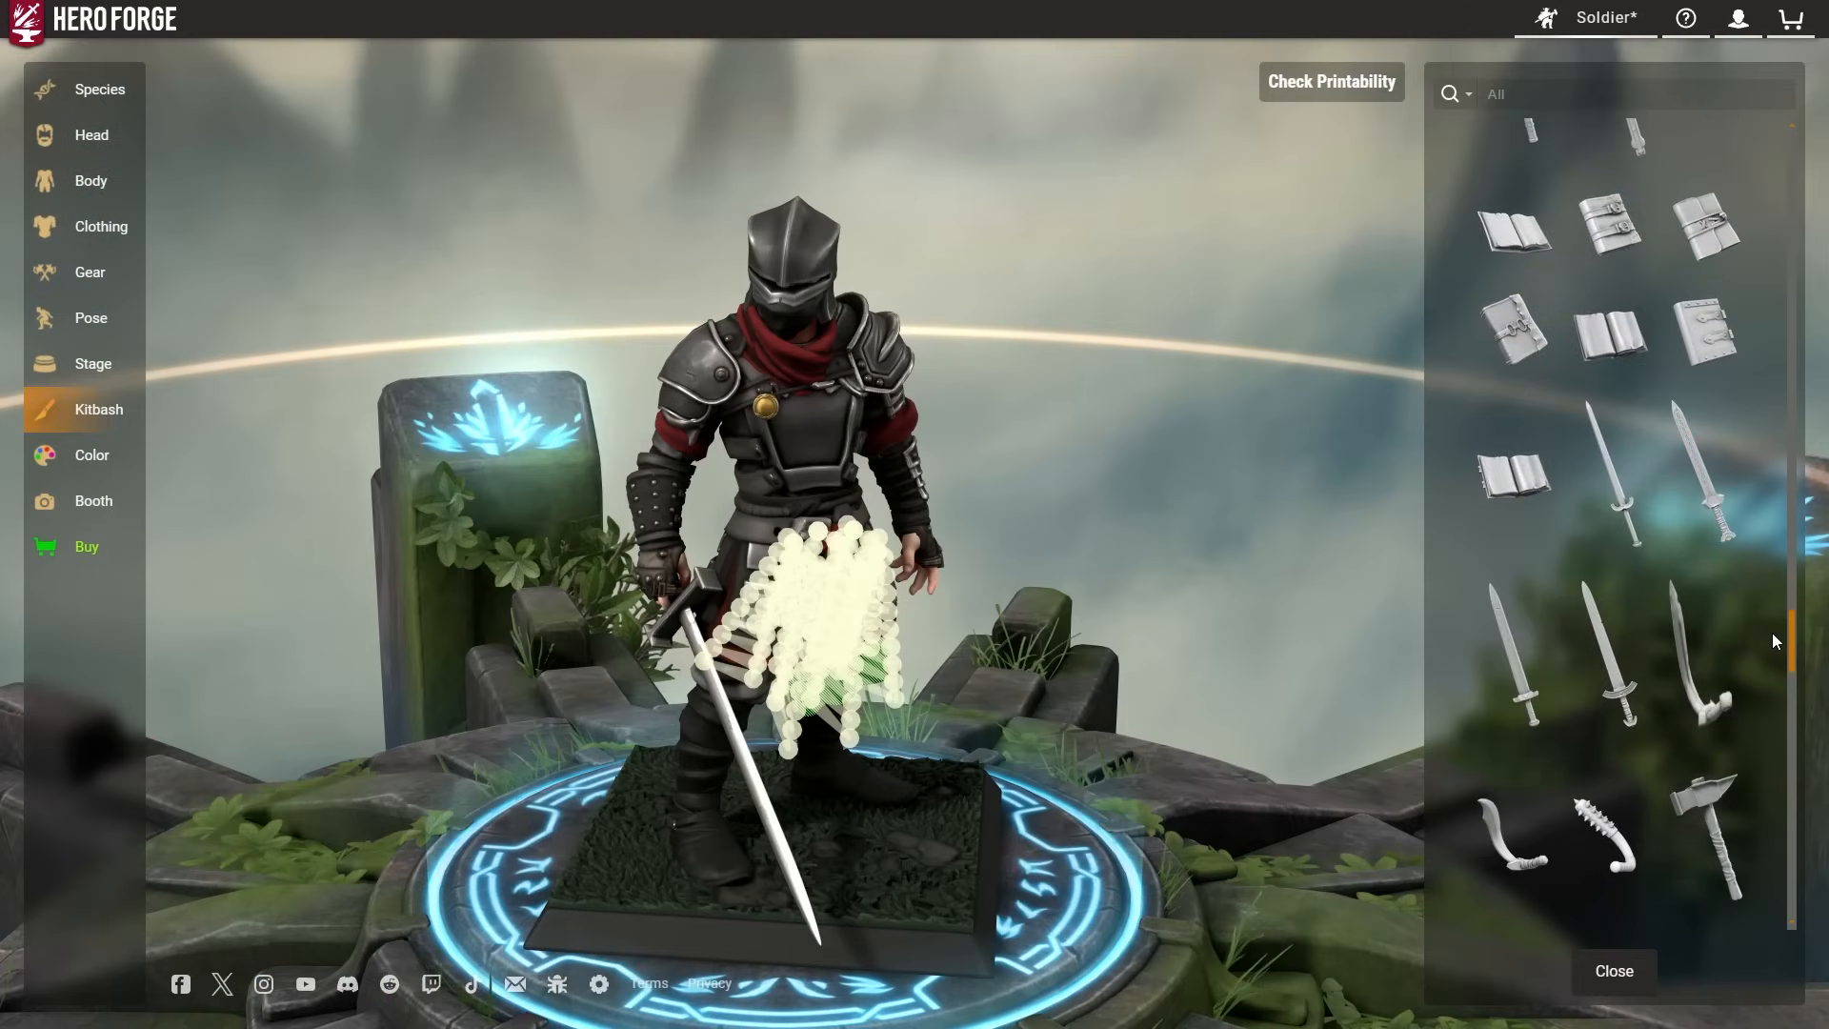
pyautogui.scroll(10, 1772, 627)
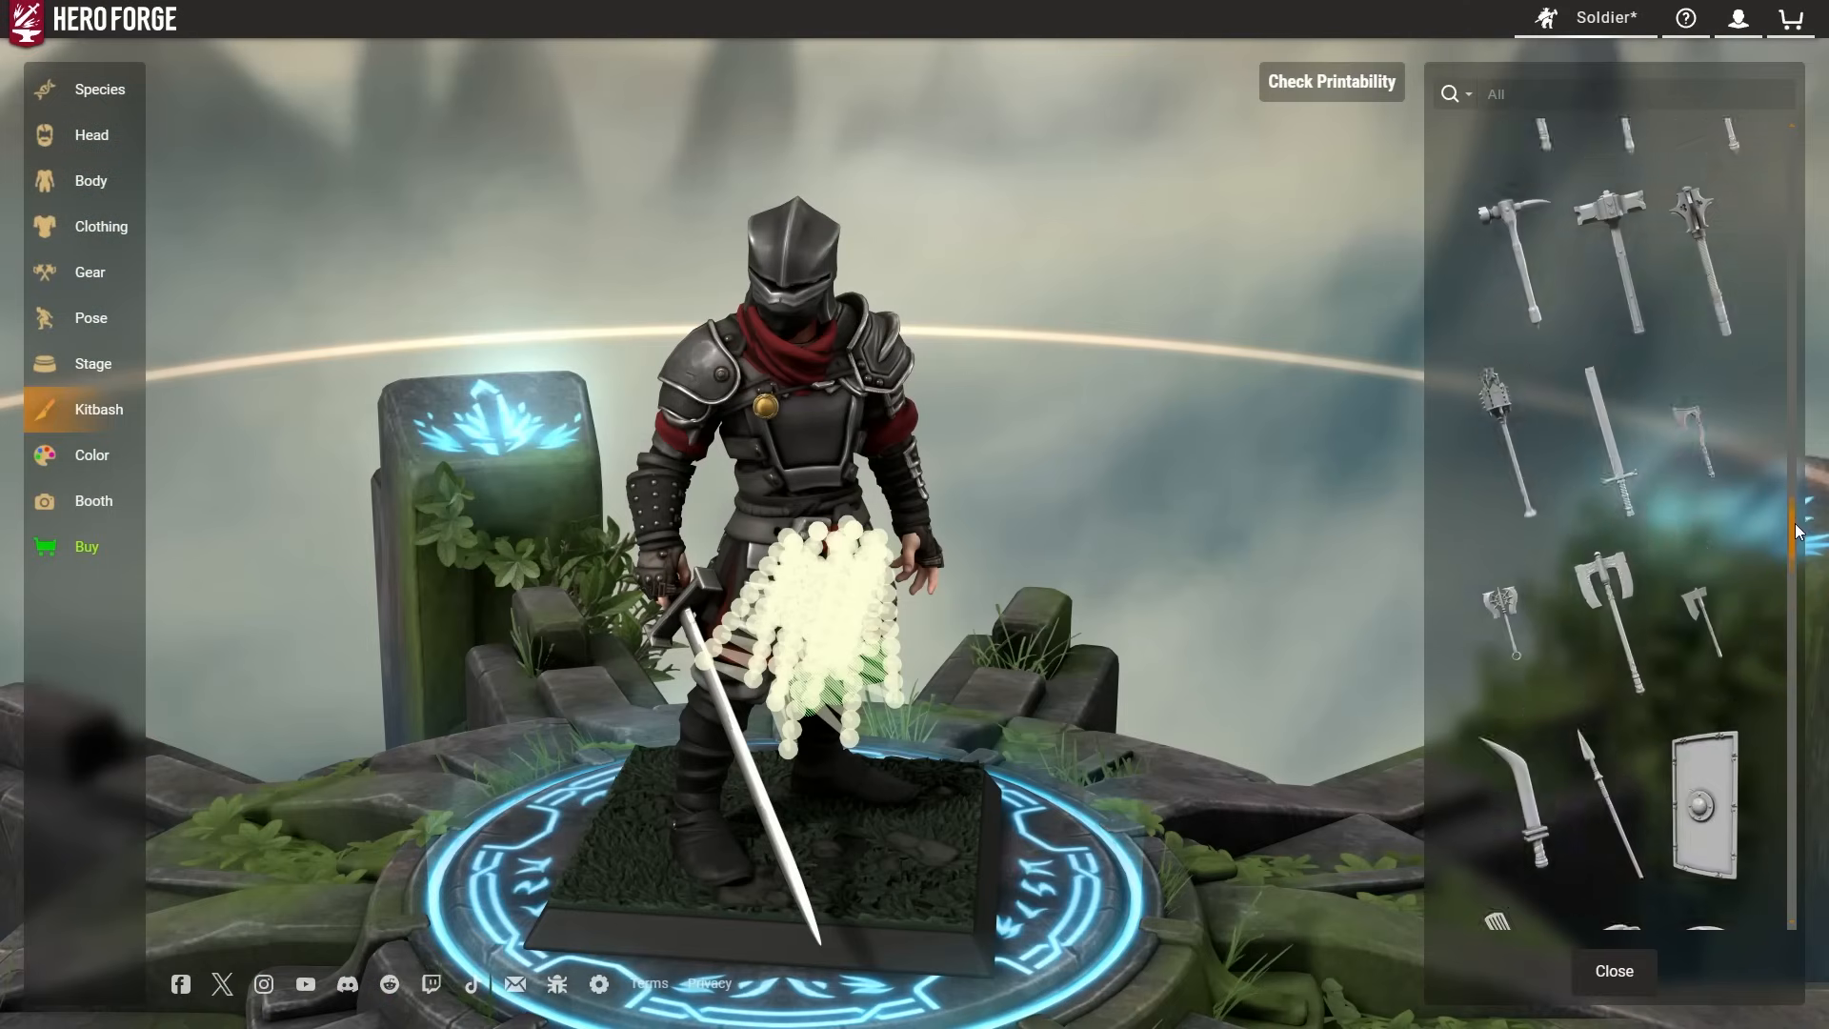
pyautogui.click(1541, 96)
pyautogui.write('Wxw')
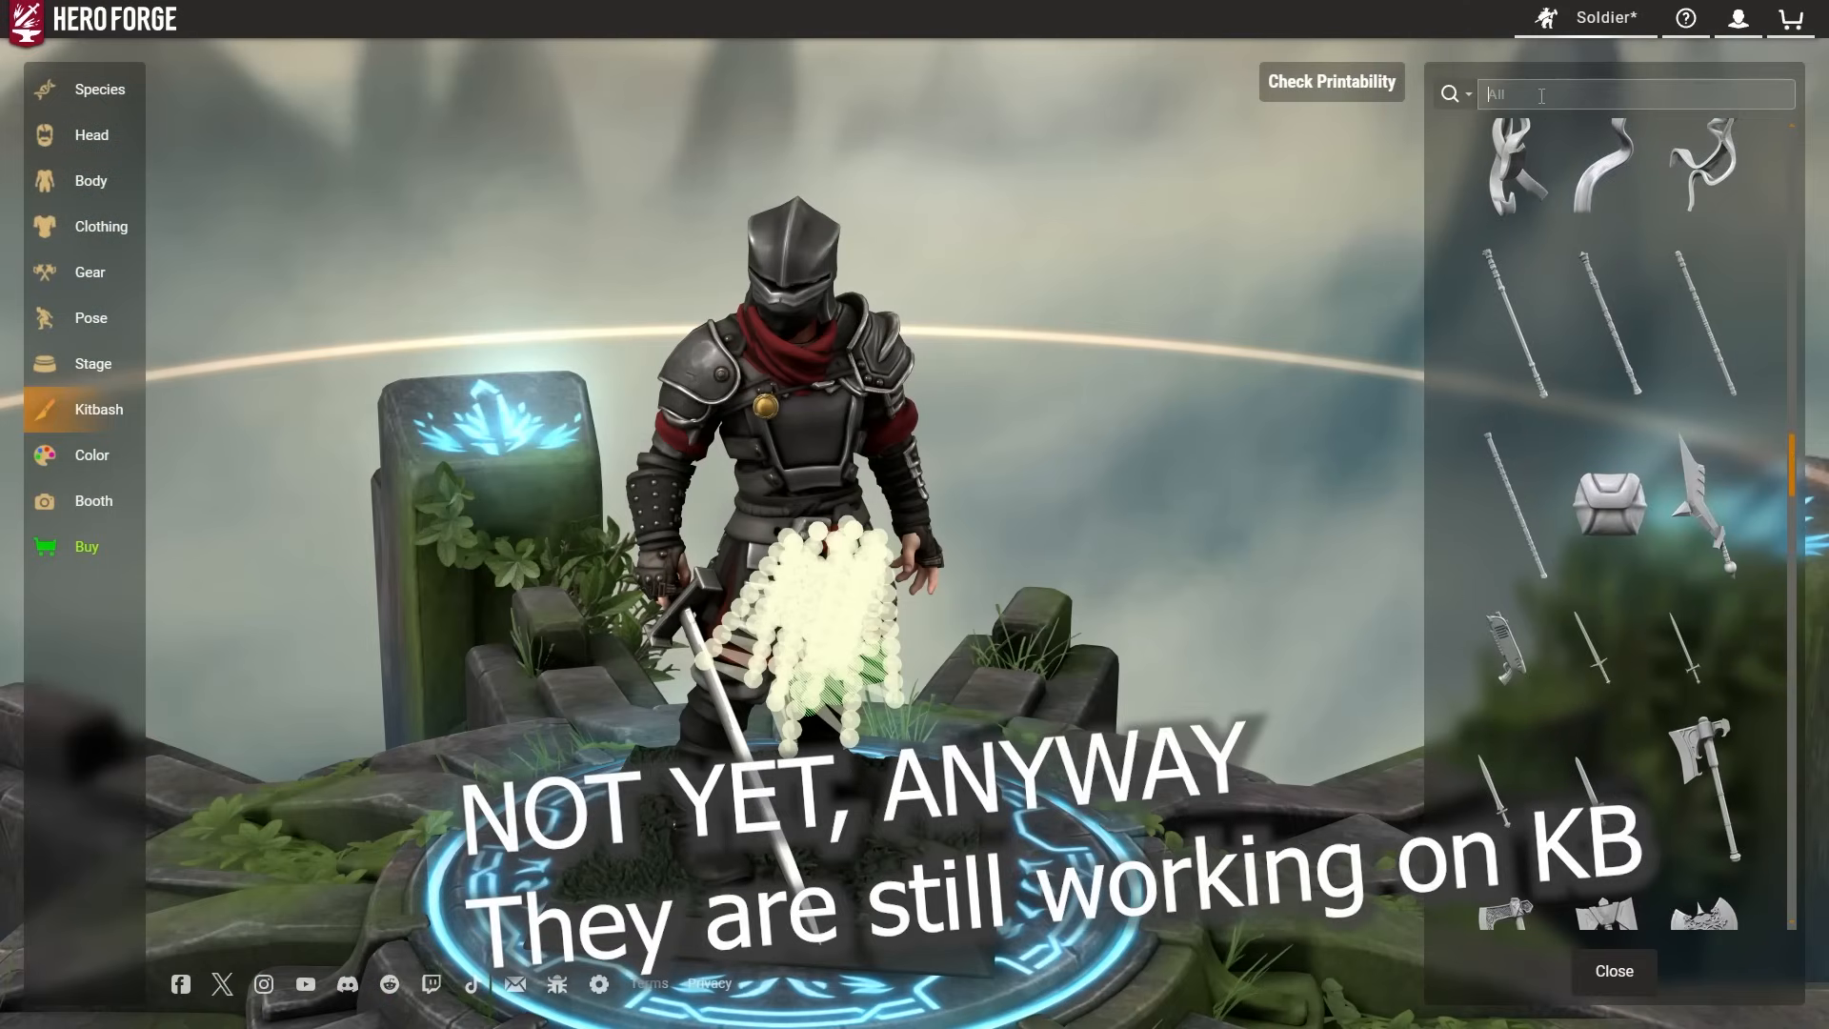
pyautogui.press('BackSpace')
pyautogui.press('BackSpace')
pyautogui.press('BackSpace')
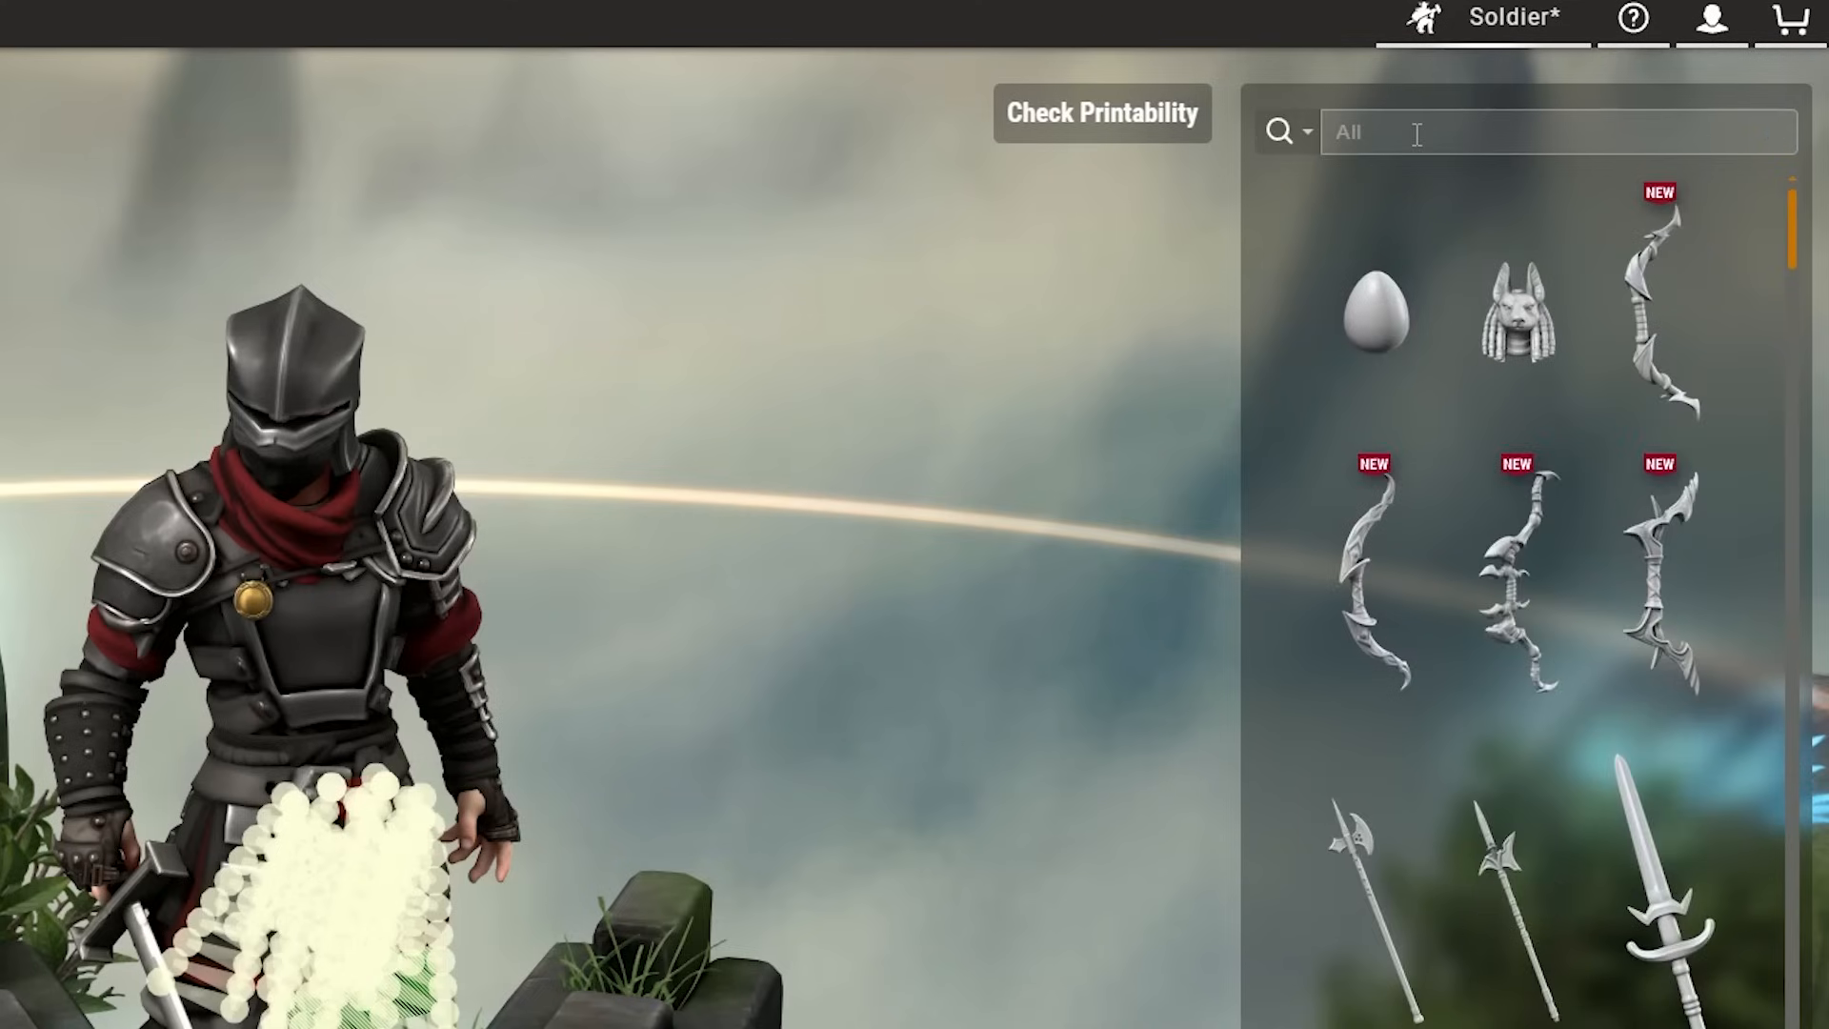
pyautogui.write('Exec')
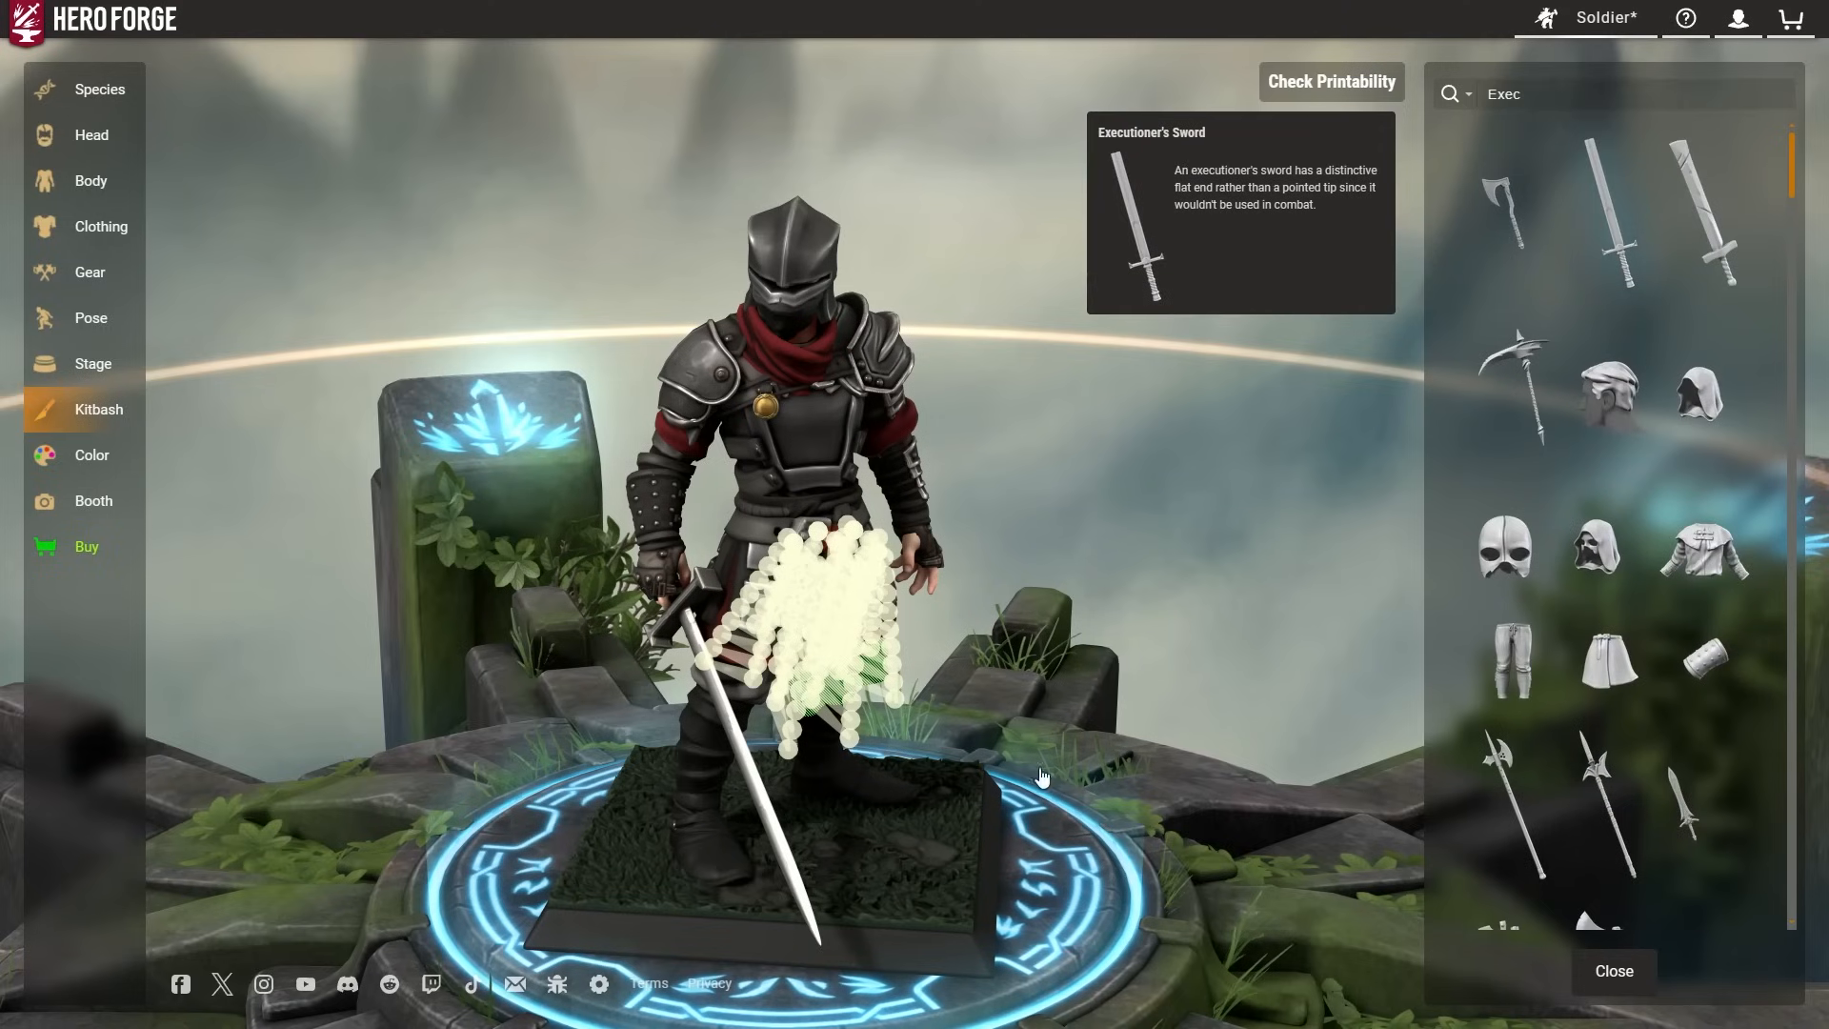
pyautogui.moveTo(1029, 789); pyautogui.dragTo(819, 724)
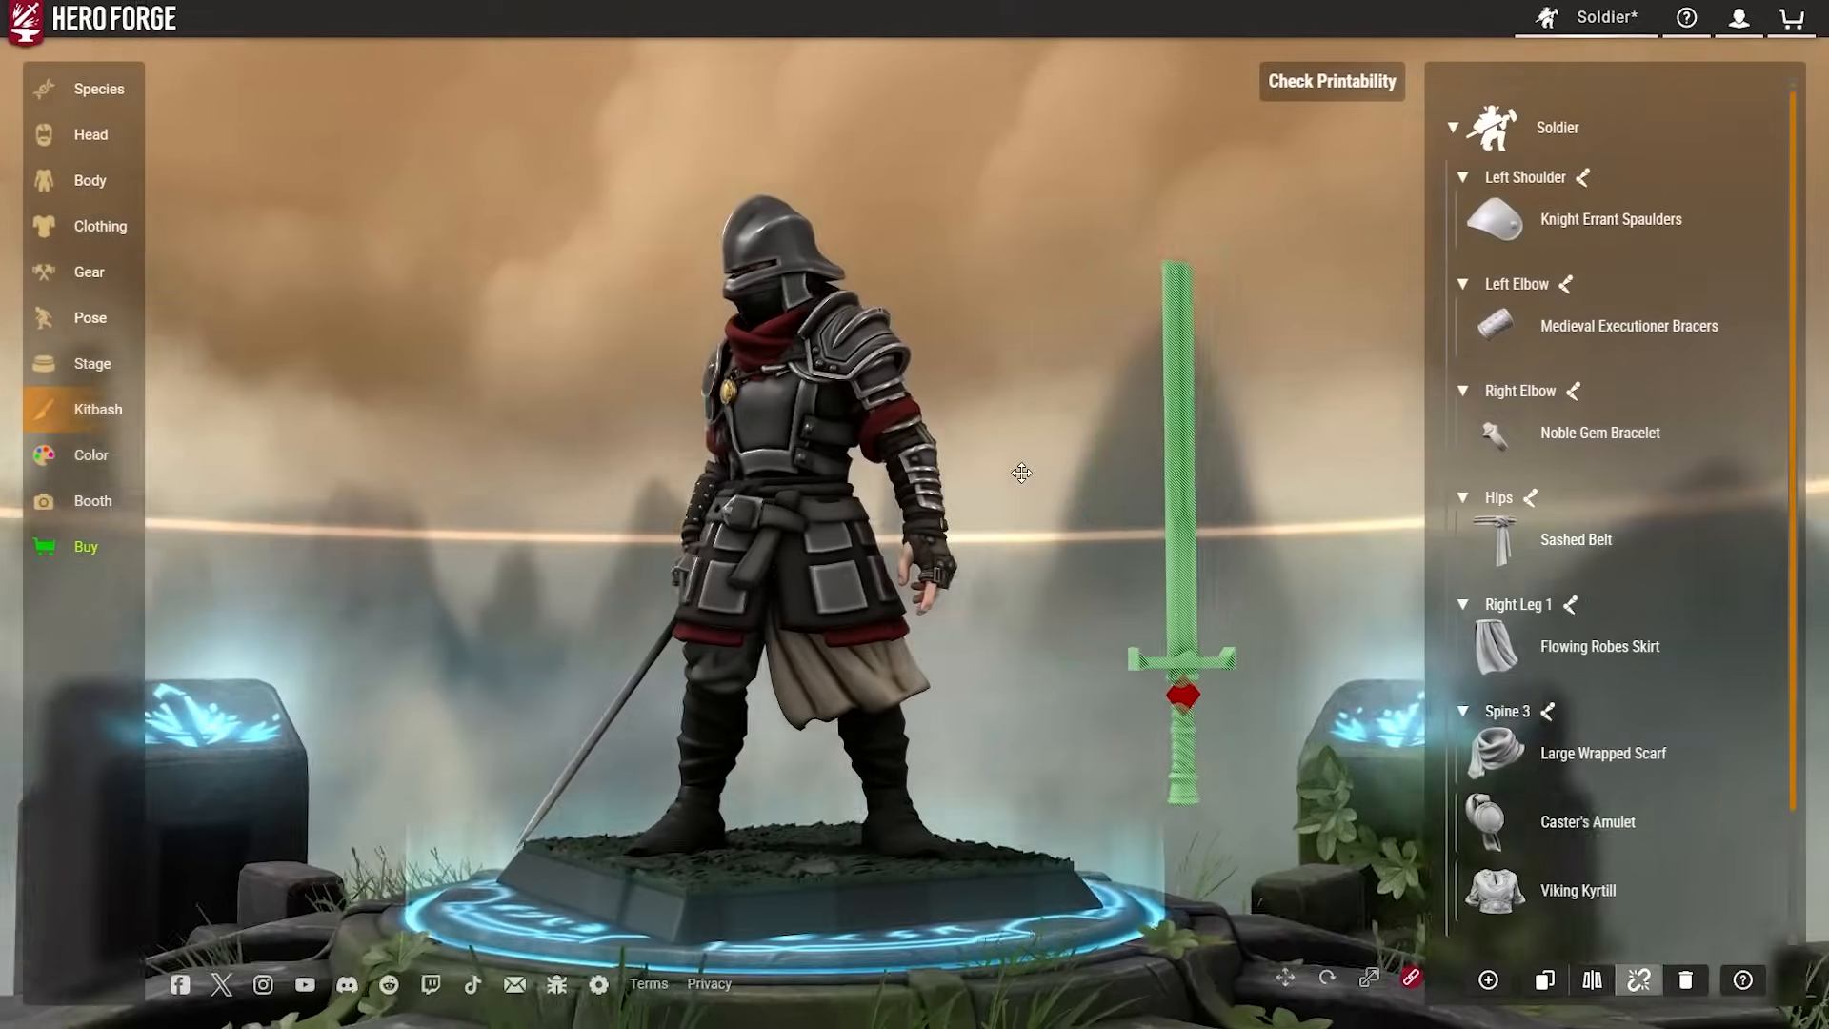
# Place the Executioner's Sword upright beside the soldier and check its position from several angles.
pyautogui.moveTo(1023, 474); pyautogui.dragTo(939, 502)
pyautogui.moveTo(1132, 688); pyautogui.dragTo(998, 474)
pyautogui.moveTo(1191, 553); pyautogui.dragTo(1297, 571)
pyautogui.moveTo(1190, 370); pyautogui.dragTo(1108, 550)
pyautogui.click(1098, 486)
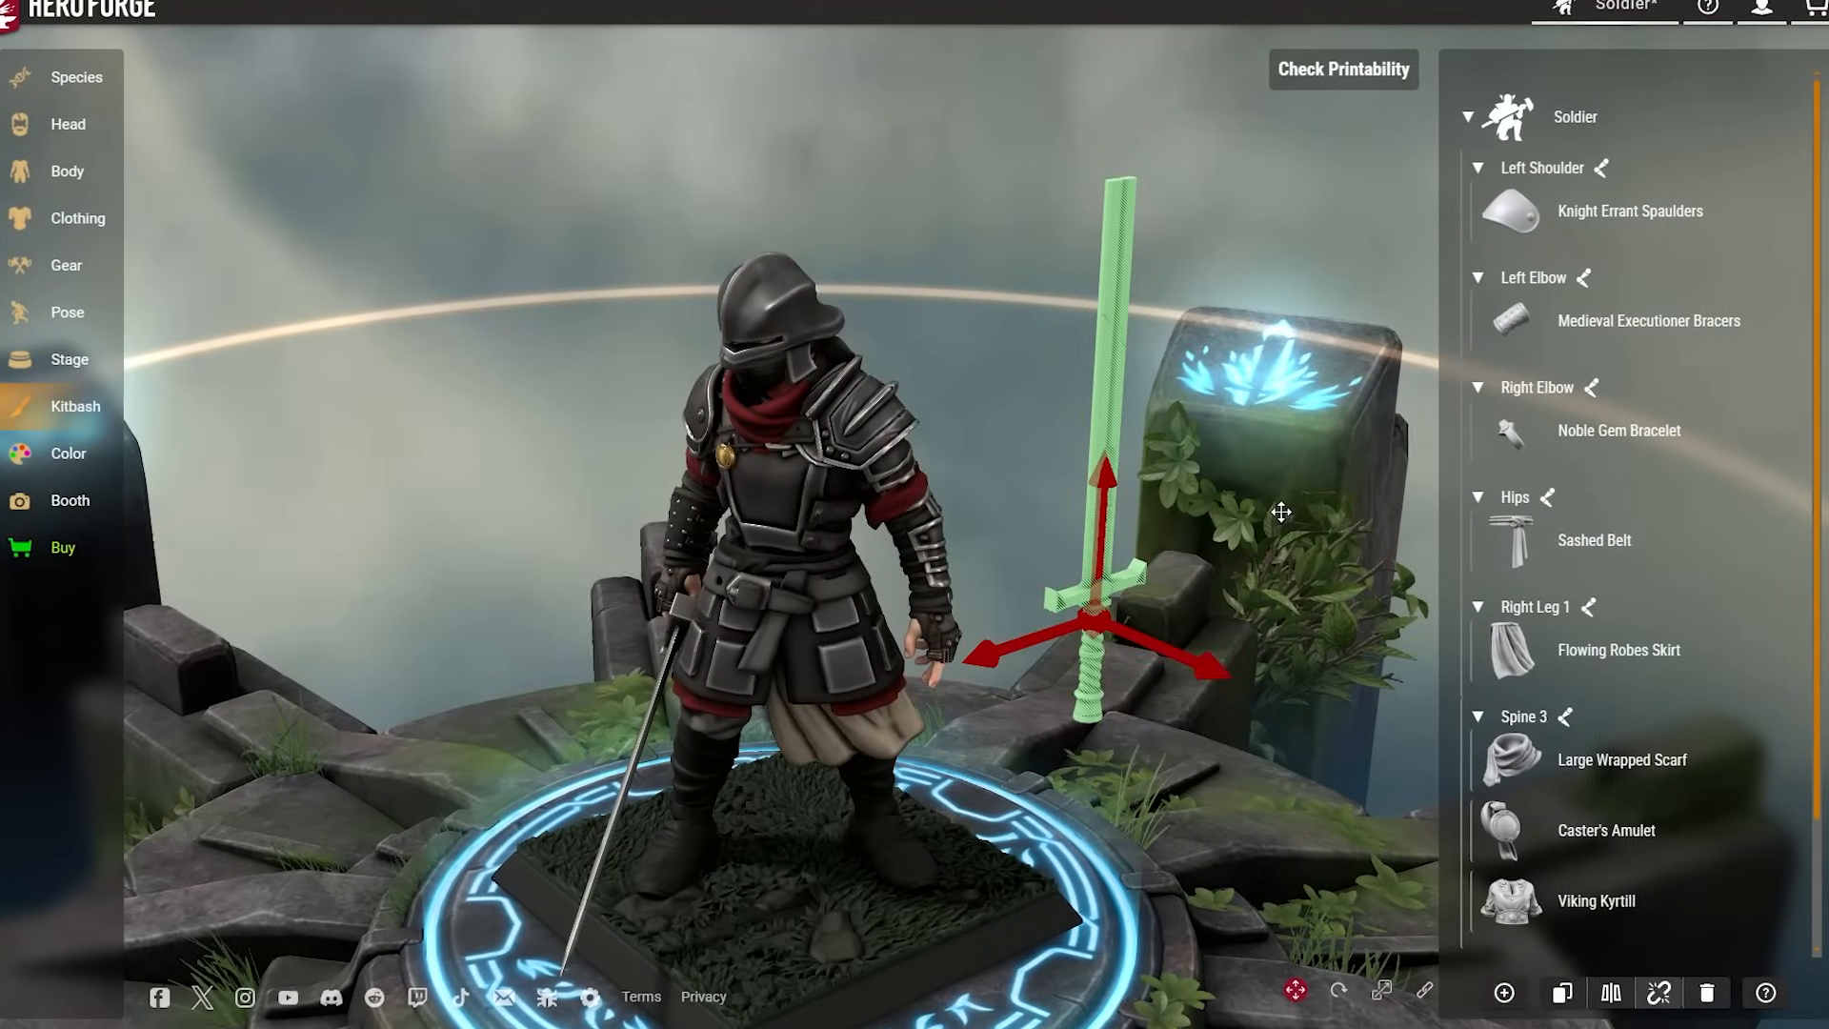
pyautogui.moveTo(1281, 513); pyautogui.dragTo(1360, 522)
pyautogui.moveTo(1279, 659); pyautogui.dragTo(1269, 654)
pyautogui.moveTo(1324, 431); pyautogui.dragTo(1181, 381)
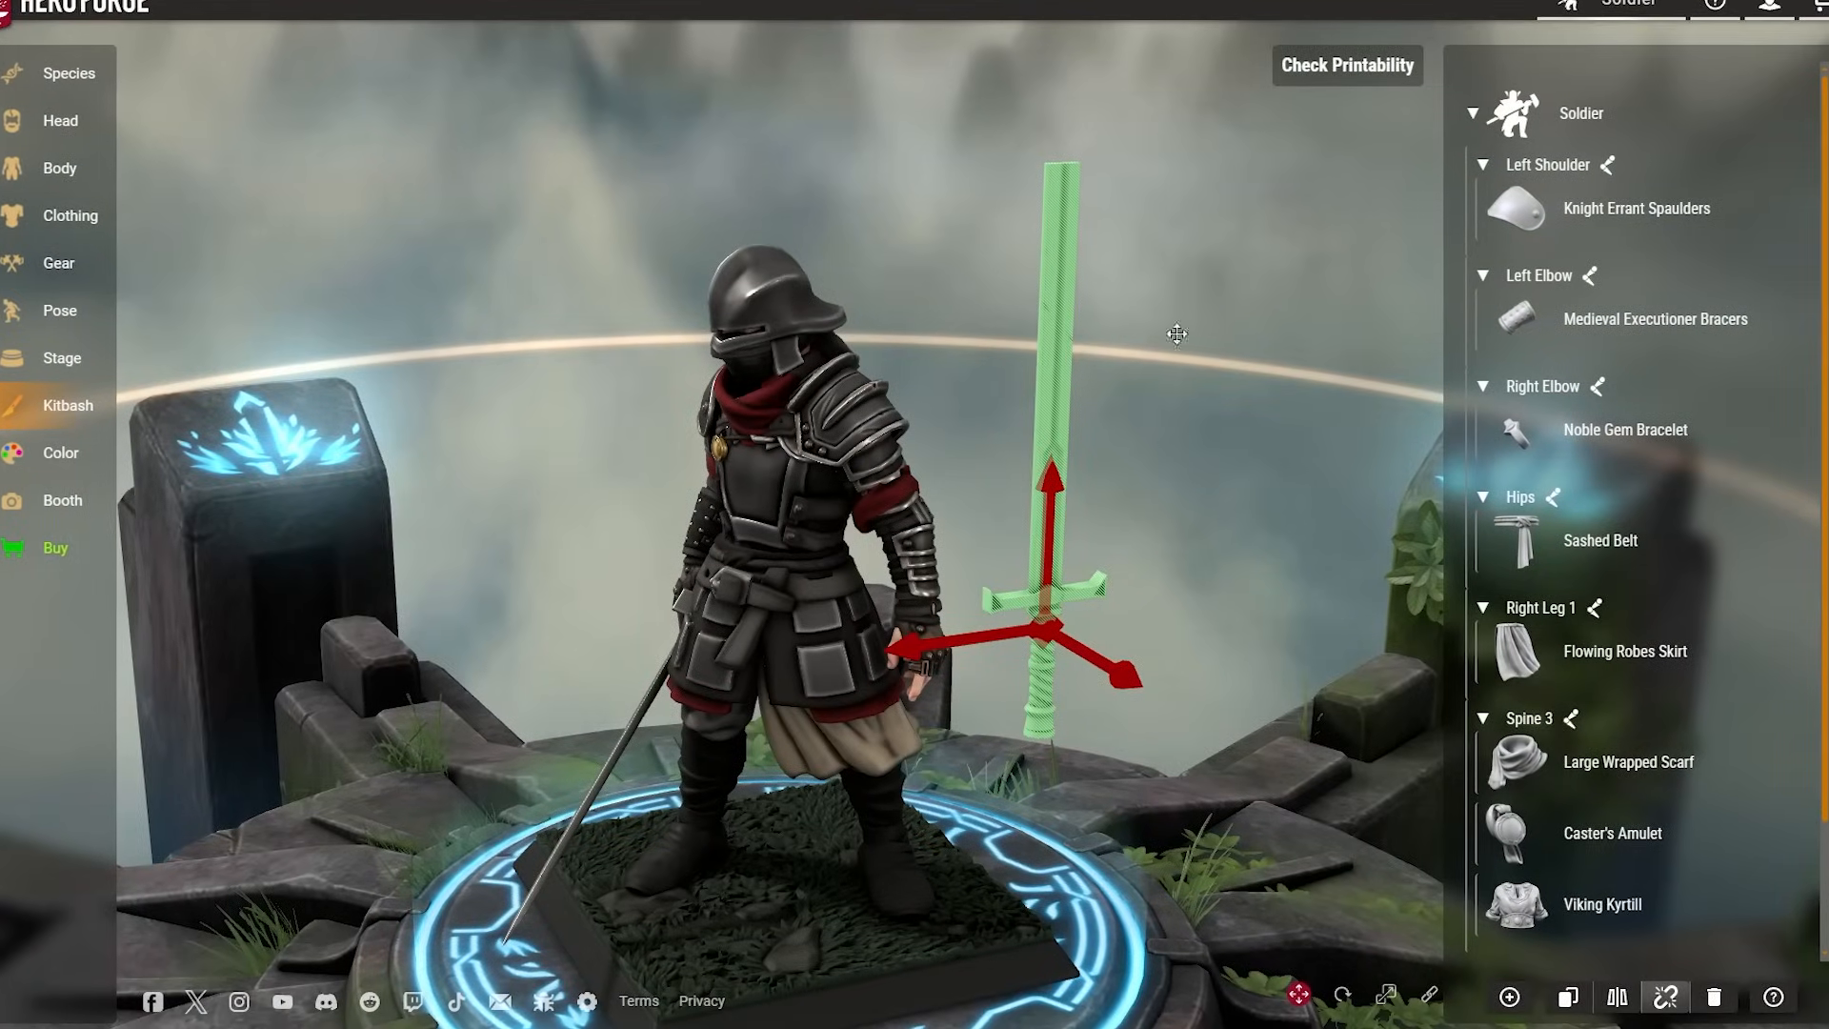
# Reposition the upright Executioner's Sword close to the soldier's left hand.
pyautogui.moveTo(1145, 298); pyautogui.dragTo(1172, 371)
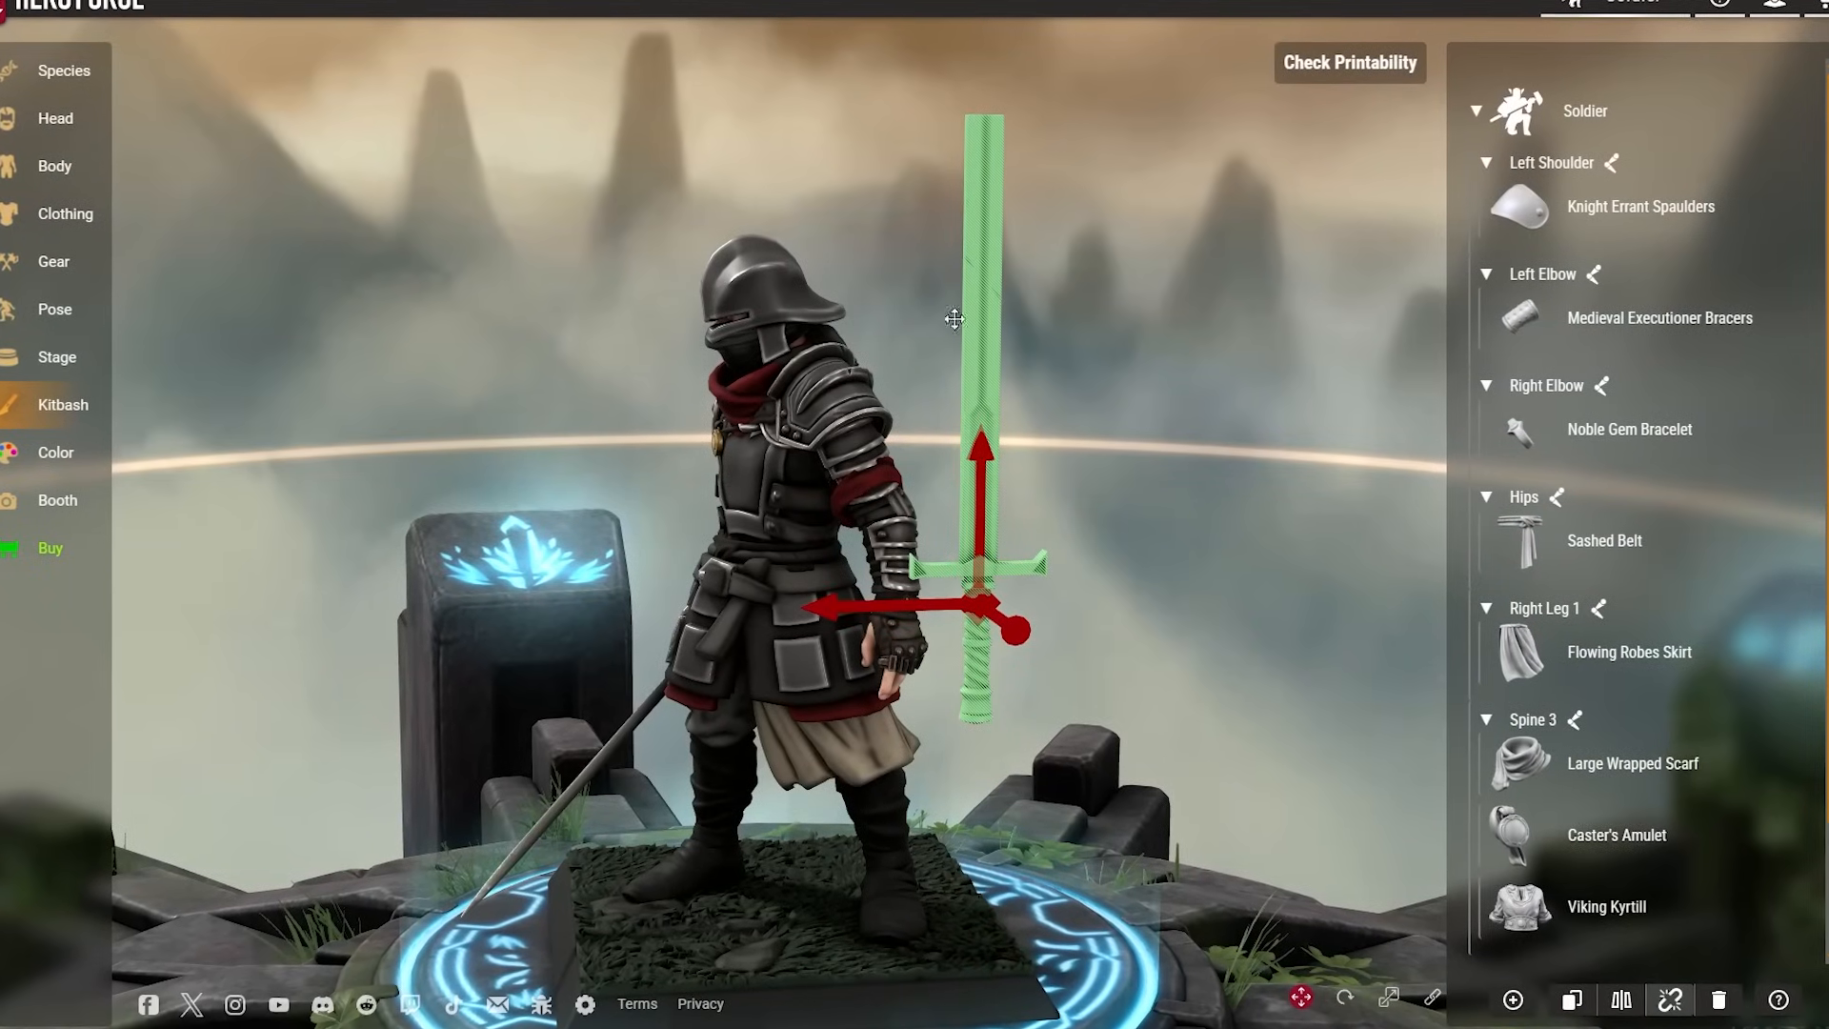
pyautogui.moveTo(955, 319); pyautogui.dragTo(990, 408)
pyautogui.moveTo(1234, 390); pyautogui.dragTo(1443, 934)
pyautogui.moveTo(1060, 569); pyautogui.dragTo(1093, 620)
pyautogui.click(1298, 991)
pyautogui.moveTo(1088, 672); pyautogui.dragTo(1140, 617)
pyautogui.moveTo(1258, 459); pyautogui.dragTo(1153, 780)
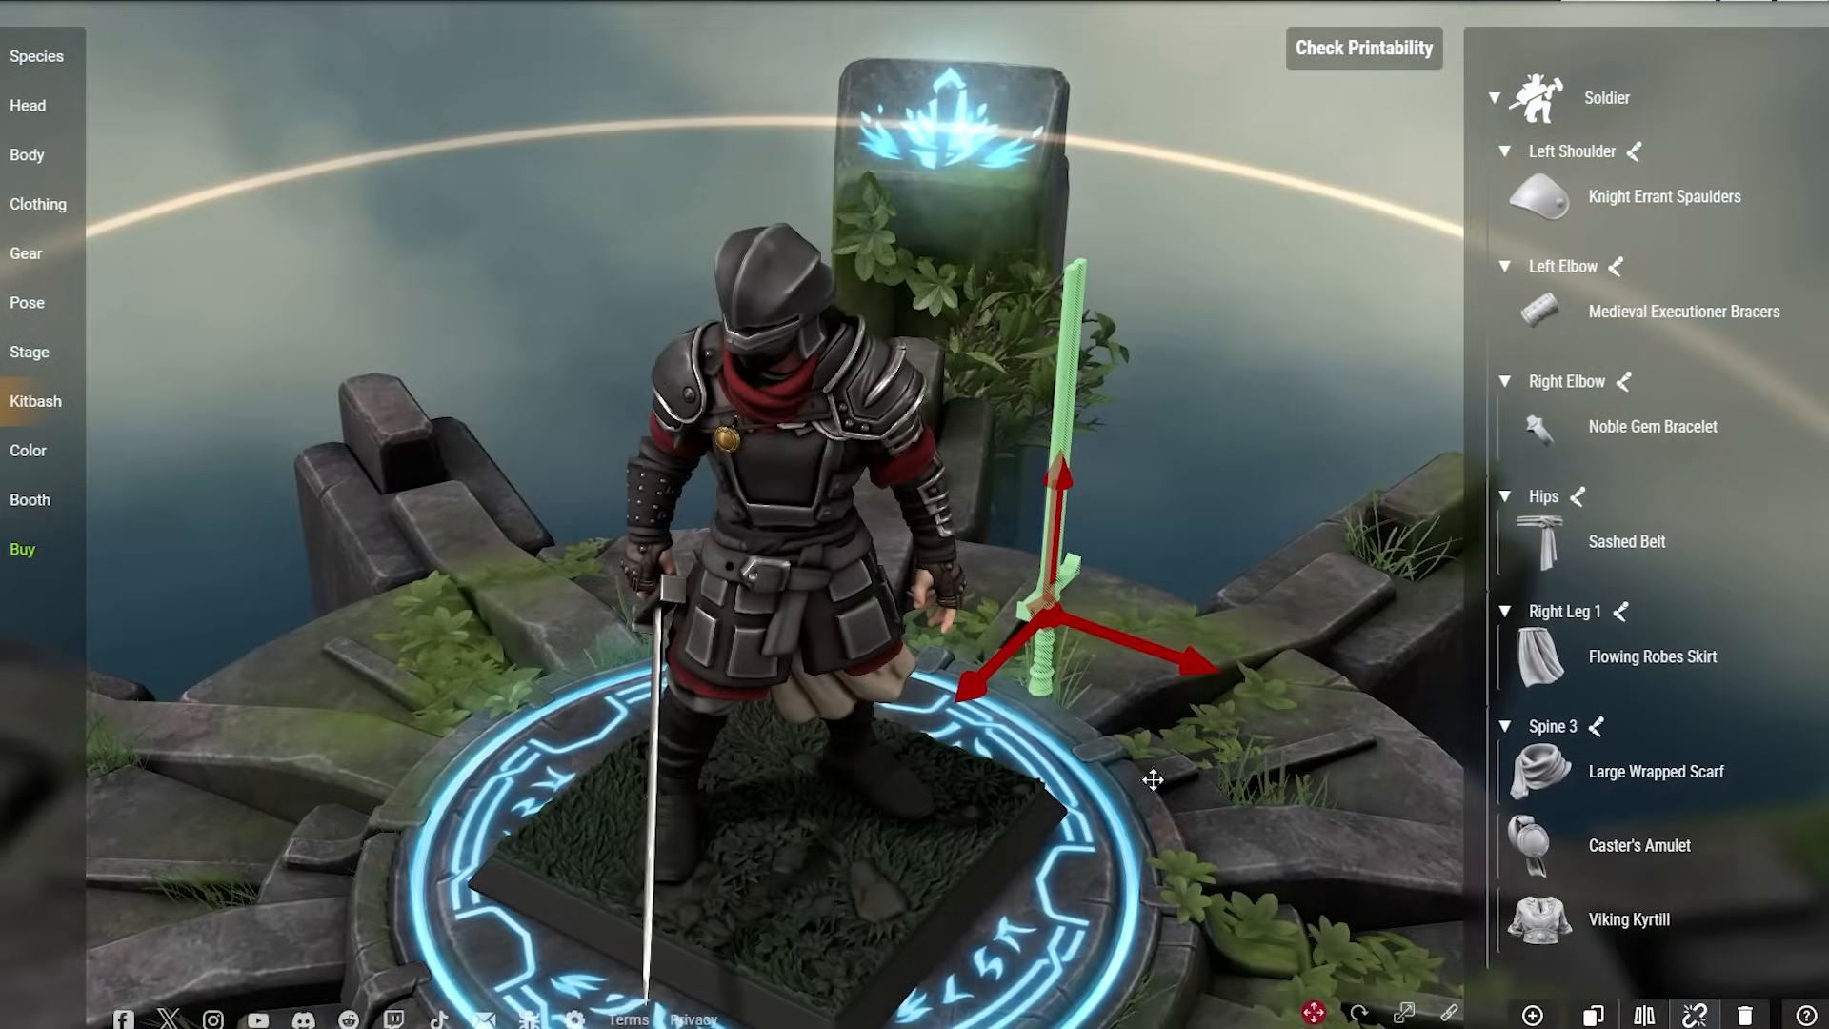
pyautogui.moveTo(1178, 659)
pyautogui.mouseDown()
pyautogui.moveTo(1131, 645)
pyautogui.moveTo(1174, 658)
pyautogui.mouseUp()
pyautogui.moveTo(1331, 477); pyautogui.dragTo(1258, 420)
# Scale the Executioner's Sword as a whole and along its length.
pyautogui.click(1408, 1016)
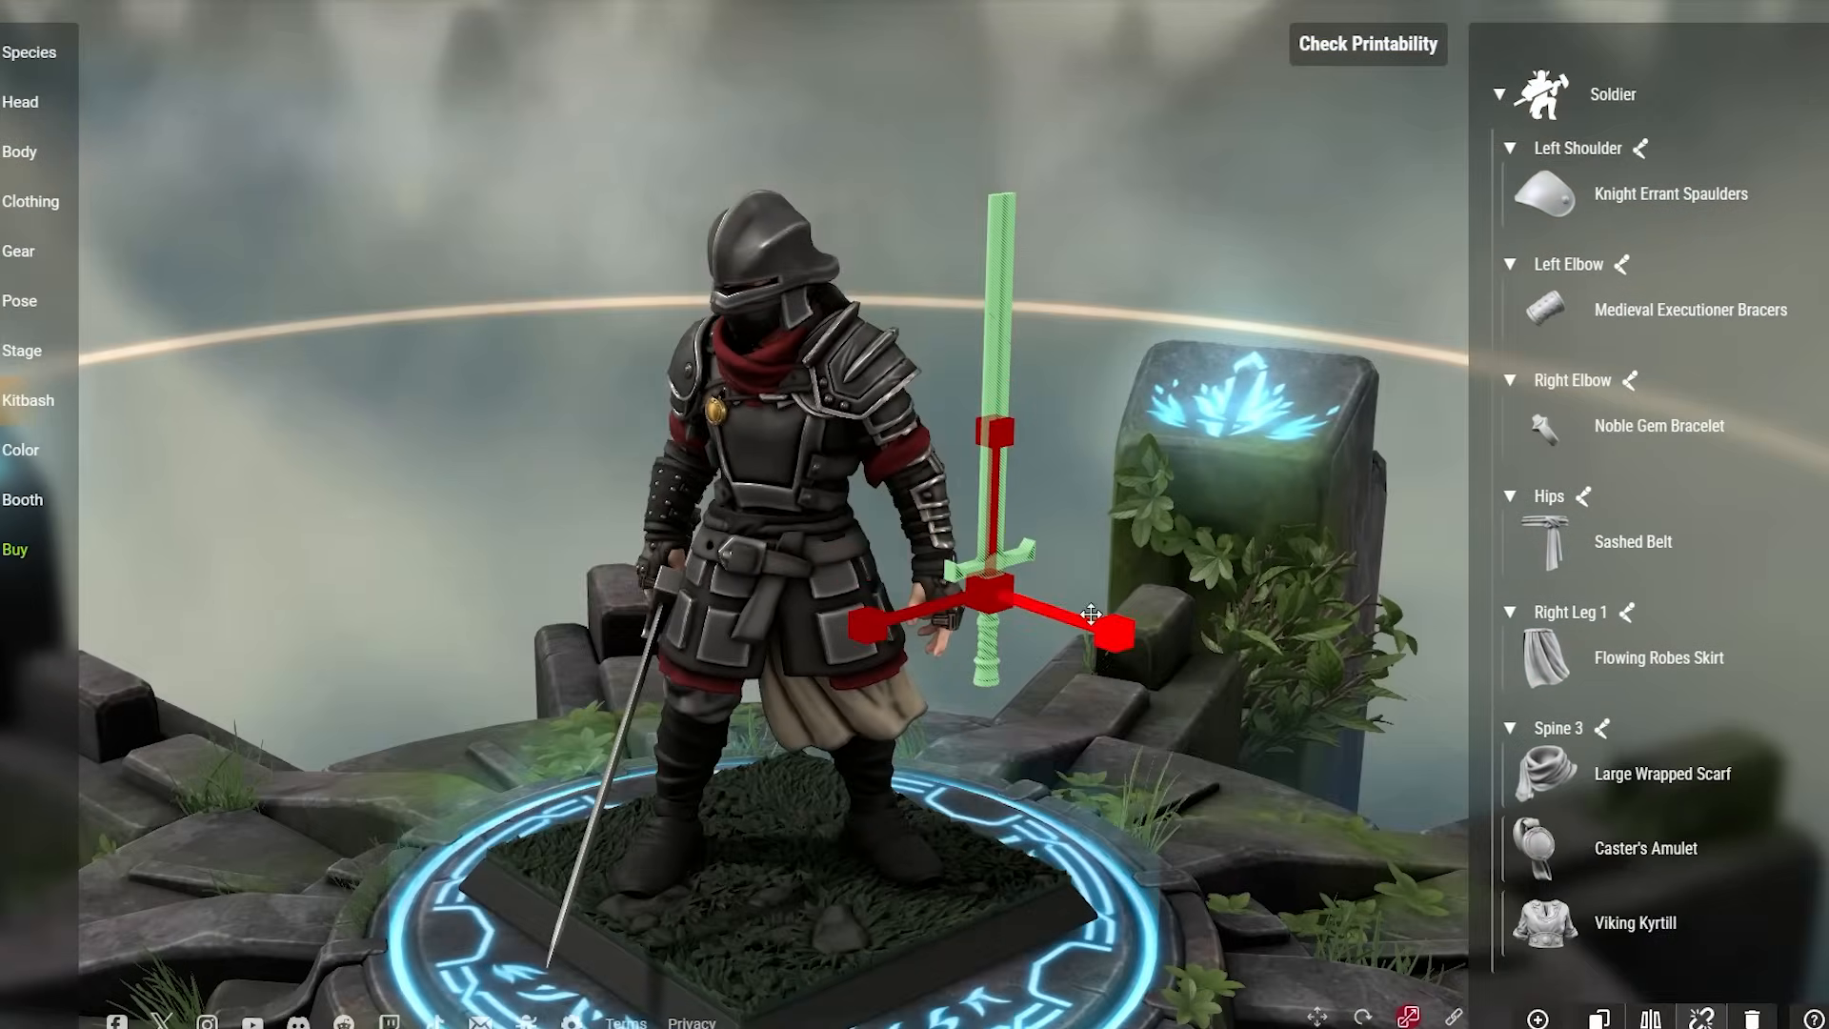
pyautogui.moveTo(988, 590); pyautogui.dragTo(1047, 536)
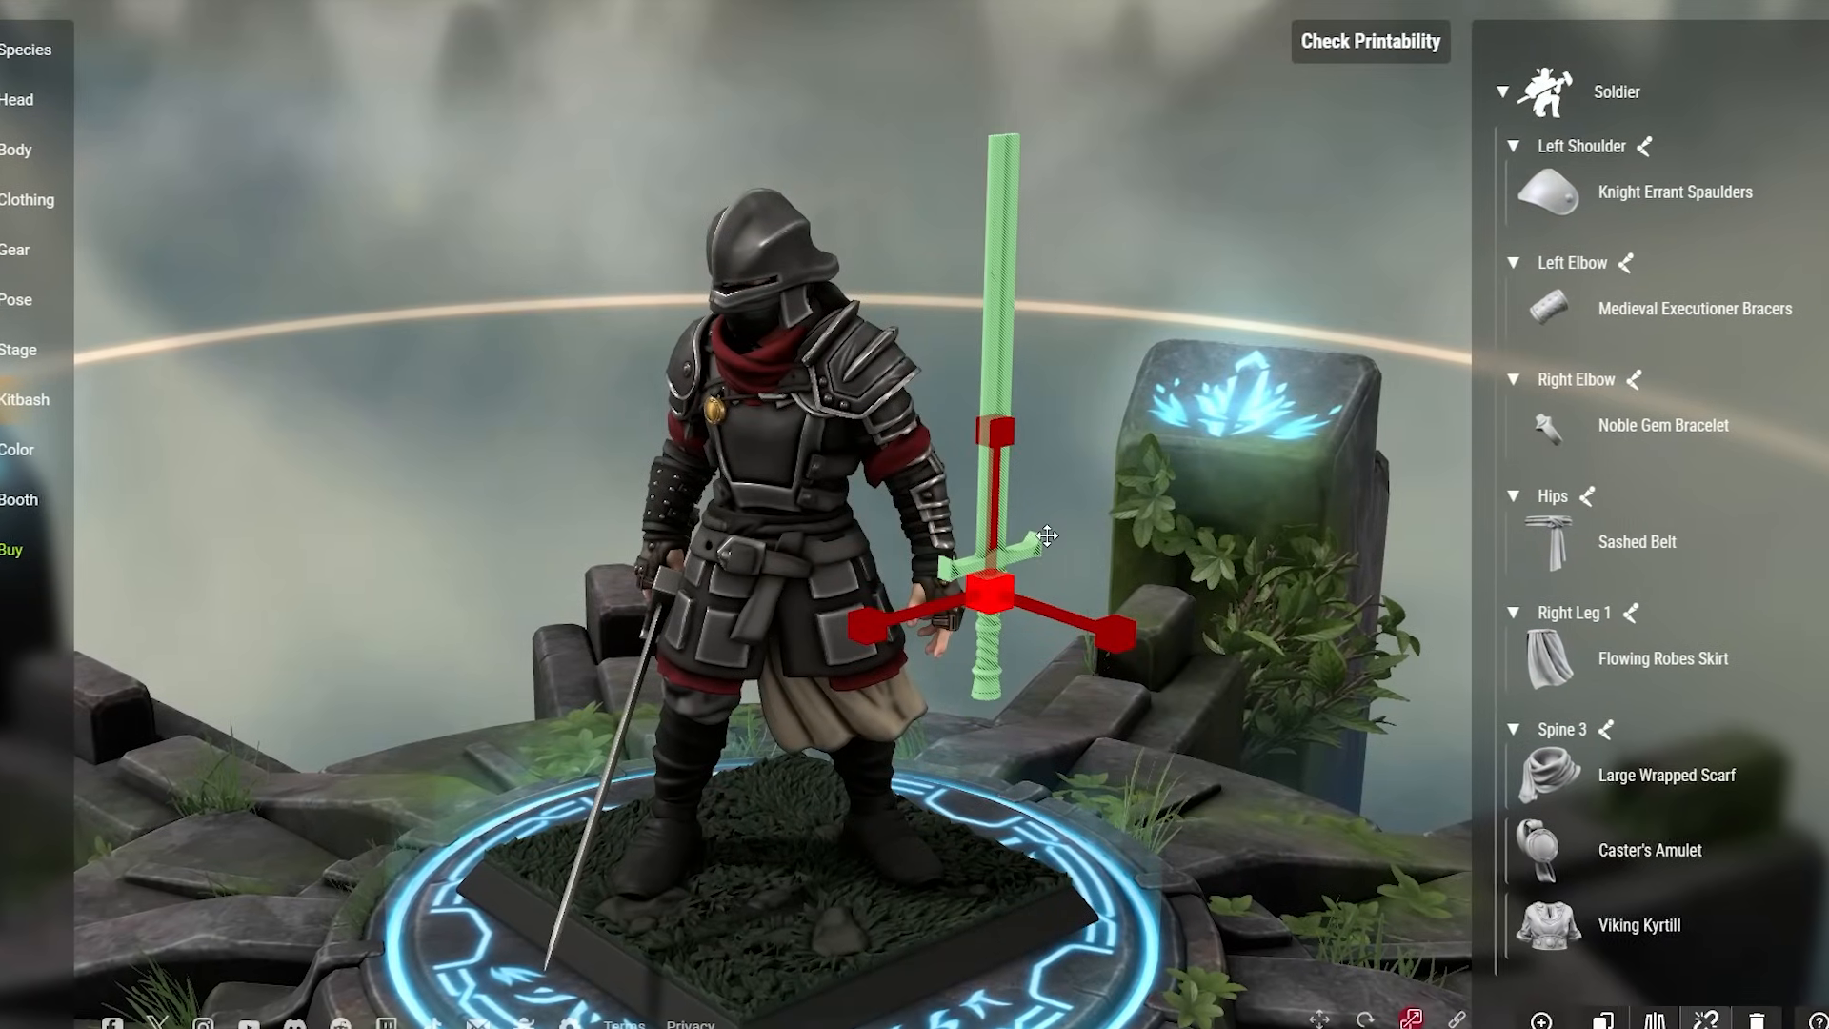
pyautogui.moveTo(1001, 440); pyautogui.dragTo(1043, 514)
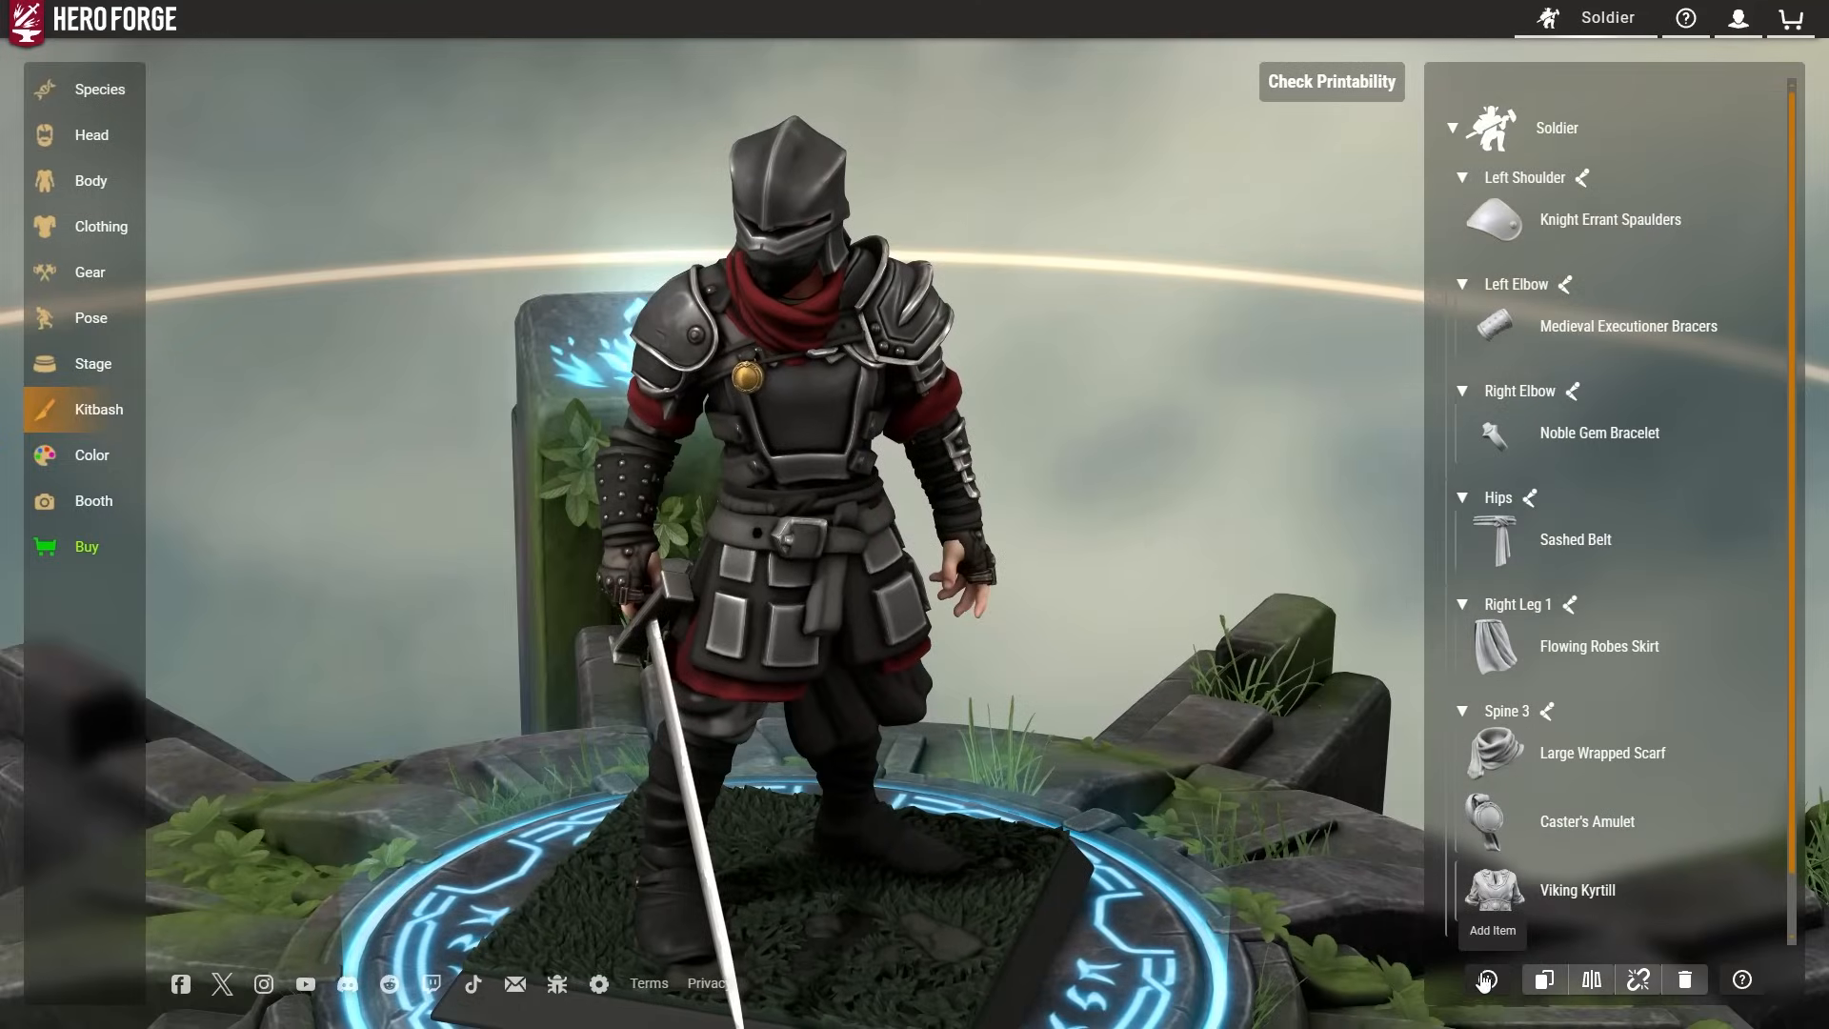
# Search the kitbash parts for "Cloak", add the Shoulder Cape to the soldier and rotate it to hang vertically.
pyautogui.click(1487, 980)
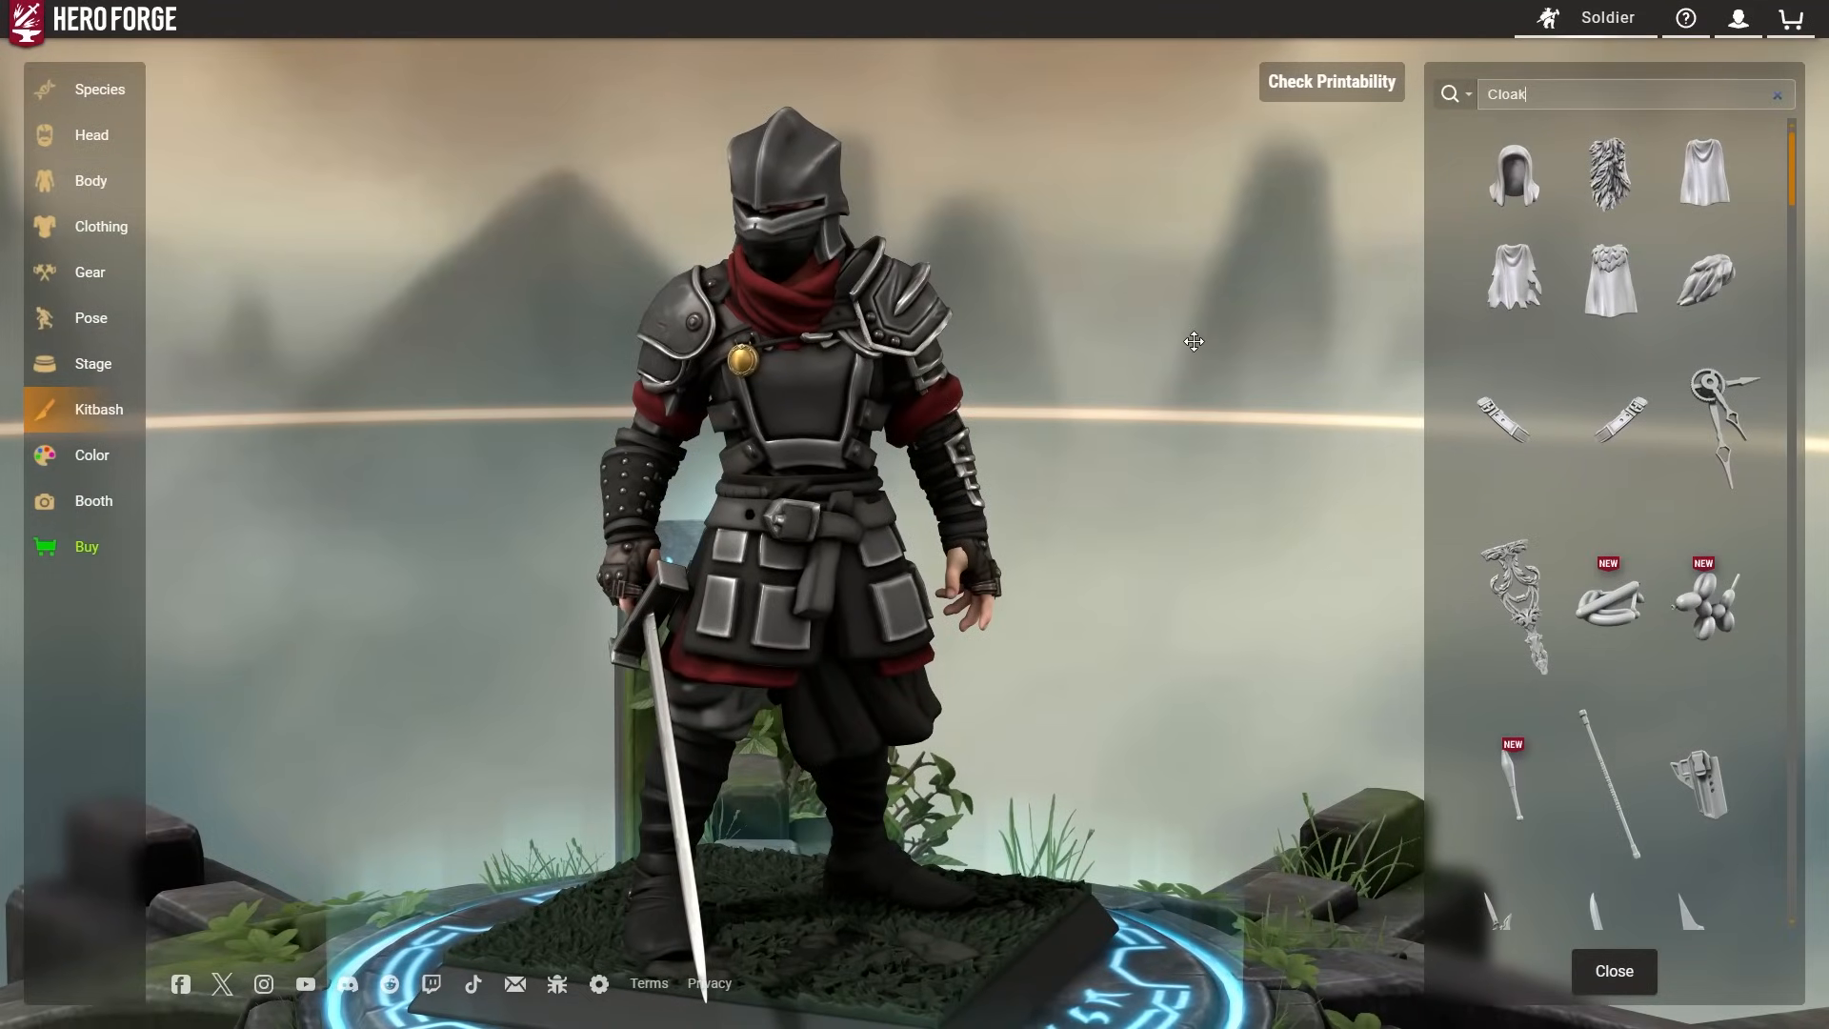
pyautogui.click(1515, 277)
pyautogui.moveTo(1193, 326); pyautogui.dragTo(1032, 334)
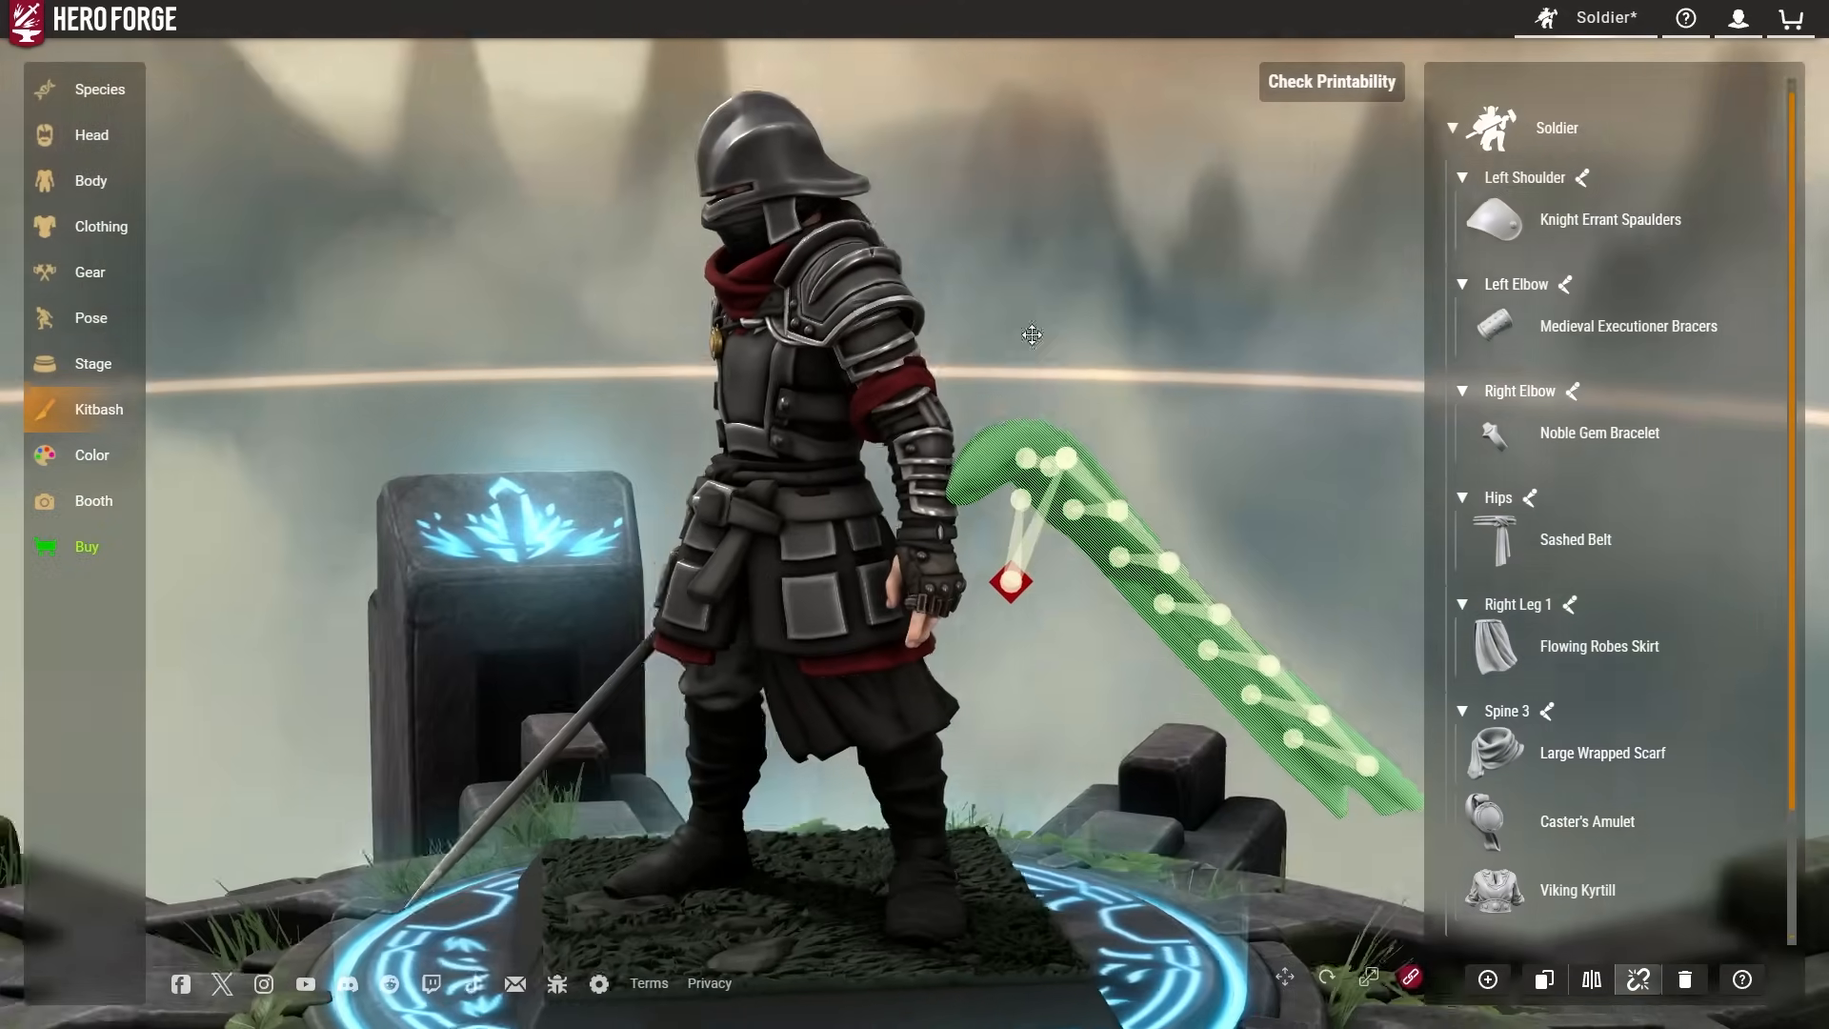
pyautogui.click(1327, 978)
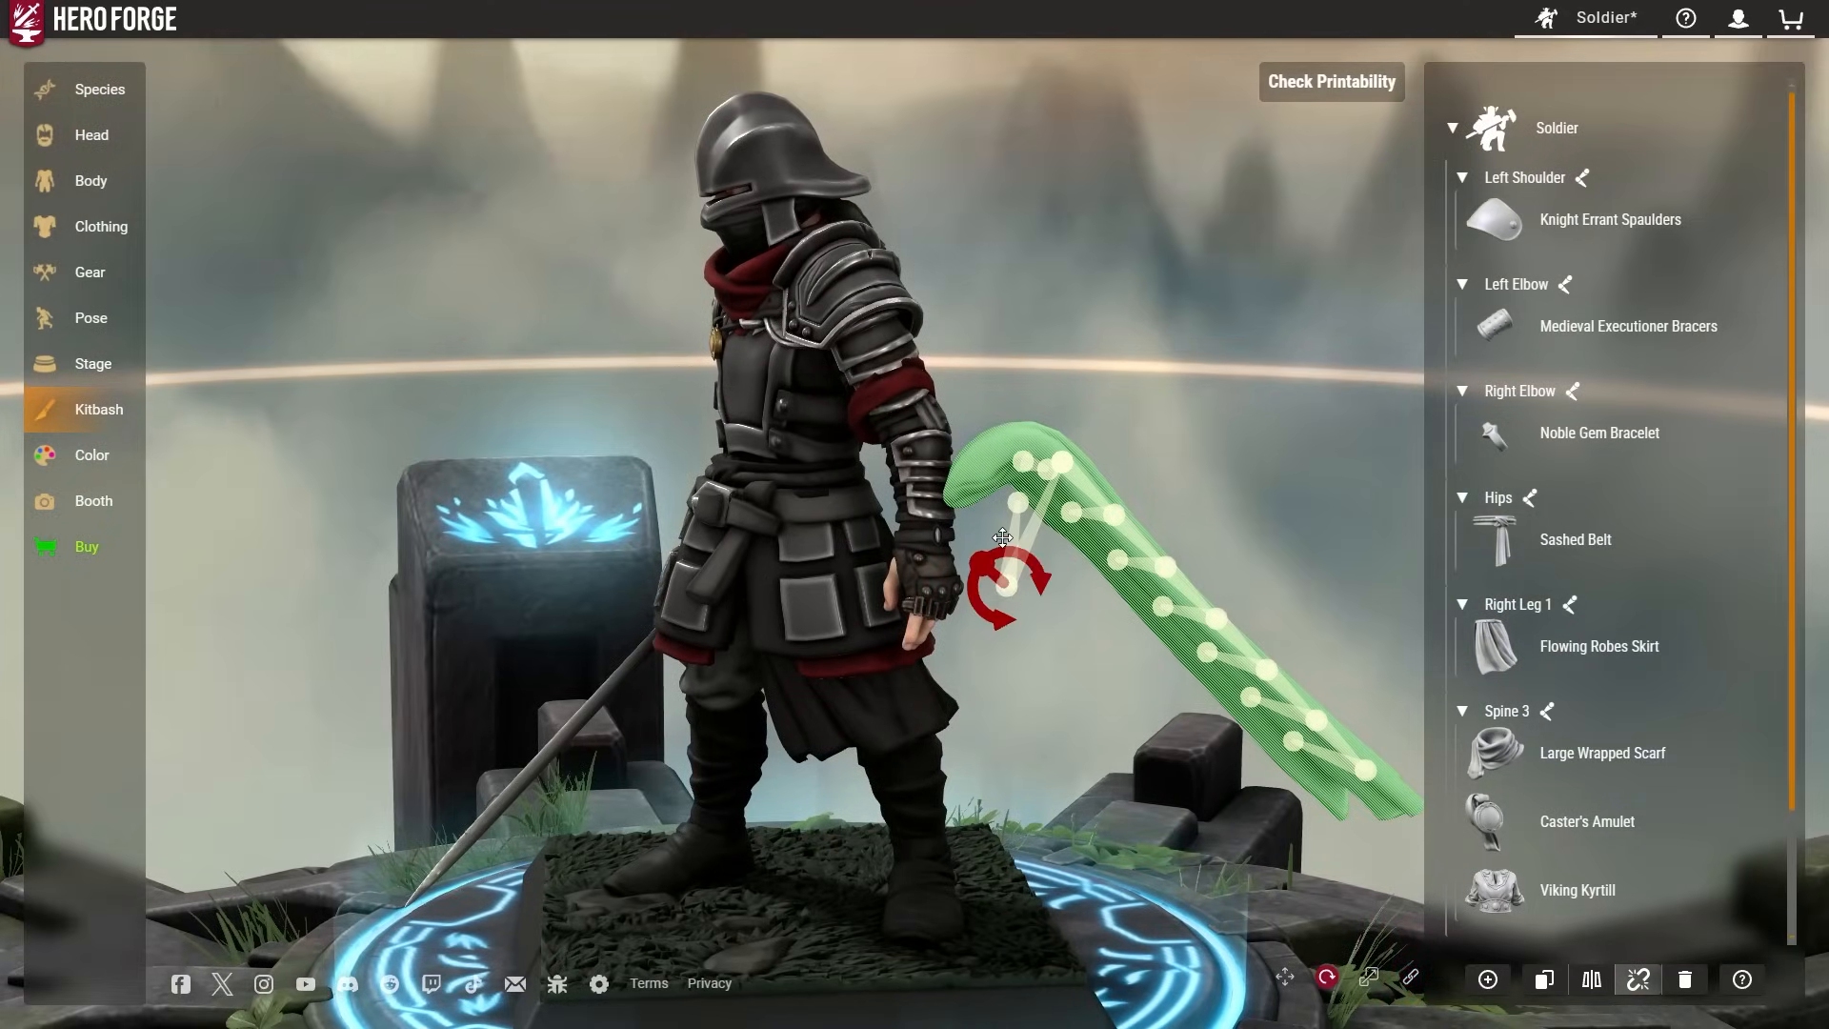
pyautogui.moveTo(1024, 556); pyautogui.dragTo(1067, 534)
pyautogui.moveTo(1192, 437); pyautogui.dragTo(1620, 534)
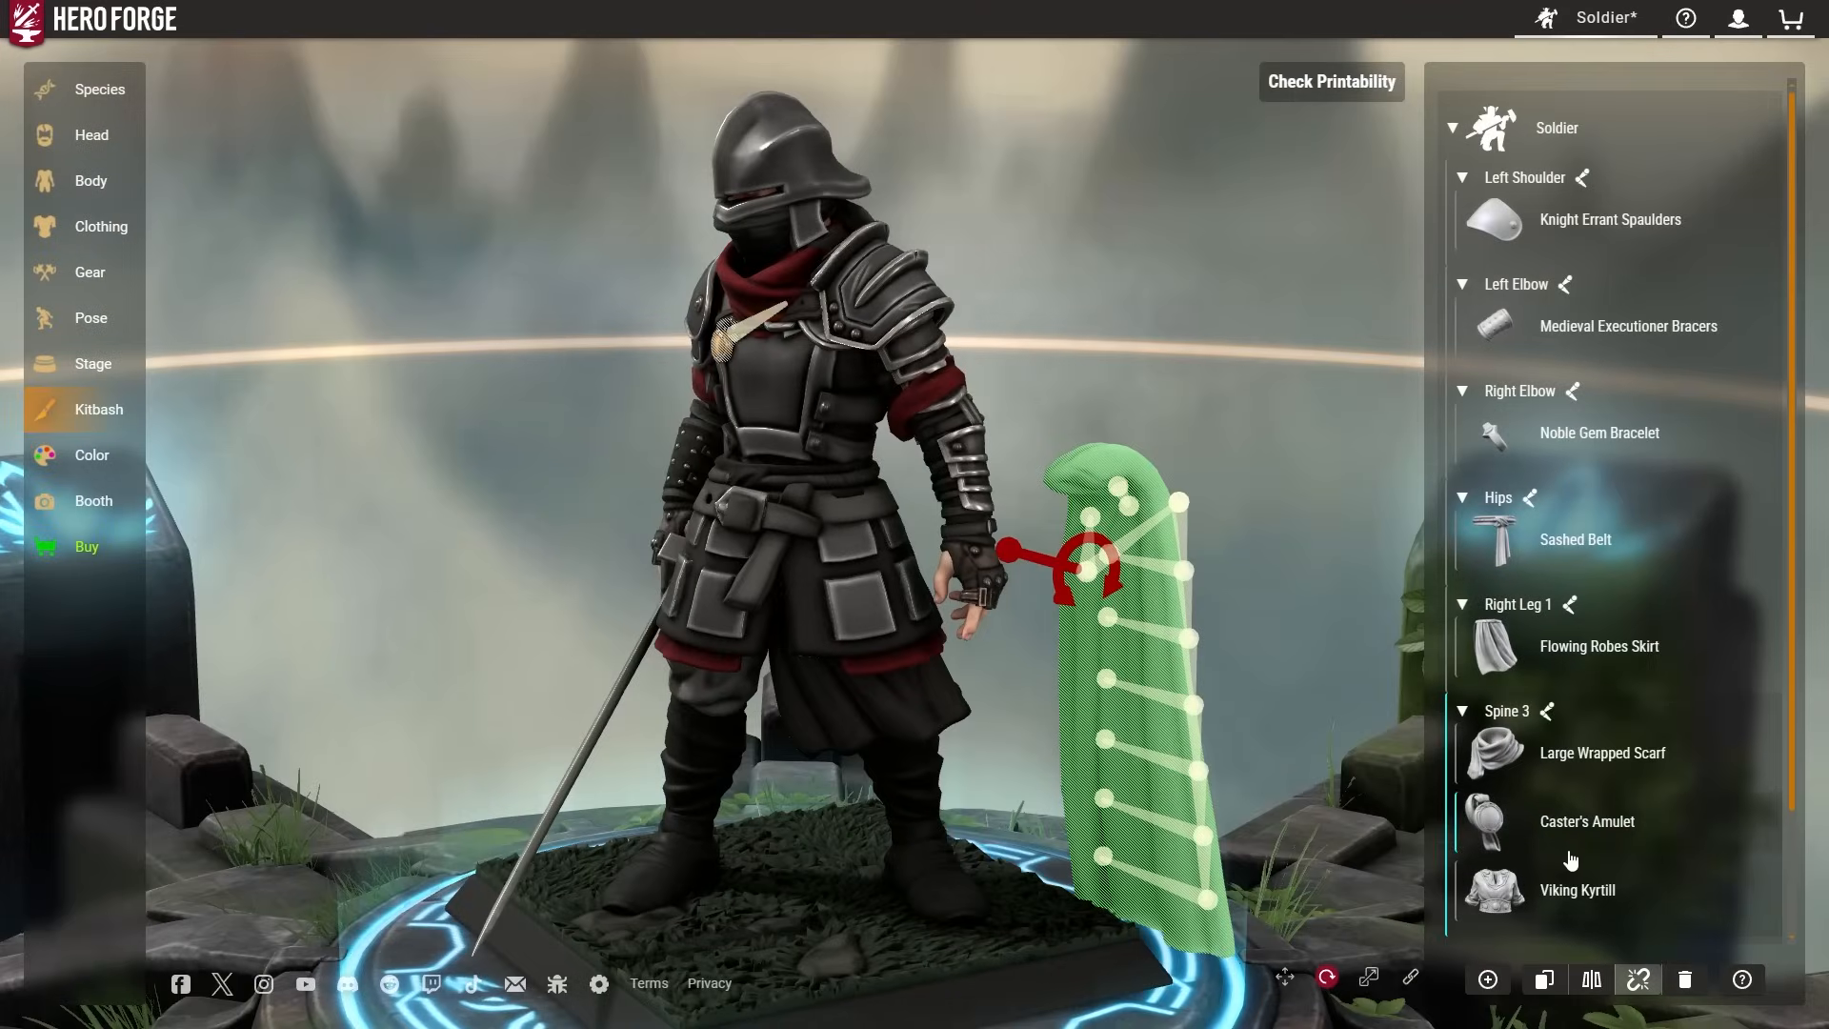
# Scale the Shoulder Cape down to a fraction of its size and start moving it toward the soldier.
pyautogui.moveTo(1795, 598); pyautogui.dragTo(1786, 783)
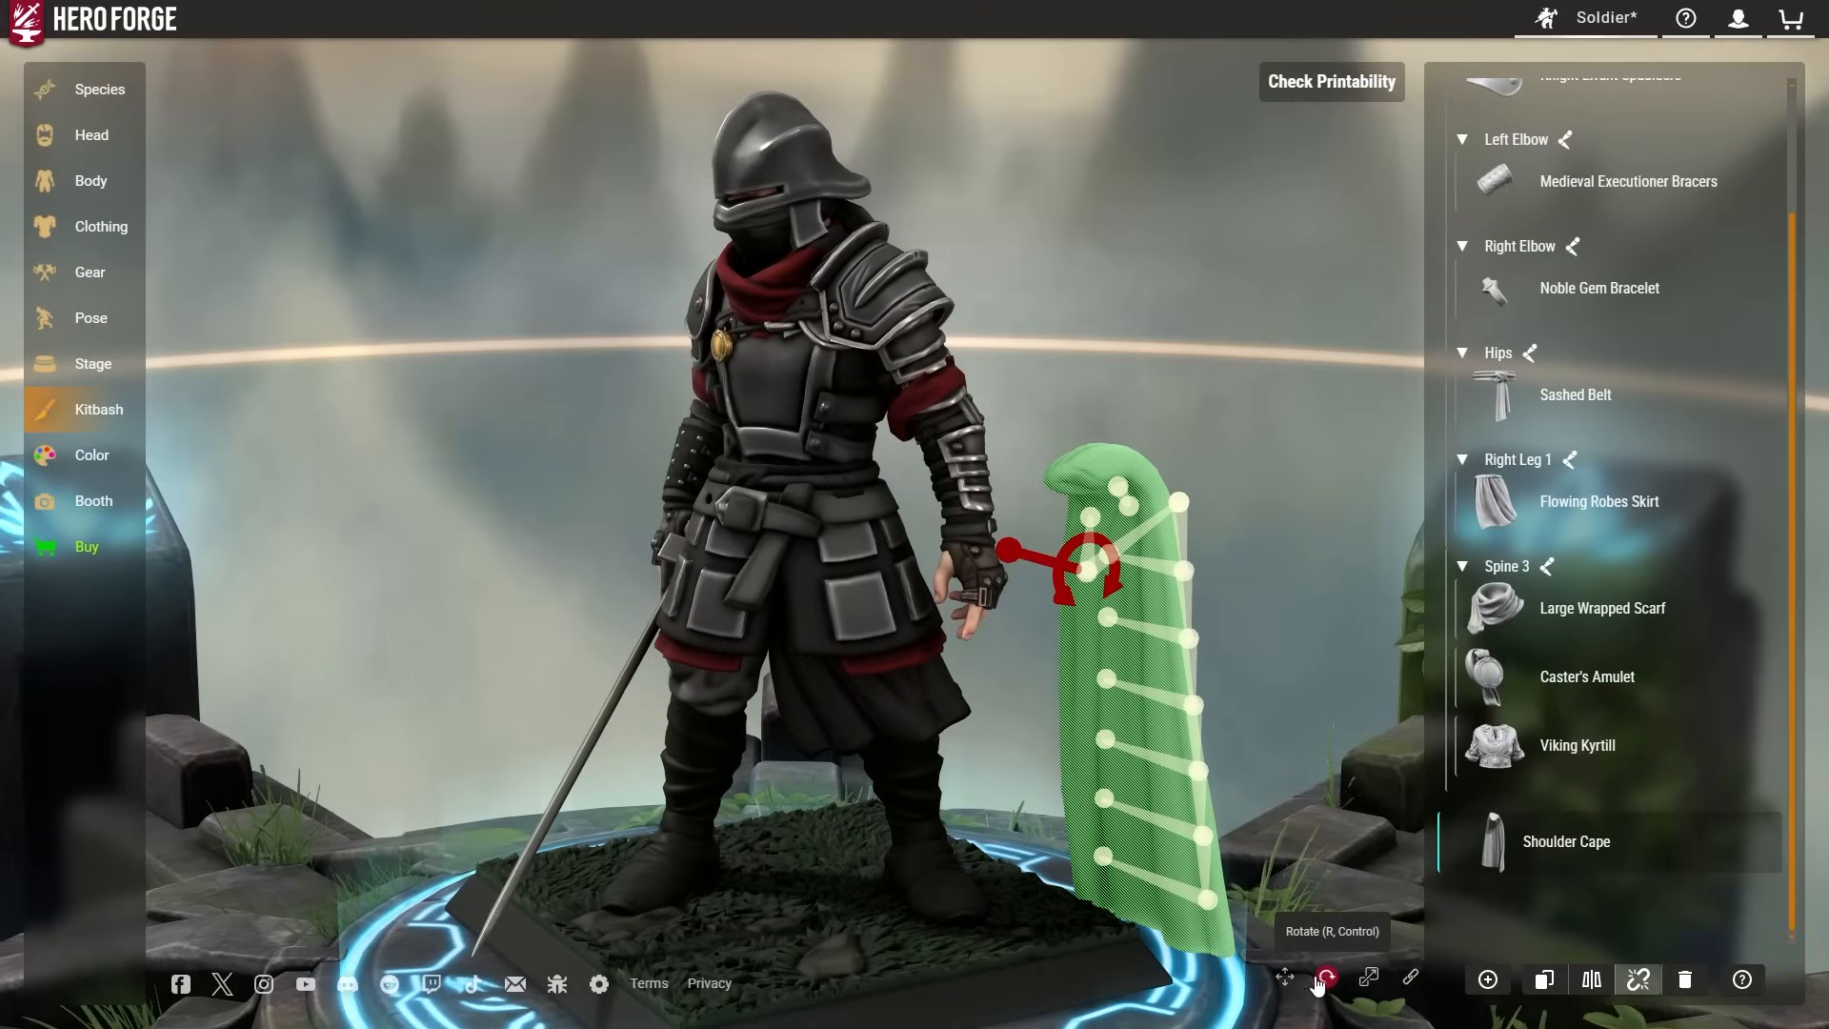
pyautogui.click(1285, 978)
pyautogui.click(1369, 980)
pyautogui.moveTo(1088, 559); pyautogui.dragTo(383, 673)
pyautogui.click(1285, 978)
pyautogui.moveTo(992, 491); pyautogui.dragTo(745, 486)
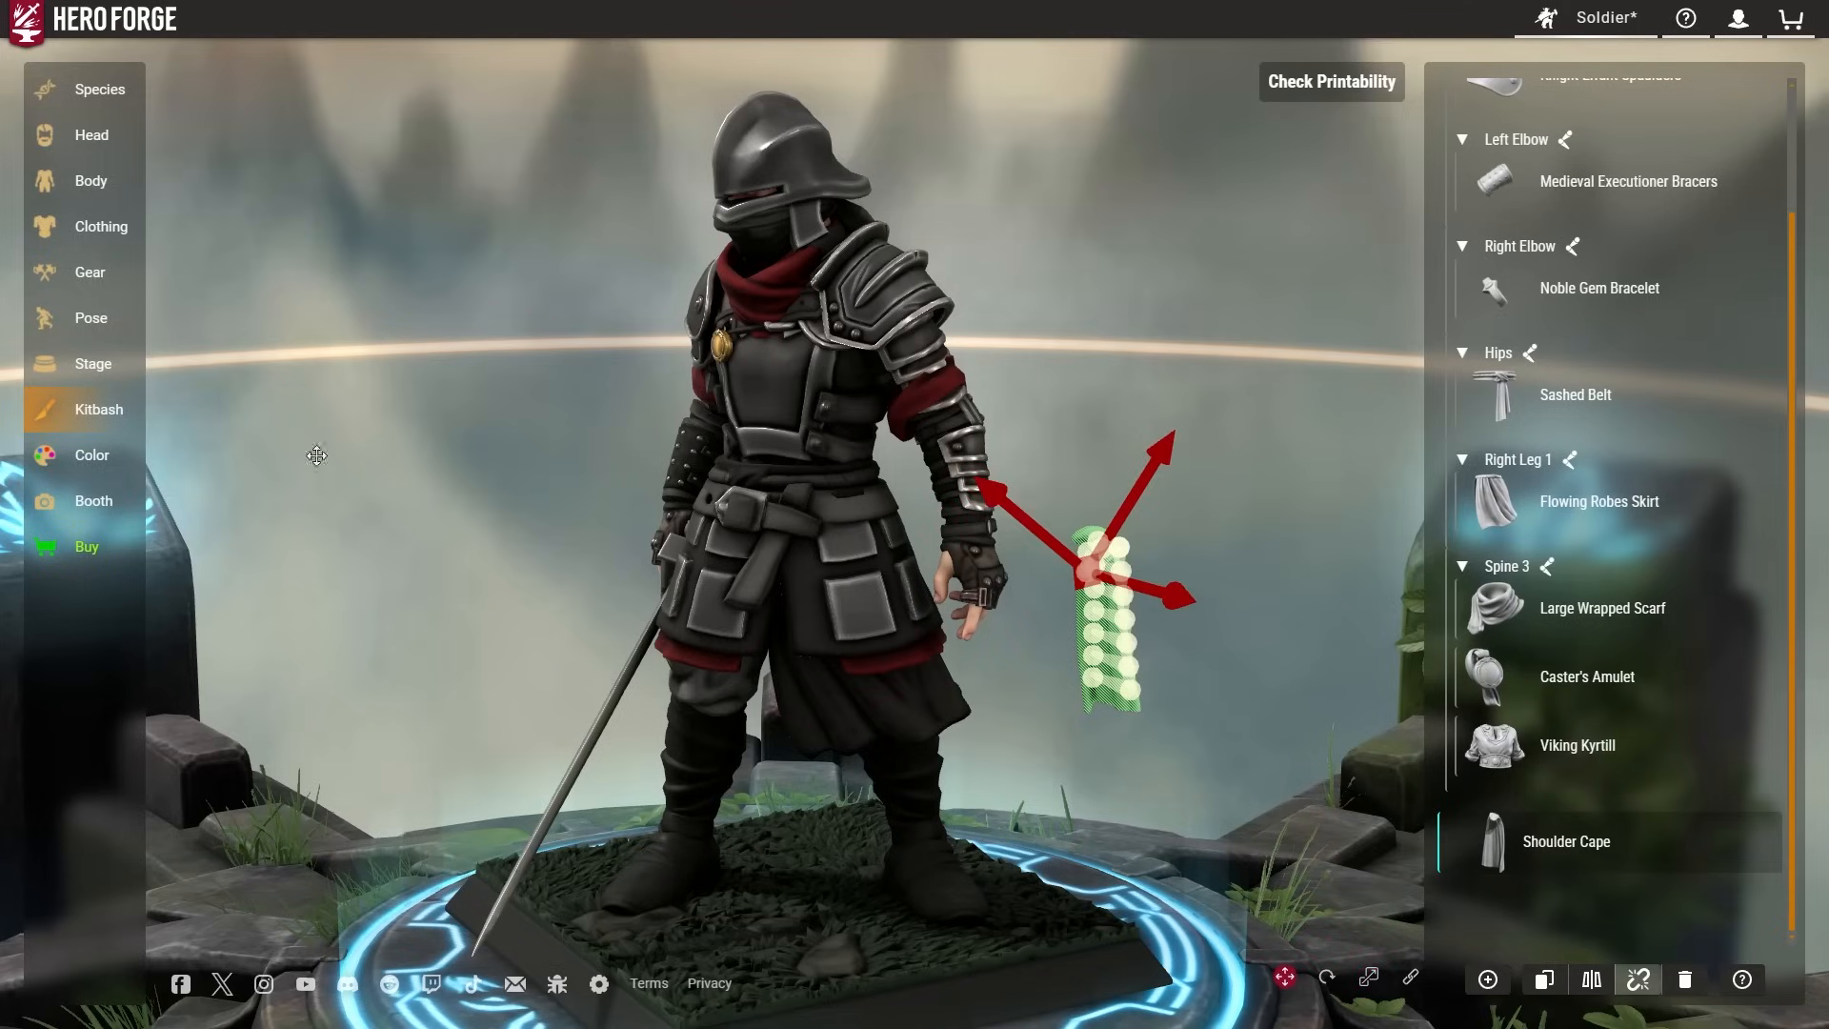
# Position the small Shoulder Cape on the back of the soldier's left shoulder, tucked under the spaulder and scarf.
pyautogui.click(76, 336)
pyautogui.moveTo(1075, 572); pyautogui.dragTo(896, 395)
pyautogui.moveTo(1120, 343); pyautogui.dragTo(881, 400)
pyautogui.moveTo(717, 311); pyautogui.dragTo(735, 327)
pyautogui.moveTo(876, 266); pyautogui.dragTo(686, 300)
pyautogui.moveTo(575, 327); pyautogui.dragTo(609, 339)
pyautogui.moveTo(1029, 390); pyautogui.dragTo(1389, 467)
pyautogui.moveTo(892, 233); pyautogui.dragTo(869, 255)
# Paint the Shoulder Cape with Eastern Red Cloth, inspect it from behind and open the soldier's pose settings.
pyautogui.click(93, 455)
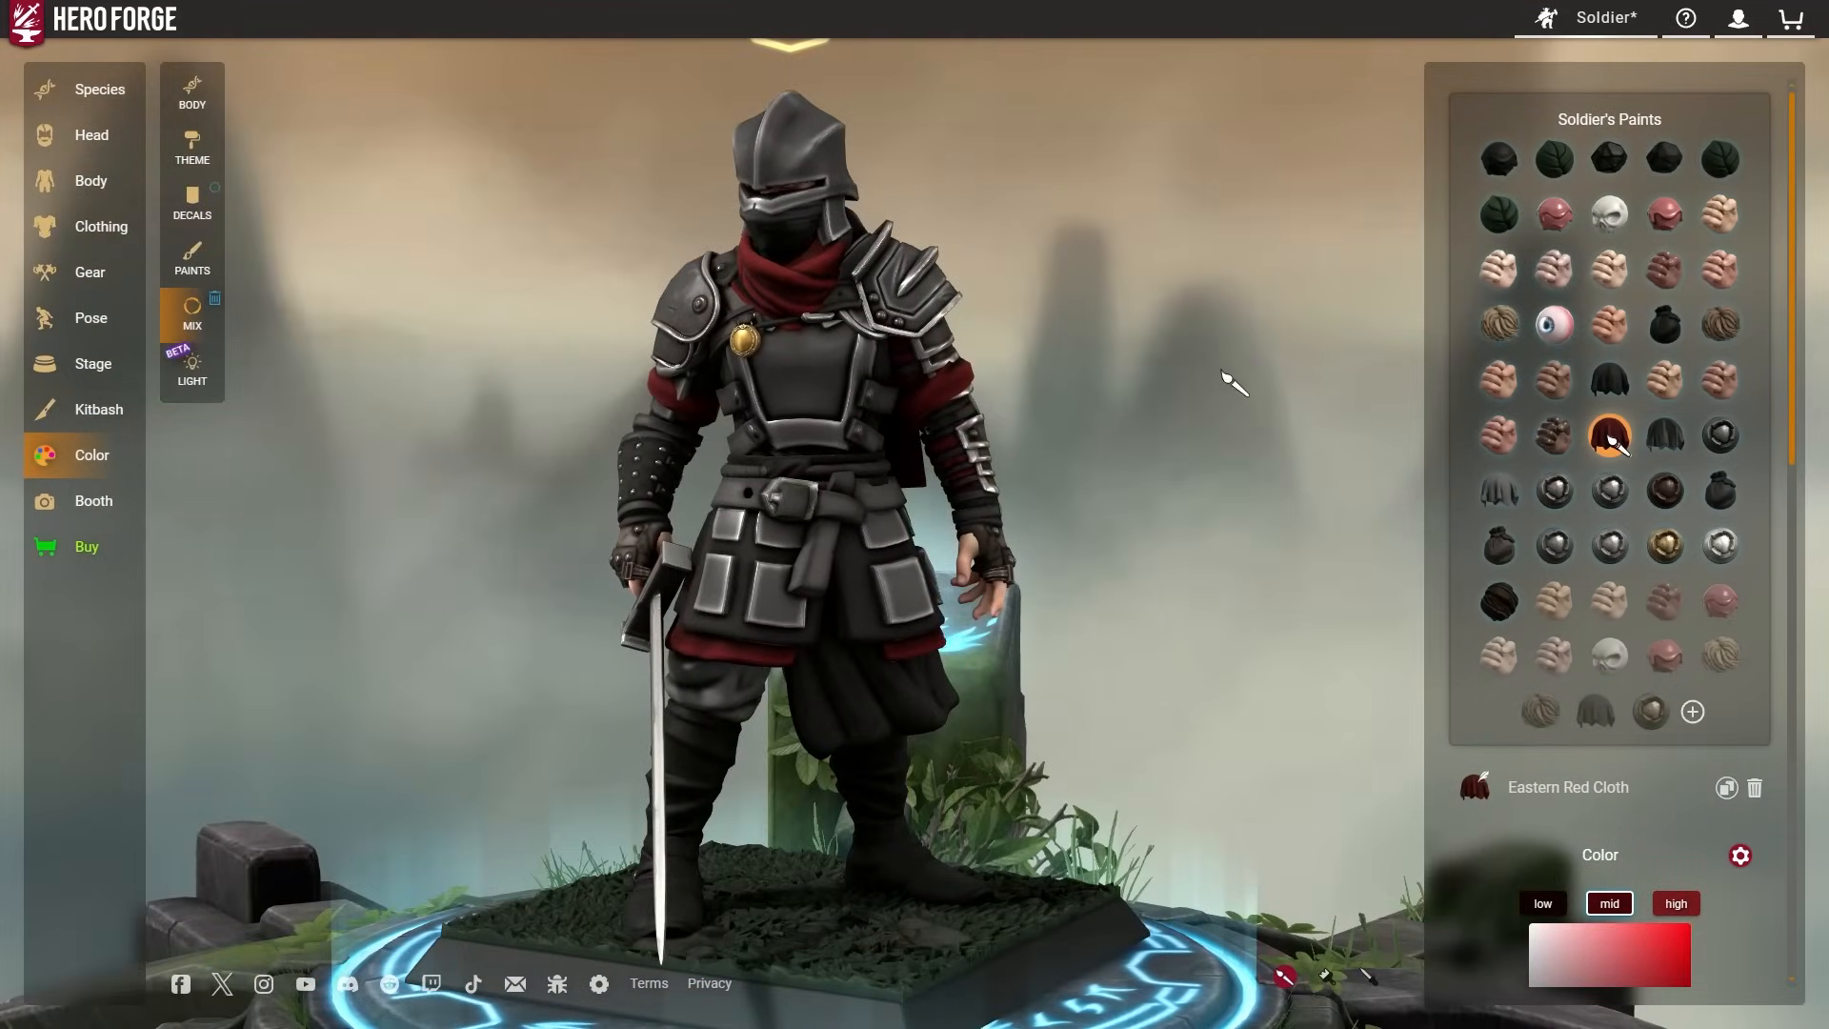
pyautogui.moveTo(1223, 371); pyautogui.dragTo(368, 417)
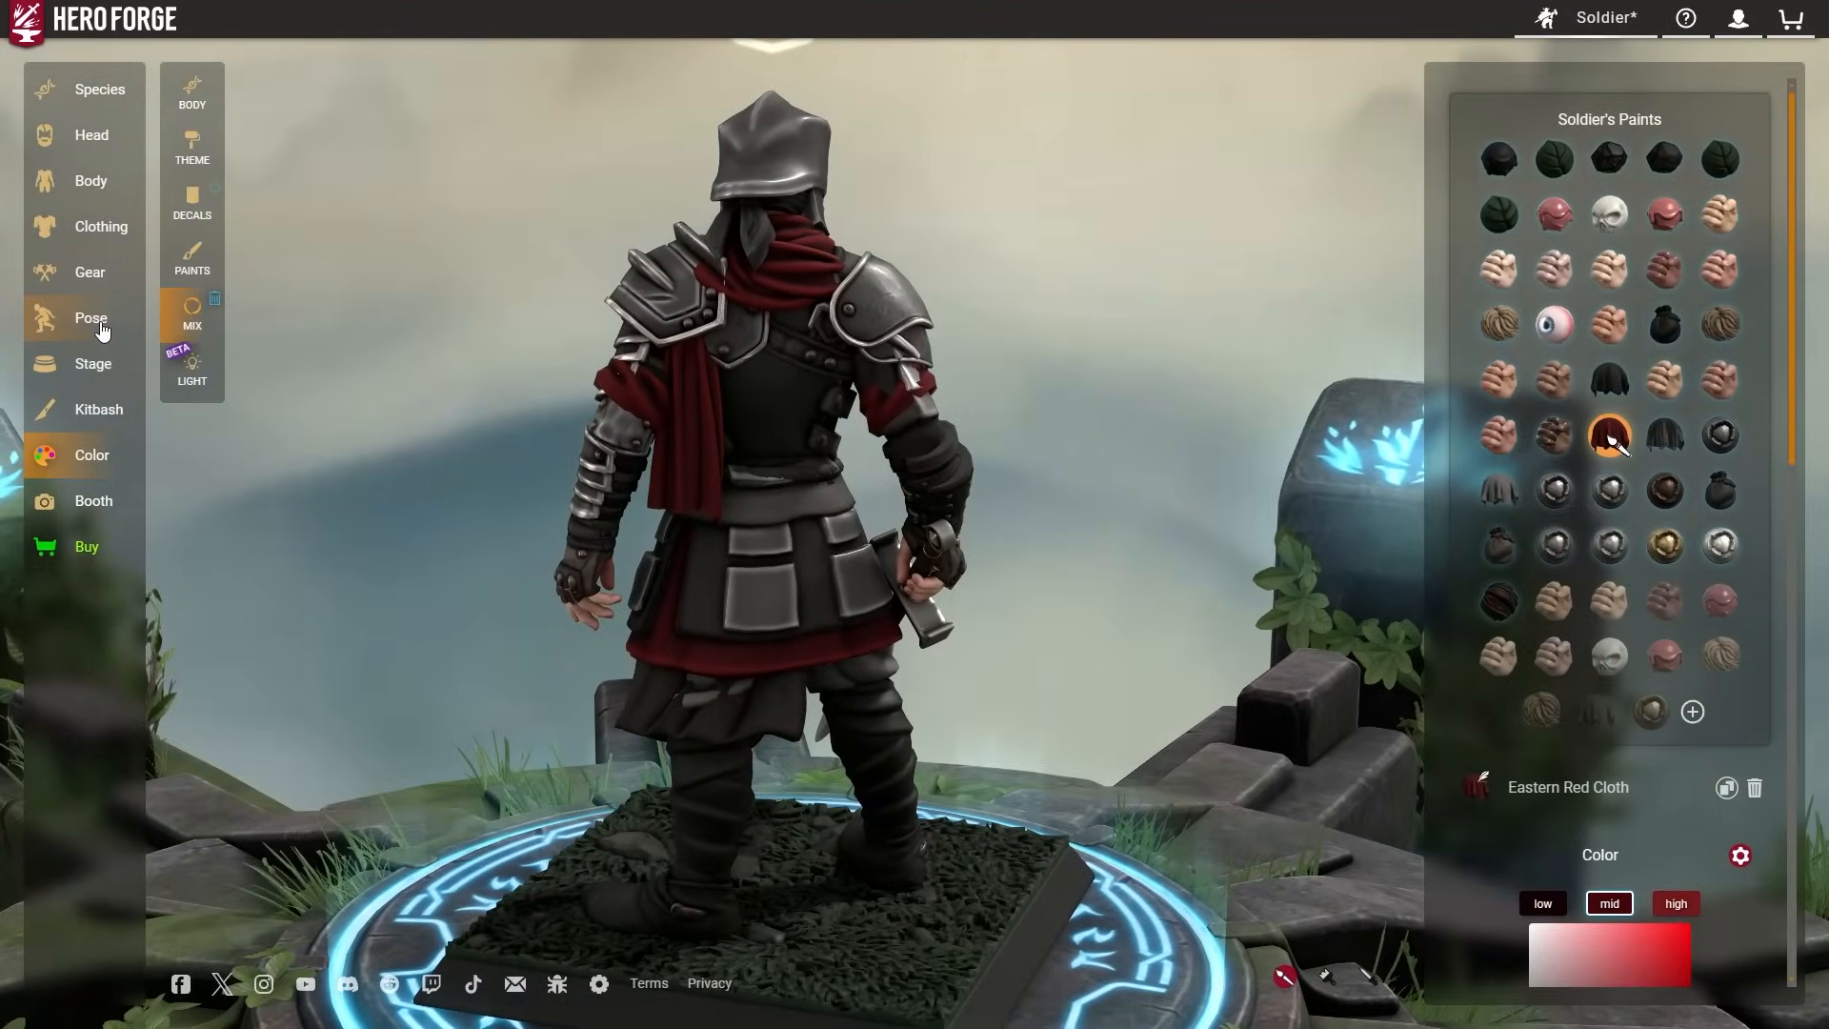
pyautogui.click(96, 324)
pyautogui.moveTo(286, 410); pyautogui.dragTo(1316, 215)
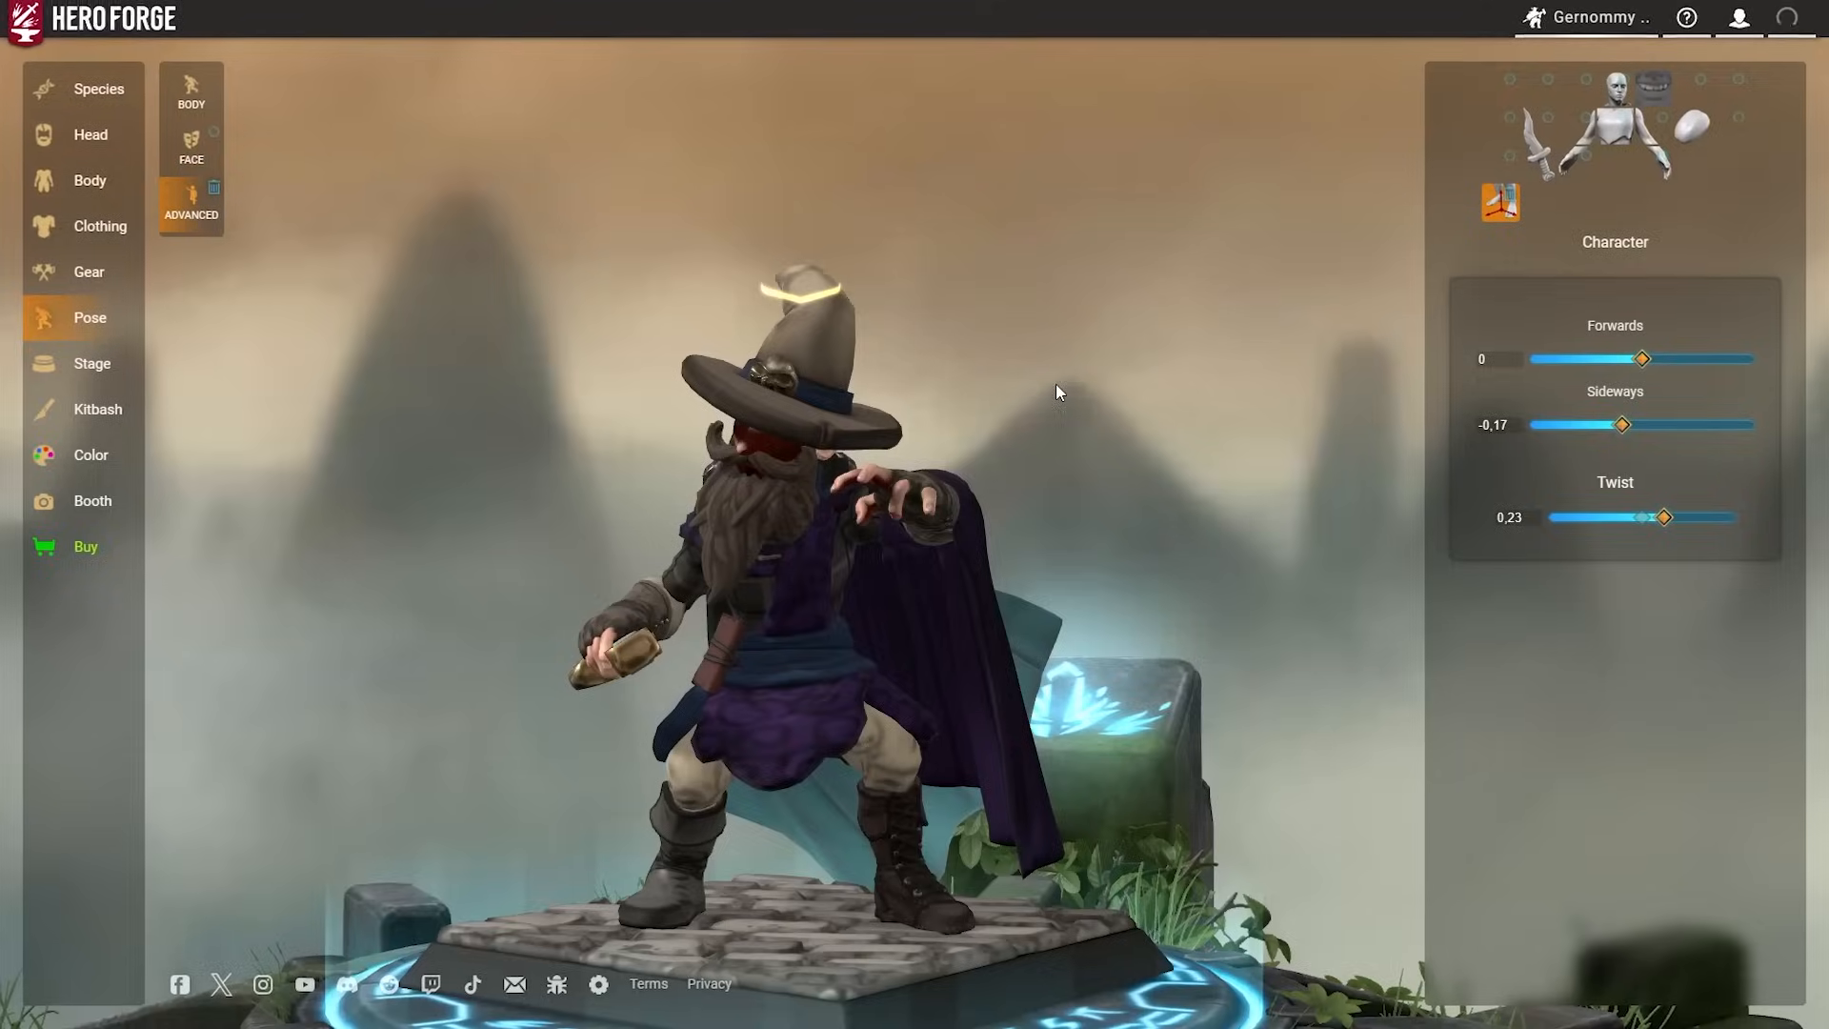
# On Gernommy the Illusionist III, examine how the purple Shoulder Cape drapes from the raised arm's shoulder.
pyautogui.moveTo(1056, 385); pyautogui.dragTo(801, 359)
pyautogui.scroll(10, 915, 457)
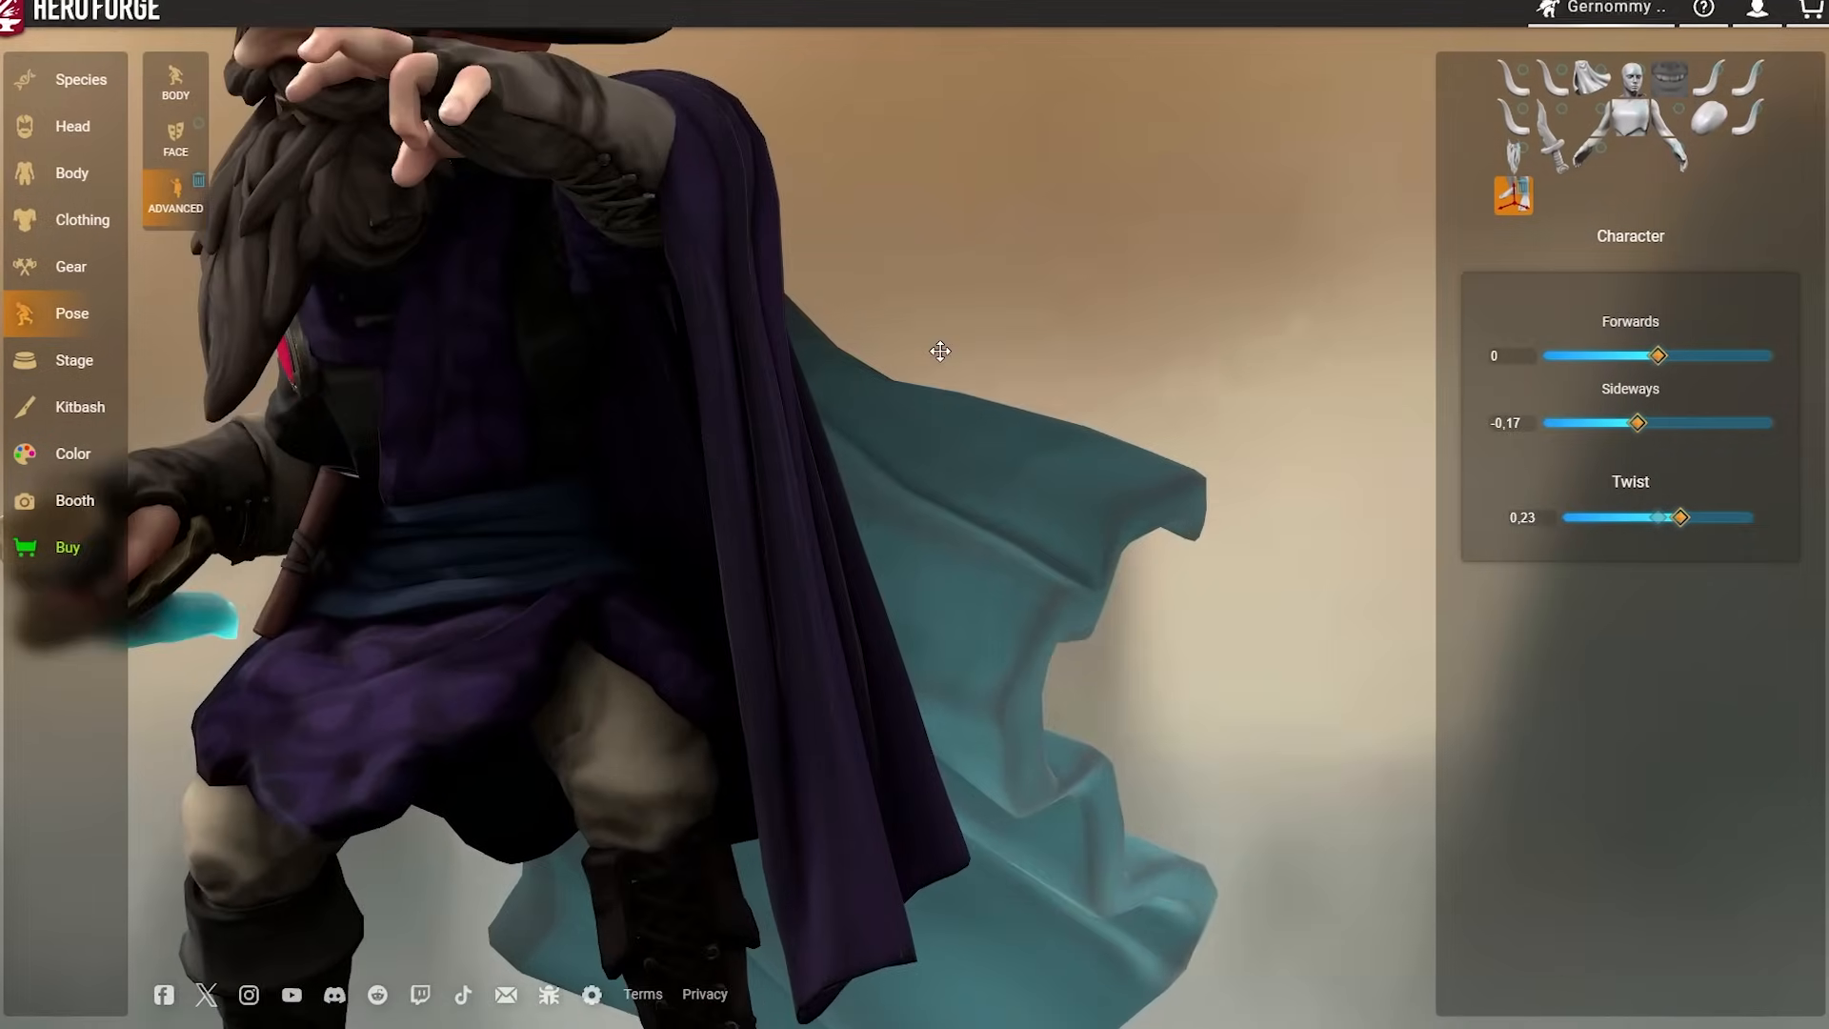
pyautogui.moveTo(940, 352); pyautogui.dragTo(1051, 539)
pyautogui.scroll(-4, 1107, 506)
pyautogui.scroll(5, 732, 368)
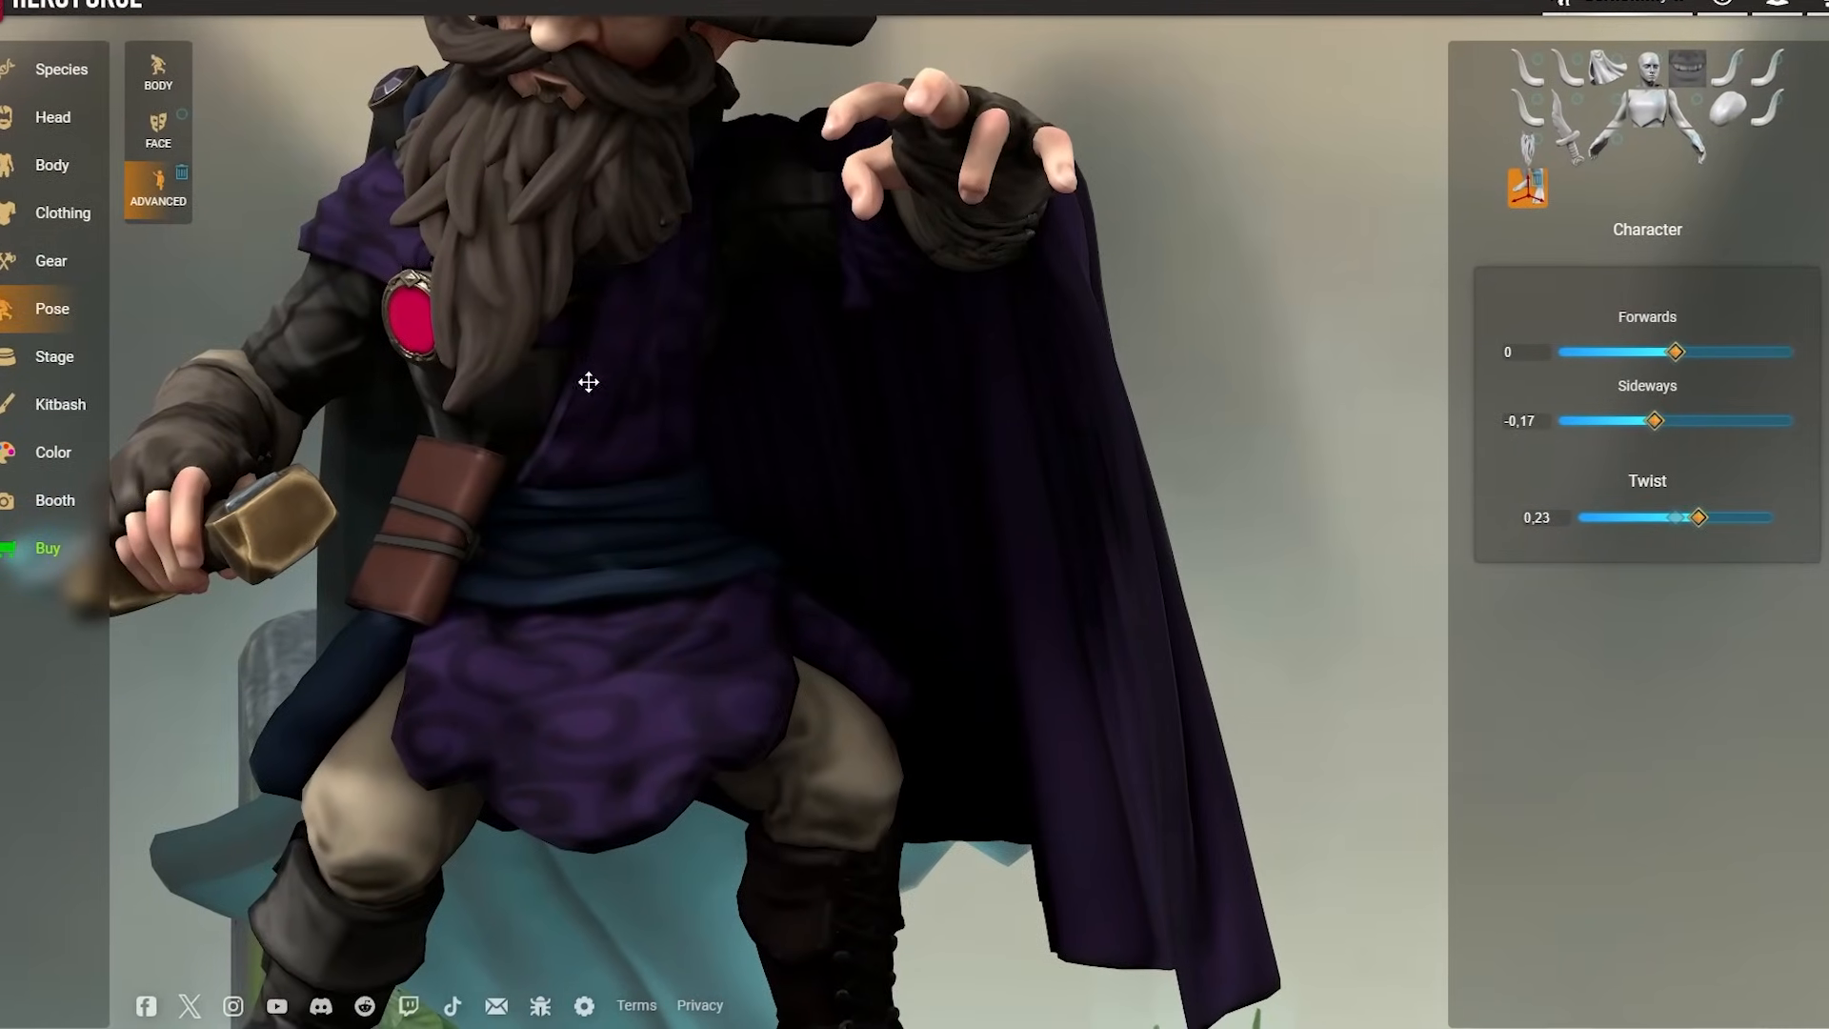
pyautogui.moveTo(589, 382); pyautogui.dragTo(957, 304)
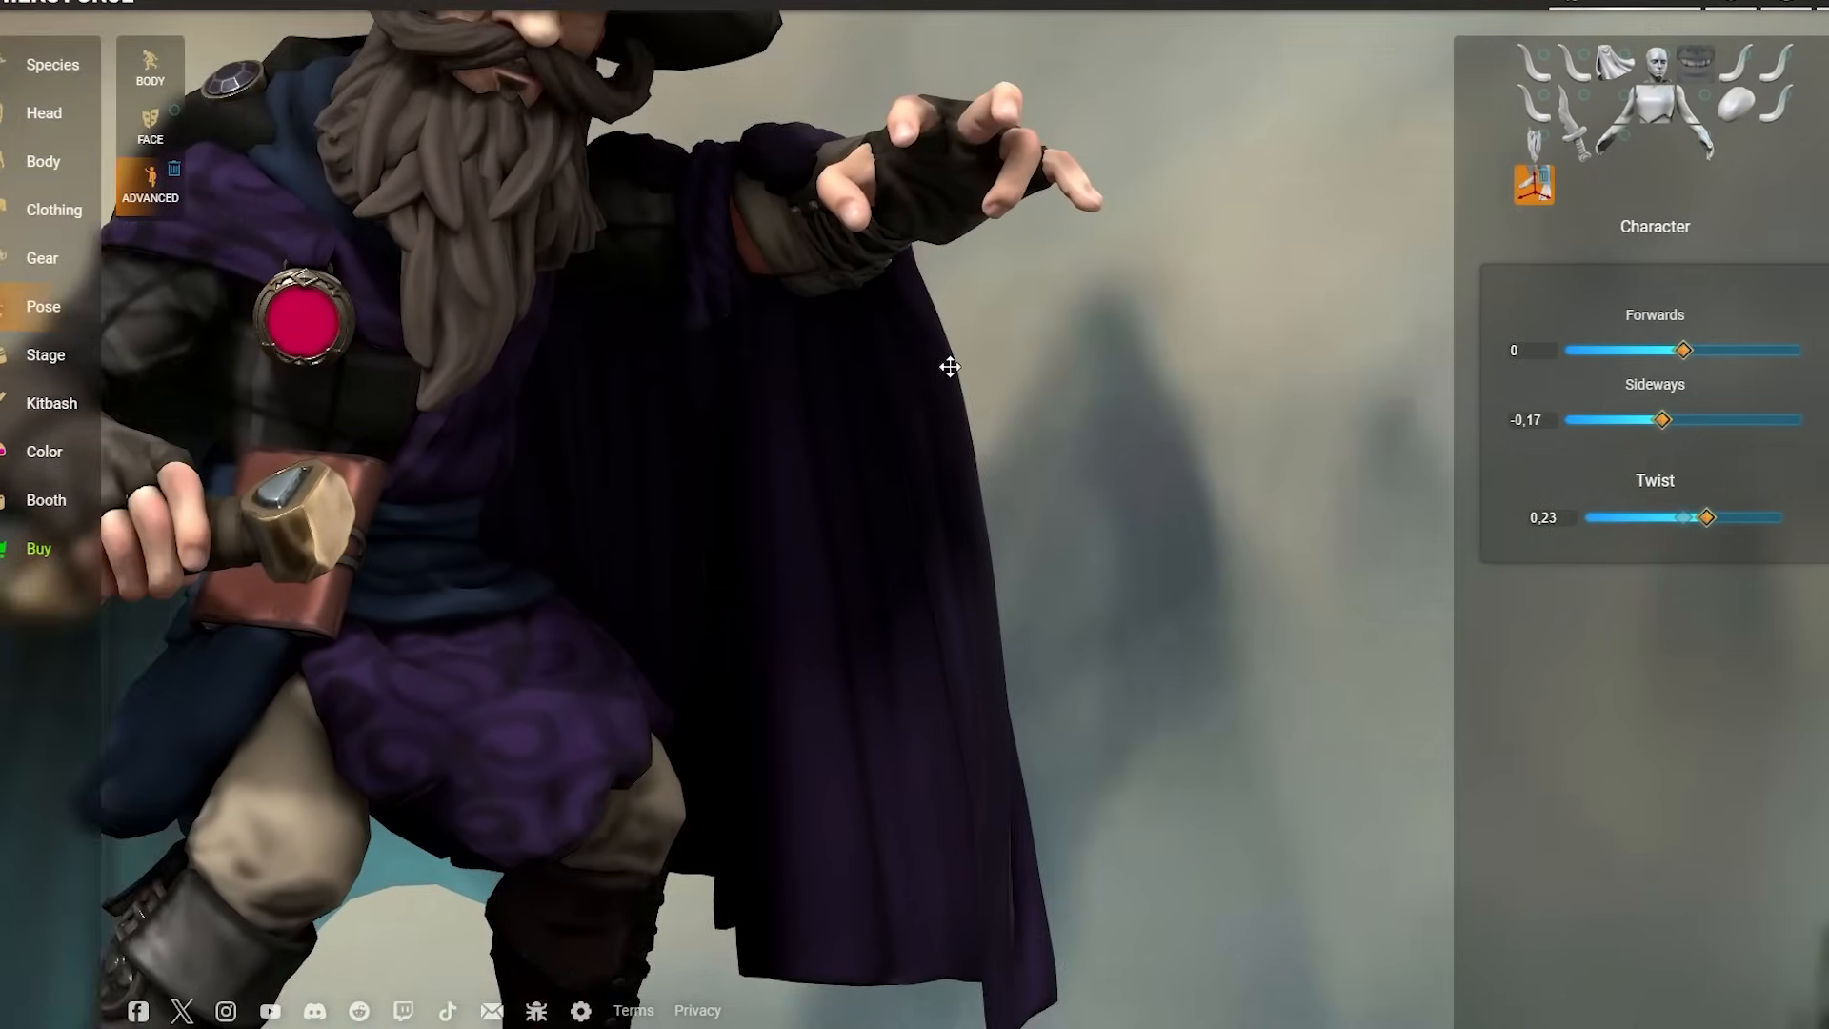
pyautogui.moveTo(950, 367); pyautogui.dragTo(1156, 436)
pyautogui.moveTo(850, 322); pyautogui.dragTo(579, 210)
pyautogui.moveTo(985, 387); pyautogui.dragTo(671, 247)
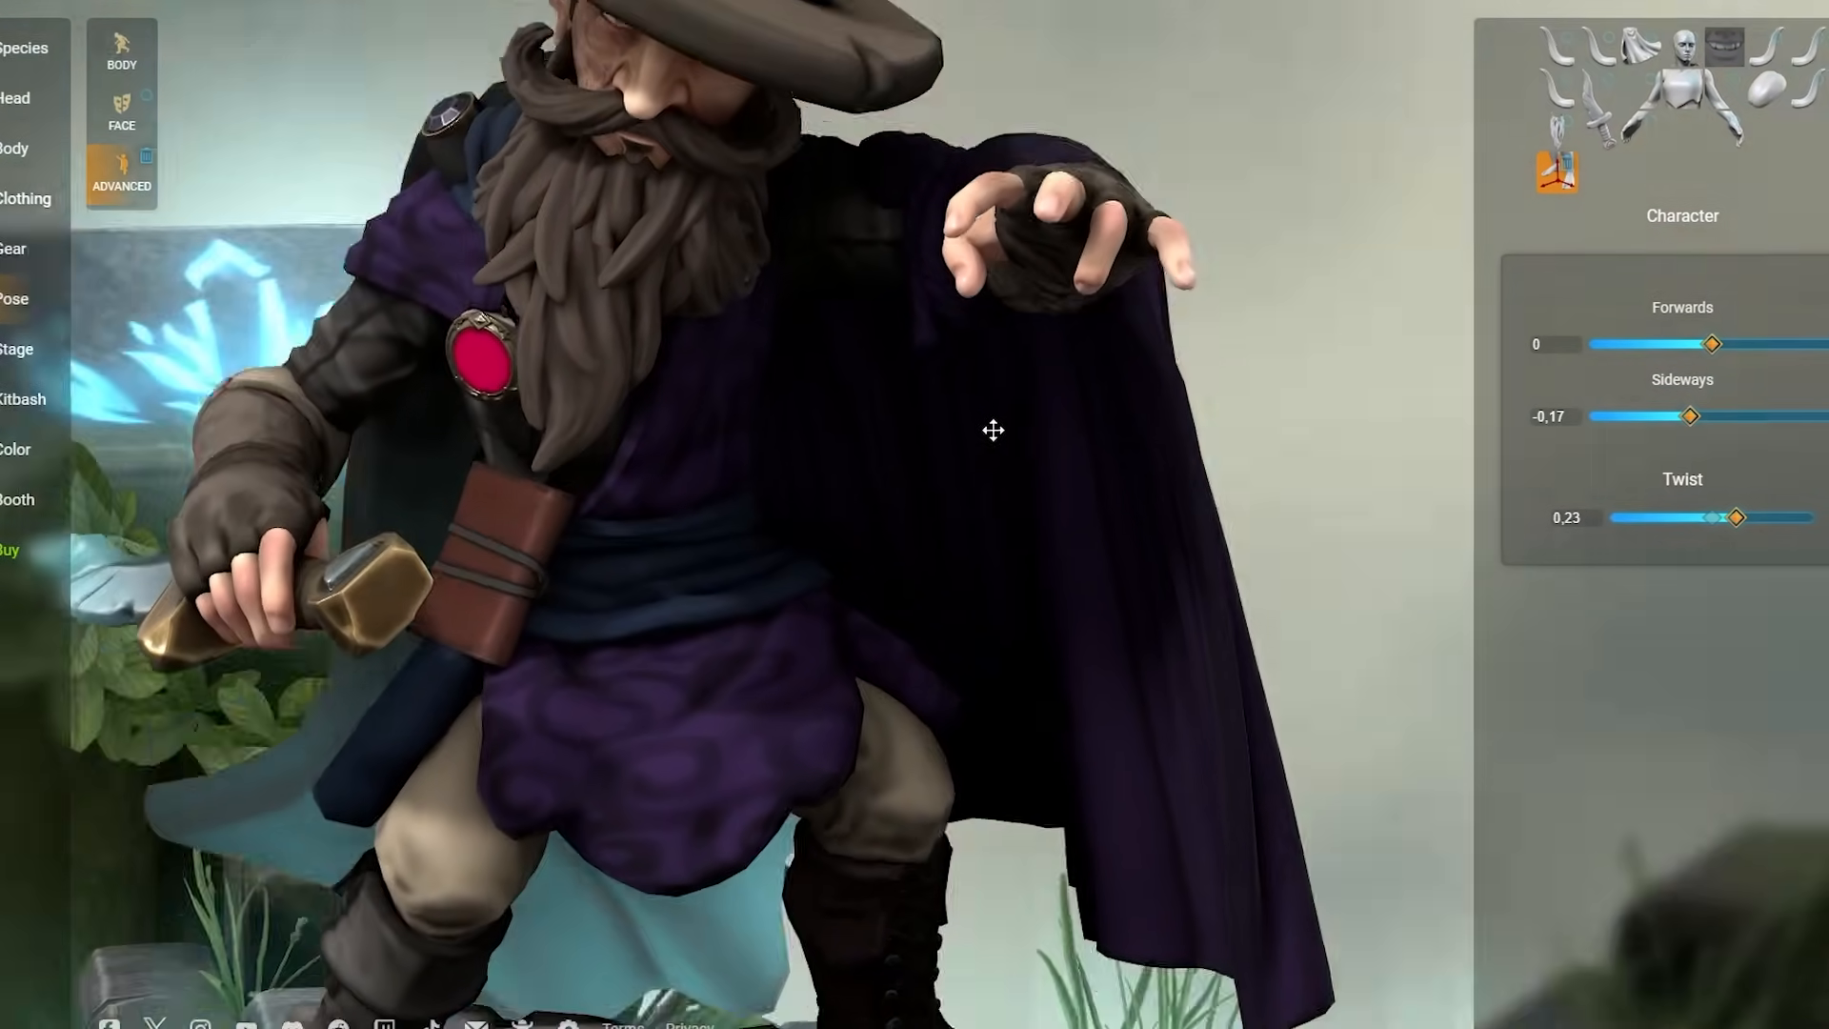
pyautogui.moveTo(992, 431); pyautogui.dragTo(1156, 392)
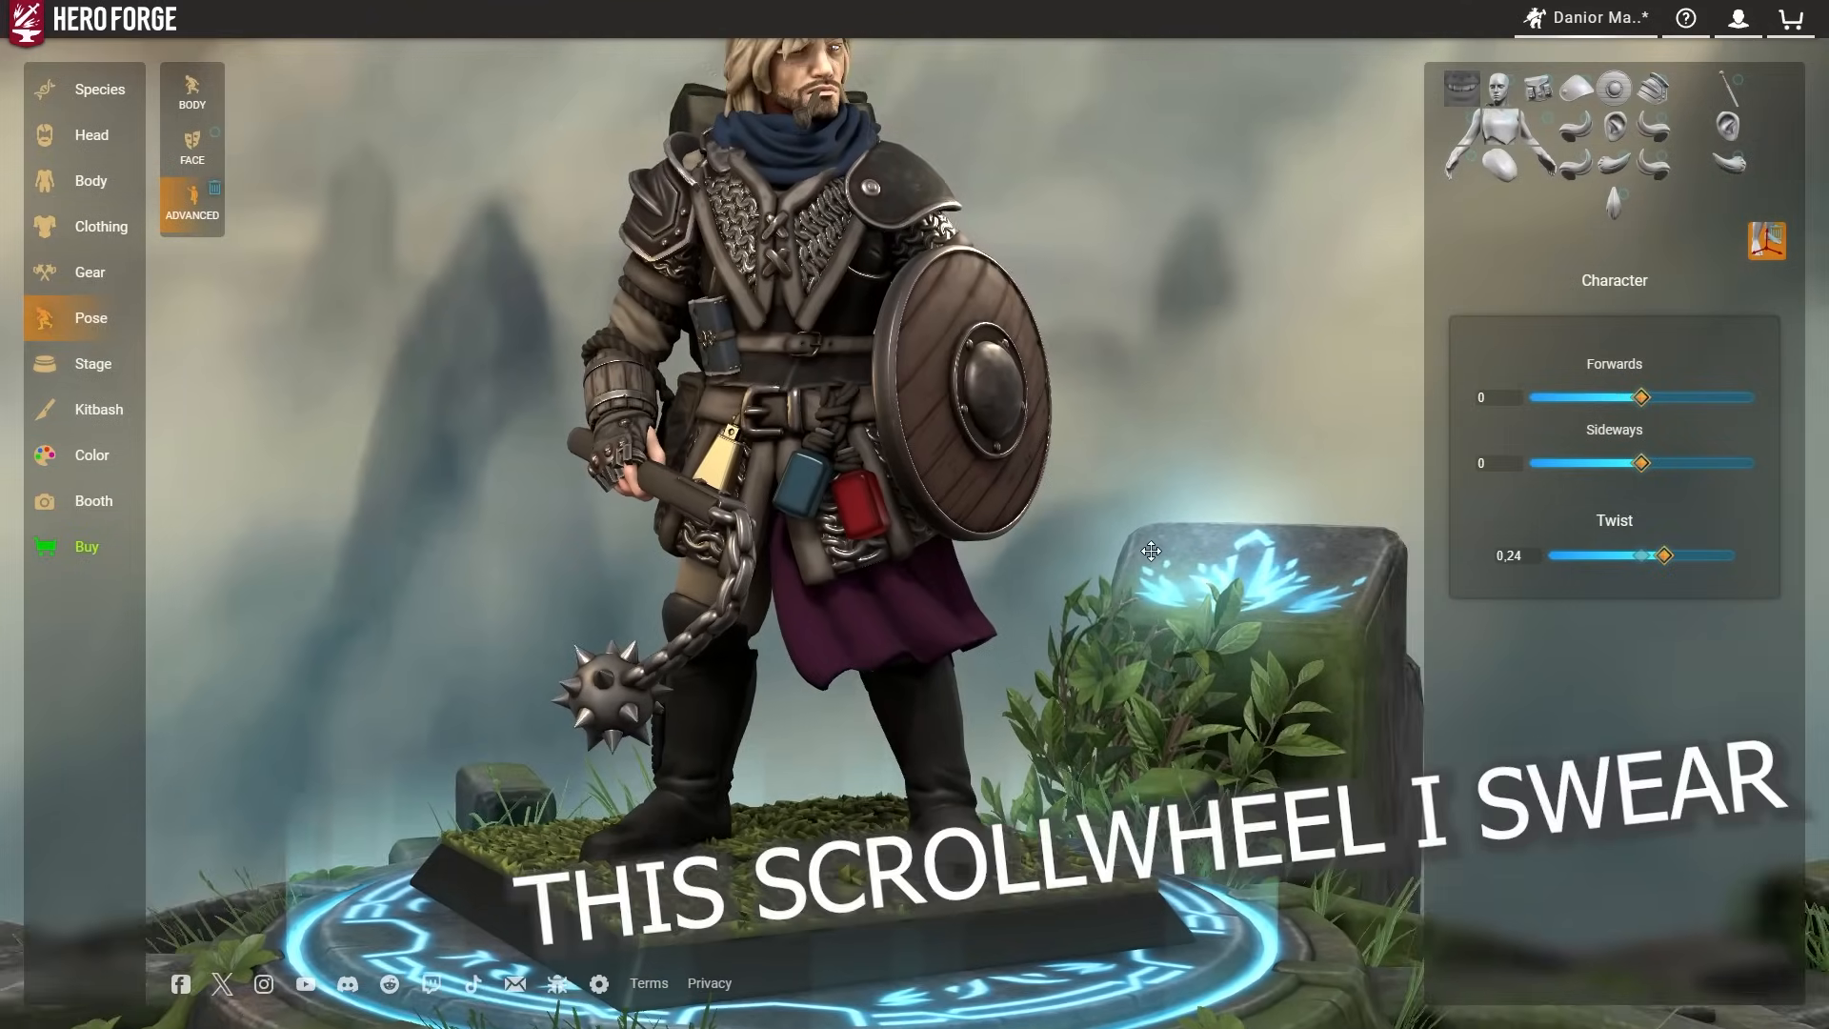
# On Danior Marik the Wanderer III, examine the purple Flowing Robes Skirt and the kitbashed Barrel bracer up close.
pyautogui.scroll(3, 1131, 409)
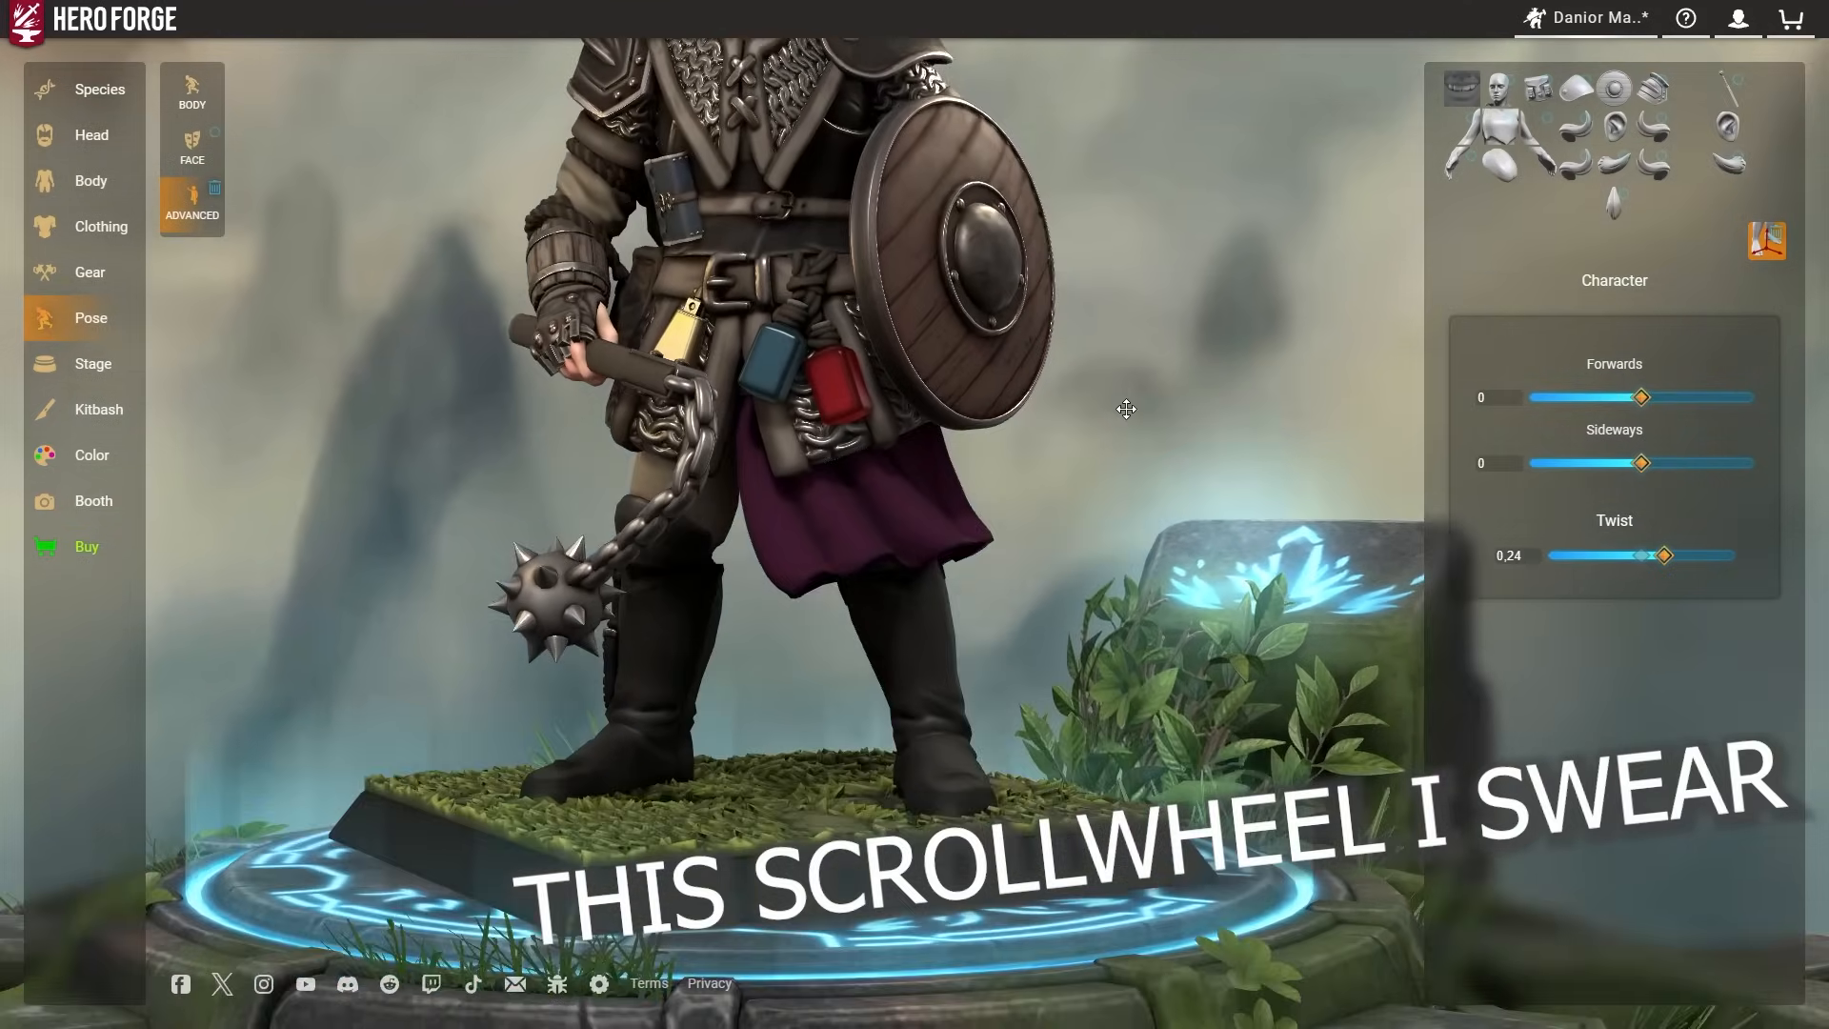
pyautogui.scroll(-5, 1146, 540)
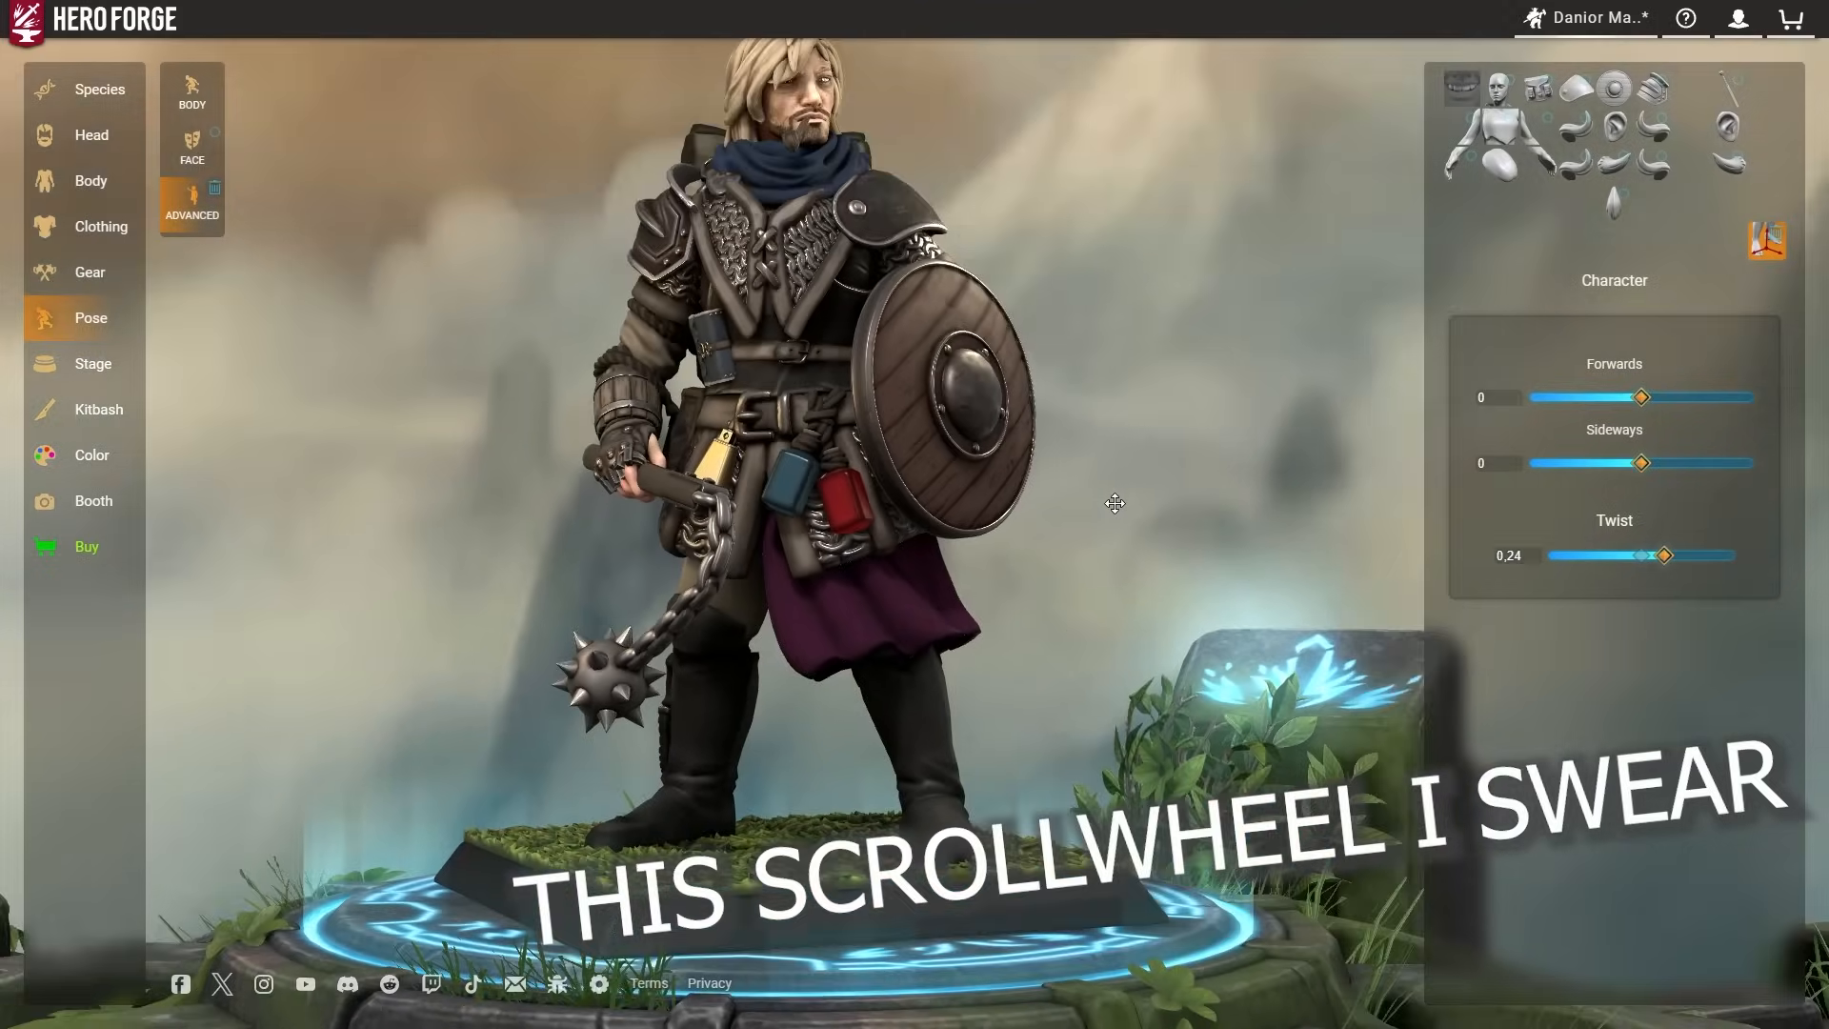
pyautogui.moveTo(1125, 505); pyautogui.dragTo(784, 473)
pyautogui.scroll(4, 784, 474)
pyautogui.moveTo(784, 473); pyautogui.dragTo(820, 591, button='right')
pyautogui.moveTo(1001, 534); pyautogui.dragTo(794, 410)
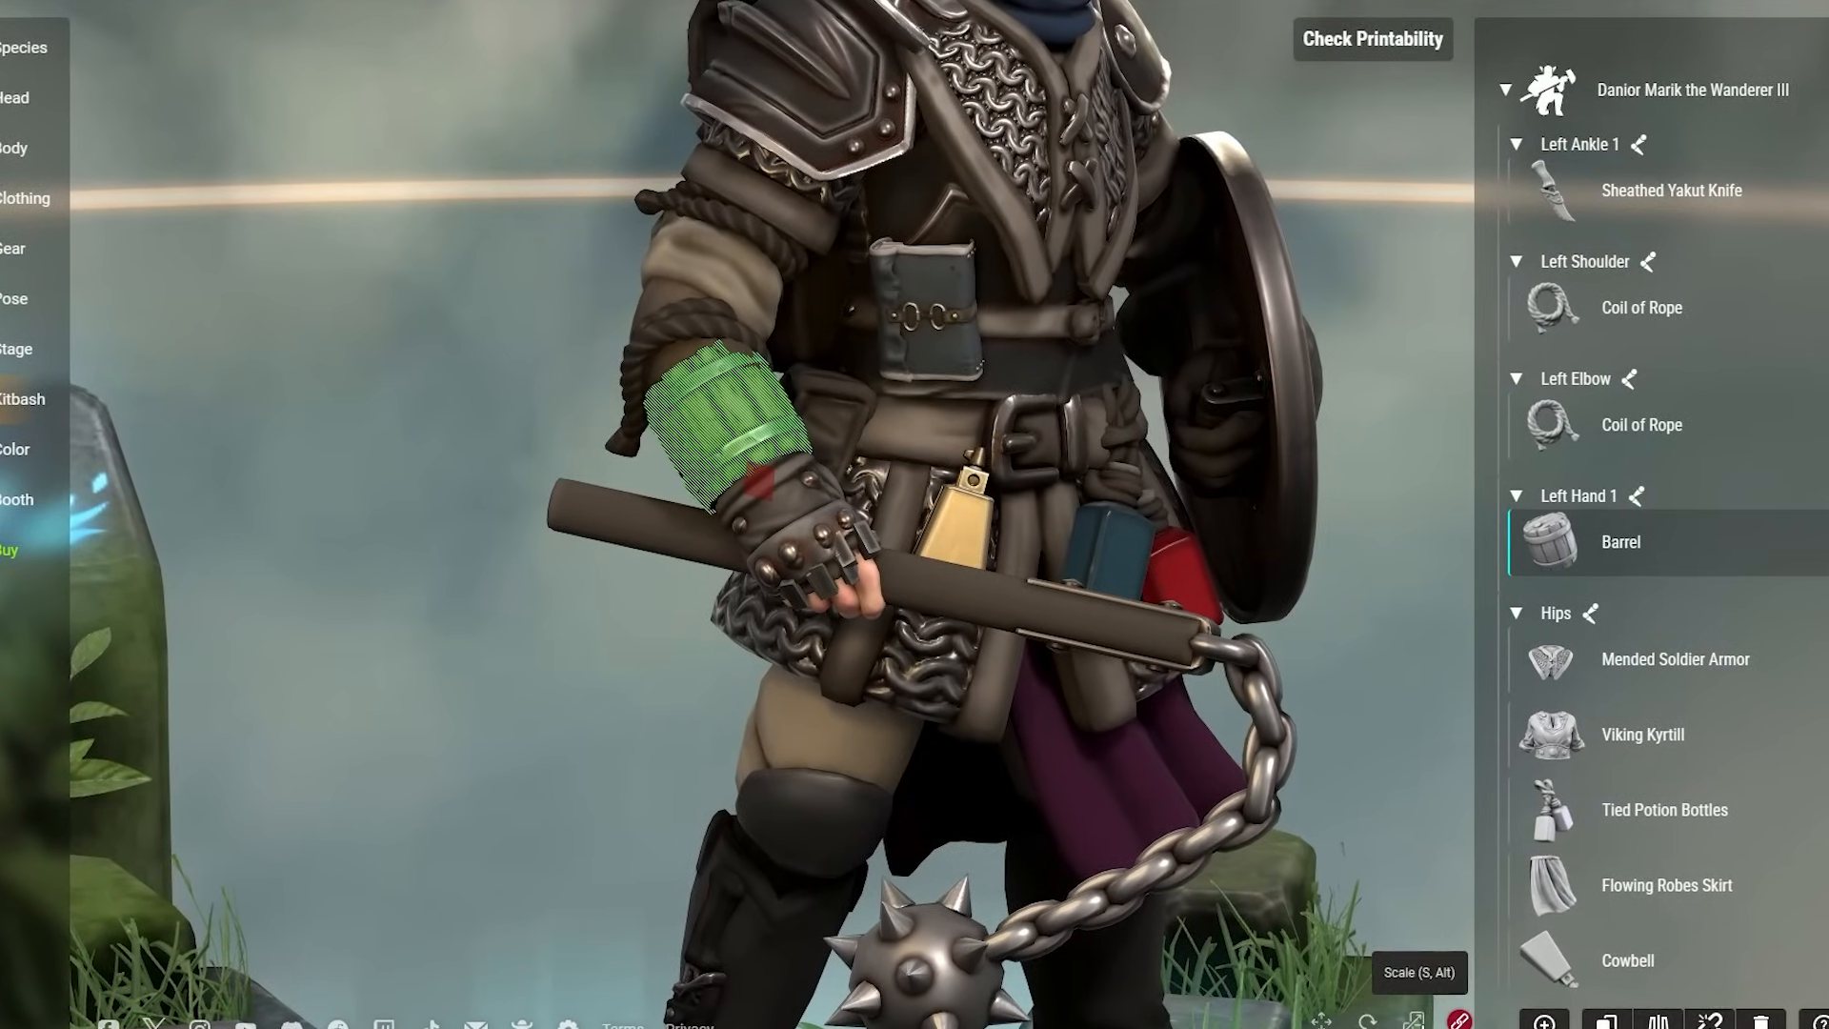
# On the Dungeon Master figure, position the Elegant War Hammer head above the back shield and turn the Frying Pan out beside the hood.
pyautogui.moveTo(1329, 423); pyautogui.dragTo(1262, 481)
pyautogui.moveTo(1321, 605); pyautogui.dragTo(1355, 685)
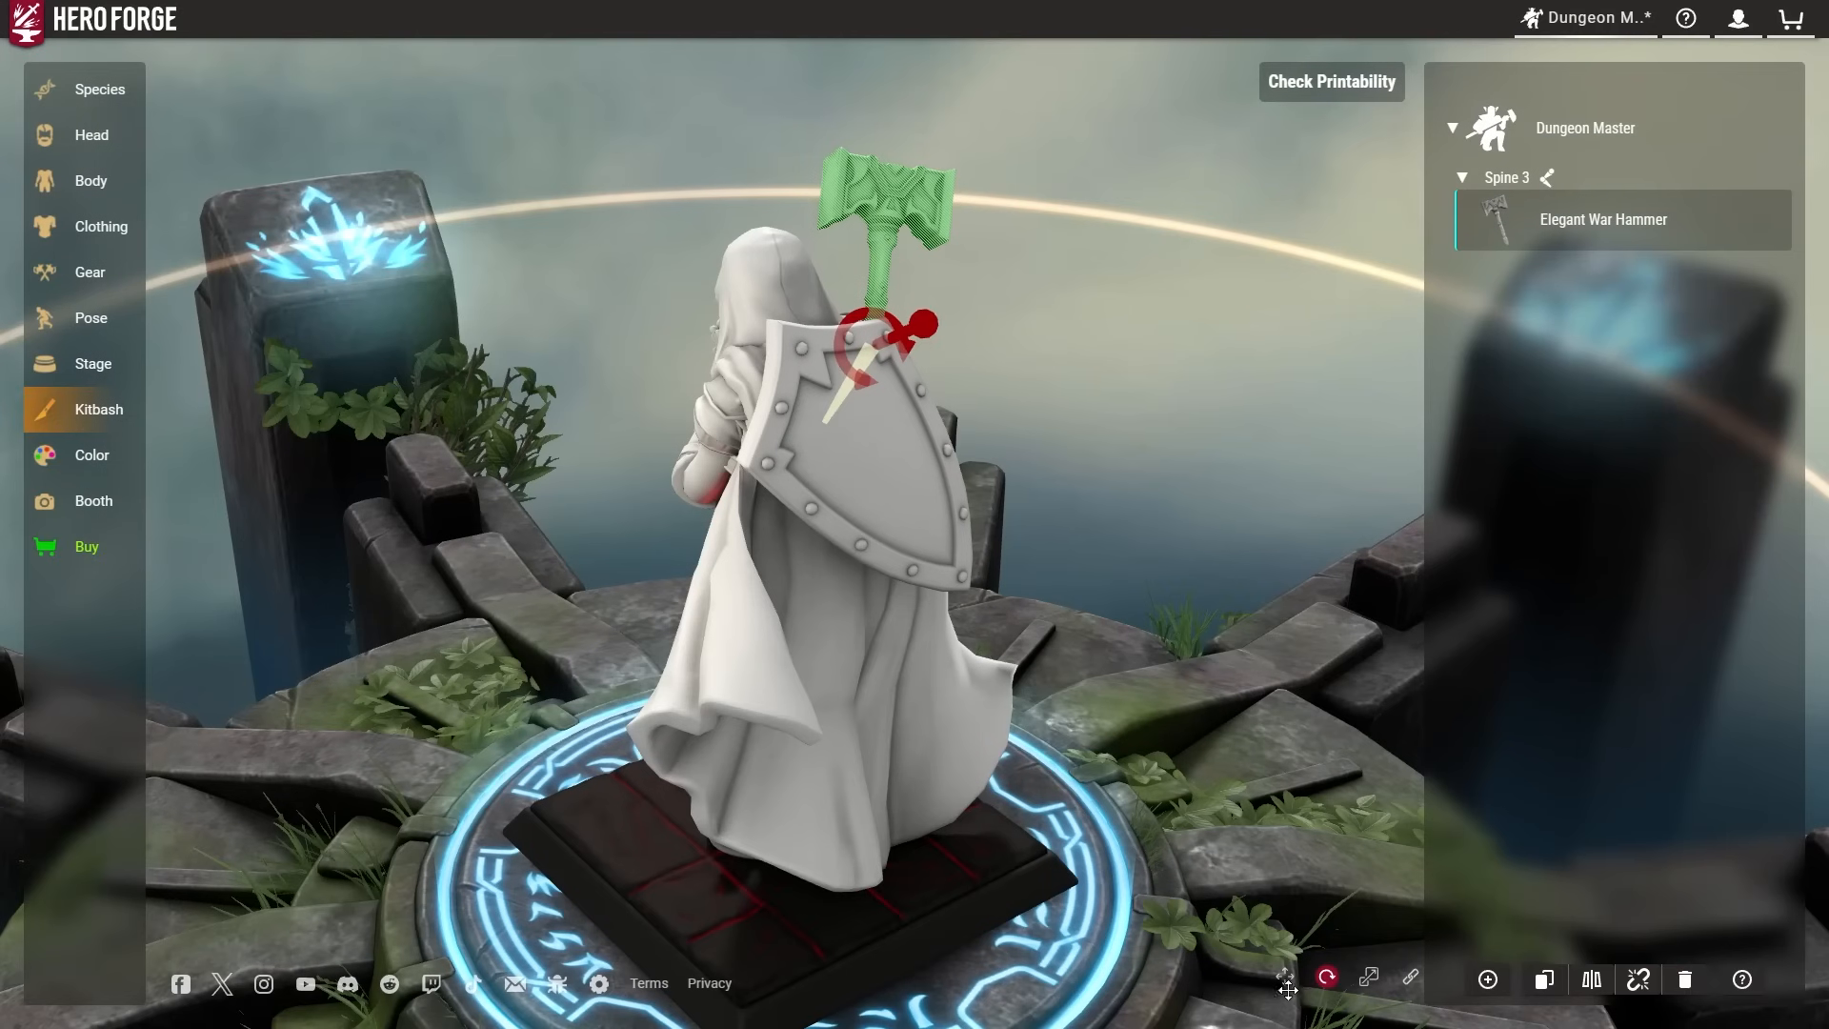
pyautogui.moveTo(1069, 400)
pyautogui.mouseDown()
pyautogui.moveTo(1069, 534)
pyautogui.moveTo(1069, 422)
pyautogui.mouseUp()
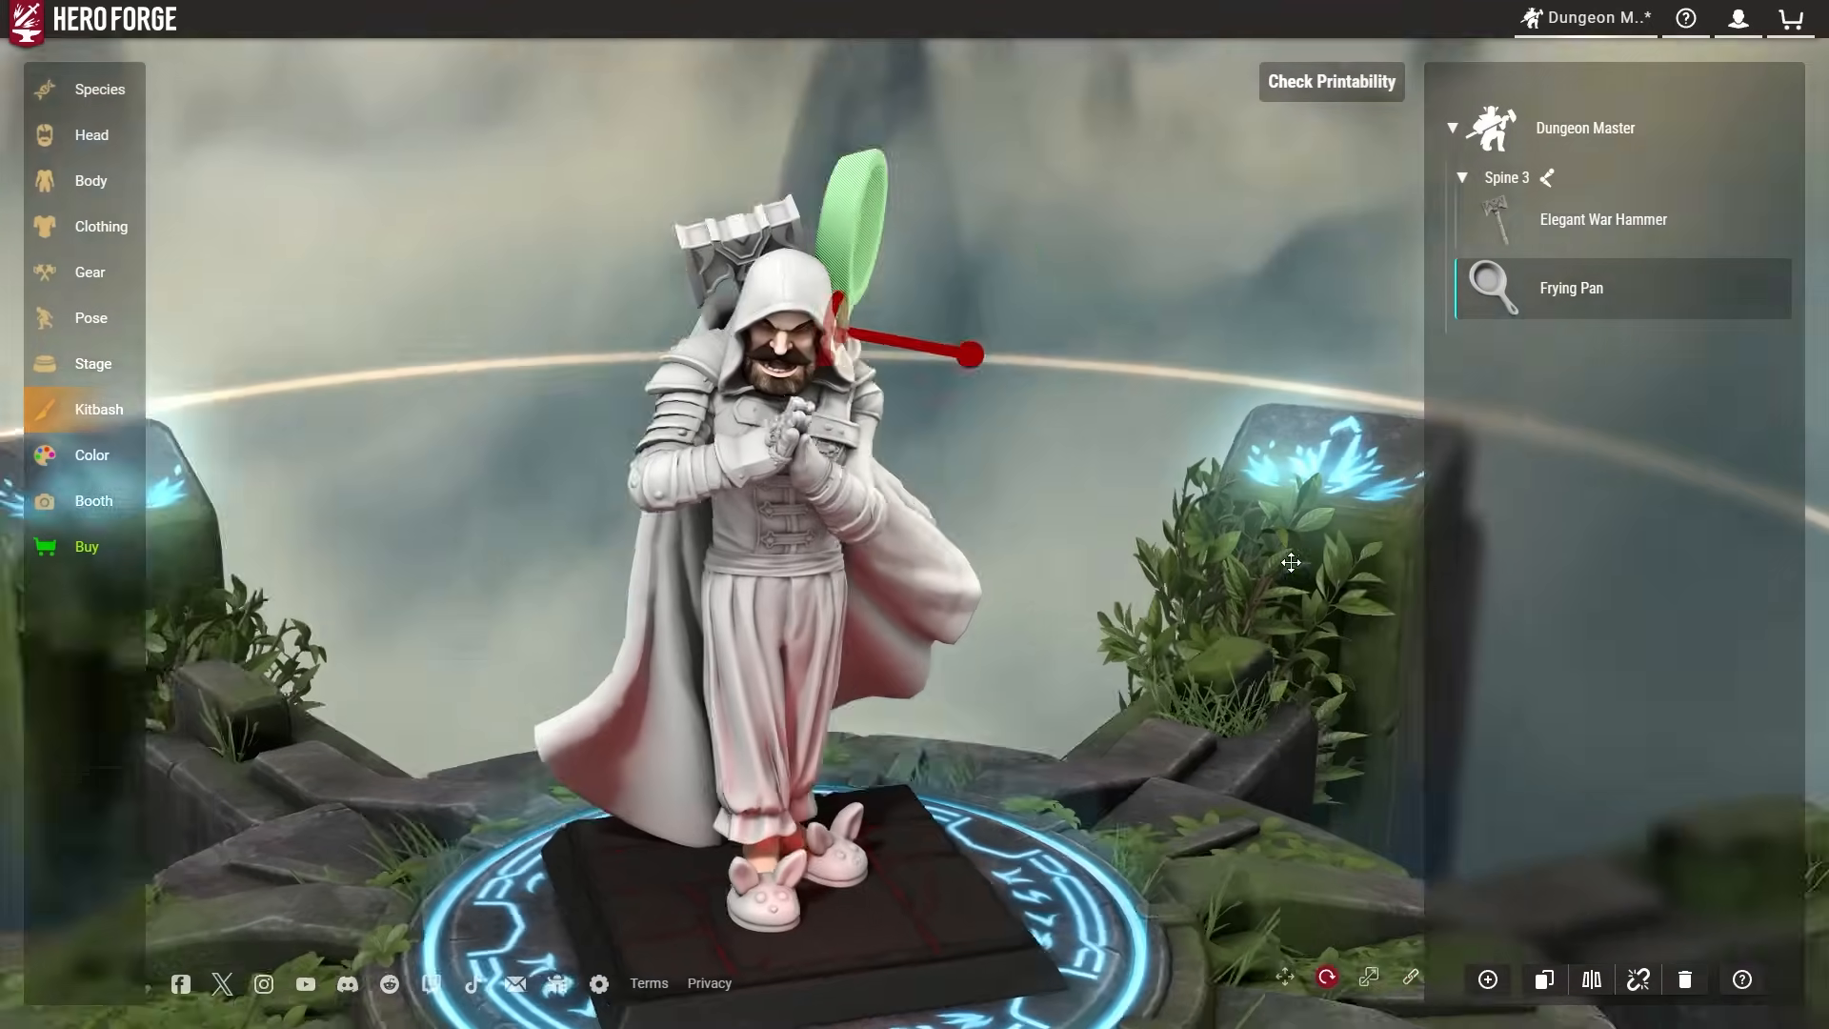
pyautogui.moveTo(1291, 562); pyautogui.dragTo(1329, 568)
pyautogui.moveTo(970, 353); pyautogui.dragTo(916, 305)
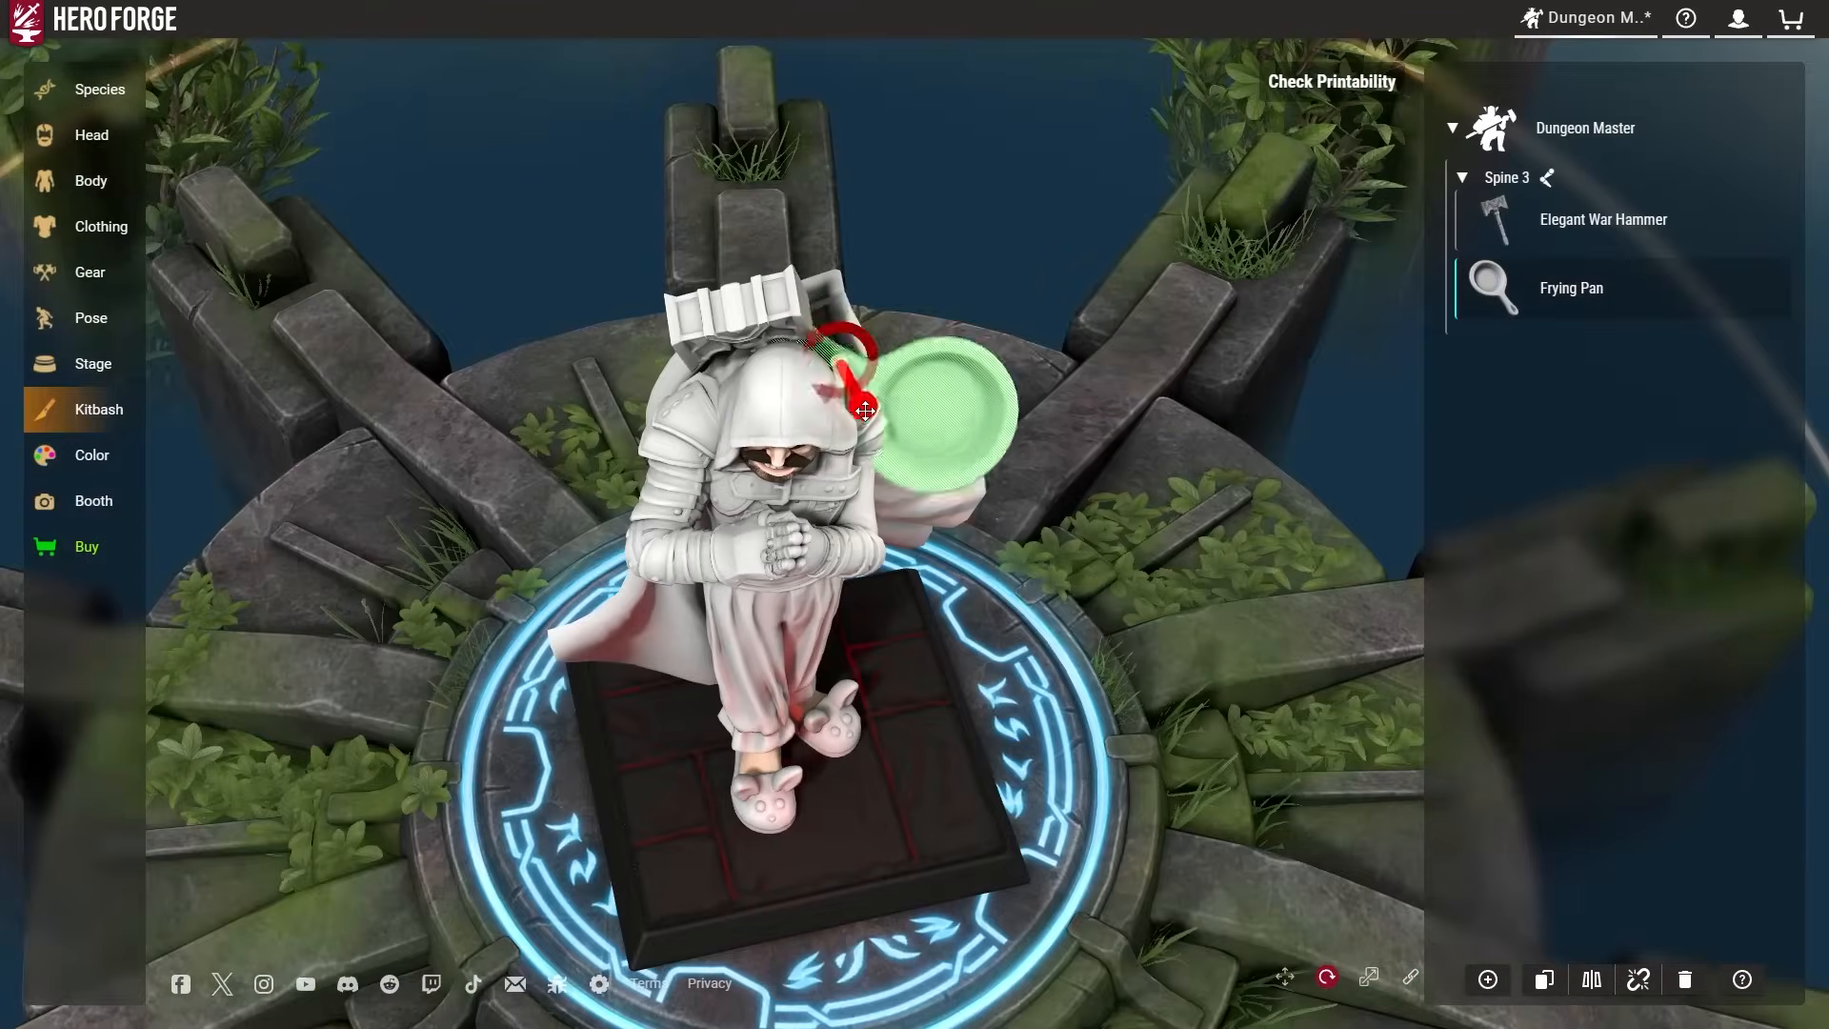
pyautogui.moveTo(641, 370); pyautogui.dragTo(864, 277)
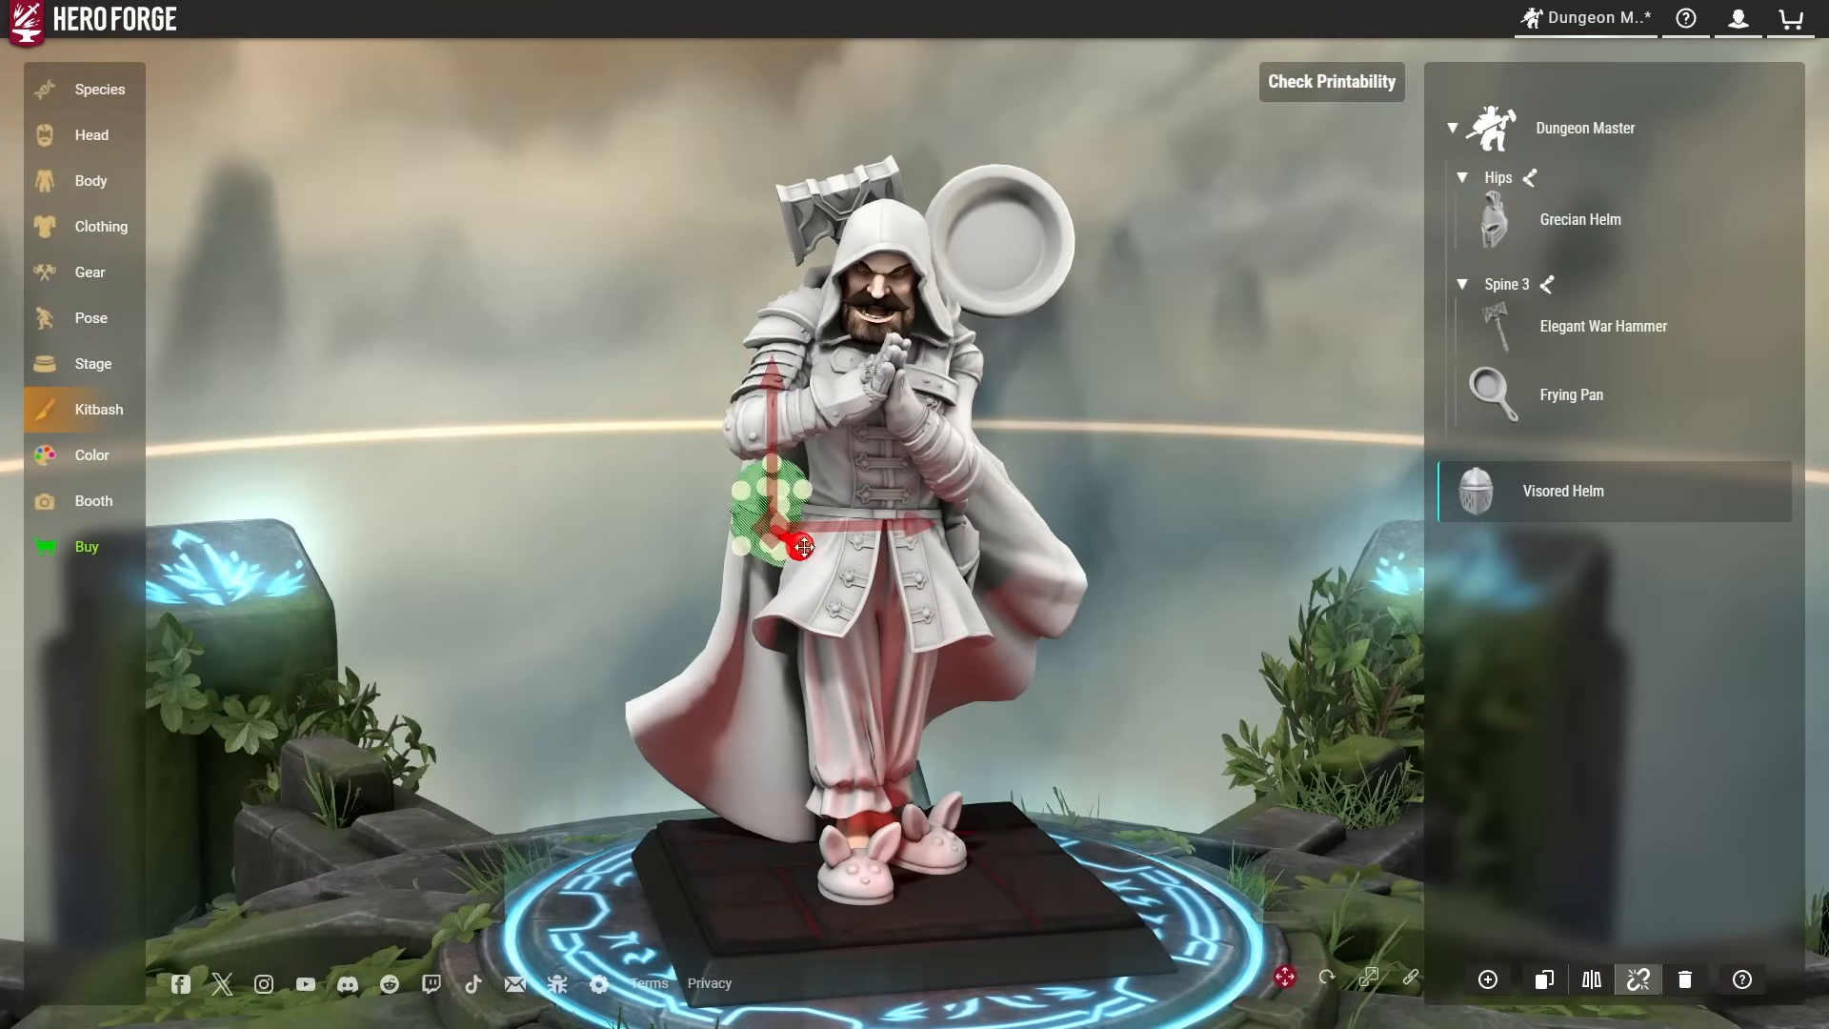
# Attach the Visored Helm at the Dungeon Master's right hip and fit the Crescent Sword to hang at the front of his coat.
pyautogui.moveTo(1086, 679); pyautogui.dragTo(861, 676)
pyautogui.press('e')
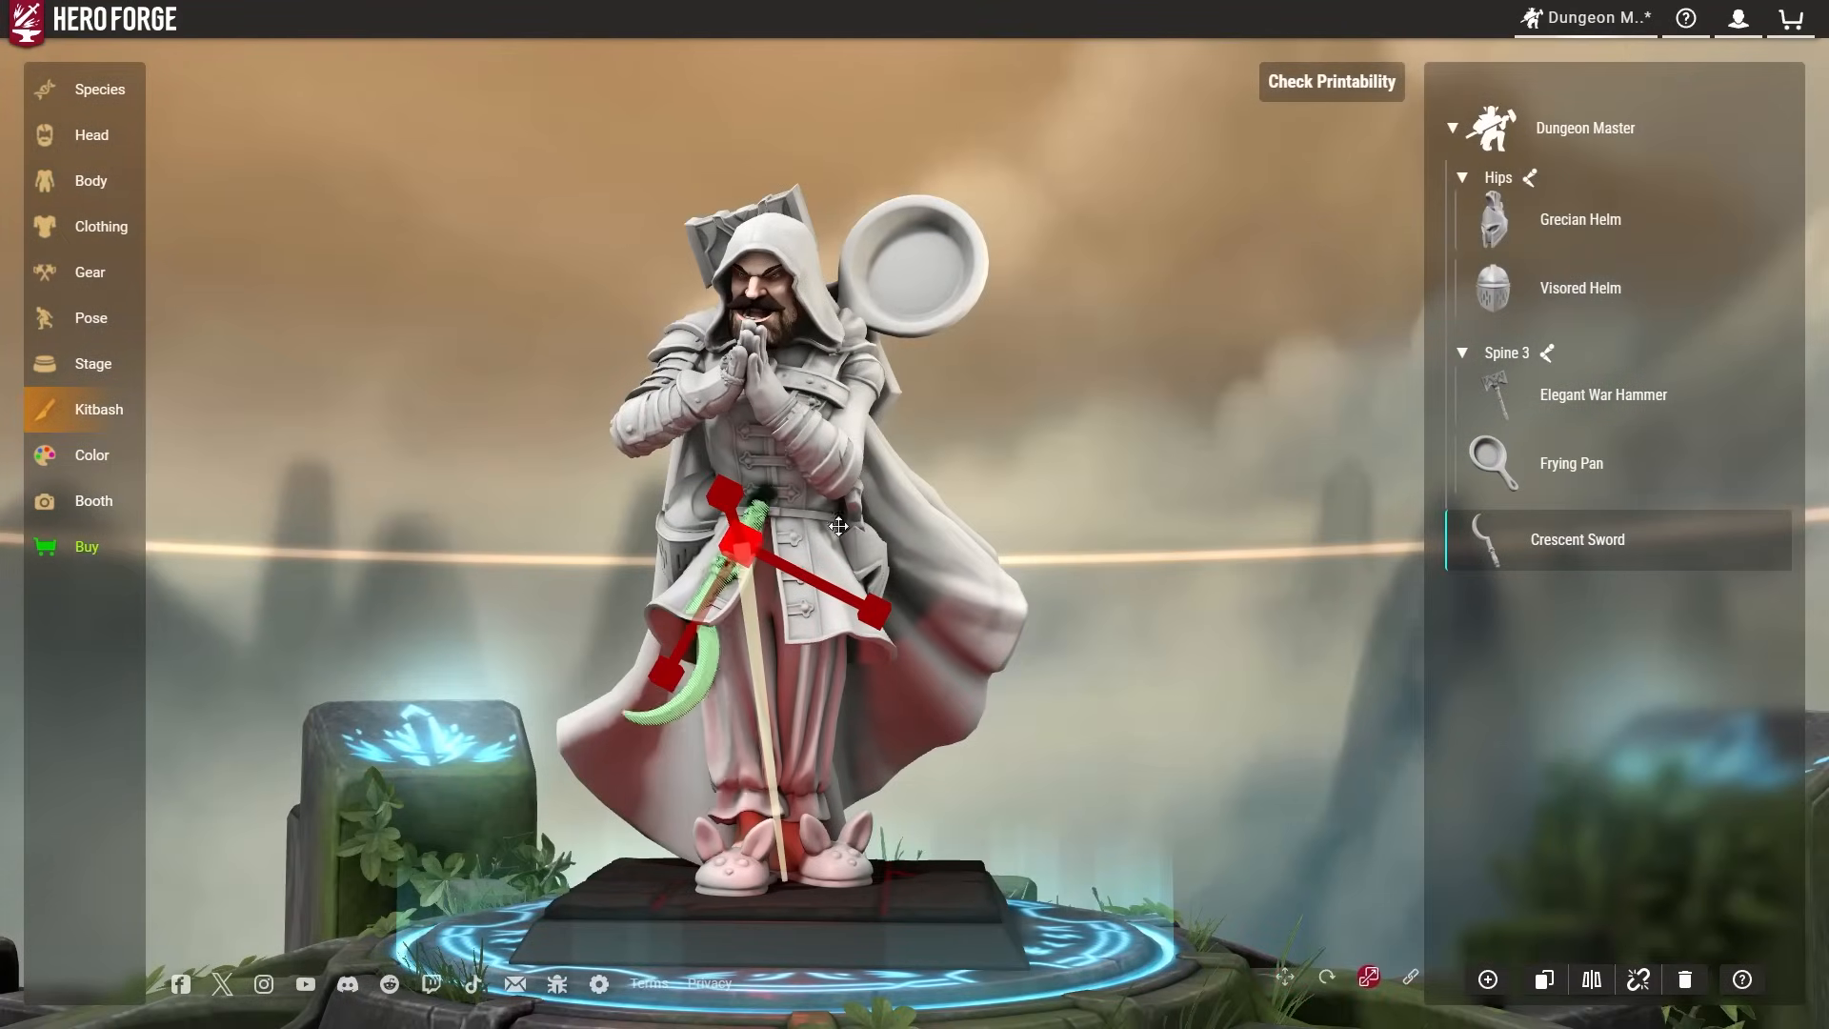
pyautogui.moveTo(1142, 719); pyautogui.dragTo(912, 597)
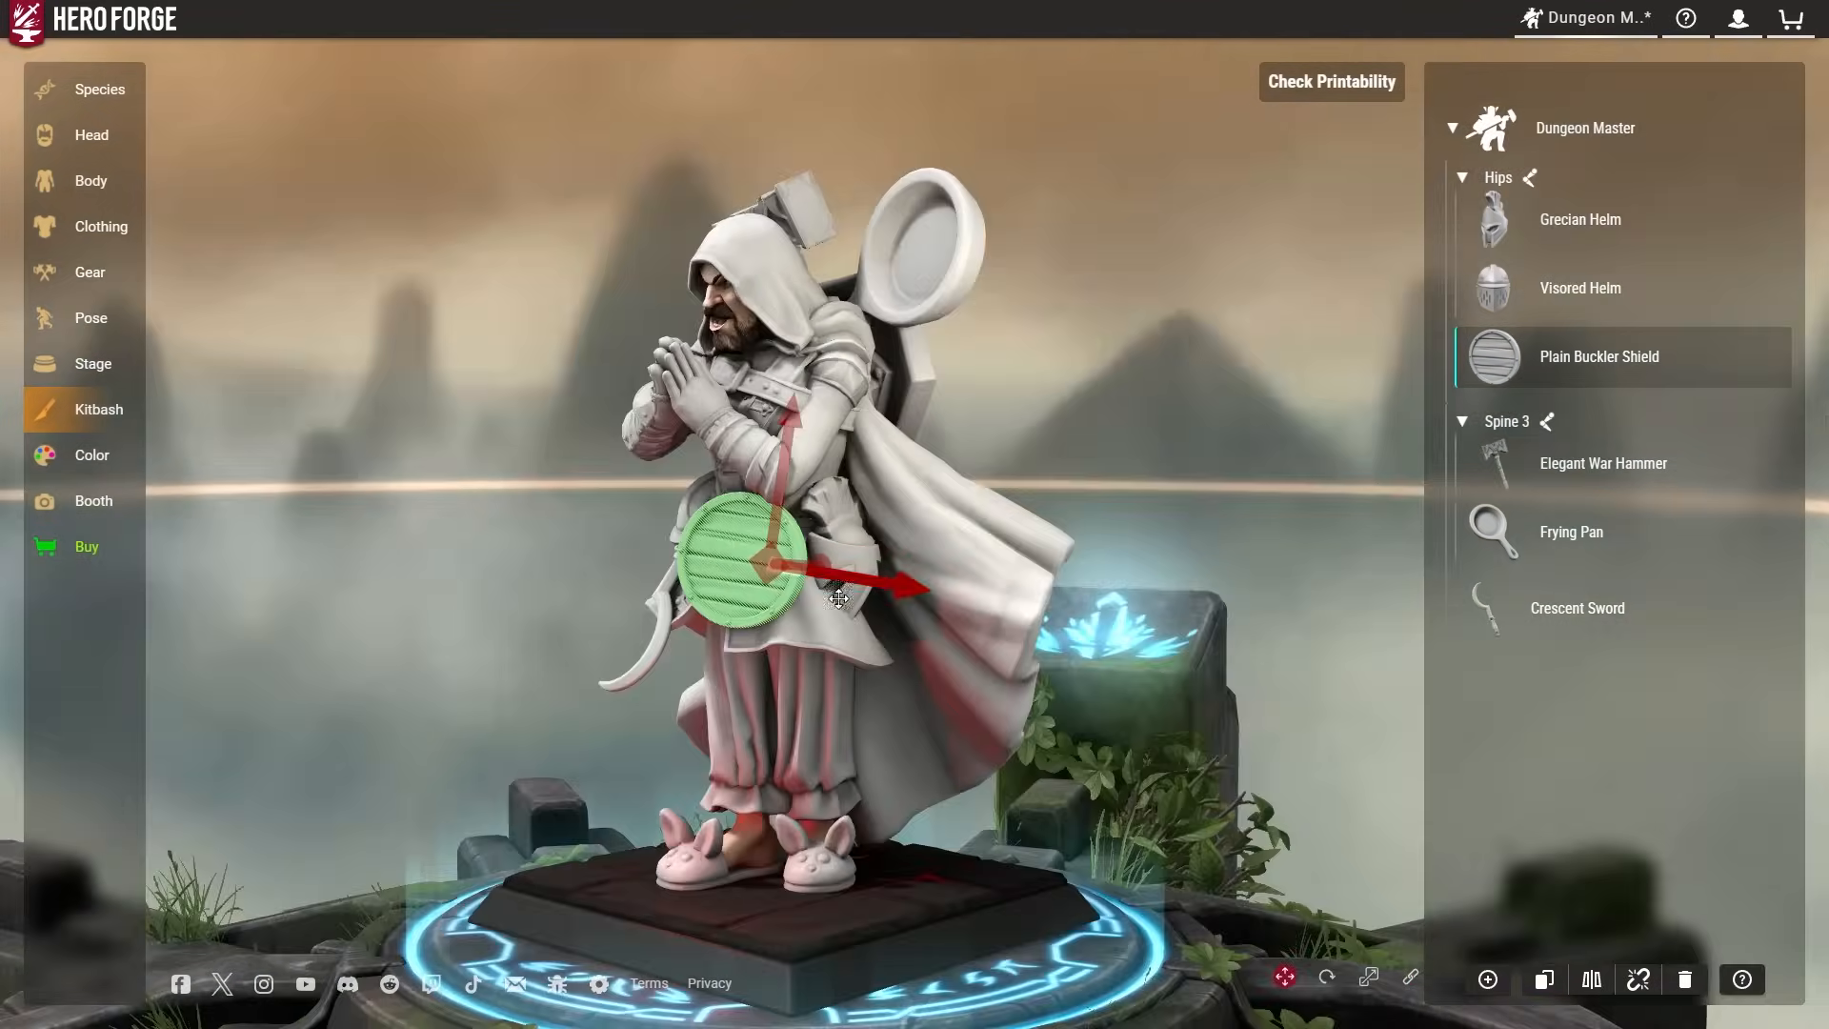
# Move and rotate the Plain Buckler Shield so it hangs at the front of the Dungeon Master's left hip.
pyautogui.click(1286, 976)
pyautogui.click(1341, 978)
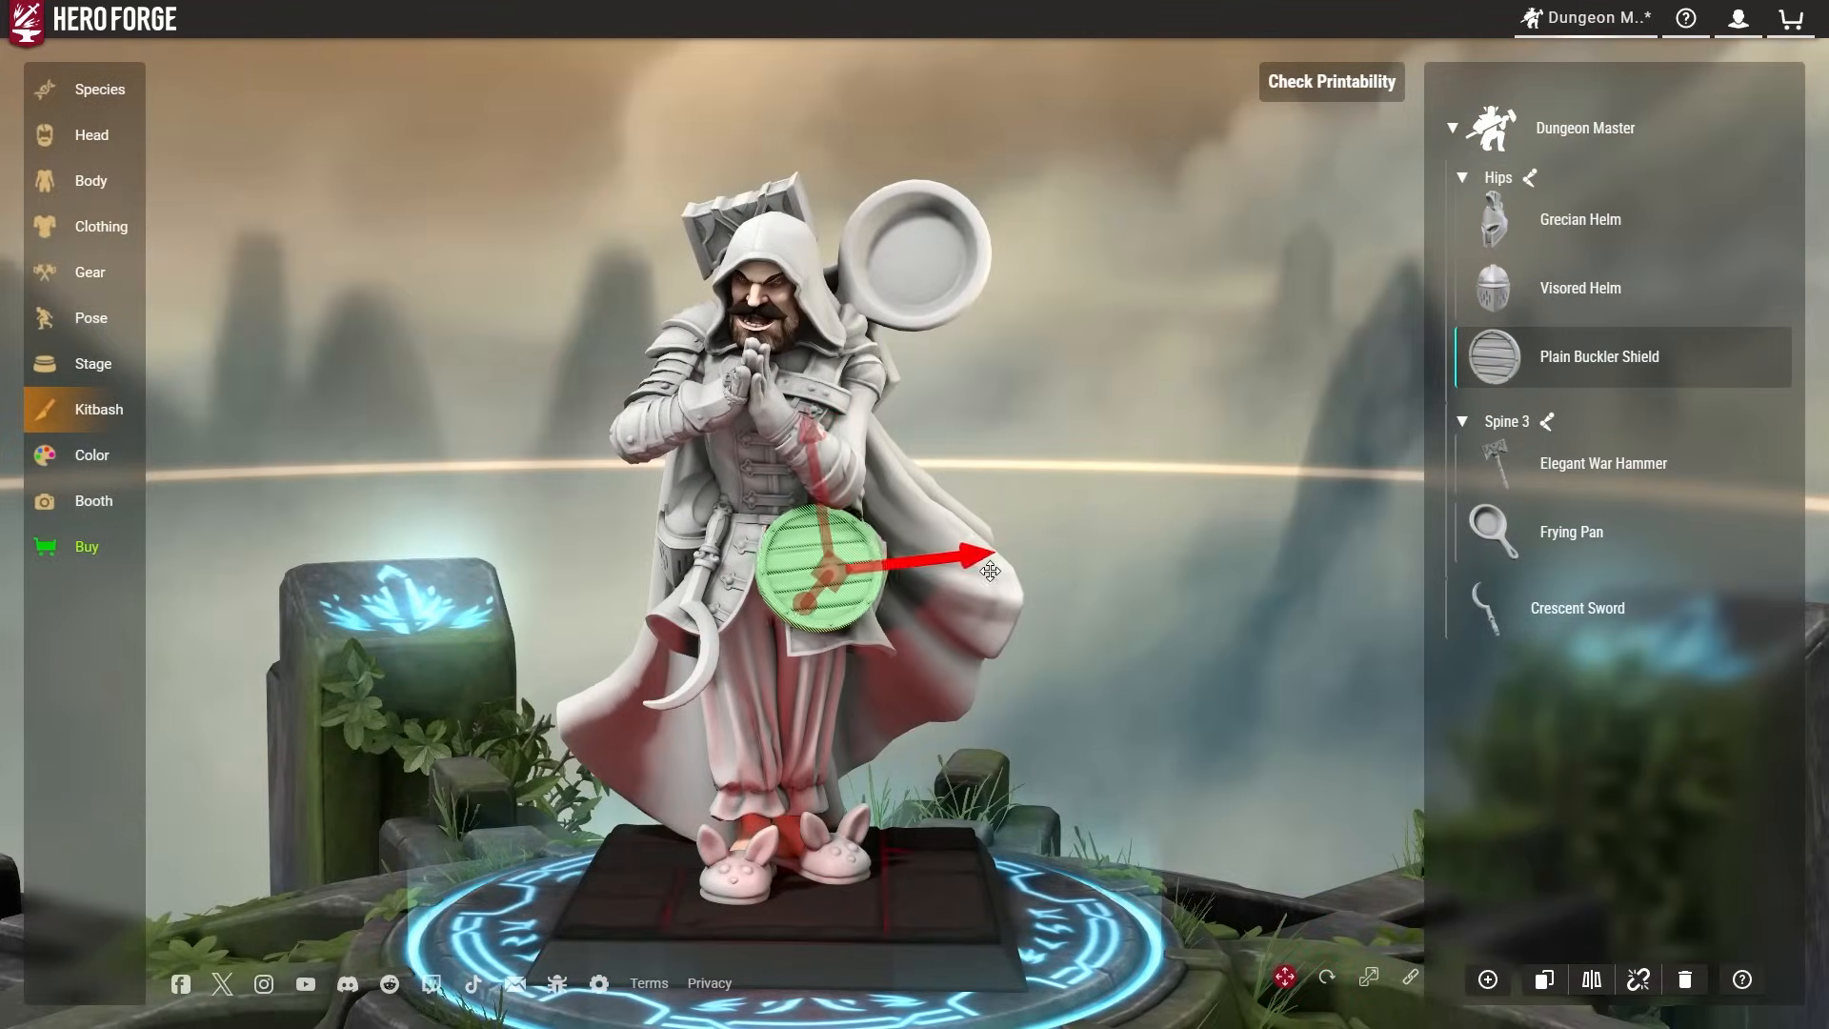
pyautogui.moveTo(1068, 648); pyautogui.dragTo(1058, 743)
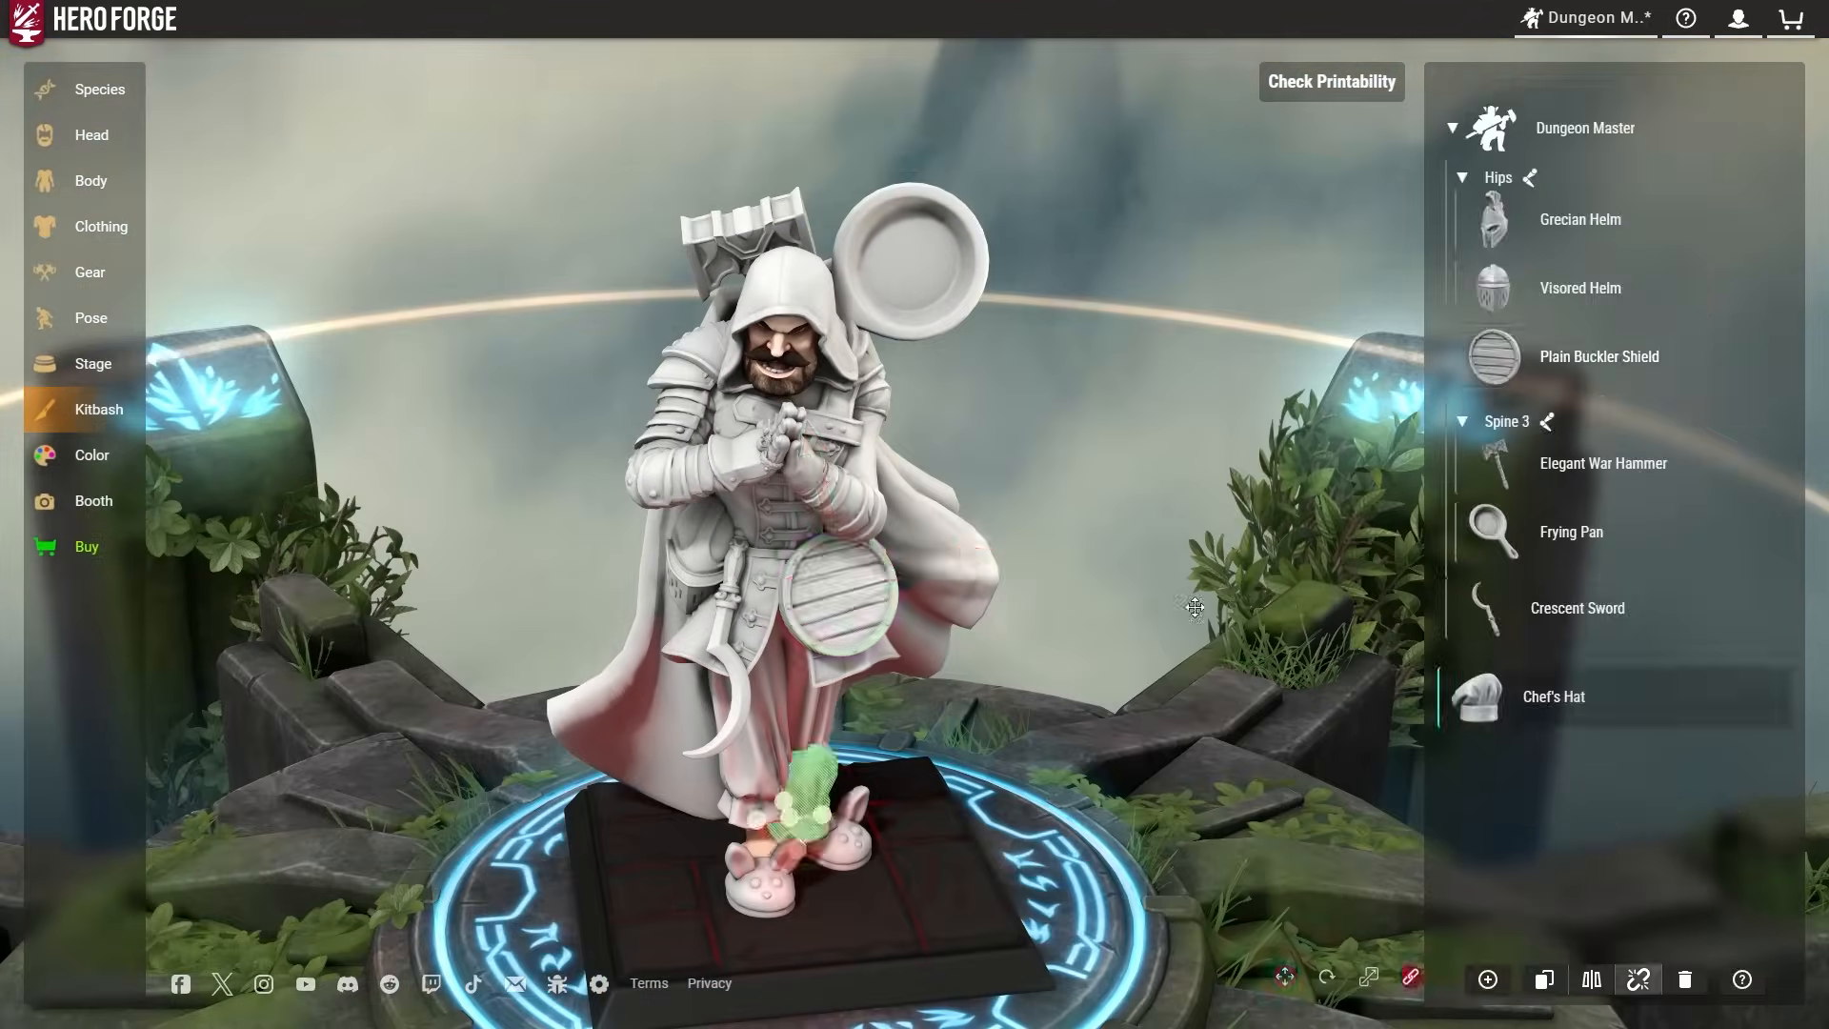
# Seat the Chef's Hat on top of the Dungeon Master's hood, adjusting its size, tilt and position from several sides.
pyautogui.moveTo(1195, 607); pyautogui.dragTo(1185, 343)
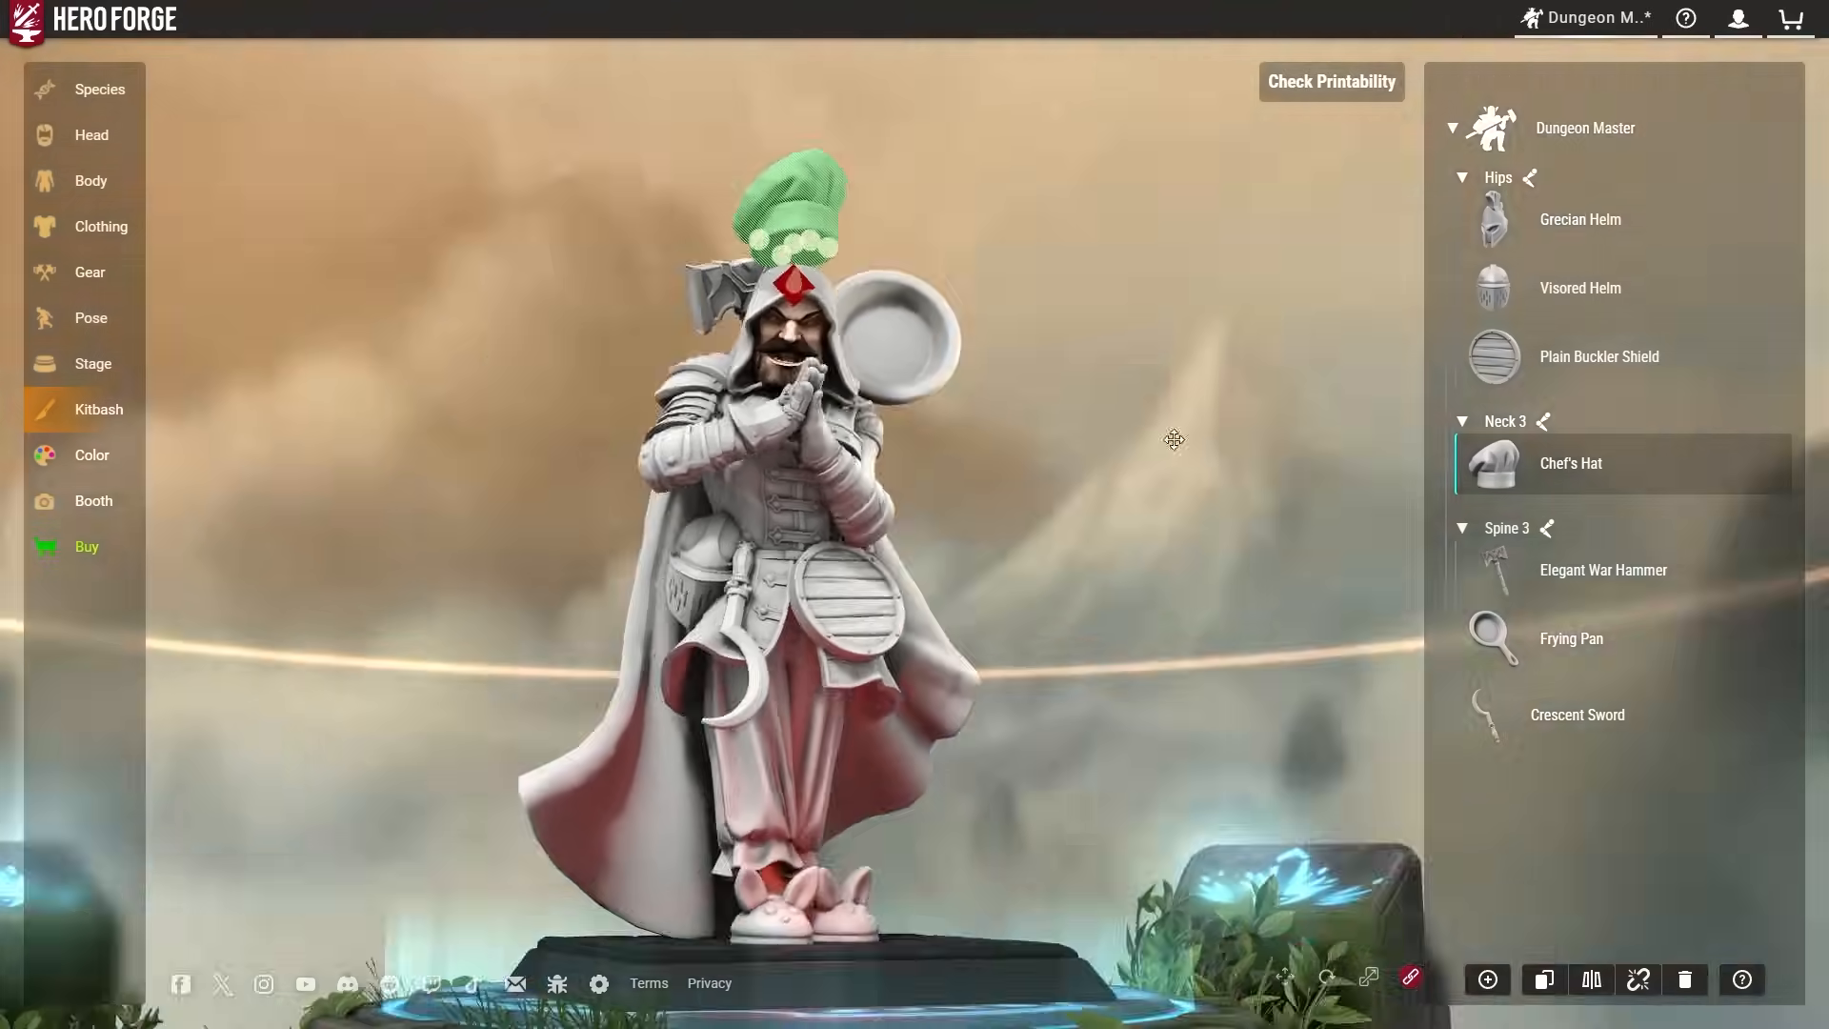
pyautogui.moveTo(953, 476); pyautogui.dragTo(612, 390)
pyautogui.moveTo(980, 389); pyautogui.dragTo(638, 449)
pyautogui.click(1369, 976)
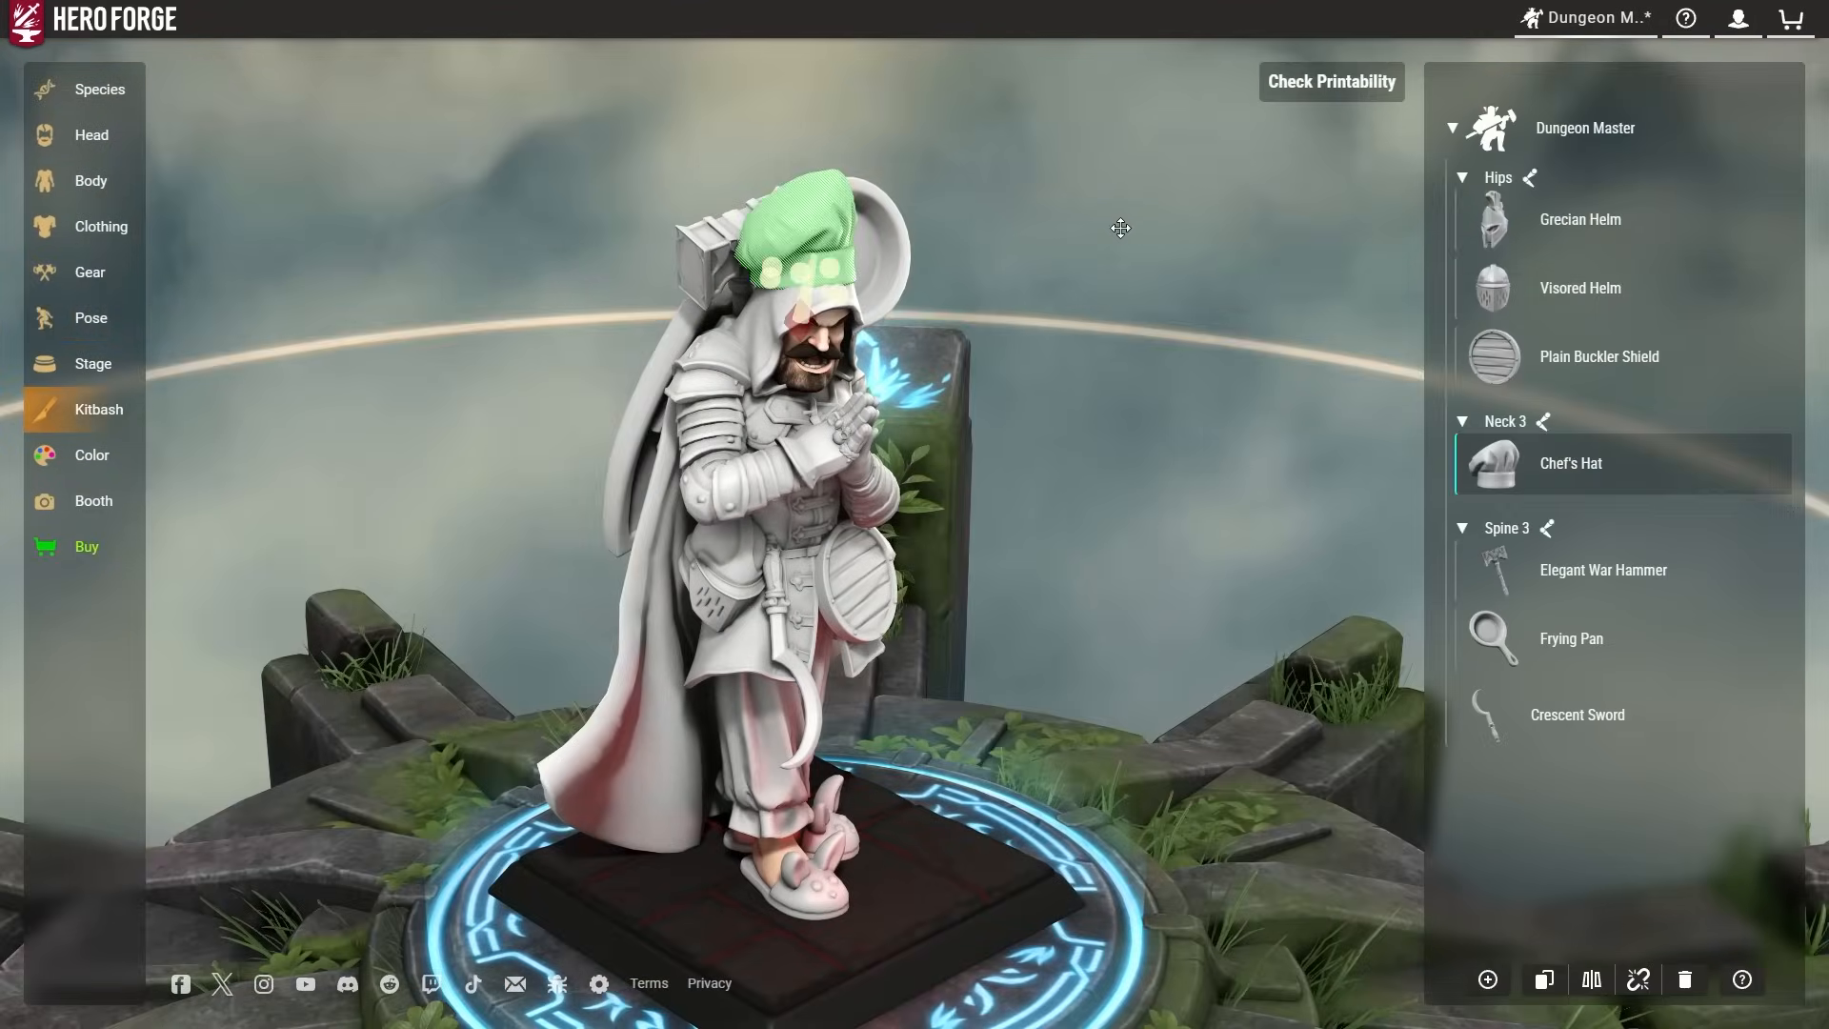
pyautogui.moveTo(1120, 228); pyautogui.dragTo(1278, 486)
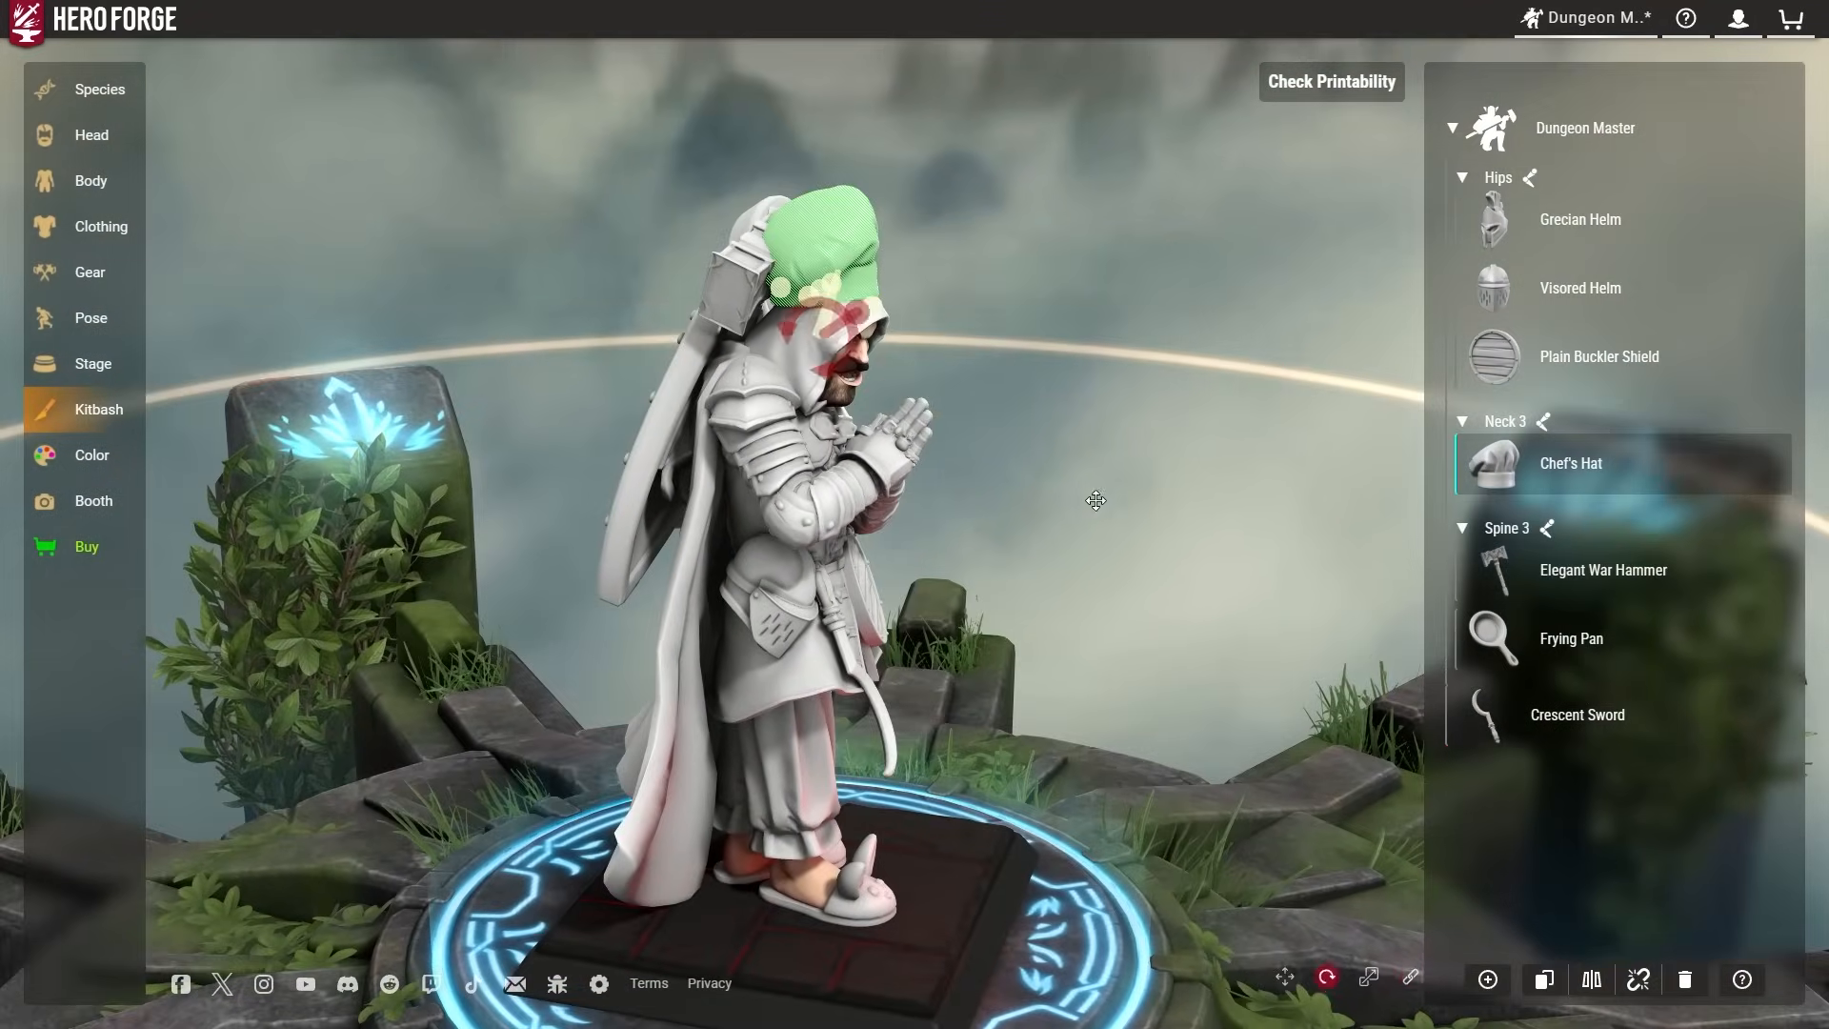
pyautogui.moveTo(1156, 575); pyautogui.dragTo(1205, 583)
pyautogui.click(1286, 977)
pyautogui.moveTo(1289, 948); pyautogui.dragTo(1367, 878)
pyautogui.click(1286, 977)
pyautogui.moveTo(1096, 495); pyautogui.dragTo(1388, 466)
# Rotate the Elegant War Hammer on the Dungeon Master's back and set the Right Back Item's twist to -0.16.
pyautogui.click(1572, 570)
pyautogui.click(1327, 978)
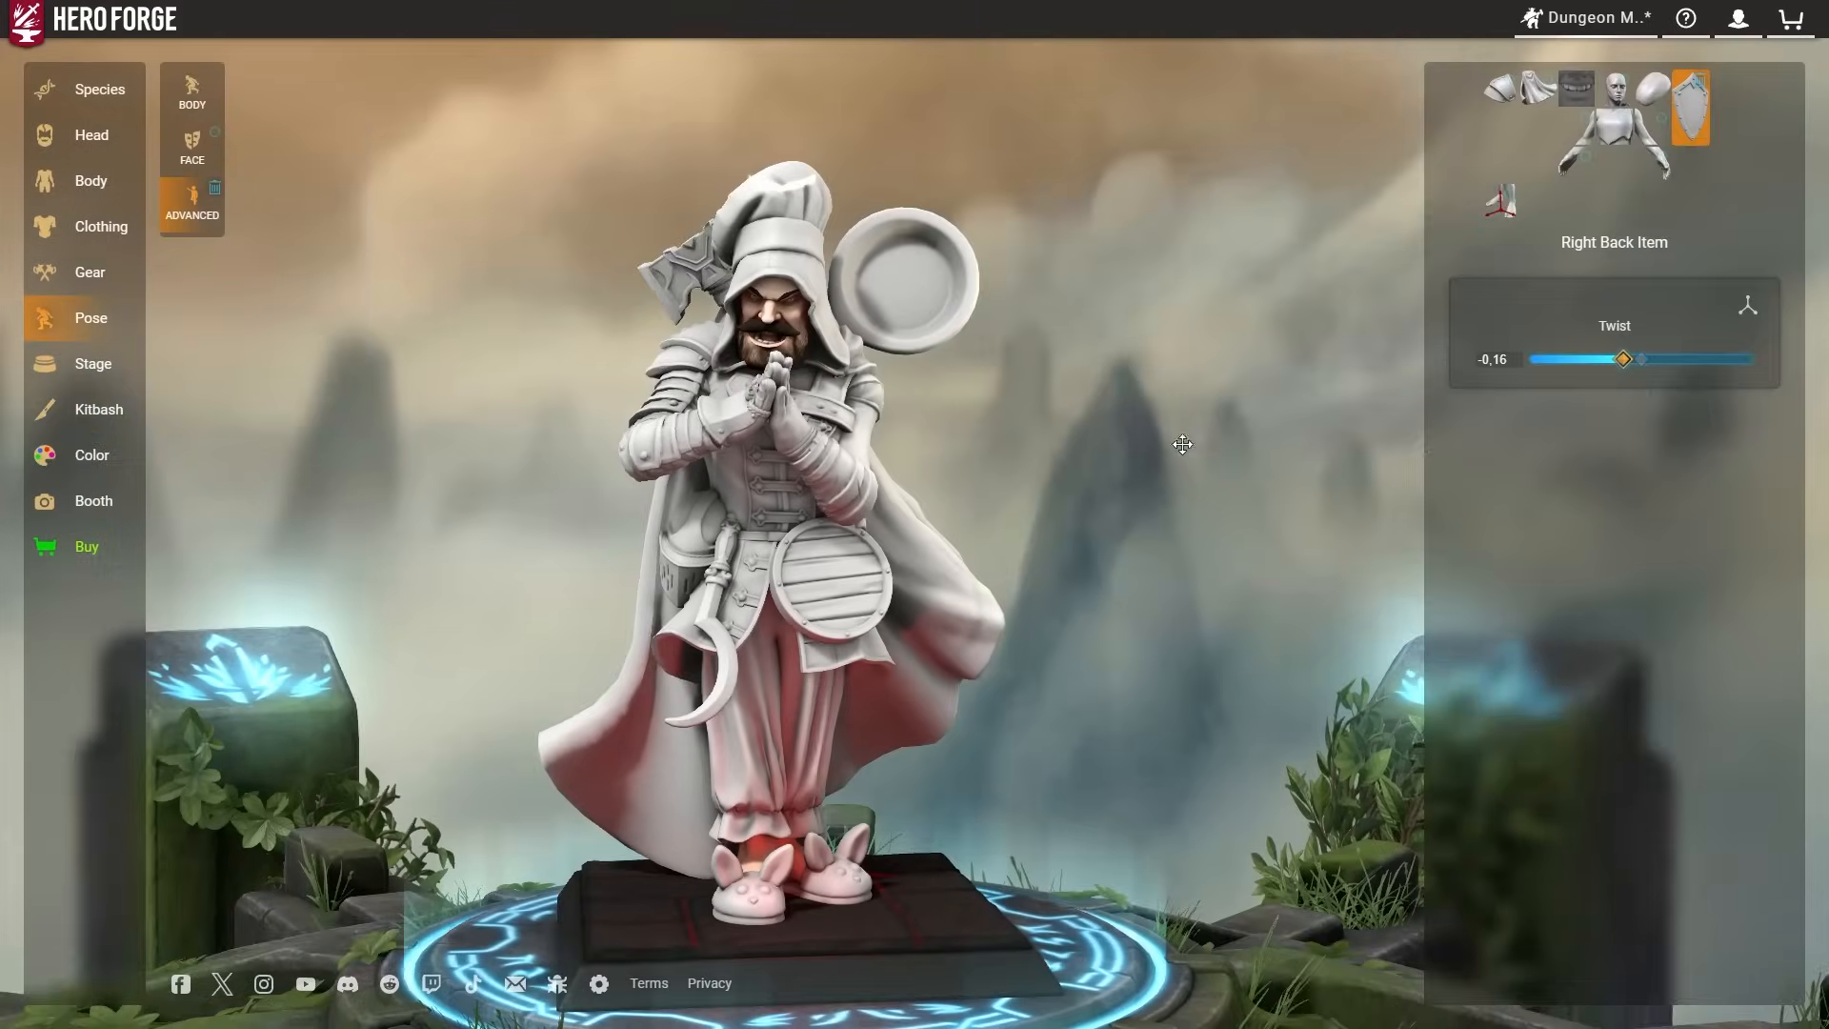
pyautogui.moveTo(1183, 444); pyautogui.dragTo(1078, 449)
pyautogui.click(99, 410)
# Look through the shoulder, over-leg and footwear clothing options available for the Dungeon Master.
pyautogui.click(106, 231)
pyautogui.click(193, 204)
pyautogui.moveTo(1220, 383); pyautogui.dragTo(1143, 381)
pyautogui.click(1774, 94)
pyautogui.moveTo(1792, 248)
pyautogui.mouseDown()
pyautogui.moveTo(1803, 172)
pyautogui.moveTo(1774, 251)
pyautogui.mouseUp()
pyautogui.moveTo(1248, 314); pyautogui.dragTo(1324, 315)
pyautogui.click(192, 368)
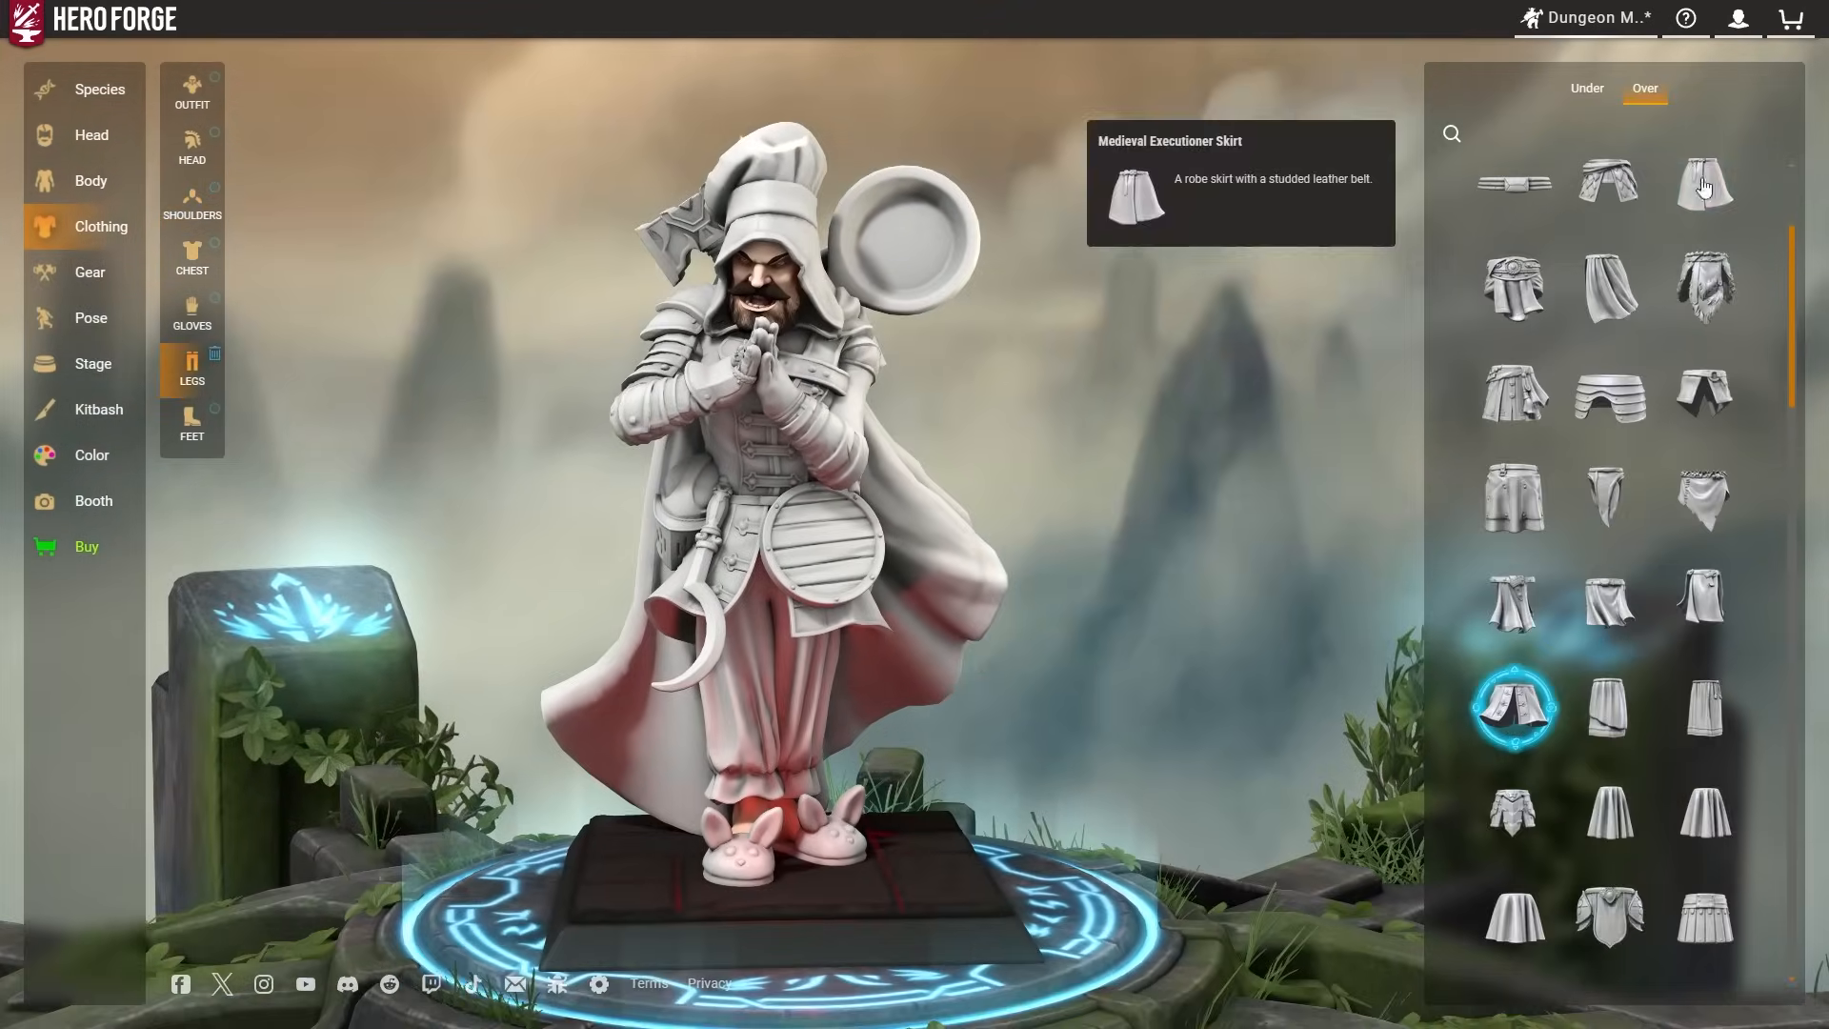
pyautogui.click(192, 423)
pyautogui.moveTo(1229, 381); pyautogui.dragTo(1153, 381)
pyautogui.moveTo(1792, 228); pyautogui.dragTo(1786, 97)
pyautogui.scroll(-10, 1776, 255)
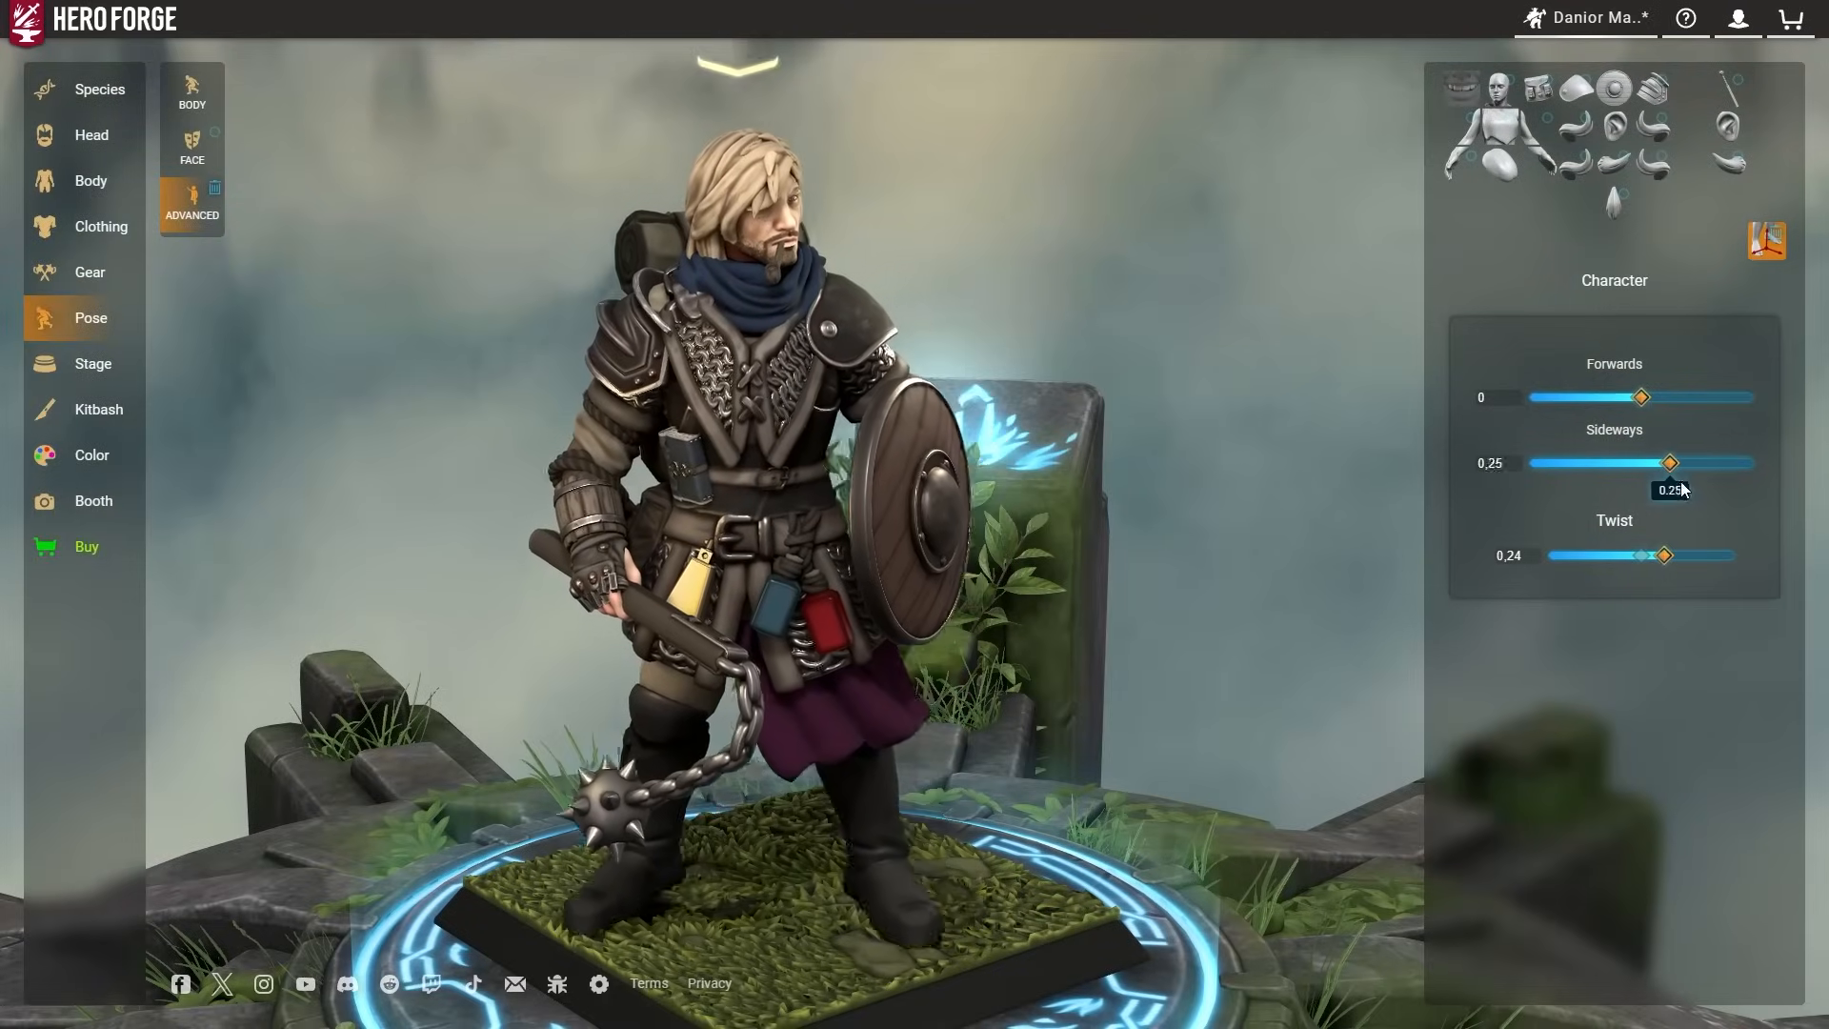
# On Danior Marik the Wanderer III, try leaning the whole character sideways up to 0.97 and bring the lean back toward centre.
pyautogui.moveTo(1682, 489); pyautogui.dragTo(1749, 482)
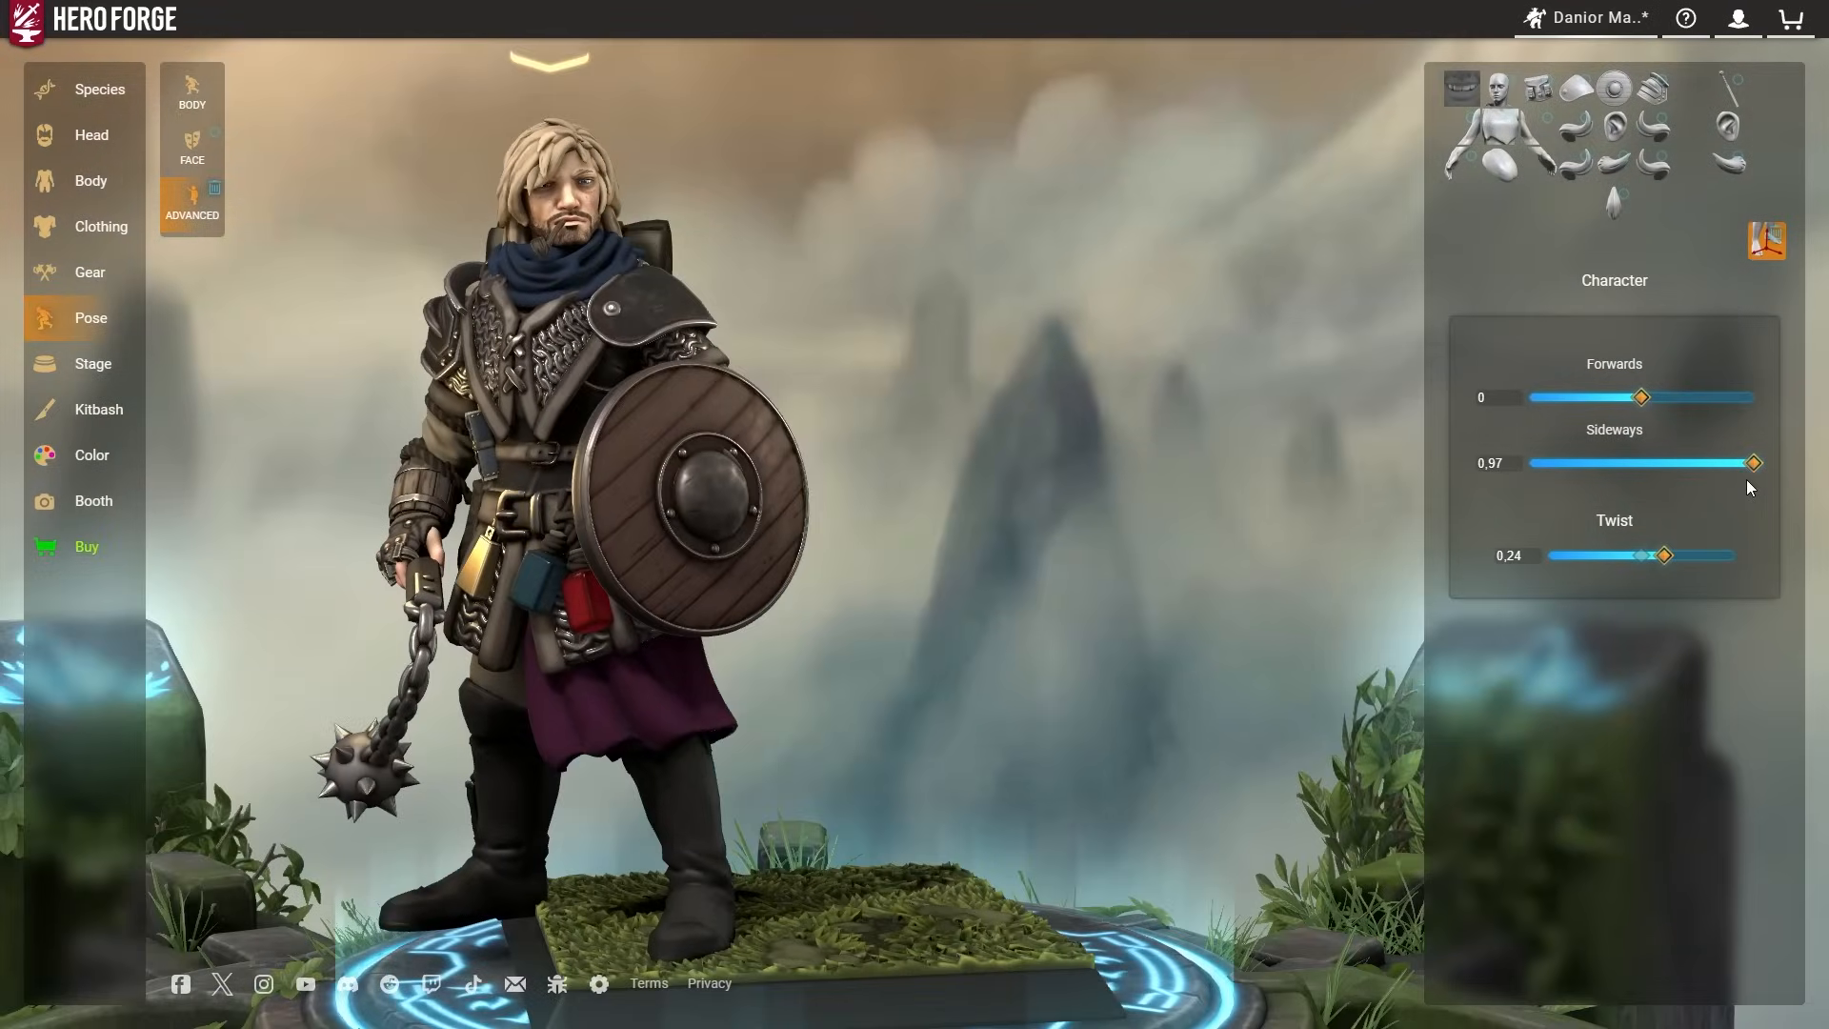
pyautogui.moveTo(1747, 479); pyautogui.dragTo(1642, 530)
pyautogui.moveTo(1215, 455)
pyautogui.mouseDown()
pyautogui.moveTo(1206, 526)
pyautogui.moveTo(1198, 486)
pyautogui.moveTo(1132, 506)
pyautogui.moveTo(1231, 463)
pyautogui.moveTo(1217, 474)
pyautogui.mouseUp()
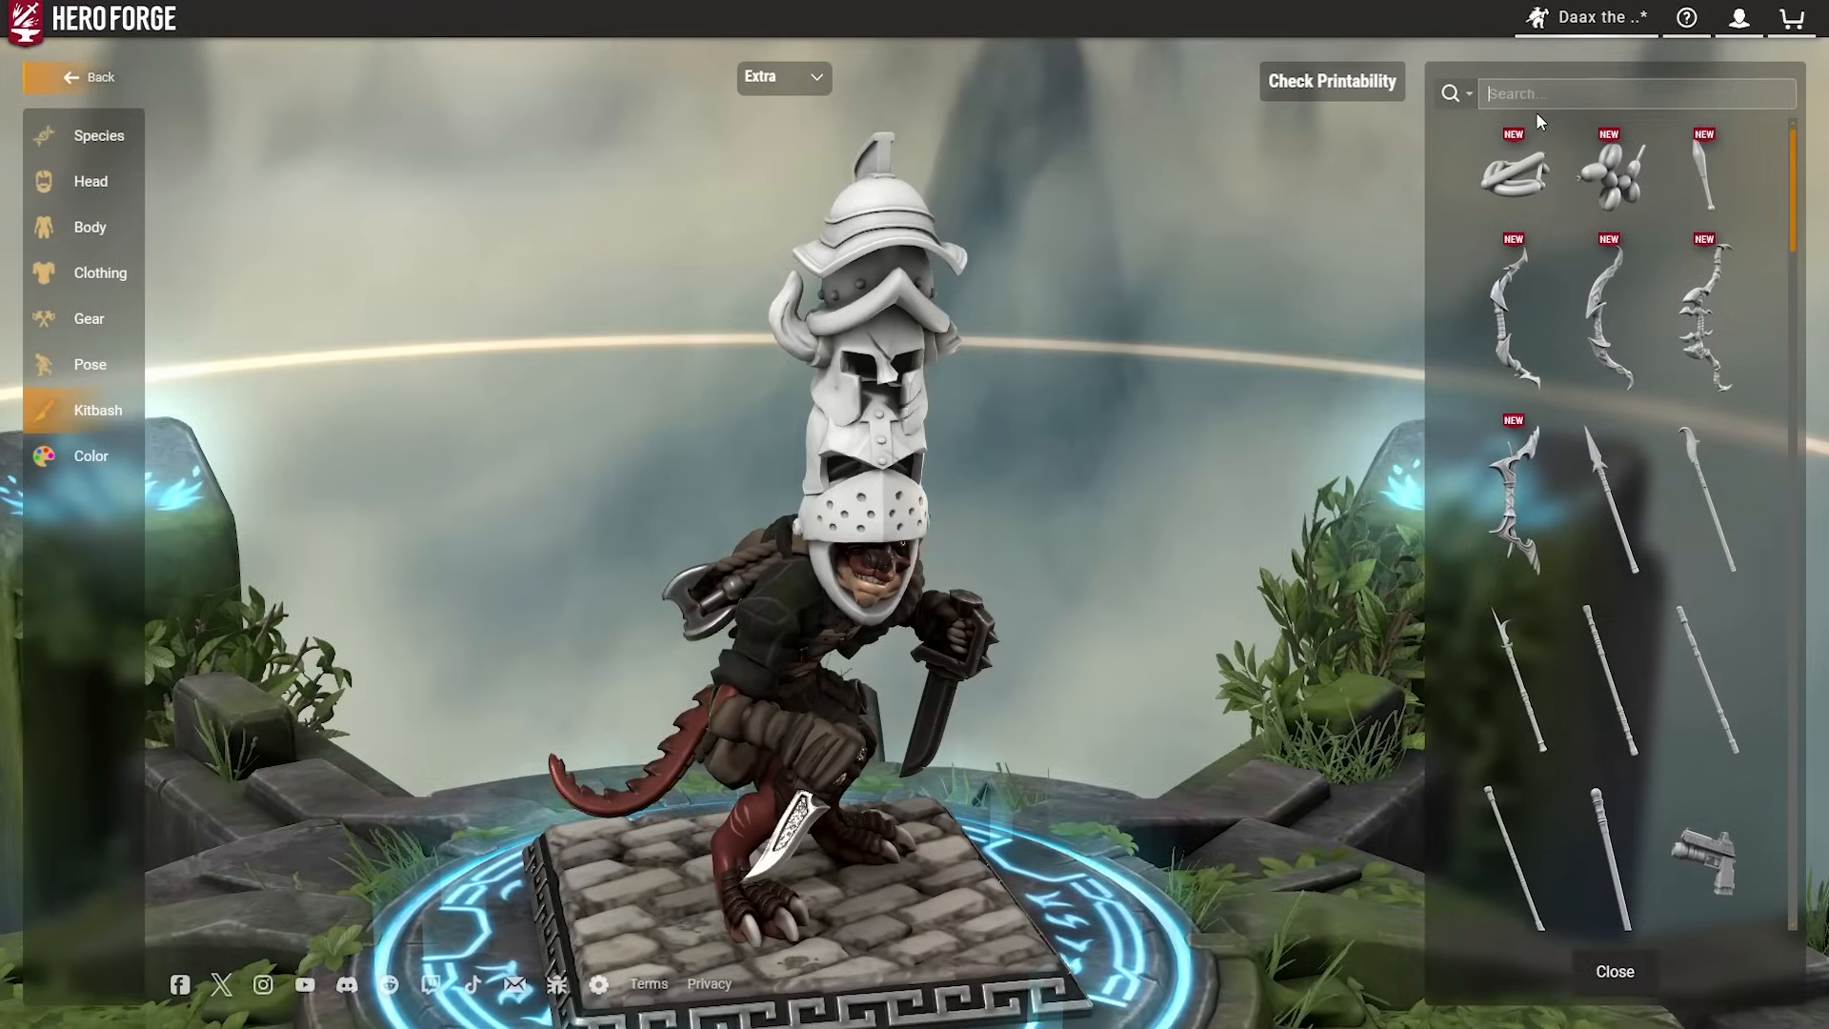
# On Daax the Kobold, search the kitbash parts for Helmet and Crown and place the Sunburst Tiara on top of the helmet tower.
pyautogui.write('Helmet')
pyautogui.scroll(-5, 1794, 481)
pyautogui.scroll(-8, 1794, 481)
pyautogui.scroll(10, 1808, 351)
pyautogui.doubleClick(1515, 90)
pyautogui.write('Crown')
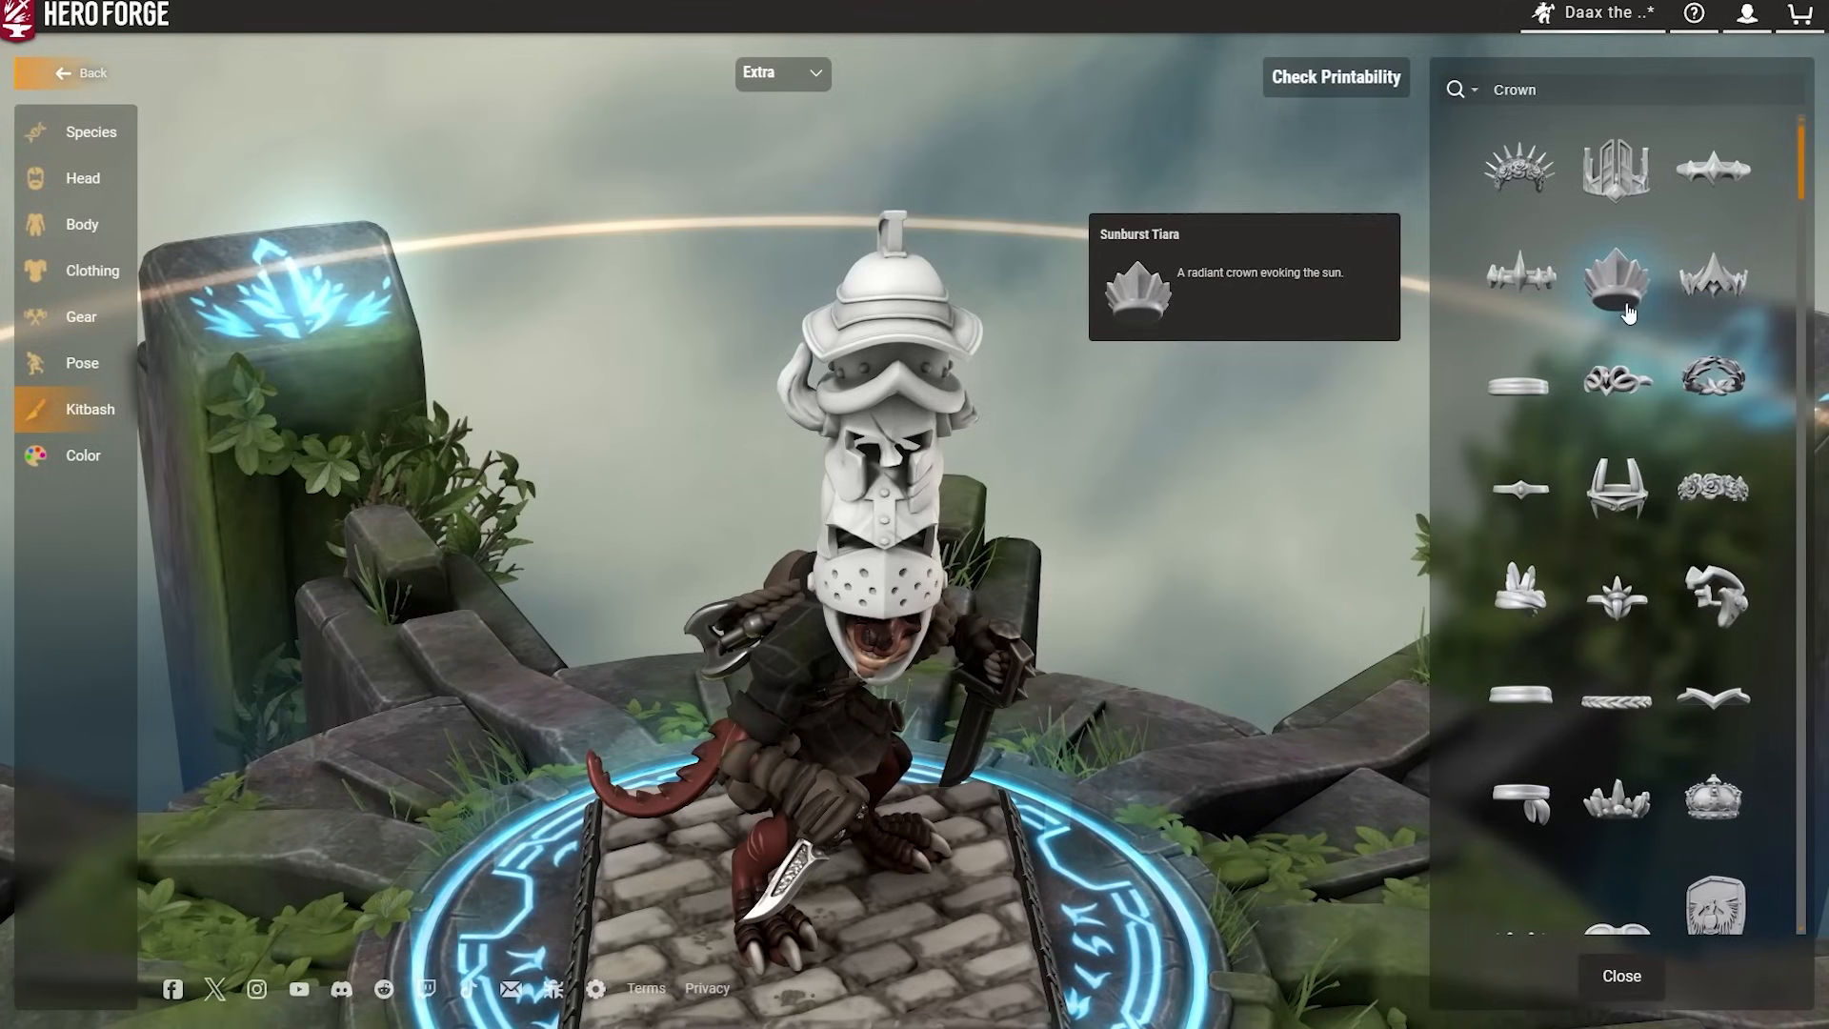
pyautogui.moveTo(1223, 346); pyautogui.dragTo(858, 163)
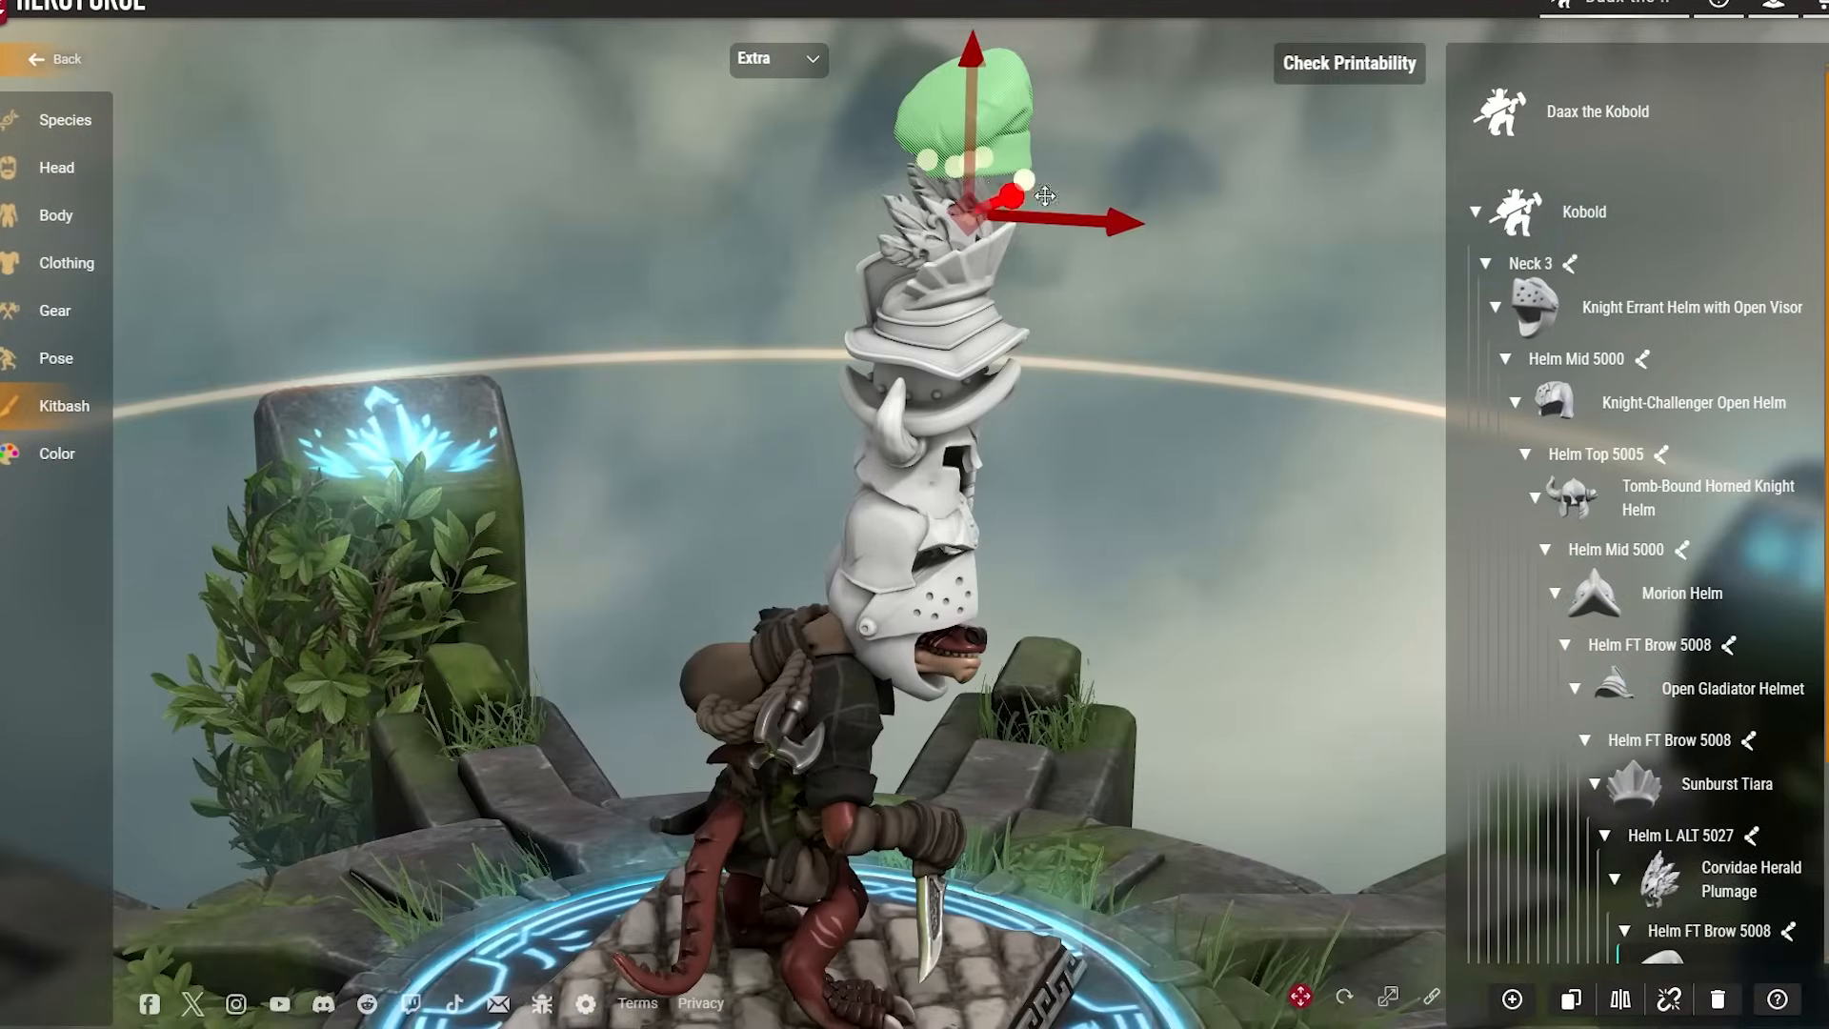
# Lower the Chef's Hat onto the plumage of the kobold's helmet tower and stack the pompom hat above it.
pyautogui.moveTo(968, 58); pyautogui.dragTo(953, 115)
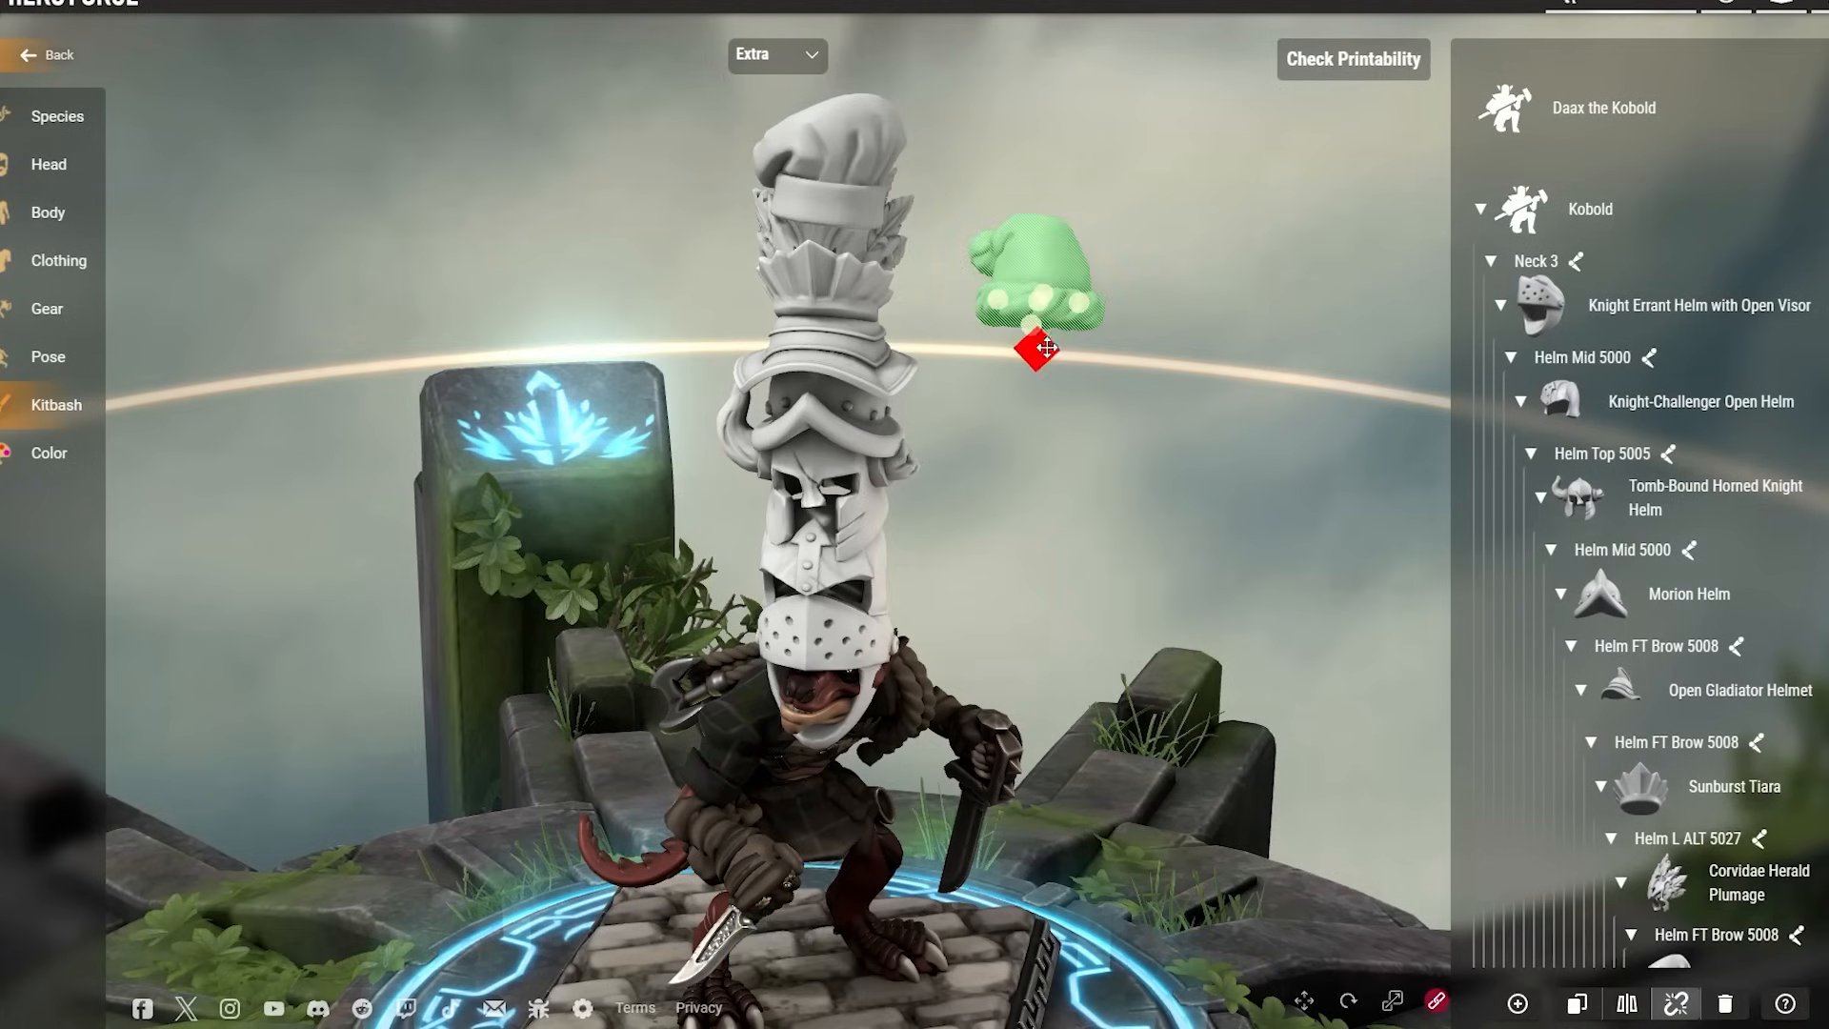
pyautogui.moveTo(1058, 375); pyautogui.dragTo(1058, 602, button='right')
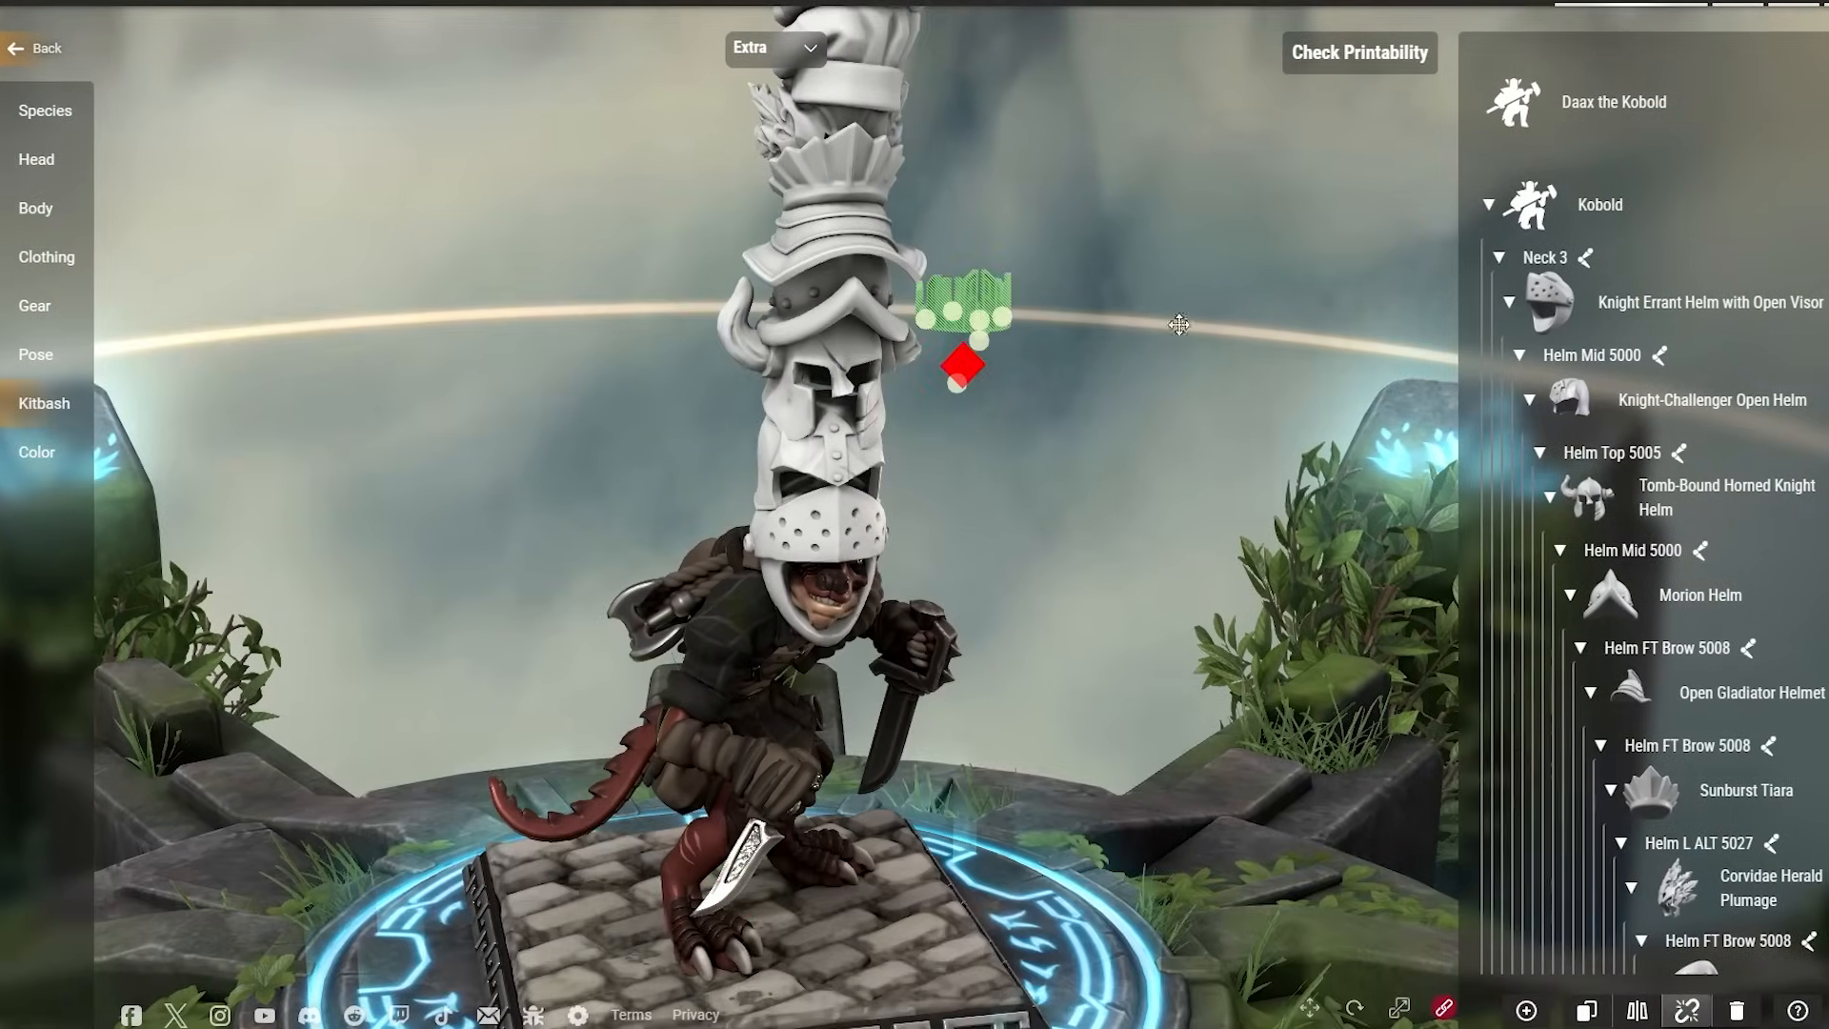
# Attach the tall crown around the pompom hat at the top of the kobold's tower and check its fit from several angles.
pyautogui.moveTo(1179, 325); pyautogui.dragTo(1233, 642, button='right')
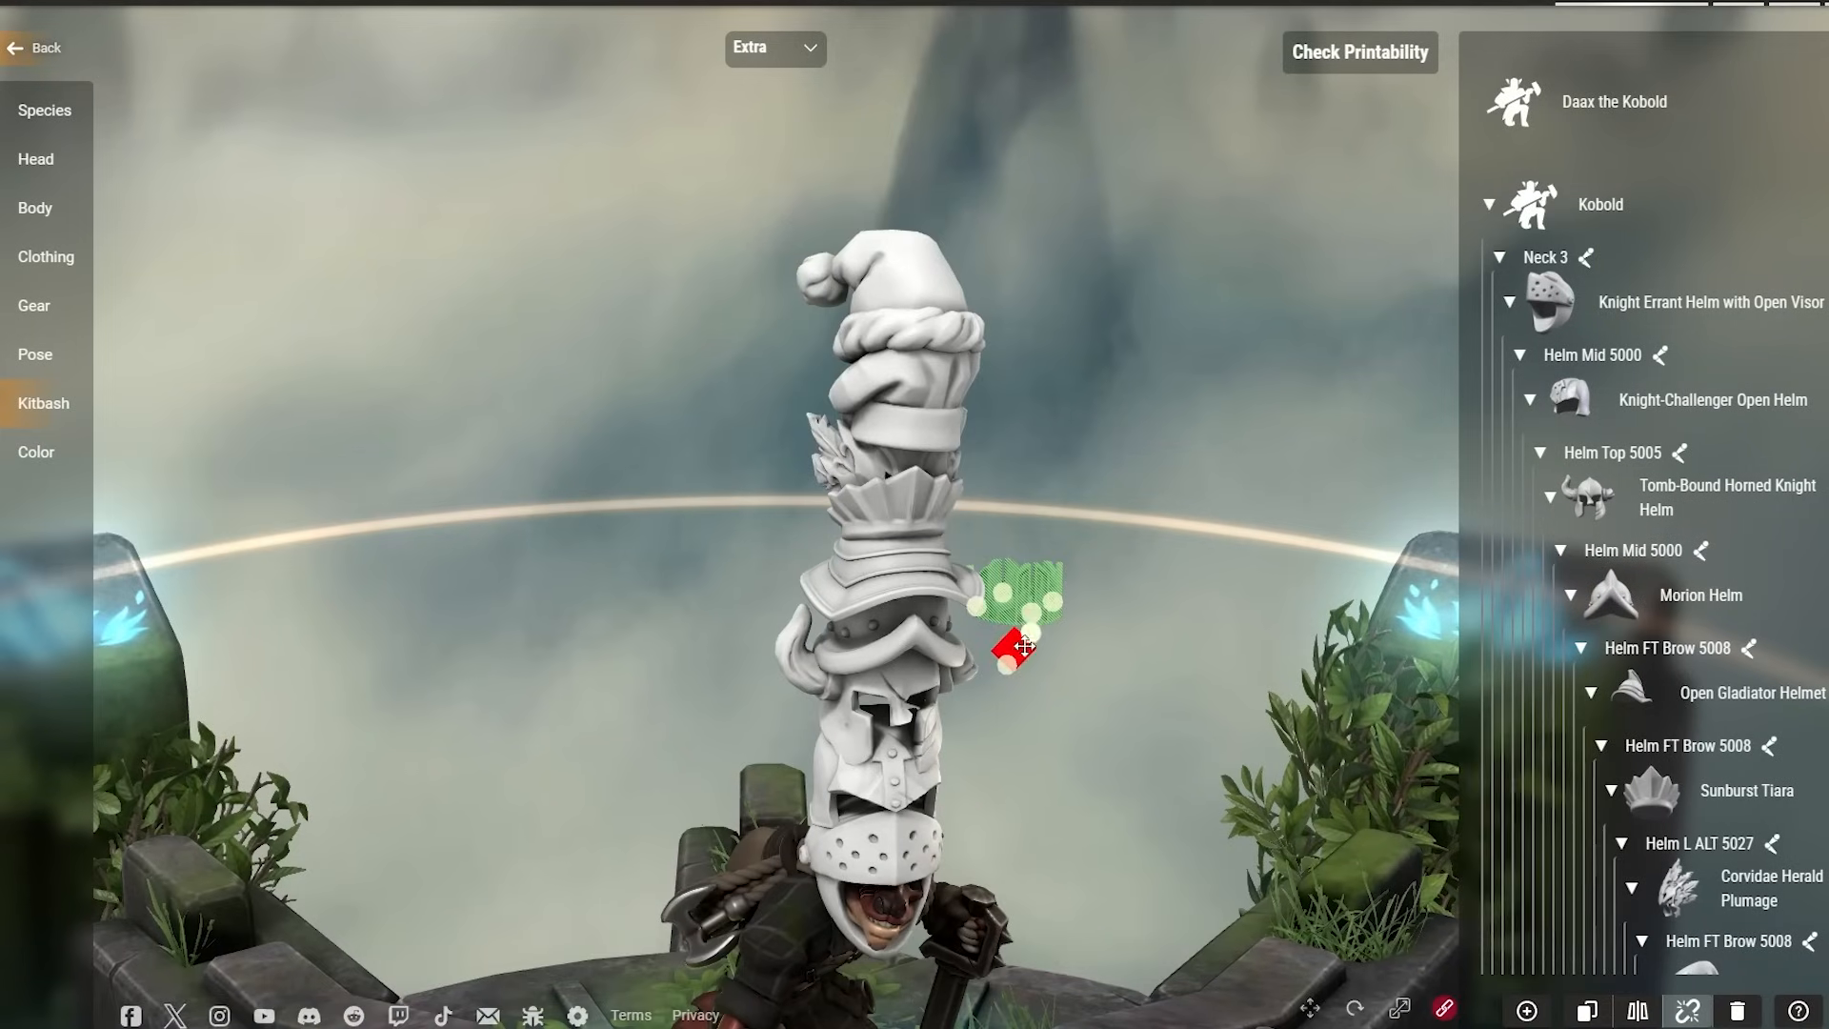
pyautogui.click(915, 299)
pyautogui.moveTo(1172, 514); pyautogui.dragTo(1320, 661)
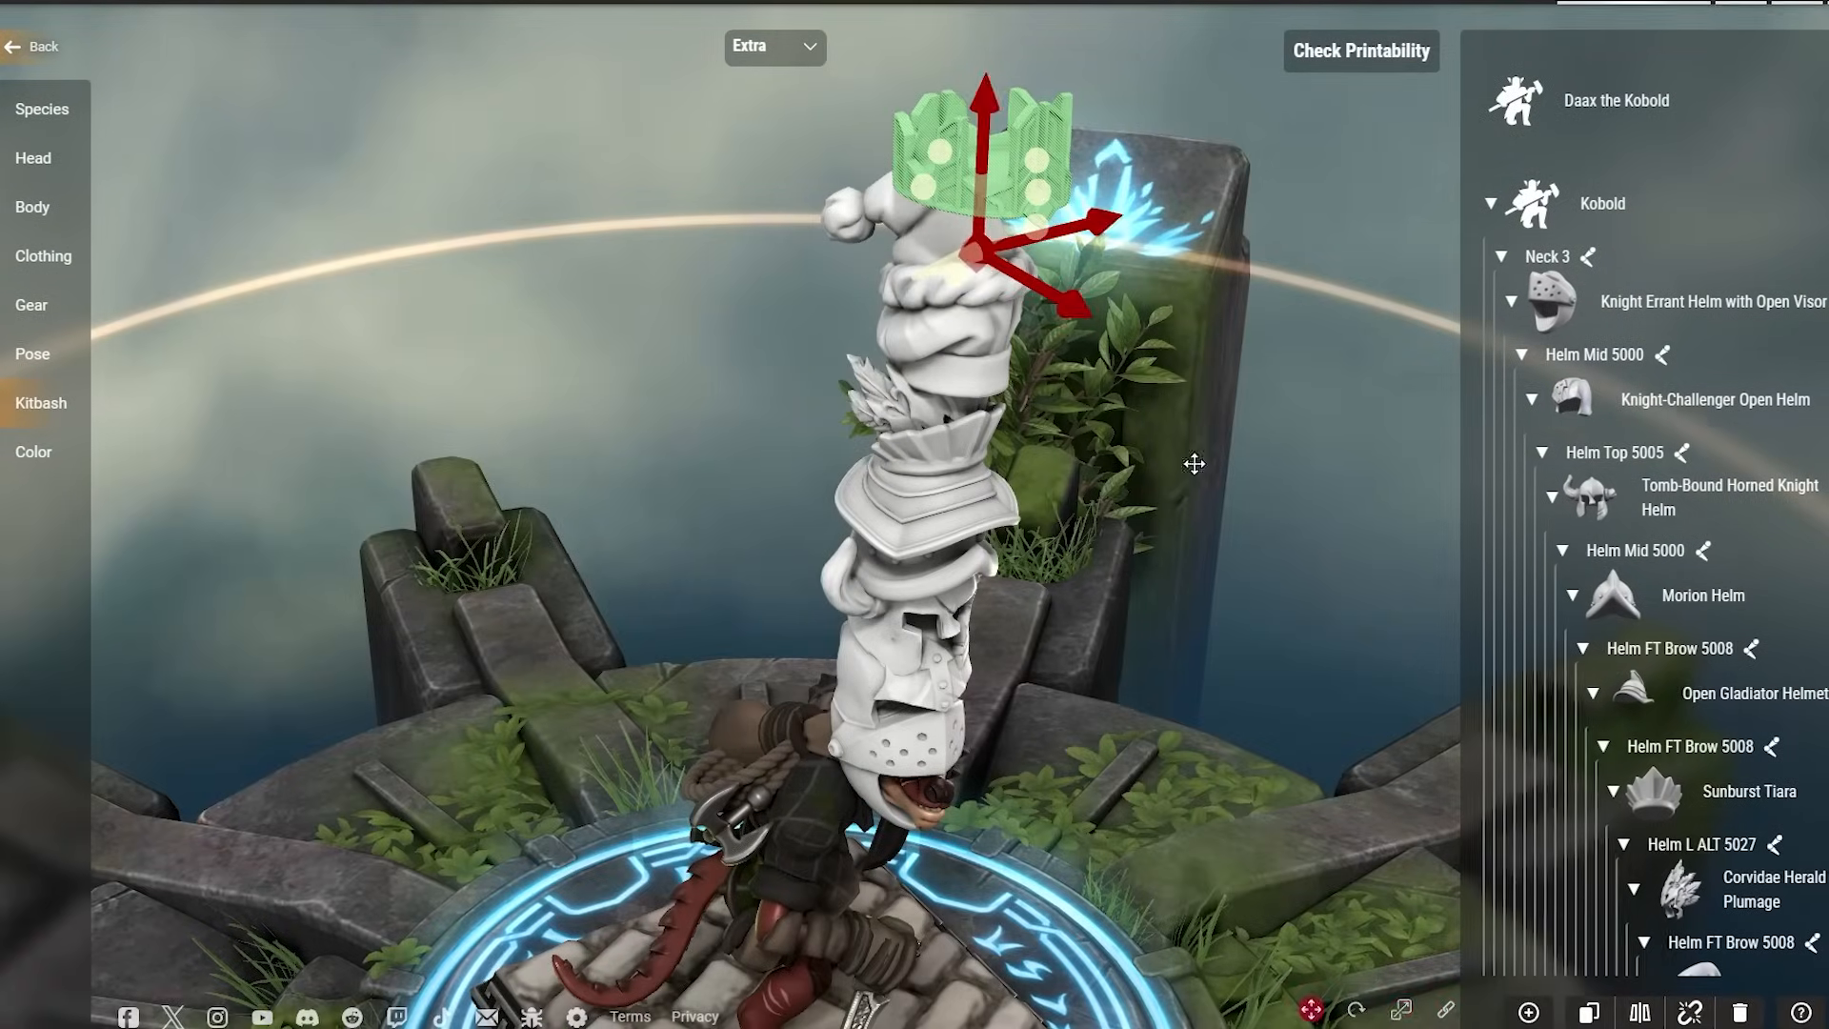
pyautogui.moveTo(1185, 432); pyautogui.dragTo(1177, 514, button='right')
pyautogui.moveTo(1178, 514); pyautogui.dragTo(1020, 224)
pyautogui.moveTo(1177, 174); pyautogui.dragTo(1146, 147)
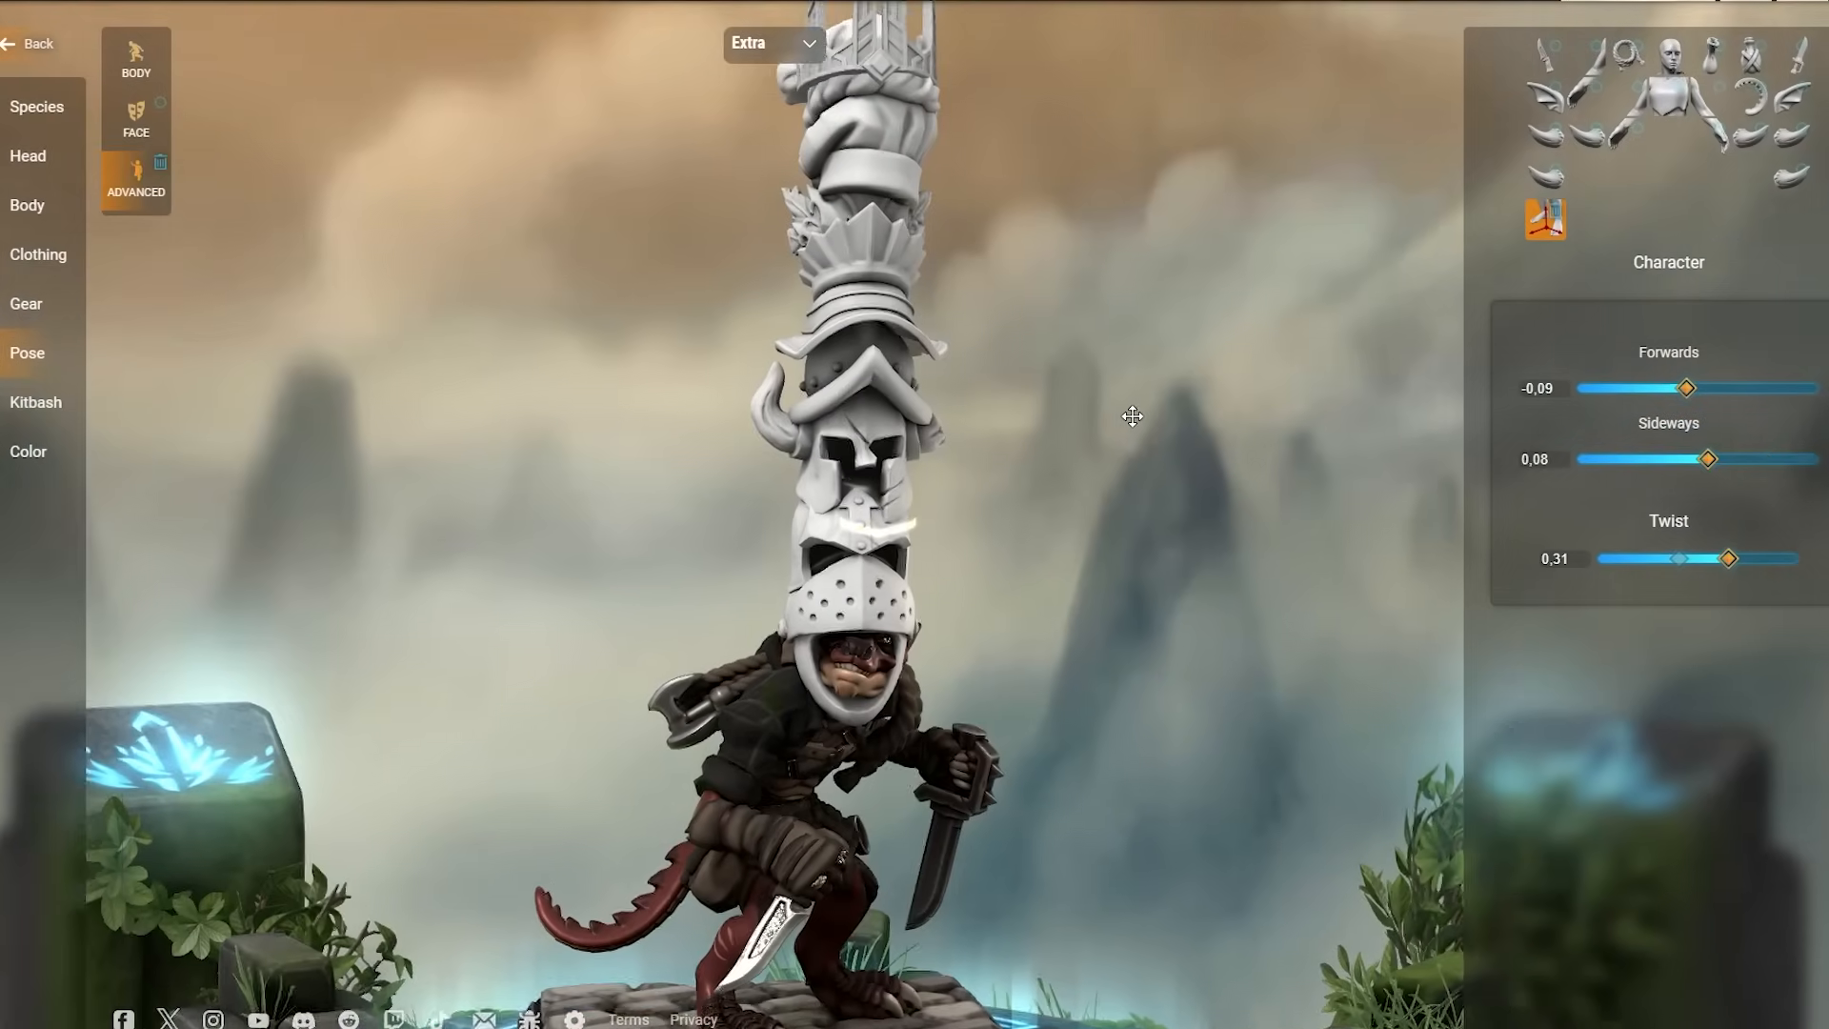
pyautogui.moveTo(1163, 461); pyautogui.dragTo(1217, 425)
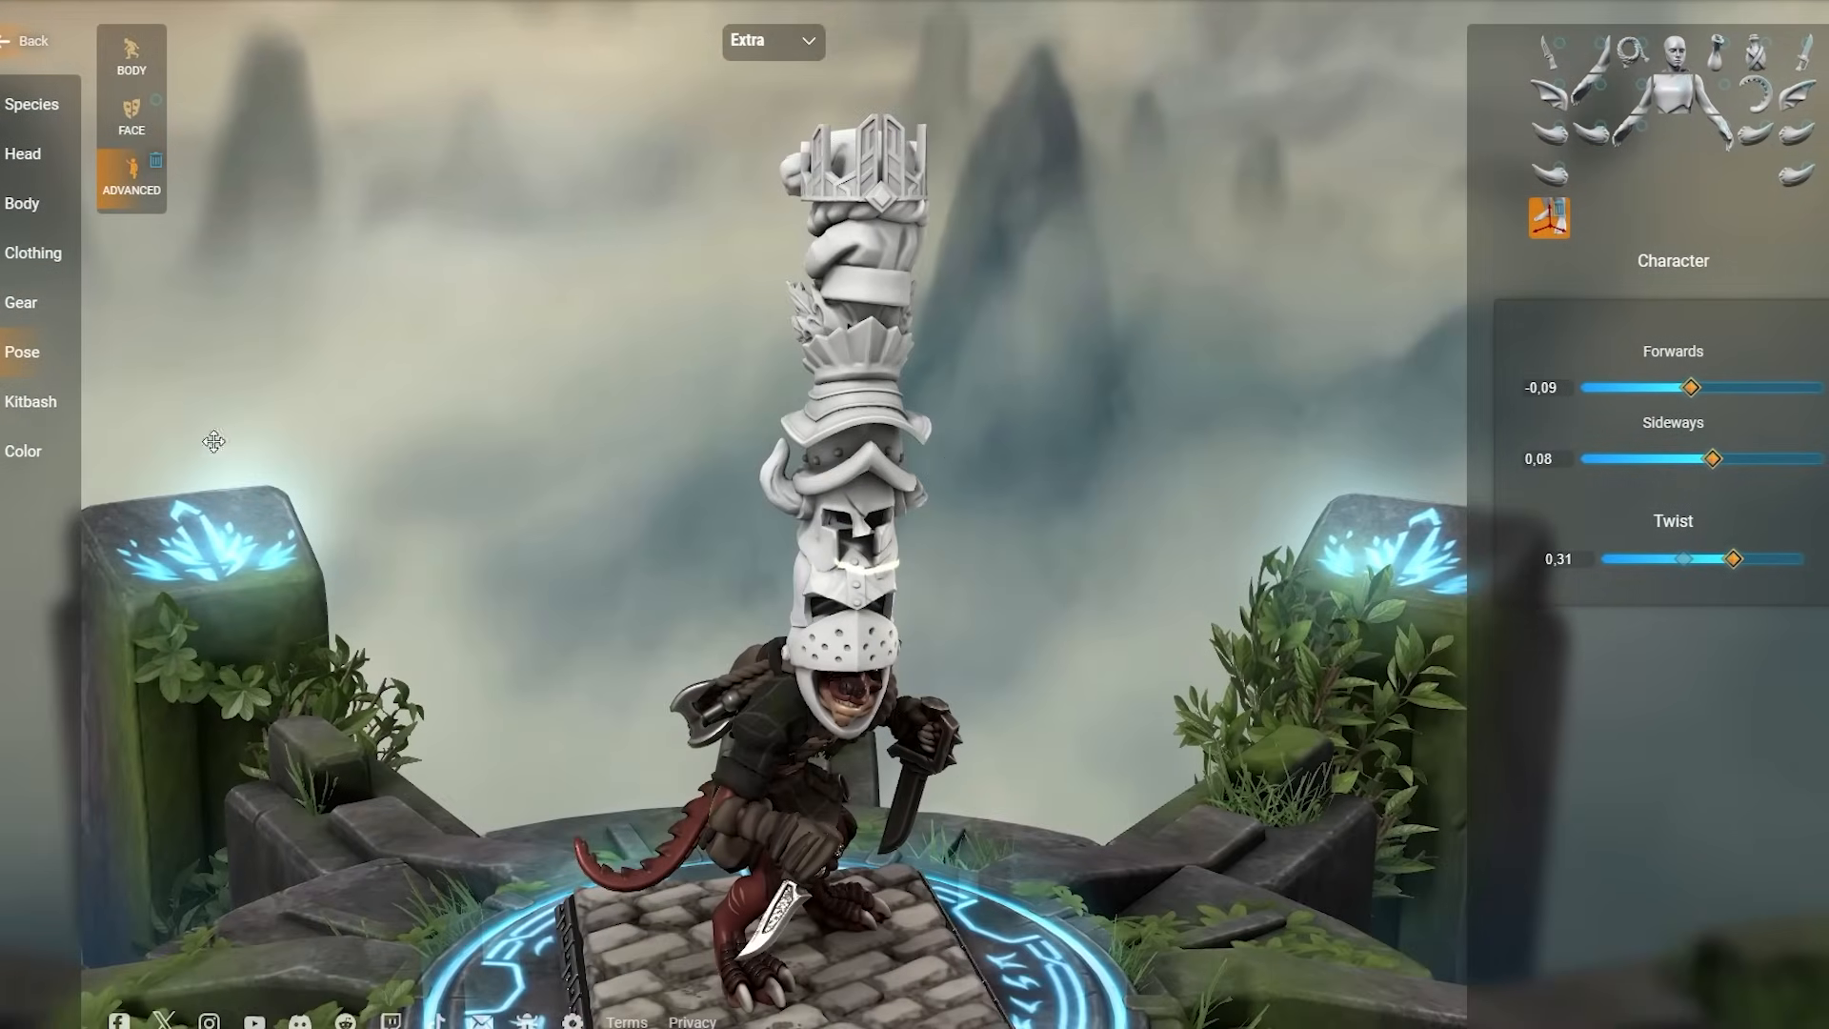
# Search the kitbash parts for Chest and set the overflowing treasure chest on the crown at the top of the kobold's tower.
pyautogui.click(40, 404)
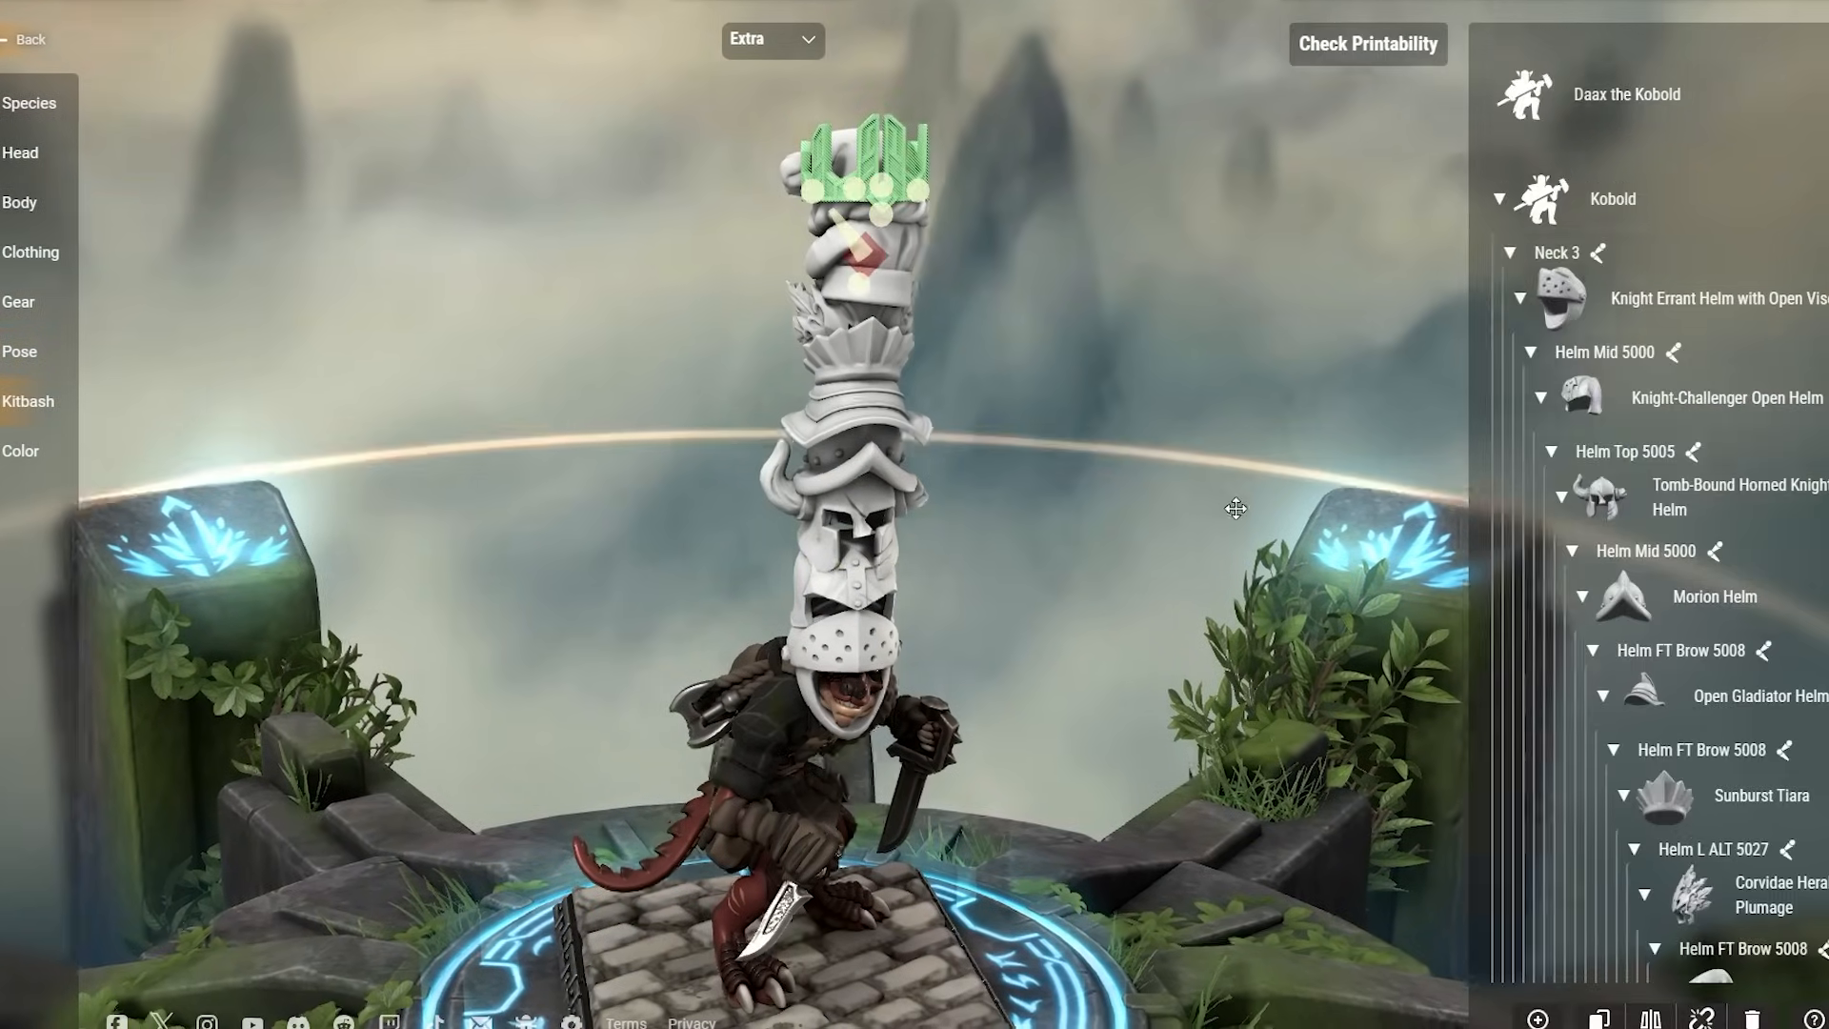
pyautogui.write('Chest')
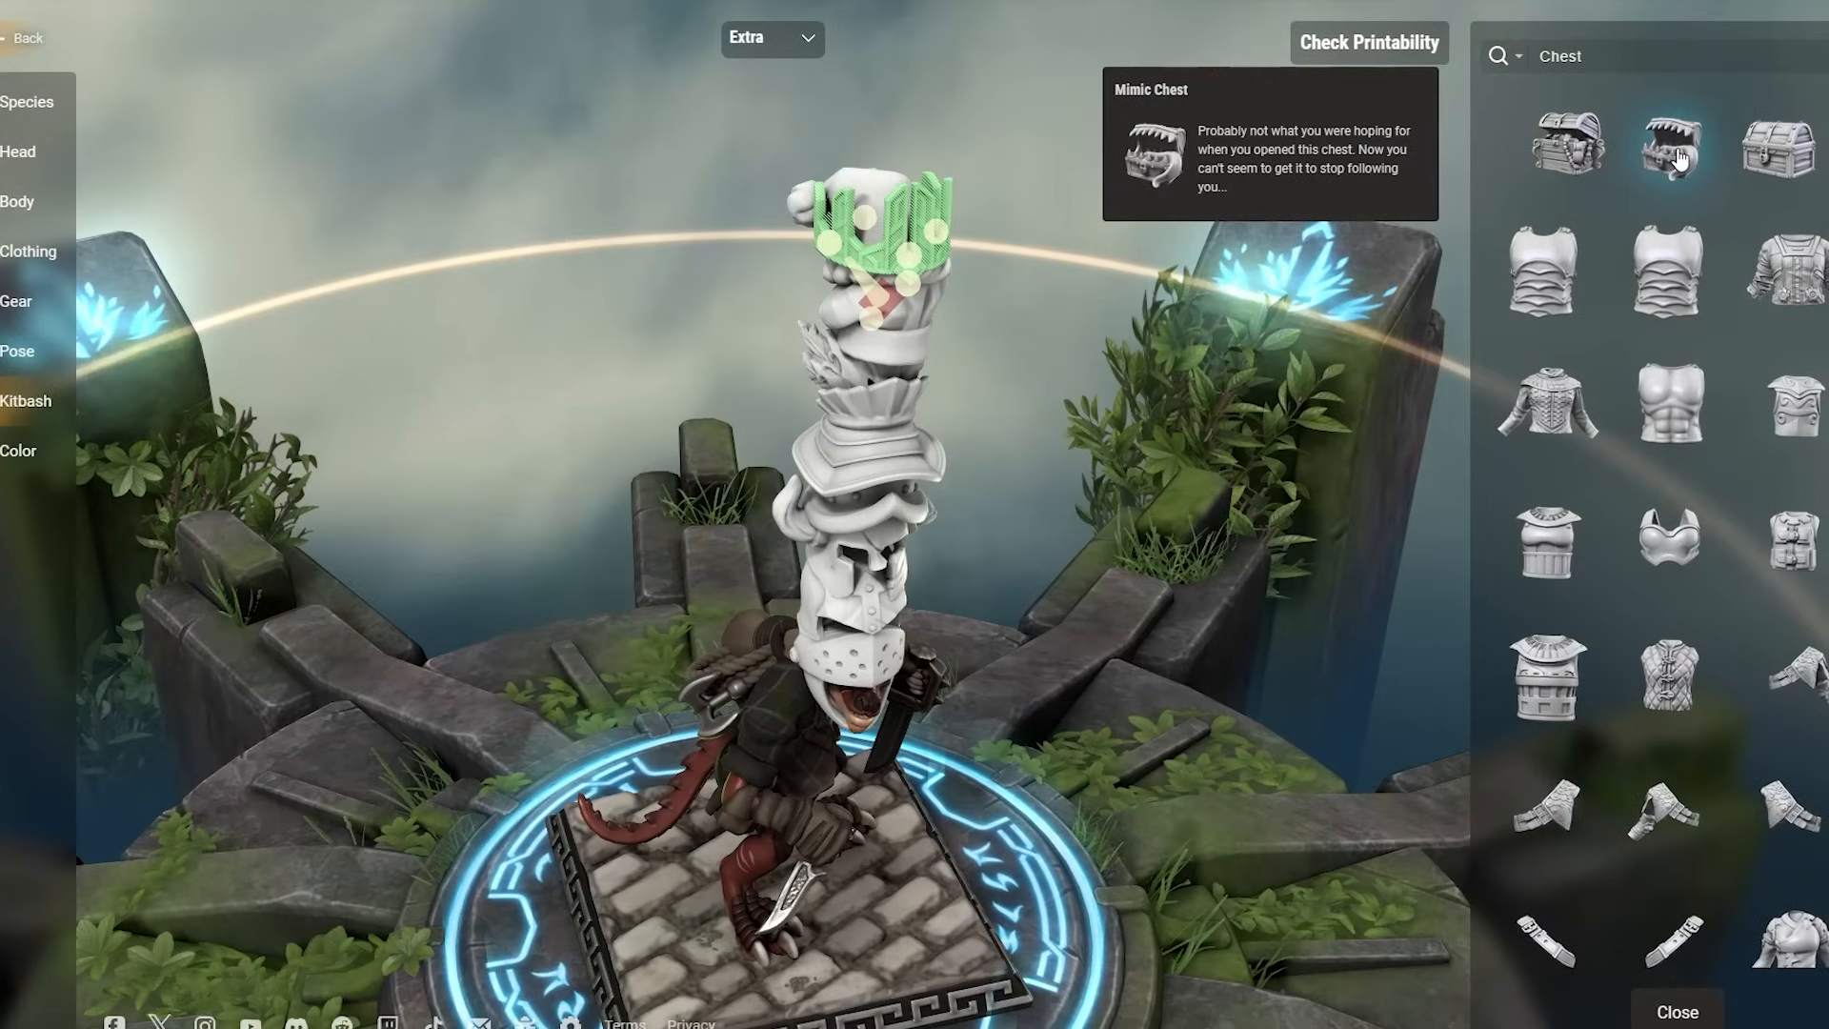
pyautogui.moveTo(798, 877); pyautogui.dragTo(841, 139)
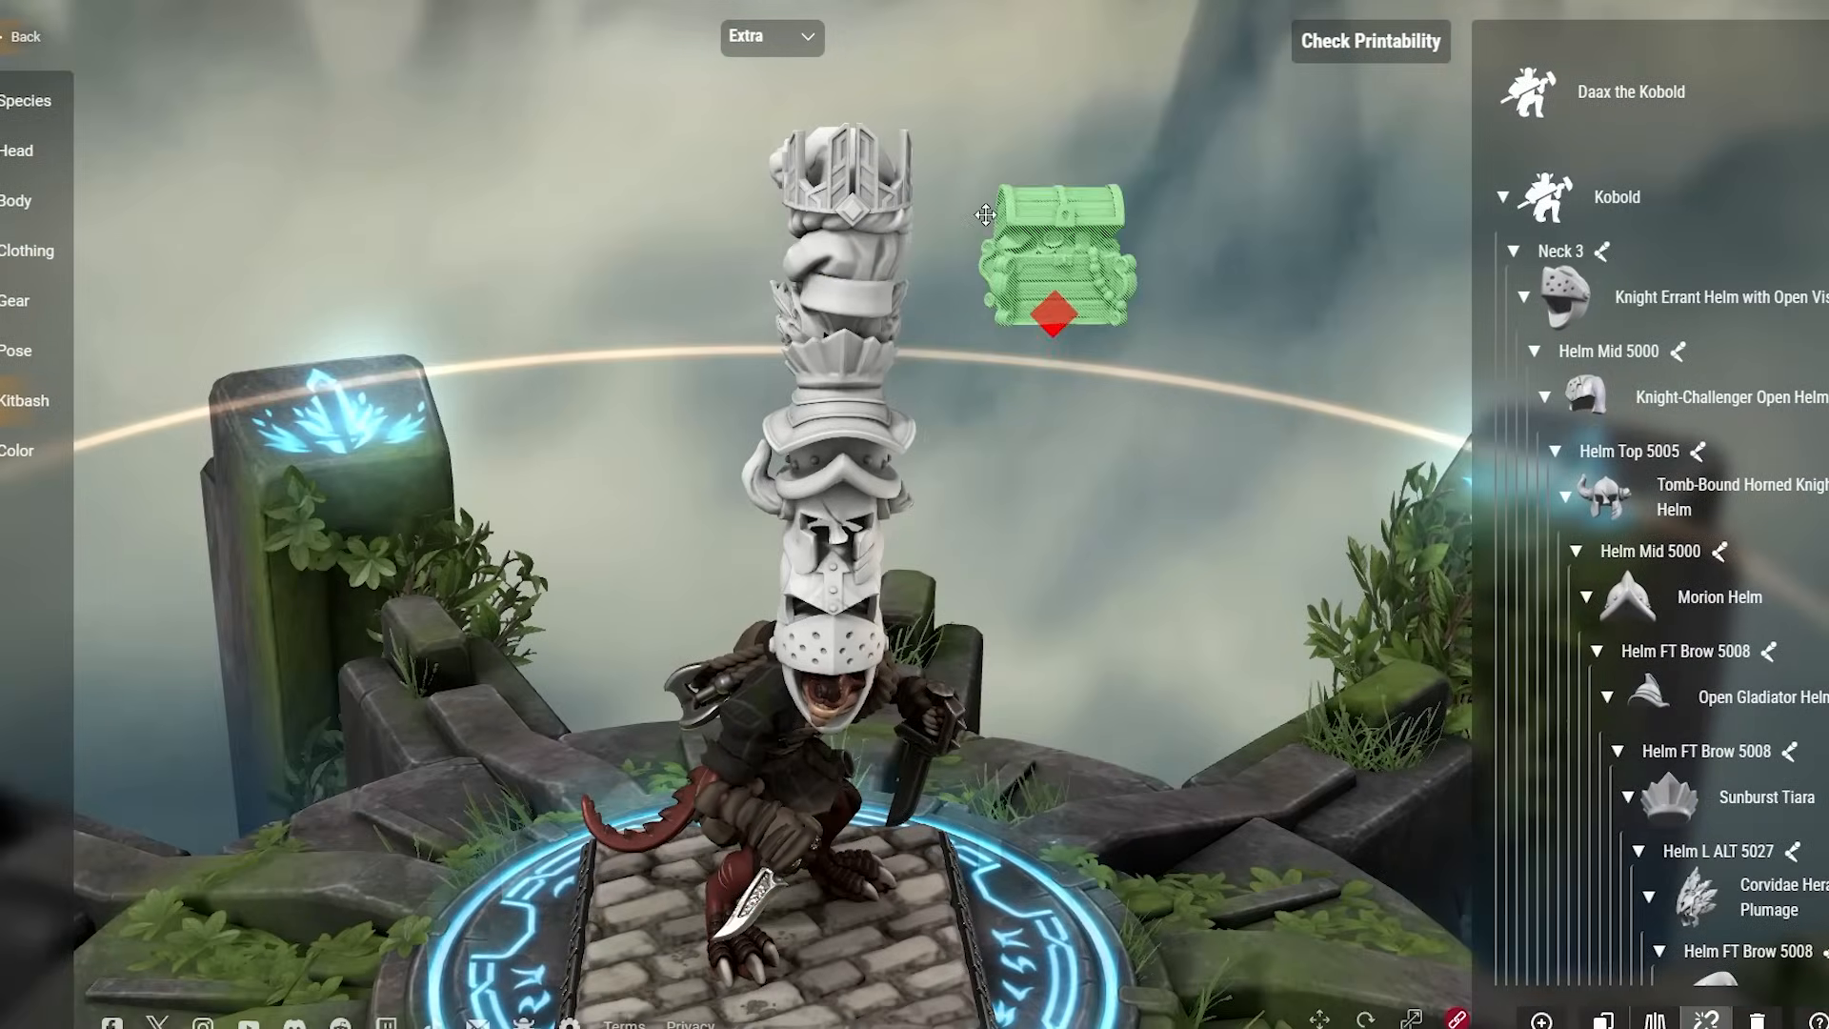
pyautogui.moveTo(1120, 319); pyautogui.dragTo(1118, 580, button='right')
pyautogui.moveTo(1118, 580); pyautogui.dragTo(1315, 572)
pyautogui.click(1320, 1021)
pyautogui.moveTo(1116, 376); pyautogui.dragTo(872, 429)
pyautogui.moveTo(871, 287); pyautogui.dragTo(887, 331)
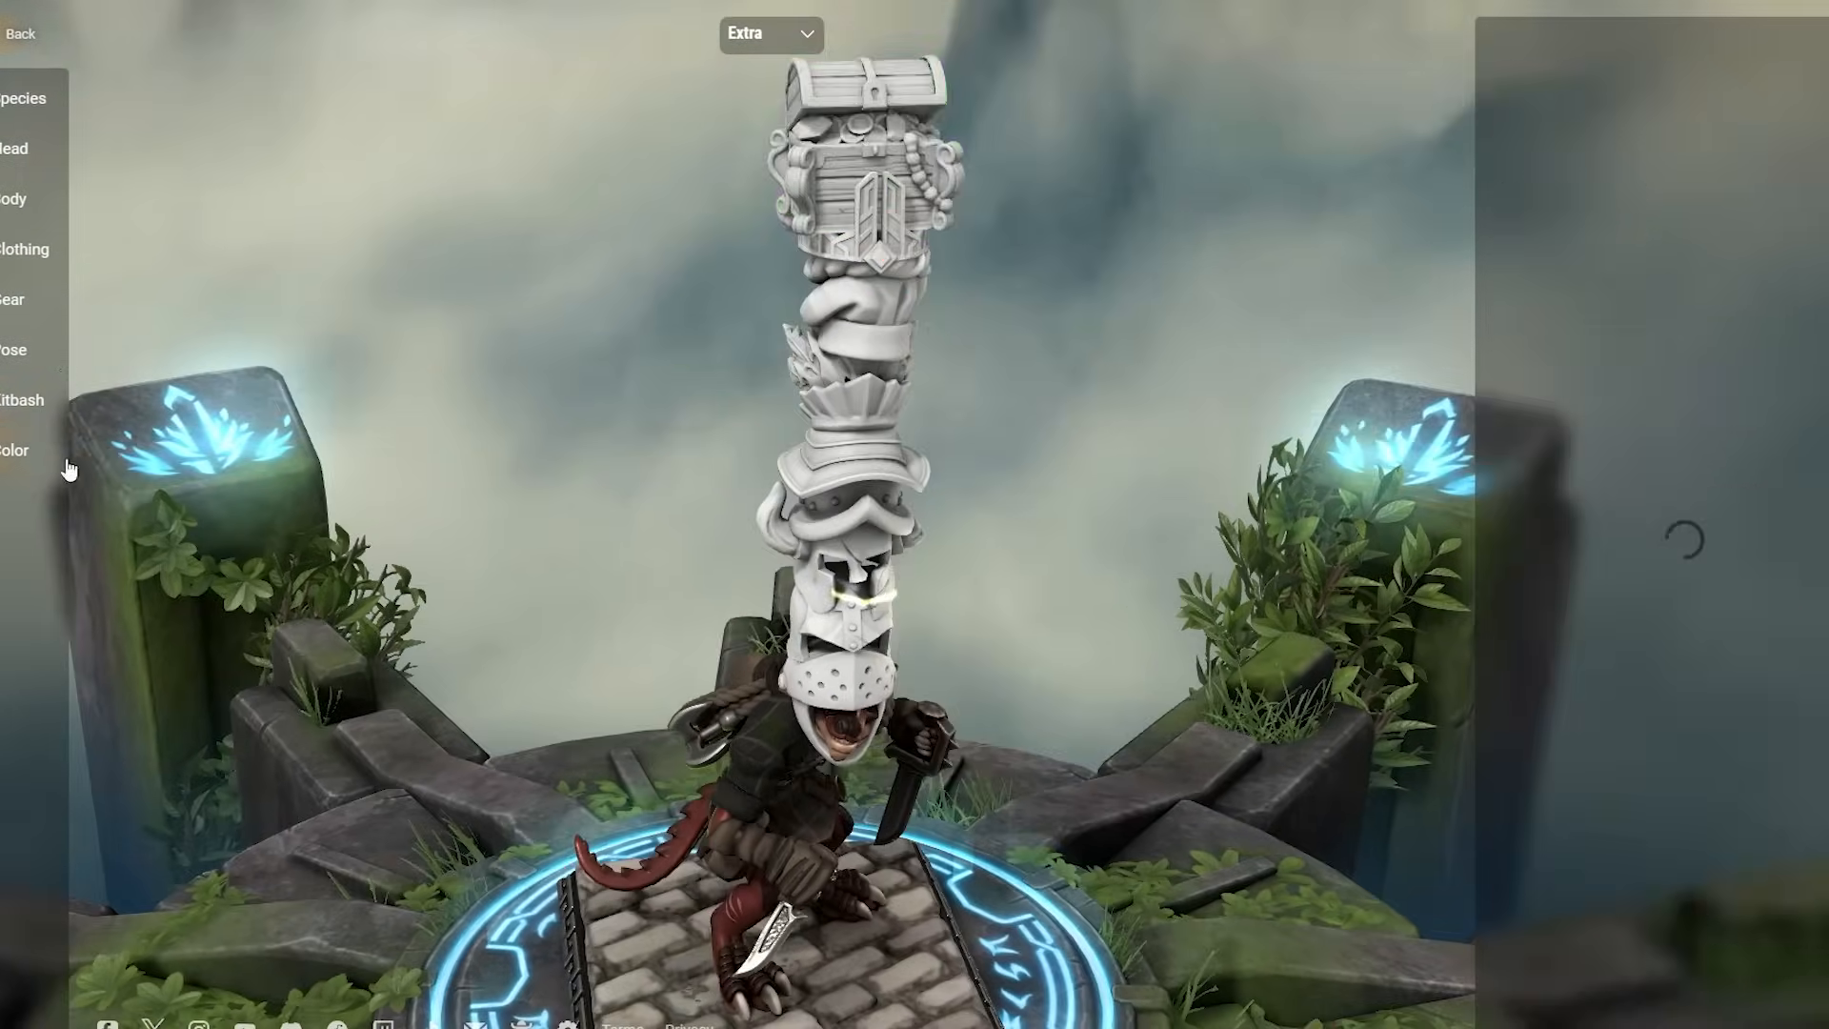